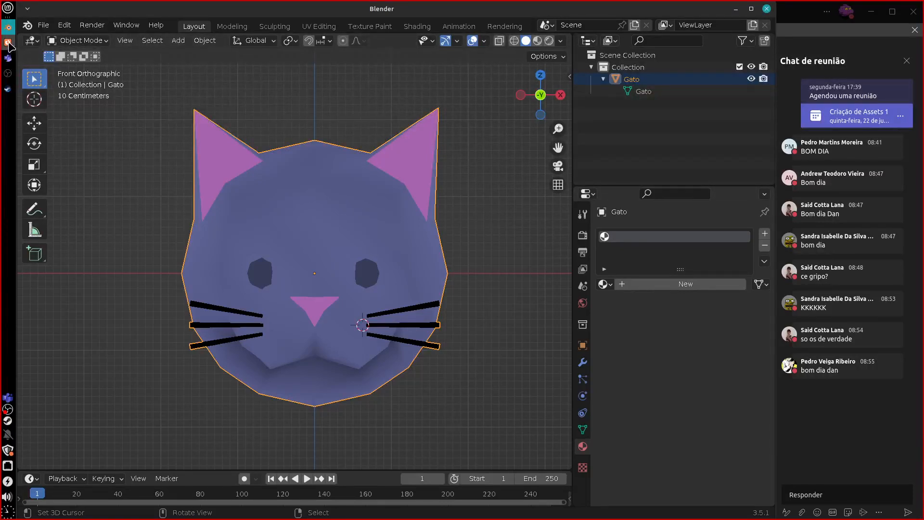
# Switch to Firefox and review the course page's unit list across Módulo 01 and Módulo 02.
pyautogui.click(8, 43)
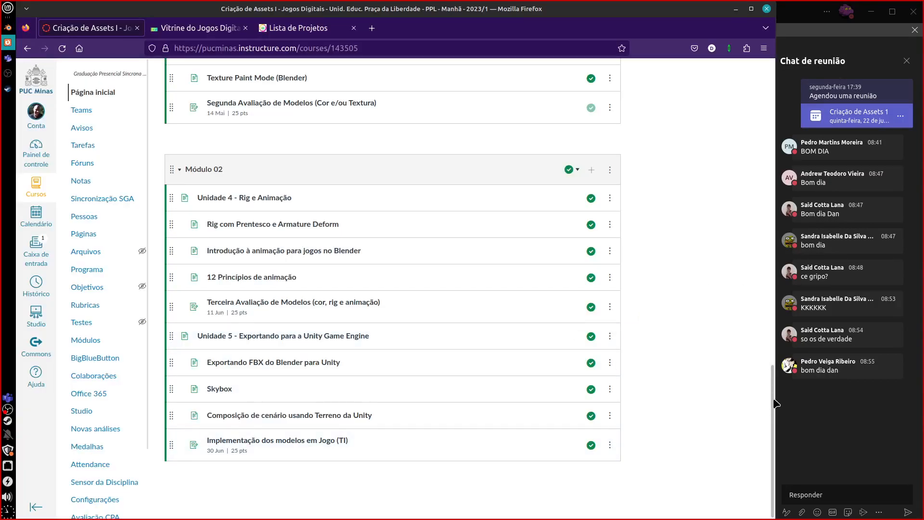
pyautogui.moveTo(775, 399); pyautogui.dragTo(730, 439)
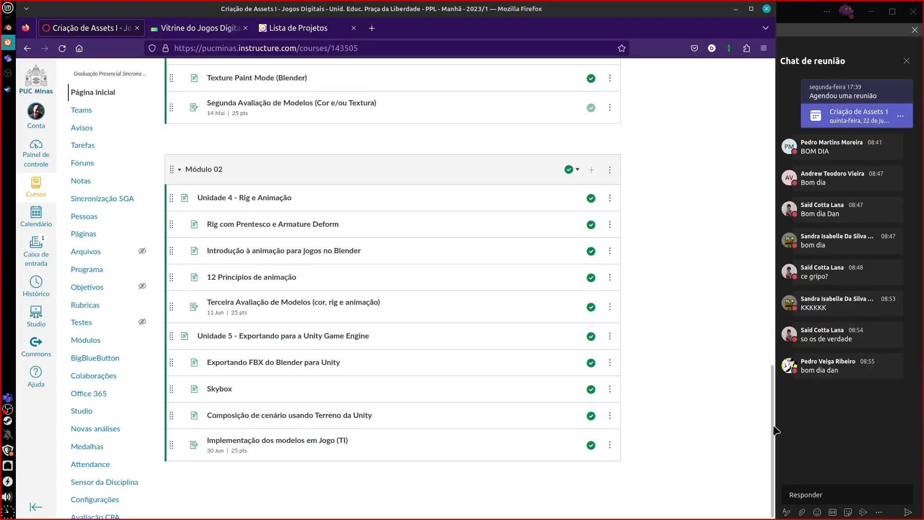
pyautogui.moveTo(774, 430); pyautogui.dragTo(758, 154)
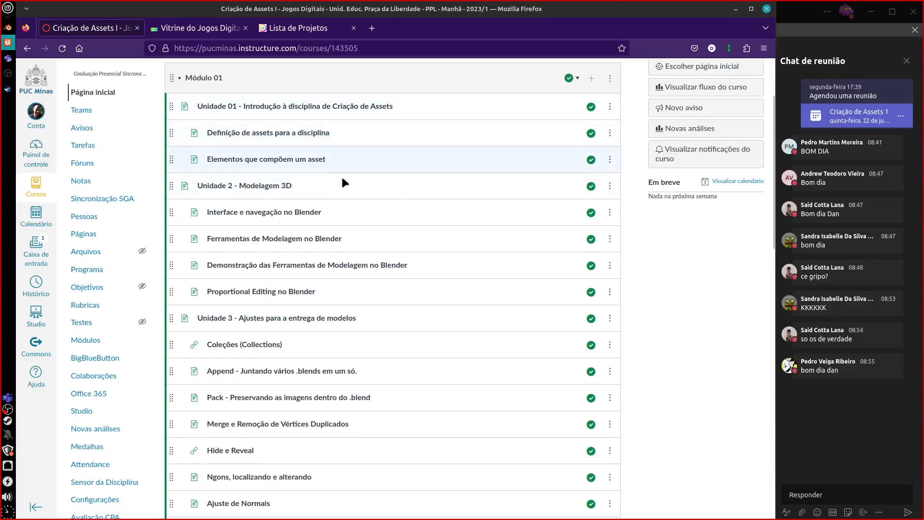
pyautogui.moveTo(773, 137); pyautogui.dragTo(772, 140)
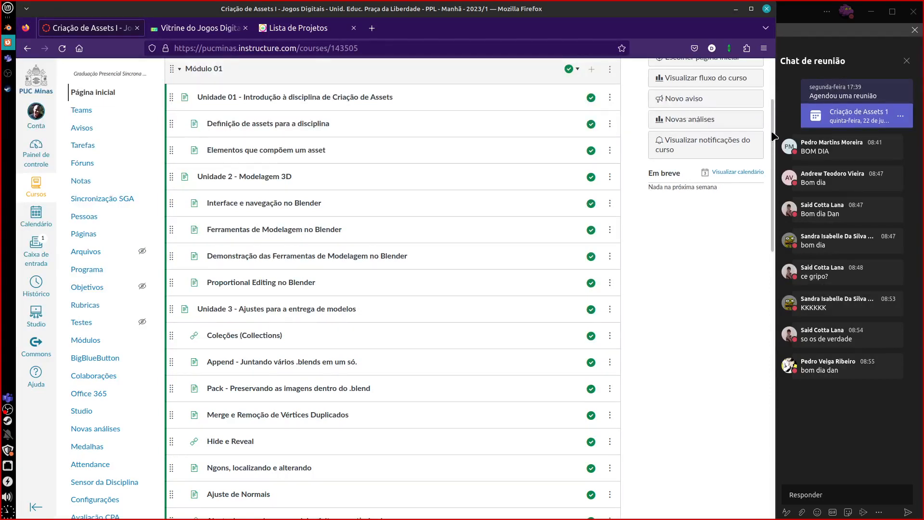
pyautogui.moveTo(772, 196); pyautogui.dragTo(763, 478)
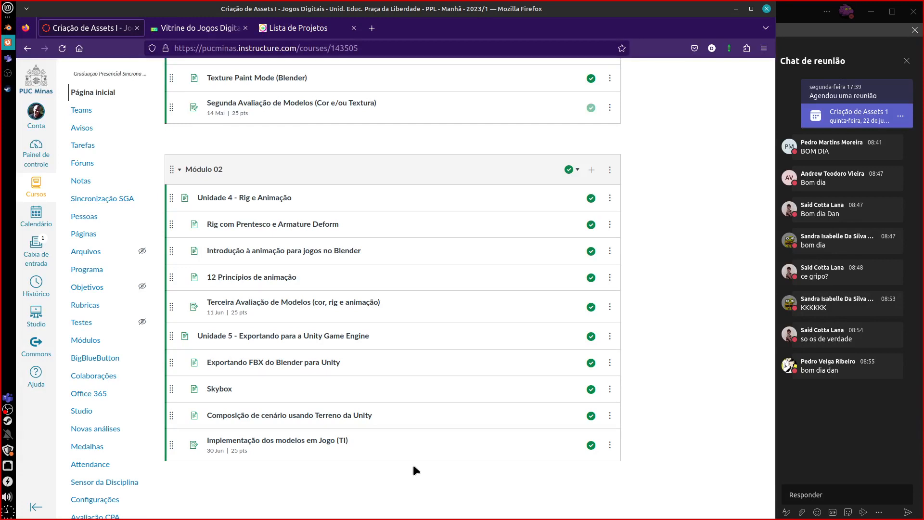
# Switch back to Blender and widen the 3D viewport, leaving empty space beside the cat model.
pyautogui.click(7, 43)
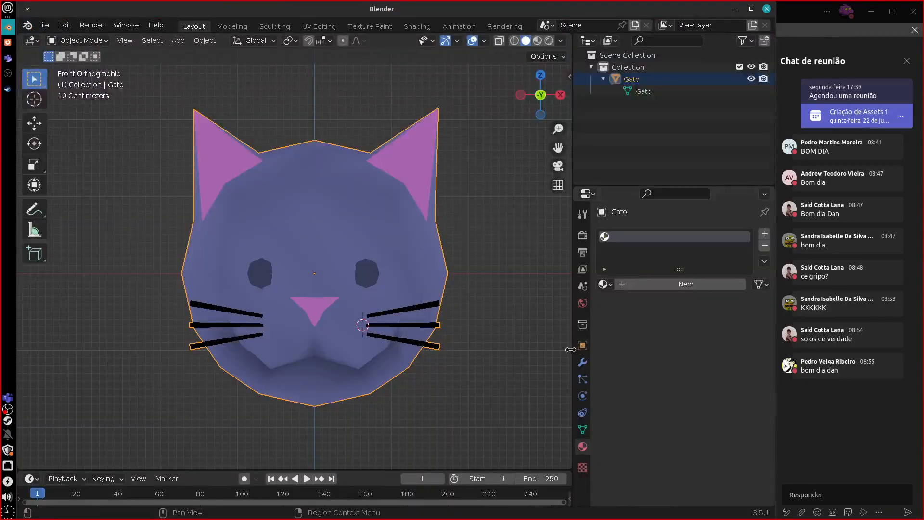
pyautogui.moveTo(573, 345); pyautogui.dragTo(614, 347)
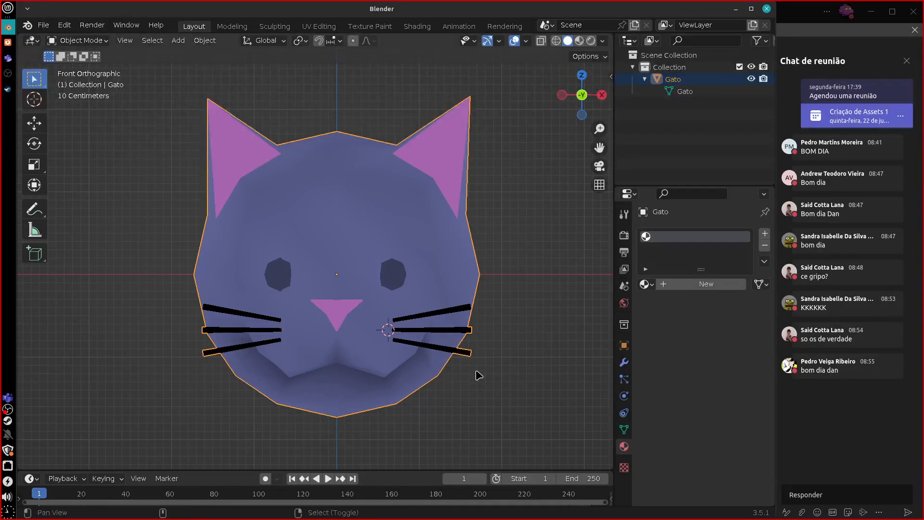
pyautogui.moveTo(475, 375)
pyautogui.keyDown('shift'); pyautogui.mouseDown(button='middle')
pyautogui.moveTo(439, 359)
pyautogui.moveTo(378, 382)
pyautogui.mouseUp(button='middle'); pyautogui.keyUp('shift')
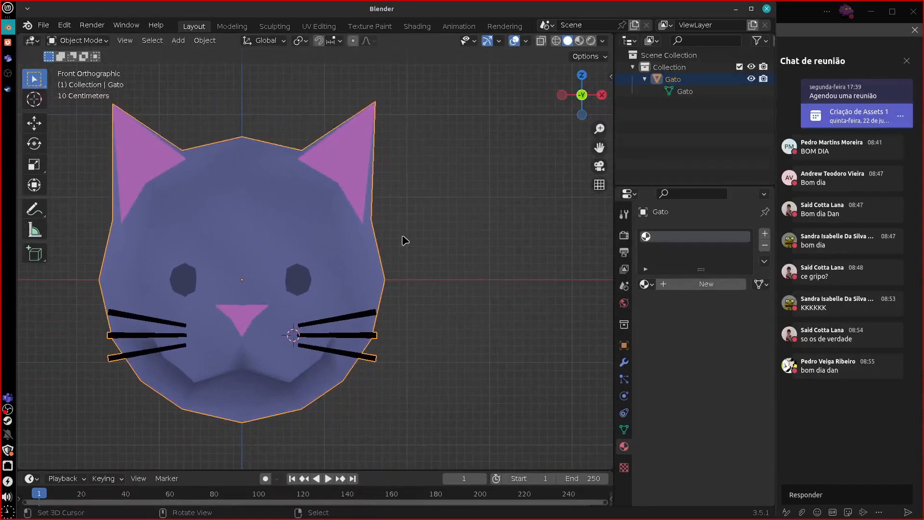
# Annotate an arrow leading from the cat to the handwritten text "IMAGEM 2D".
pyautogui.moveTo(397, 234); pyautogui.dragTo(441, 224)
pyautogui.moveTo(475, 198)
pyautogui.mouseDown()
pyautogui.moveTo(476, 222)
pyautogui.moveTo(517, 217)
pyautogui.mouseUp()
pyautogui.moveTo(519, 219)
pyautogui.mouseDown()
pyautogui.moveTo(531, 196)
pyautogui.moveTo(552, 193)
pyautogui.moveTo(568, 221)
pyautogui.mouseUp()
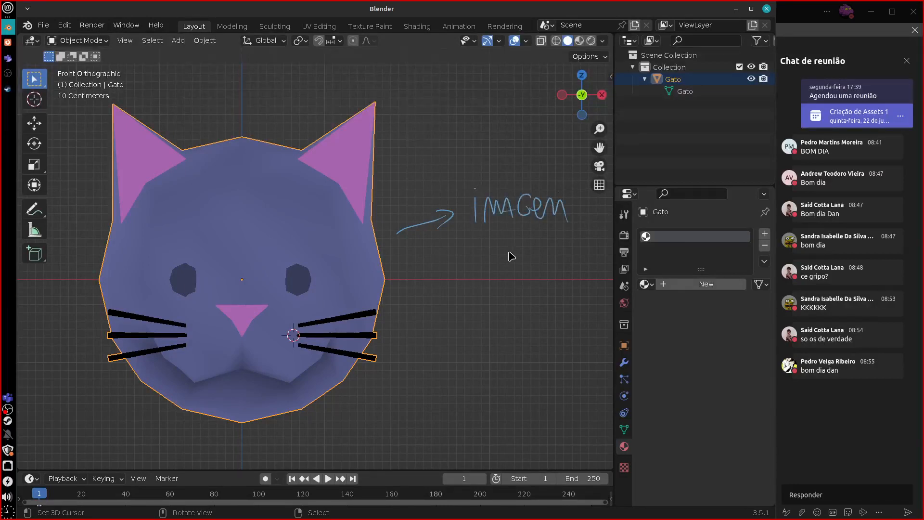
pyautogui.moveTo(505, 241); pyautogui.dragTo(526, 260)
pyautogui.moveTo(528, 235); pyautogui.dragTo(524, 262)
# Annotate a downward arrow under "2D" leading to the handwritten formats ".JPG" and ".PNG".
pyautogui.moveTo(527, 283)
pyautogui.mouseDown()
pyautogui.moveTo(539, 327)
pyautogui.moveTo(544, 310)
pyautogui.mouseUp()
pyautogui.moveTo(523, 353)
pyautogui.mouseDown()
pyautogui.moveTo(524, 375)
pyautogui.moveTo(515, 372)
pyautogui.moveTo(532, 380)
pyautogui.moveTo(510, 383)
pyautogui.moveTo(522, 380)
pyautogui.mouseUp()
pyautogui.hotkey('ctrl', 'z')
pyautogui.click(495, 382)
pyautogui.moveTo(523, 362)
pyautogui.mouseDown()
pyautogui.moveTo(525, 371)
pyautogui.moveTo(554, 372)
pyautogui.mouseUp()
pyautogui.click(504, 421)
pyautogui.moveTo(516, 404)
pyautogui.mouseDown()
pyautogui.moveTo(515, 429)
pyautogui.moveTo(519, 415)
pyautogui.mouseUp()
pyautogui.moveTo(529, 427)
pyautogui.mouseDown()
pyautogui.moveTo(543, 402)
pyautogui.moveTo(563, 414)
pyautogui.mouseUp()
# Annotate a downward arrow under ".PNG" leading to the handwritten word "SPRITE".
pyautogui.moveTo(570, 419)
pyautogui.keyDown('shift'); pyautogui.mouseDown(button='middle')
pyautogui.moveTo(517, 324)
pyautogui.moveTo(511, 333)
pyautogui.mouseUp(button='middle'); pyautogui.keyUp('shift')
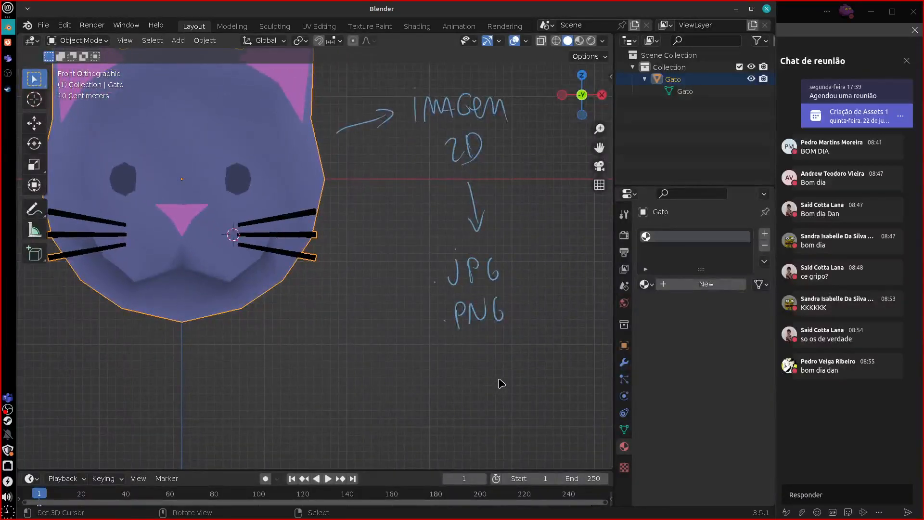
pyautogui.moveTo(485, 340); pyautogui.dragTo(490, 383)
pyautogui.moveTo(483, 365); pyautogui.dragTo(497, 365)
pyautogui.moveTo(469, 401)
pyautogui.mouseDown()
pyautogui.moveTo(452, 420)
pyautogui.moveTo(463, 410)
pyautogui.moveTo(501, 417)
pyautogui.moveTo(520, 402)
pyautogui.mouseUp()
pyautogui.moveTo(524, 398); pyautogui.dragTo(523, 399)
pyautogui.moveTo(522, 389); pyautogui.dragTo(536, 387)
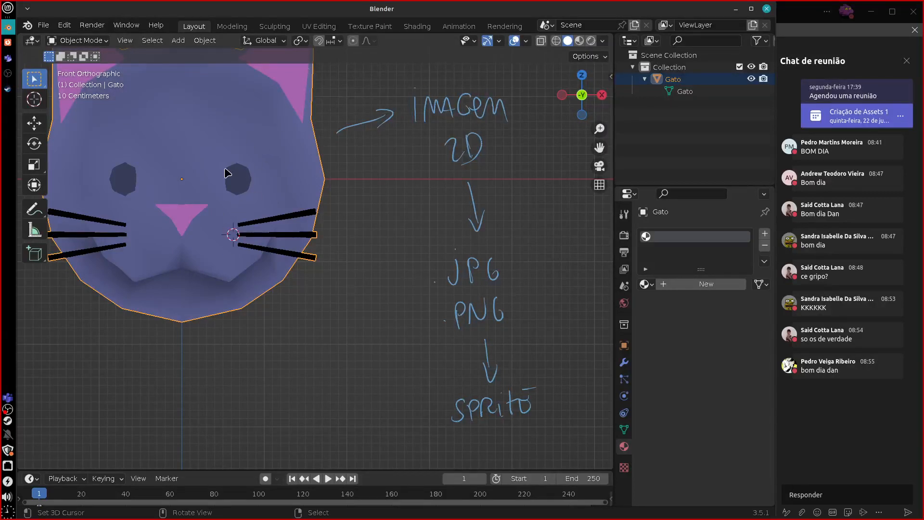
pyautogui.hotkey('shift', 'space')
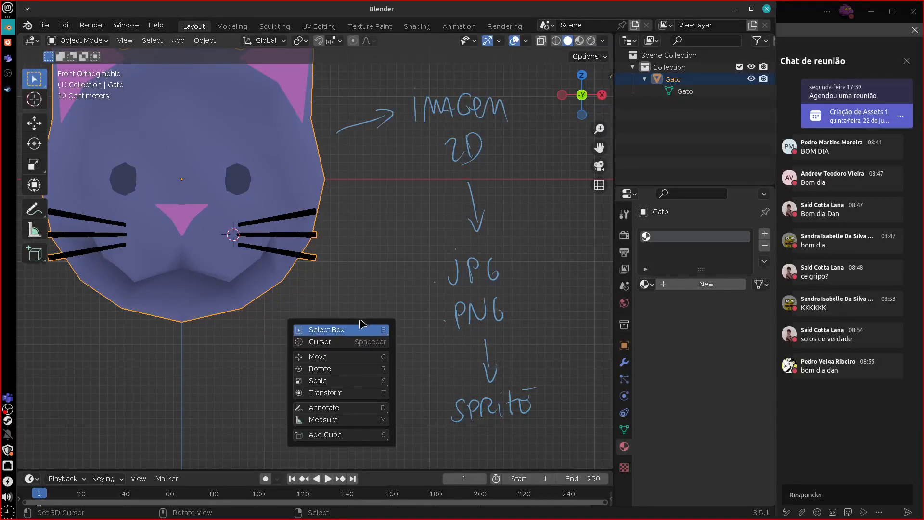
pyautogui.moveTo(351, 257)
pyautogui.mouseDown(button='middle')
pyautogui.moveTo(380, 291)
pyautogui.moveTo(340, 255)
pyautogui.moveTo(381, 342)
pyautogui.moveTo(356, 309)
pyautogui.mouseUp(button='middle')
pyautogui.press('KP_1')
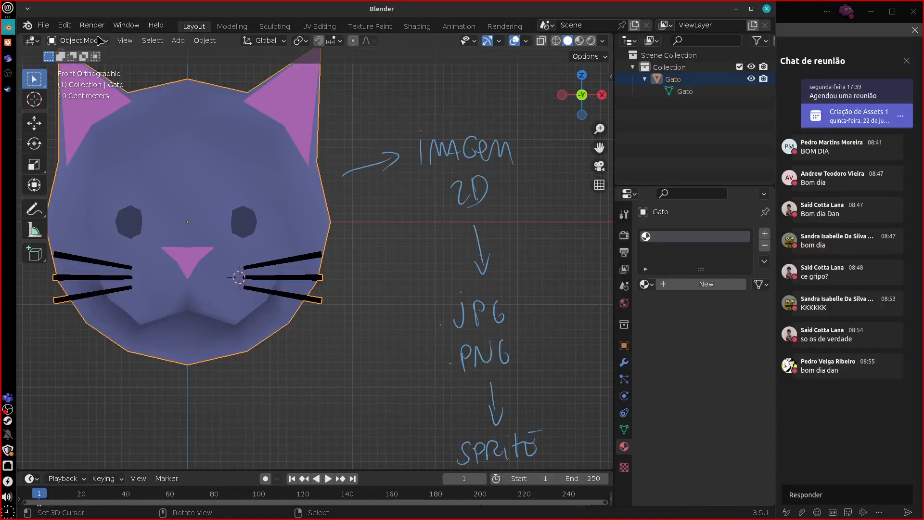
pyautogui.click(79, 41)
pyautogui.press('Tab')
pyautogui.keyDown('shift'); pyautogui.moveTo(317, 298); pyautogui.dragTo(346, 361, button='middle'); pyautogui.keyUp('shift')
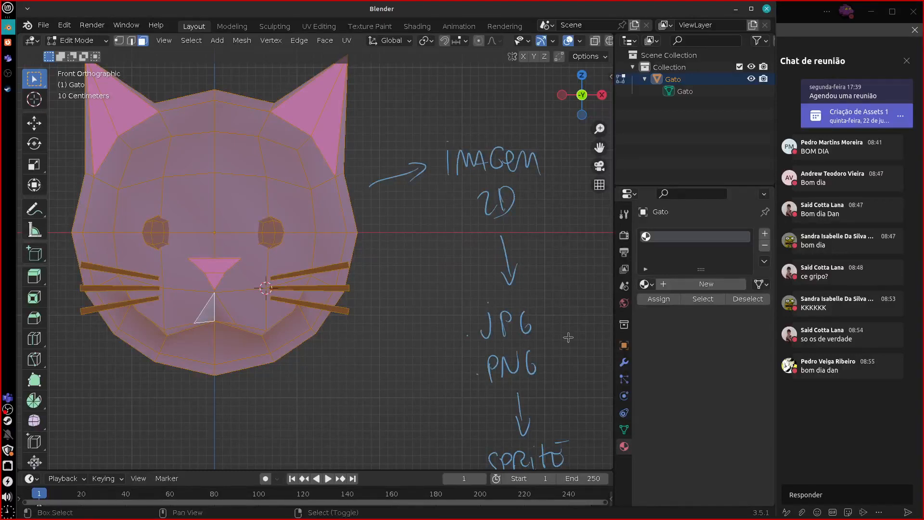
pyautogui.keyDown('alt'); pyautogui.keyDown('shift'); pyautogui.moveTo(569, 337); pyautogui.dragTo(445, 289); pyautogui.keyUp('shift'); pyautogui.keyUp('alt')
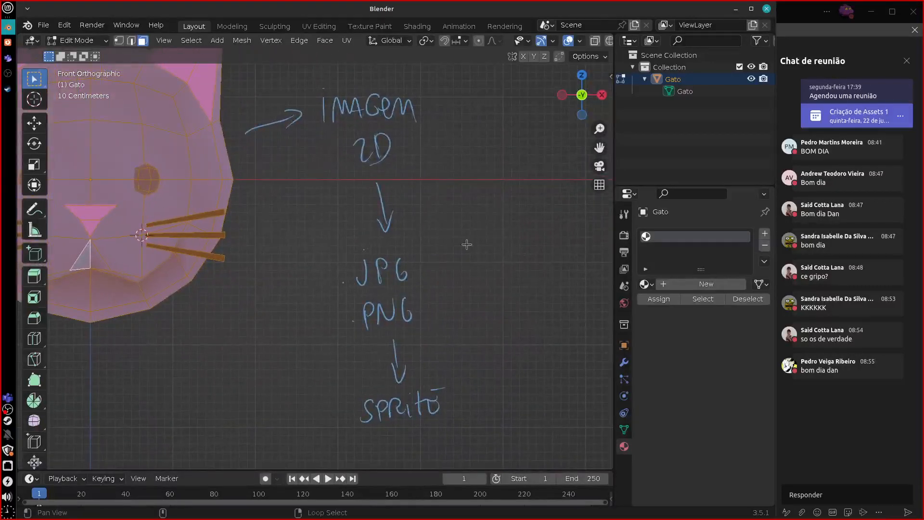
pyautogui.press('Tab')
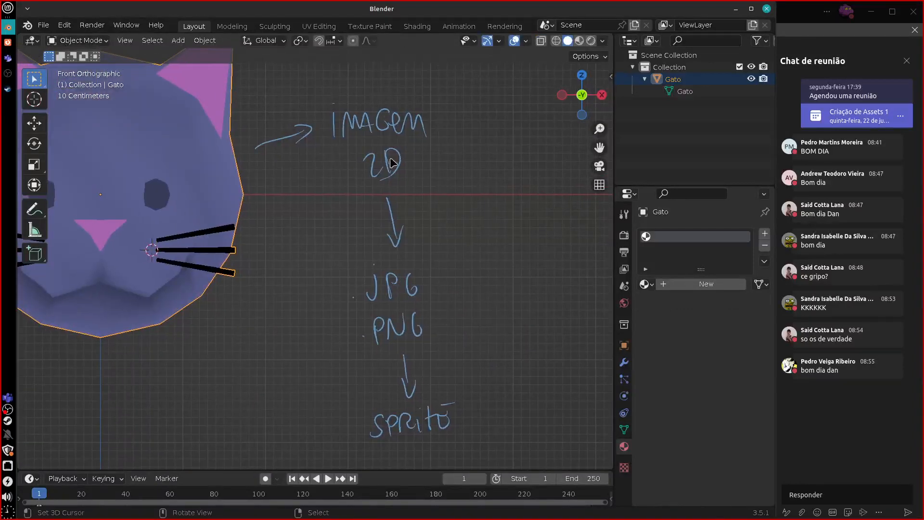
pyautogui.keyDown('shift'); pyautogui.moveTo(293, 277); pyautogui.dragTo(295, 299, button='middle'); pyautogui.keyUp('shift')
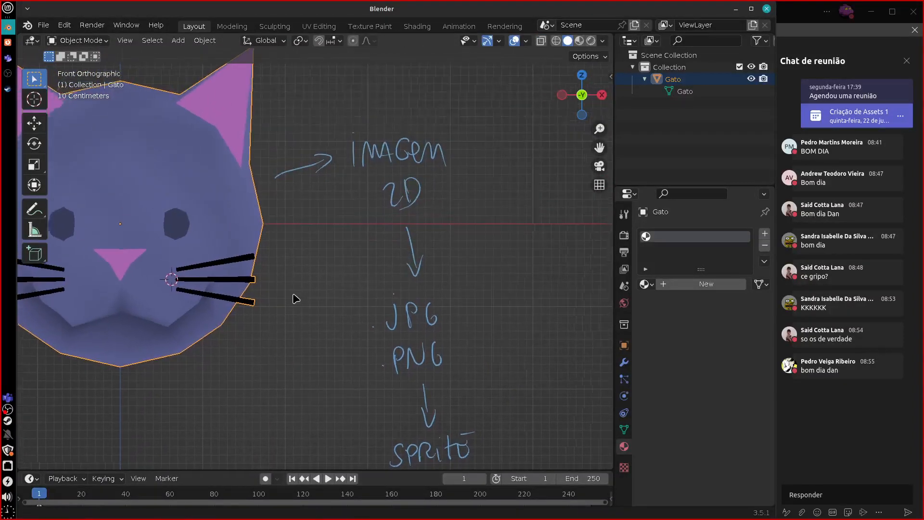
pyautogui.keyDown('shift'); pyautogui.moveTo(475, 315); pyautogui.dragTo(473, 308, button='middle'); pyautogui.keyUp('shift')
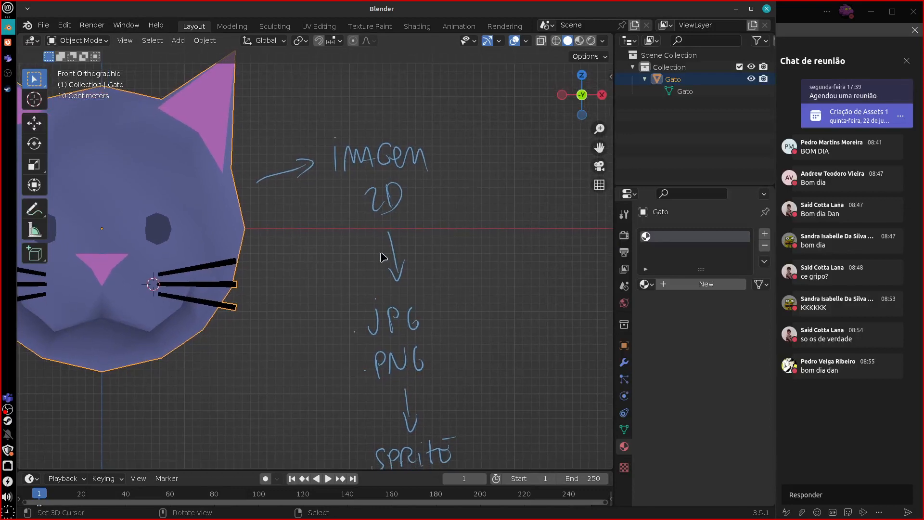
# Erase the arrows and the IMAGEM 2D, JPG, PNG and SPRITE annotations beside the cat.
pyautogui.press('d')
pyautogui.moveTo(293, 170)
pyautogui.mouseDown(button='right')
pyautogui.moveTo(314, 137)
pyautogui.moveTo(377, 146)
pyautogui.moveTo(386, 450)
pyautogui.moveTo(446, 453)
pyautogui.moveTo(334, 421)
pyautogui.moveTo(383, 313)
pyautogui.moveTo(366, 427)
pyautogui.moveTo(392, 458)
pyautogui.moveTo(339, 157)
pyautogui.mouseUp(button='right')
pyautogui.keyDown('shift'); pyautogui.moveTo(354, 163); pyautogui.dragTo(391, 236, button='middle'); pyautogui.keyUp('shift')
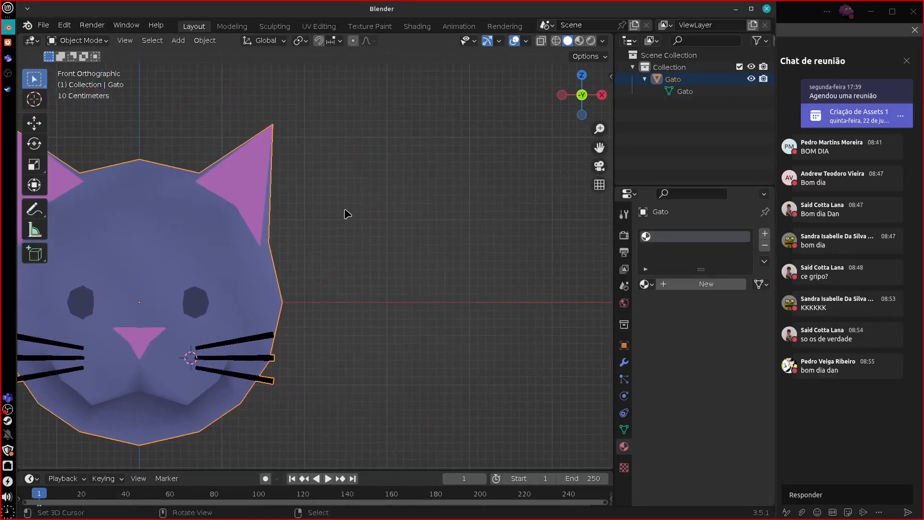
# Annotate the circled word "Render" beside the cat, with an arrow from the cat to the circle.
pyautogui.moveTo(341, 190)
pyautogui.mouseDown()
pyautogui.moveTo(351, 202)
pyautogui.moveTo(379, 198)
pyautogui.moveTo(391, 210)
pyautogui.moveTo(450, 179)
pyautogui.moveTo(474, 196)
pyautogui.mouseUp()
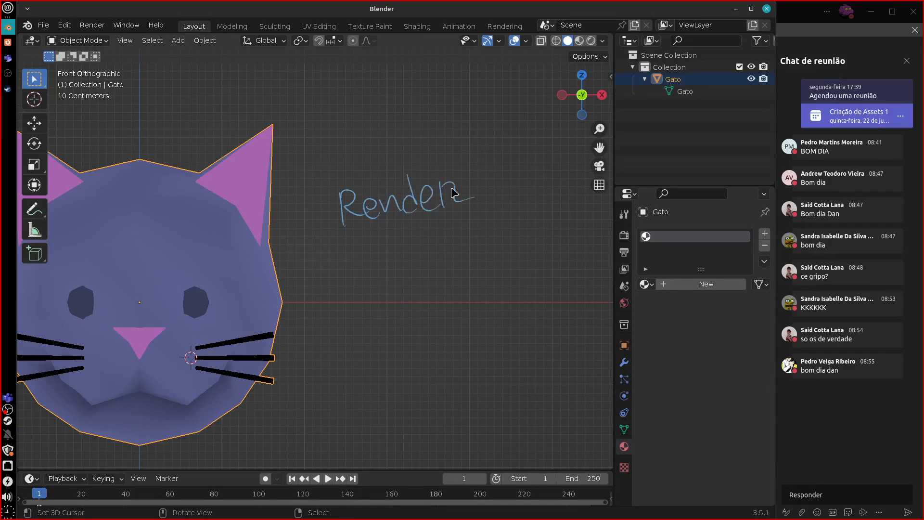
pyautogui.moveTo(412, 127)
pyautogui.mouseDown()
pyautogui.moveTo(458, 250)
pyautogui.moveTo(354, 141)
pyautogui.mouseUp()
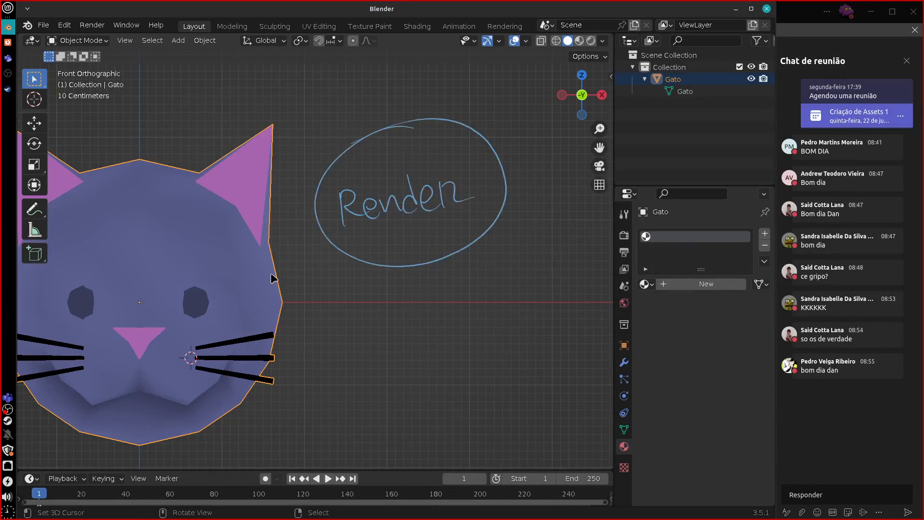
pyautogui.moveTo(276, 259)
pyautogui.mouseDown()
pyautogui.moveTo(305, 237)
pyautogui.moveTo(310, 244)
pyautogui.mouseUp()
# Erase the circled "Render" annotation and its arrow.
pyautogui.keyDown('shift'); pyautogui.moveTo(337, 351); pyautogui.dragTo(414, 338, button='middle'); pyautogui.keyUp('shift')
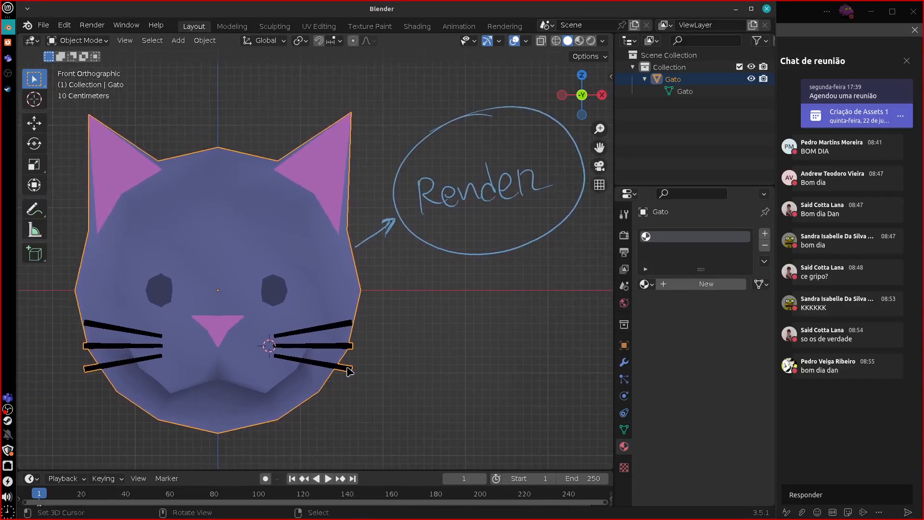
pyautogui.keyDown('shift'); pyautogui.moveTo(506, 320); pyautogui.dragTo(454, 329, button='middle'); pyautogui.keyUp('shift')
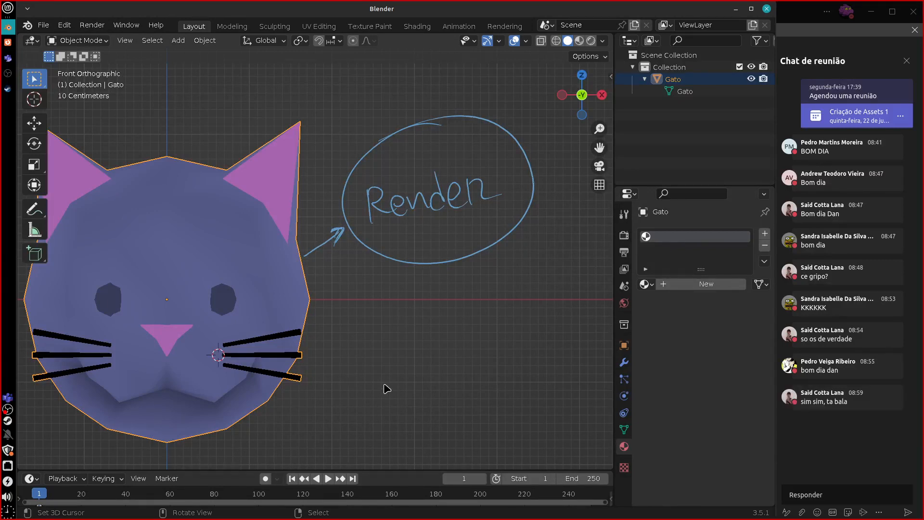
pyautogui.moveTo(385, 388)
pyautogui.keyDown('shift'); pyautogui.mouseDown(button='middle')
pyautogui.moveTo(427, 373)
pyautogui.moveTo(413, 376)
pyautogui.moveTo(434, 346)
pyautogui.mouseUp(button='middle'); pyautogui.keyUp('shift')
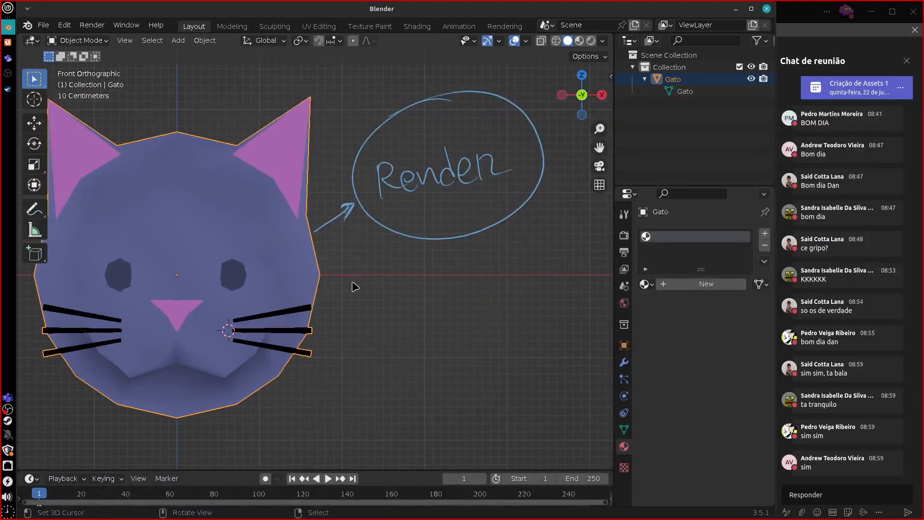
pyautogui.scroll(-2, 355, 287)
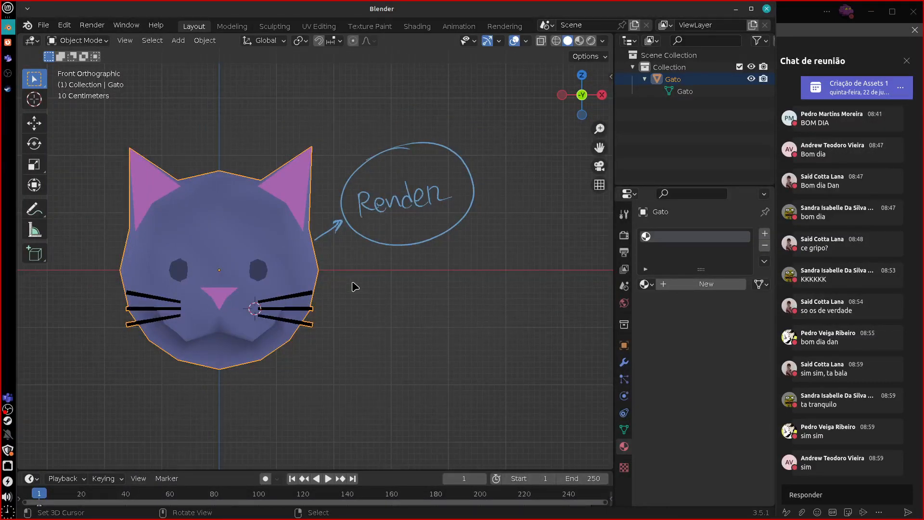
pyautogui.moveTo(366, 196)
pyautogui.mouseDown(button='right')
pyautogui.moveTo(318, 247)
pyautogui.moveTo(391, 214)
pyautogui.moveTo(413, 251)
pyautogui.moveTo(331, 232)
pyautogui.moveTo(342, 180)
pyautogui.mouseUp(button='right')
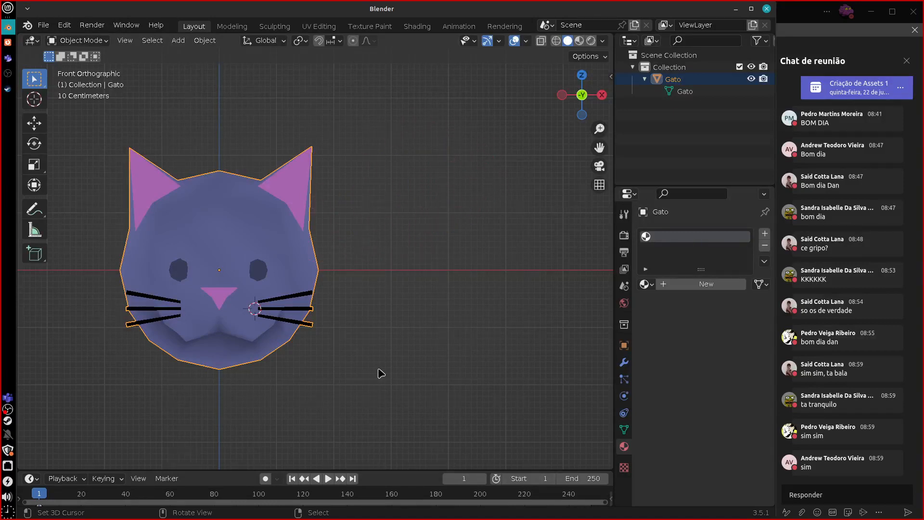
pyautogui.scroll(1, 392, 374)
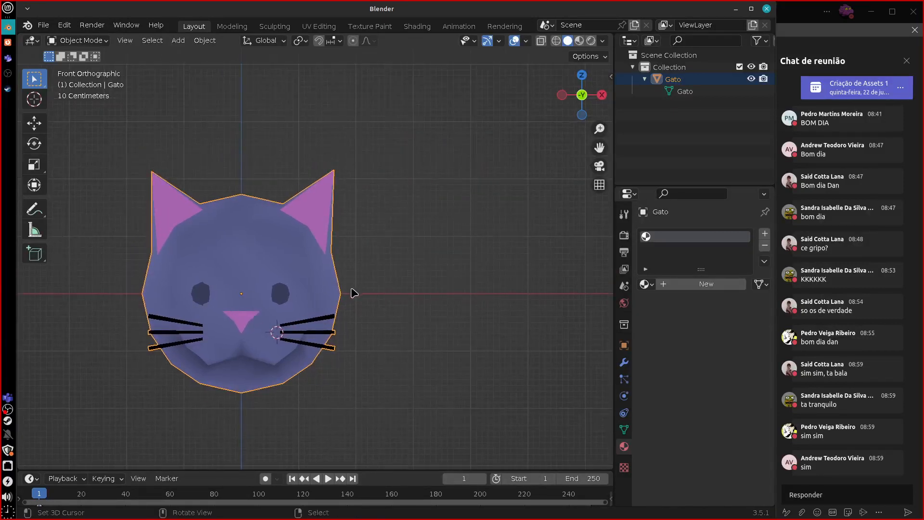
# Try to render an image of the scene.
pyautogui.click(97, 29)
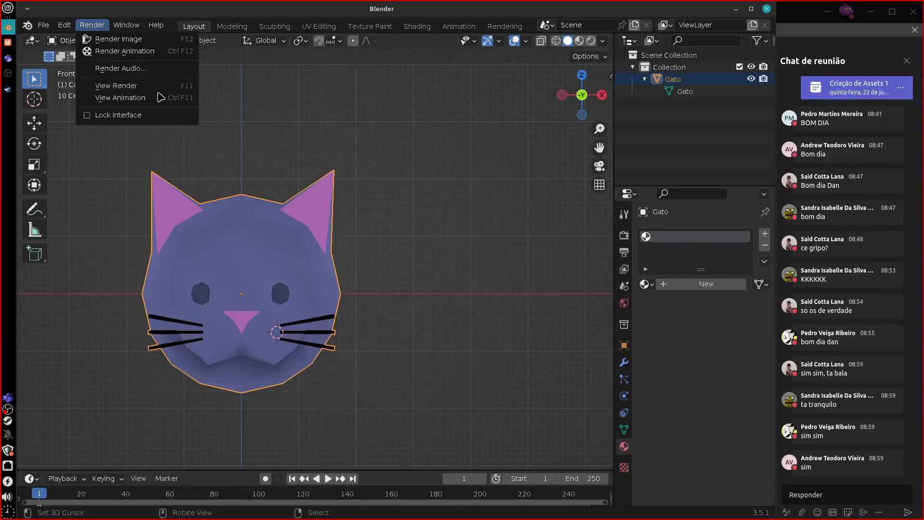
pyautogui.click(157, 44)
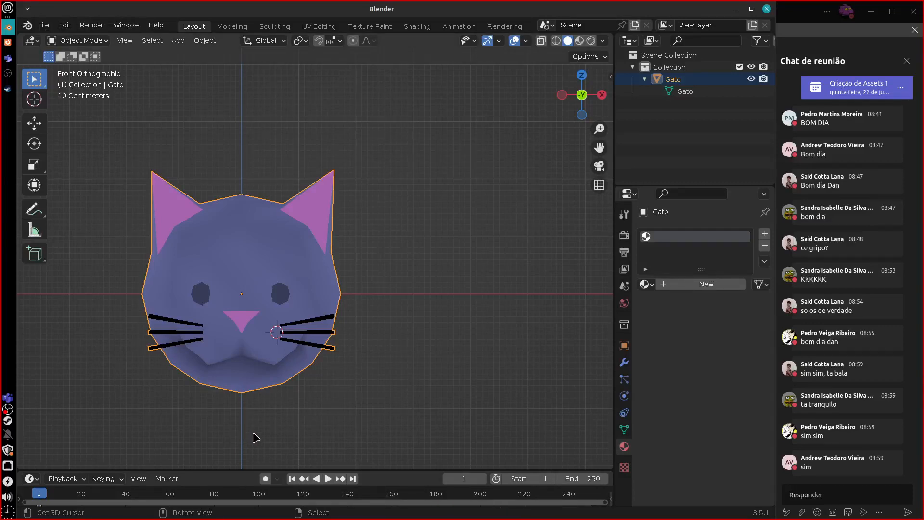
# Center the cat in the front view, run Viewport Render Image, fit the whole render in view and close it.
pyautogui.keyDown('shift'); pyautogui.moveTo(343, 297); pyautogui.dragTo(423, 287, button='middle'); pyautogui.keyUp('shift')
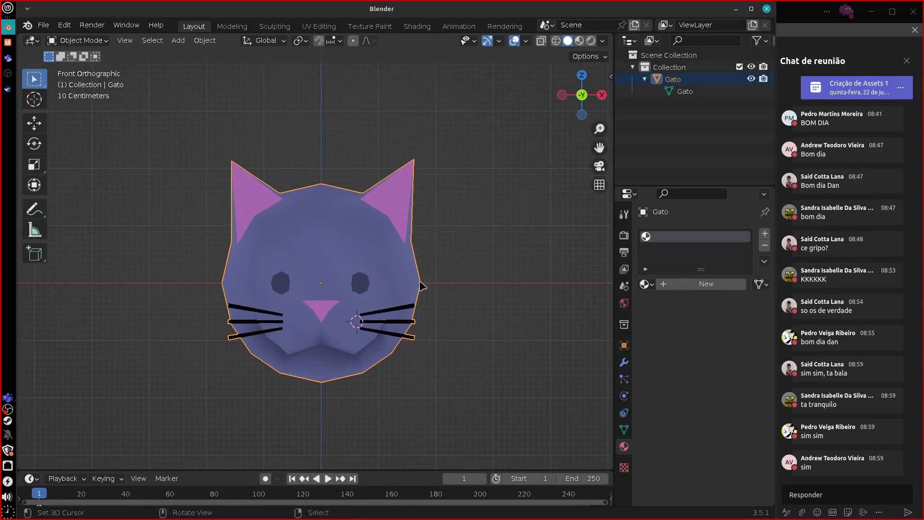
pyautogui.click(125, 41)
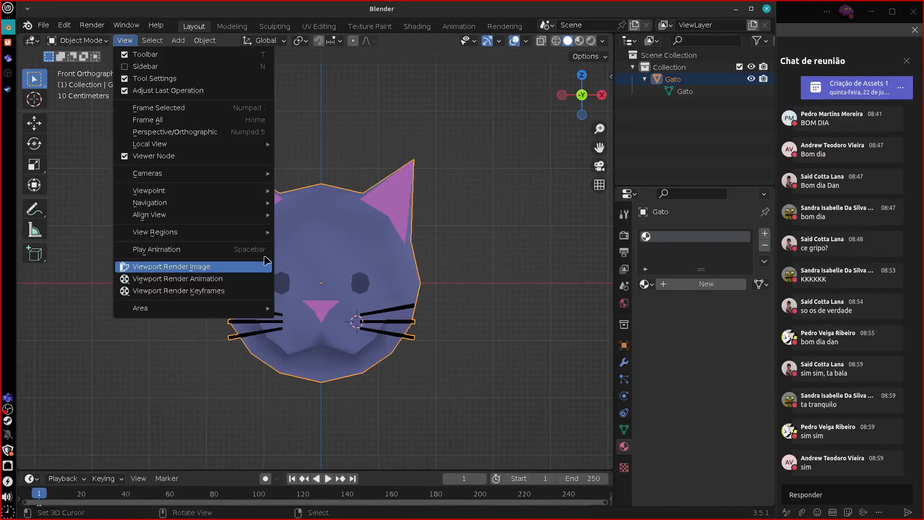
pyautogui.click(125, 41)
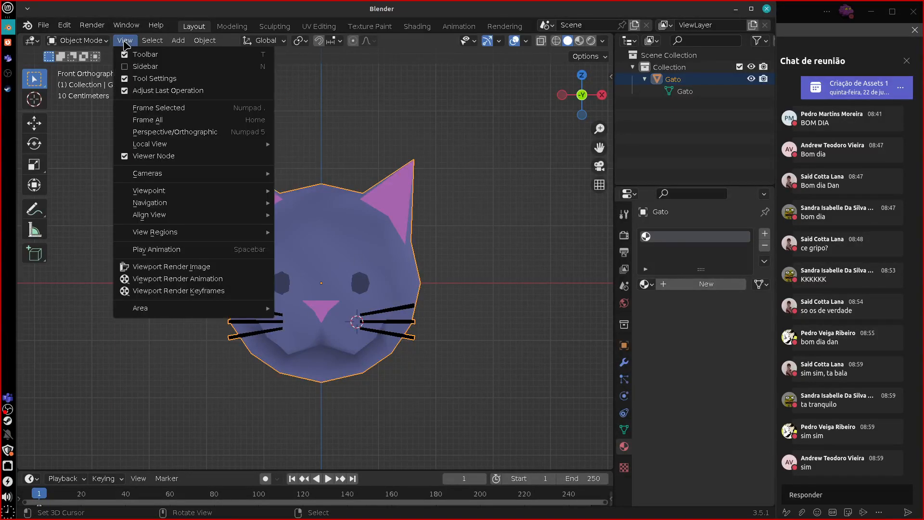
pyautogui.click(154, 267)
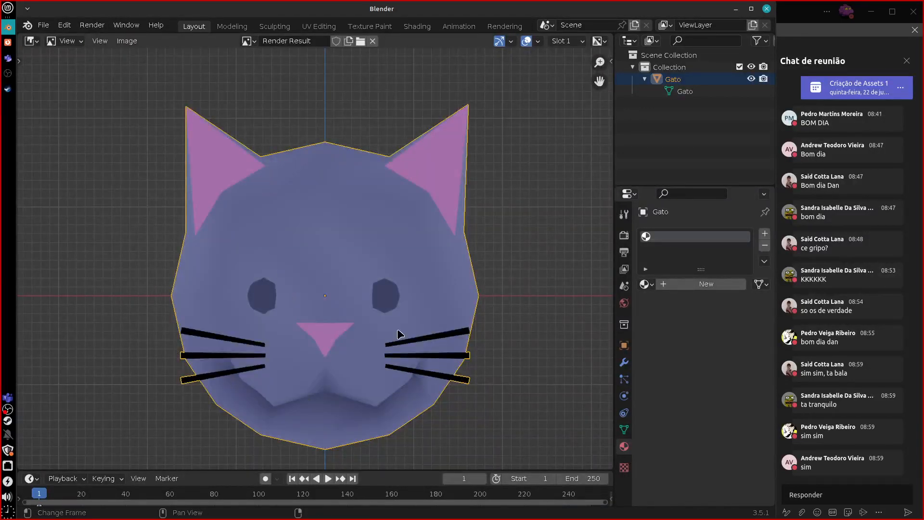
pyautogui.hotkey('shift', 'Home')
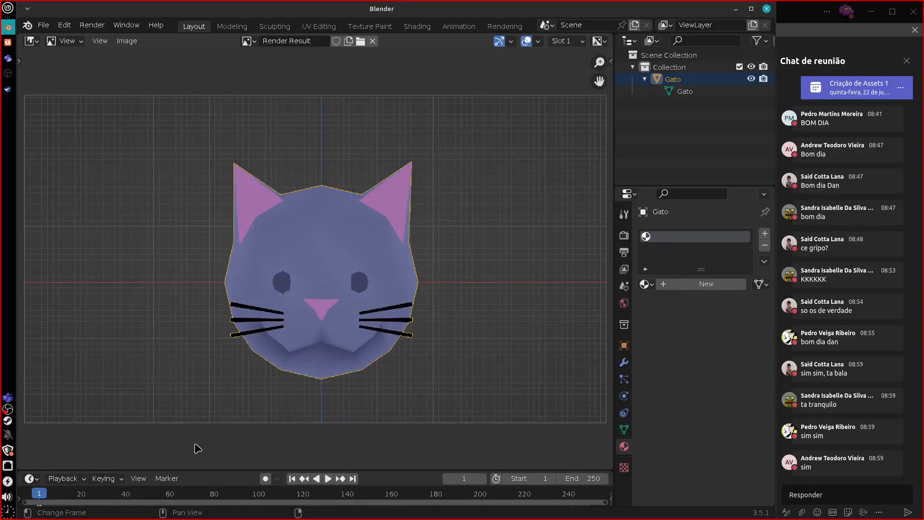
pyautogui.press('Escape')
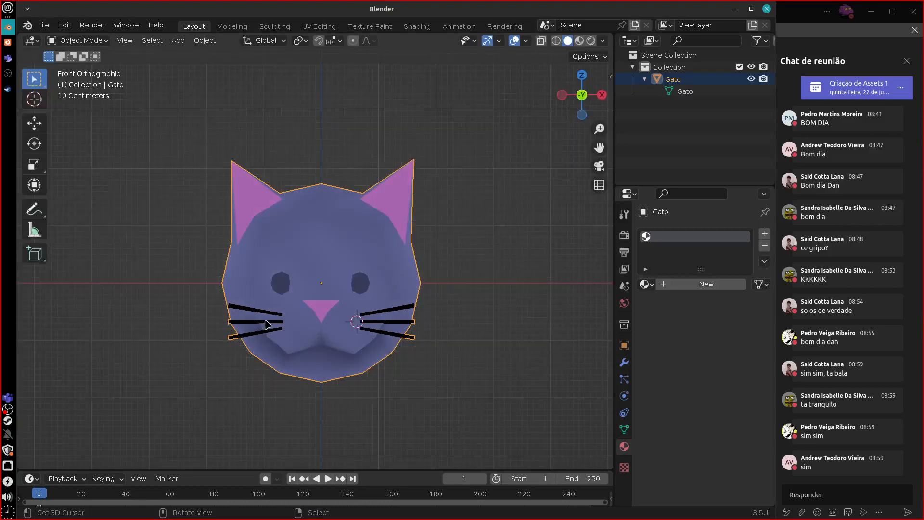
pyautogui.click(124, 41)
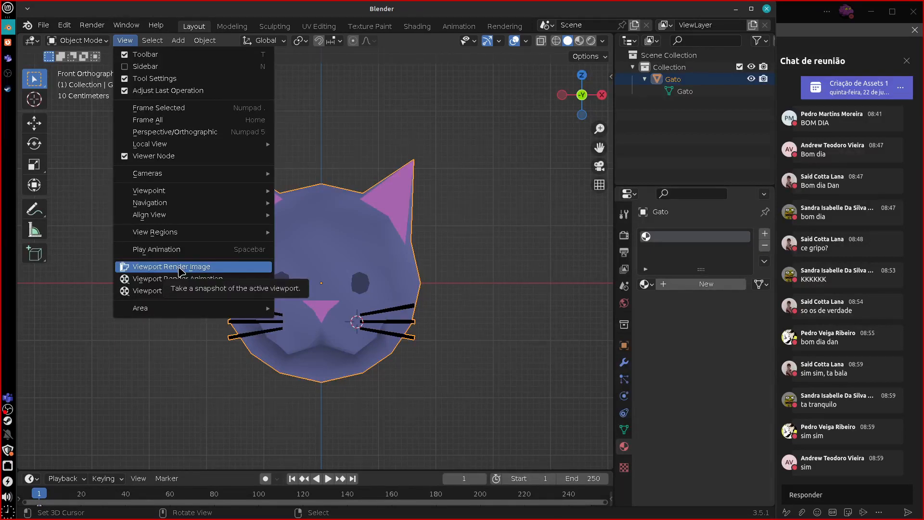
pyautogui.moveTo(92, 25)
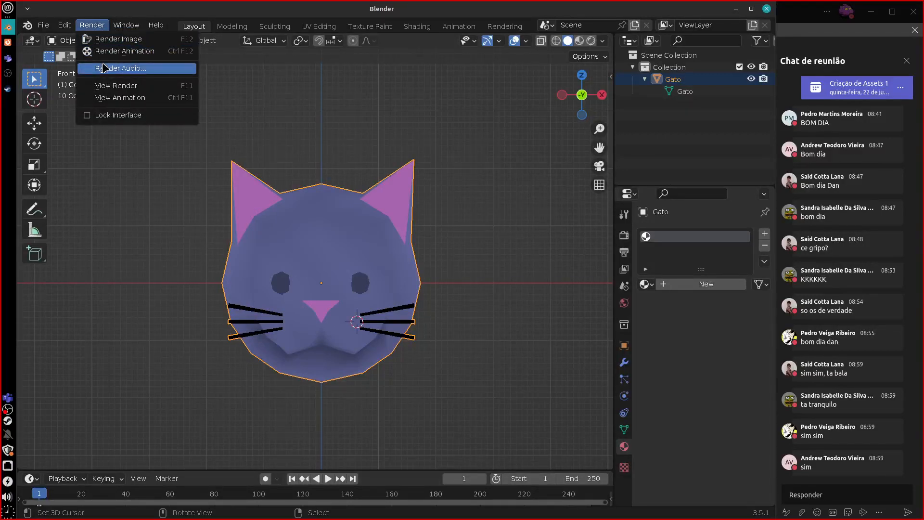
pyautogui.click(93, 25)
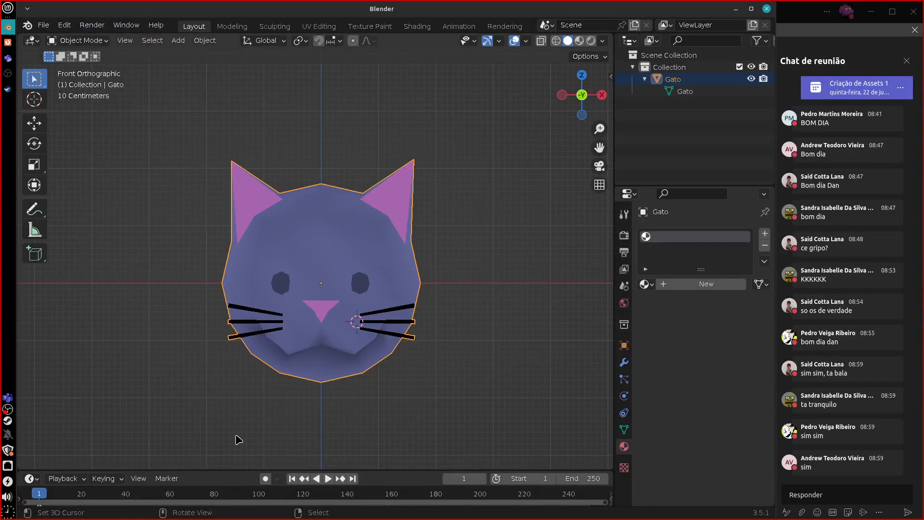
pyautogui.keyDown('shift'); pyautogui.moveTo(442, 338); pyautogui.dragTo(377, 363, button='middle'); pyautogui.keyUp('shift')
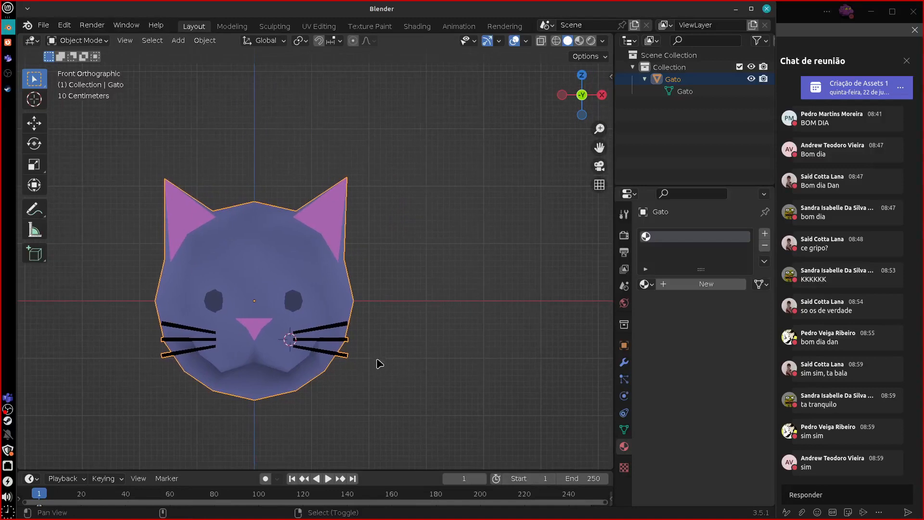
pyautogui.click(125, 40)
pyautogui.click(87, 27)
pyautogui.moveTo(542, 254)
pyautogui.mouseDown()
pyautogui.moveTo(582, 255)
pyautogui.moveTo(600, 272)
pyautogui.moveTo(587, 282)
pyautogui.mouseUp()
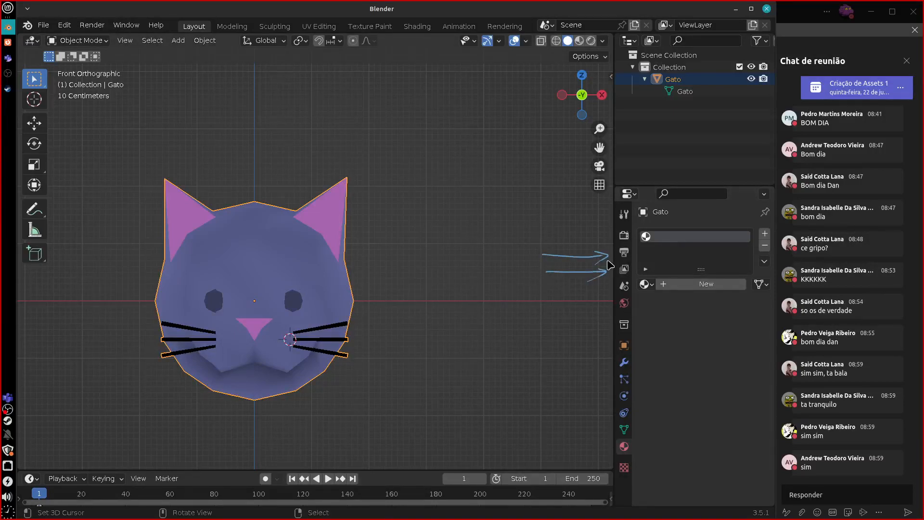
pyautogui.moveTo(607, 263)
pyautogui.mouseDown(button='right')
pyautogui.moveTo(615, 260)
pyautogui.moveTo(544, 255)
pyautogui.mouseUp(button='right')
pyautogui.moveTo(538, 242)
pyautogui.mouseDown()
pyautogui.moveTo(607, 238)
pyautogui.moveTo(594, 246)
pyautogui.moveTo(612, 251)
pyautogui.moveTo(588, 263)
pyautogui.mouseUp()
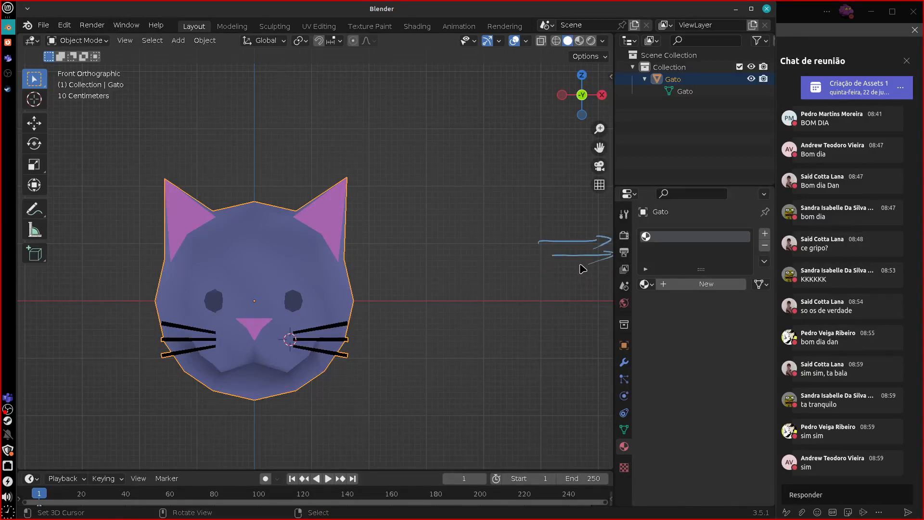
pyautogui.moveTo(582, 269); pyautogui.dragTo(550, 247, button='right')
pyautogui.moveTo(540, 237); pyautogui.dragTo(589, 234)
pyautogui.moveTo(590, 229)
pyautogui.mouseDown()
pyautogui.moveTo(604, 231)
pyautogui.moveTo(595, 256)
pyautogui.mouseUp()
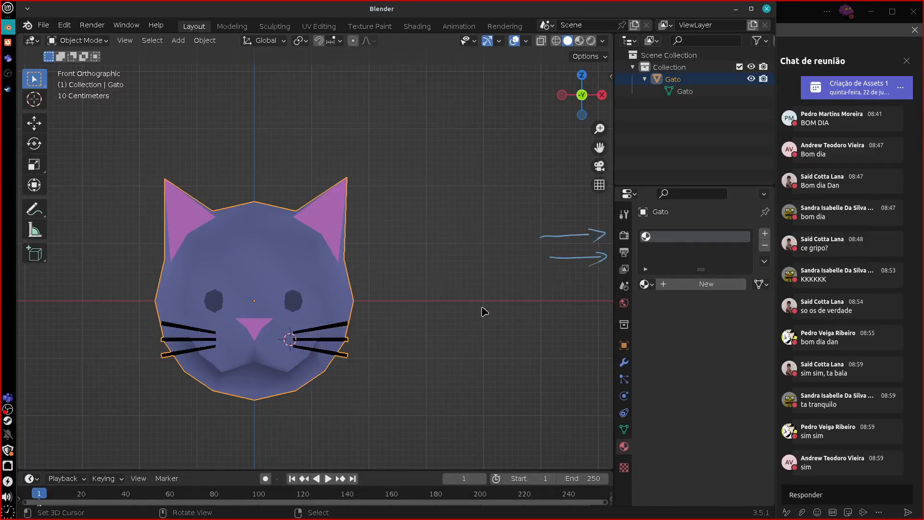
pyautogui.moveTo(599, 238)
pyautogui.mouseDown(button='right')
pyautogui.moveTo(596, 257)
pyautogui.moveTo(532, 245)
pyautogui.mouseUp(button='right')
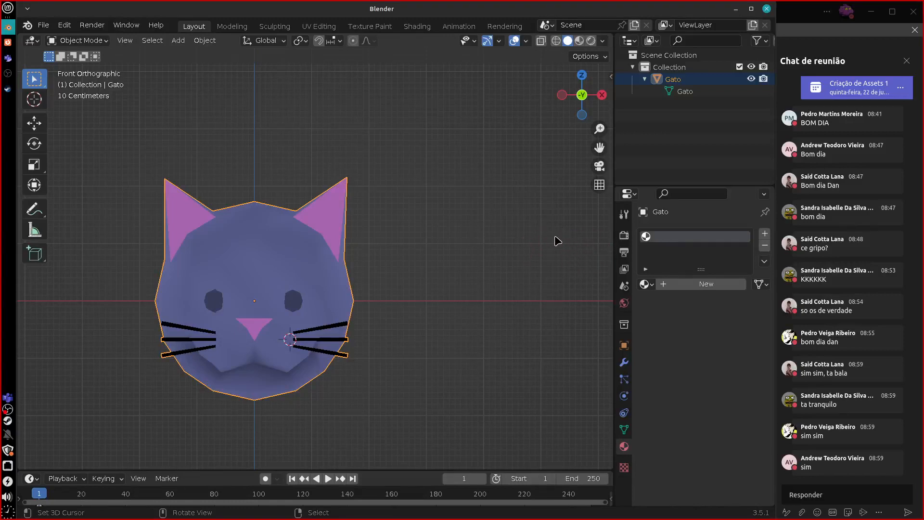
# Annotate the word "Render" beside the cat with an arrow pointing to the render properties, and open those properties.
pyautogui.moveTo(556, 234)
pyautogui.mouseDown()
pyautogui.moveTo(598, 233)
pyautogui.moveTo(591, 242)
pyautogui.mouseUp()
pyautogui.moveTo(503, 239)
pyautogui.mouseDown()
pyautogui.moveTo(520, 233)
pyautogui.moveTo(540, 243)
pyautogui.mouseUp()
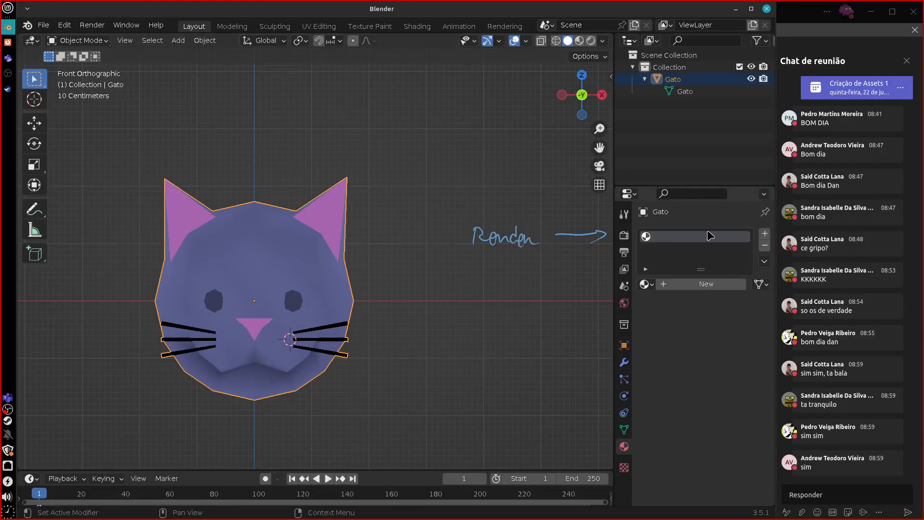
pyautogui.click(624, 235)
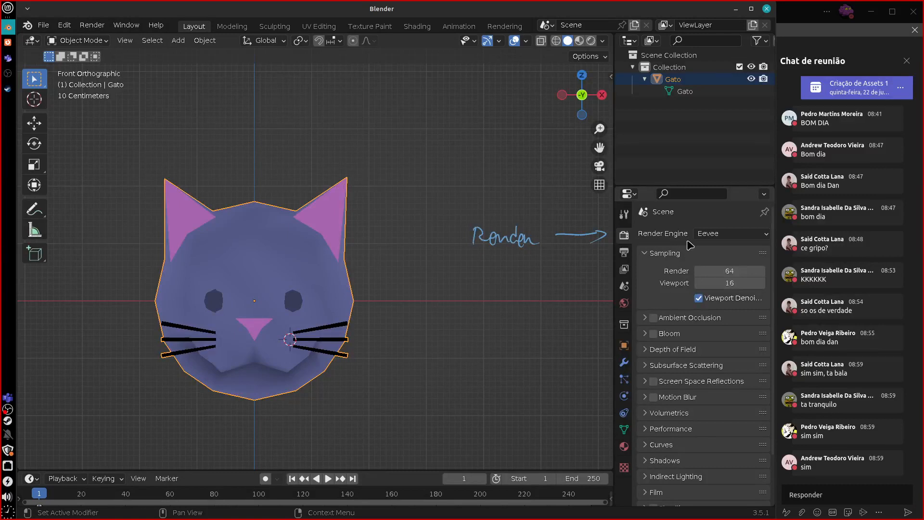
# Compare the available render engines by switching to Cycles and Workbench, and return to Eevee.
pyautogui.click(727, 239)
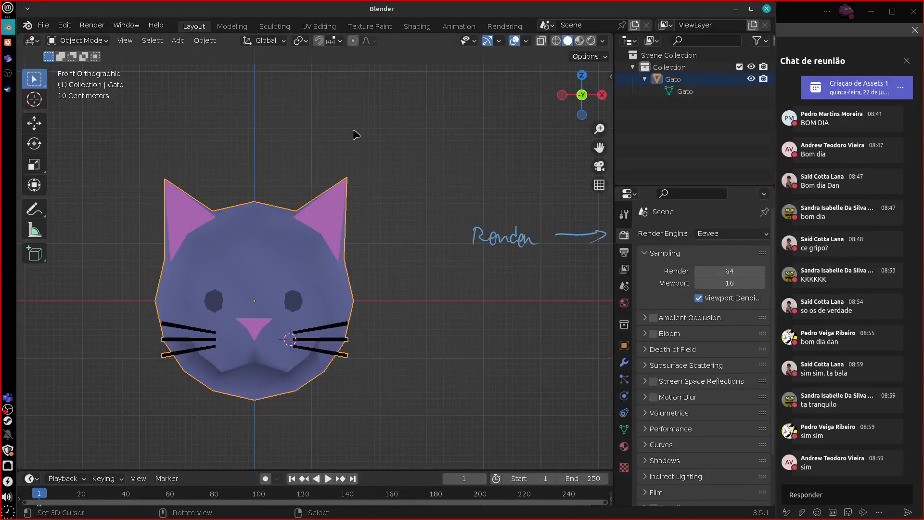
pyautogui.click(718, 235)
pyautogui.click(727, 274)
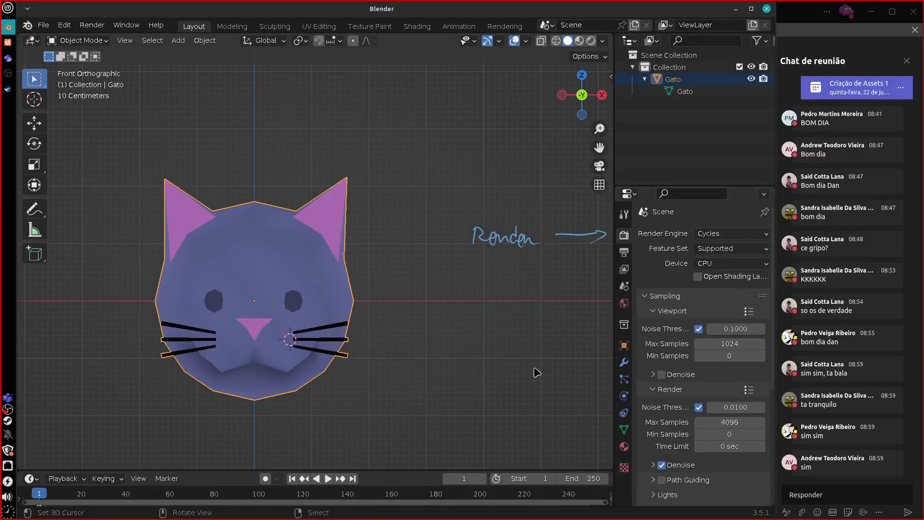
pyautogui.click(732, 234)
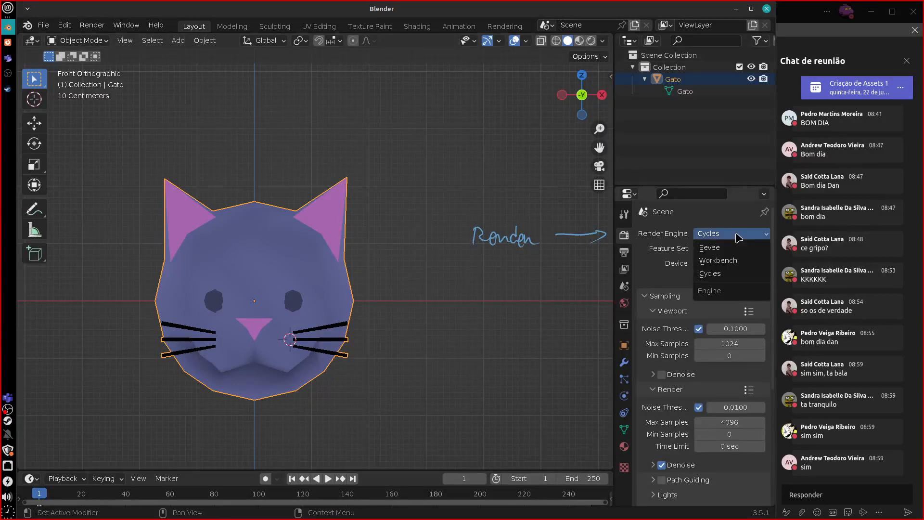
pyautogui.click(730, 263)
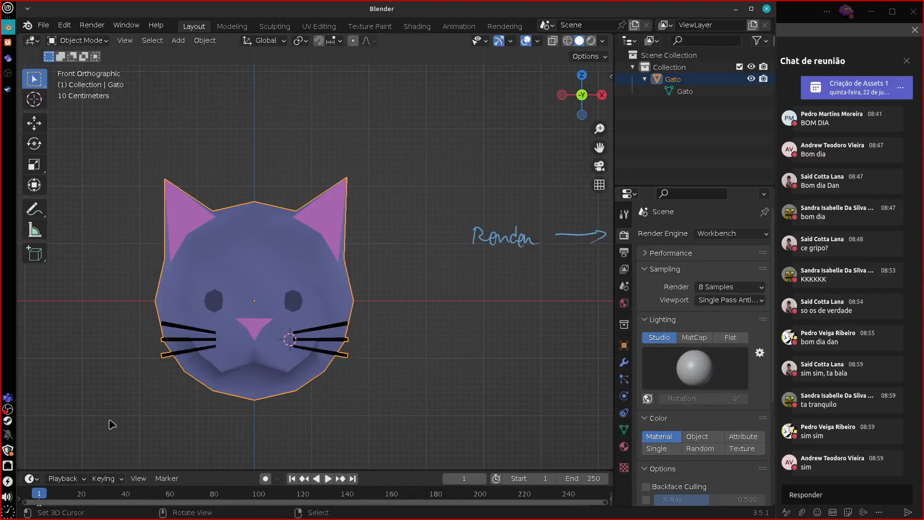
pyautogui.click(728, 234)
pyautogui.click(710, 246)
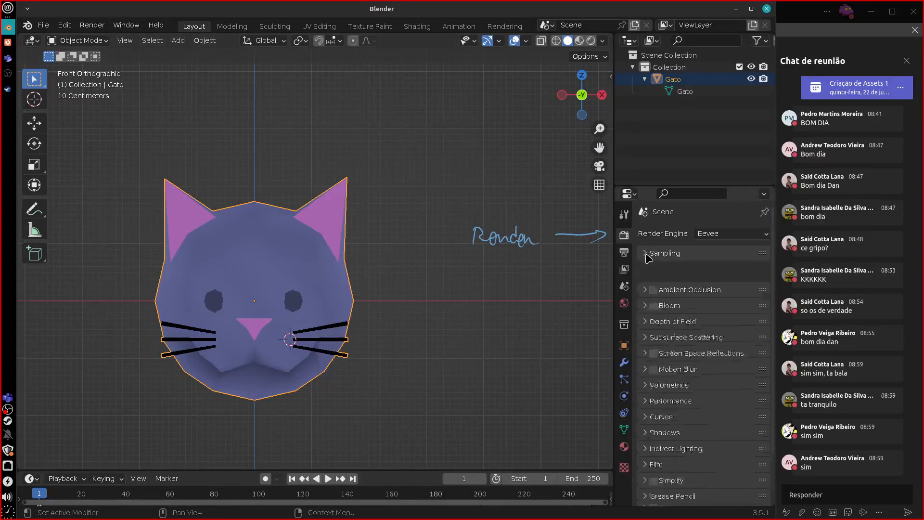
# Collapse Eevee's Sampling settings, switch the render engine to Workbench and collapse its expanded sections, including Sampling, Lighting, Color and Options.
pyautogui.click(665, 253)
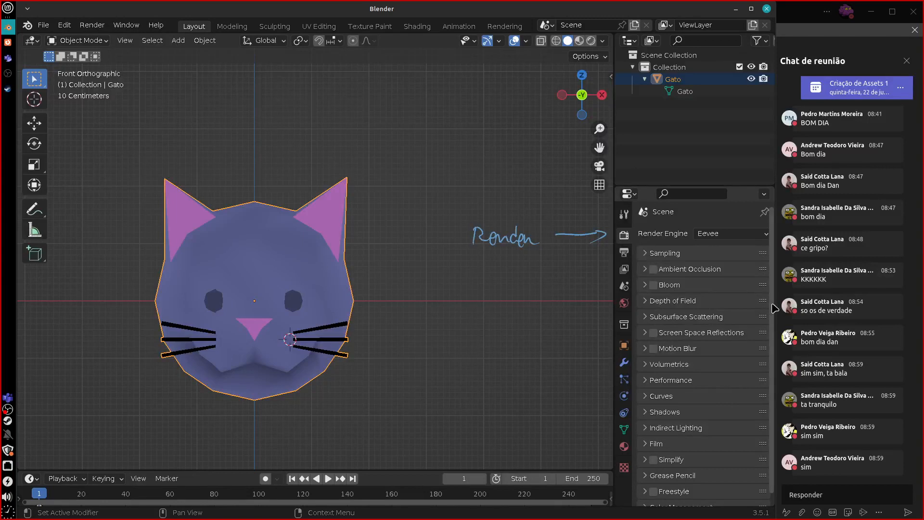
pyautogui.scroll(-1, 768, 310)
pyautogui.click(740, 227)
pyautogui.click(740, 252)
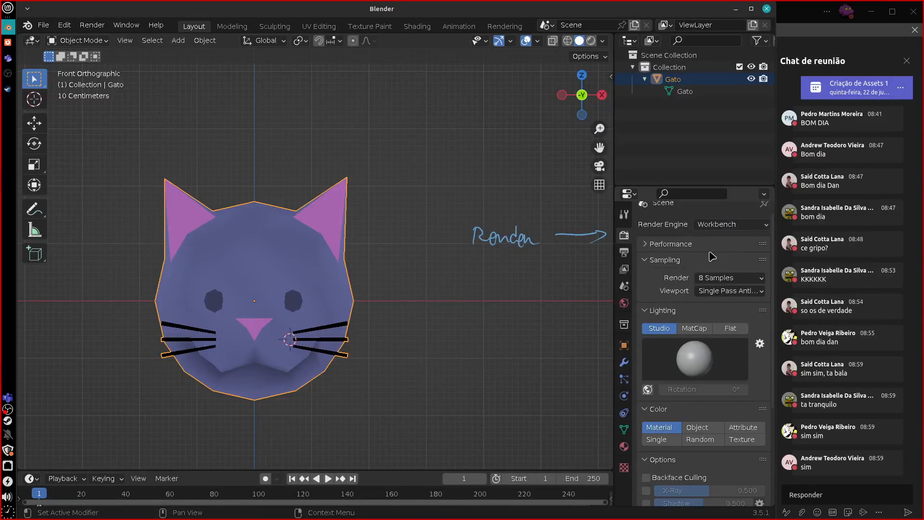
pyautogui.click(656, 275)
pyautogui.click(655, 293)
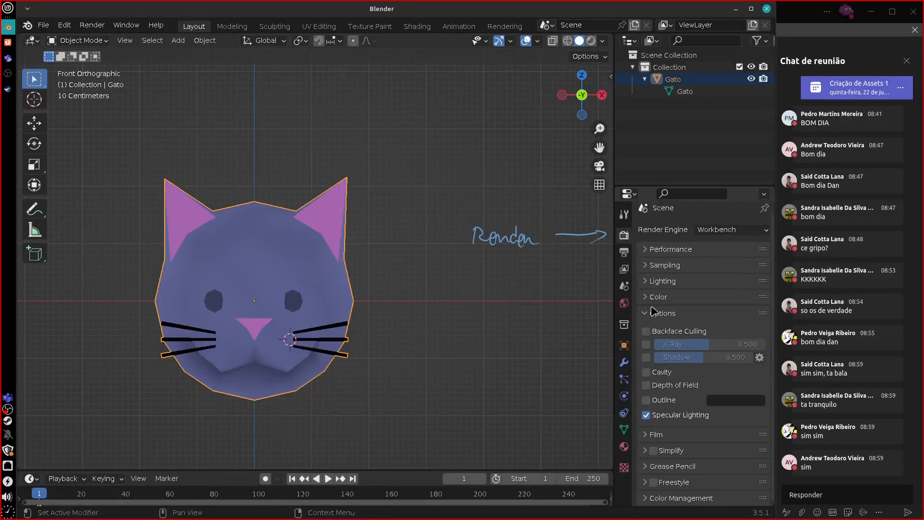
pyautogui.click(653, 316)
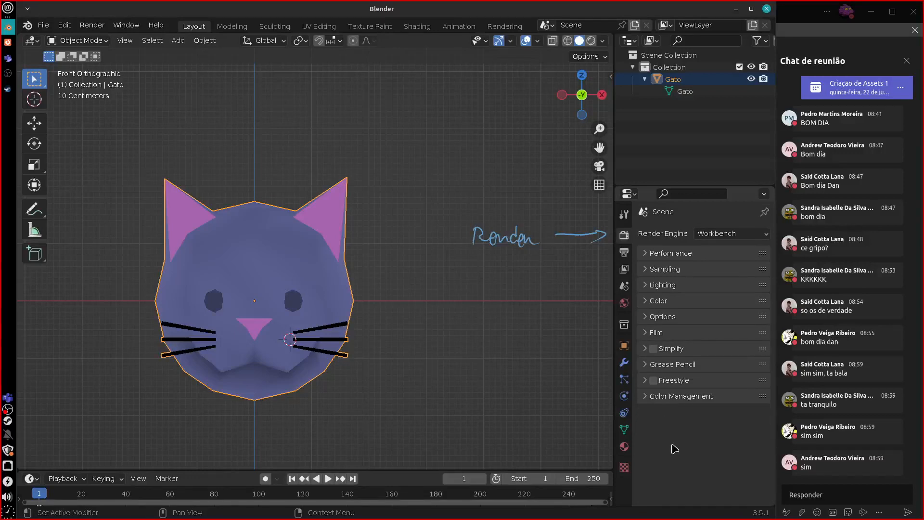
# Switch the render engine to Cycles and collapse its Sampling settings.
pyautogui.click(731, 233)
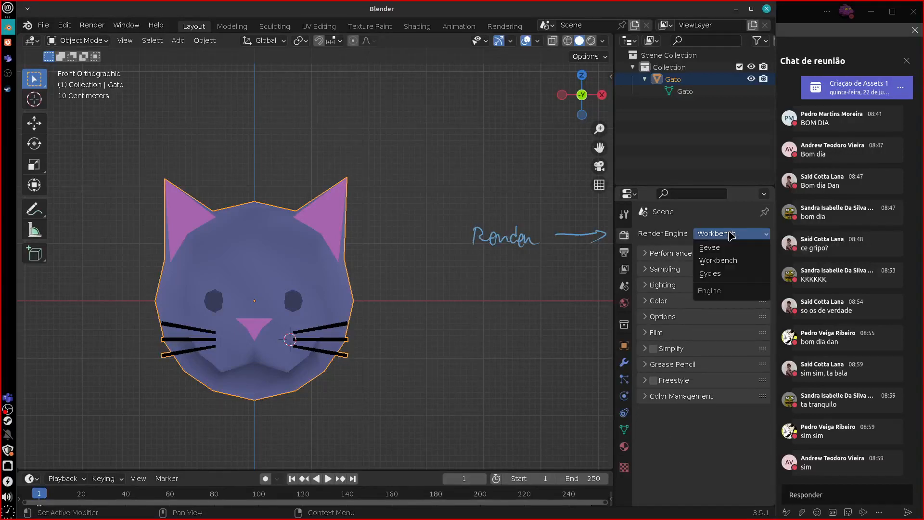
pyautogui.click(724, 273)
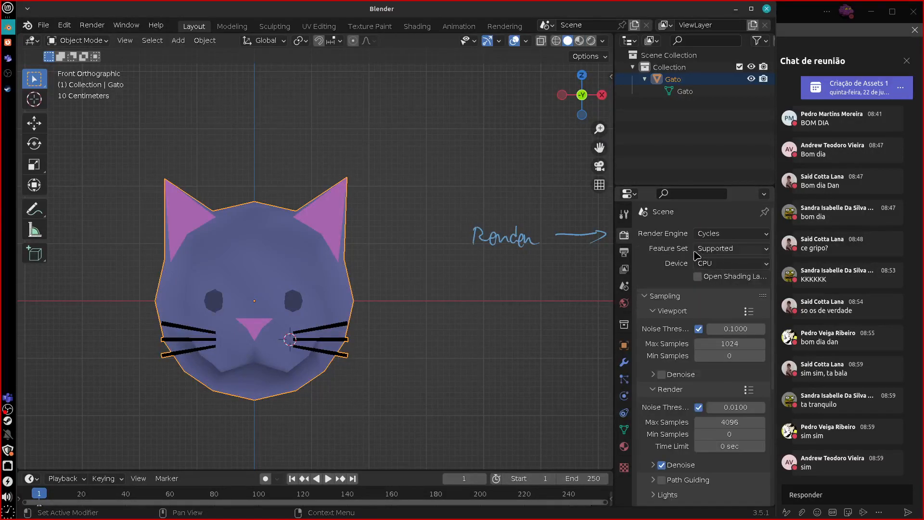
pyautogui.click(645, 296)
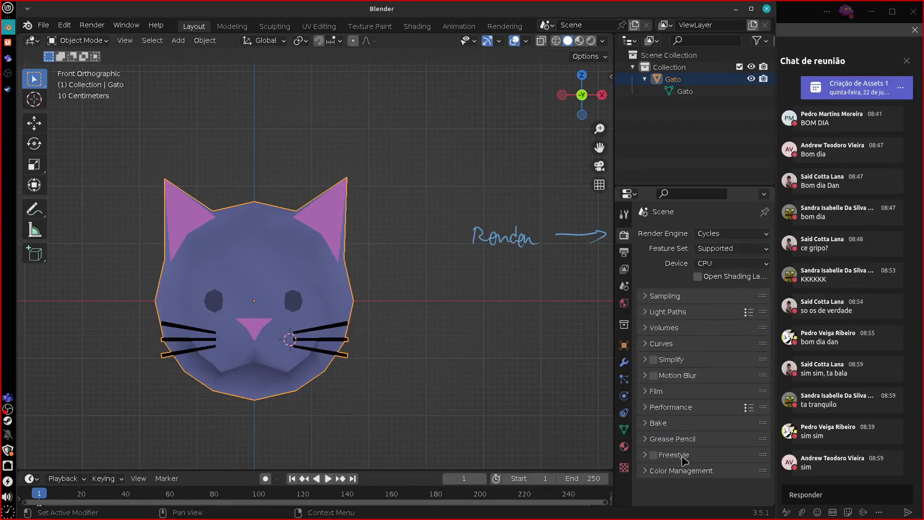
# Switch the render engine to Workbench and expand its Lighting settings to compare them with the viewport shading options.
pyautogui.click(721, 236)
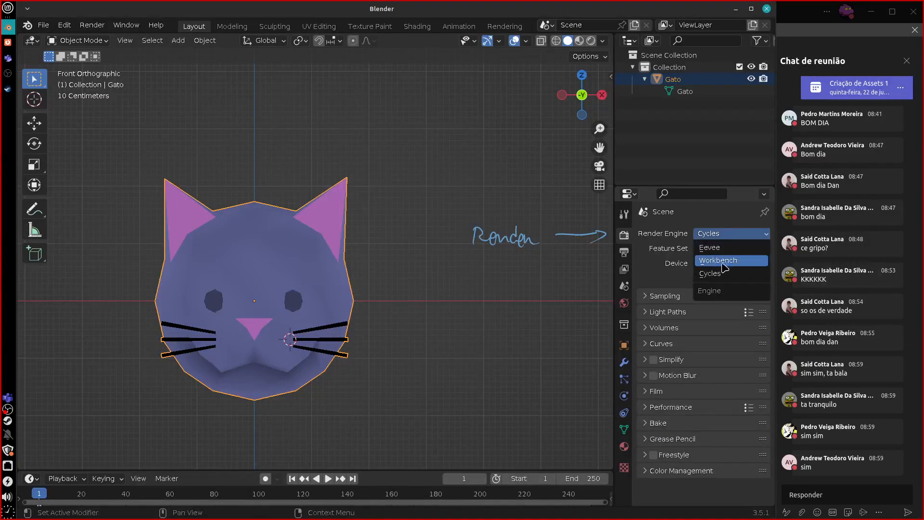
pyautogui.click(724, 262)
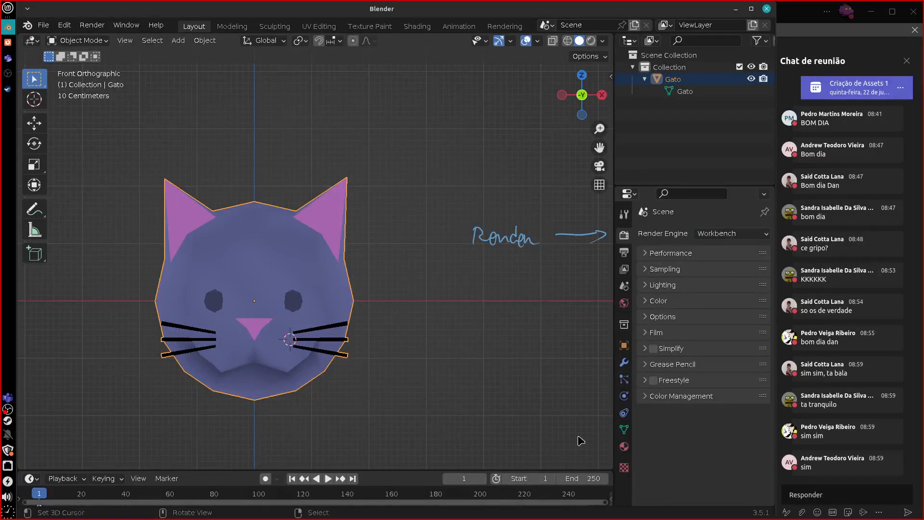
pyautogui.click(678, 268)
pyautogui.click(672, 270)
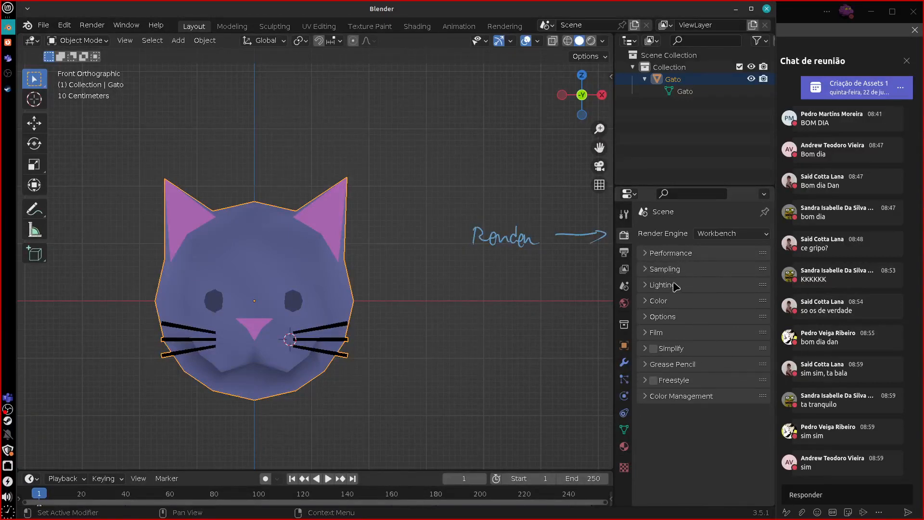
pyautogui.click(676, 285)
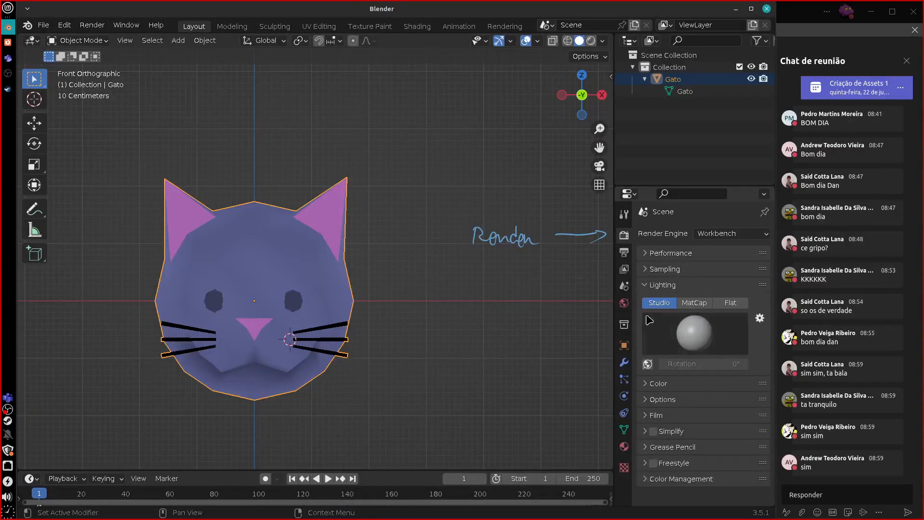
pyautogui.click(603, 42)
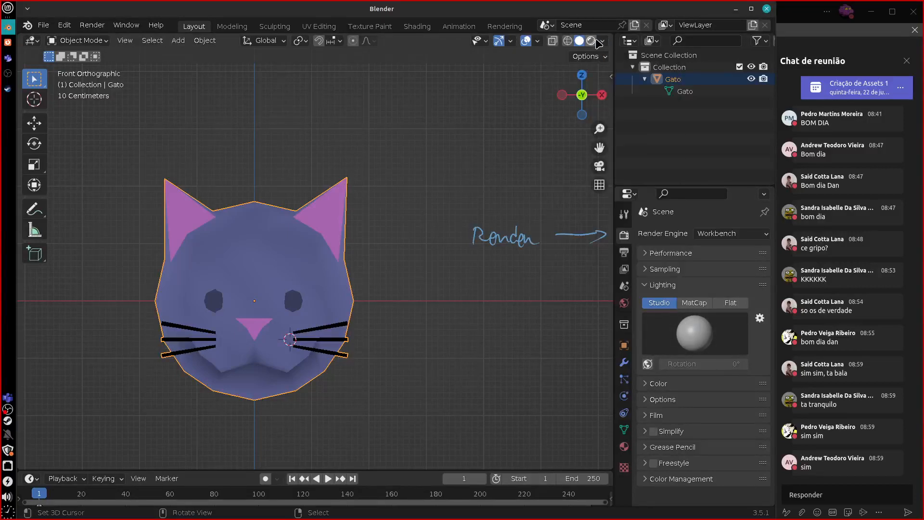
pyautogui.click(601, 42)
# Set the render engine to Eevee, briefly comparing its list of settings with the one for Cycles.
pyautogui.click(738, 236)
pyautogui.click(732, 248)
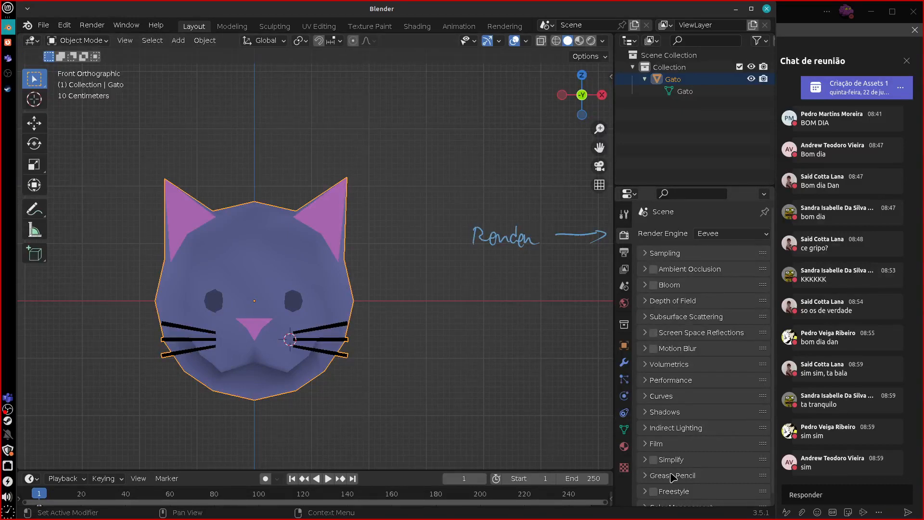
pyautogui.click(706, 234)
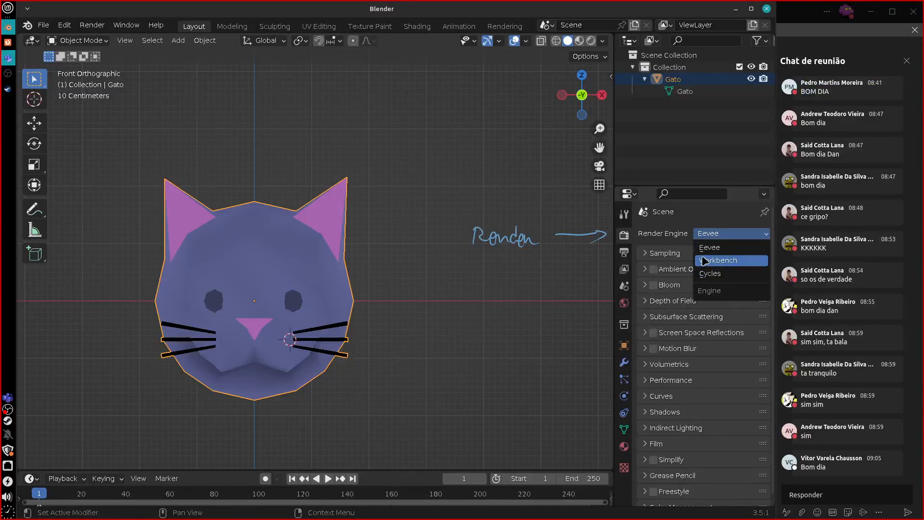
pyautogui.click(717, 273)
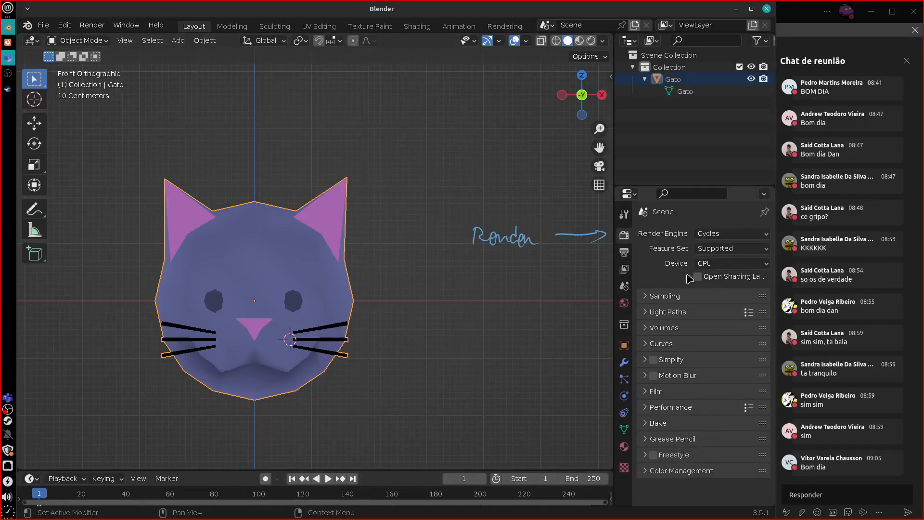
pyautogui.click(731, 233)
pyautogui.click(730, 247)
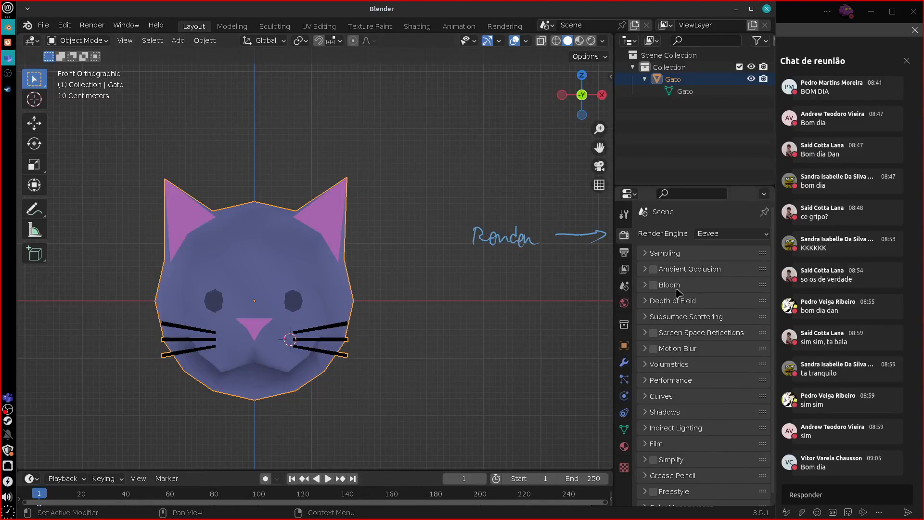
pyautogui.scroll(-1, 769, 315)
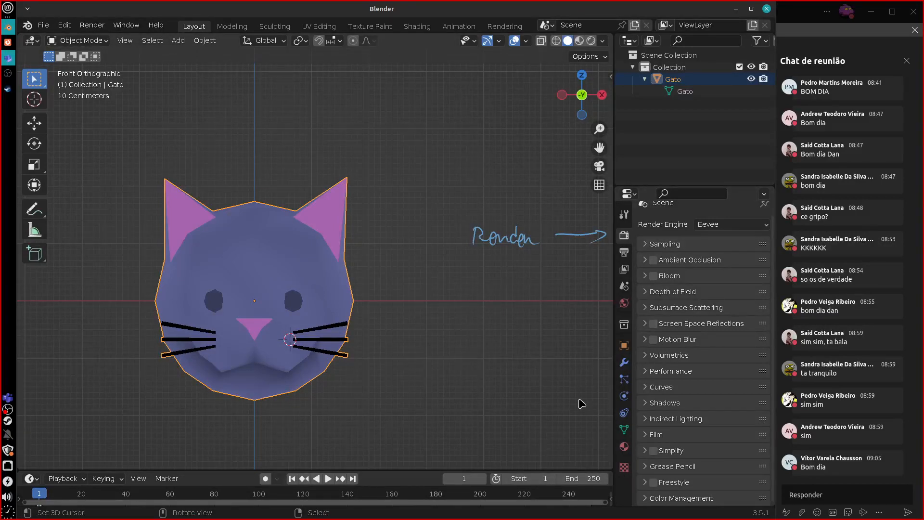
# Replace the "Render" annotation with the word "output" and an arrow pointing to the output properties, and open those properties.
pyautogui.moveTo(528, 239); pyautogui.dragTo(501, 224, button='right')
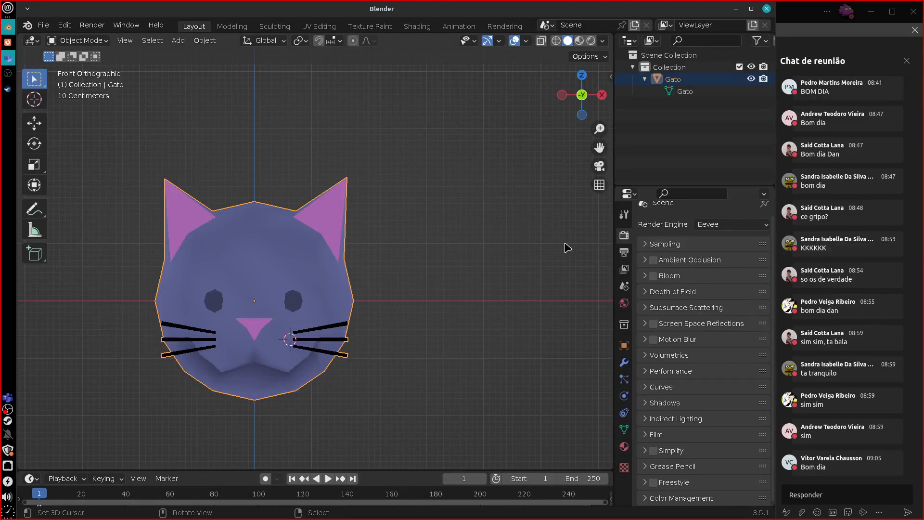
pyautogui.moveTo(476, 252)
pyautogui.mouseDown()
pyautogui.moveTo(526, 254)
pyautogui.moveTo(537, 244)
pyautogui.moveTo(536, 263)
pyautogui.mouseUp()
pyautogui.moveTo(529, 254); pyautogui.dragTo(548, 251)
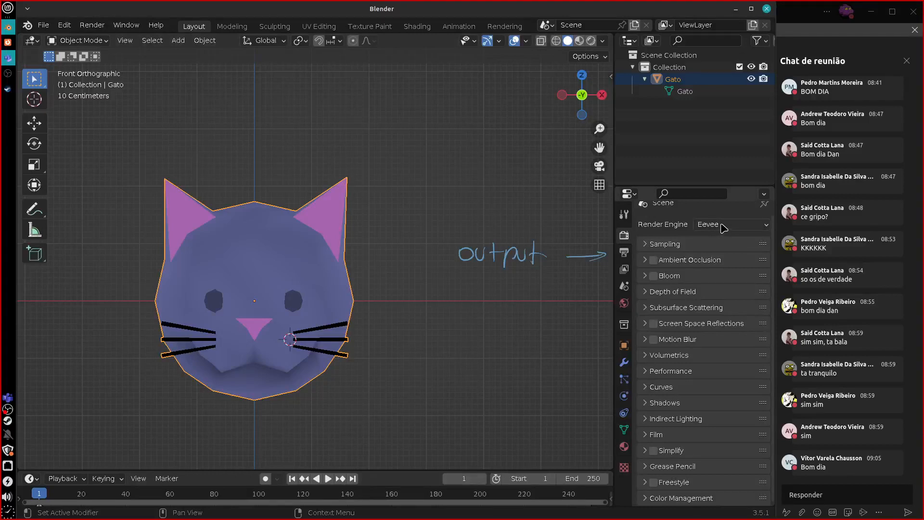
pyautogui.click(624, 250)
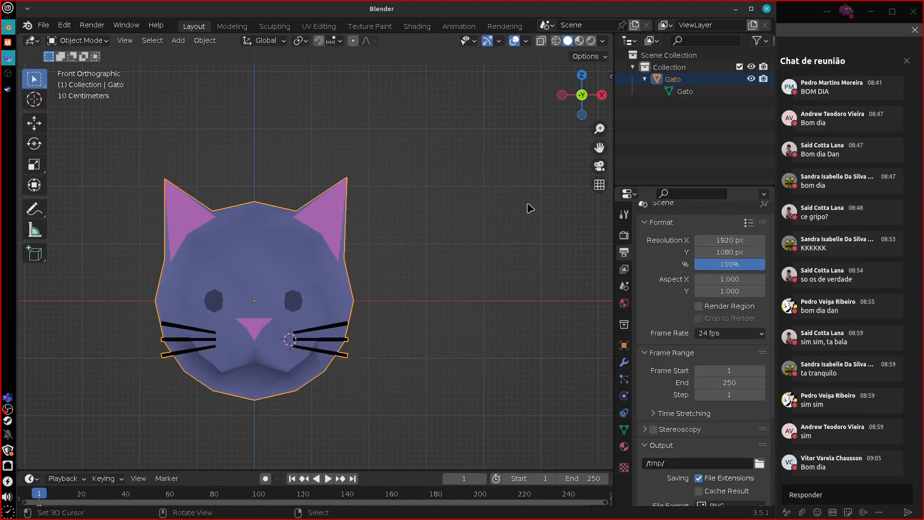
# Review the render properties and the format, frame range and output settings of the output properties.
pyautogui.click(623, 235)
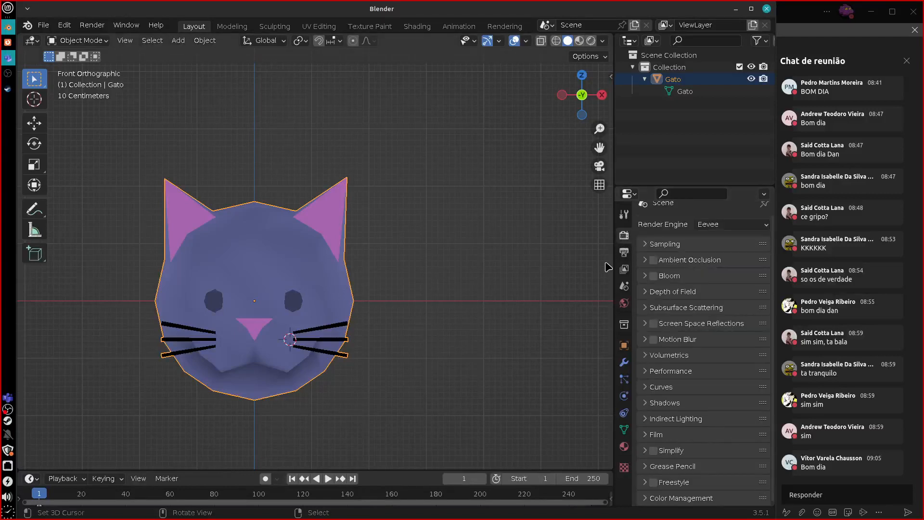
pyautogui.click(623, 252)
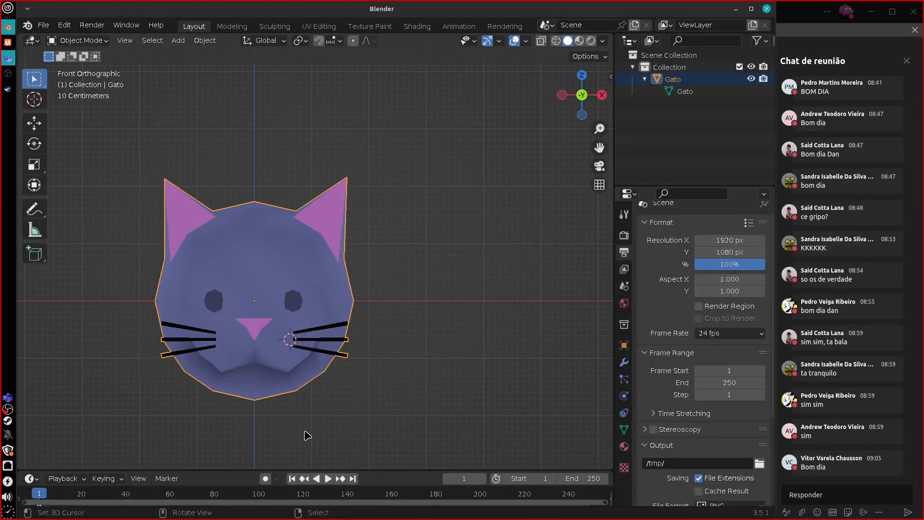
pyautogui.click(647, 221)
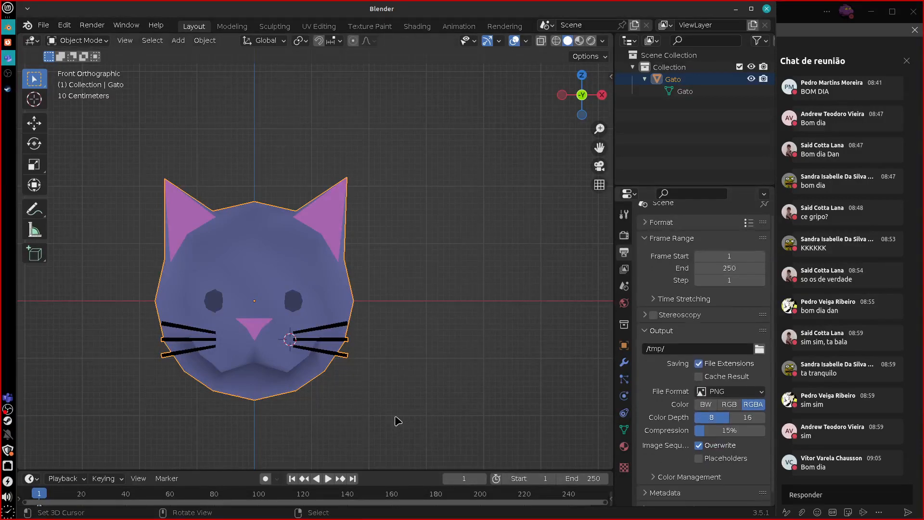
pyautogui.click(647, 223)
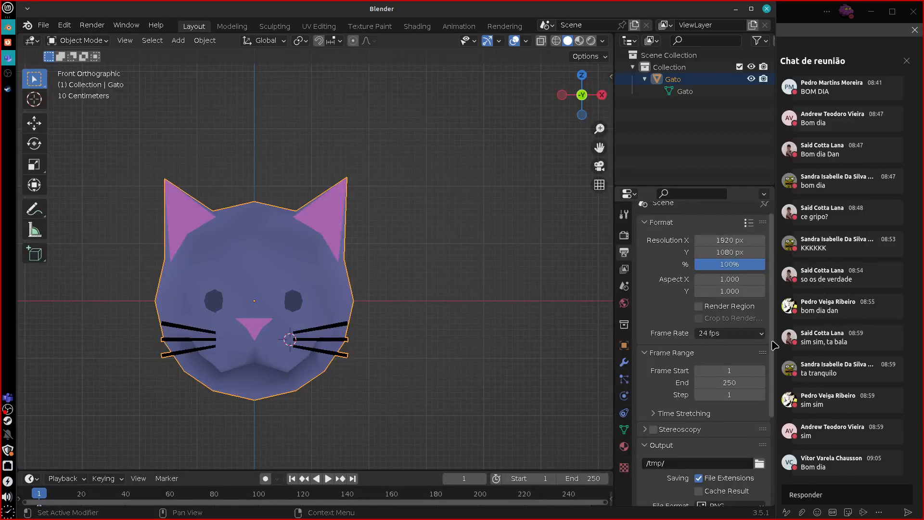
pyautogui.scroll(-3, 765, 365)
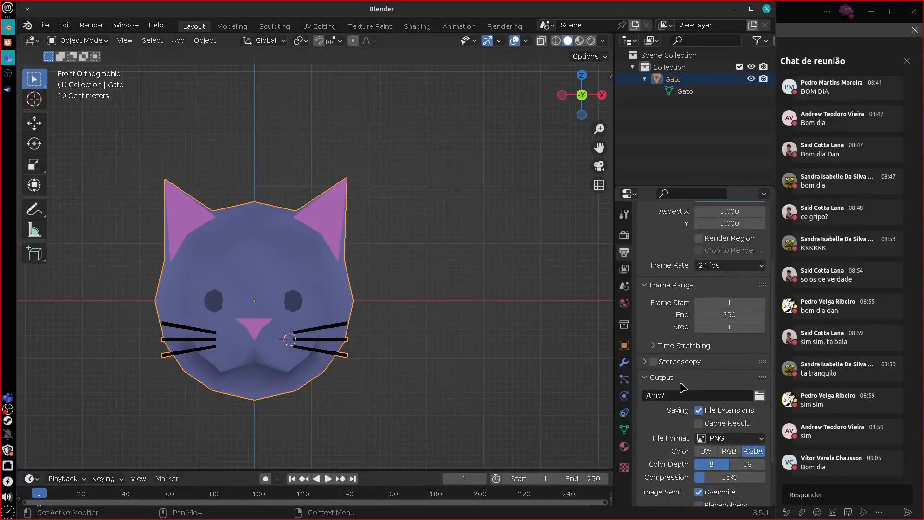
pyautogui.scroll(-3, 735, 391)
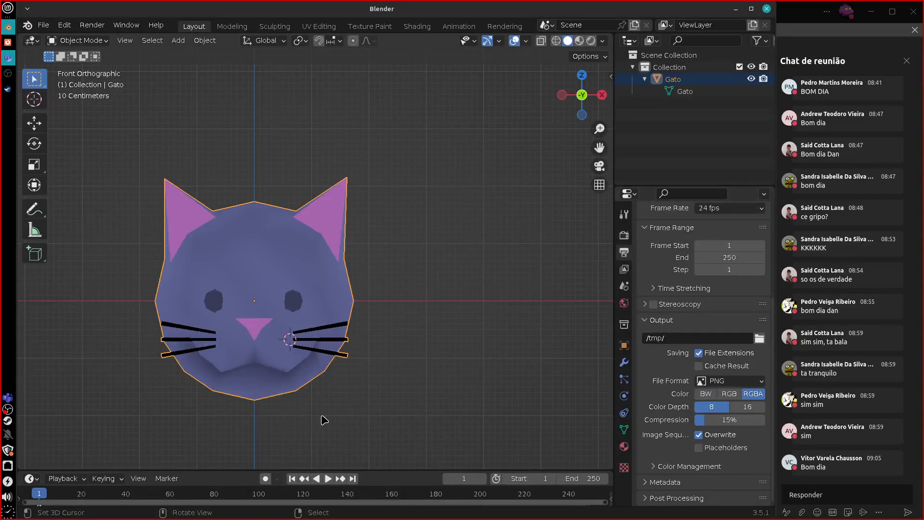
# Collapse the Output, Frame Range and Format sections of the output properties.
pyautogui.click(645, 321)
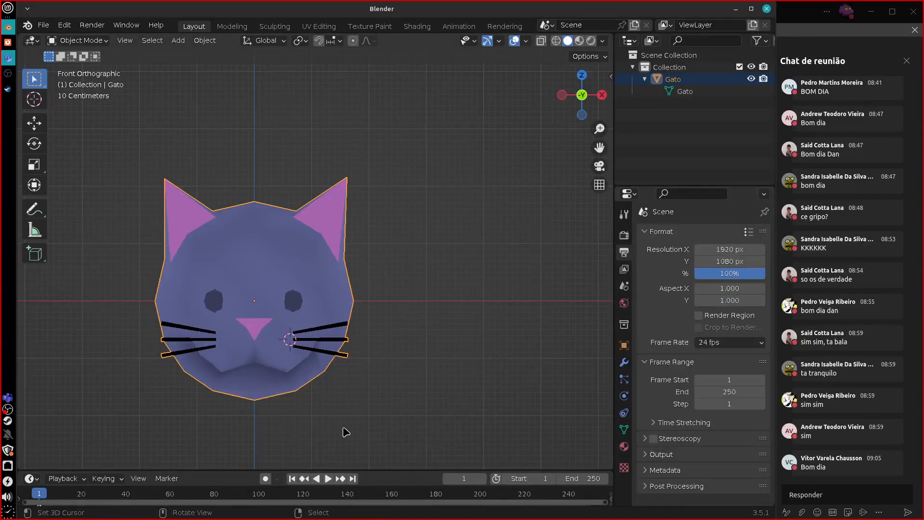
pyautogui.click(639, 362)
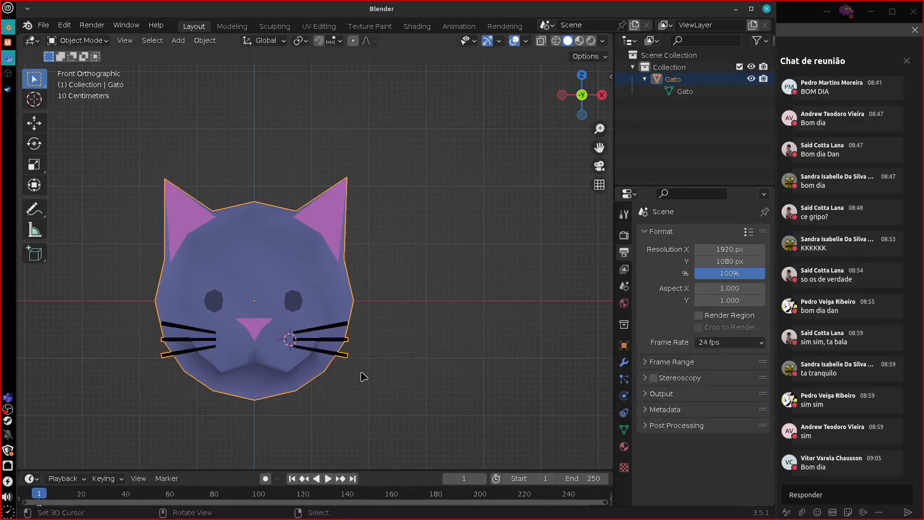
pyautogui.click(647, 231)
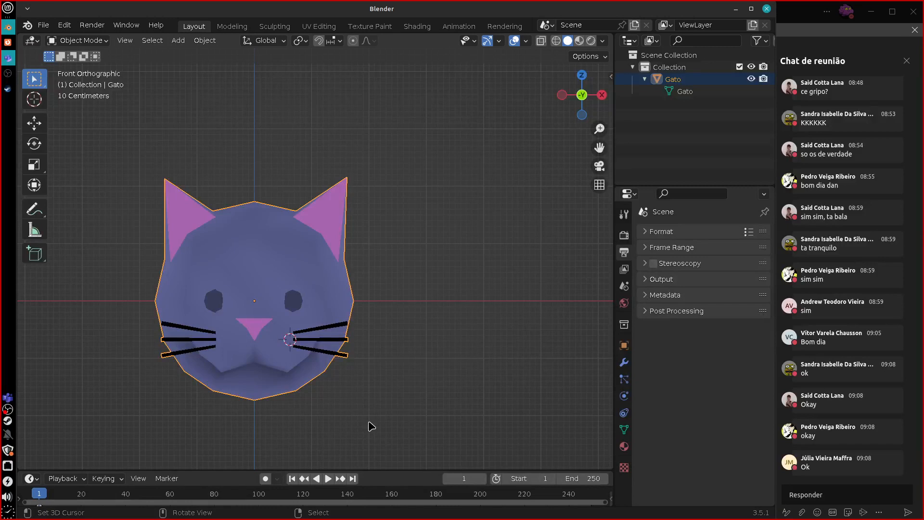
# Compare the render properties with the output properties, finishing on the render properties.
pyautogui.click(624, 236)
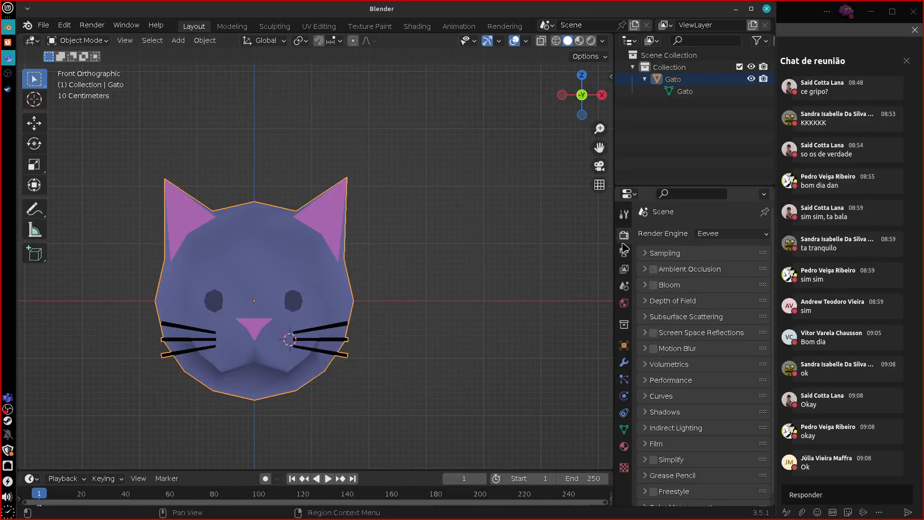
pyautogui.click(624, 252)
pyautogui.click(624, 235)
pyautogui.click(624, 252)
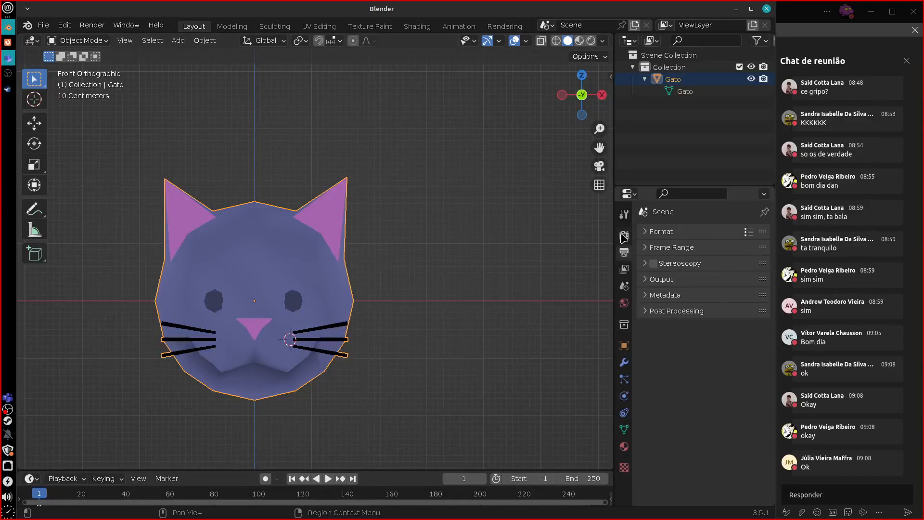
pyautogui.click(624, 235)
pyautogui.click(101, 29)
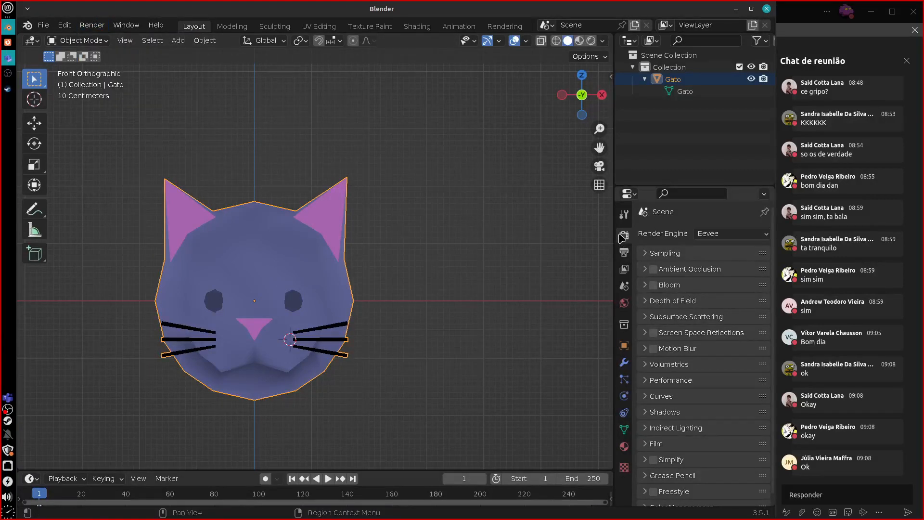
pyautogui.click(624, 251)
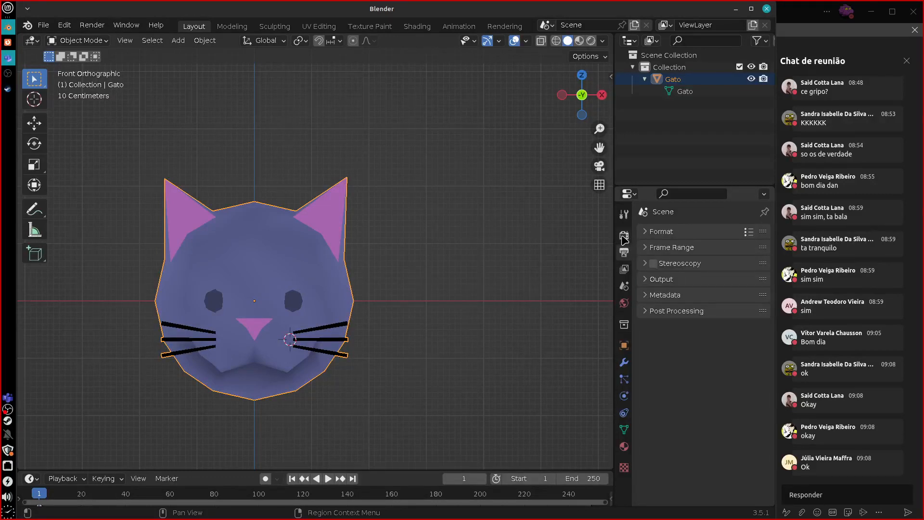
pyautogui.click(624, 235)
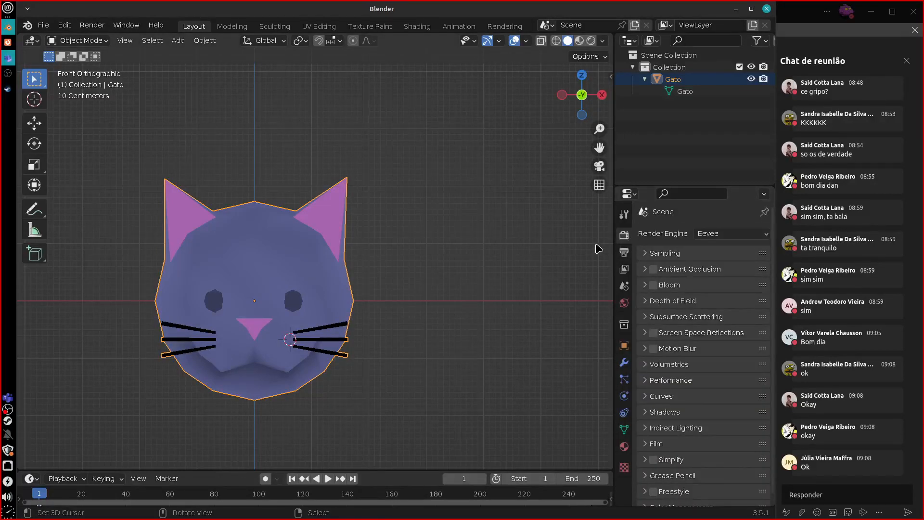
pyautogui.press('d')
pyautogui.moveTo(607, 235); pyautogui.dragTo(600, 269)
pyautogui.moveTo(602, 241); pyautogui.dragTo(598, 251, button='right')
# Compare the cat in wireframe, solid, material preview and rendered viewport shading, finishing in wireframe.
pyautogui.click(556, 41)
pyautogui.click(567, 41)
pyautogui.click(579, 41)
pyautogui.click(591, 41)
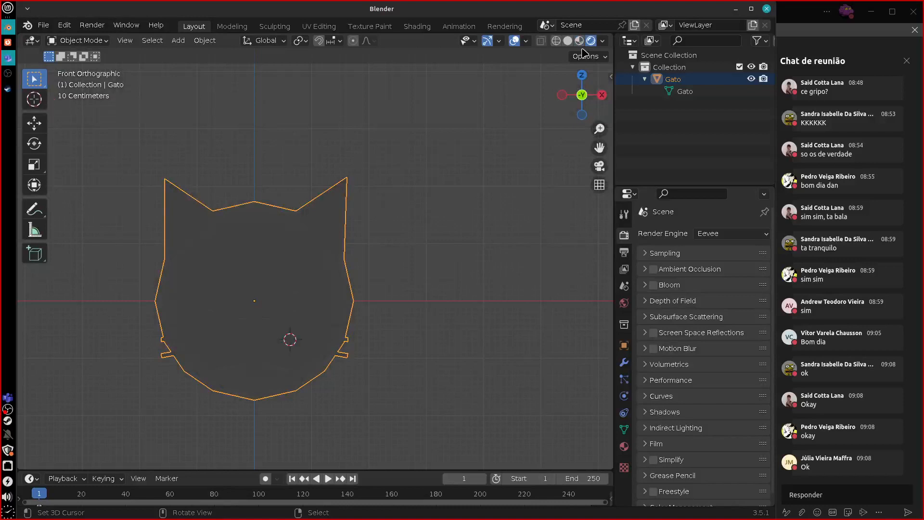
pyautogui.click(556, 40)
pyautogui.click(579, 40)
pyautogui.click(567, 41)
pyautogui.click(592, 41)
pyautogui.click(561, 41)
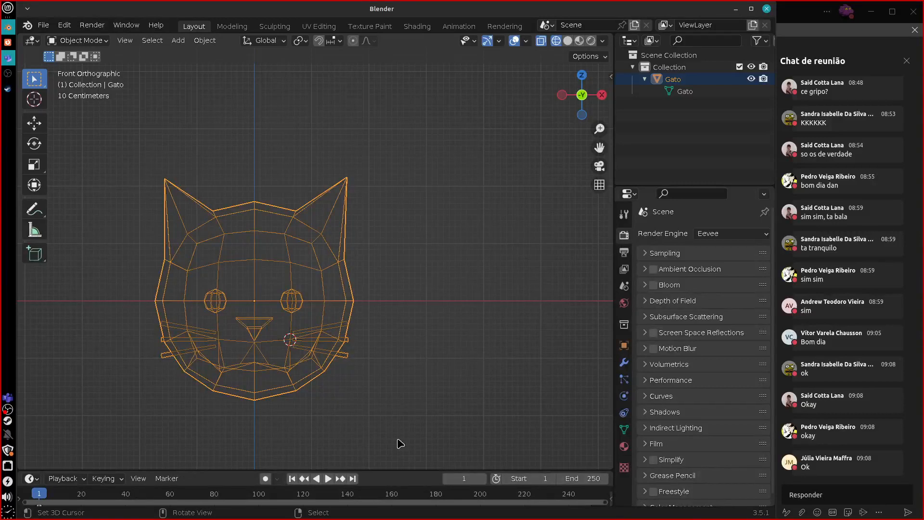
# Hide the viewport gizmos and show the cat from the front in solid shading.
pyautogui.keyDown('shift'); pyautogui.moveTo(398, 365); pyautogui.dragTo(440, 351, button='middle'); pyautogui.keyUp('shift')
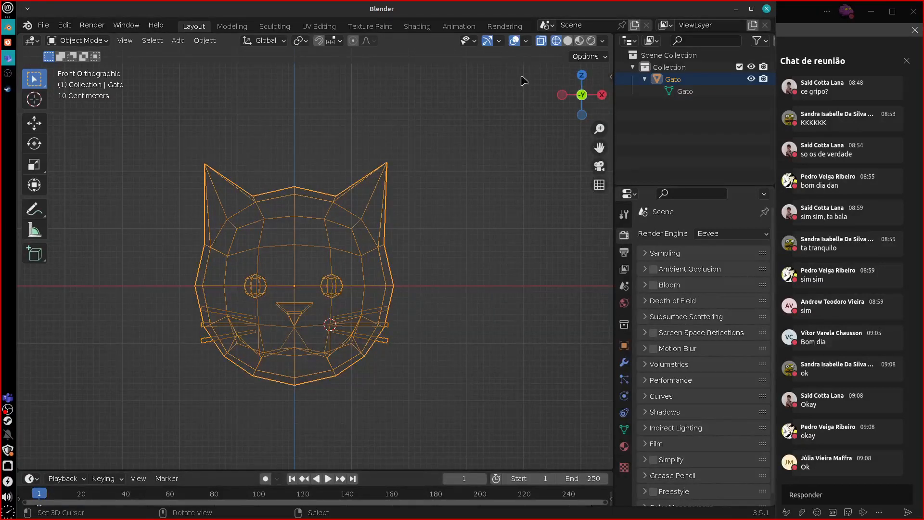
pyautogui.click(486, 41)
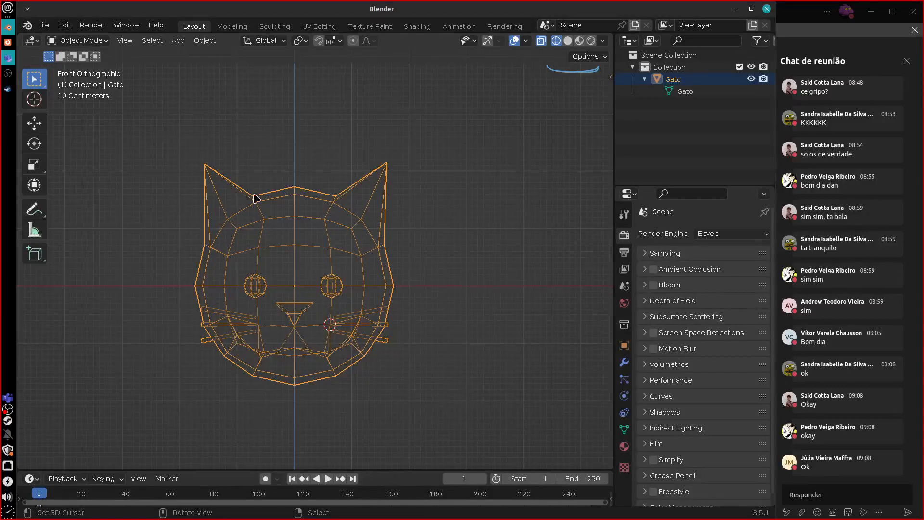
pyautogui.moveTo(407, 336); pyautogui.dragTo(443, 339, button='middle')
pyautogui.press('KP_1')
pyautogui.click(568, 41)
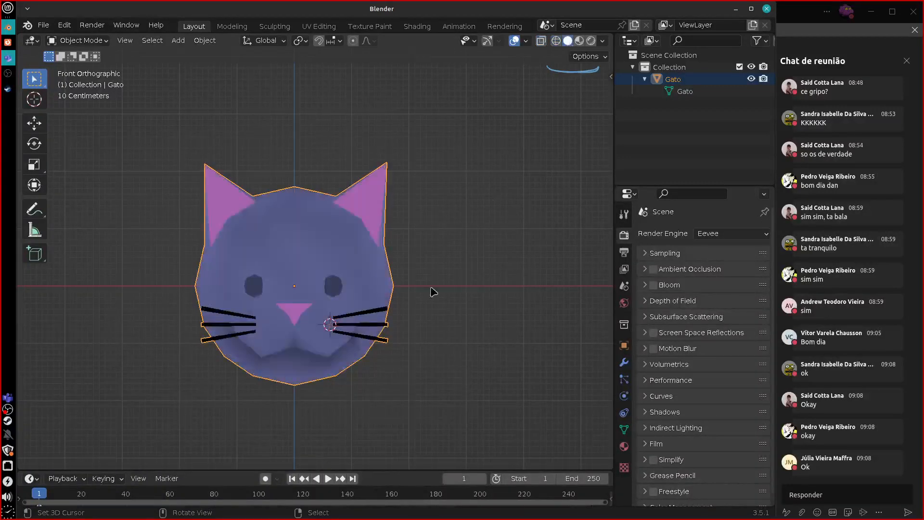
# Try Studio lighting with Material color in the solid viewport shading of the cat.
pyautogui.click(602, 41)
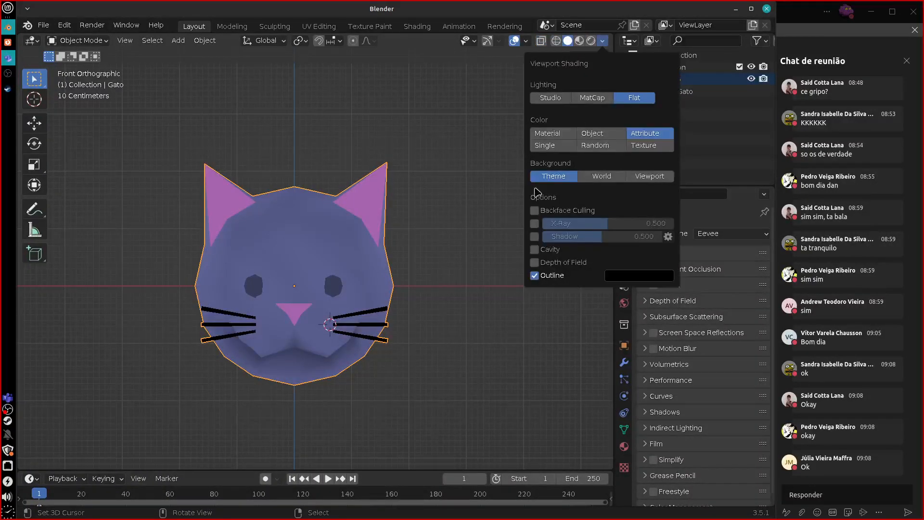
pyautogui.click(558, 98)
pyautogui.click(602, 41)
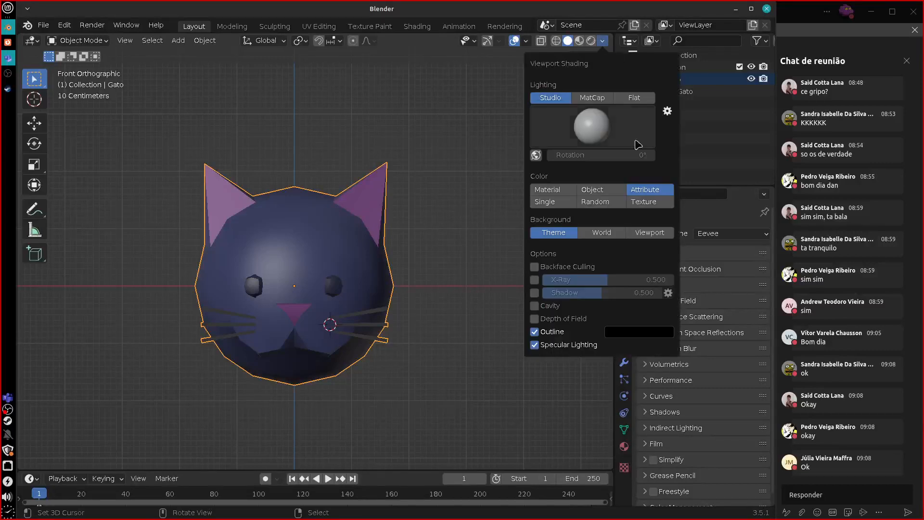
pyautogui.click(589, 190)
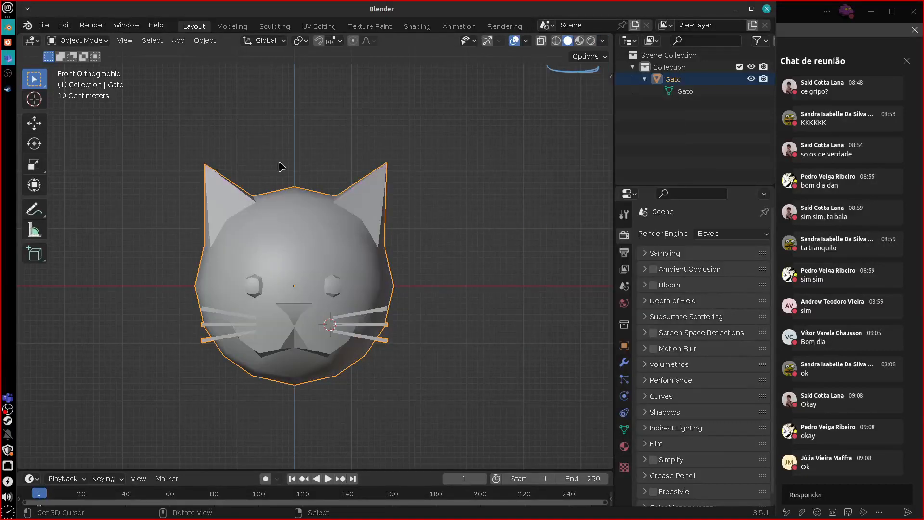
pyautogui.moveTo(425, 356)
pyautogui.mouseDown(button='middle')
pyautogui.moveTo(353, 339)
pyautogui.moveTo(345, 258)
pyautogui.moveTo(330, 293)
pyautogui.moveTo(438, 356)
pyautogui.moveTo(364, 376)
pyautogui.moveTo(421, 354)
pyautogui.mouseUp(button='middle')
pyautogui.press('KP_1')
# Set the solid viewport shading to Flat lighting with Attribute color.
pyautogui.click(602, 41)
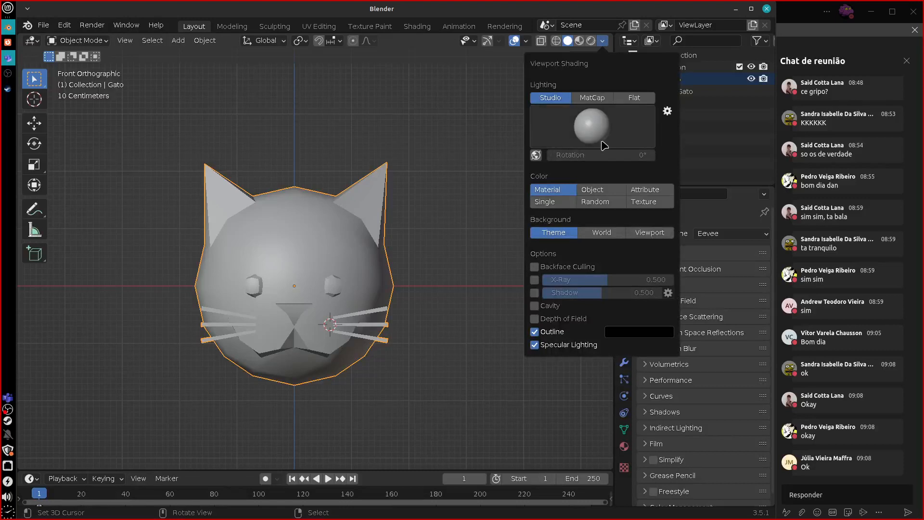
pyautogui.click(634, 99)
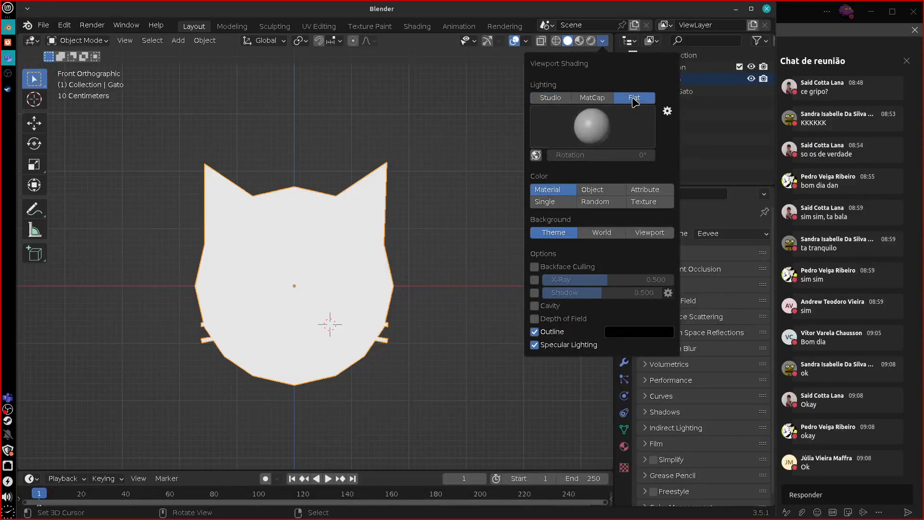
pyautogui.click(645, 133)
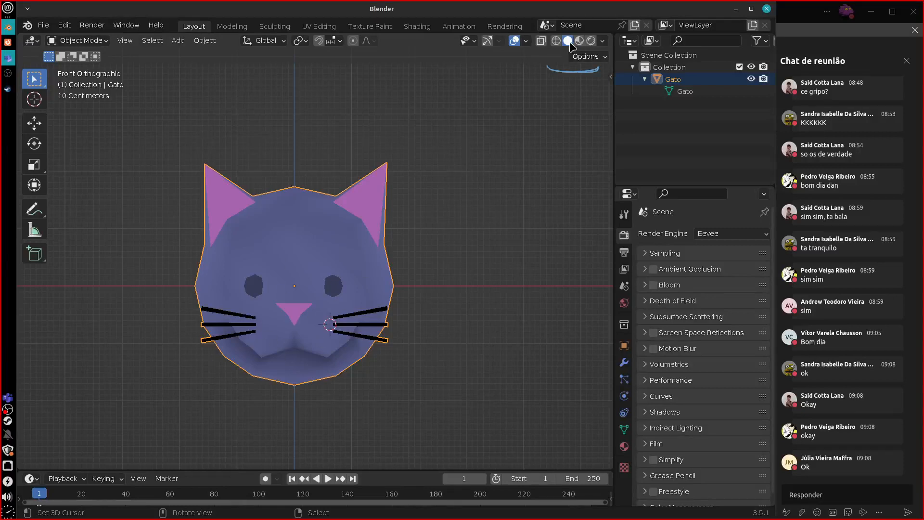
pyautogui.click(603, 40)
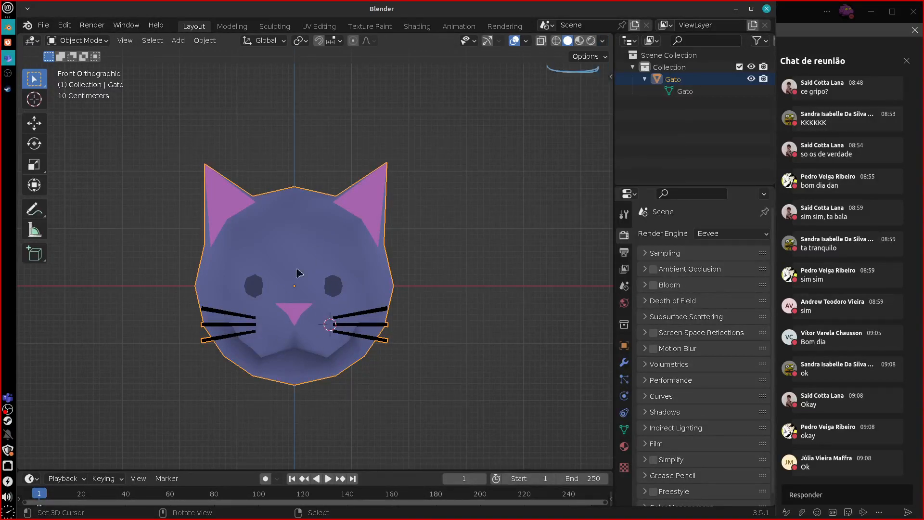
# Inspect the cat in material preview with its material properties open, and switch the viewport to rendered shading.
pyautogui.click(578, 41)
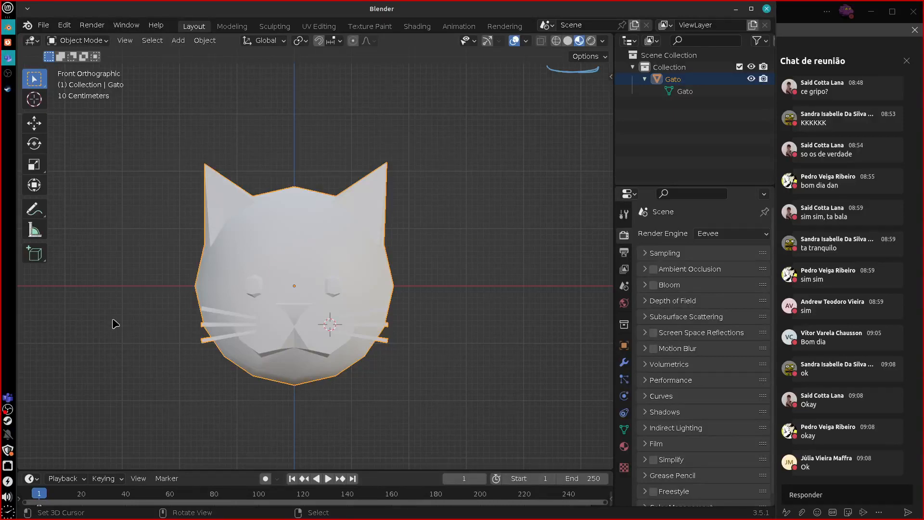
pyautogui.click(624, 446)
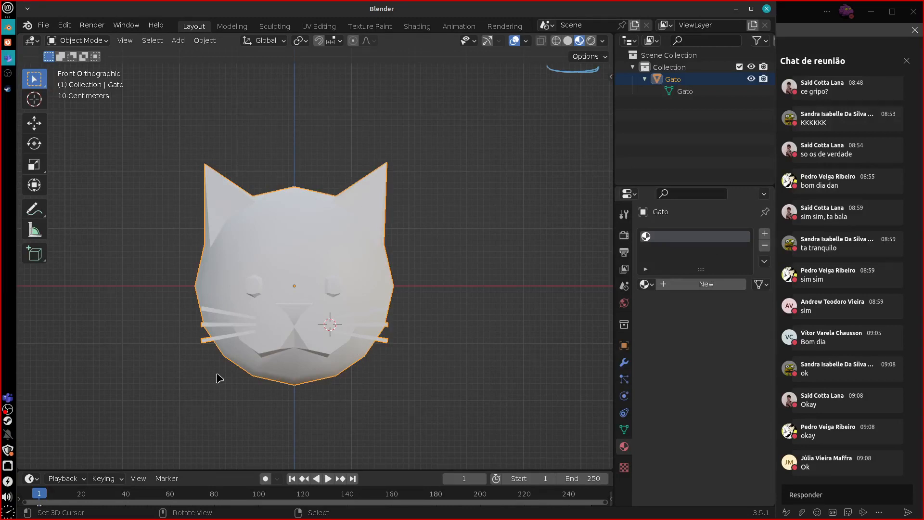
pyautogui.click(592, 41)
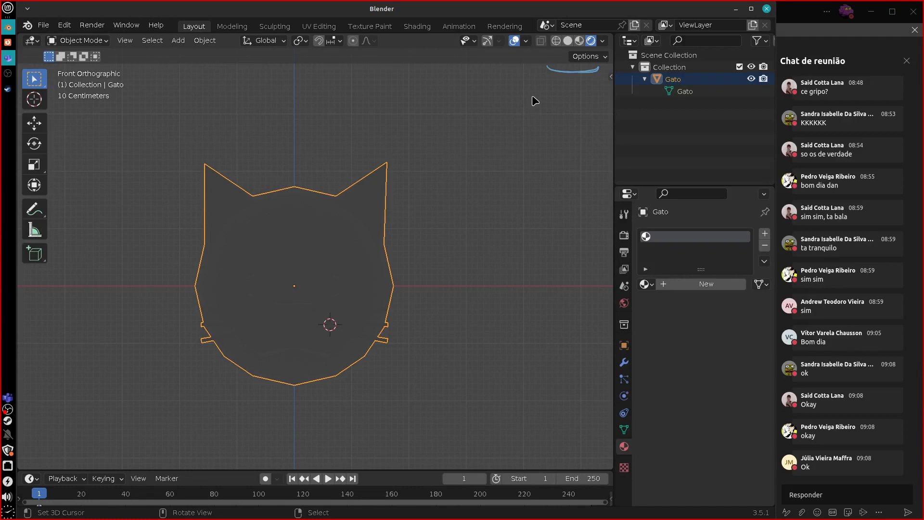
# Erase the leftover annotation stroke and handwrite the heading "Render" above the cat's upper right side.
pyautogui.moveTo(539, 84); pyautogui.dragTo(579, 77, button='right')
pyautogui.moveTo(424, 97); pyautogui.dragTo(418, 128)
pyautogui.moveTo(463, 92); pyautogui.dragTo(467, 119)
pyautogui.moveTo(466, 116)
pyautogui.mouseDown()
pyautogui.moveTo(467, 126)
pyautogui.moveTo(504, 126)
pyautogui.mouseUp()
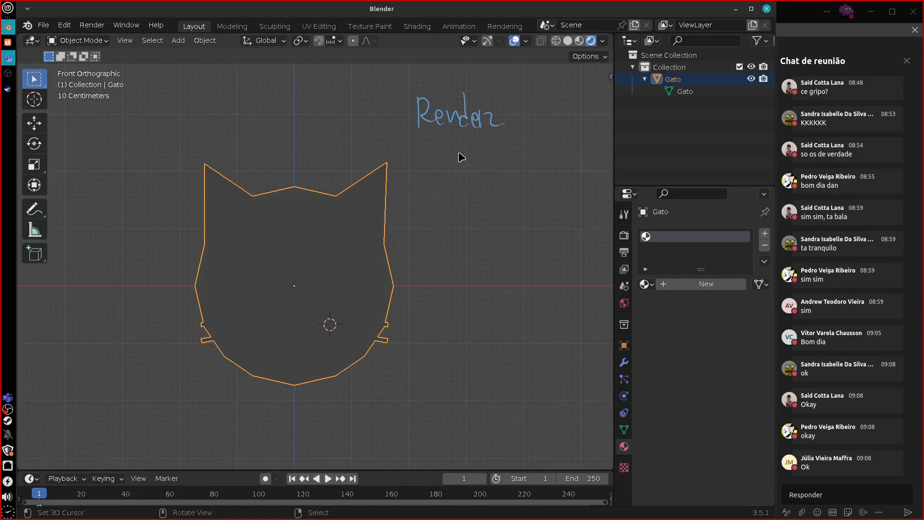
pyautogui.moveTo(458, 150)
pyautogui.mouseDown()
pyautogui.moveTo(459, 169)
pyautogui.moveTo(458, 157)
pyautogui.mouseUp()
pyautogui.hotkey('ctrl', 'z')
pyautogui.hotkey('ctrl', 'z')
pyautogui.hotkey('ctrl', 'z')
# Handwrite the annotations "Render PROP" and "Output PROP" on two lines beneath the "Render" heading.
pyautogui.moveTo(462, 151); pyautogui.dragTo(483, 167)
pyautogui.moveTo(485, 158); pyautogui.dragTo(499, 166)
pyautogui.moveTo(504, 145)
pyautogui.mouseDown()
pyautogui.moveTo(506, 161)
pyautogui.moveTo(576, 167)
pyautogui.mouseUp()
pyautogui.moveTo(583, 154); pyautogui.dragTo(594, 154)
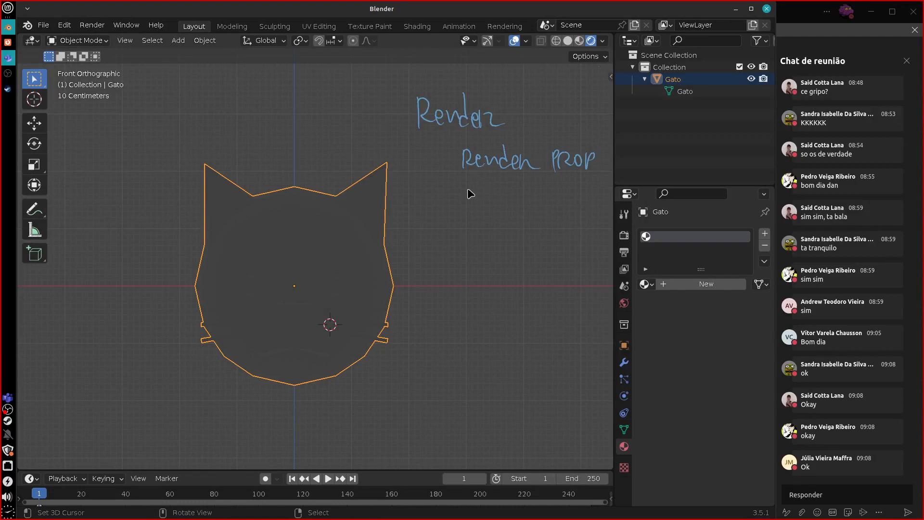
pyautogui.moveTo(473, 176); pyautogui.dragTo(475, 192)
pyautogui.moveTo(483, 184); pyautogui.dragTo(497, 192)
pyautogui.moveTo(491, 185); pyautogui.dragTo(590, 183)
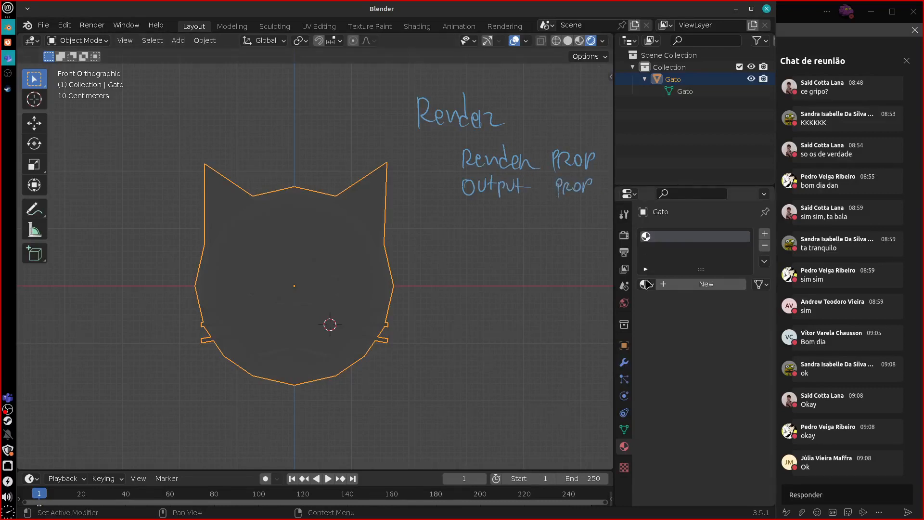
# Show the output properties between two looks at the render properties to illustrate the annotated items.
pyautogui.click(623, 235)
pyautogui.click(624, 253)
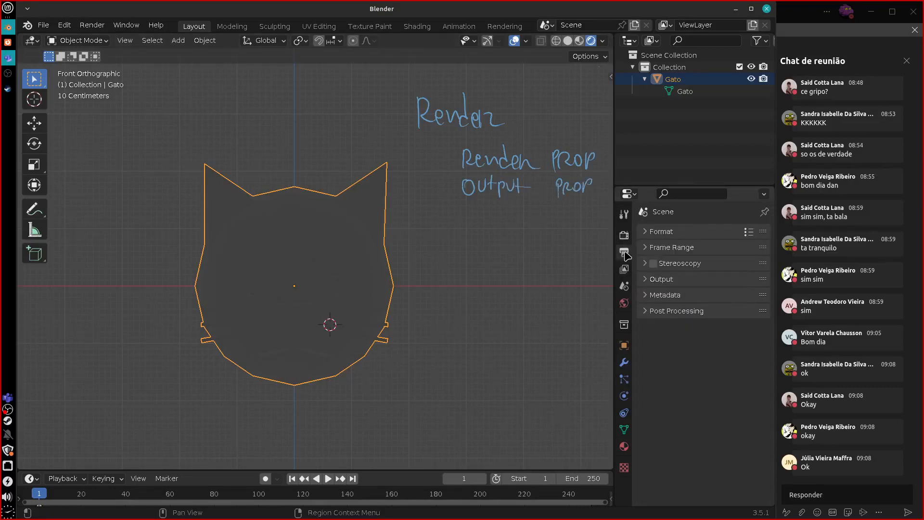
pyautogui.click(623, 235)
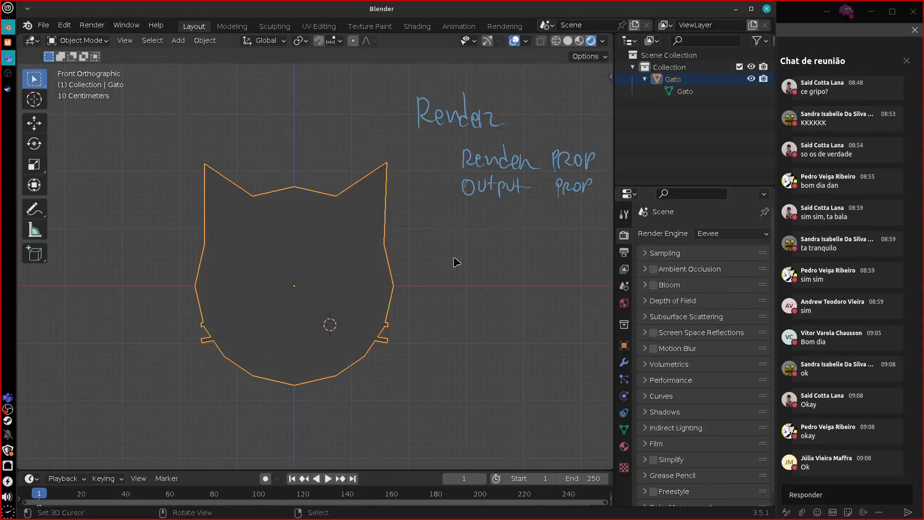
# Handwrite the annotation "CAMERA" beneath the "Output PROP" line.
pyautogui.moveTo(476, 210)
pyautogui.mouseDown()
pyautogui.moveTo(477, 224)
pyautogui.moveTo(493, 225)
pyautogui.mouseUp()
pyautogui.moveTo(483, 219); pyautogui.dragTo(539, 222)
pyautogui.moveTo(540, 222); pyautogui.dragTo(555, 216)
# Try to render the scene as a still image.
pyautogui.click(98, 28)
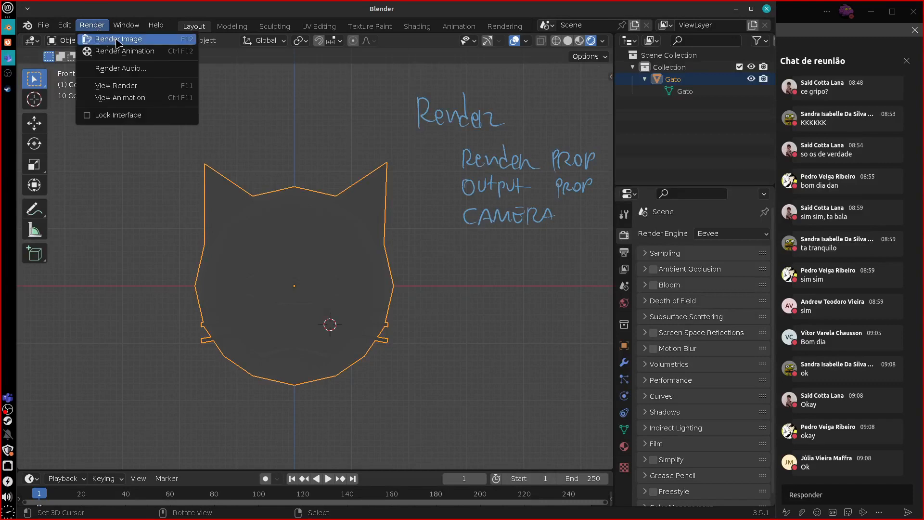
pyautogui.click(117, 40)
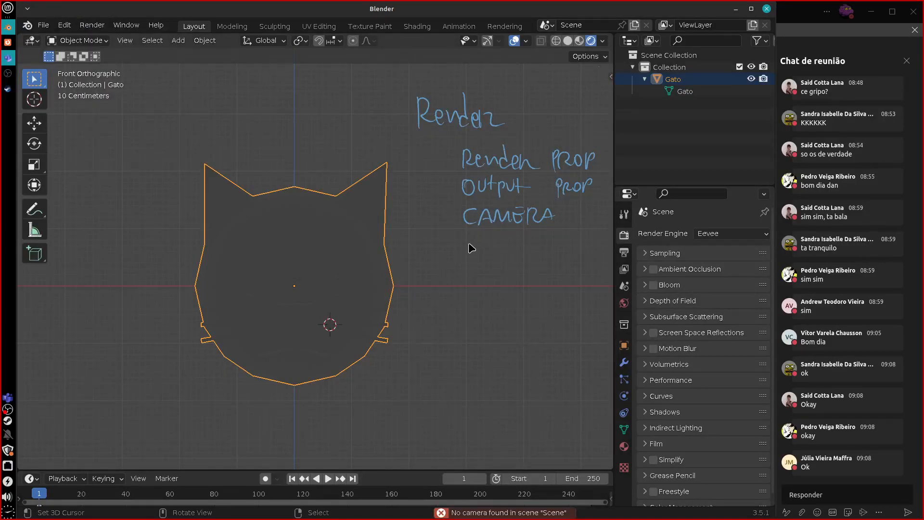
# Handwrite the annotations "LUZ" and "MATERIAL" beneath the "CAMERA" line and show the cat's material properties.
pyautogui.moveTo(466, 236)
pyautogui.mouseDown()
pyautogui.moveTo(474, 253)
pyautogui.moveTo(487, 238)
pyautogui.moveTo(505, 253)
pyautogui.mouseUp()
pyautogui.hotkey('ctrl', 'z')
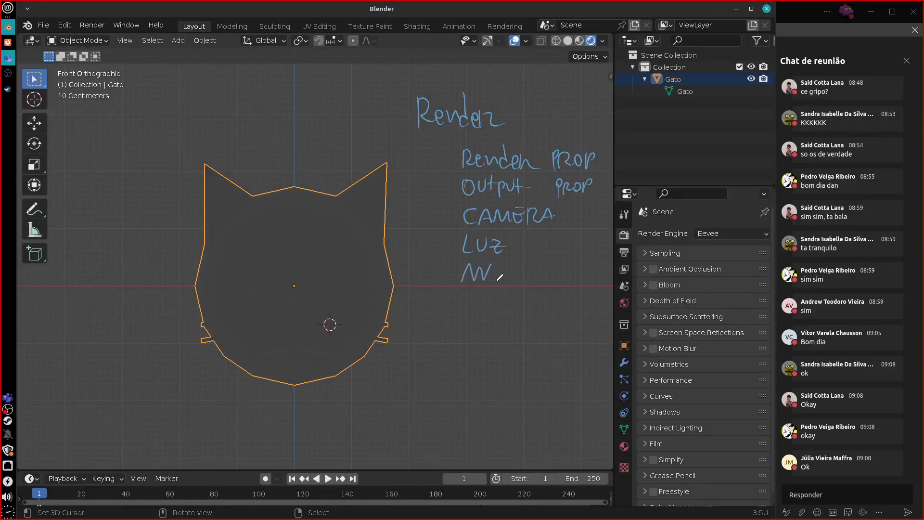
pyautogui.moveTo(508, 277)
pyautogui.mouseDown()
pyautogui.moveTo(529, 257)
pyautogui.moveTo(561, 281)
pyautogui.moveTo(582, 280)
pyautogui.mouseUp()
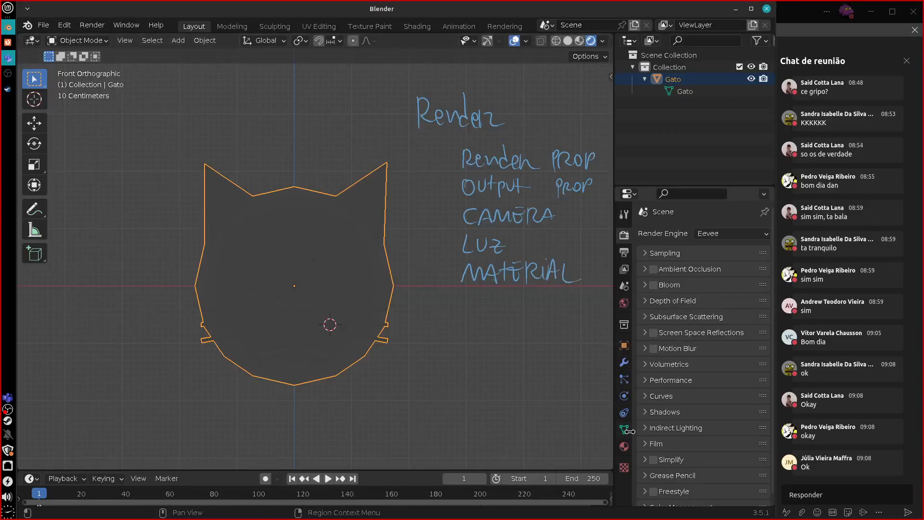
pyautogui.click(624, 446)
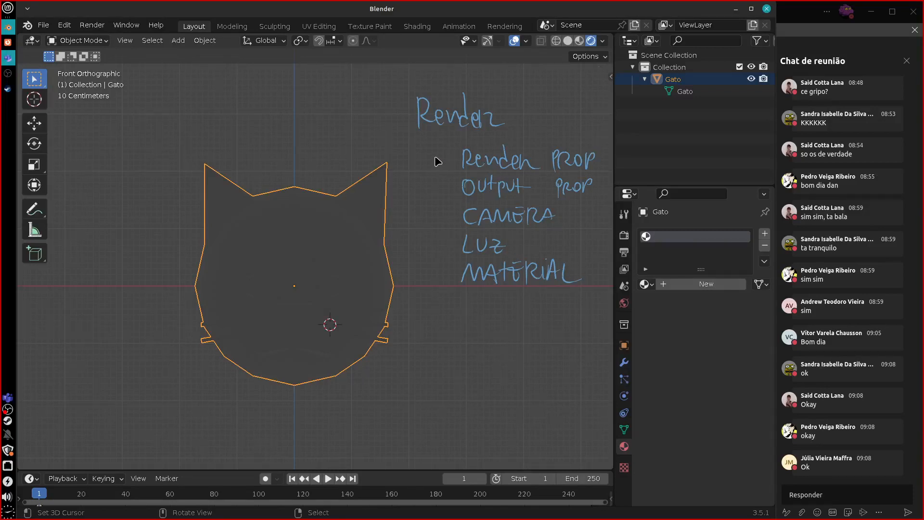
# Number the five handwritten list items from 1) to 5) in front of each line.
pyautogui.moveTo(436, 154); pyautogui.dragTo(436, 167)
pyautogui.moveTo(443, 150); pyautogui.dragTo(440, 195)
pyautogui.moveTo(445, 180)
pyautogui.mouseDown()
pyautogui.moveTo(436, 278)
pyautogui.moveTo(446, 291)
pyautogui.mouseUp()
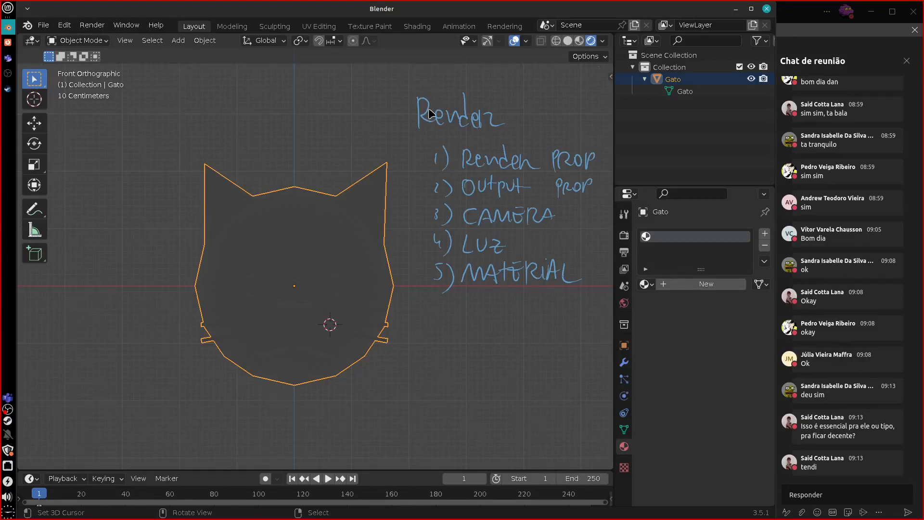
# Erase the whole handwritten render list and handwrite the underlined heading "1 CAMERA" above the cat's upper right side.
pyautogui.moveTo(431, 118)
pyautogui.mouseDown(button='right')
pyautogui.moveTo(439, 213)
pyautogui.moveTo(464, 139)
pyautogui.moveTo(470, 231)
pyautogui.moveTo(486, 269)
pyautogui.moveTo(511, 180)
pyautogui.moveTo(560, 255)
pyautogui.moveTo(596, 251)
pyautogui.mouseUp(button='right')
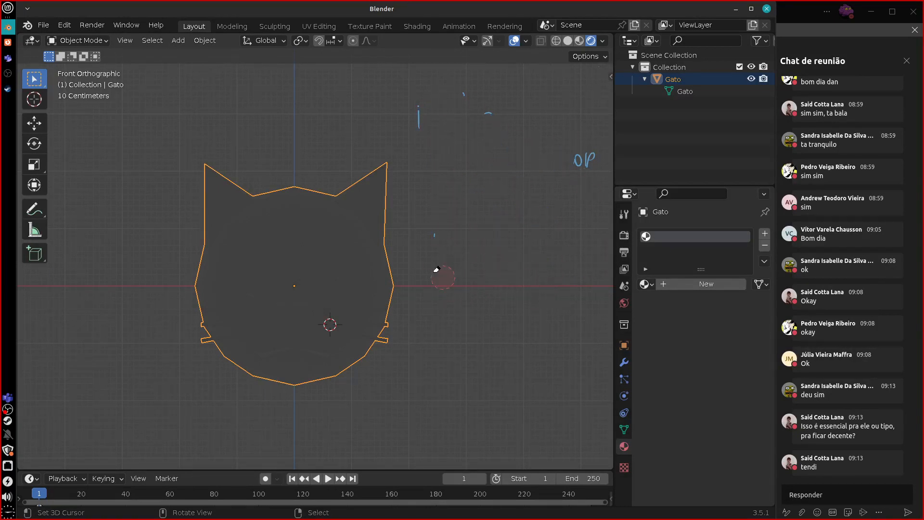
pyautogui.moveTo(436, 269)
pyautogui.mouseDown(button='right')
pyautogui.moveTo(612, 152)
pyautogui.moveTo(486, 83)
pyautogui.moveTo(429, 158)
pyautogui.mouseUp(button='right')
pyautogui.keyDown('shift'); pyautogui.moveTo(414, 361); pyautogui.dragTo(445, 380, button='middle'); pyautogui.keyUp('shift')
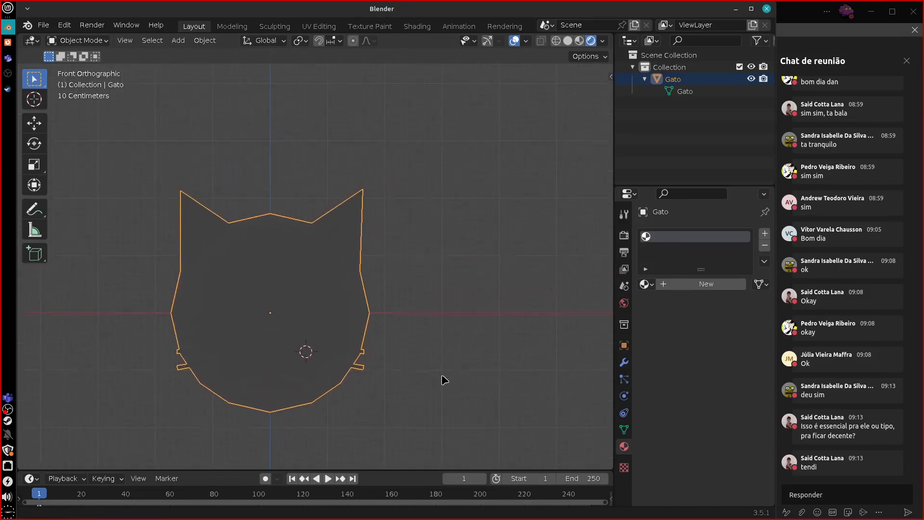
pyautogui.moveTo(431, 110)
pyautogui.mouseDown()
pyautogui.moveTo(431, 126)
pyautogui.moveTo(501, 103)
pyautogui.moveTo(532, 123)
pyautogui.mouseUp()
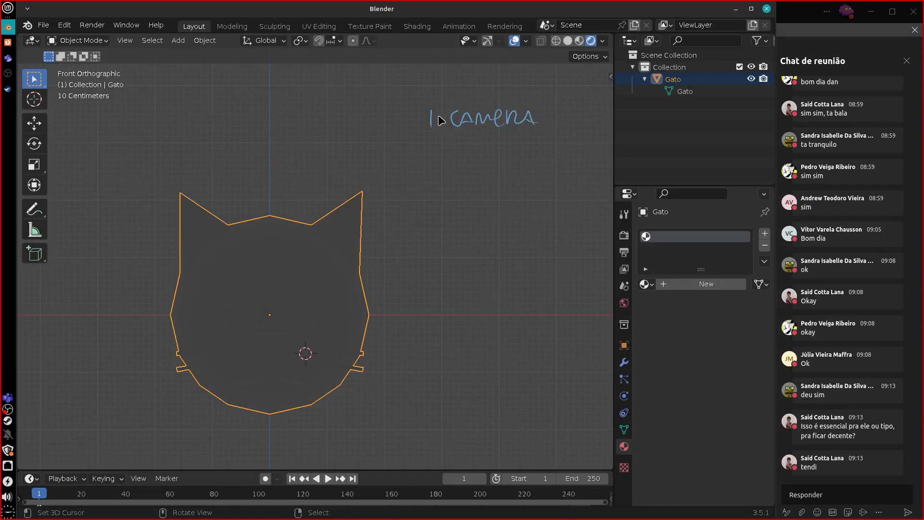
pyautogui.moveTo(417, 138); pyautogui.dragTo(555, 136)
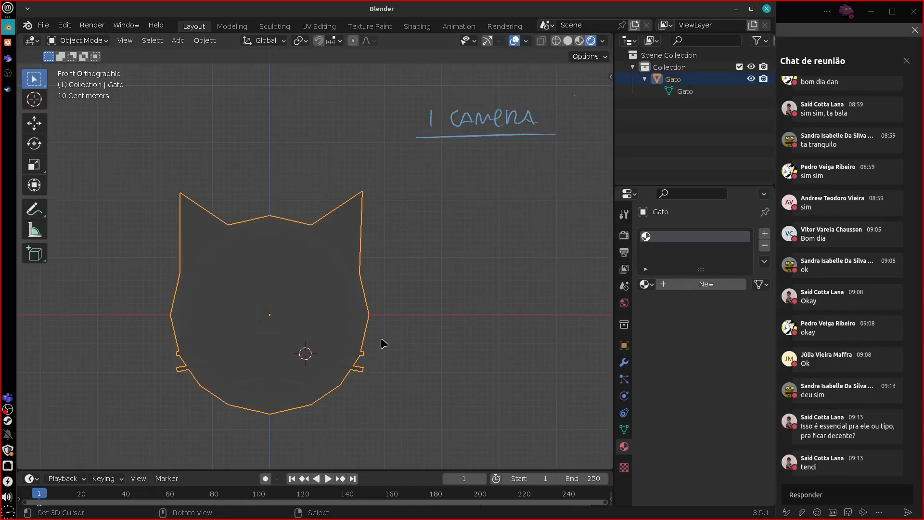
# Inspect the cat from the side and front, and reset the 3D cursor to the world origin.
pyautogui.moveTo(410, 359)
pyautogui.mouseDown(button='middle')
pyautogui.moveTo(479, 286)
pyautogui.moveTo(324, 329)
pyautogui.moveTo(453, 268)
pyautogui.moveTo(377, 313)
pyautogui.mouseUp(button='middle')
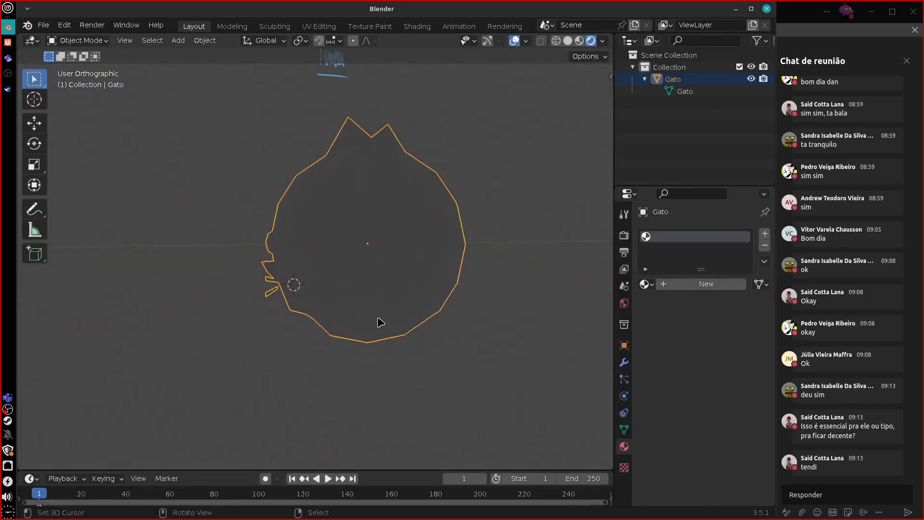
pyautogui.press('KP_3')
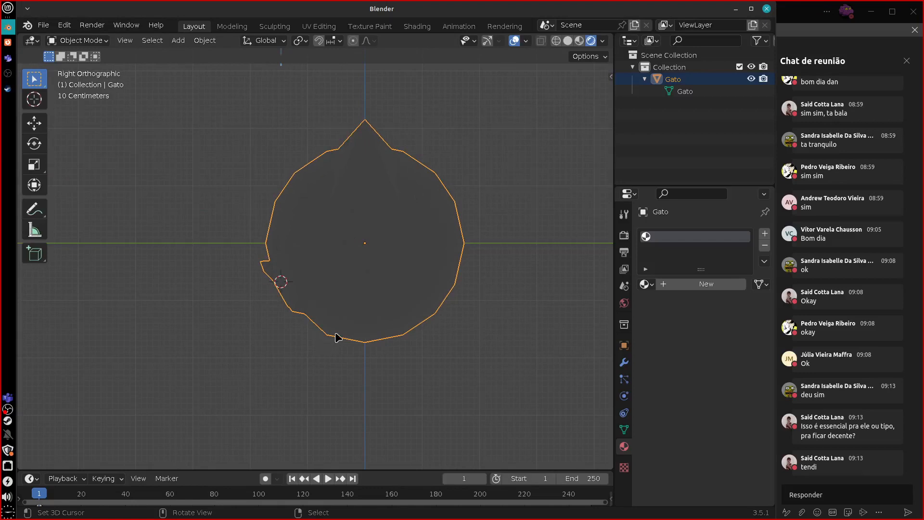
pyautogui.keyDown('shift'); pyautogui.moveTo(403, 331); pyautogui.dragTo(465, 325, button='middle'); pyautogui.keyUp('shift')
pyautogui.press('KP_1')
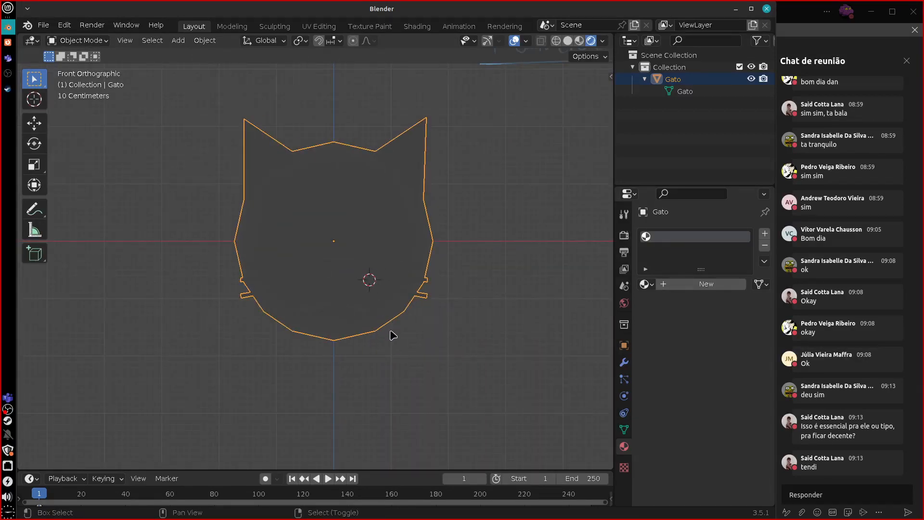
pyautogui.hotkey('shift', 'c')
pyautogui.moveTo(510, 334); pyautogui.dragTo(323, 279, button='middle')
pyautogui.moveTo(369, 299); pyautogui.dragTo(489, 322, button='middle')
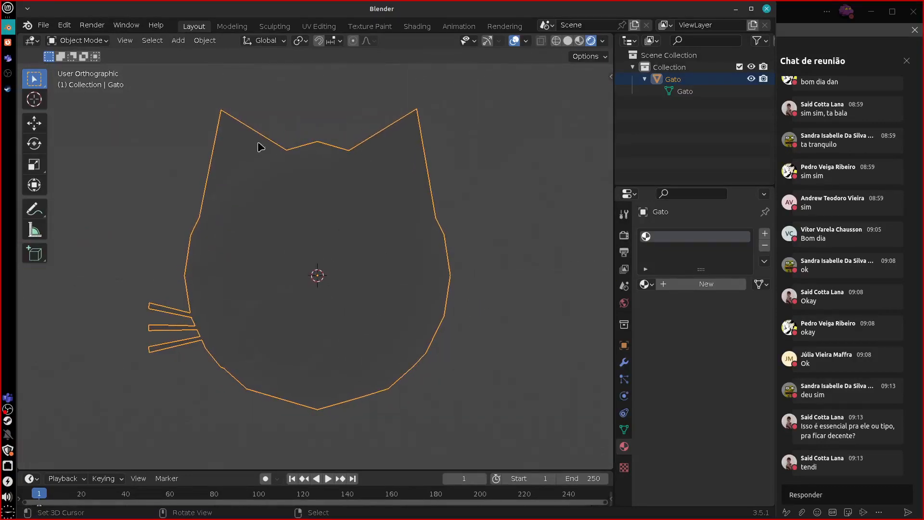
# Add a camera at the world origin and rename its camera data to "Cam".
pyautogui.click(186, 43)
pyautogui.click(178, 41)
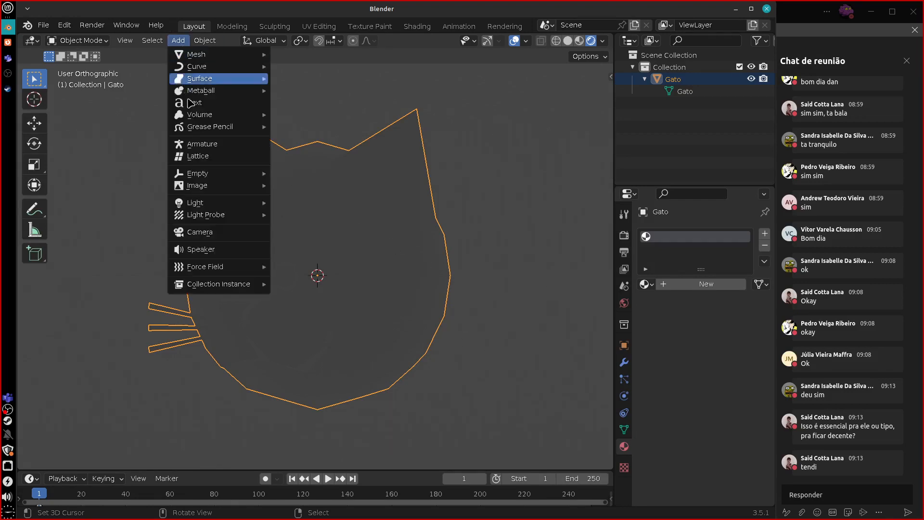
pyautogui.click(231, 234)
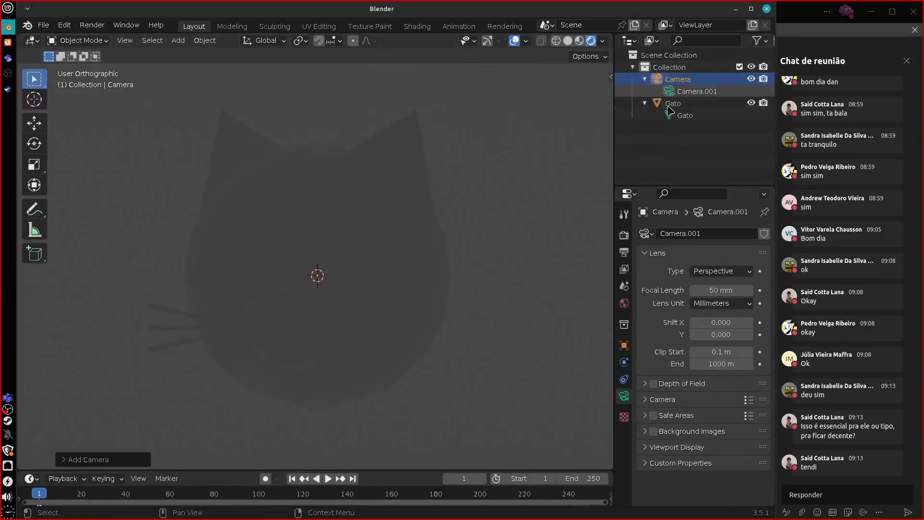
pyautogui.doubleClick(705, 92)
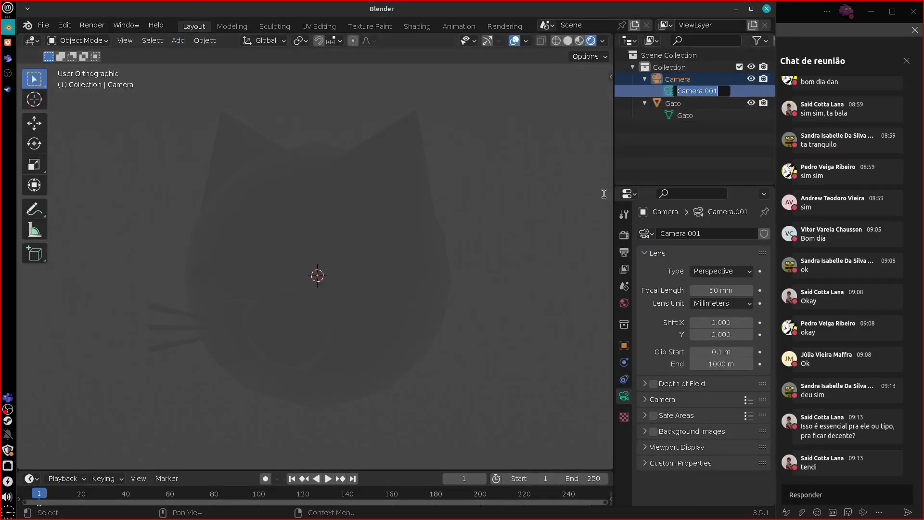
pyautogui.write('Cam')
pyautogui.press('Return')
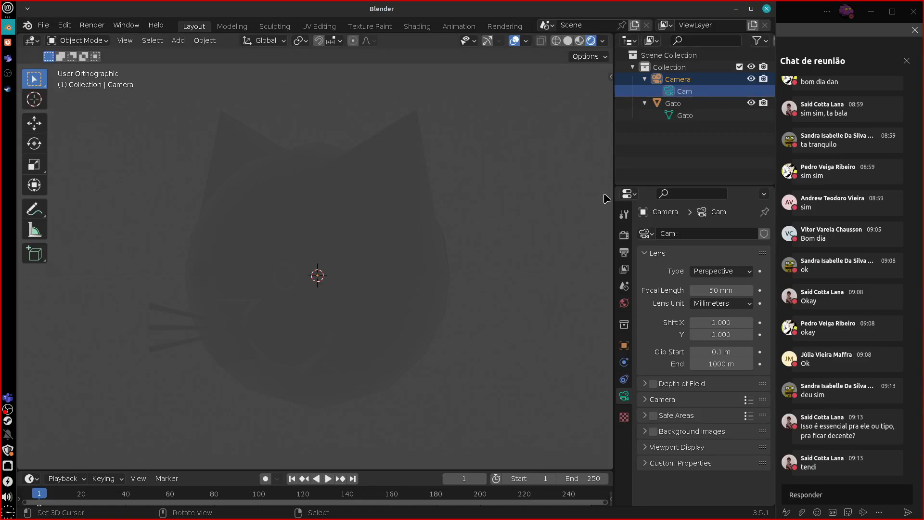
# Check the view through the new camera and move the camera about -4.34 m along the global Y axis.
pyautogui.press('KP_0')
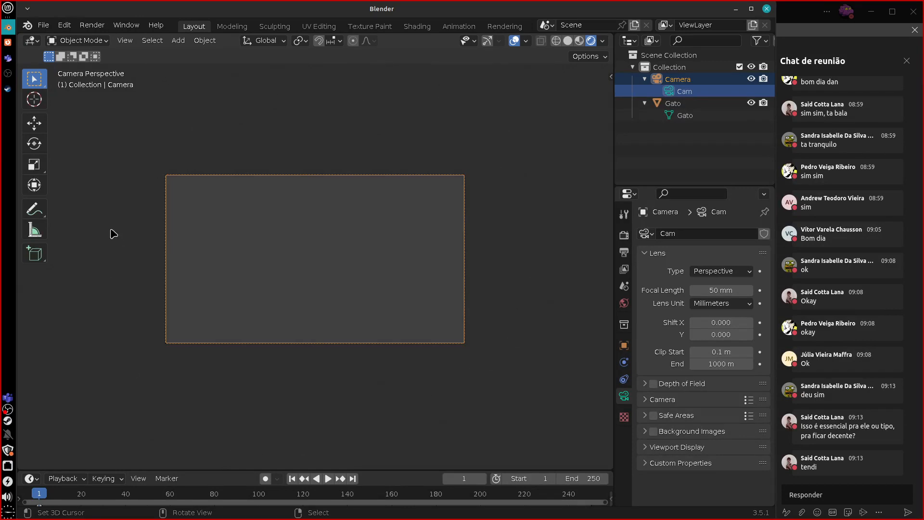
pyautogui.press('KP_0')
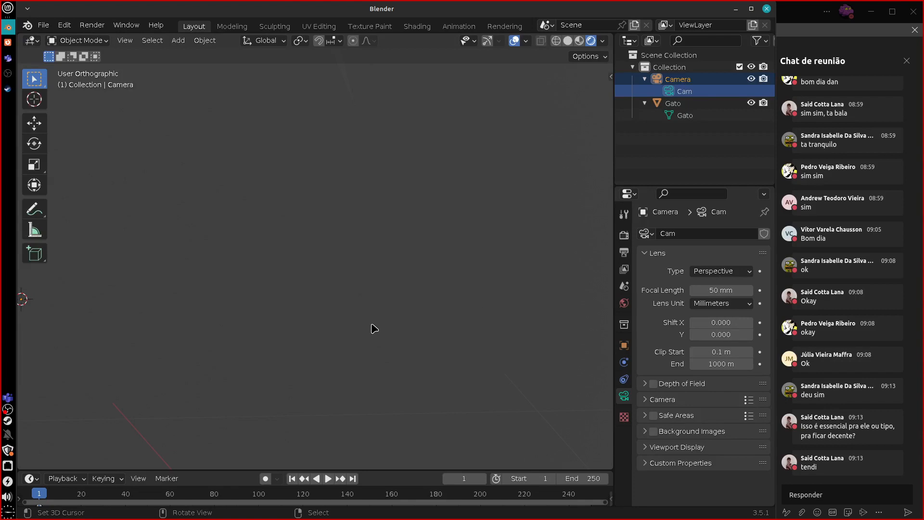
pyautogui.press('KP_Decimal')
pyautogui.scroll(-5, 384, 348)
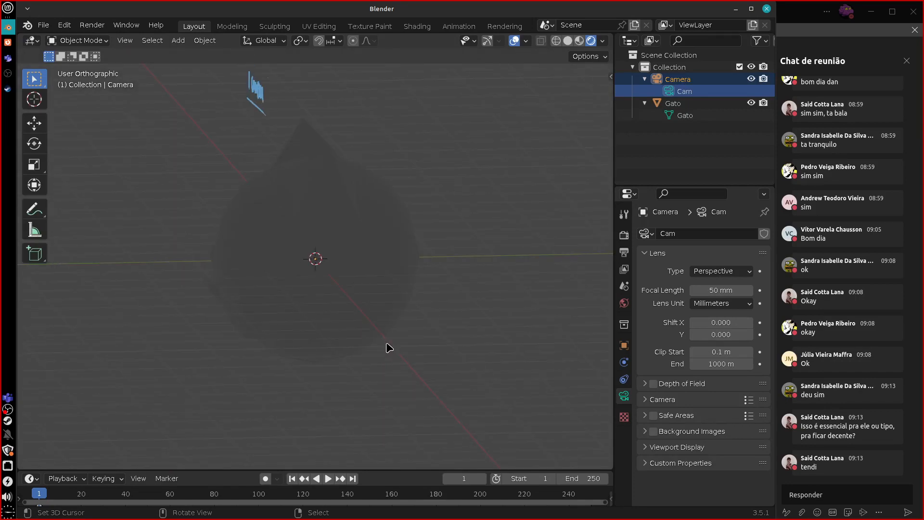
pyautogui.moveTo(385, 343); pyautogui.dragTo(398, 345, button='middle')
pyautogui.press('g')
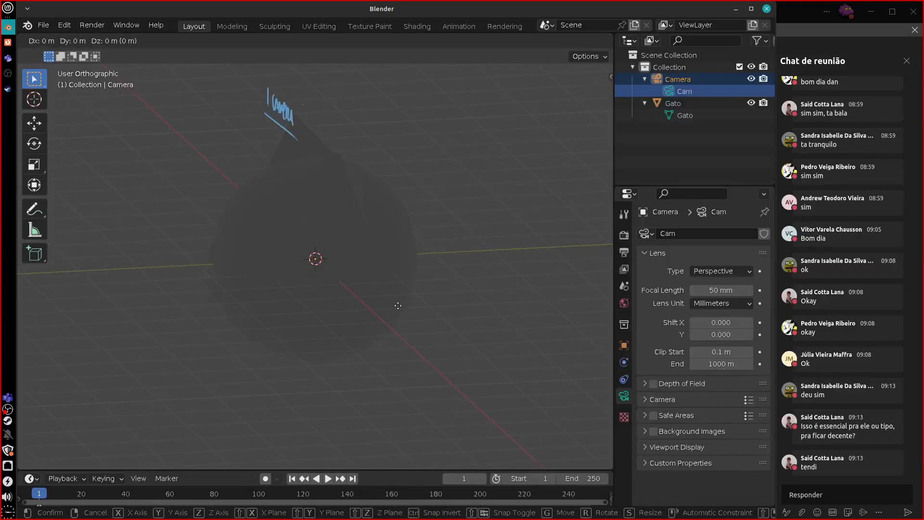
pyautogui.press('y')
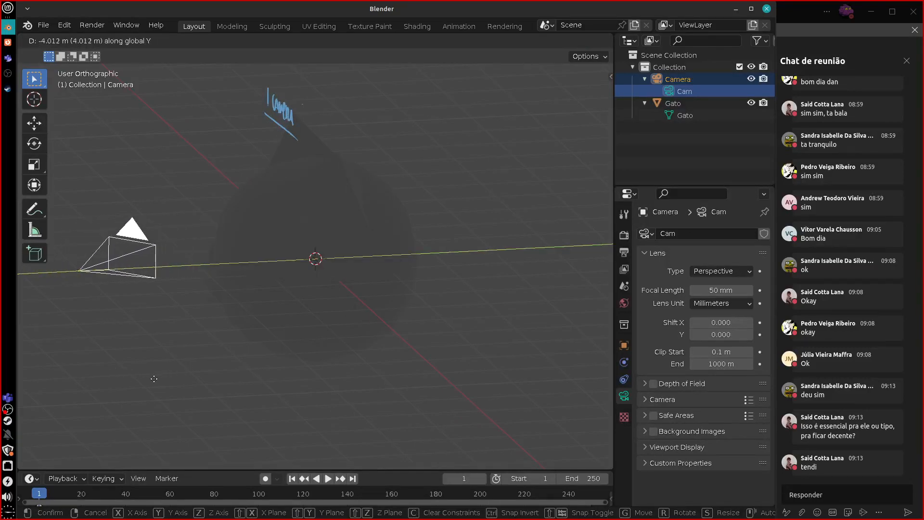
pyautogui.click(159, 375)
# Rotate the camera freely in the top view until it points straight at the cat along the Y axis.
pyautogui.moveTo(165, 377); pyautogui.dragTo(323, 401, button='middle')
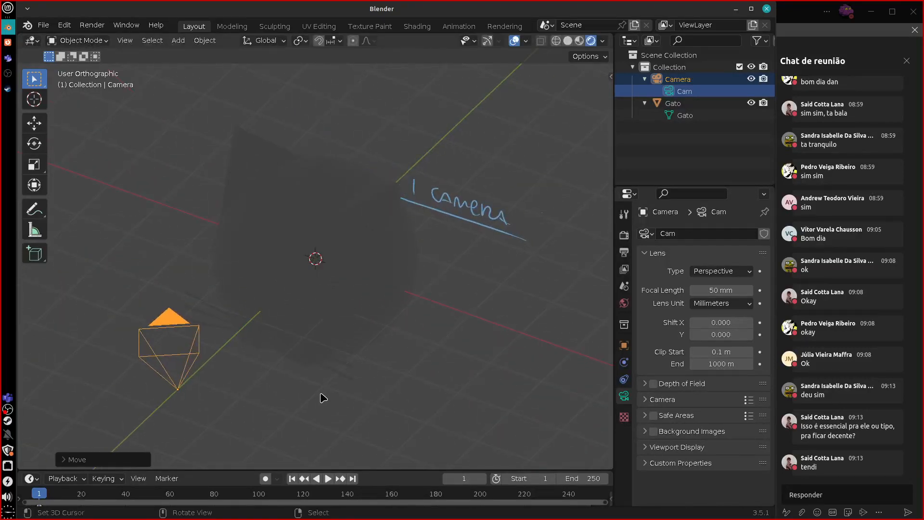
pyautogui.press('KP_7')
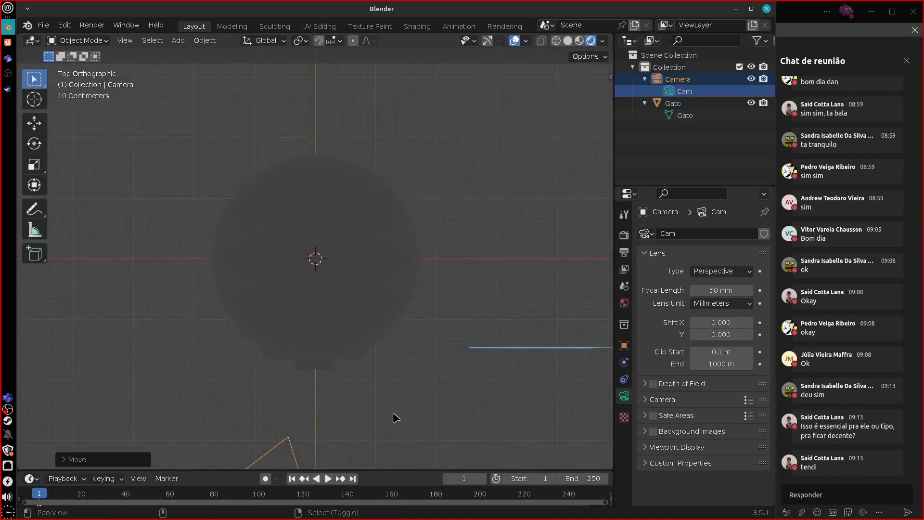
pyautogui.keyDown('shift'); pyautogui.moveTo(392, 411); pyautogui.dragTo(347, 256, button='middle'); pyautogui.keyUp('shift')
pyautogui.press('r')
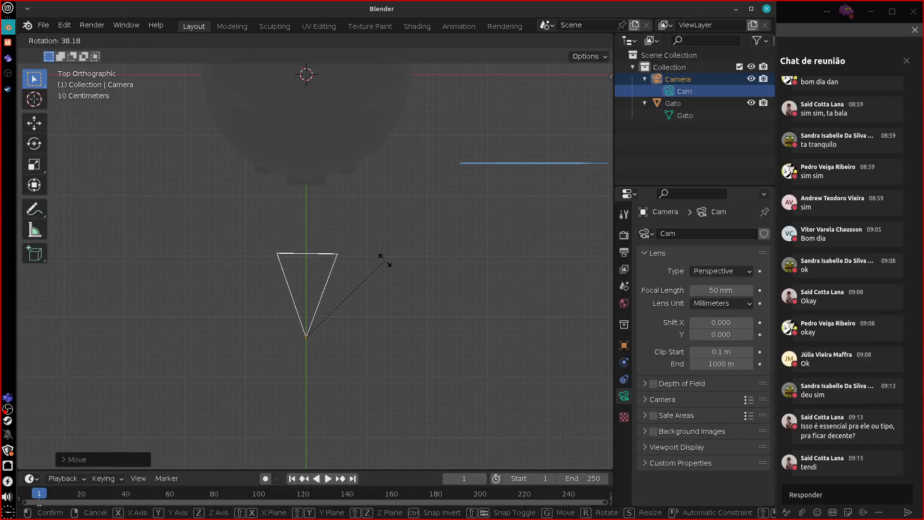
pyautogui.click(384, 264)
# Set the camera's rotation to 90° on X, 0° on Y and 0° on Z.
pyautogui.click(624, 345)
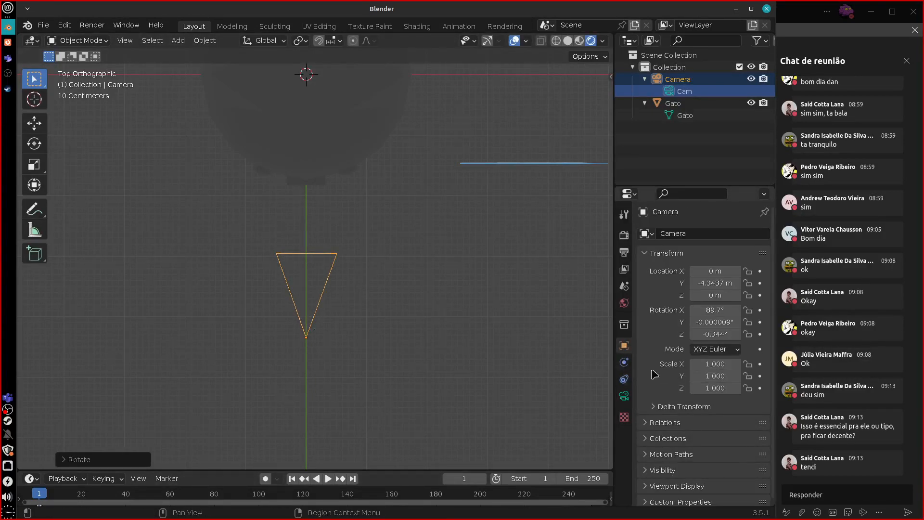
pyautogui.click(717, 310)
pyautogui.write('90')
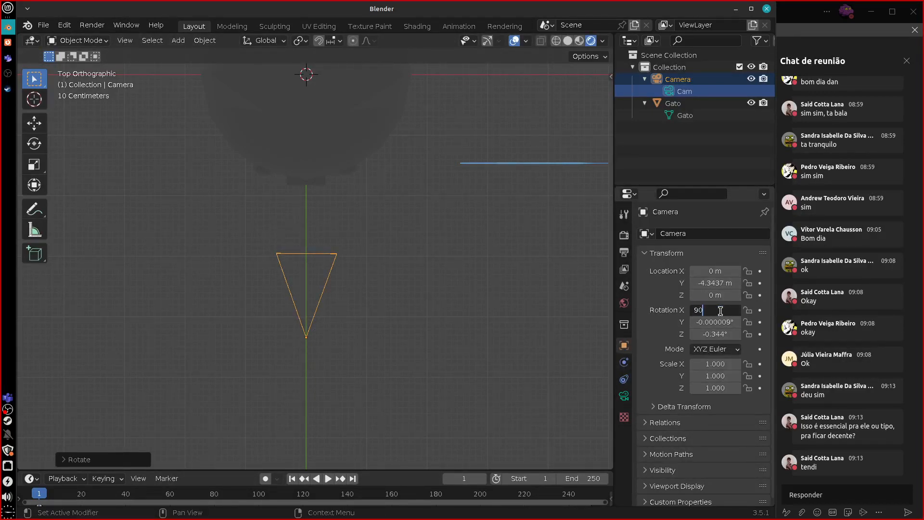
pyautogui.click(722, 321)
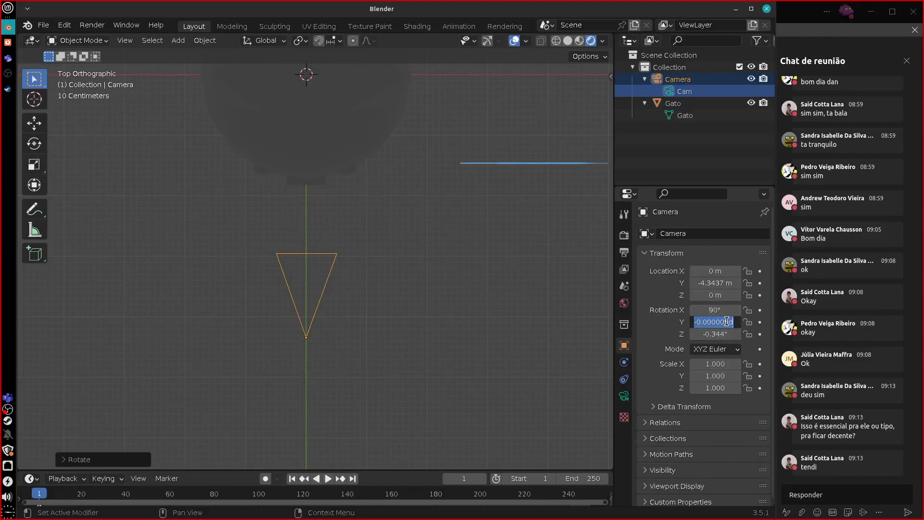
pyautogui.write('0')
pyautogui.press('Return')
pyautogui.click(723, 333)
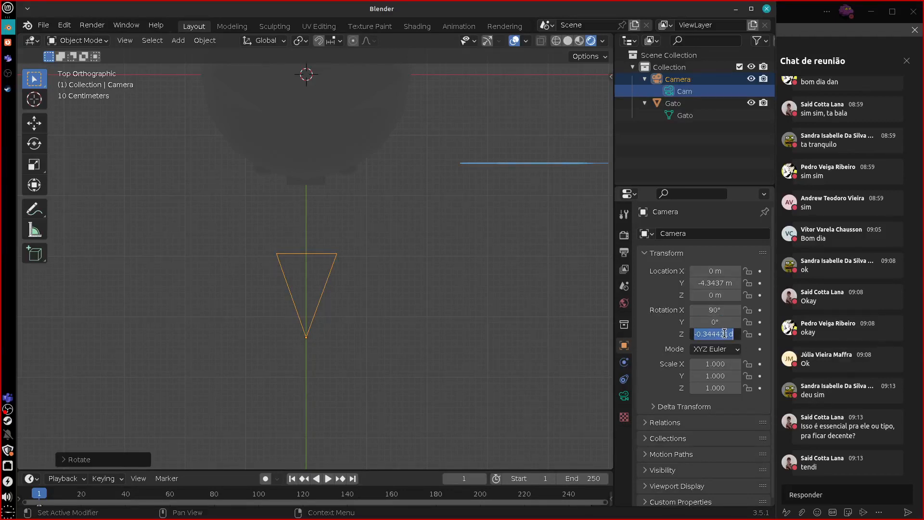
pyautogui.write('0')
pyautogui.press('Return')
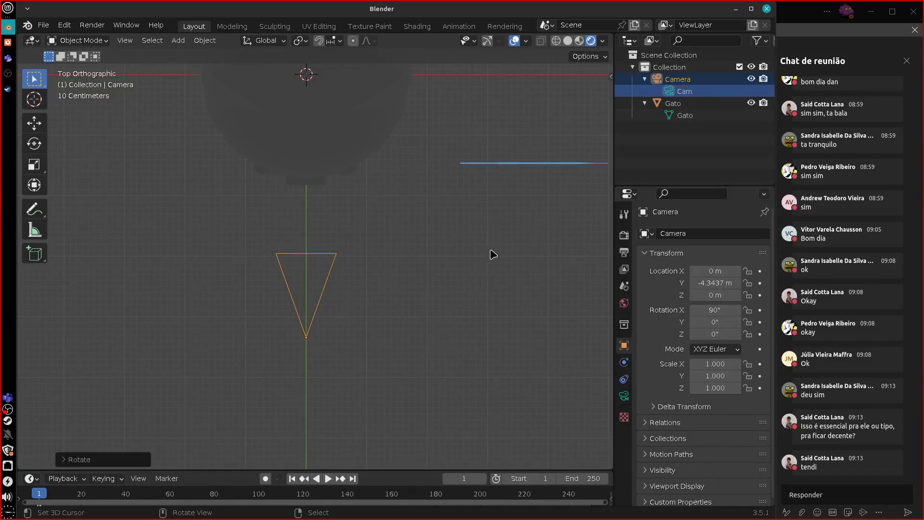
# Look through the camera and try moving it along the global Z axis and freely, cancelling both moves.
pyautogui.press('KP_0')
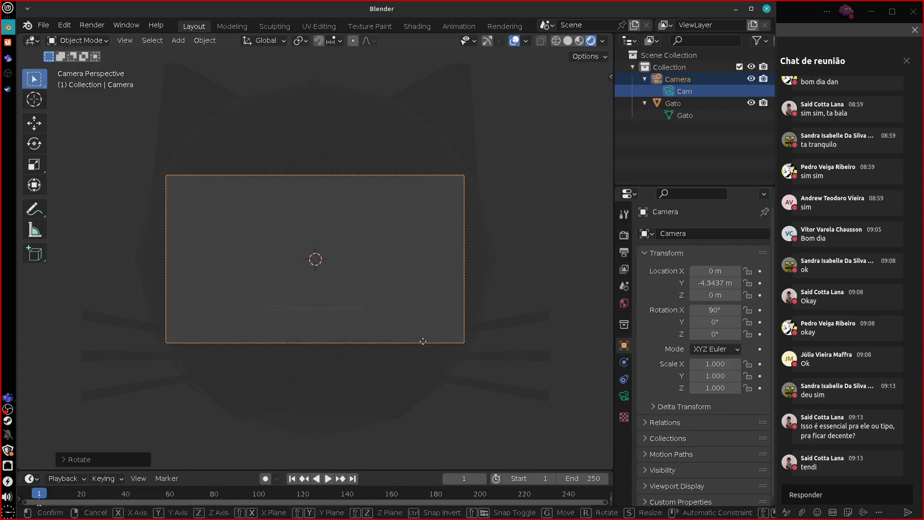
pyautogui.press('g')
pyautogui.press('z')
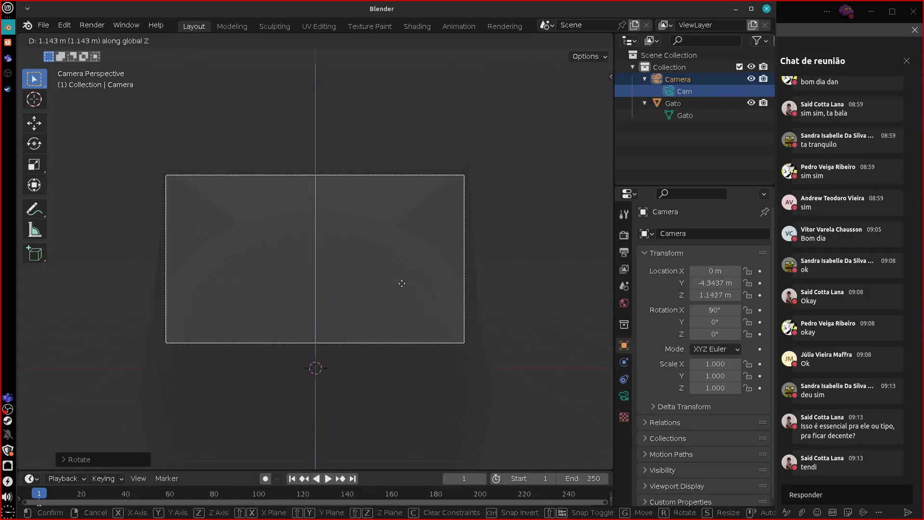
pyautogui.rightClick(400, 295)
pyautogui.press('g')
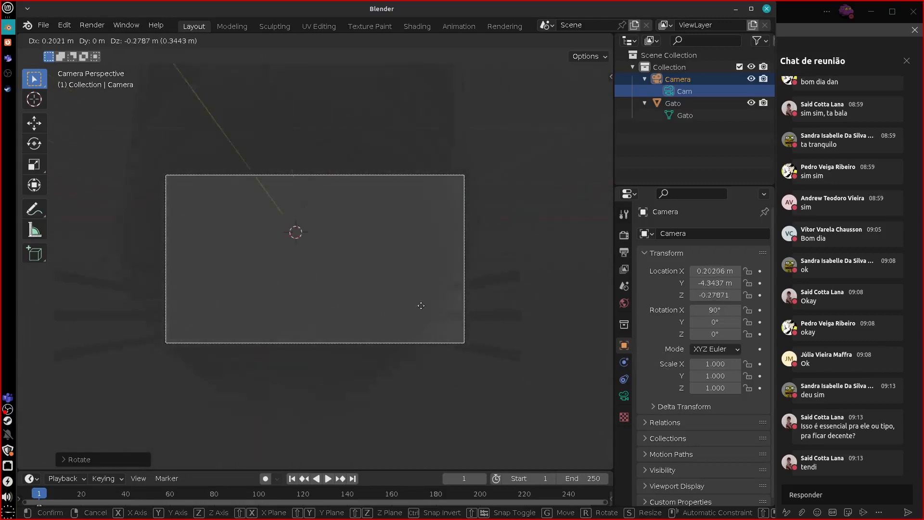
pyautogui.rightClick(385, 266)
# Move the camera away from the cat along the global Y axis to about -10.78 m.
pyautogui.press('g')
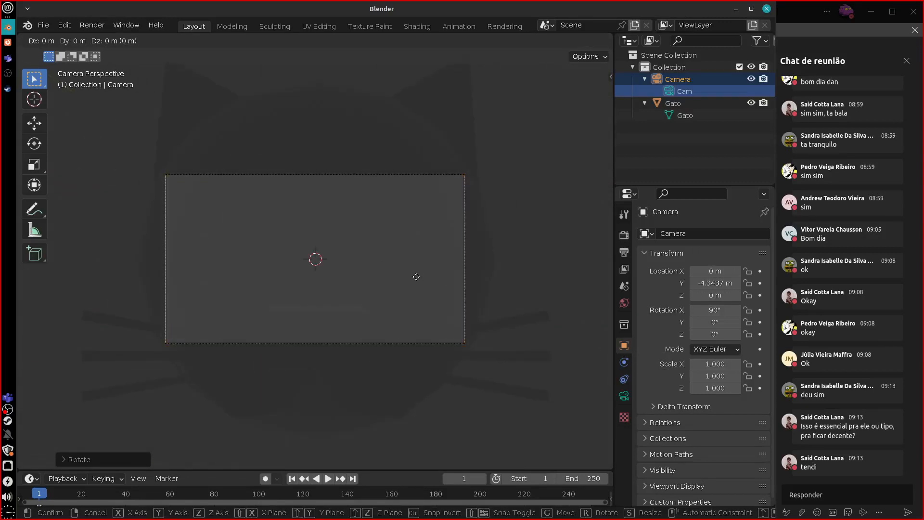
pyautogui.press('y')
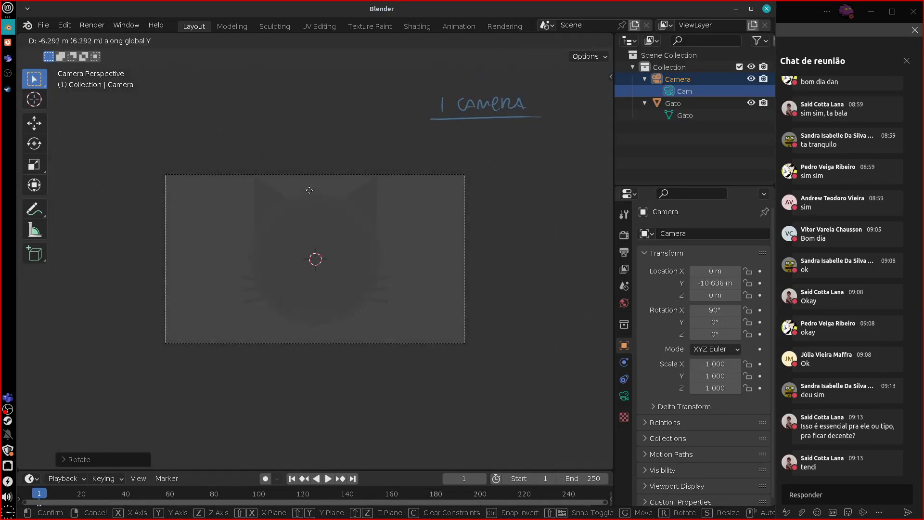
pyautogui.click(342, 266)
pyautogui.press('g')
pyautogui.press('x')
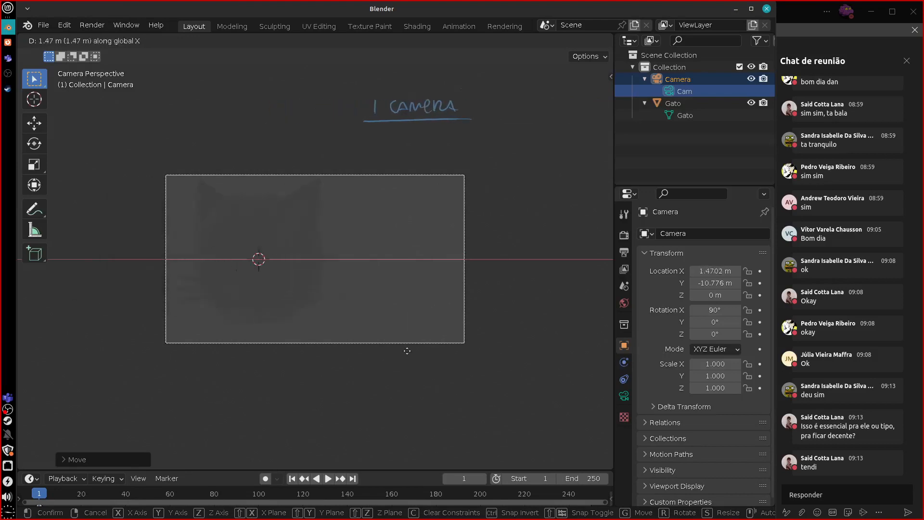
pyautogui.rightClick(436, 351)
pyautogui.press('g')
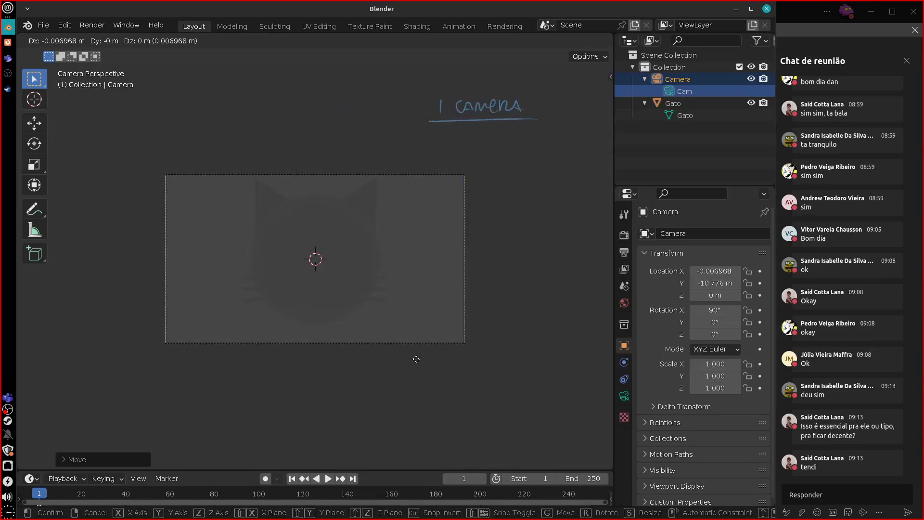
pyautogui.press('z')
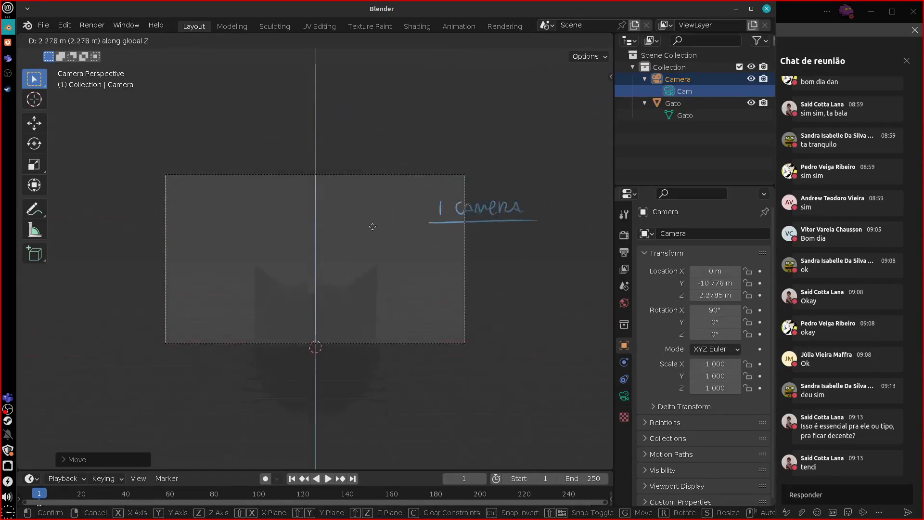
pyautogui.rightClick(377, 327)
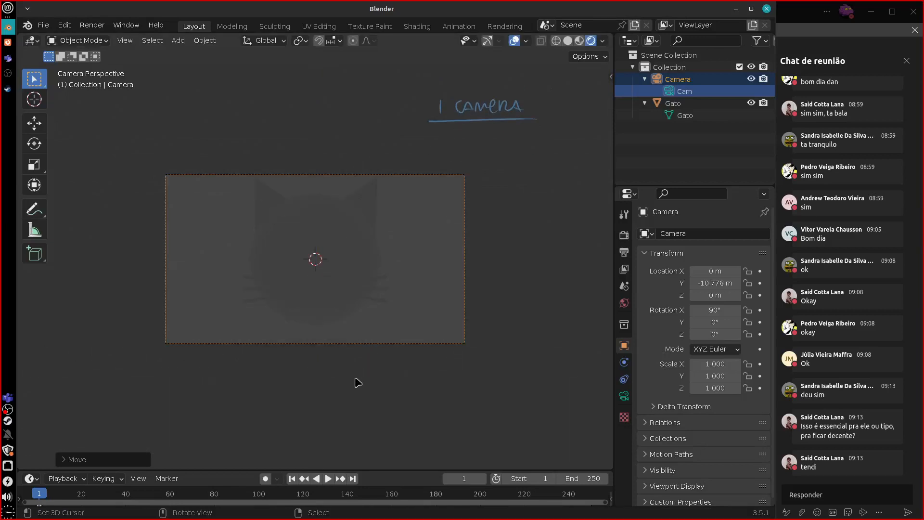
pyautogui.press('g')
pyautogui.press('z')
pyautogui.press('z')
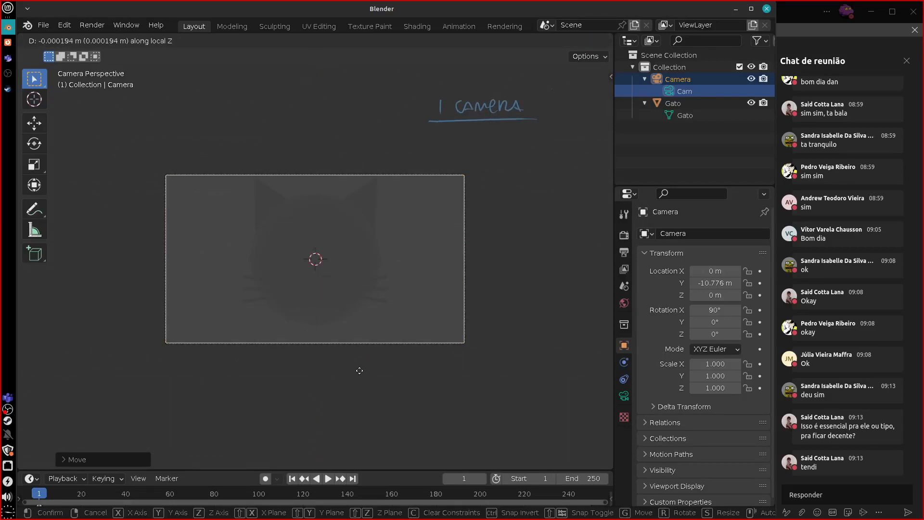
pyautogui.rightClick(348, 426)
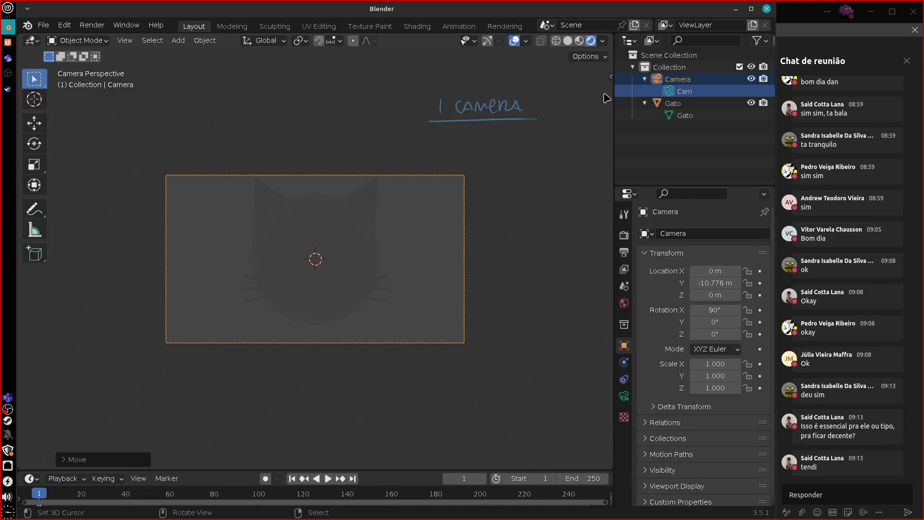
# Align the active camera to an angled view of the cat and shift it to about X 4.37 m, Y -9.34 m, Z 1.71 m.
pyautogui.moveTo(268, 394); pyautogui.dragTo(388, 344, button='middle')
pyautogui.click(135, 42)
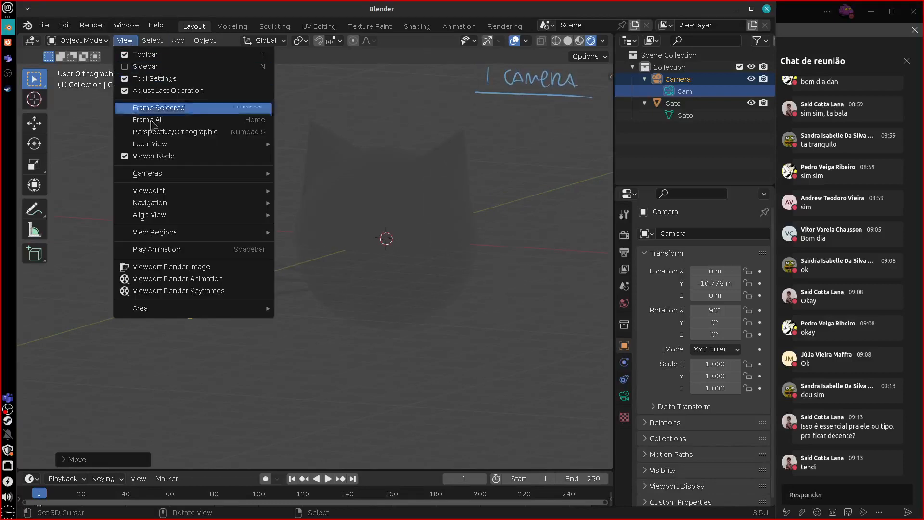
pyautogui.moveTo(193, 215)
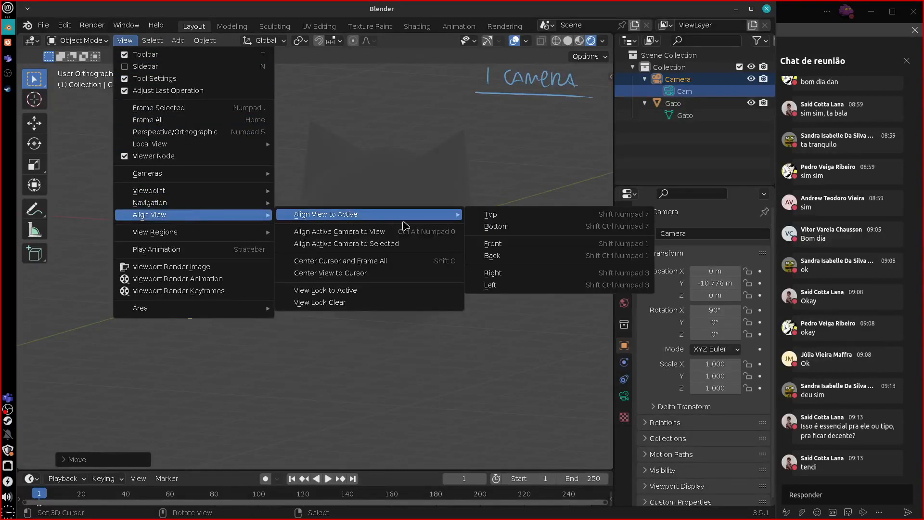
pyautogui.click(378, 232)
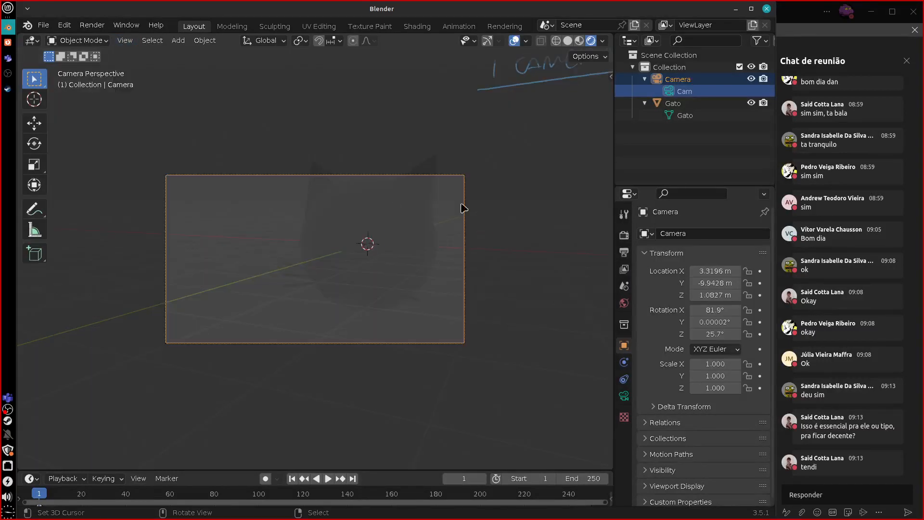
pyautogui.press('g')
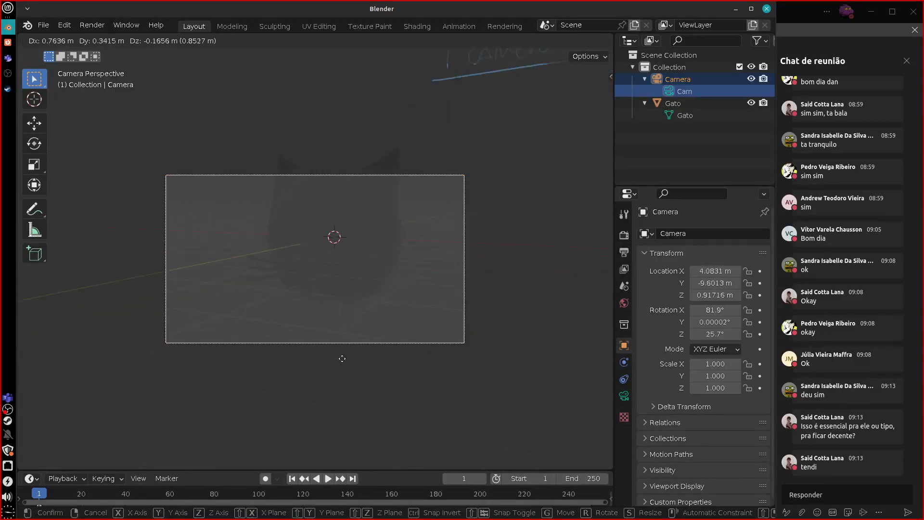
pyautogui.click(360, 323)
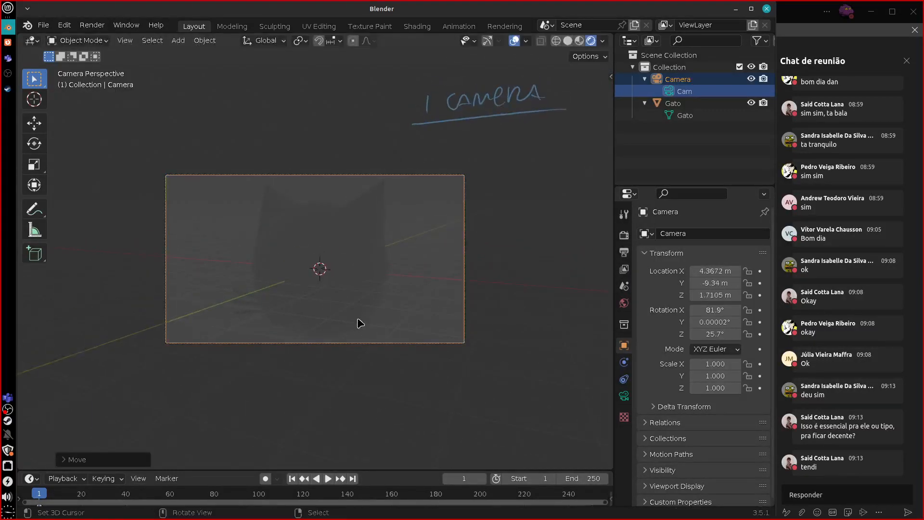
# Enable the Camera to View lock in the 3D viewport's view settings, widening the sidebar to read the option names.
pyautogui.click(610, 78)
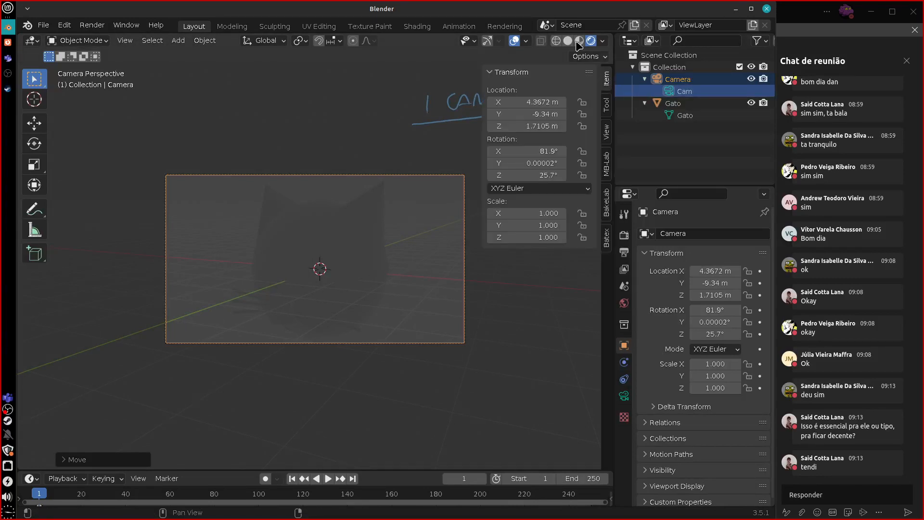
pyautogui.click(606, 131)
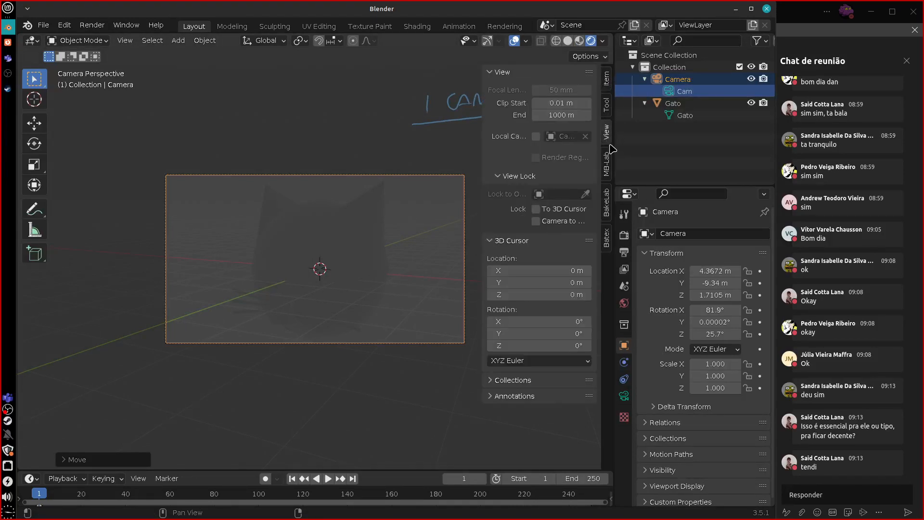
pyautogui.moveTo(482, 228); pyautogui.dragTo(446, 228)
pyautogui.click(515, 221)
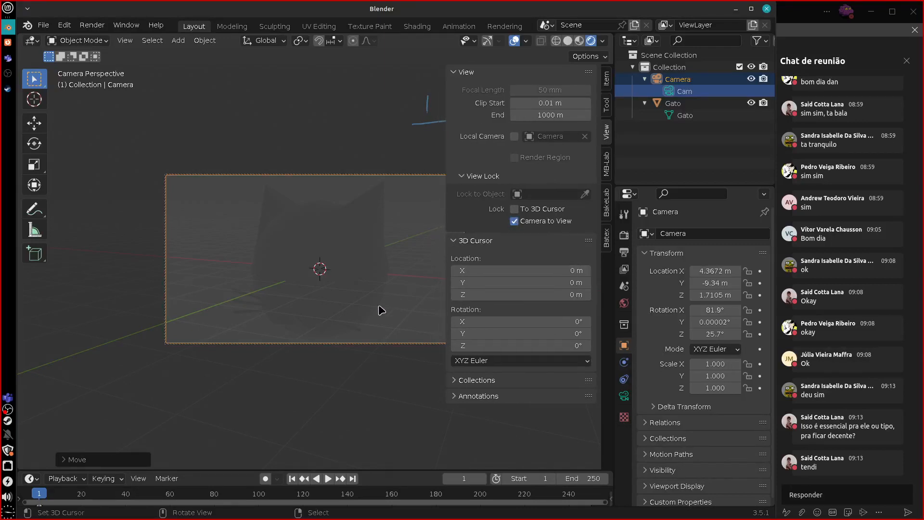
# Reframe the cat by navigating with the locked camera to about X -2.88 m, Y -12.84 m, Z 2.66 m.
pyautogui.moveTo(377, 309); pyautogui.dragTo(427, 276, button='middle')
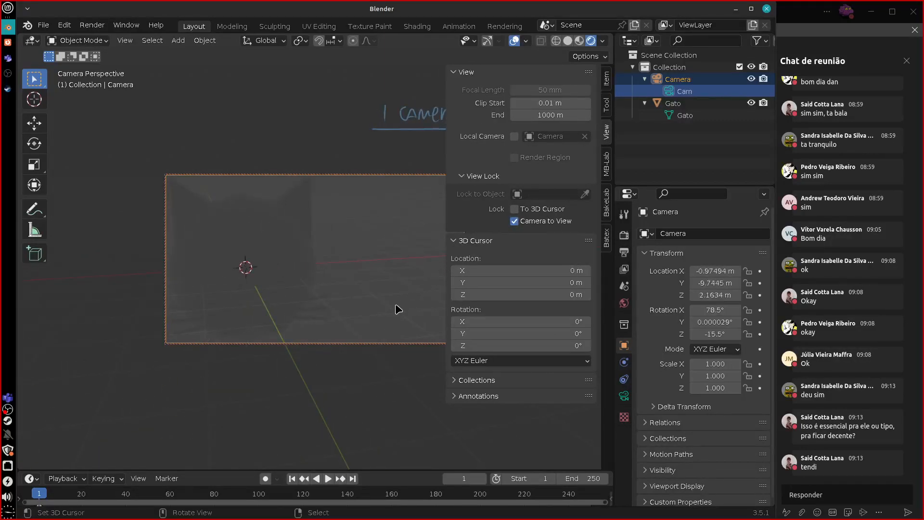
pyautogui.keyDown('shift'); pyautogui.moveTo(398, 309); pyautogui.dragTo(433, 323, button='middle'); pyautogui.keyUp('shift')
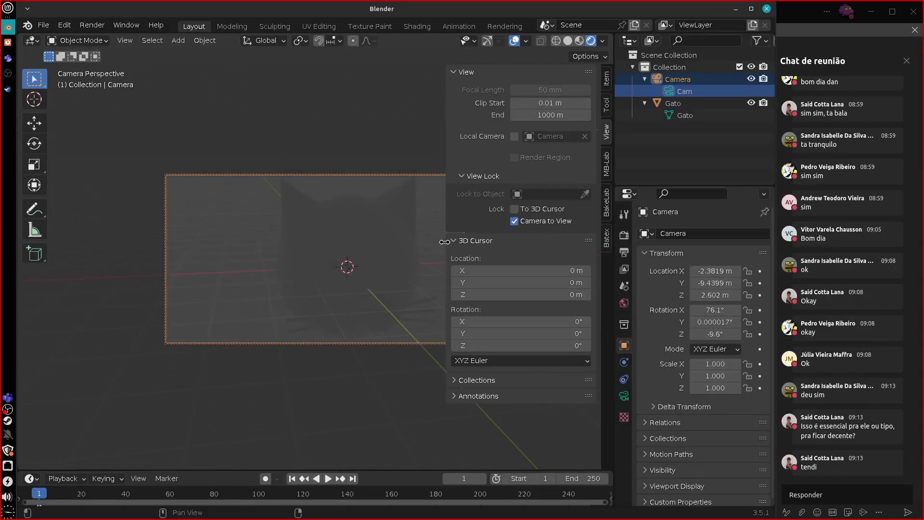
pyautogui.moveTo(444, 242); pyautogui.dragTo(476, 241)
pyautogui.keyDown('shift'); pyautogui.moveTo(433, 310); pyautogui.dragTo(373, 311, button='middle'); pyautogui.keyUp('shift')
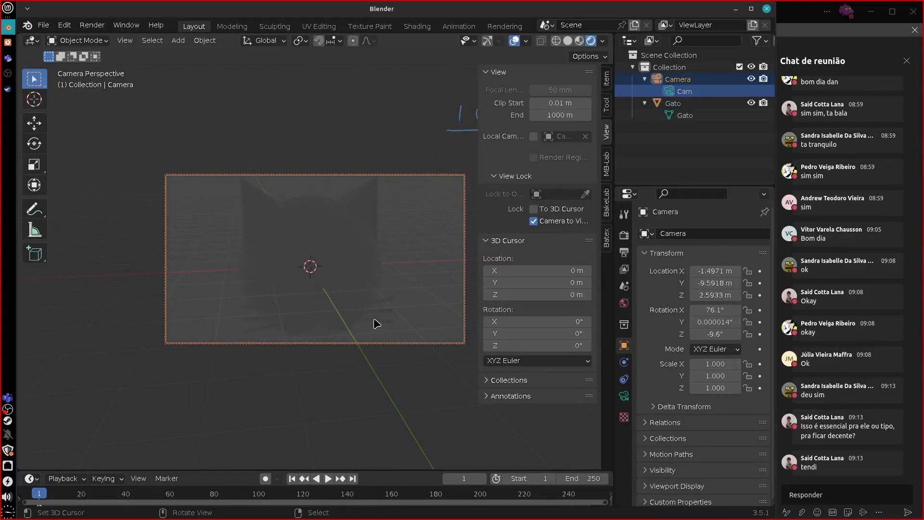
pyautogui.scroll(-5, 370, 328)
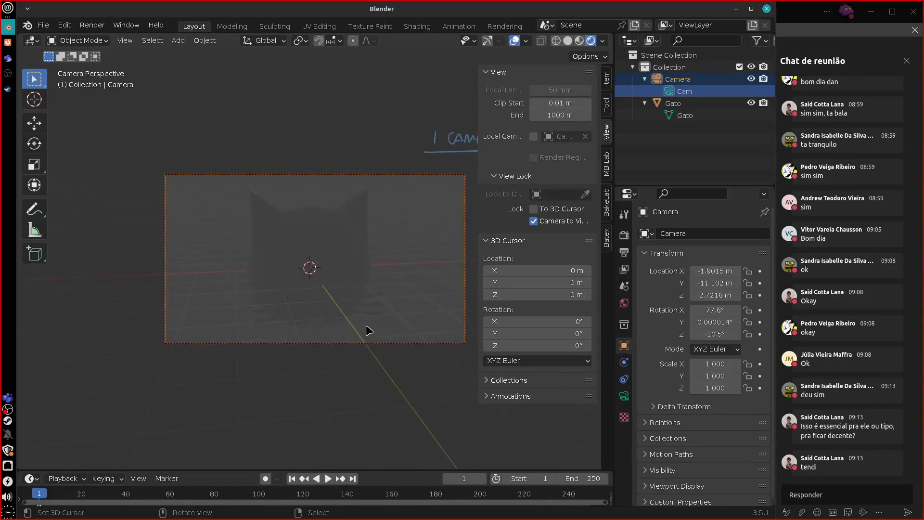
pyautogui.moveTo(368, 331)
pyautogui.mouseDown(button='middle')
pyautogui.moveTo(365, 342)
pyautogui.moveTo(376, 345)
pyautogui.moveTo(351, 347)
pyautogui.moveTo(371, 346)
pyautogui.moveTo(383, 328)
pyautogui.mouseUp(button='middle')
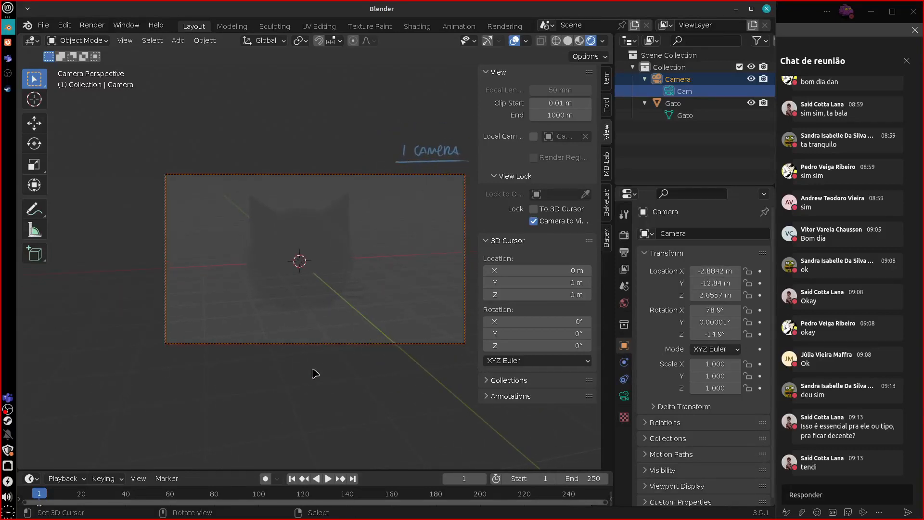
# Toggle the Camera to View lock off and back on, and pan the camera to about X -3.87 m, Y -12.58 m, Z 2.64 m.
pyautogui.click(533, 221)
pyautogui.click(533, 221)
pyautogui.click(534, 220)
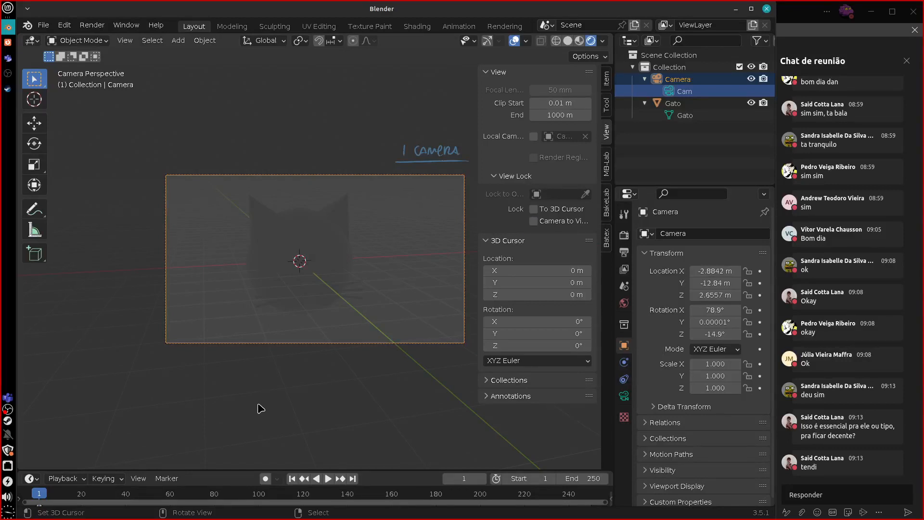
pyautogui.click(534, 221)
pyautogui.moveTo(383, 369)
pyautogui.keyDown('shift'); pyautogui.mouseDown(button='middle')
pyautogui.moveTo(351, 384)
pyautogui.moveTo(419, 354)
pyautogui.moveTo(416, 340)
pyautogui.moveTo(400, 383)
pyautogui.moveTo(403, 363)
pyautogui.mouseUp(button='middle'); pyautogui.keyUp('shift')
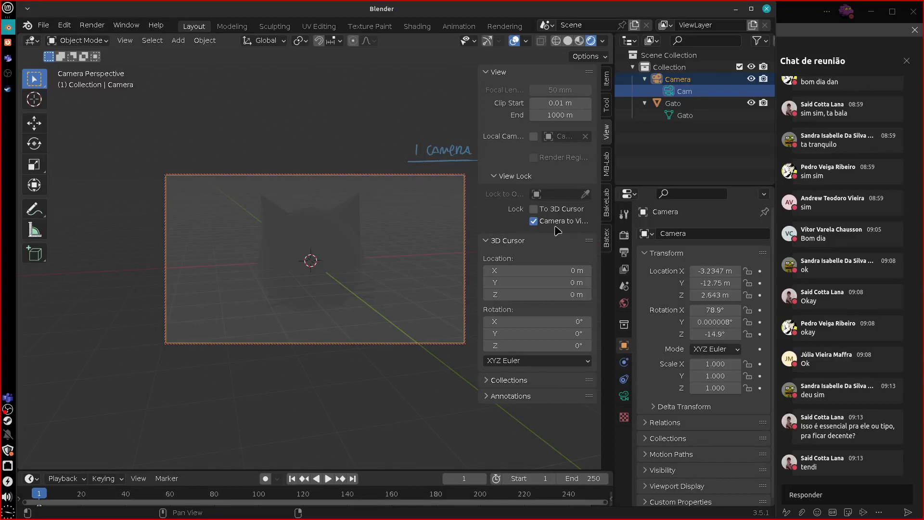
pyautogui.moveTo(479, 233); pyautogui.dragTo(460, 233)
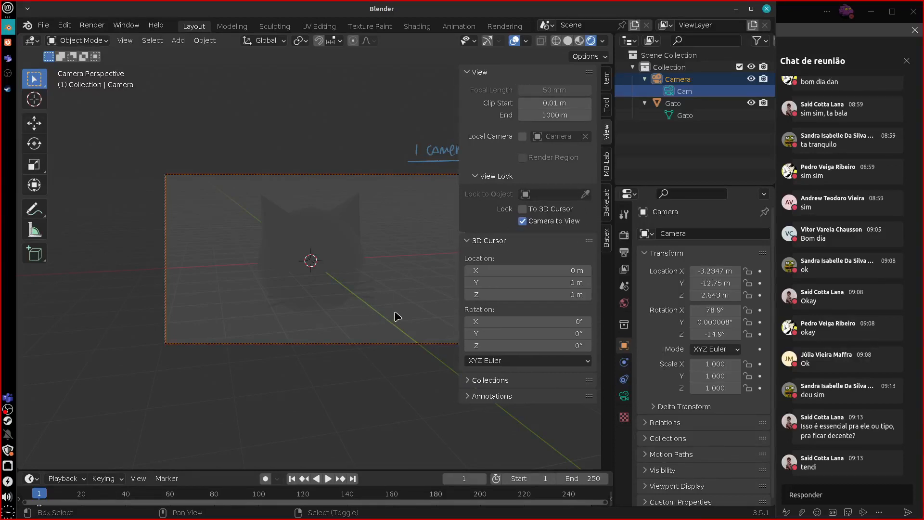
pyautogui.keyDown('shift'); pyautogui.moveTo(401, 316); pyautogui.dragTo(425, 317, button='middle'); pyautogui.keyUp('shift')
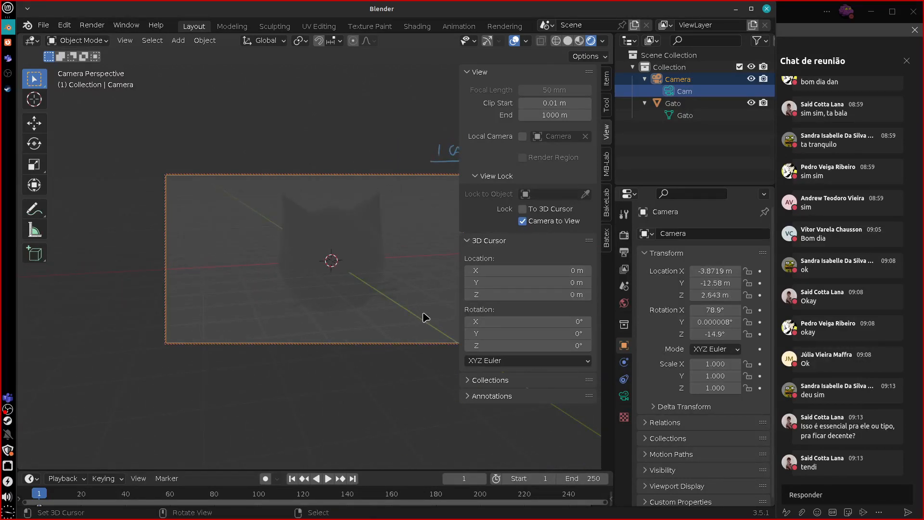
# Disable the Camera to View lock and collapse the viewport sidebar.
pyautogui.click(525, 223)
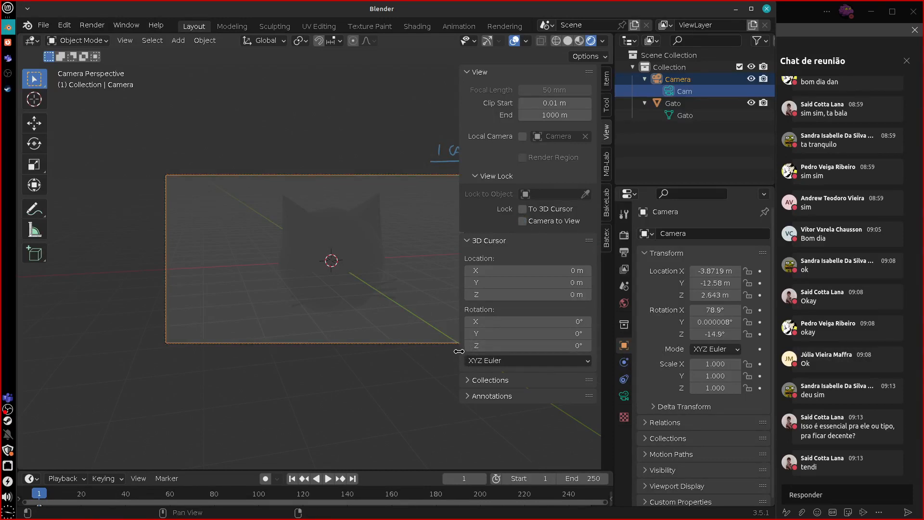
pyautogui.moveTo(459, 351); pyautogui.dragTo(553, 353)
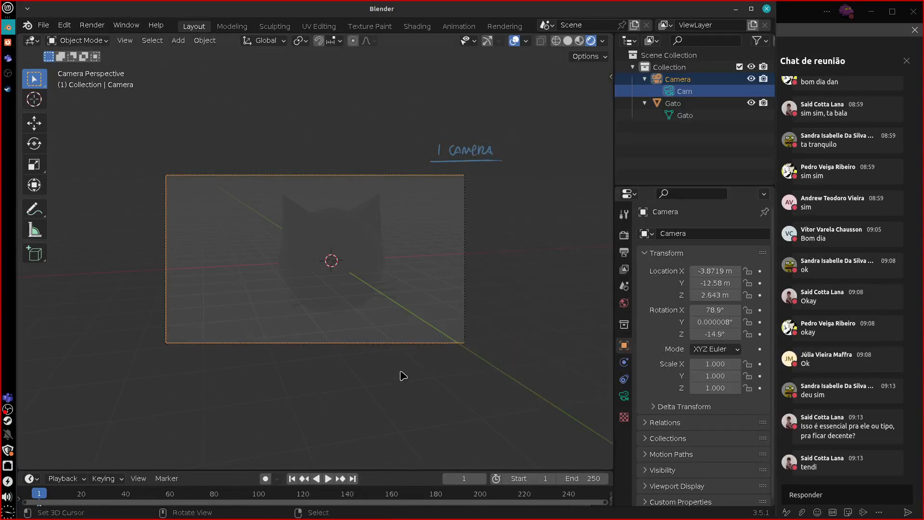
pyautogui.moveTo(384, 386)
pyautogui.keyDown('shift'); pyautogui.mouseDown(button='middle')
pyautogui.moveTo(396, 371)
pyautogui.moveTo(406, 388)
pyautogui.moveTo(387, 380)
pyautogui.mouseUp(button='middle'); pyautogui.keyUp('shift')
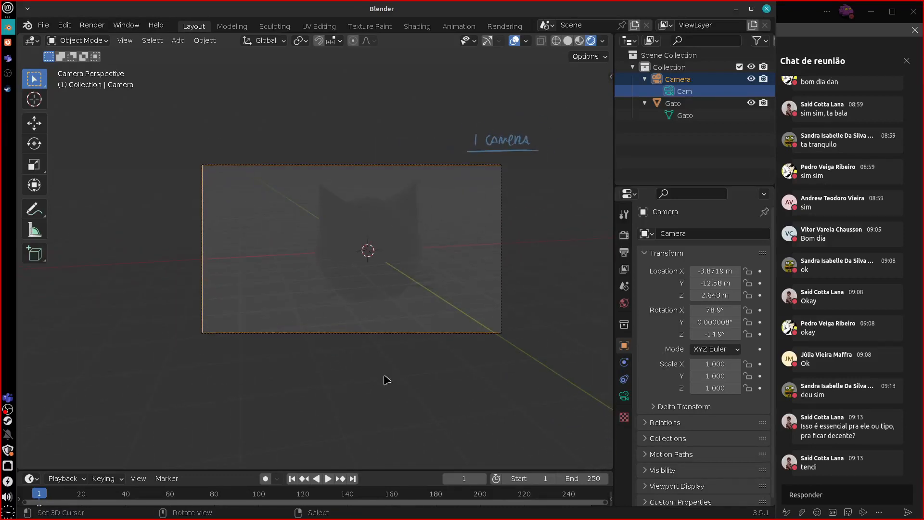
# Select the camera by its frame and move it along the global X axis to about -3.42 m.
pyautogui.click(404, 170)
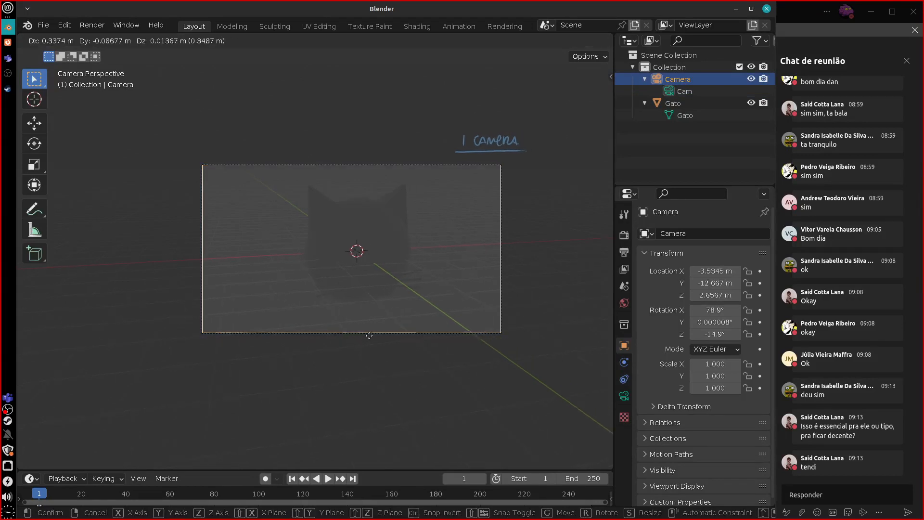
pyautogui.press('g')
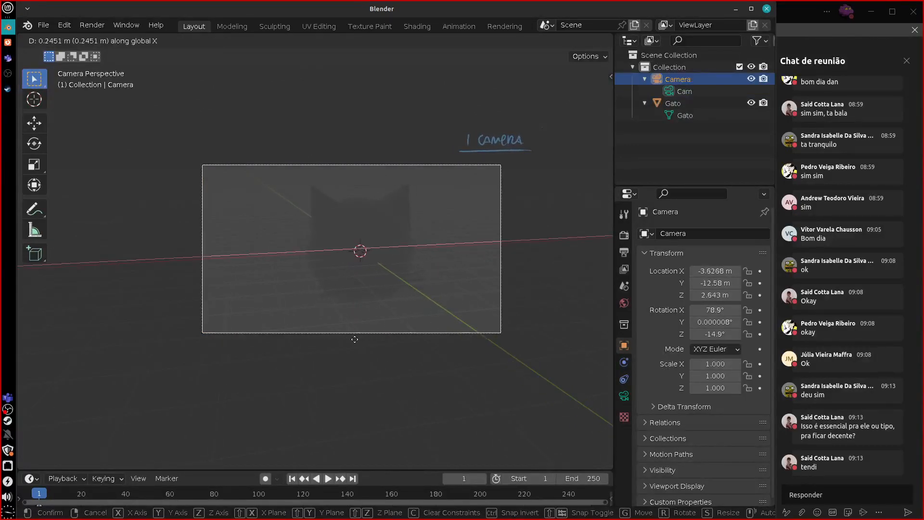
pyautogui.click(369, 340)
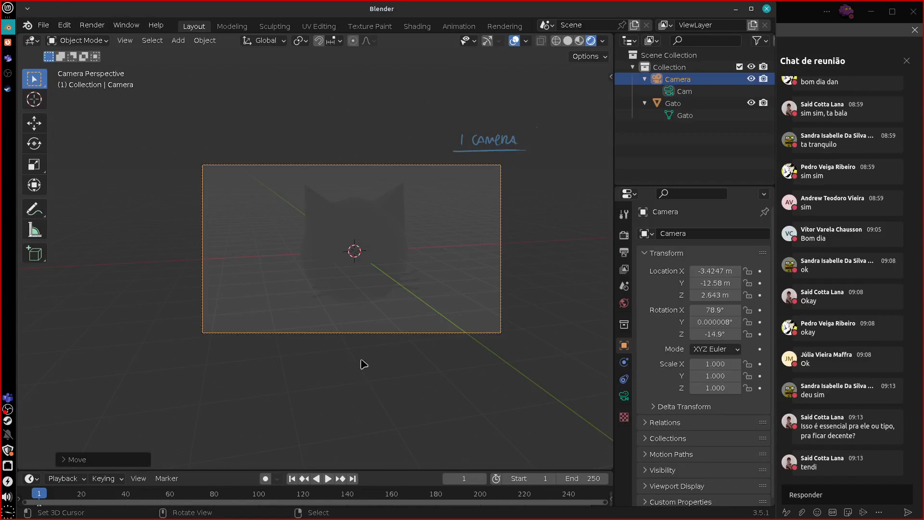
pyautogui.keyDown('shift'); pyautogui.moveTo(439, 370); pyautogui.dragTo(395, 355, button='middle'); pyautogui.keyUp('shift')
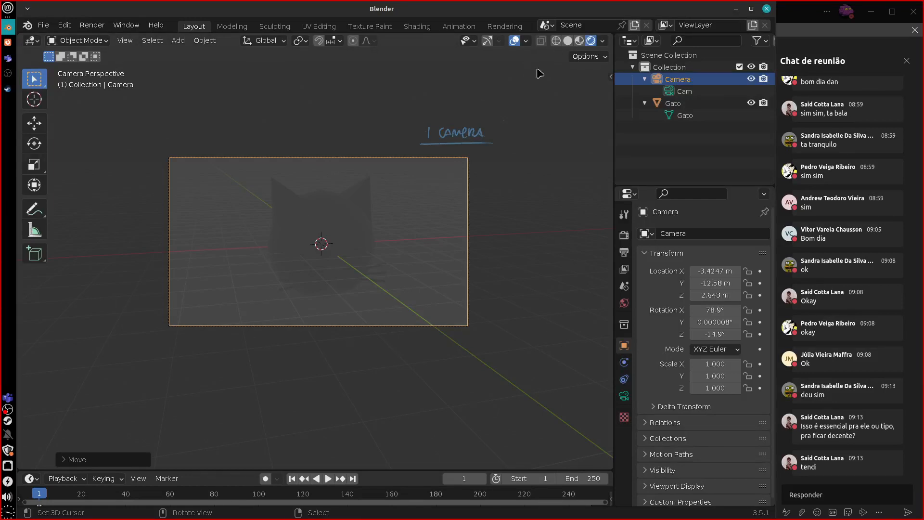
# Switch the viewport to Solid shading and briefly show the viewport sidebar.
pyautogui.click(568, 40)
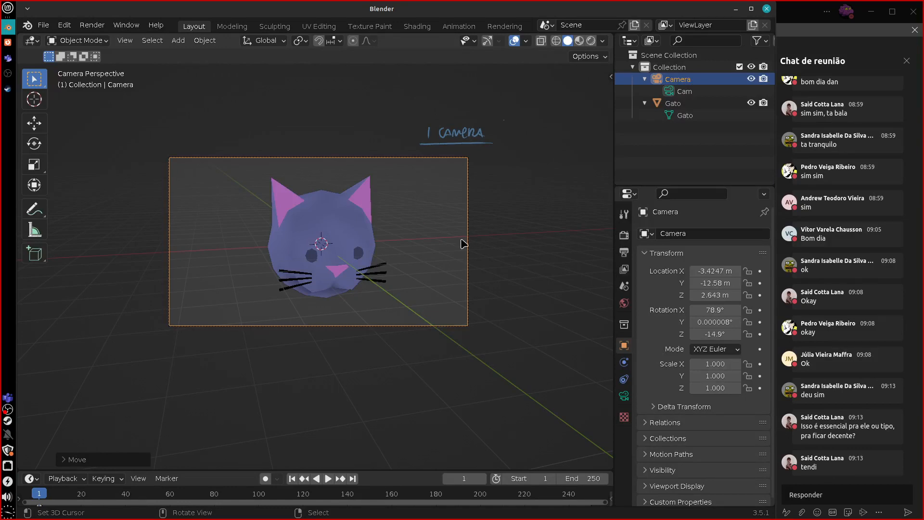
pyautogui.click(608, 74)
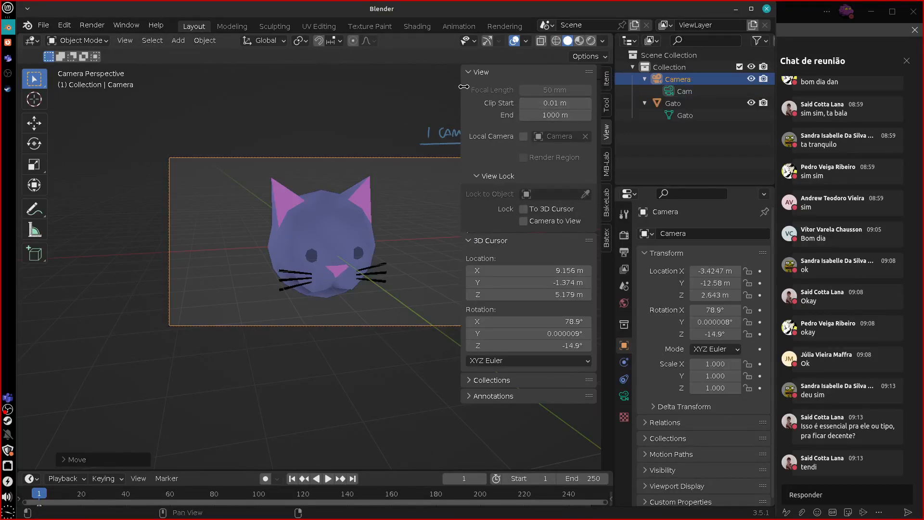
pyautogui.press('n')
# Enable the Camera to View lock in the viewport sidebar and move the camera to about X -3.81 m, Y -12.48 m, Z 2.66 m.
pyautogui.click(126, 41)
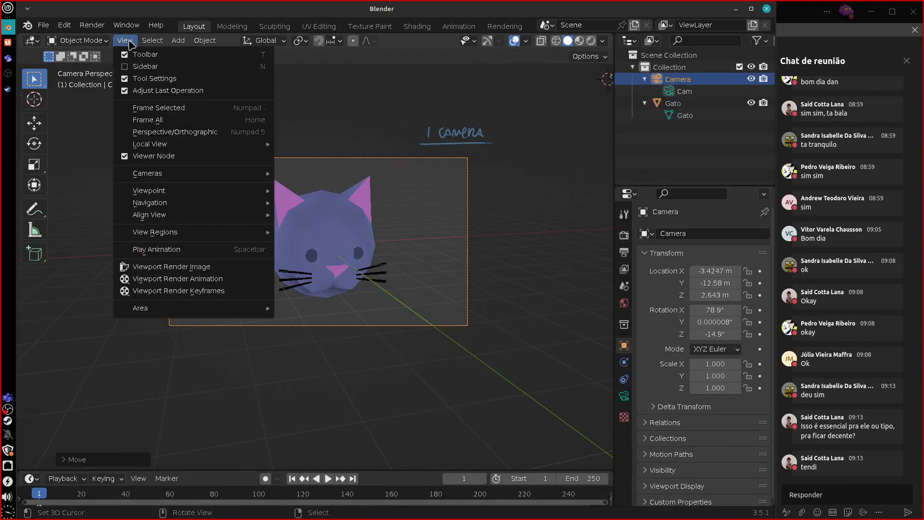
pyautogui.moveTo(191, 195)
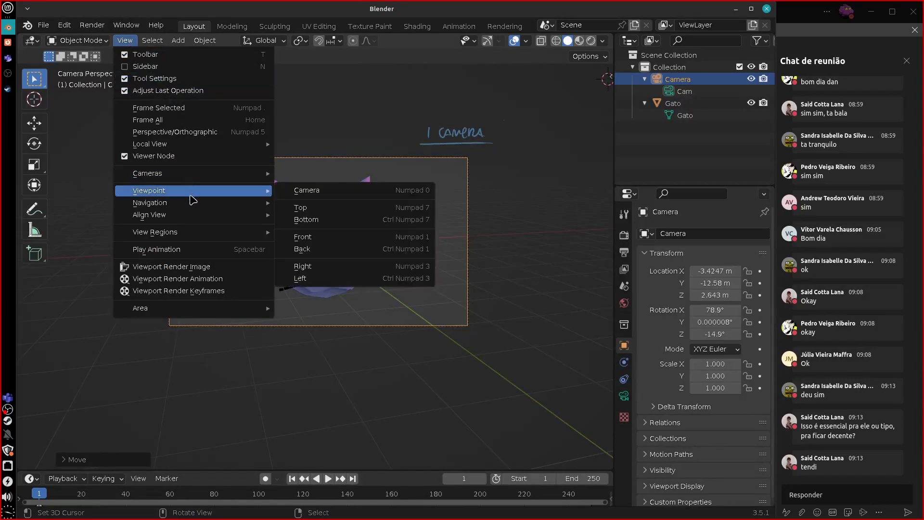
pyautogui.click(131, 68)
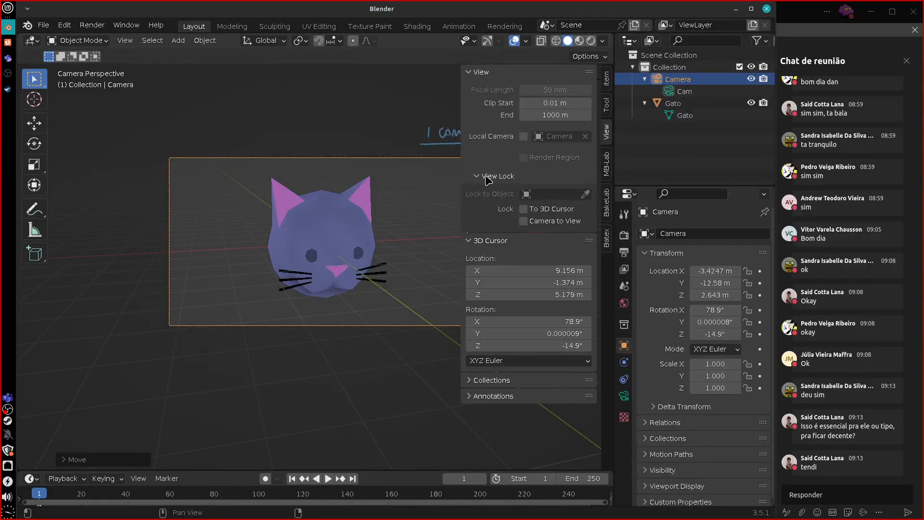
pyautogui.click(524, 222)
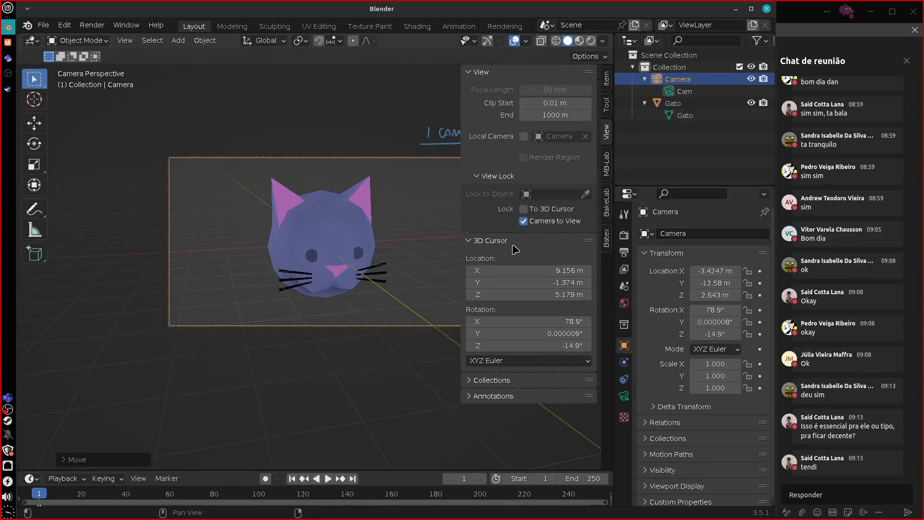
pyautogui.press('g')
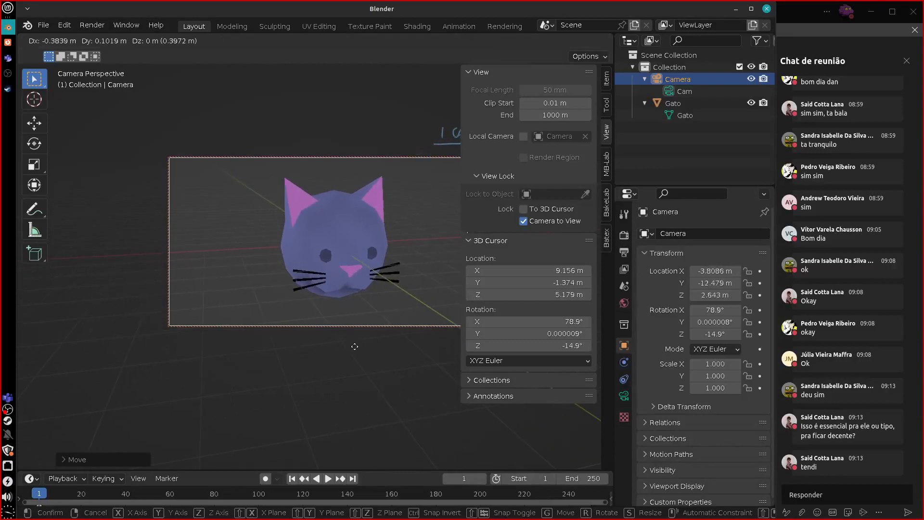
pyautogui.click(433, 305)
# Disable the Camera to View lock and move the camera to about X -3.21 m, Y -12.63 m, Z 2.66 m.
pyautogui.click(523, 220)
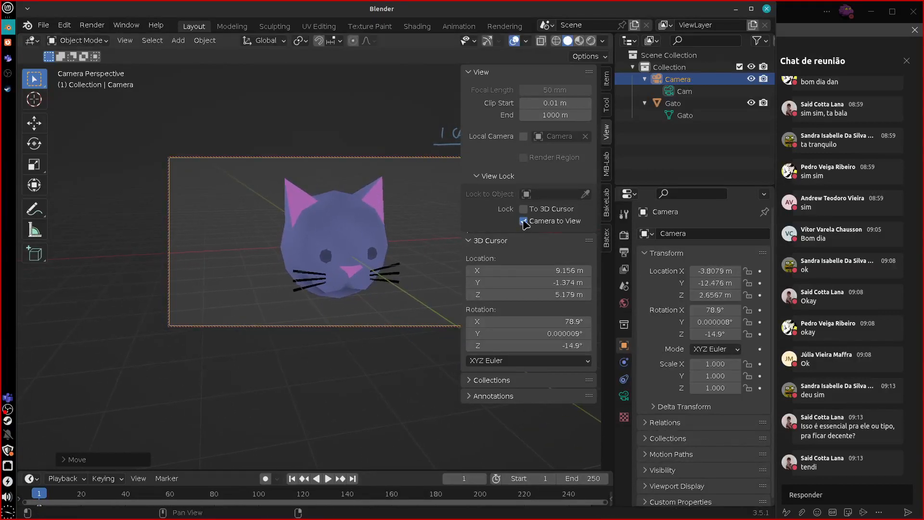
pyautogui.moveTo(461, 259); pyautogui.dragTo(597, 257)
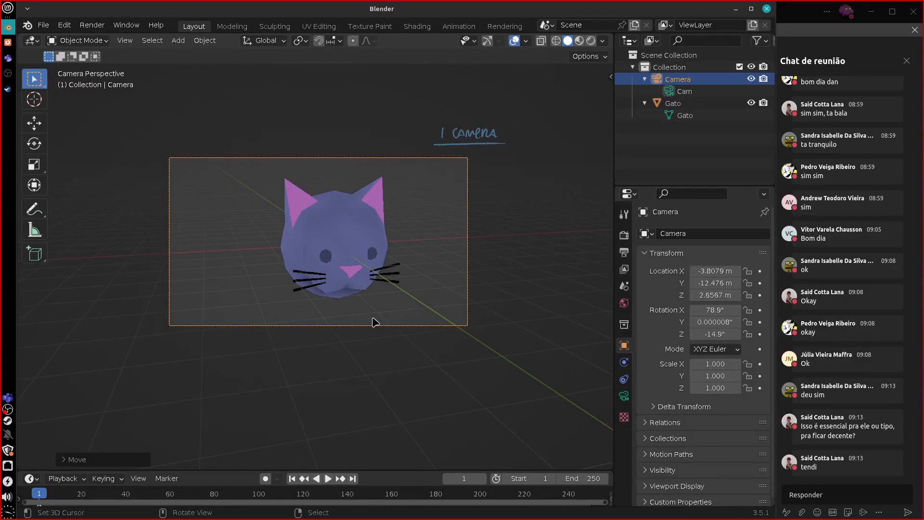
pyautogui.press('g')
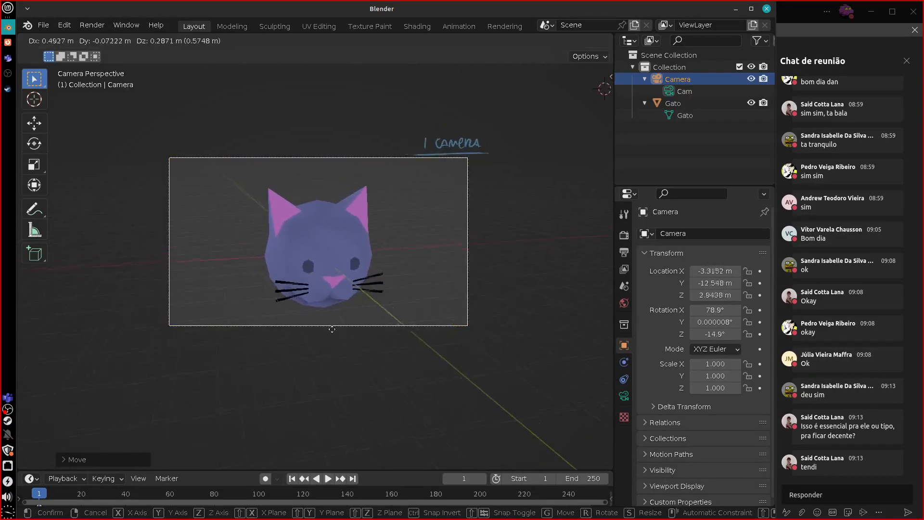
pyautogui.click(351, 349)
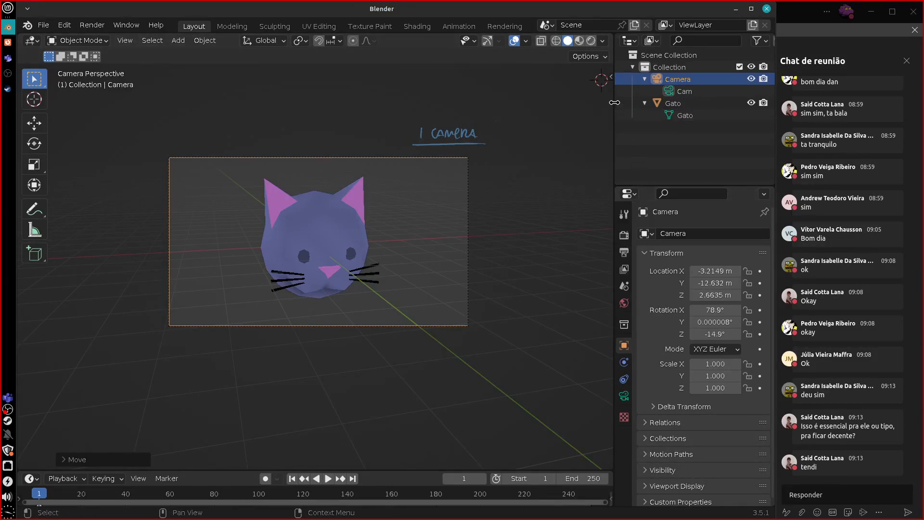
# Draw a freehand annotation stroke beside the camera frame and erase it.
pyautogui.moveTo(606, 97)
pyautogui.mouseDown()
pyautogui.moveTo(531, 292)
pyautogui.moveTo(601, 403)
pyautogui.mouseUp()
pyautogui.moveTo(603, 403)
pyautogui.mouseDown(button='right')
pyautogui.moveTo(577, 402)
pyautogui.moveTo(543, 166)
pyautogui.mouseUp(button='right')
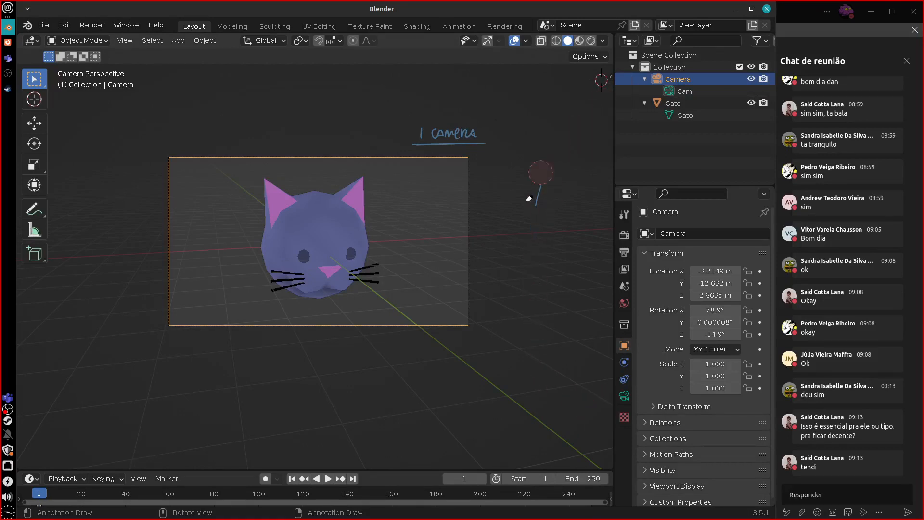
# Compare the camera's Orthographic, Perspective and Panoramic lens types, ending on Orthographic.
pyautogui.click(623, 396)
pyautogui.click(722, 276)
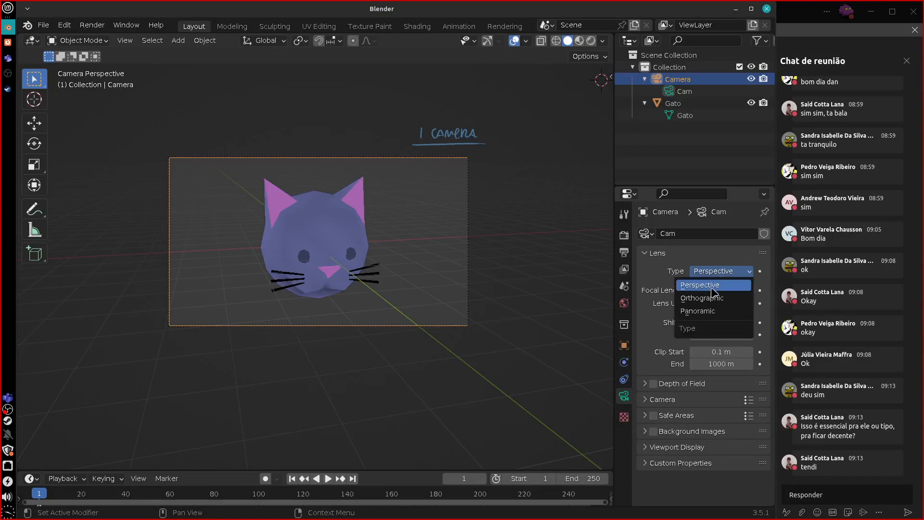
pyautogui.click(712, 299)
pyautogui.click(718, 273)
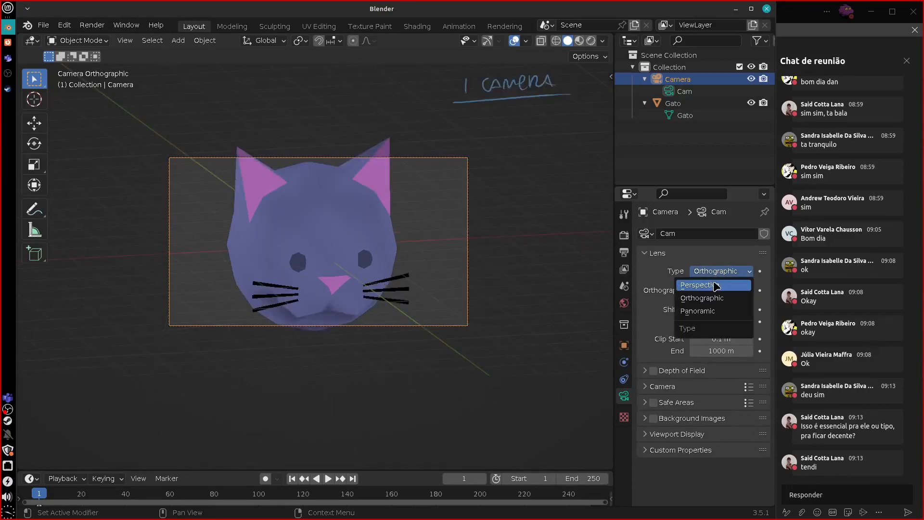
pyautogui.click(715, 287)
pyautogui.click(719, 272)
pyautogui.click(705, 310)
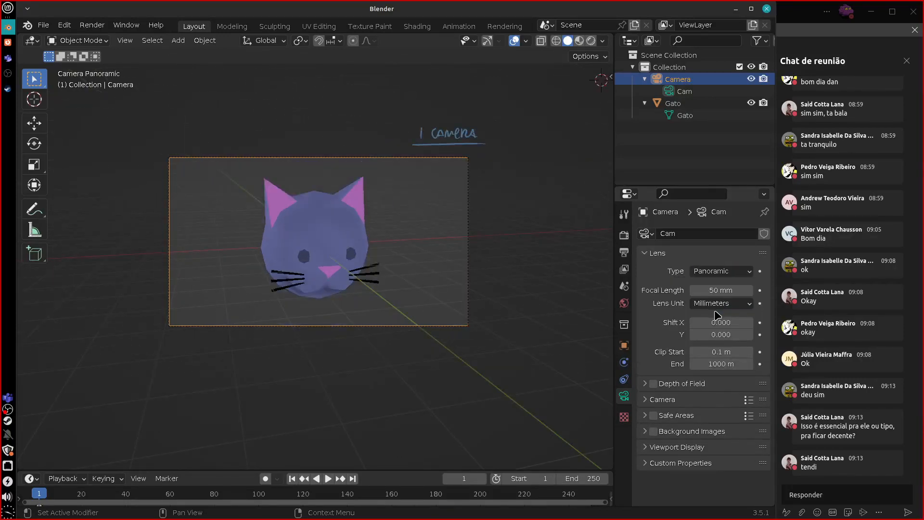
pyautogui.click(721, 272)
pyautogui.click(716, 299)
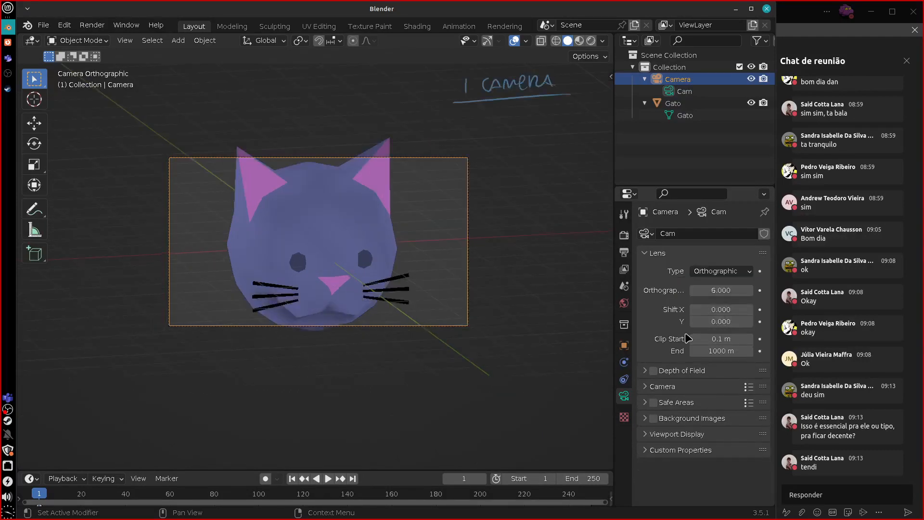
# Try moving the camera along its local Z axis, and set its Orthographic Scale to 7.8.
pyautogui.press('g')
pyautogui.press('z')
pyautogui.press('z')
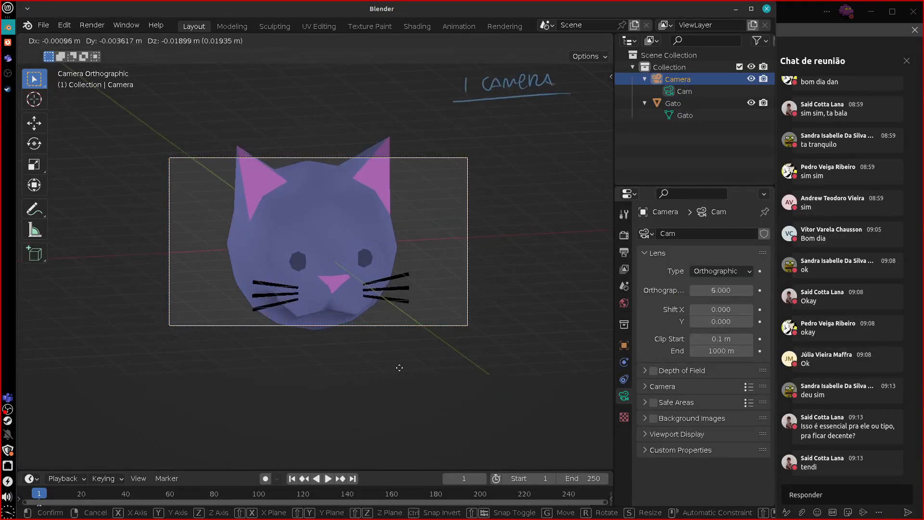
pyautogui.click(400, 346)
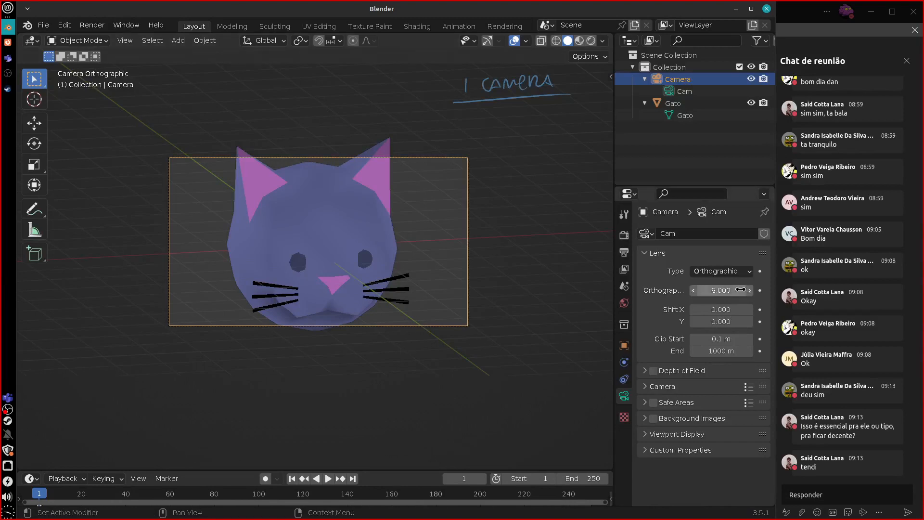
pyautogui.moveTo(716, 292); pyautogui.dragTo(729, 291)
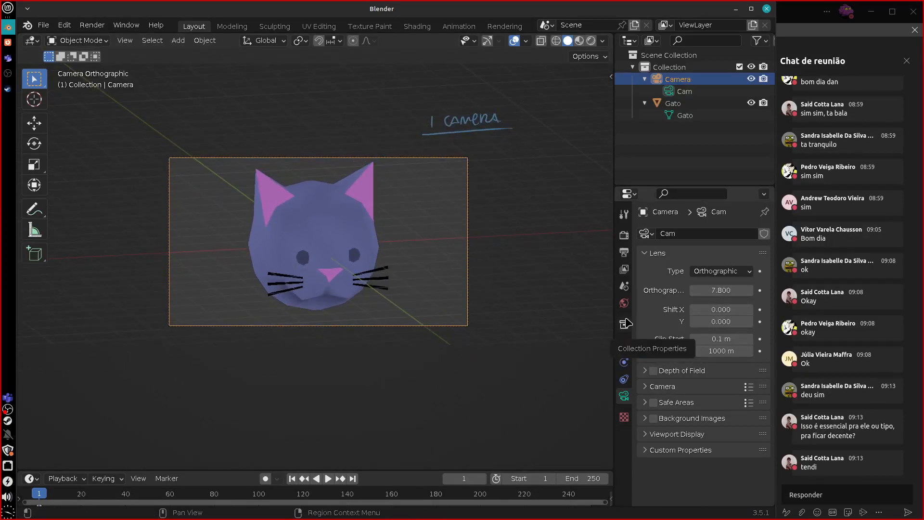
# Switch the camera's lens type to Perspective and set its focal length to 64 mm.
pyautogui.click(722, 271)
pyautogui.click(697, 284)
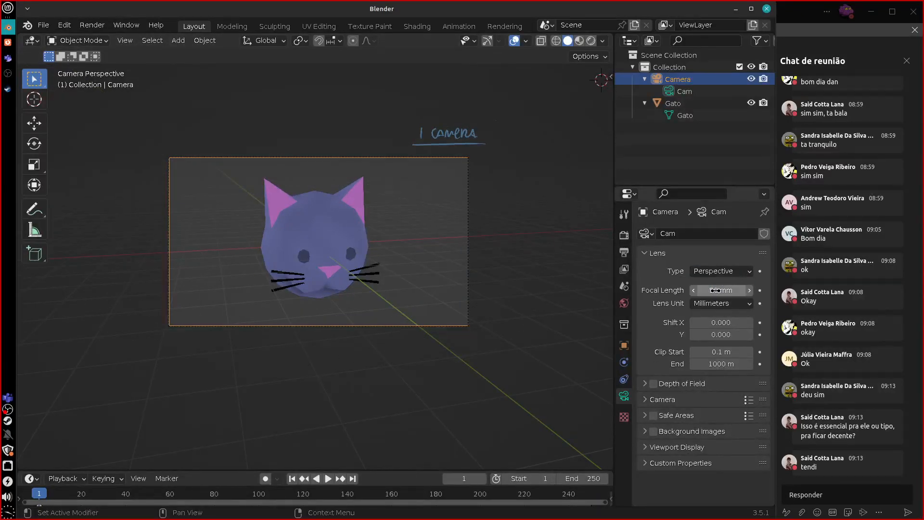
pyautogui.moveTo(719, 290)
pyautogui.mouseDown()
pyautogui.moveTo(693, 292)
pyautogui.moveTo(736, 297)
pyautogui.moveTo(709, 297)
pyautogui.mouseUp()
# In top view, annotate the camera with a viewing-direction arrow and lines marking its front plane and its origin.
pyautogui.press('KP_7')
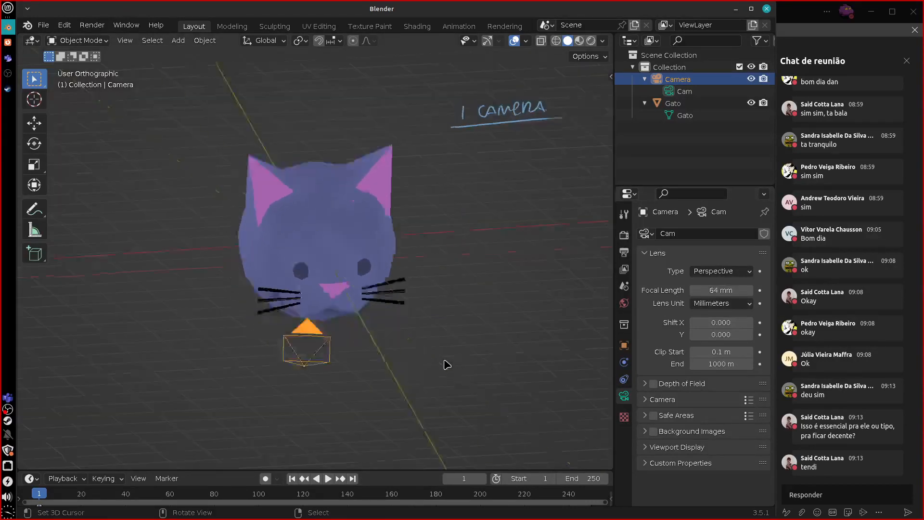
pyautogui.scroll(-4, 448, 366)
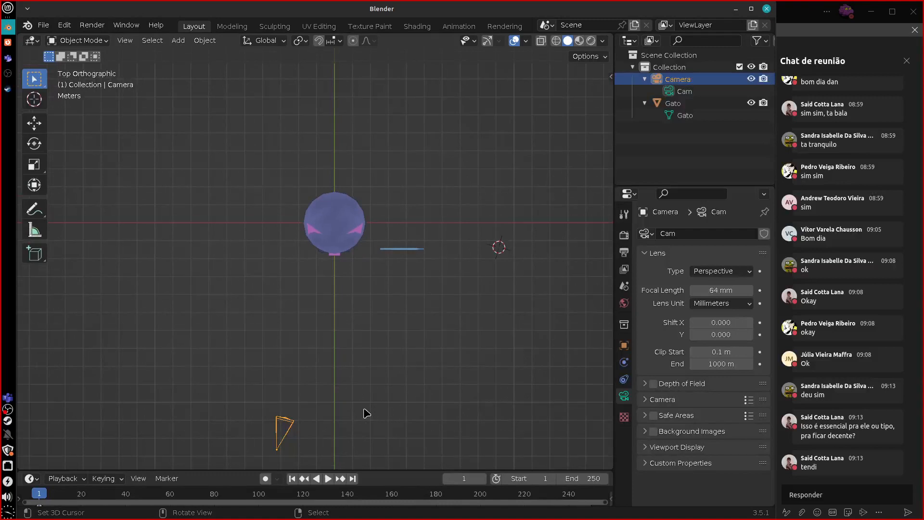
pyautogui.keyDown('shift'); pyautogui.moveTo(359, 374); pyautogui.dragTo(383, 189, button='middle'); pyautogui.keyUp('shift')
pyautogui.scroll(5, 360, 383)
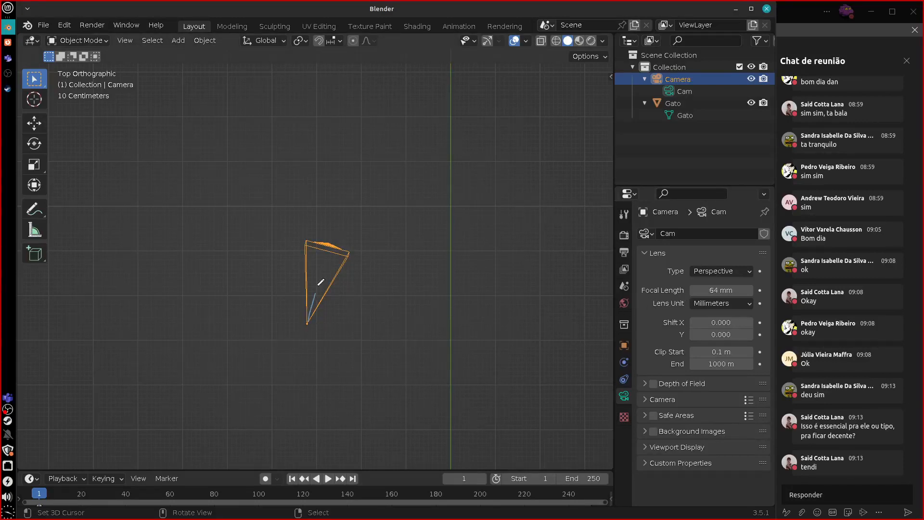
pyautogui.moveTo(321, 282)
pyautogui.mouseDown()
pyautogui.moveTo(351, 169)
pyautogui.moveTo(353, 178)
pyautogui.mouseUp()
pyautogui.moveTo(346, 247); pyautogui.dragTo(367, 261)
pyautogui.moveTo(299, 321); pyautogui.dragTo(342, 329)
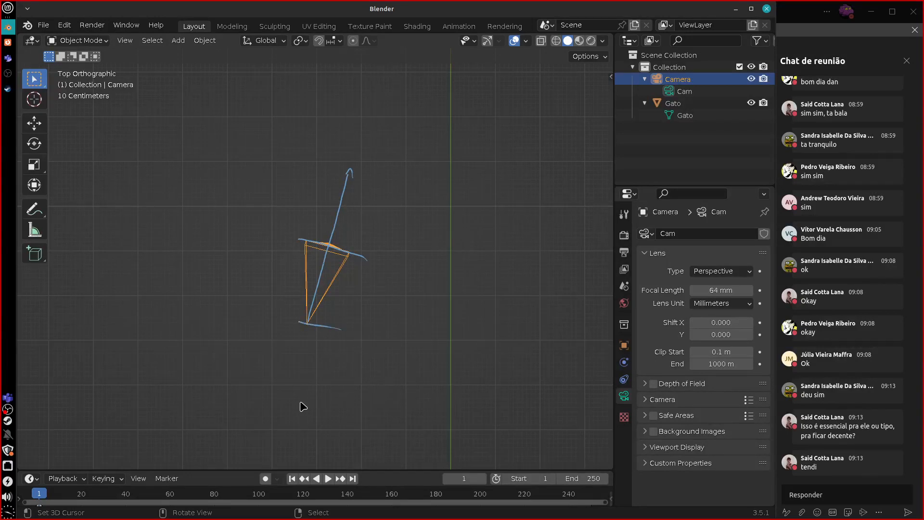
# Set the camera's focal length to 120 mm and erase the annotations around it.
pyautogui.moveTo(717, 289); pyautogui.dragTo(740, 289)
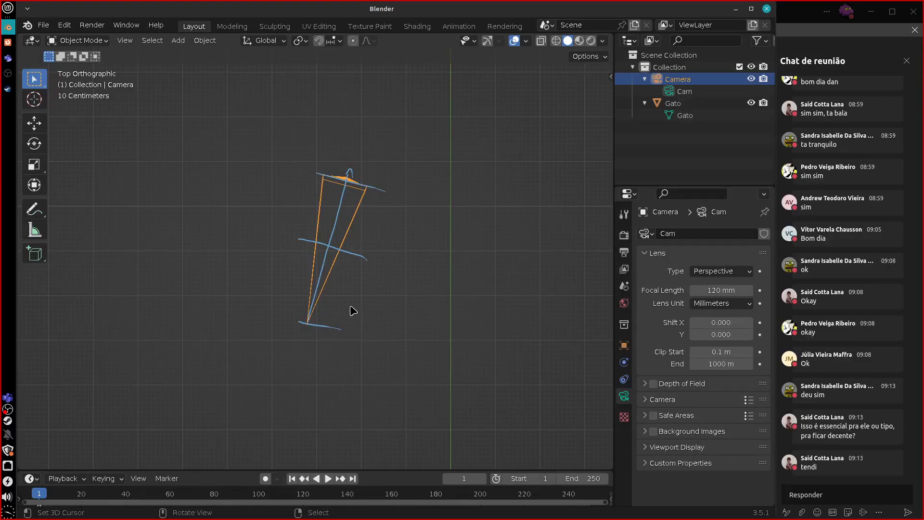
pyautogui.moveTo(352, 163); pyautogui.dragTo(375, 153, button='right')
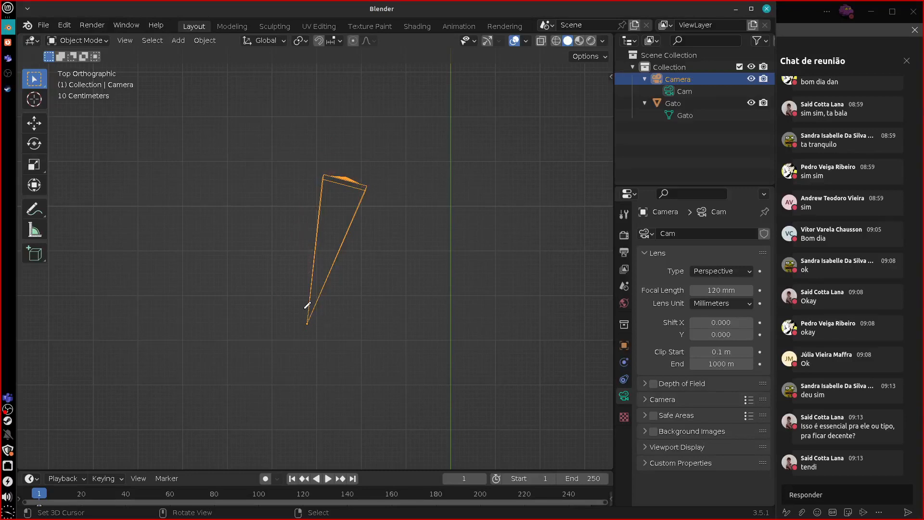
# Draw a new viewing-direction arrow from the camera's origin through its front plane, and erase it.
pyautogui.moveTo(313, 307); pyautogui.dragTo(306, 328)
pyautogui.moveTo(306, 328); pyautogui.dragTo(306, 313, button='right')
pyautogui.moveTo(306, 323); pyautogui.dragTo(354, 151)
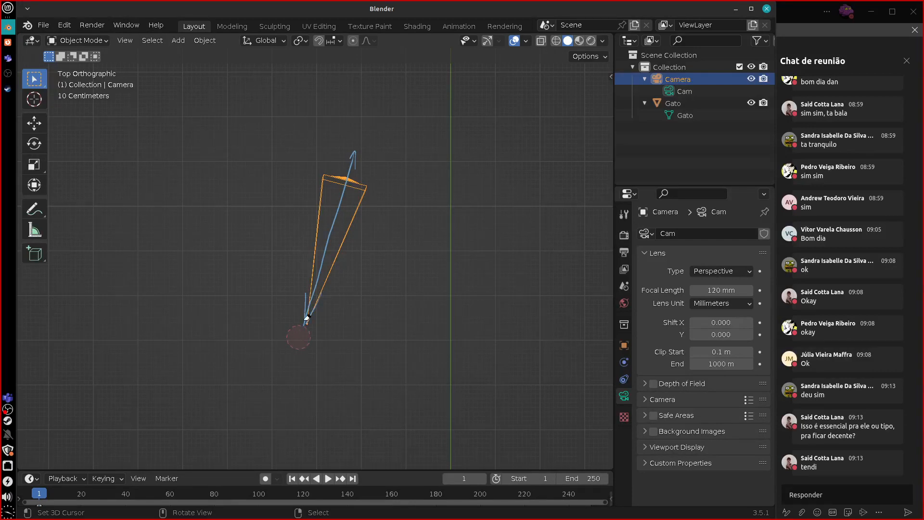
pyautogui.moveTo(308, 319); pyautogui.dragTo(330, 250, button='right')
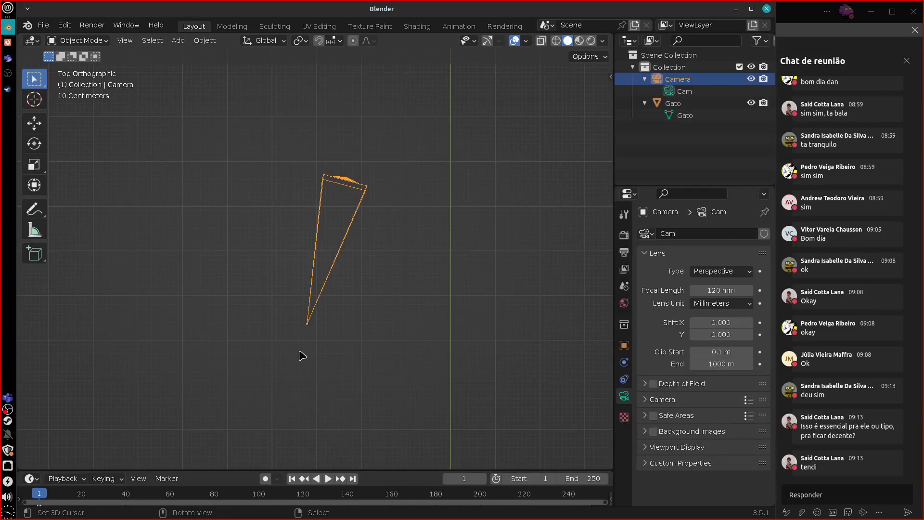
# Reduce the camera's focal length to 8 mm, look through the camera, and fine-tune the focal length to 7 mm.
pyautogui.moveTo(721, 290); pyautogui.dragTo(660, 303)
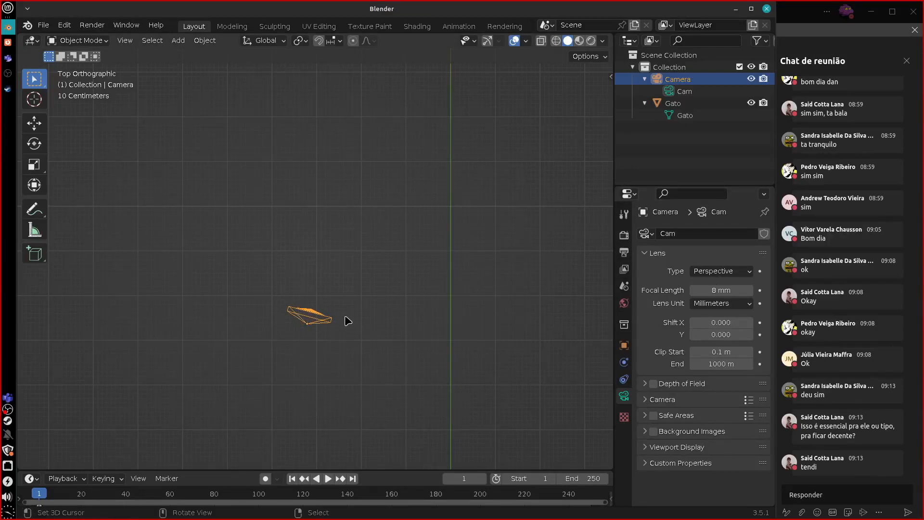
pyautogui.press('KP_0')
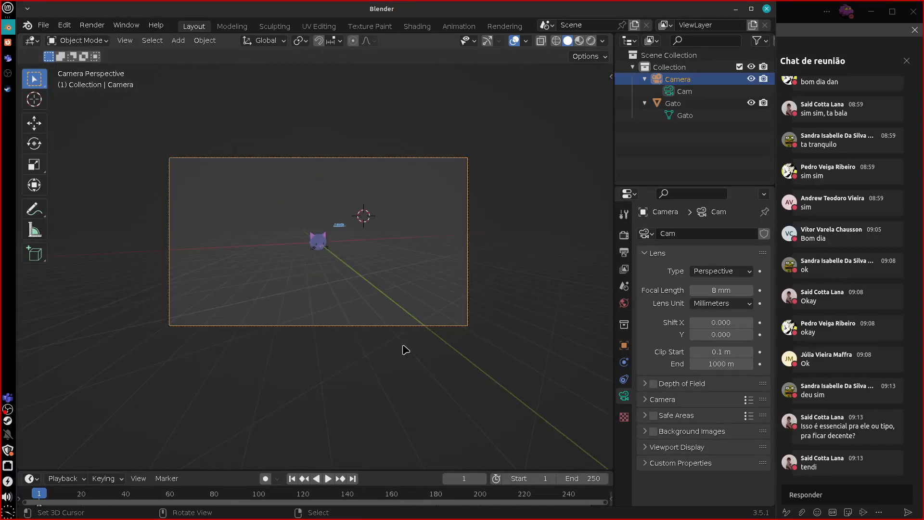
pyautogui.moveTo(707, 290)
pyautogui.mouseDown()
pyautogui.moveTo(695, 292)
pyautogui.moveTo(704, 288)
pyautogui.mouseUp()
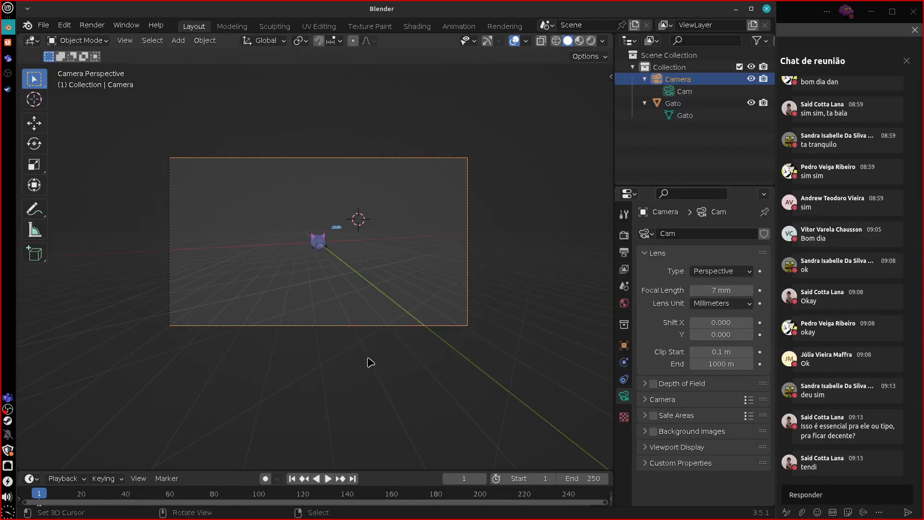
# Move the camera about 10.7 m toward the cat along its local Z axis, and shift it to recentre the cat in the frame.
pyautogui.press('g')
pyautogui.press('z')
pyautogui.press('z')
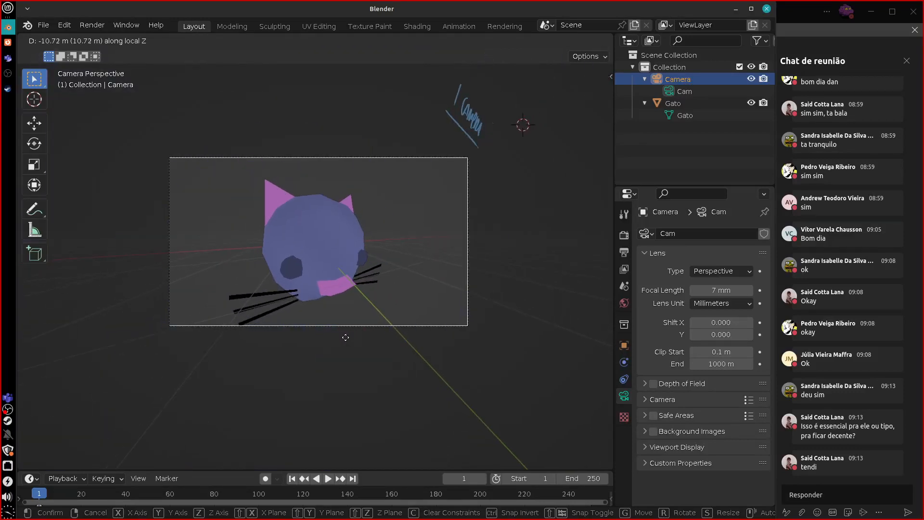
pyautogui.click(422, 299)
pyautogui.press('g')
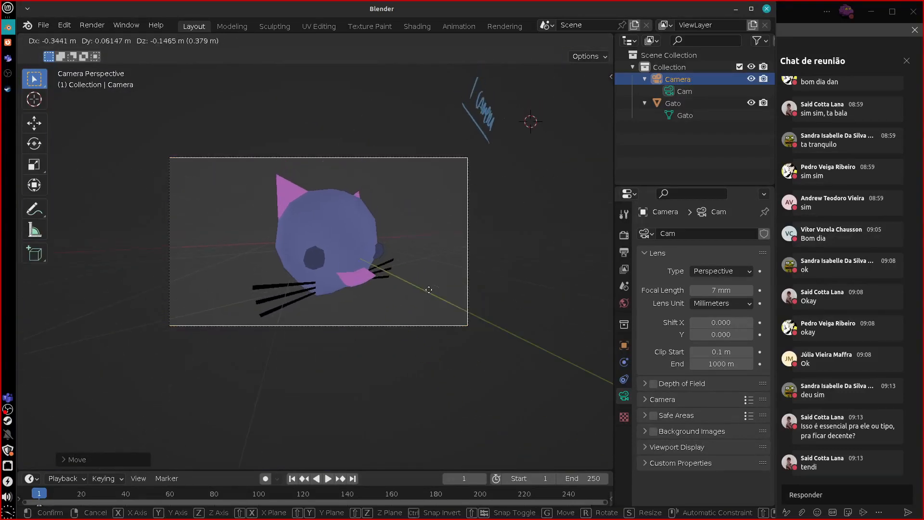
pyautogui.click(431, 294)
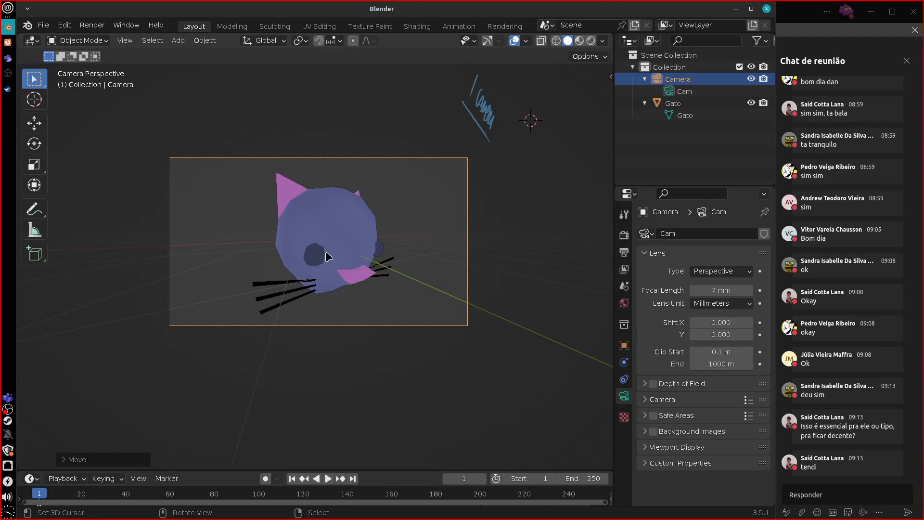
# Circle the cat's eyes, draw lines under the whiskers and across the ears, and erase these annotations.
pyautogui.click(382, 249)
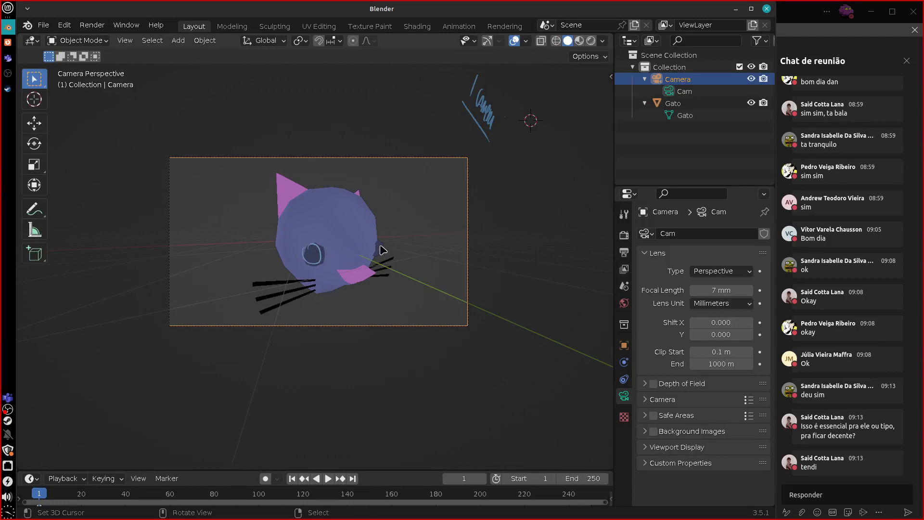
pyautogui.moveTo(263, 297); pyautogui.dragTo(393, 294)
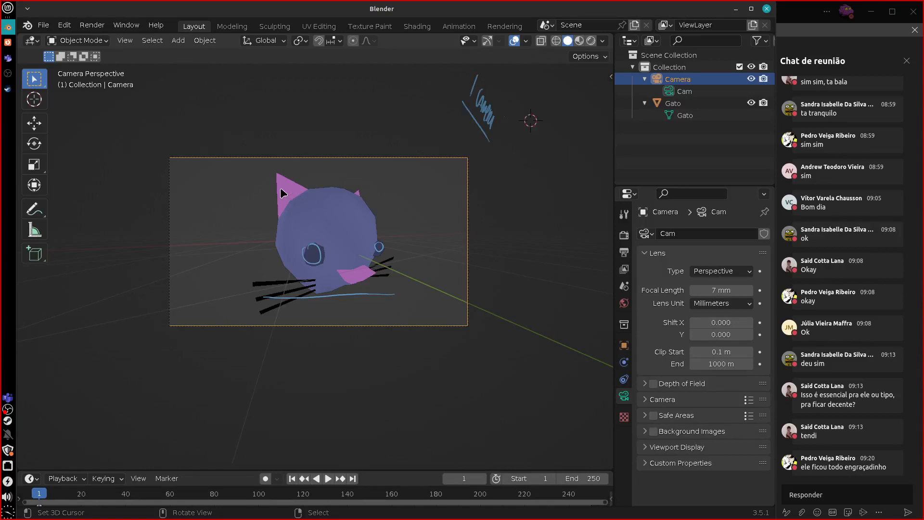
pyautogui.moveTo(264, 188); pyautogui.dragTo(410, 197)
pyautogui.moveTo(361, 291)
pyautogui.mouseDown(button='right')
pyautogui.moveTo(391, 247)
pyautogui.moveTo(377, 212)
pyautogui.moveTo(292, 187)
pyautogui.moveTo(402, 196)
pyautogui.mouseUp(button='right')
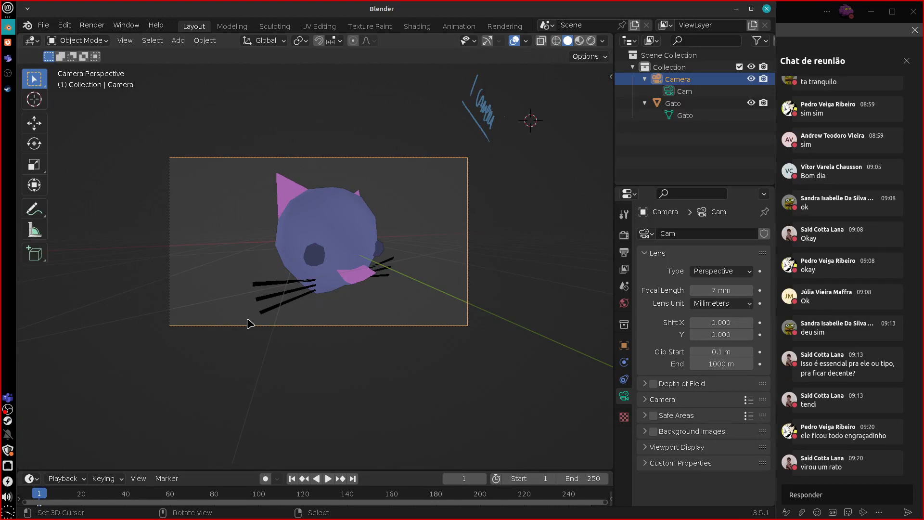
# Annotate outward arrows from both sides of the cat's head in the camera frame, and erase them.
pyautogui.moveTo(266, 237)
pyautogui.mouseDown()
pyautogui.moveTo(201, 239)
pyautogui.moveTo(209, 246)
pyautogui.mouseUp()
pyautogui.moveTo(377, 239); pyautogui.dragTo(459, 235)
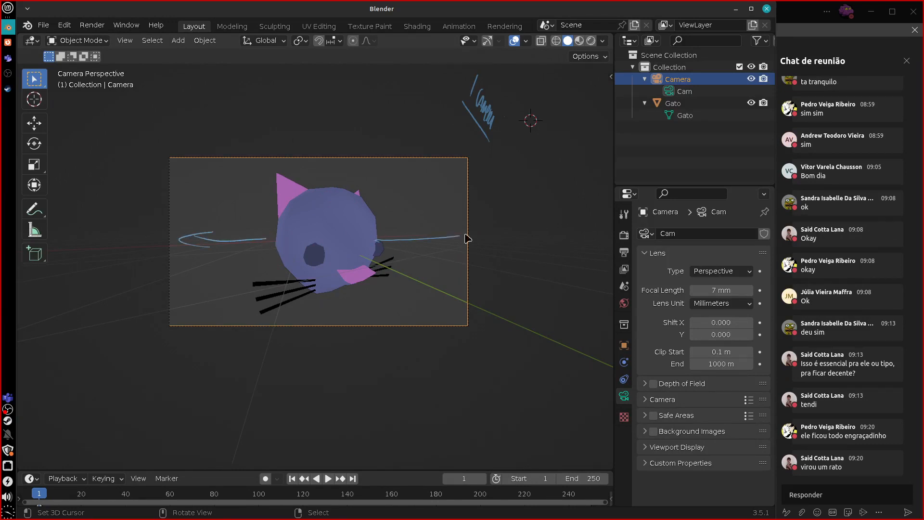
pyautogui.moveTo(186, 243); pyautogui.dragTo(500, 241, button='right')
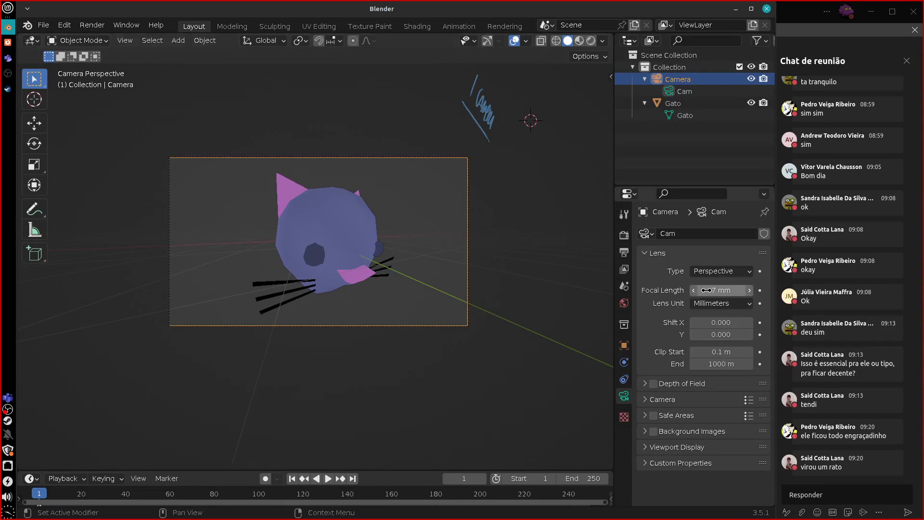
# Try a focal length of 11 mm on the camera, and set the focal length to 120 mm.
pyautogui.moveTo(706, 290); pyautogui.dragTo(709, 290)
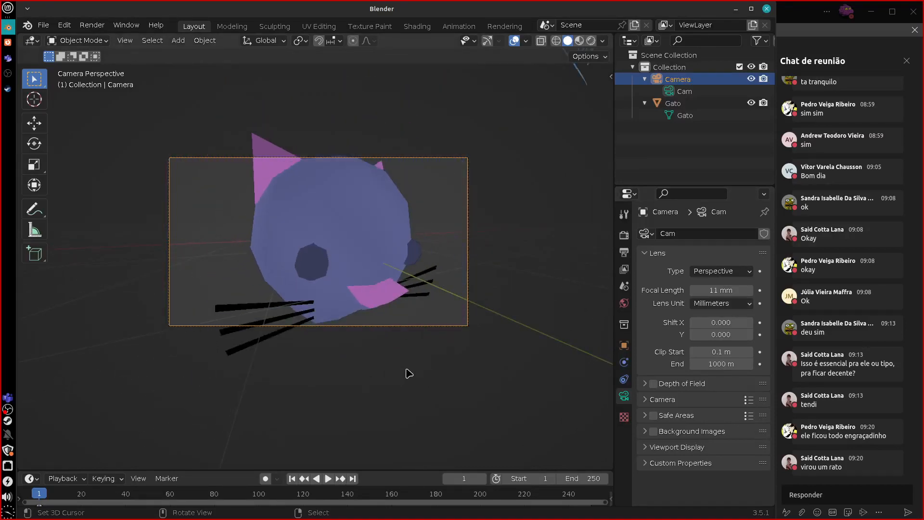
pyautogui.scroll(-1, 409, 374)
pyautogui.click(711, 290)
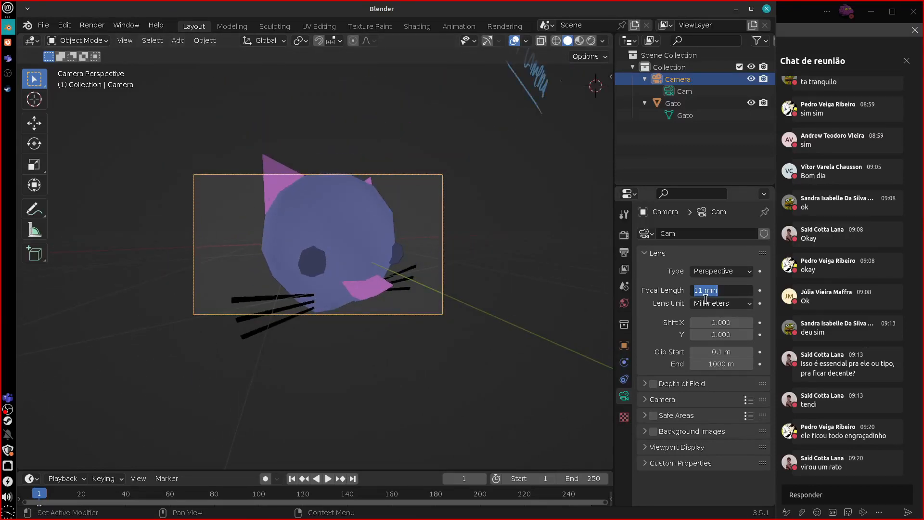
pyautogui.write('120')
pyautogui.press('Return')
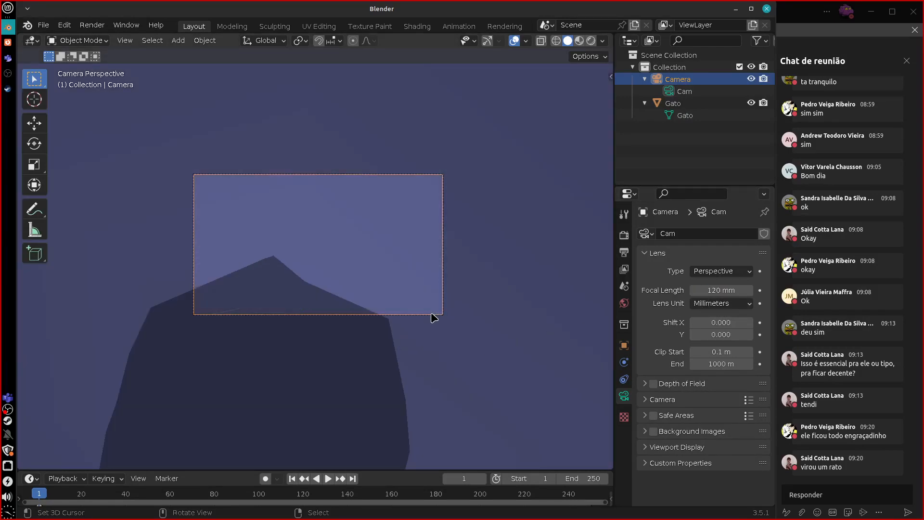
# Move the camera back from the cat in top view, and shift it in camera view to bring the face toward the frame.
pyautogui.press('KP_7')
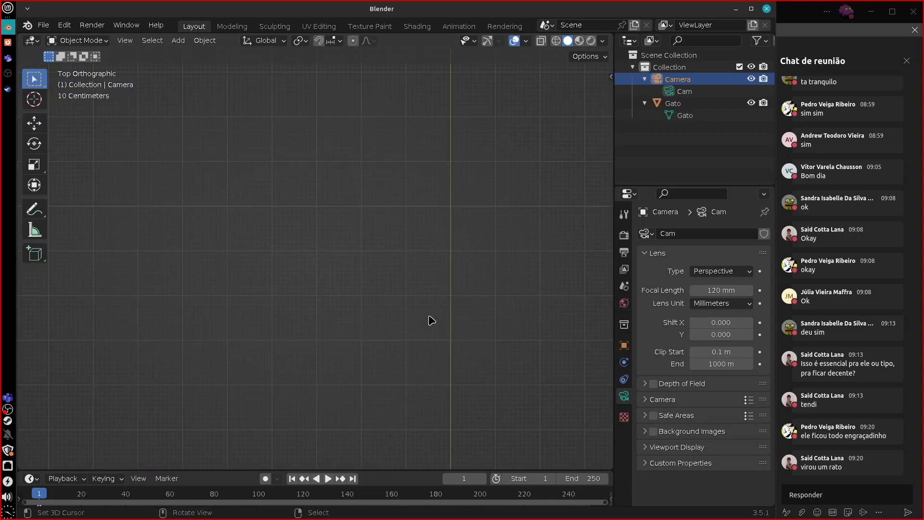
pyautogui.scroll(-8, 432, 320)
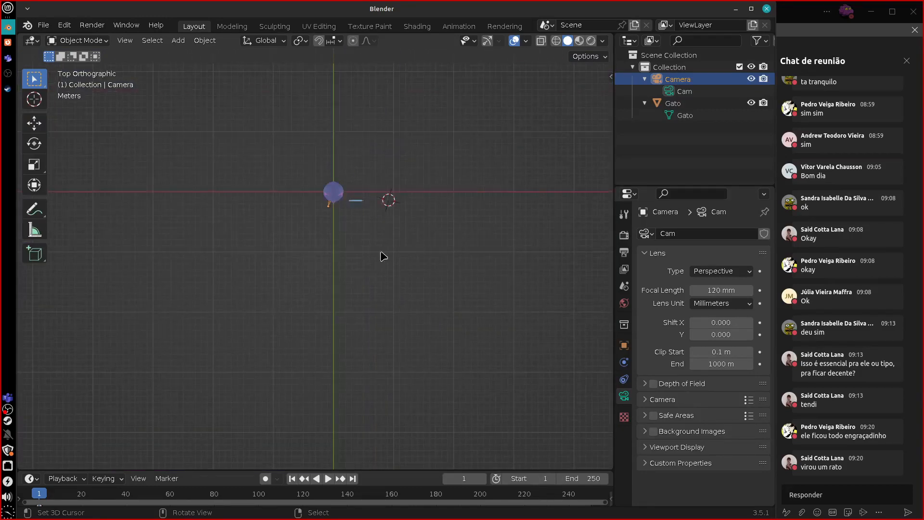
pyautogui.keyDown('shift'); pyautogui.moveTo(381, 255); pyautogui.dragTo(371, 317, button='middle'); pyautogui.keyUp('shift')
pyautogui.scroll(7, 363, 347)
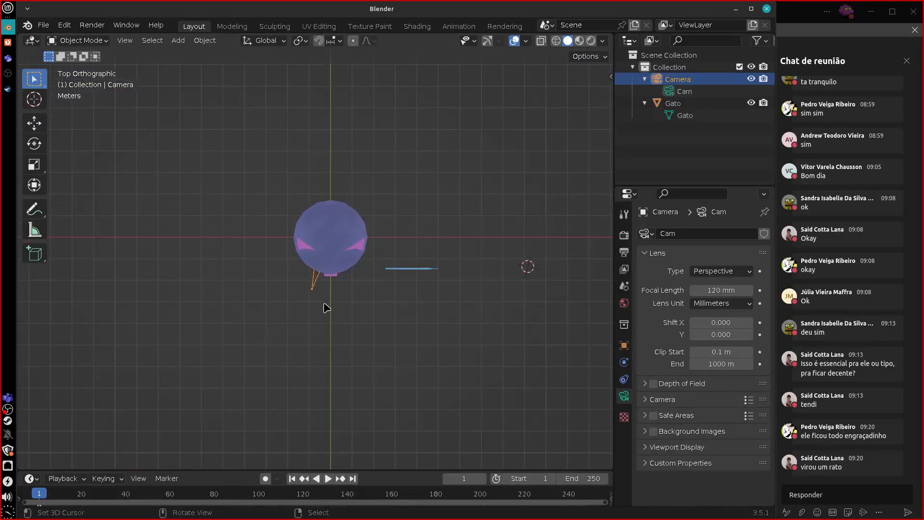
pyautogui.press('g')
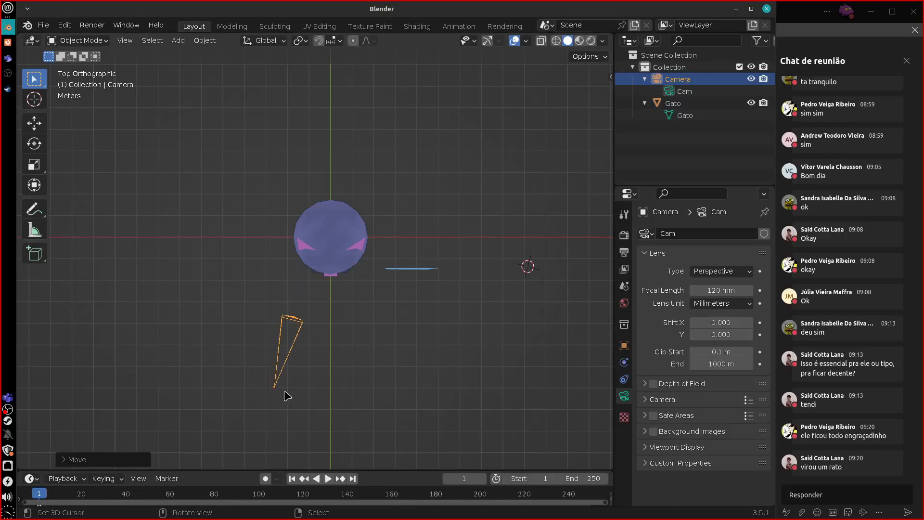
pyautogui.click(287, 394)
pyautogui.press('KP_0')
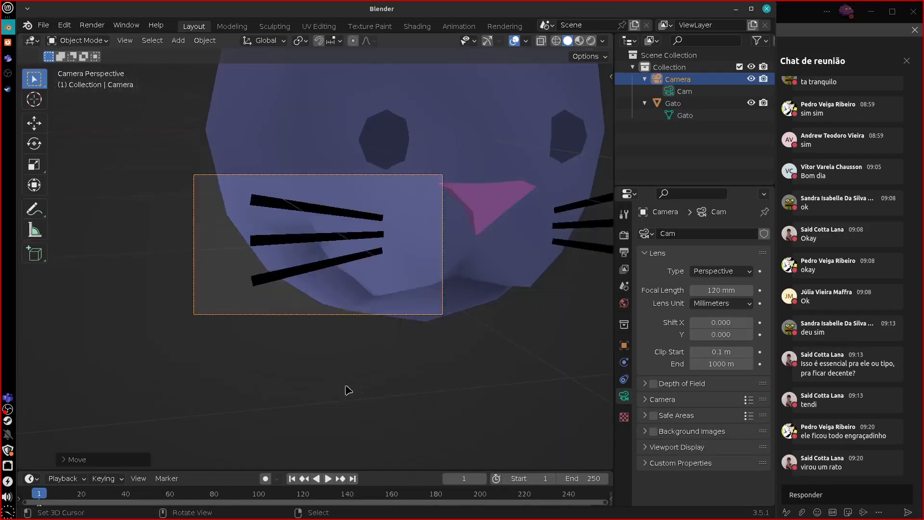
pyautogui.press('g')
pyautogui.click(399, 262)
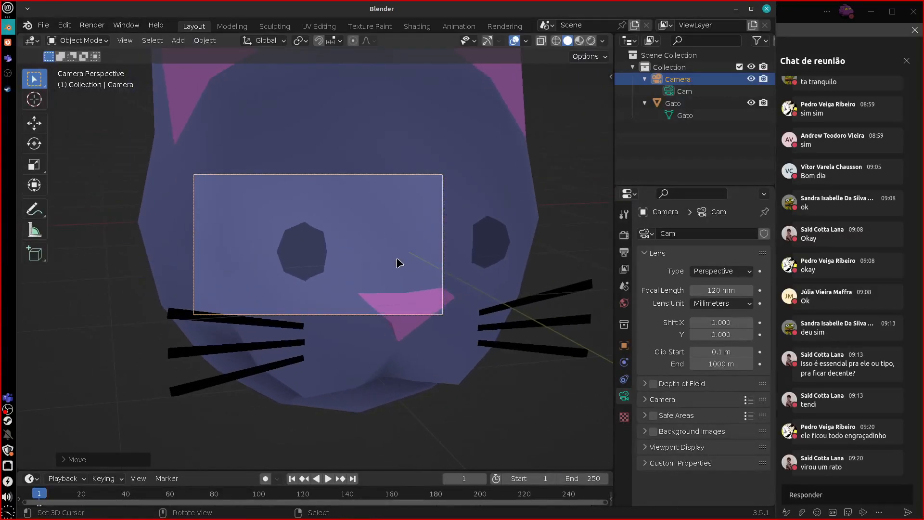
# Pull the camera back from the cat along its local Z axis in two moves, fitting more of the head in the frame.
pyautogui.press('g')
pyautogui.press('z')
pyautogui.press('z')
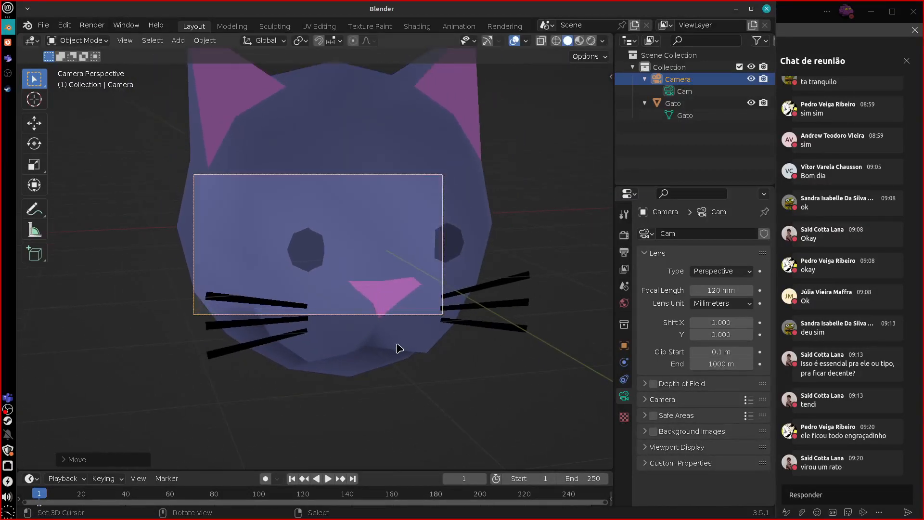
pyautogui.click(397, 342)
pyautogui.press('g')
pyautogui.press('z')
pyautogui.press('z')
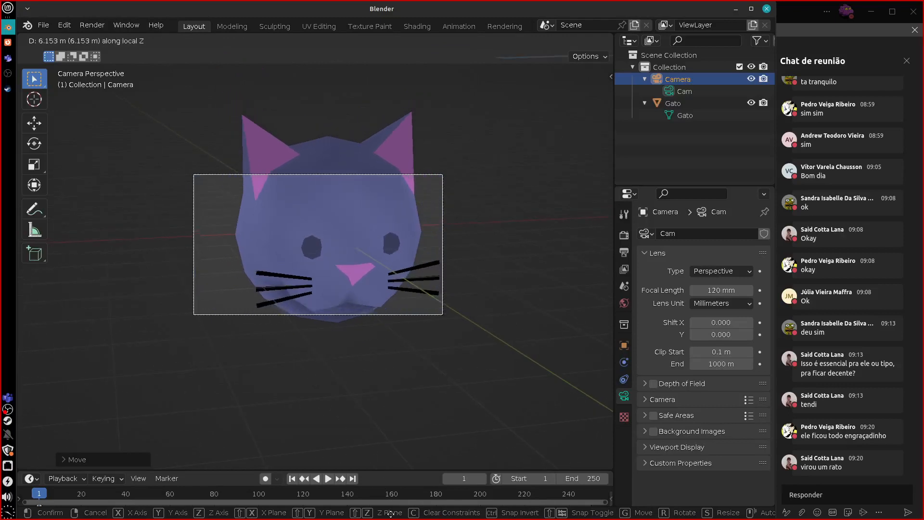
pyautogui.click(377, 454)
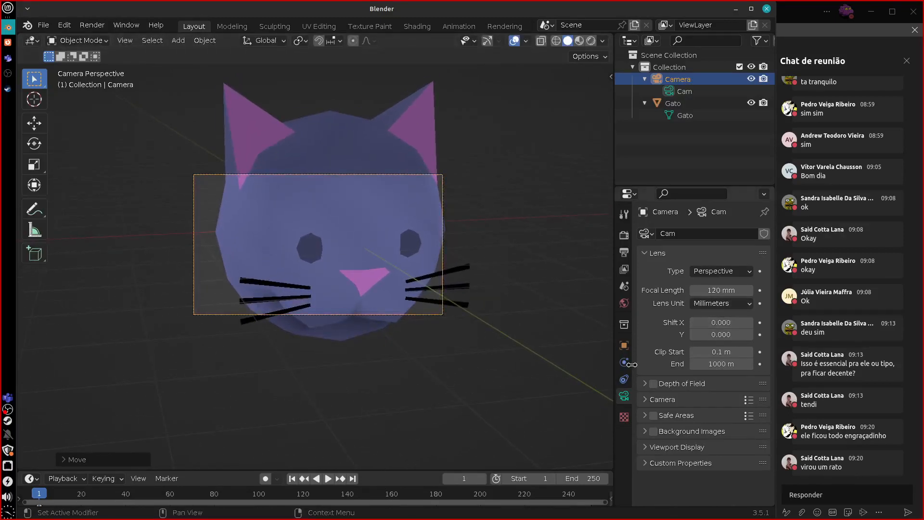
# Set the camera's location to Y -12.872 m and Z 2.2491 m, and move it in top view to about X -5.67 m, Y -18.14 m.
pyautogui.click(623, 346)
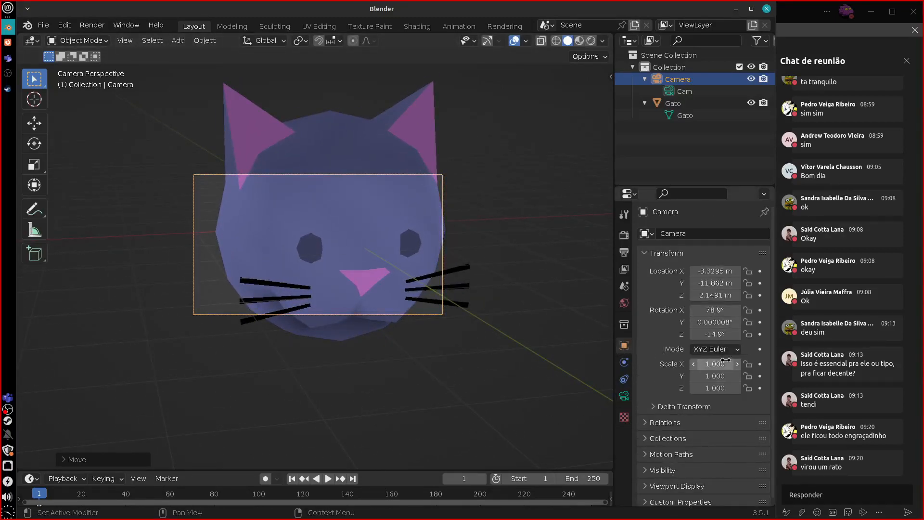
pyautogui.moveTo(719, 295)
pyautogui.mouseDown()
pyautogui.moveTo(746, 295)
pyautogui.moveTo(714, 285)
pyautogui.mouseUp()
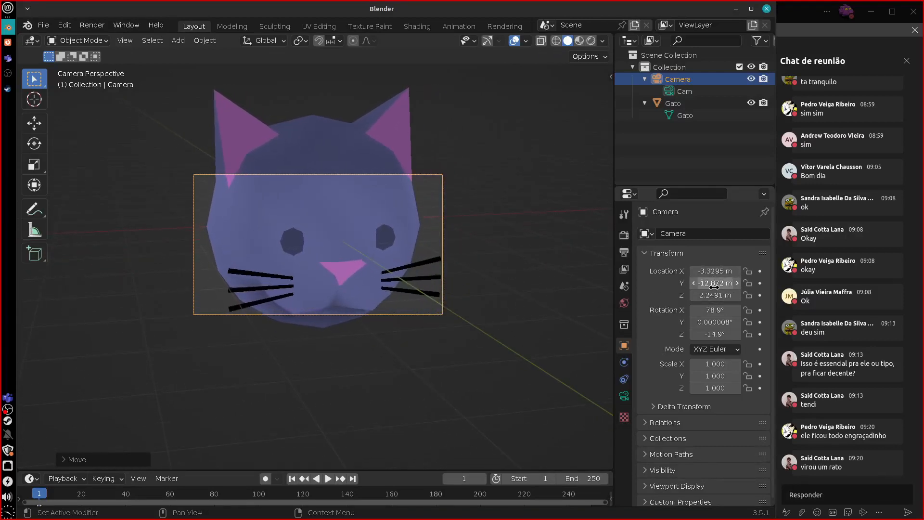
pyautogui.press('KP_7')
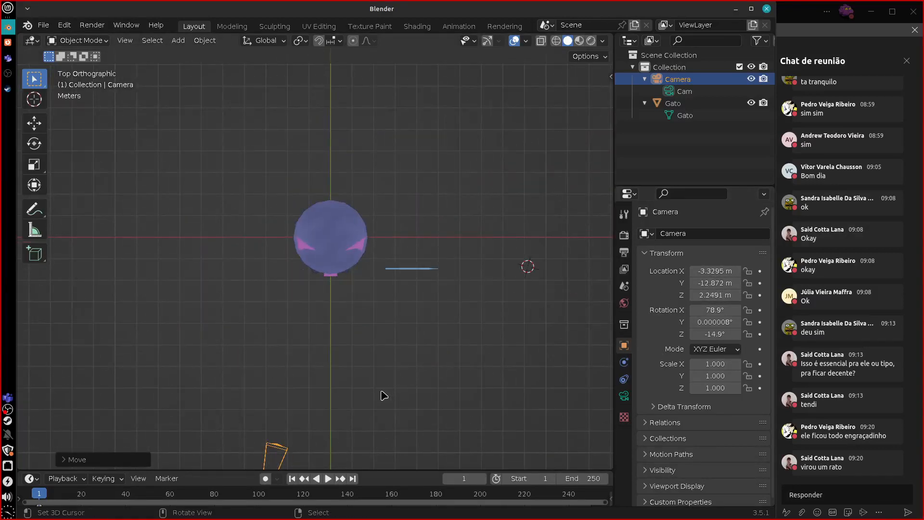
pyautogui.press('g')
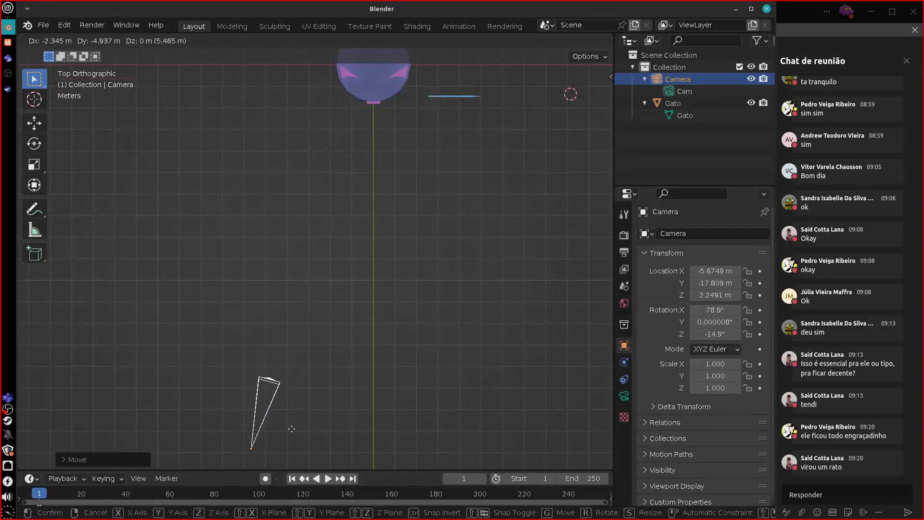
pyautogui.click(320, 407)
# Look through the camera and shift it to about X -5.02 m, Y -18.03 m, Z 3.68 m to recentre the cat.
pyautogui.press('KP_0')
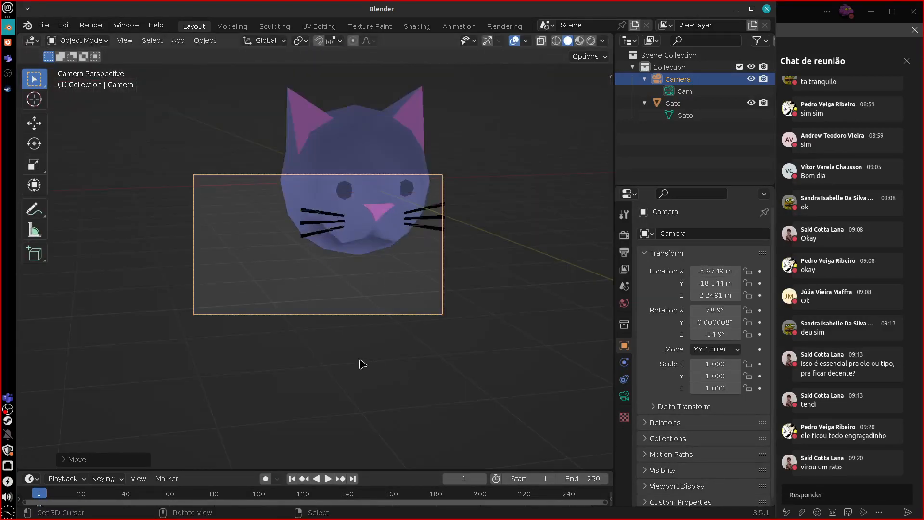
pyautogui.press('g')
pyautogui.click(445, 146)
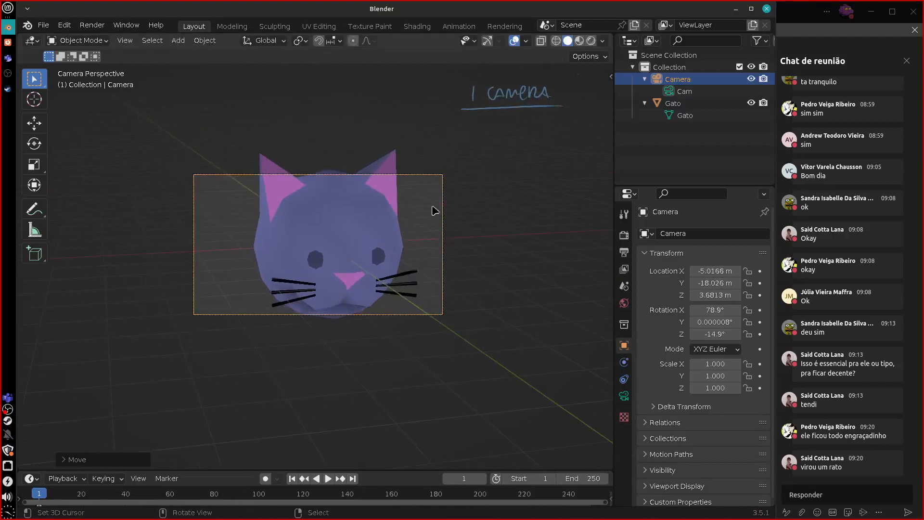
# Pull the camera back along its local Z axis, and shift it to about X -6.51 m, Y -23.95 m, Z 5.04 m.
pyautogui.press('g')
pyautogui.press('z')
pyautogui.press('z')
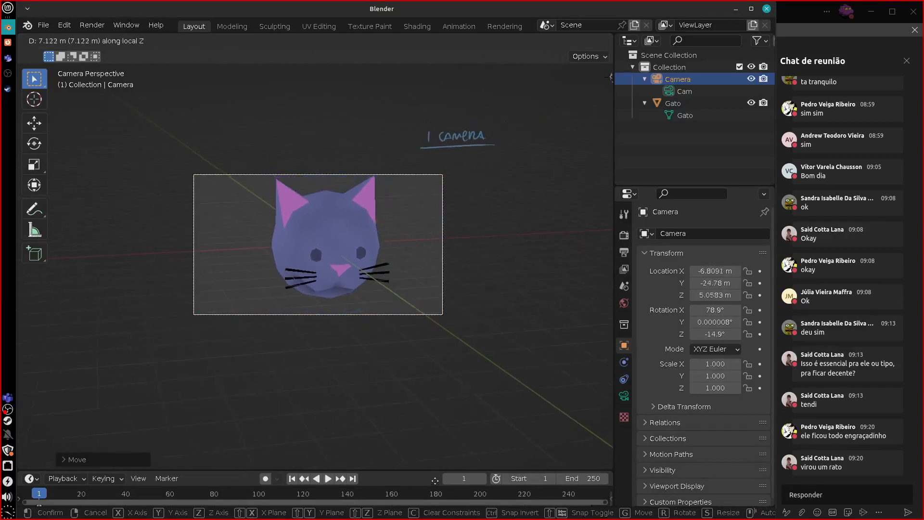
pyautogui.click(439, 471)
pyautogui.press('g')
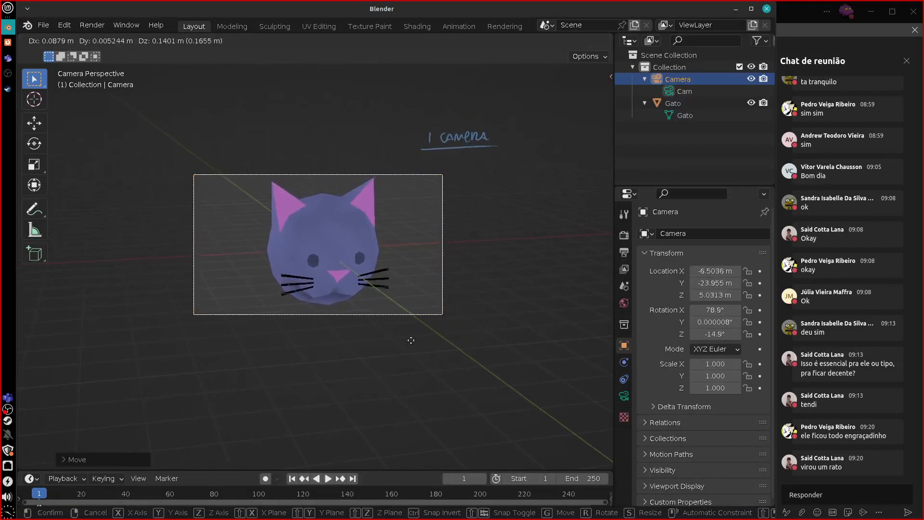
pyautogui.click(409, 343)
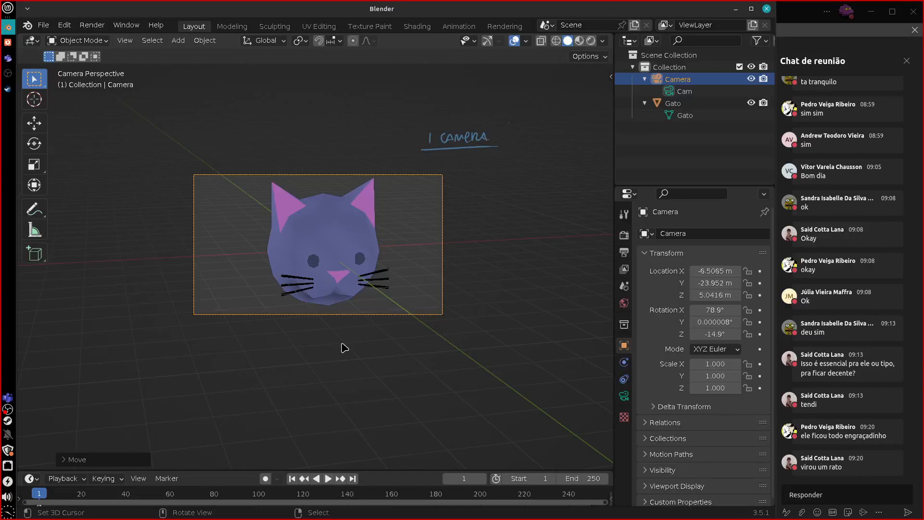
# Mark the eyes and draw guide lines below the whiskers and across the ears on the 120 mm view, erasing all the strokes.
pyautogui.press('d')
pyautogui.moveTo(311, 255)
pyautogui.mouseDown()
pyautogui.moveTo(313, 269)
pyautogui.moveTo(313, 256)
pyautogui.mouseUp()
pyautogui.moveTo(358, 254); pyautogui.dragTo(360, 254)
pyautogui.moveTo(316, 270)
pyautogui.mouseDown(button='right')
pyautogui.moveTo(294, 276)
pyautogui.moveTo(377, 263)
pyautogui.mouseUp(button='right')
pyautogui.moveTo(276, 308); pyautogui.dragTo(398, 292)
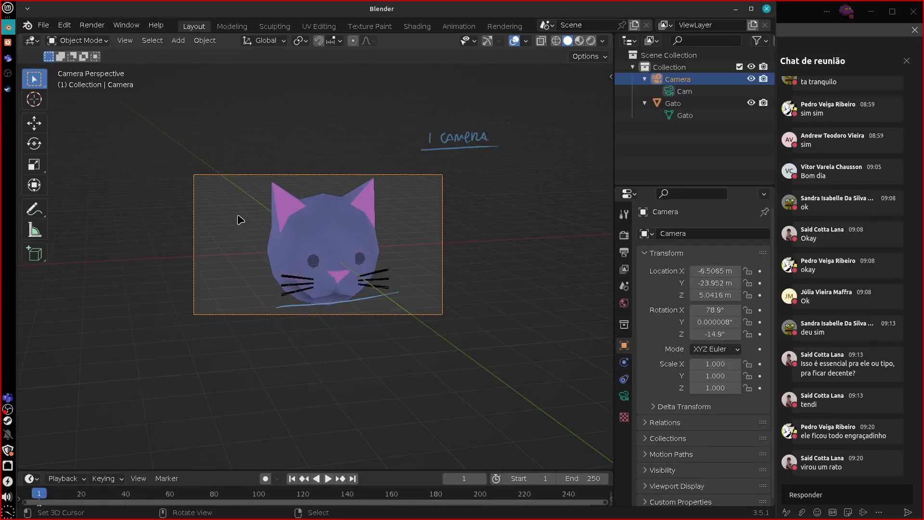
pyautogui.moveTo(246, 213); pyautogui.dragTo(406, 195)
pyautogui.moveTo(324, 316)
pyautogui.mouseDown(button='right')
pyautogui.moveTo(222, 232)
pyautogui.moveTo(337, 305)
pyautogui.moveTo(261, 254)
pyautogui.mouseUp(button='right')
# Try focal lengths of 122 mm and 104 mm on the camera, and reduce the focal length to 58 mm.
pyautogui.click(624, 395)
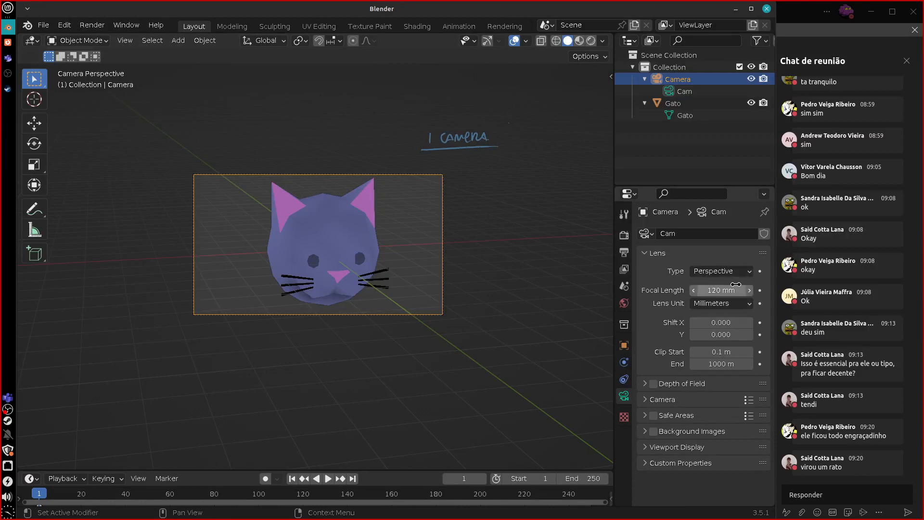
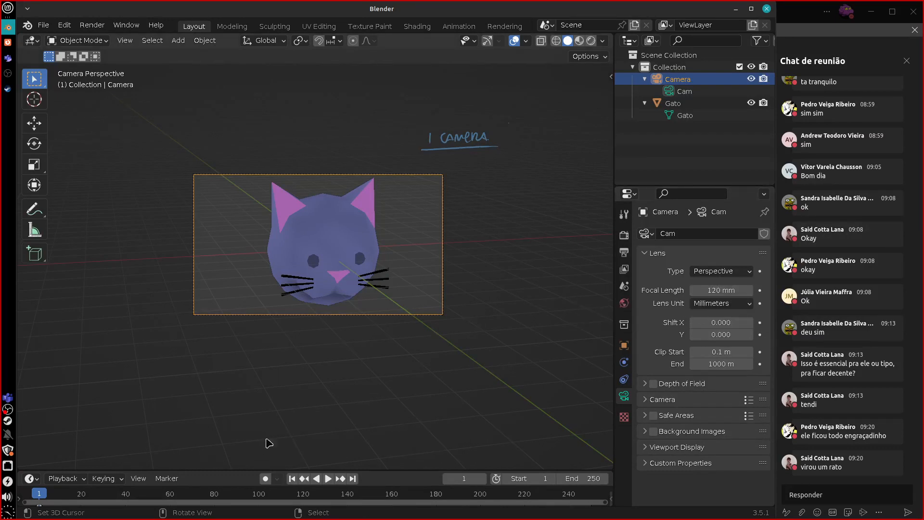
pyautogui.doubleClick(701, 292)
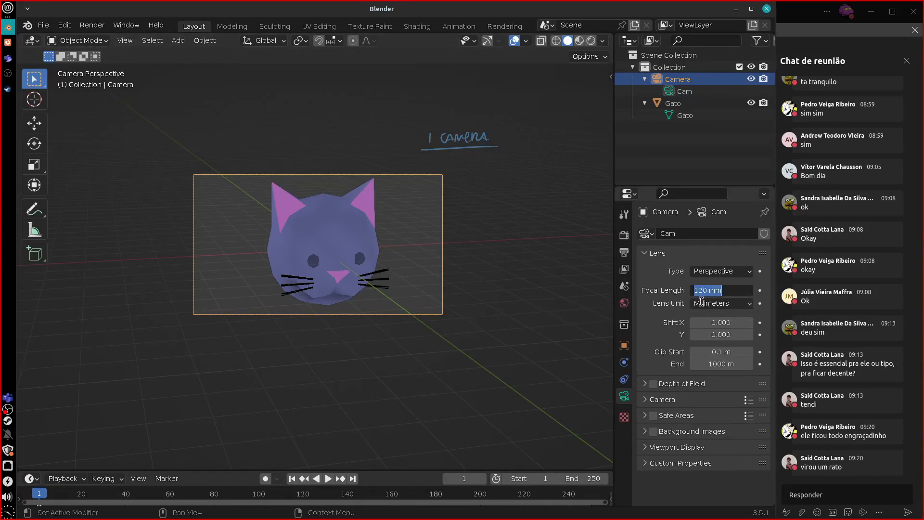
pyautogui.click(575, 324)
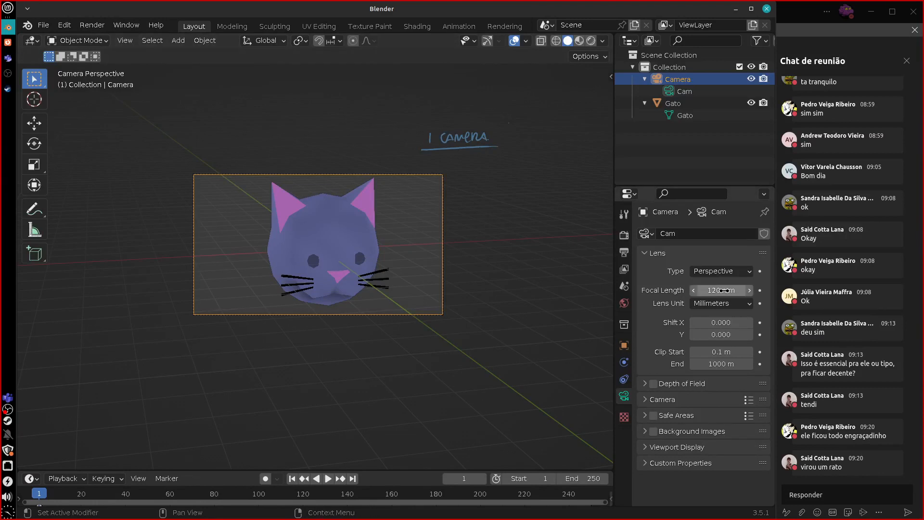
pyautogui.moveTo(726, 291)
pyautogui.mouseDown()
pyautogui.moveTo(643, 302)
pyautogui.moveTo(753, 292)
pyautogui.moveTo(641, 309)
pyautogui.moveTo(712, 290)
pyautogui.mouseUp()
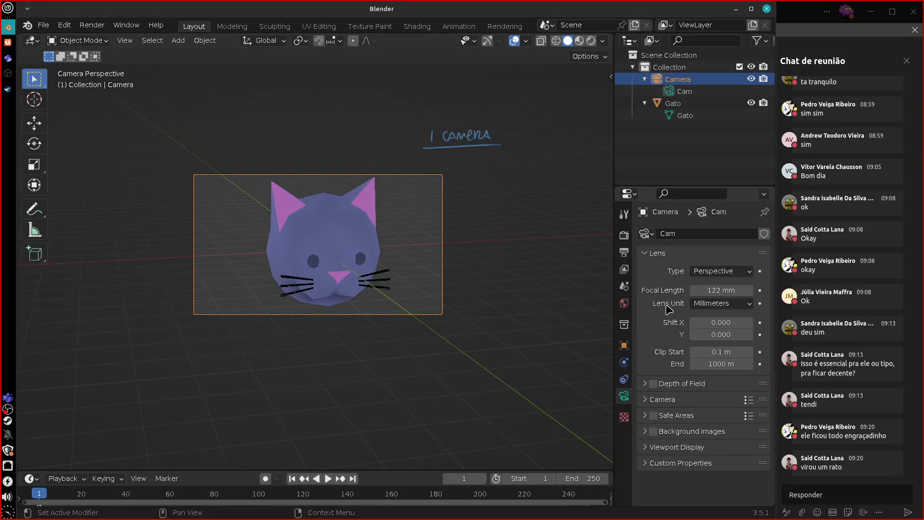
pyautogui.moveTo(697, 290)
pyautogui.mouseDown()
pyautogui.moveTo(683, 295)
pyautogui.moveTo(746, 289)
pyautogui.moveTo(664, 295)
pyautogui.moveTo(724, 293)
pyautogui.moveTo(700, 290)
pyautogui.mouseUp()
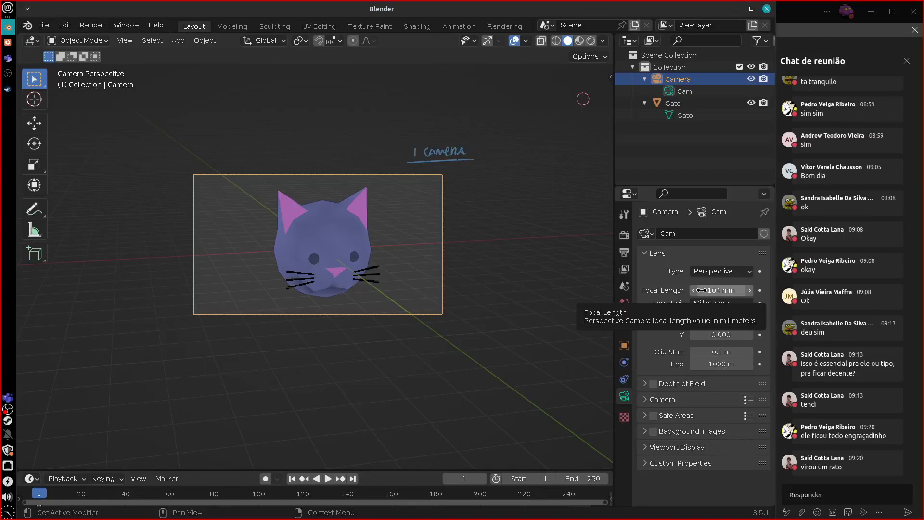
pyautogui.moveTo(701, 290)
pyautogui.mouseDown()
pyautogui.moveTo(683, 292)
pyautogui.moveTo(714, 290)
pyautogui.moveTo(692, 296)
pyautogui.mouseUp()
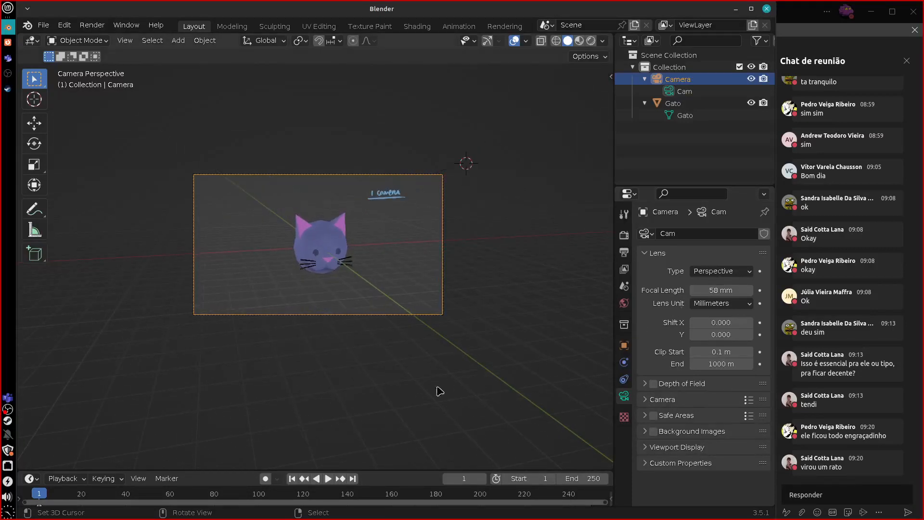
pyautogui.press('g')
pyautogui.press('z')
pyautogui.press('z')
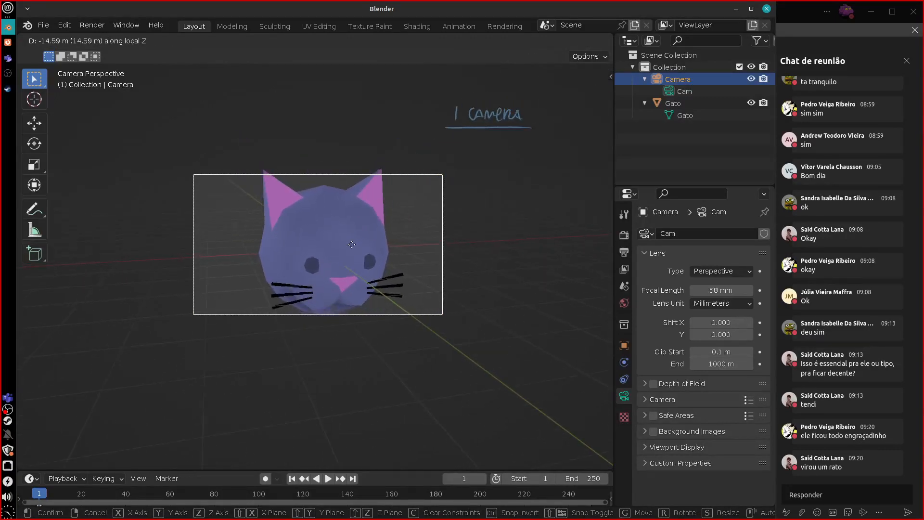
pyautogui.click(370, 318)
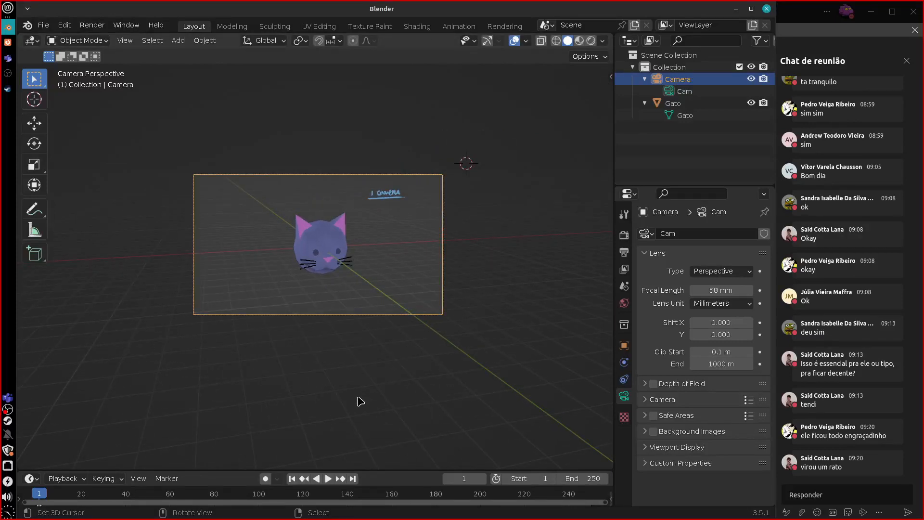
# Set the camera's focal length to 80 mm and move it about 8.5 m closer to the cat along its local Z axis.
pyautogui.moveTo(712, 291)
pyautogui.mouseDown()
pyautogui.moveTo(750, 290)
pyautogui.moveTo(717, 291)
pyautogui.mouseUp()
pyautogui.click(717, 291)
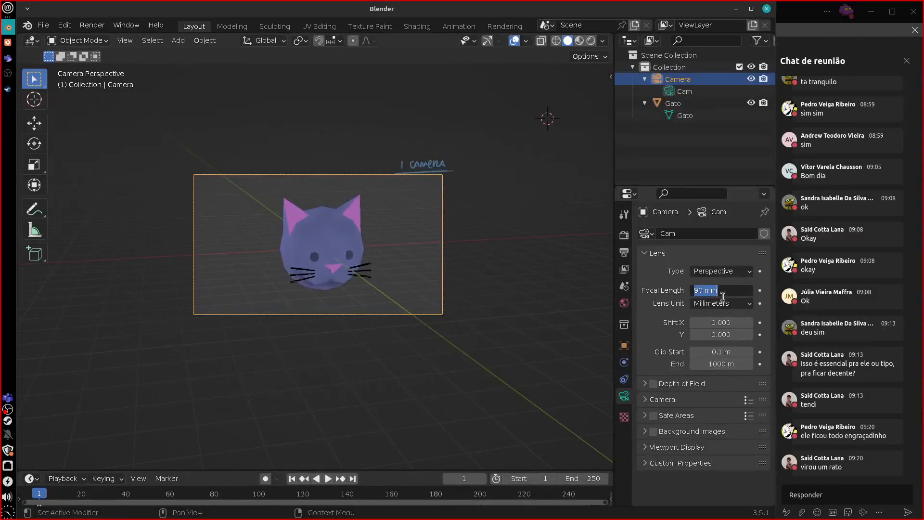
pyautogui.write('80')
pyautogui.press('Return')
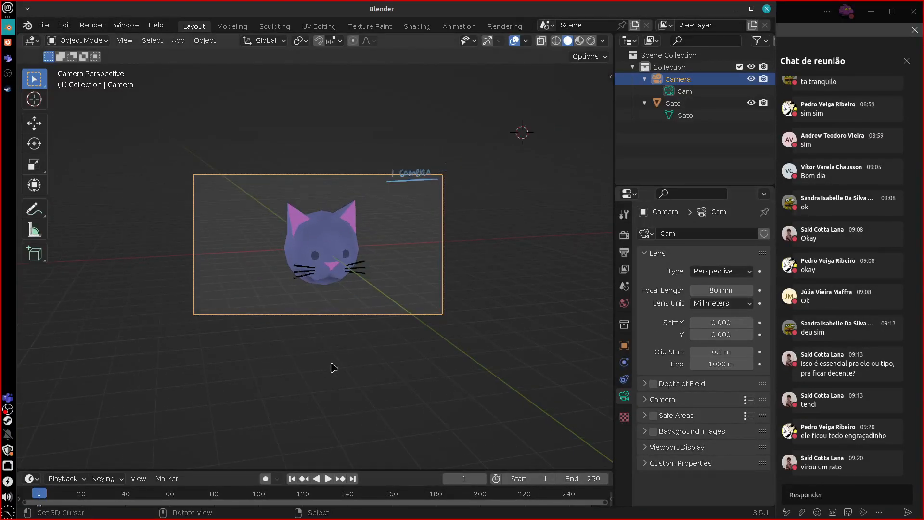
pyautogui.press('g')
pyautogui.press('z')
pyautogui.press('z')
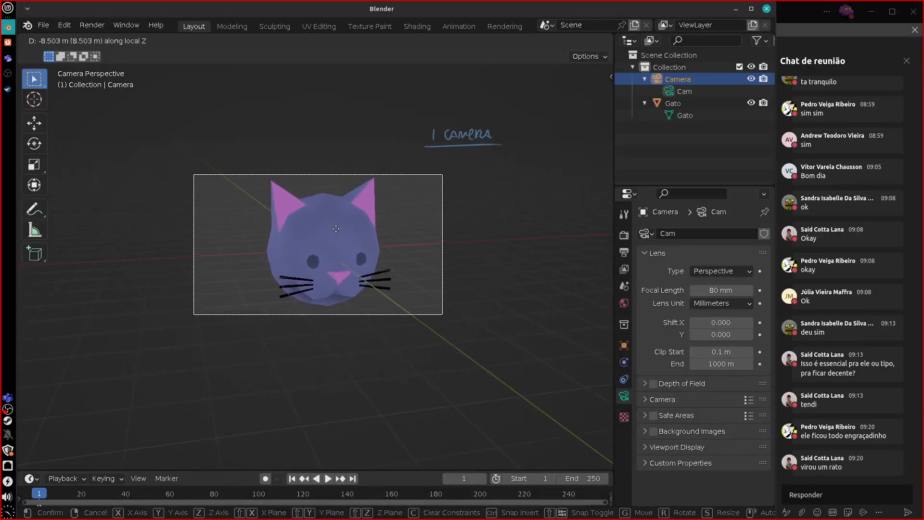
pyautogui.click(408, 454)
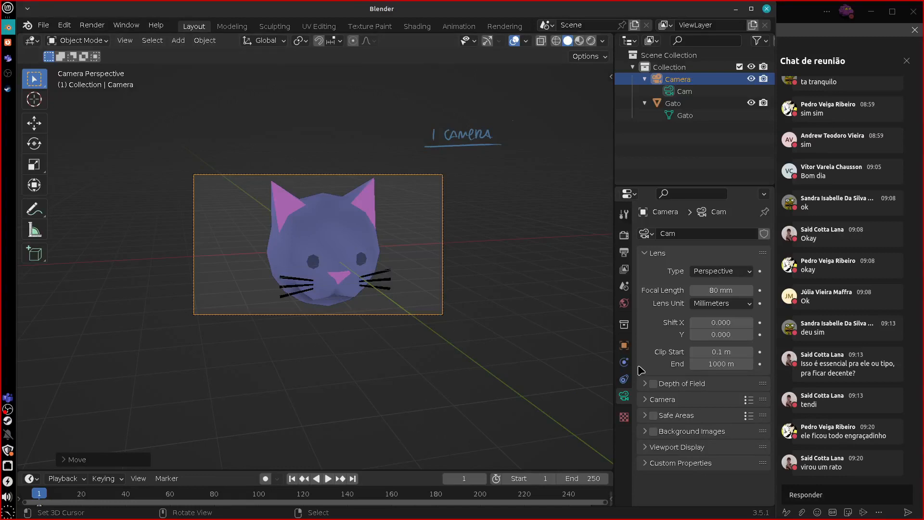
# Try depth of field on the camera in rendered shading with F-Stop values of 0.1 and 0.5, and disable depth of field.
pyautogui.click(645, 253)
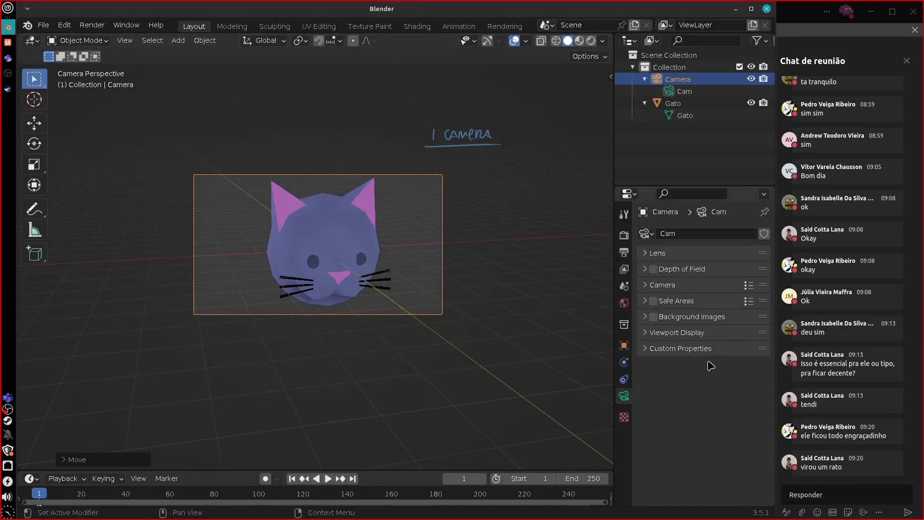
pyautogui.click(648, 270)
pyautogui.click(653, 269)
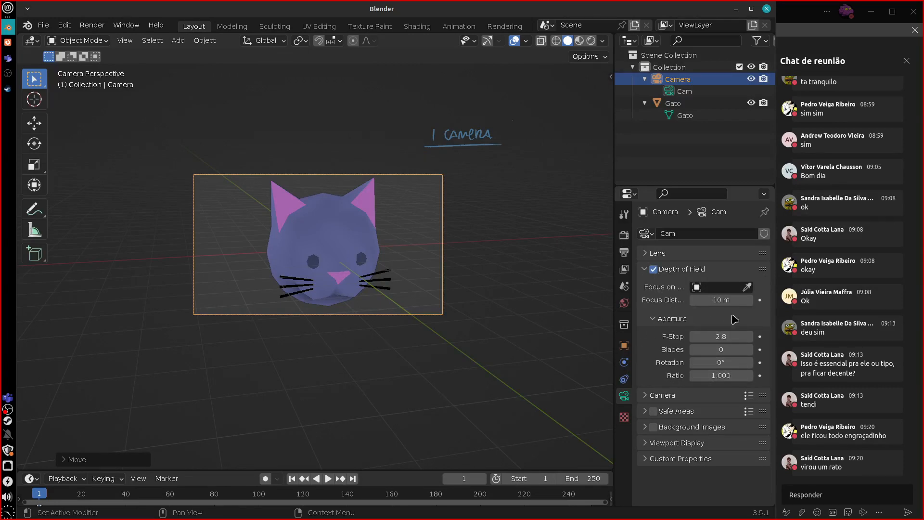
pyautogui.moveTo(727, 336)
pyautogui.mouseDown()
pyautogui.moveTo(676, 343)
pyautogui.moveTo(854, 339)
pyautogui.moveTo(621, 364)
pyautogui.moveTo(522, 385)
pyautogui.mouseUp()
pyautogui.click(590, 43)
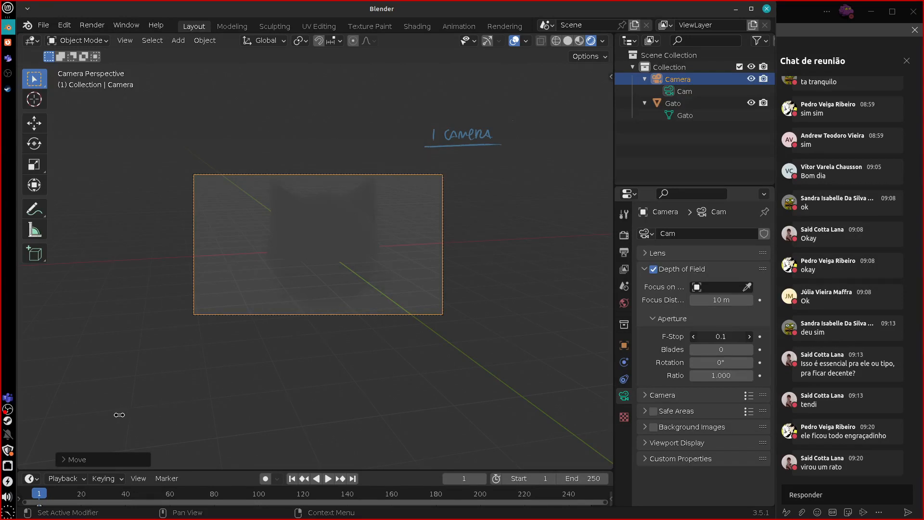
pyautogui.moveTo(117, 414); pyautogui.dragTo(146, 401)
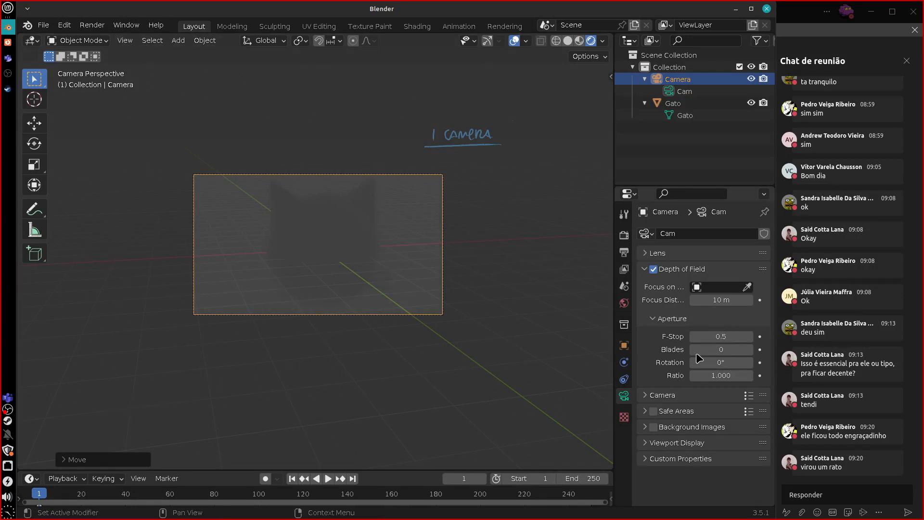
pyautogui.moveTo(726, 339); pyautogui.dragTo(735, 338)
pyautogui.click(652, 269)
pyautogui.click(645, 269)
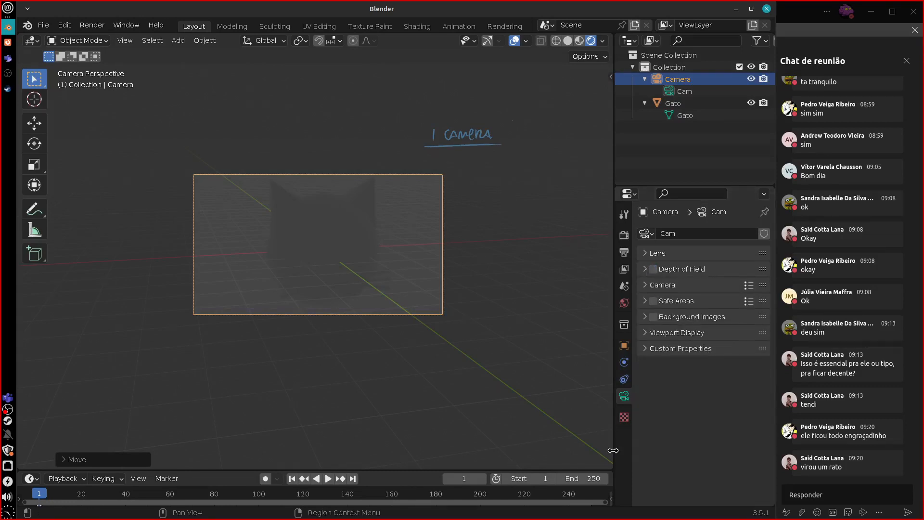
# Try a passepartout opacity of 0.913 around the camera frame and restore it to 0.5.
pyautogui.click(646, 332)
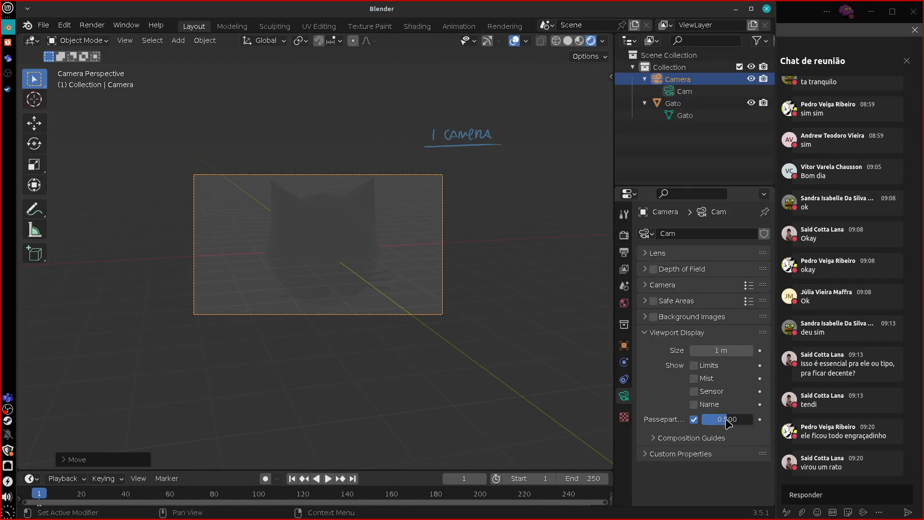
pyautogui.moveTo(728, 423); pyautogui.dragTo(752, 423)
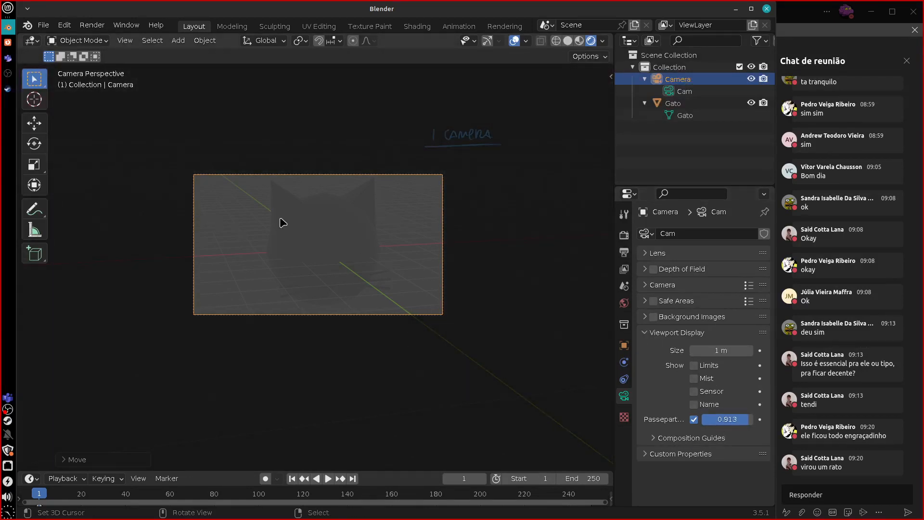
pyautogui.scroll(3, 366, 400)
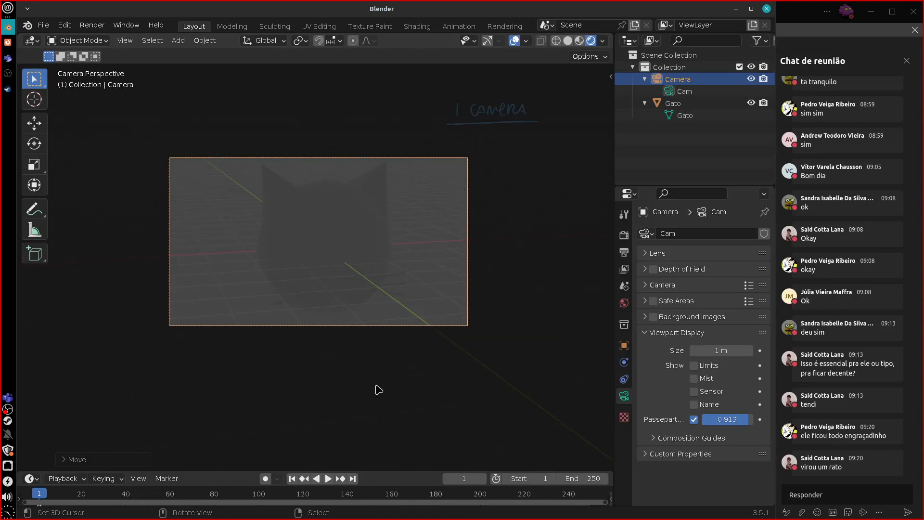
pyautogui.moveTo(743, 422); pyautogui.dragTo(719, 435)
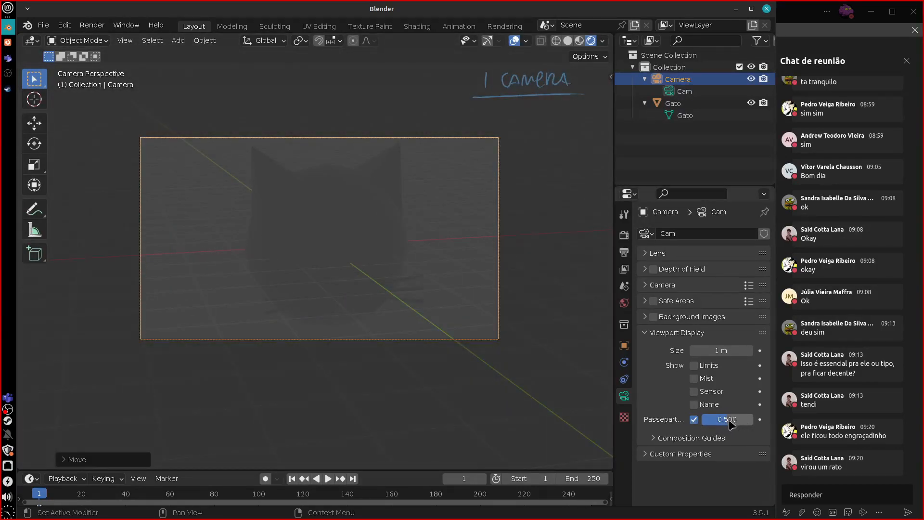
pyautogui.click(647, 334)
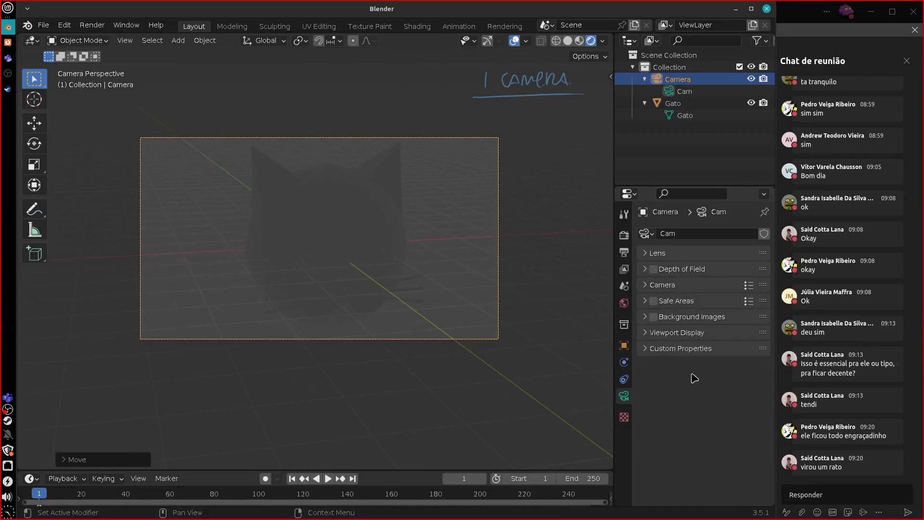
# Try shifting the camera lens in X and Y, and reset both shift values to 0.
pyautogui.click(650, 253)
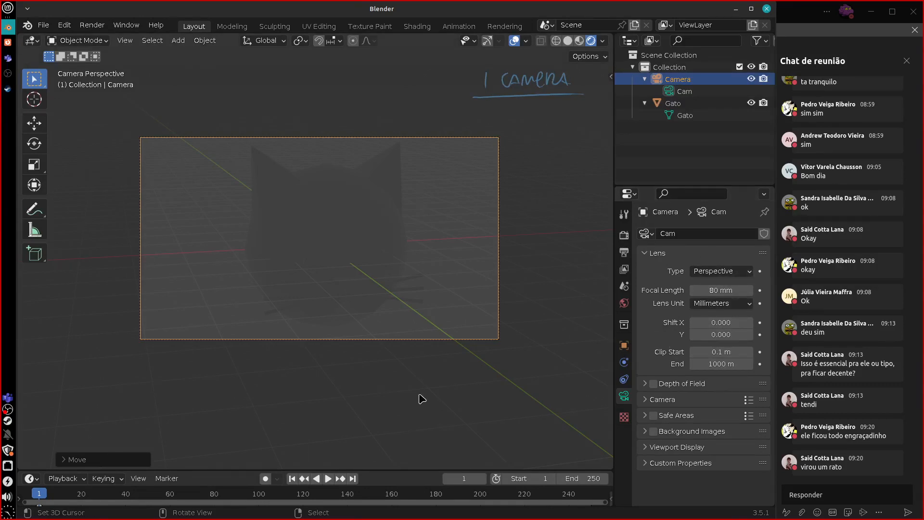
pyautogui.moveTo(718, 322); pyautogui.dragTo(724, 335)
pyautogui.click(723, 323)
pyautogui.write('0')
pyautogui.press('Return')
pyautogui.click(726, 335)
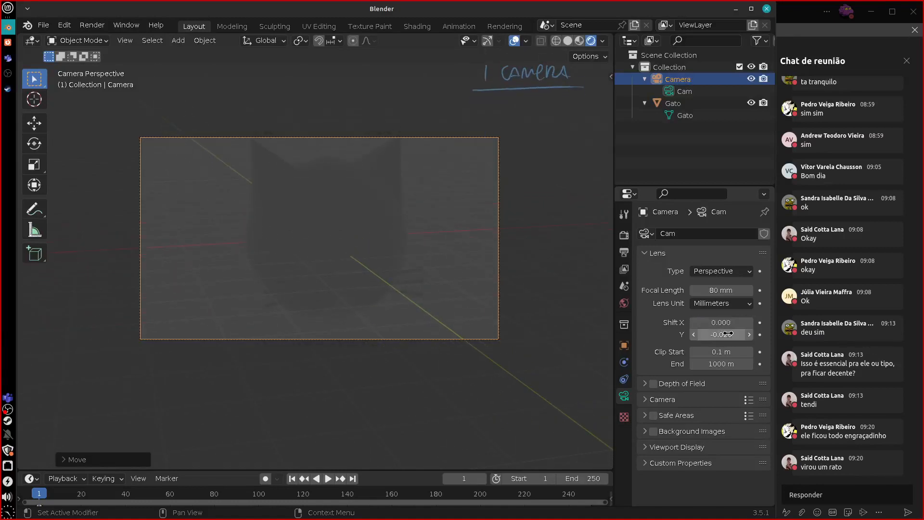
pyautogui.write('0')
pyautogui.press('Return')
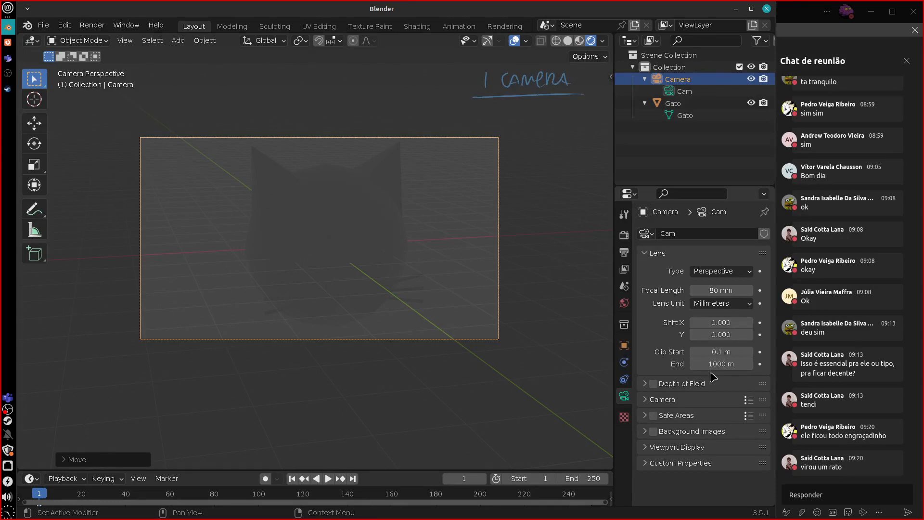
# Try camera clip end distances of 860 m, 1 m and 14.7 m, checking in solid shading, and restore the clip end to 1000 m.
pyautogui.moveTo(712, 364); pyautogui.dragTo(641, 370)
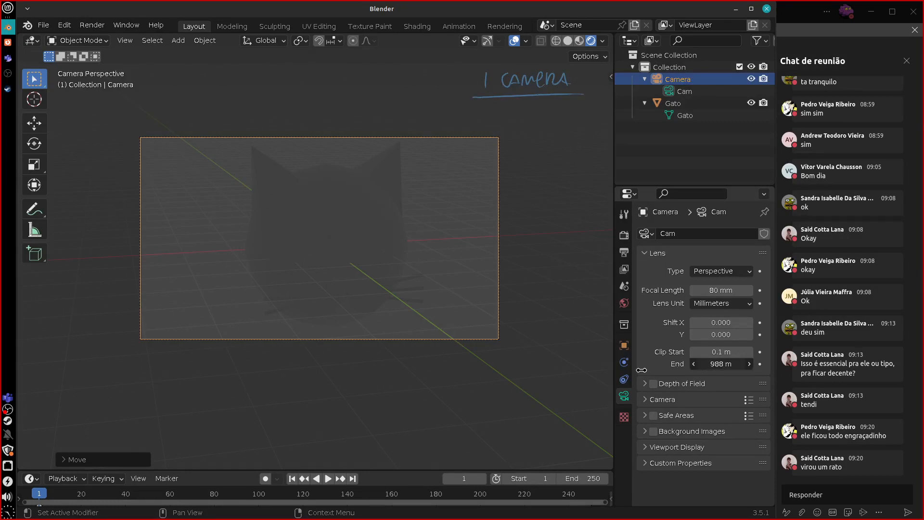
pyautogui.moveTo(238, 397); pyautogui.dragTo(67, 380)
pyautogui.click(716, 364)
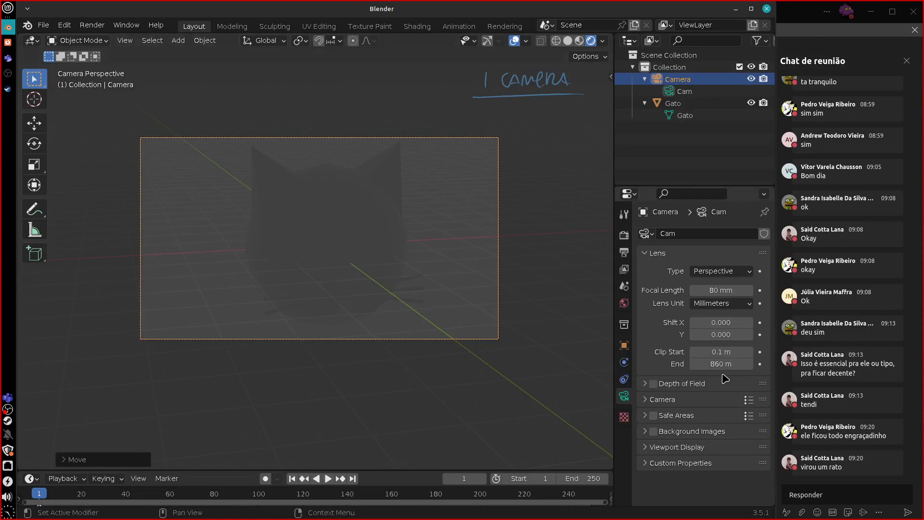
pyautogui.write('6.4')
pyautogui.press('Return')
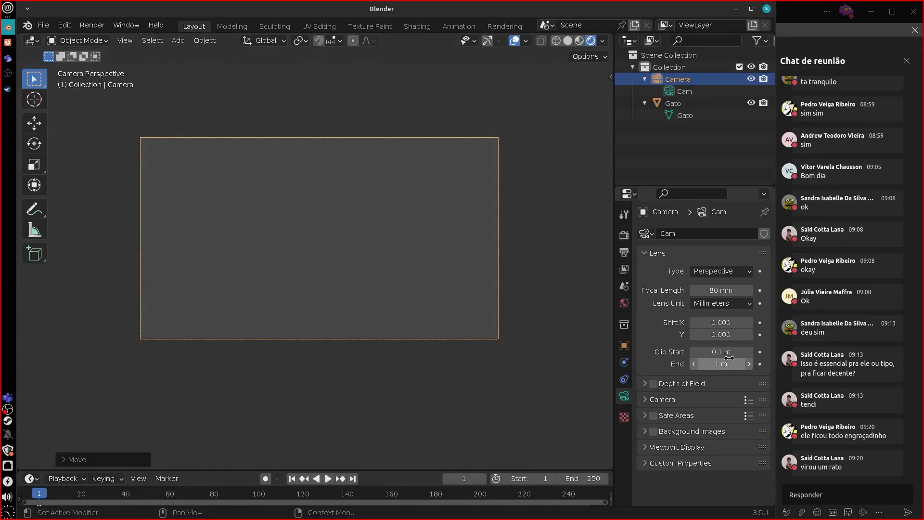
pyautogui.moveTo(741, 364); pyautogui.dragTo(778, 366)
pyautogui.click(568, 41)
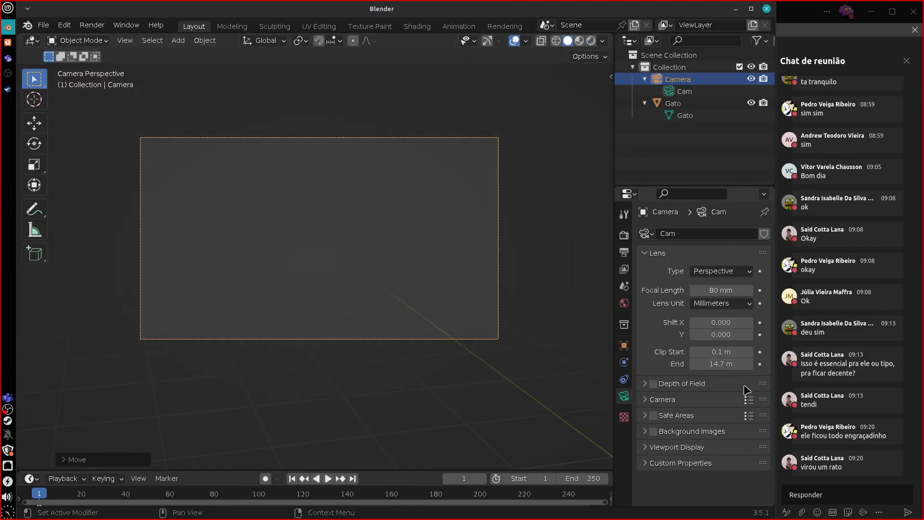
pyautogui.moveTo(714, 365)
pyautogui.mouseDown()
pyautogui.moveTo(733, 365)
pyautogui.moveTo(710, 368)
pyautogui.moveTo(725, 368)
pyautogui.mouseUp()
pyautogui.click(728, 369)
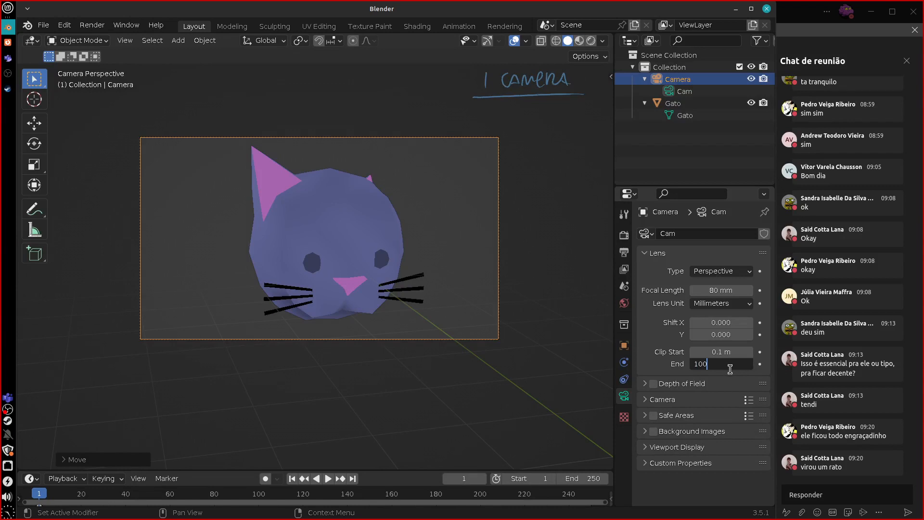
pyautogui.write('1000')
pyautogui.press('Return')
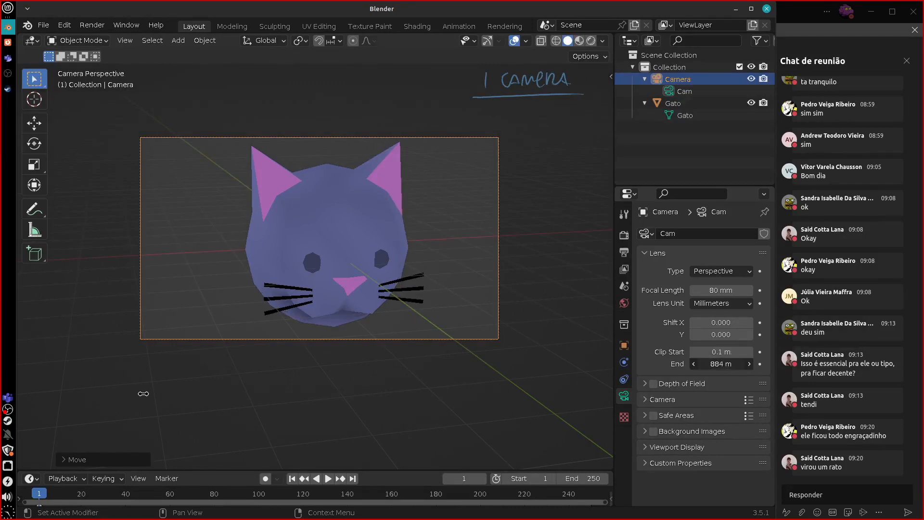
# Set the camera's clip end to 100 m and its clip start to 0.001 m.
pyautogui.click(718, 365)
pyautogui.write('100')
pyautogui.press('Return')
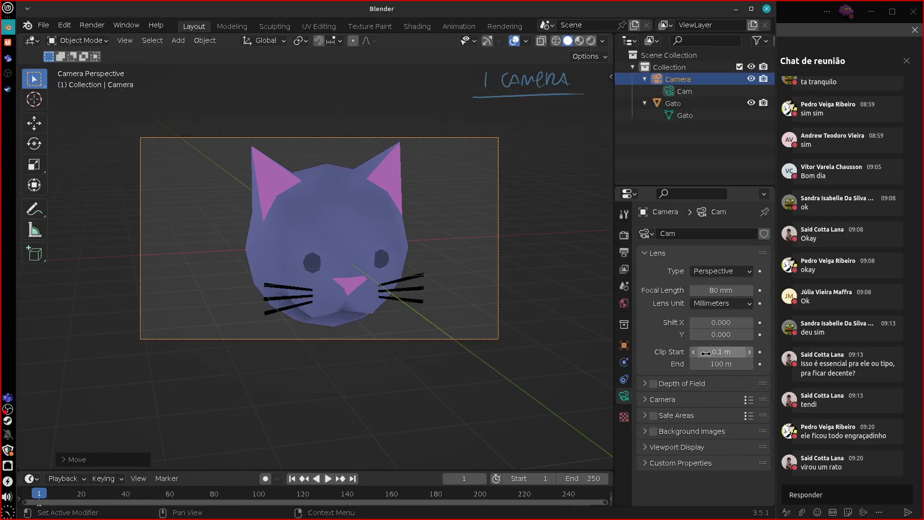
pyautogui.moveTo(711, 351); pyautogui.dragTo(639, 368)
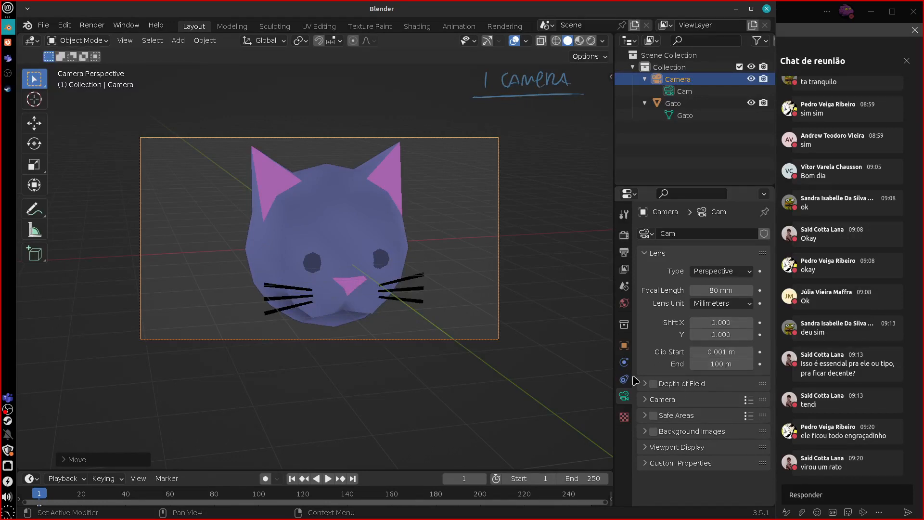
pyautogui.click(654, 253)
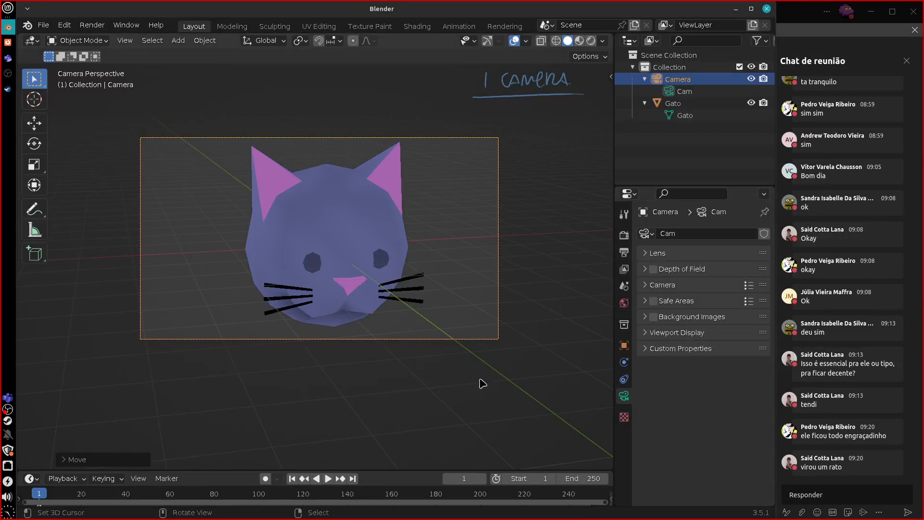
# Switch to rendered shading and replace the "1 camera" note with a handwritten "Camera" beside the camera frame.
pyautogui.keyDown('shift'); pyautogui.moveTo(512, 382); pyautogui.dragTo(447, 408, button='middle'); pyautogui.keyUp('shift')
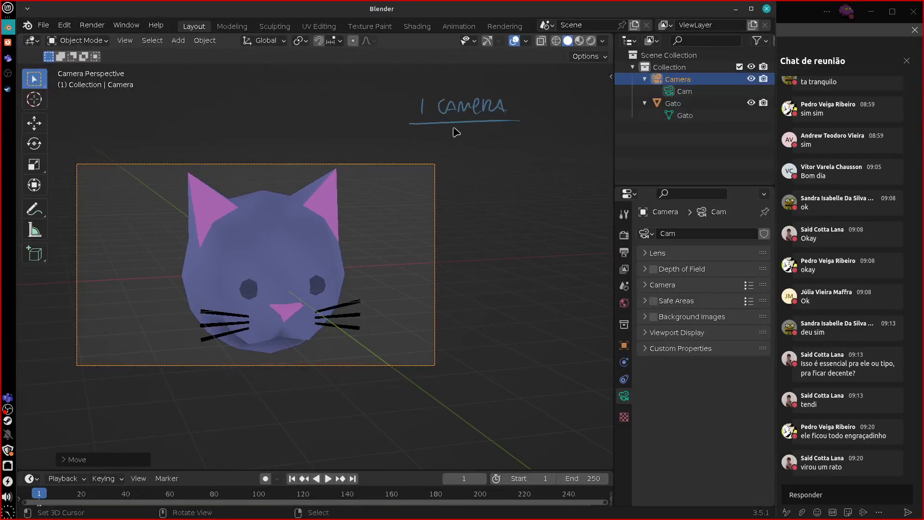
pyautogui.click(591, 41)
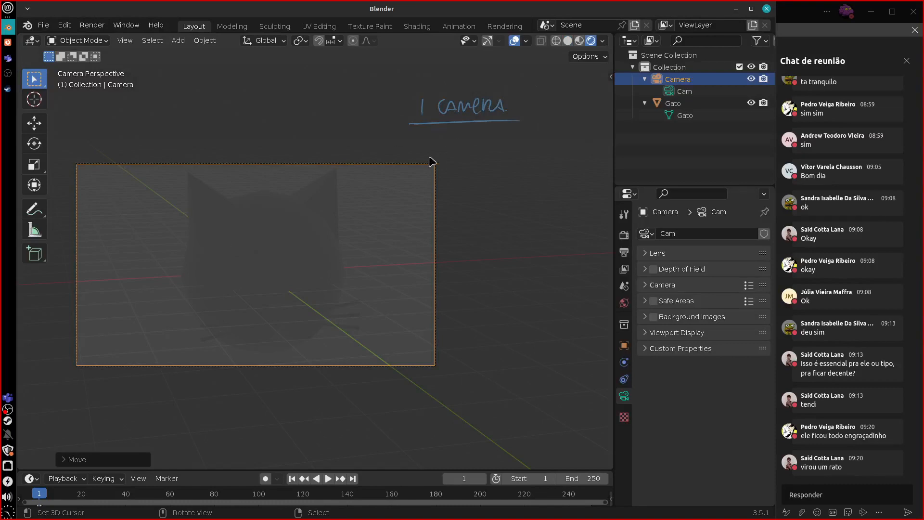
pyautogui.moveTo(446, 143)
pyautogui.mouseDown(button='right')
pyautogui.moveTo(392, 134)
pyautogui.moveTo(443, 123)
pyautogui.moveTo(450, 101)
pyautogui.moveTo(407, 133)
pyautogui.mouseUp(button='right')
pyautogui.keyDown('shift'); pyautogui.moveTo(364, 367); pyautogui.dragTo(419, 339, button='middle'); pyautogui.keyUp('shift')
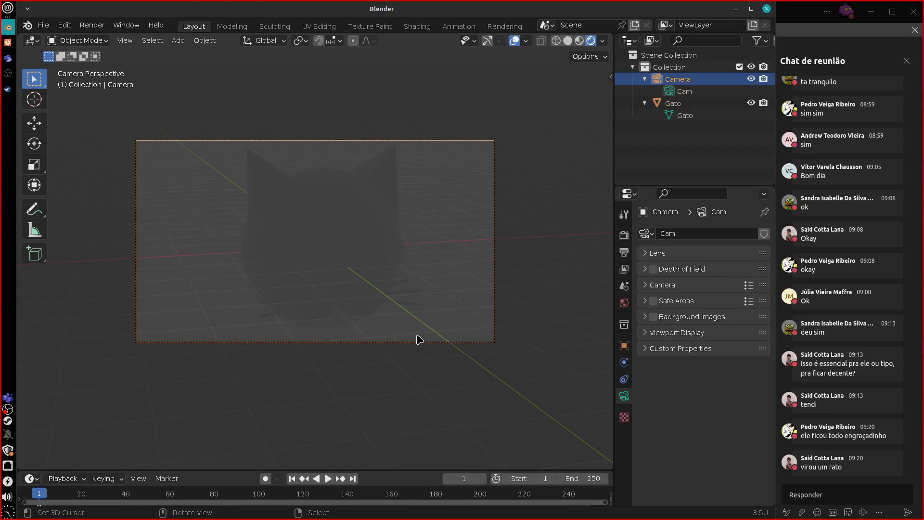
pyautogui.keyDown('shift'); pyautogui.moveTo(523, 239); pyautogui.dragTo(421, 288, button='middle'); pyautogui.keyUp('shift')
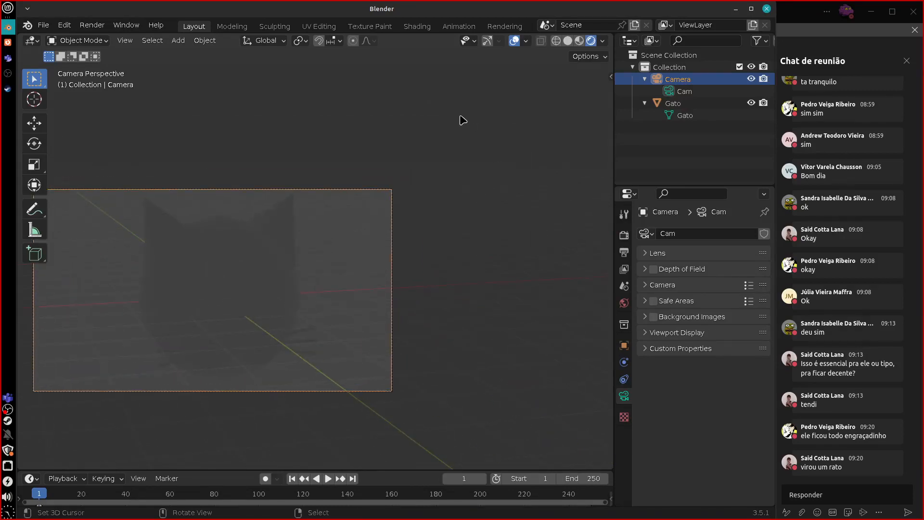
pyautogui.moveTo(460, 117)
pyautogui.mouseDown()
pyautogui.moveTo(462, 128)
pyautogui.moveTo(544, 133)
pyautogui.mouseUp()
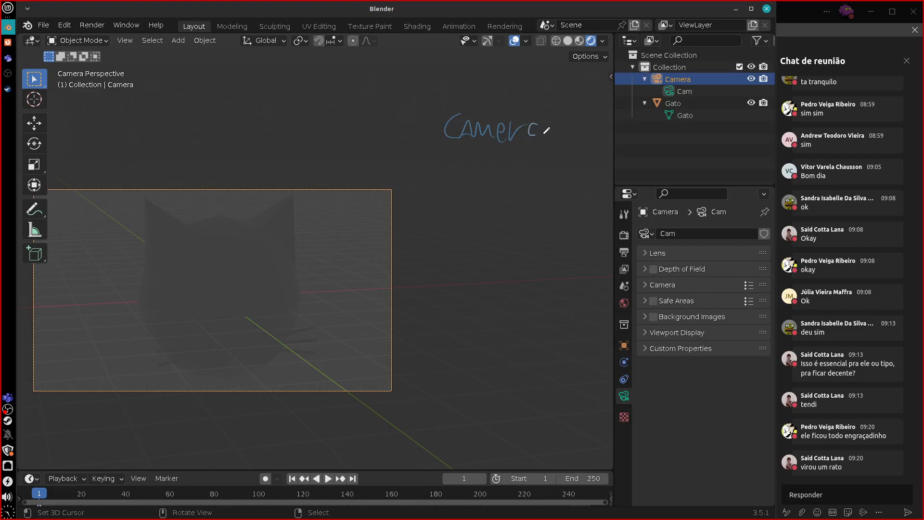
# Show the scene's output settings and expand the format section with the resolution values.
pyautogui.click(624, 235)
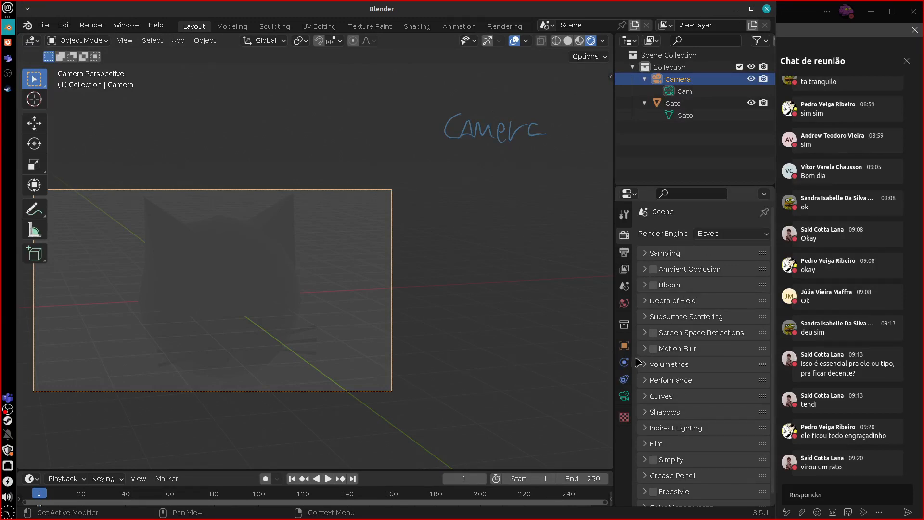
pyautogui.click(623, 252)
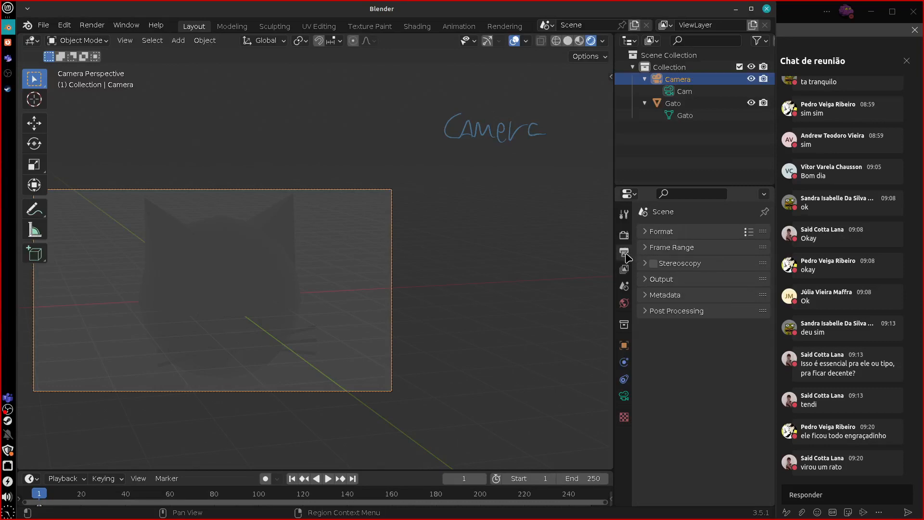
pyautogui.click(652, 232)
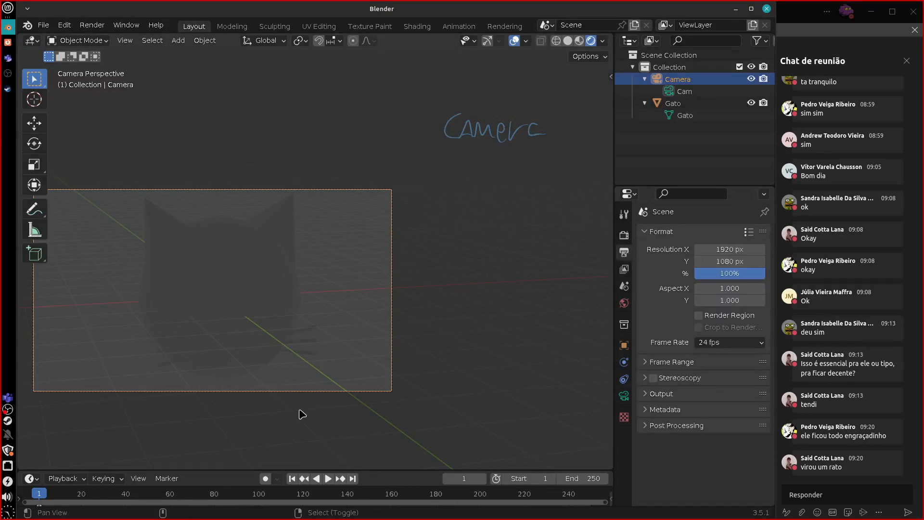
# Sketch a square frame around the cat labelled 128 by 128, and erase the annotations.
pyautogui.keyDown('shift'); pyautogui.moveTo(299, 412); pyautogui.dragTo(469, 383, button='middle'); pyautogui.keyUp('shift')
pyautogui.moveTo(297, 166); pyautogui.dragTo(302, 361)
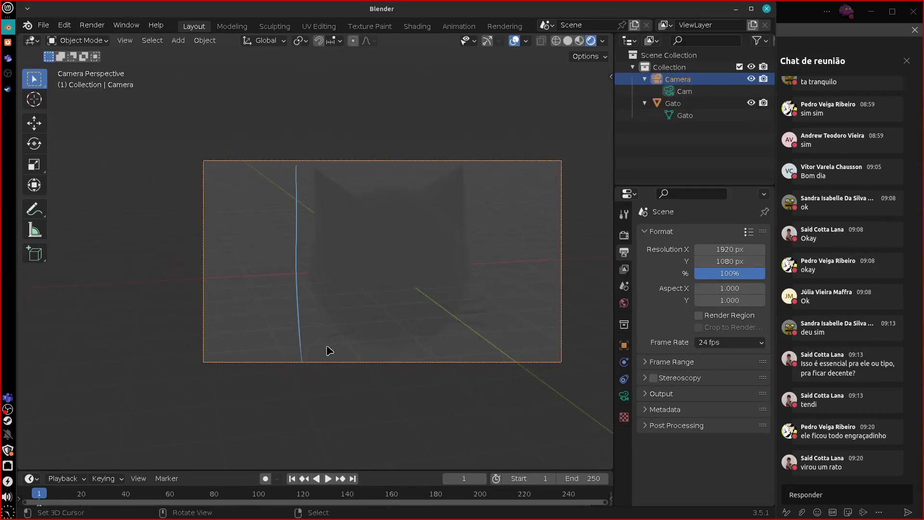
pyautogui.moveTo(499, 163); pyautogui.dragTo(495, 374)
pyautogui.moveTo(308, 363); pyautogui.dragTo(511, 356)
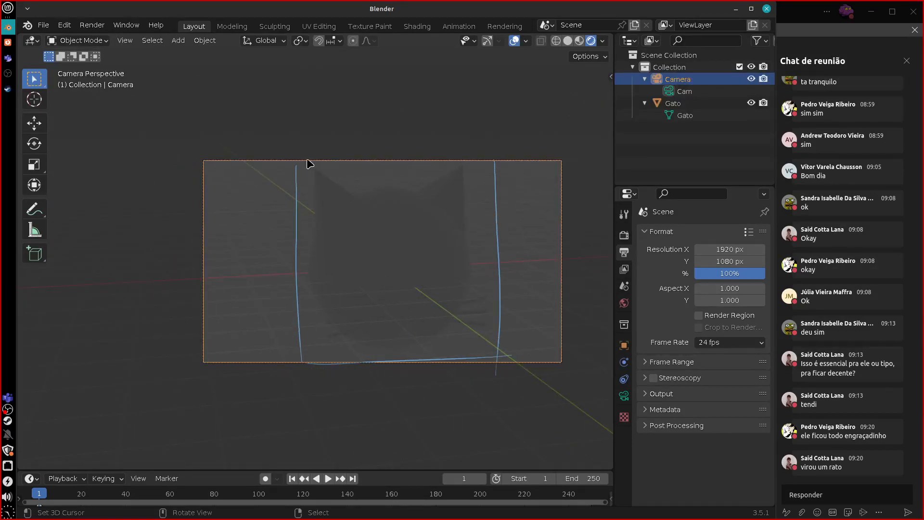
pyautogui.moveTo(308, 161); pyautogui.dragTo(491, 167)
pyautogui.moveTo(358, 114)
pyautogui.mouseDown()
pyautogui.moveTo(359, 138)
pyautogui.moveTo(387, 130)
pyautogui.mouseUp()
pyautogui.moveTo(526, 228)
pyautogui.mouseDown()
pyautogui.moveTo(526, 250)
pyautogui.moveTo(544, 247)
pyautogui.moveTo(551, 233)
pyautogui.mouseUp()
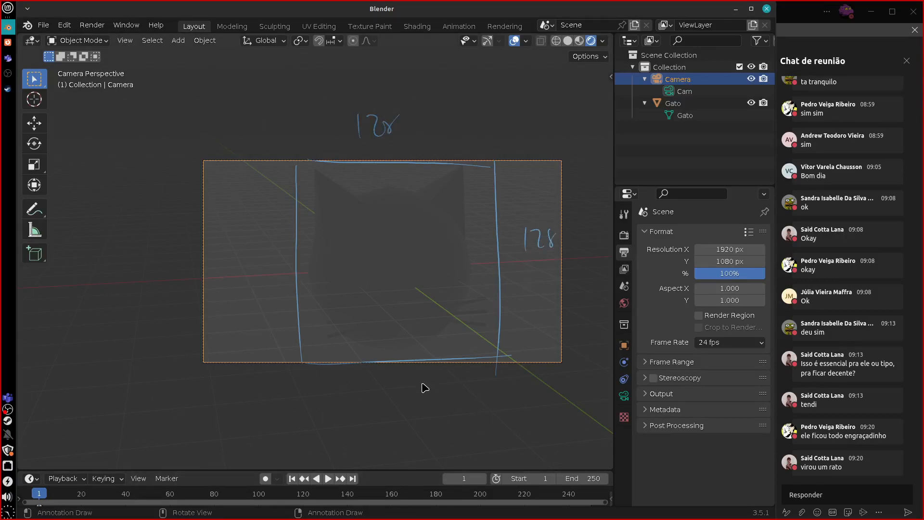
pyautogui.moveTo(541, 260)
pyautogui.keyDown('ctrl'); pyautogui.mouseDown()
pyautogui.moveTo(532, 238)
pyautogui.moveTo(384, 124)
pyautogui.moveTo(403, 127)
pyautogui.mouseUp(); pyautogui.keyUp('ctrl')
pyautogui.moveTo(486, 309)
pyautogui.keyDown('ctrl'); pyautogui.mouseDown()
pyautogui.moveTo(493, 375)
pyautogui.moveTo(307, 378)
pyautogui.moveTo(305, 276)
pyautogui.moveTo(495, 162)
pyautogui.mouseUp(); pyautogui.keyUp('ctrl')
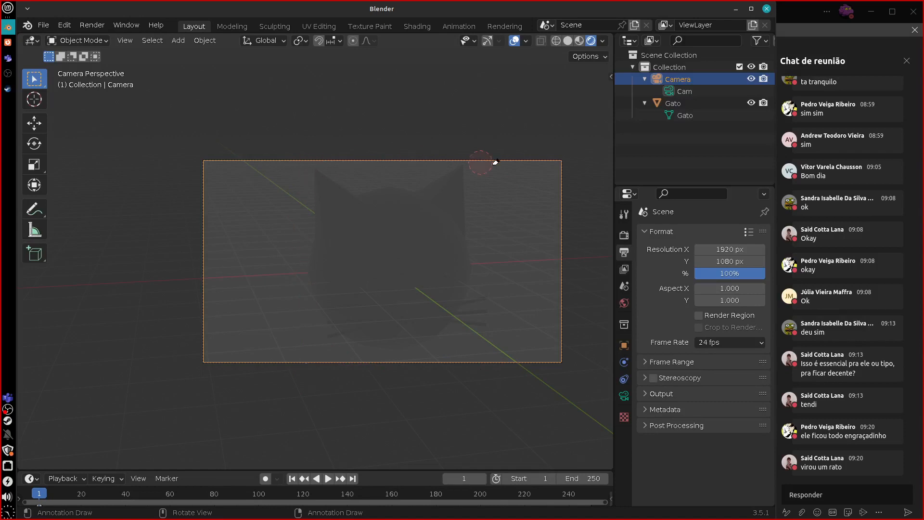
# Sketch a larger square boundary extending above and below the camera frame, and erase it.
pyautogui.moveTo(288, 114)
pyautogui.mouseDown()
pyautogui.moveTo(305, 412)
pyautogui.moveTo(392, 101)
pyautogui.moveTo(471, 105)
pyautogui.mouseUp()
pyautogui.moveTo(481, 101); pyautogui.dragTo(484, 450)
pyautogui.moveTo(490, 434)
pyautogui.mouseDown()
pyautogui.moveTo(302, 441)
pyautogui.moveTo(294, 251)
pyautogui.moveTo(478, 103)
pyautogui.moveTo(483, 450)
pyautogui.moveTo(415, 432)
pyautogui.mouseUp()
pyautogui.moveTo(453, 433)
pyautogui.mouseDown(button='right')
pyautogui.moveTo(465, 437)
pyautogui.moveTo(452, 435)
pyautogui.mouseUp(button='right')
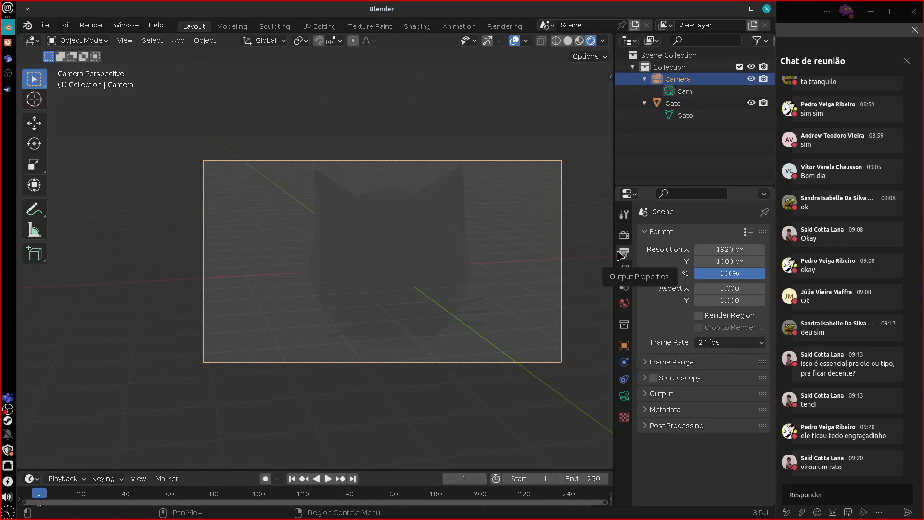
# Set the output resolution to 128 px in X and 128 px in Y.
pyautogui.click(726, 249)
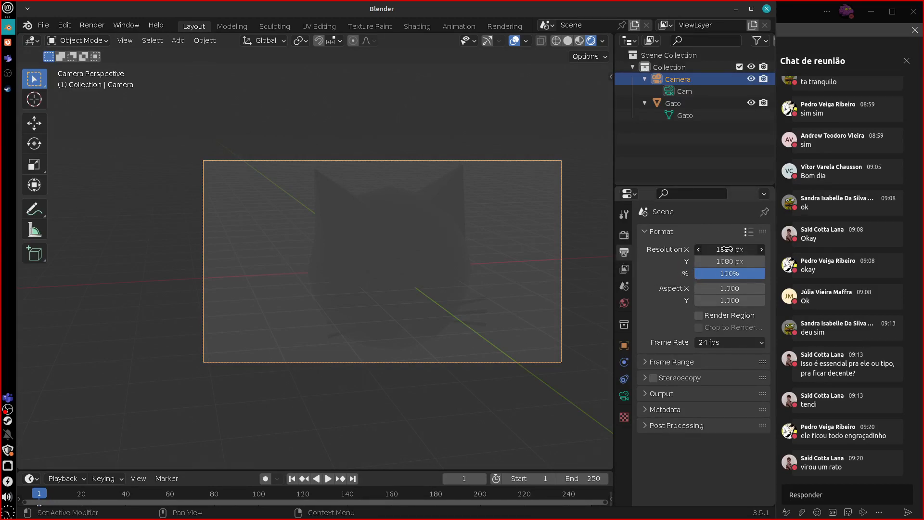
pyautogui.write('28')
pyautogui.press('Return')
pyautogui.click(730, 261)
pyautogui.write('12')
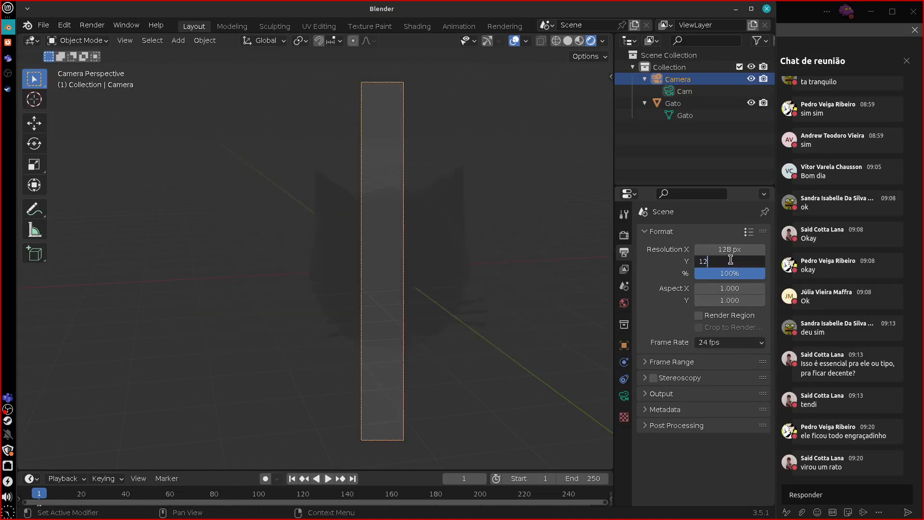
pyautogui.write('8')
pyautogui.press('Return')
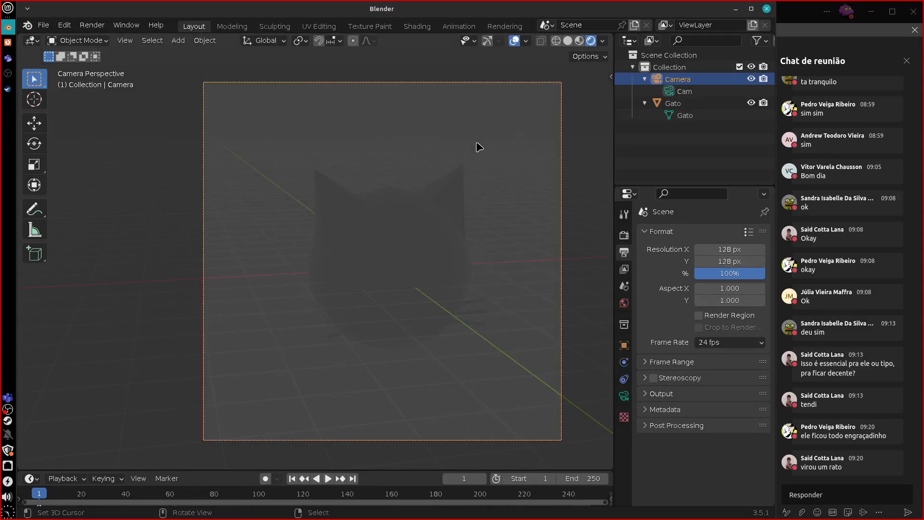
# Outline the cat's area inside the square camera frame with annotation strokes, and erase them.
pyautogui.moveTo(270, 162); pyautogui.dragTo(505, 165)
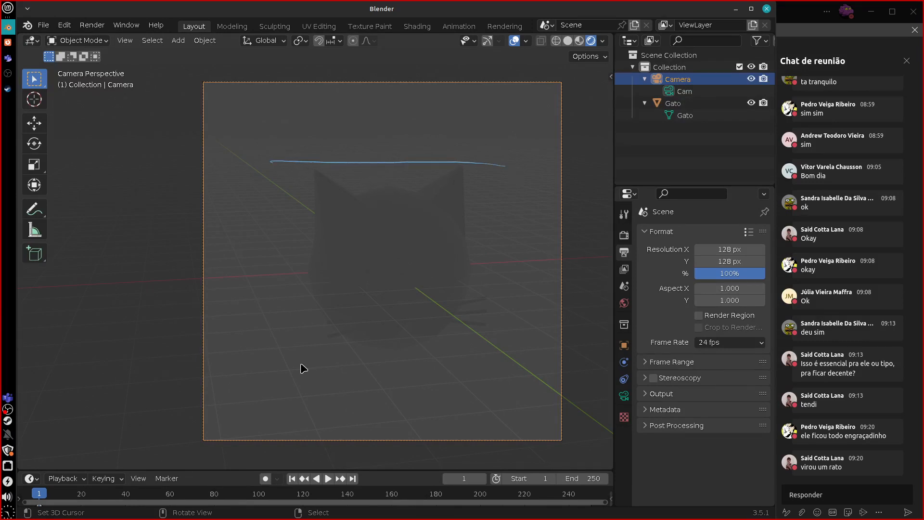
pyautogui.moveTo(288, 361); pyautogui.dragTo(487, 354)
pyautogui.moveTo(506, 150); pyautogui.dragTo(494, 373)
pyautogui.moveTo(276, 161)
pyautogui.mouseDown()
pyautogui.moveTo(270, 371)
pyautogui.moveTo(483, 361)
pyautogui.moveTo(274, 202)
pyautogui.moveTo(509, 172)
pyautogui.moveTo(498, 315)
pyautogui.moveTo(494, 264)
pyautogui.mouseUp()
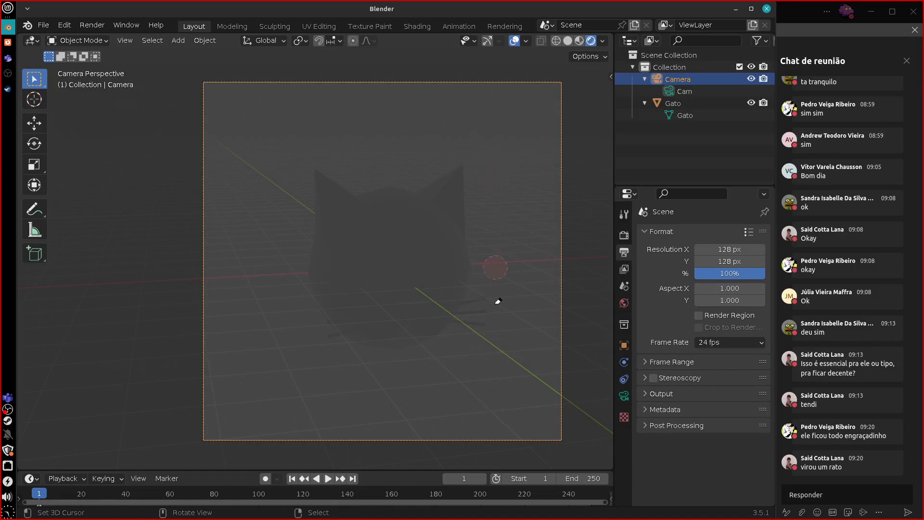
# Increase the camera's focal length to 128 mm so the cat fills more of the frame.
pyautogui.click(687, 92)
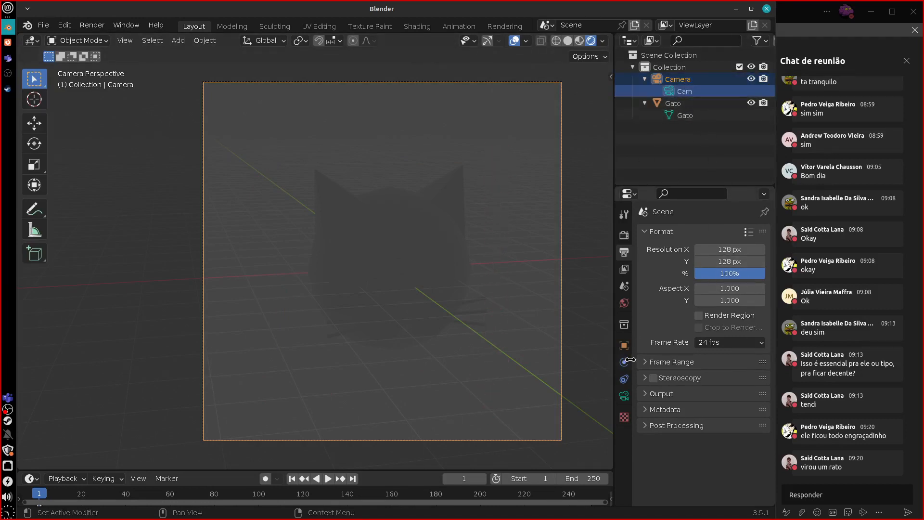
pyautogui.click(624, 395)
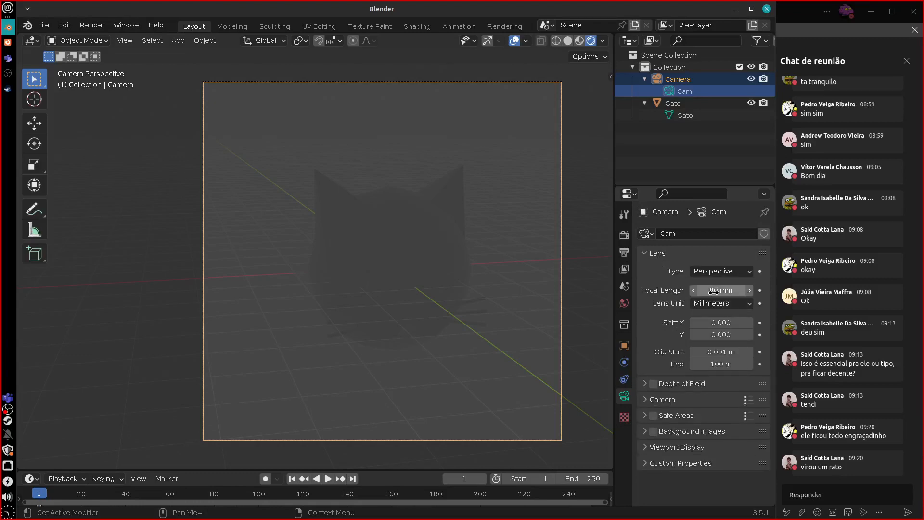
pyautogui.moveTo(716, 291); pyautogui.dragTo(716, 291)
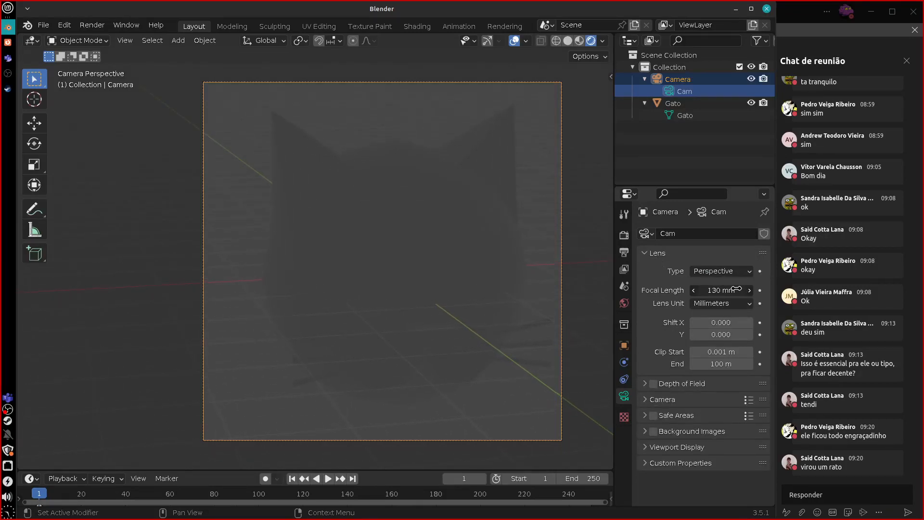
pyautogui.moveTo(735, 289); pyautogui.dragTo(732, 289)
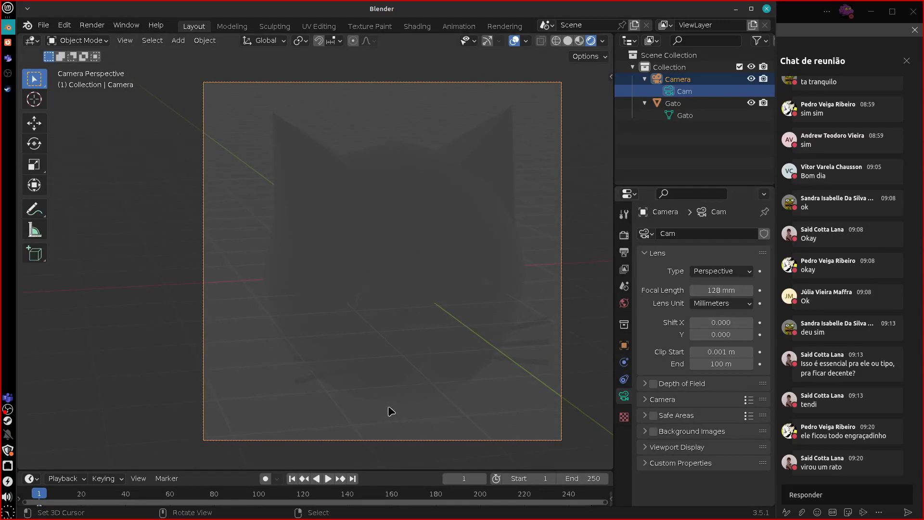
# Move the camera to centre the cat in the frame, switching the viewport to solid shading.
pyautogui.press('g')
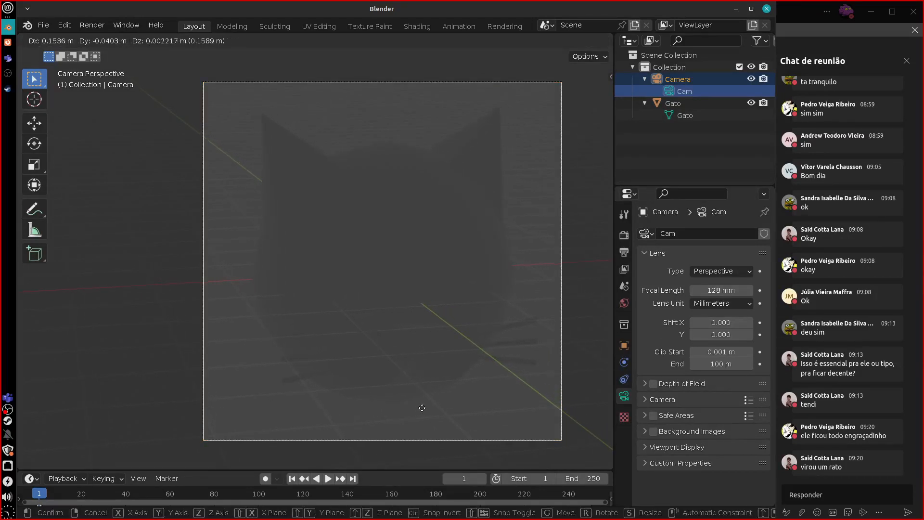
pyautogui.click(421, 408)
pyautogui.click(568, 40)
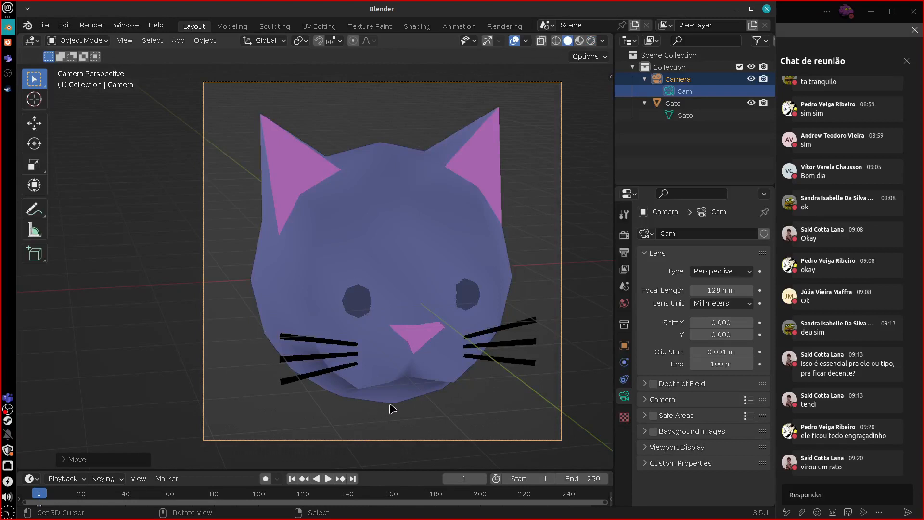
pyautogui.press('g')
pyautogui.click(380, 426)
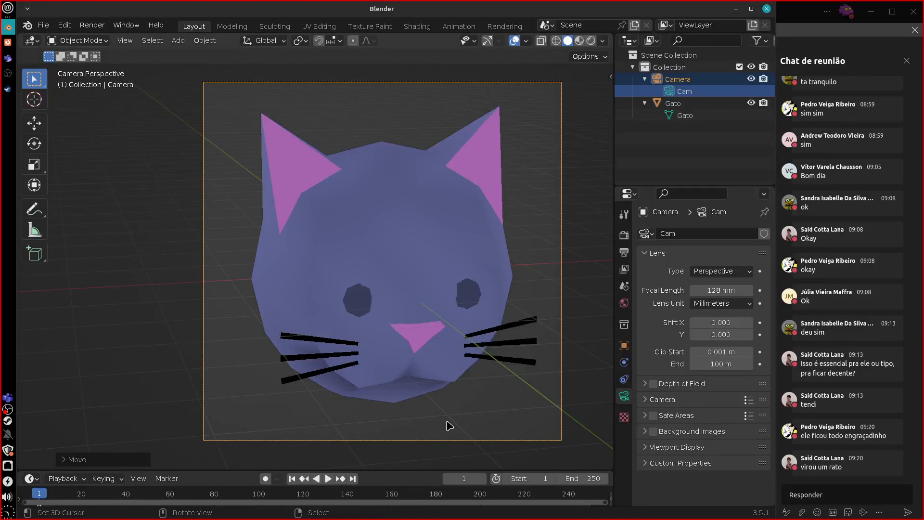
# Move the camera closer to the cat along its local Z axis and recentre the cat in the frame.
pyautogui.press('g')
pyautogui.press('z')
pyautogui.press('z')
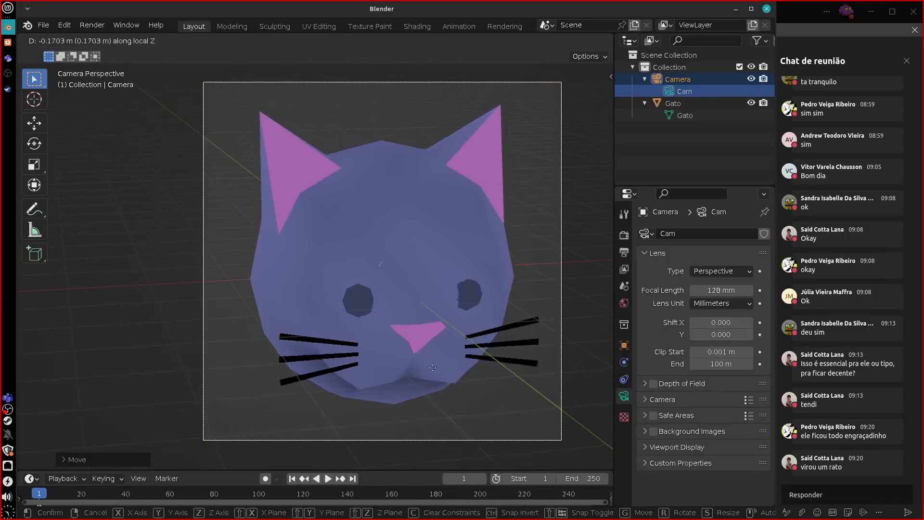
pyautogui.click(403, 277)
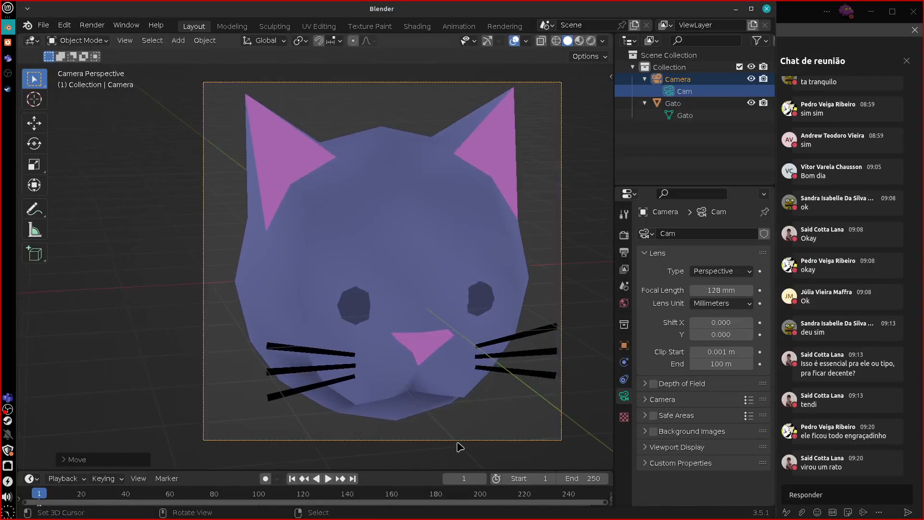
pyautogui.press('g')
pyautogui.click(472, 437)
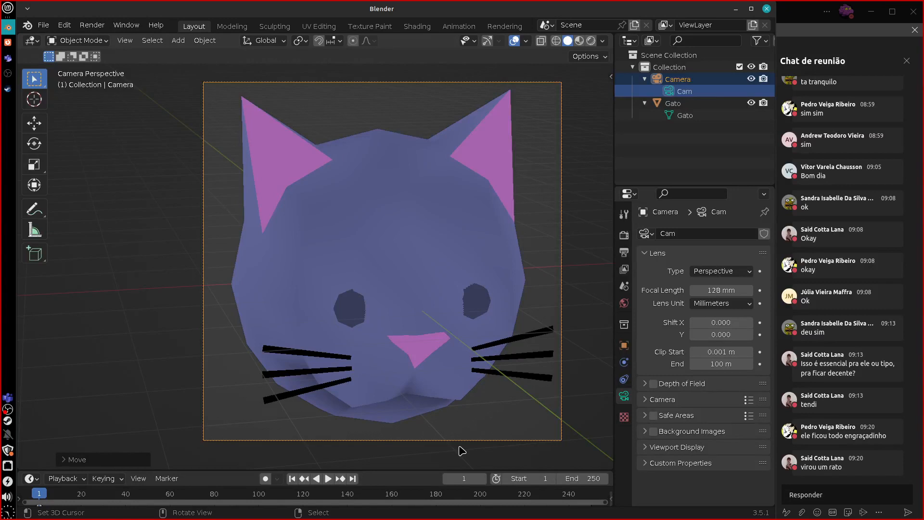
# Render a still image at the 128 px output size, inspect the cat up close, and close the render.
pyautogui.click(624, 252)
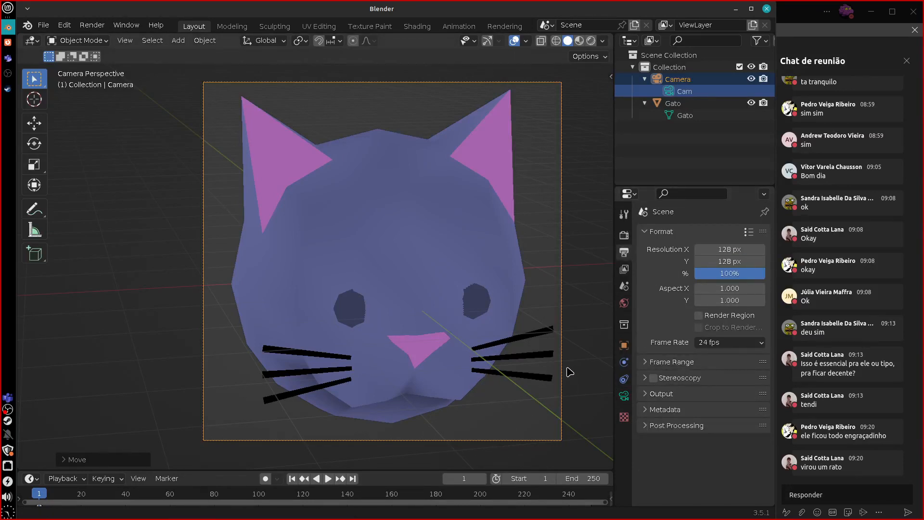
pyautogui.keyDown('shift'); pyautogui.moveTo(569, 372); pyautogui.dragTo(474, 377, button='middle'); pyautogui.keyUp('shift')
pyautogui.click(93, 25)
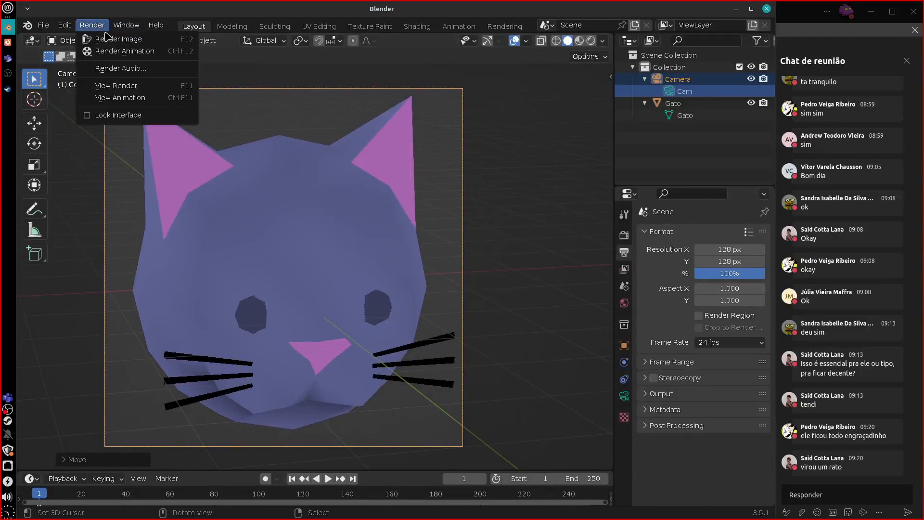
pyautogui.click(162, 40)
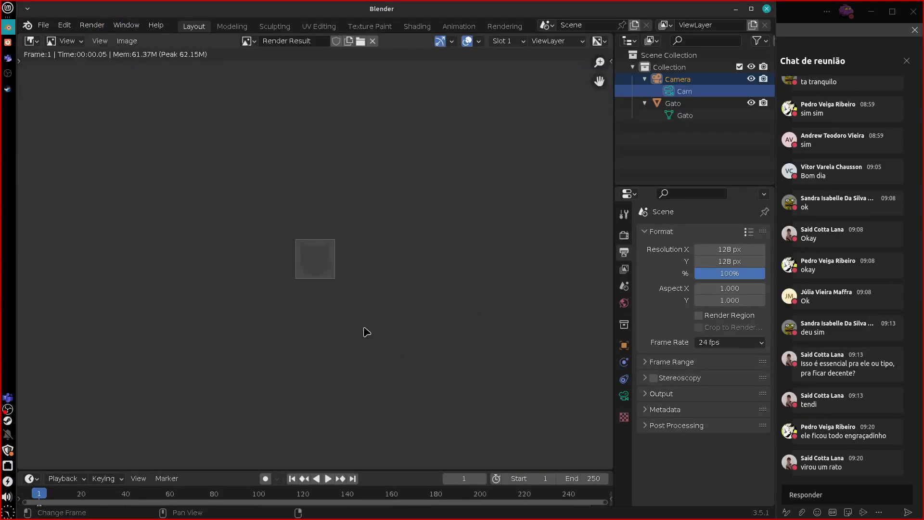
pyautogui.scroll(8, 364, 332)
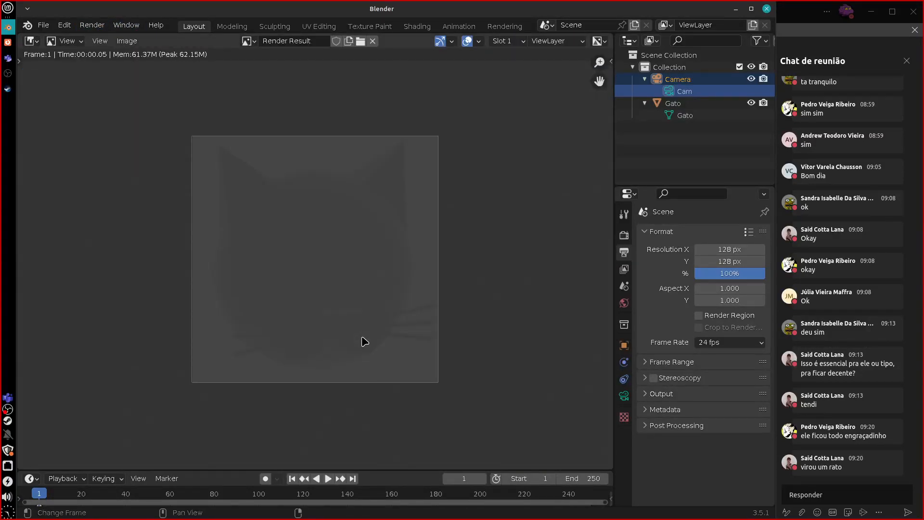
pyautogui.scroll(1, 364, 342)
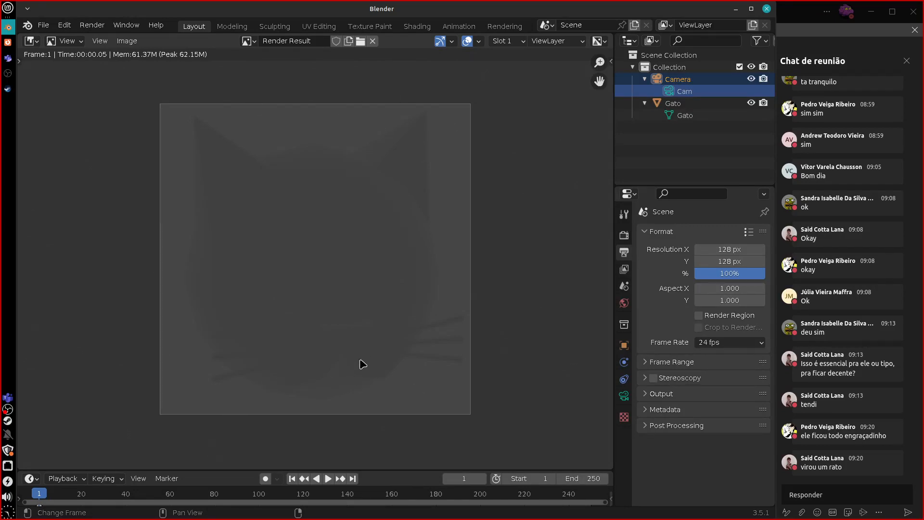
pyautogui.press('Escape')
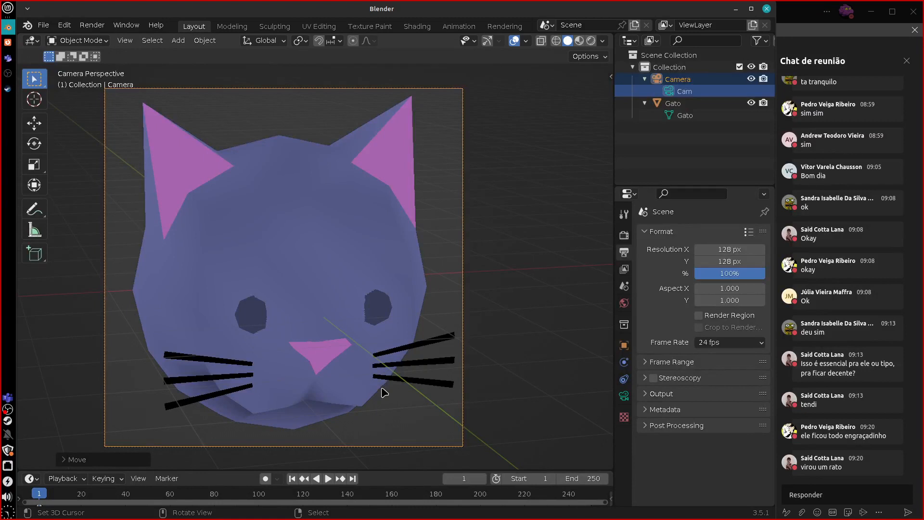
# Show the camera's lens settings again and switch the viewport to rendered shading beside the "Camera" note.
pyautogui.click(624, 397)
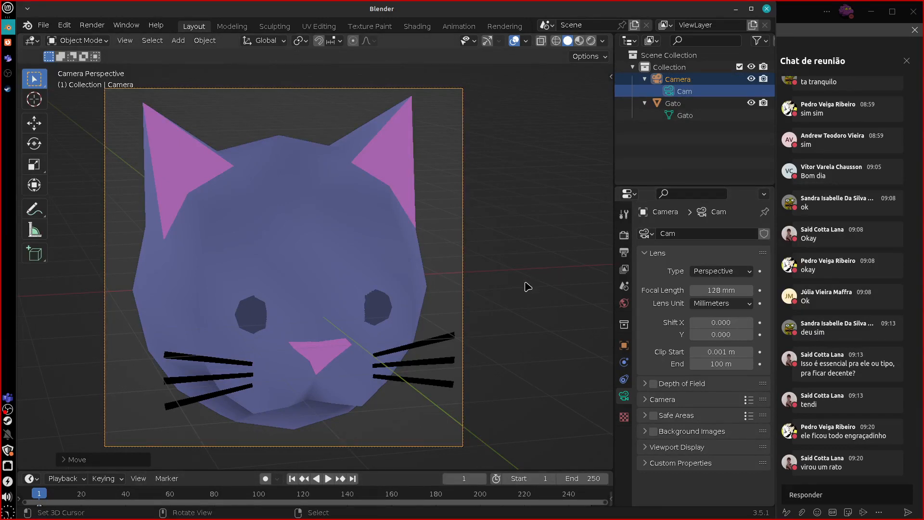
pyautogui.scroll(-4, 526, 287)
pyautogui.moveTo(561, 264)
pyautogui.keyDown('shift'); pyautogui.mouseDown(button='middle')
pyautogui.moveTo(463, 279)
pyautogui.moveTo(474, 285)
pyautogui.mouseUp(button='middle'); pyautogui.keyUp('shift')
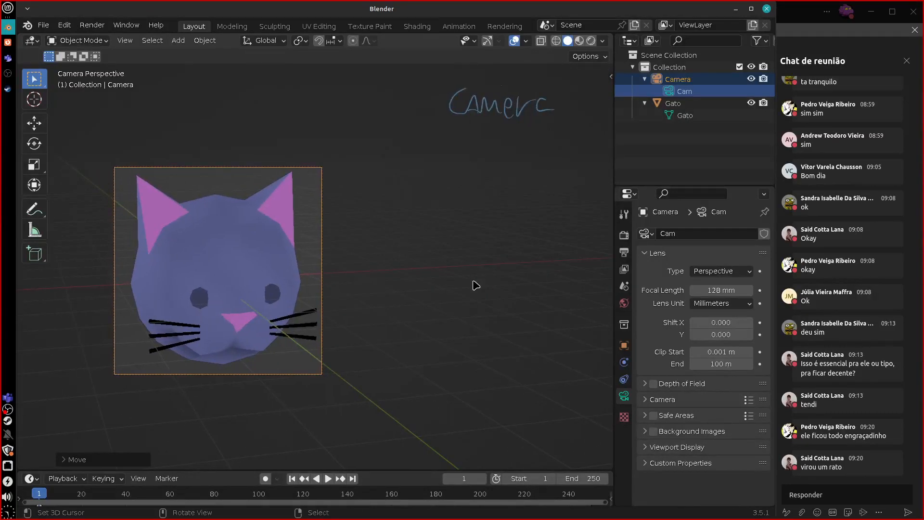
pyautogui.click(591, 41)
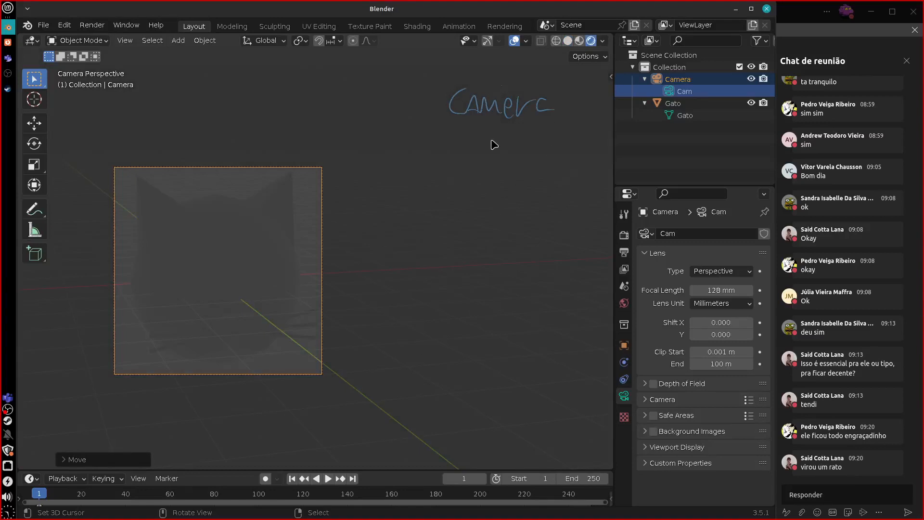
# Add a Sun light to the scene and move it beside the cat's head.
pyautogui.click(178, 41)
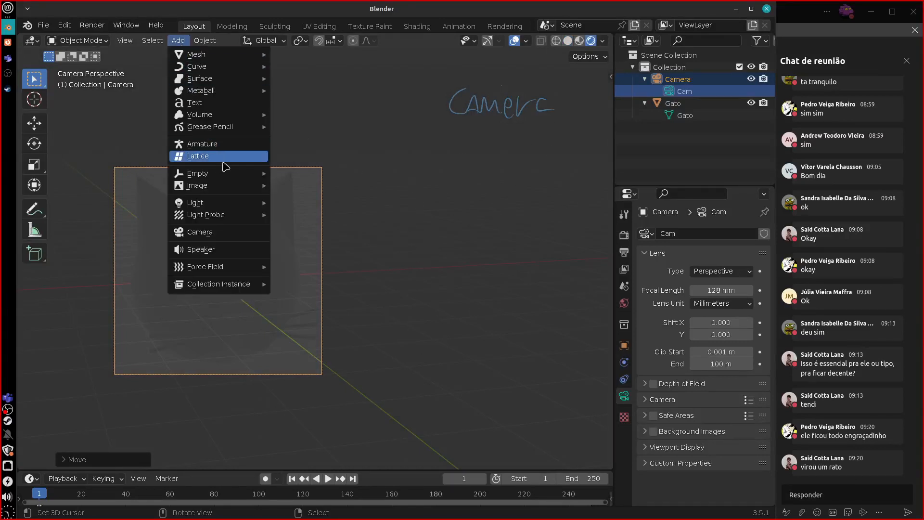
pyautogui.moveTo(231, 178)
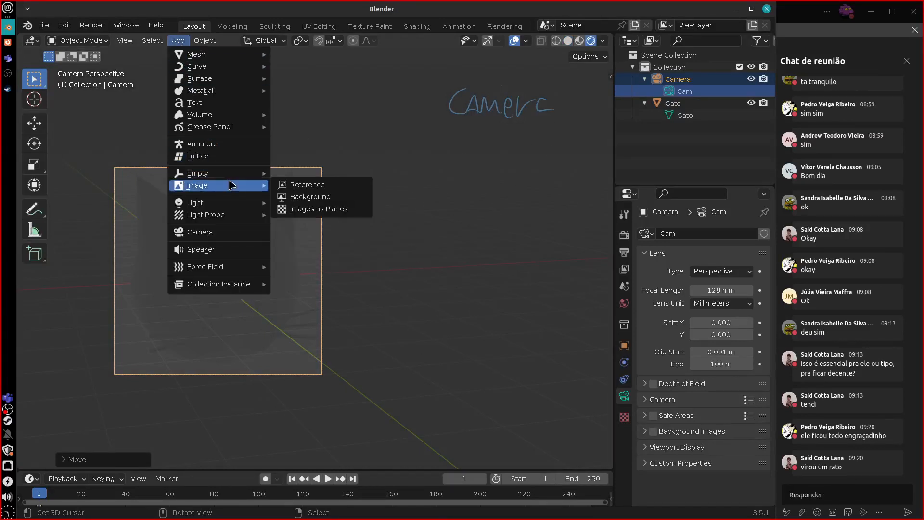
pyautogui.moveTo(231, 206)
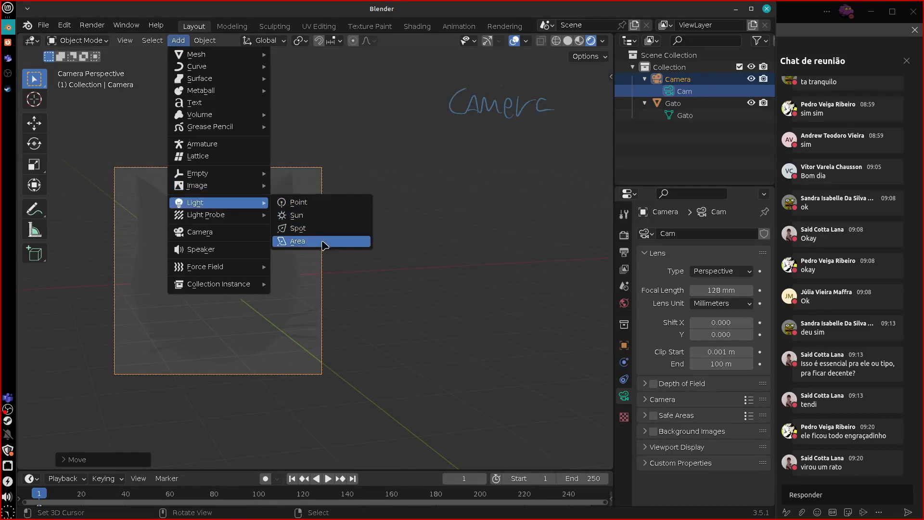
pyautogui.click(308, 216)
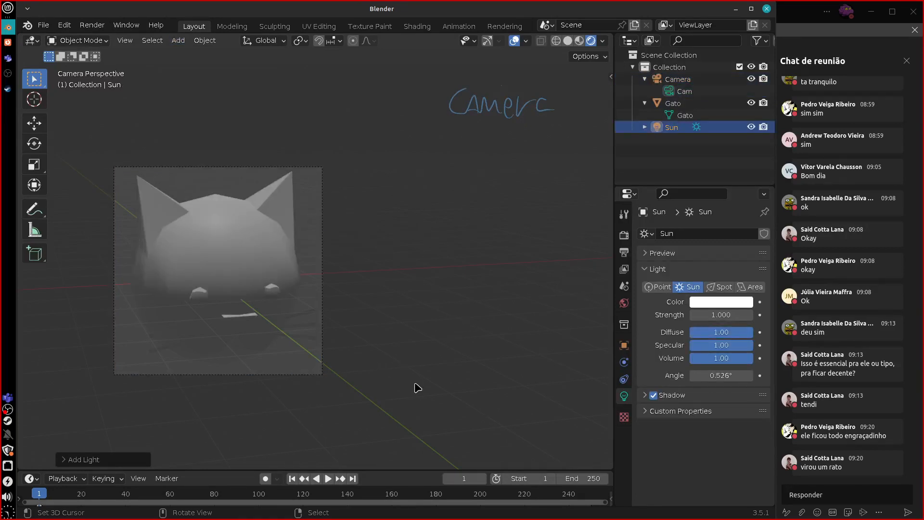
pyautogui.moveTo(332, 257)
pyautogui.keyDown('shift'); pyautogui.mouseDown(button='middle')
pyautogui.moveTo(491, 320)
pyautogui.moveTo(478, 398)
pyautogui.moveTo(455, 287)
pyautogui.mouseUp(button='middle'); pyautogui.keyUp('shift')
pyautogui.scroll(-3, 454, 287)
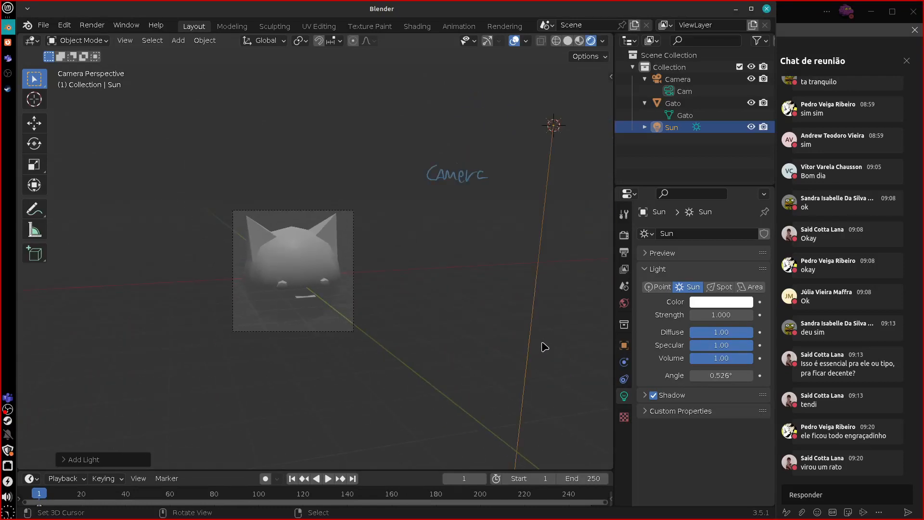
pyautogui.press('g')
pyautogui.click(408, 257)
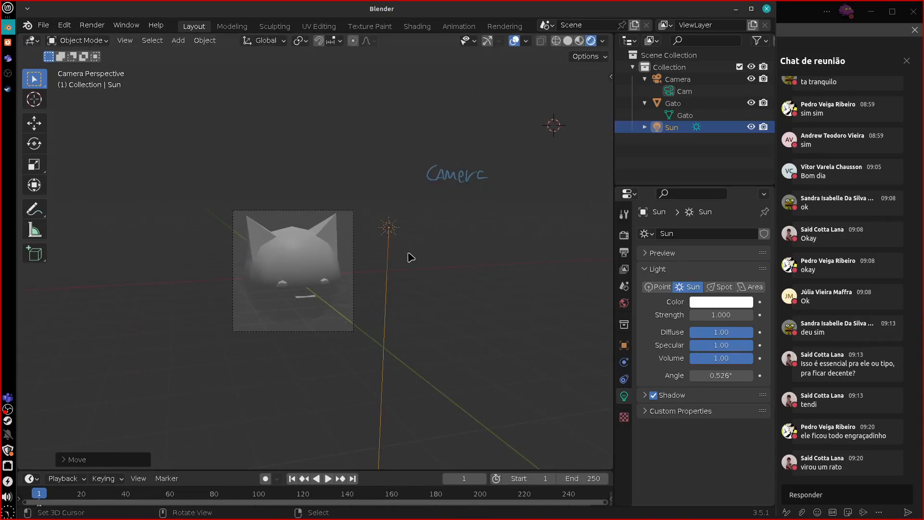
# Rotate the sun light to shine diagonally across the cat's face, and try moving it over the head.
pyautogui.scroll(4, 436, 354)
pyautogui.press('r')
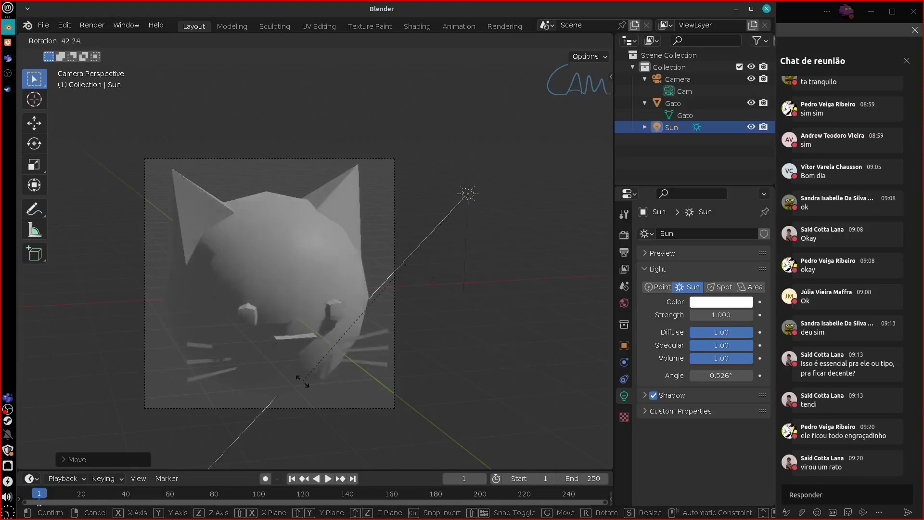
pyautogui.click(207, 352)
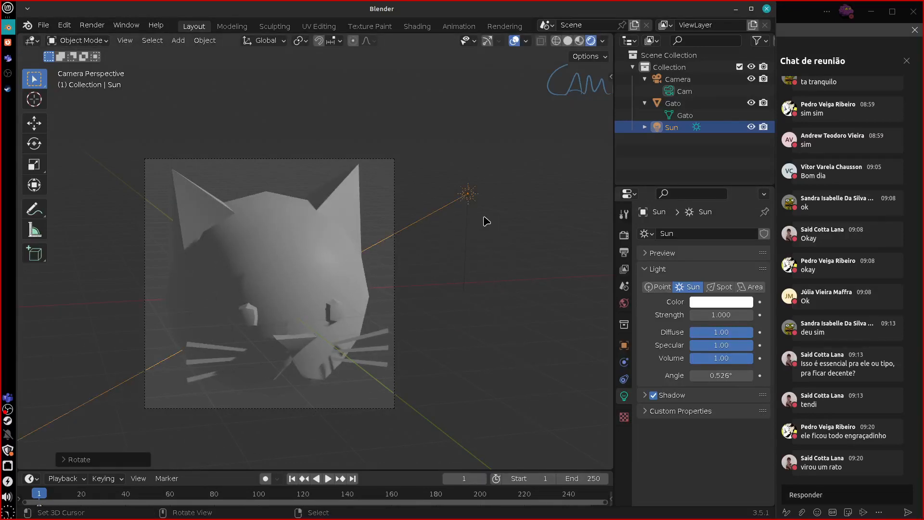
pyautogui.press('g')
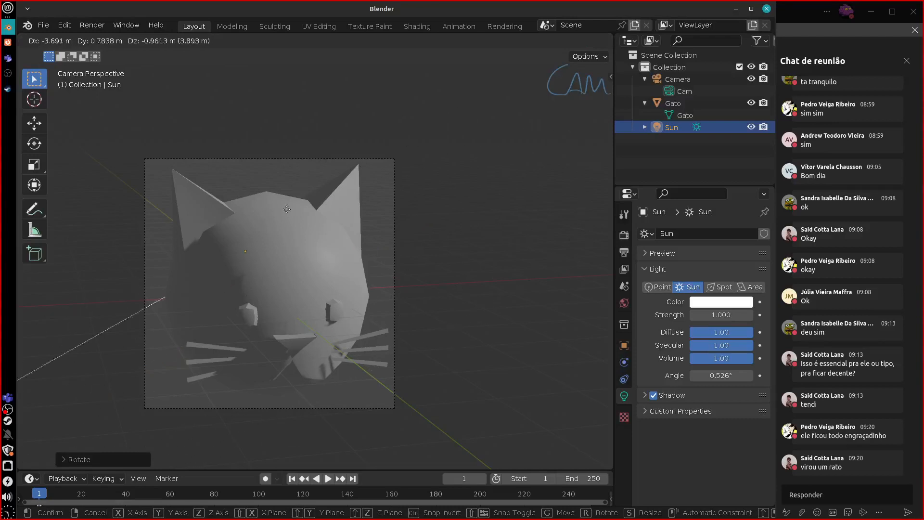
pyautogui.click(415, 248)
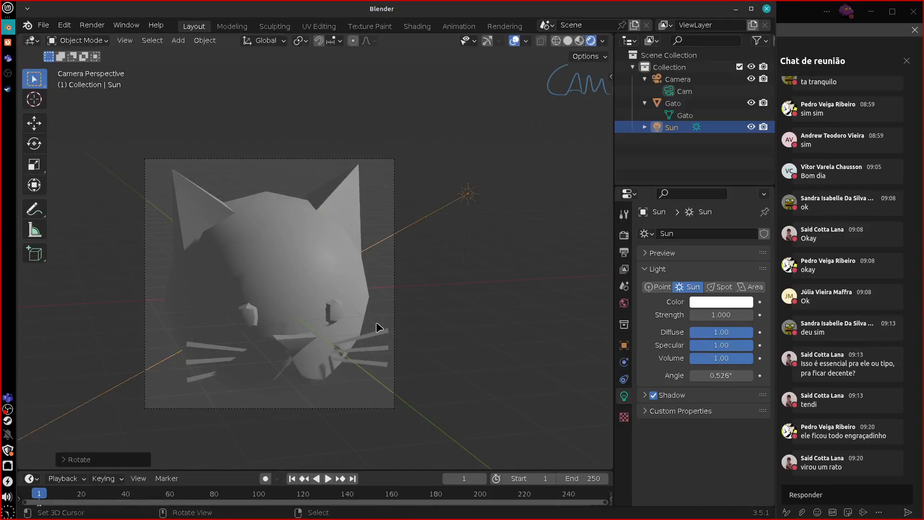
# Change the light's type to Point, sketch four arrows radiating outward from it, and erase the arrows.
pyautogui.click(657, 287)
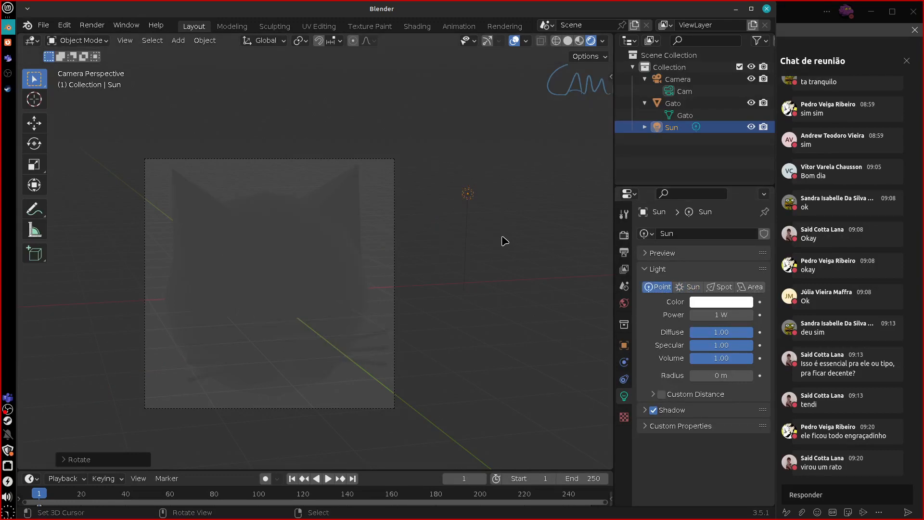
pyautogui.press('d')
pyautogui.moveTo(496, 154); pyautogui.dragTo(456, 200)
pyautogui.moveTo(466, 190); pyautogui.dragTo(440, 159)
pyautogui.moveTo(437, 167)
pyautogui.mouseDown()
pyautogui.moveTo(435, 149)
pyautogui.moveTo(446, 158)
pyautogui.mouseUp()
pyautogui.moveTo(469, 194); pyautogui.dragTo(495, 234)
pyautogui.moveTo(486, 233); pyautogui.dragTo(498, 232)
pyautogui.moveTo(487, 158); pyautogui.dragTo(498, 168)
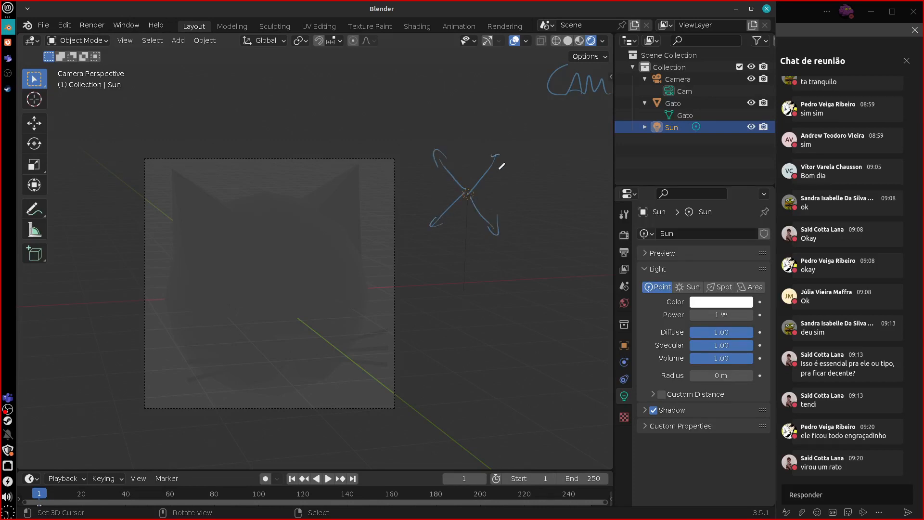
pyautogui.moveTo(504, 180)
pyautogui.mouseDown(button='right')
pyautogui.moveTo(496, 269)
pyautogui.moveTo(458, 253)
pyautogui.moveTo(434, 216)
pyautogui.mouseUp(button='right')
# Move the point light close to the cat and place it just in front of the face.
pyautogui.press('g')
pyautogui.click(374, 256)
pyautogui.moveTo(375, 258); pyautogui.dragTo(432, 361, button='middle')
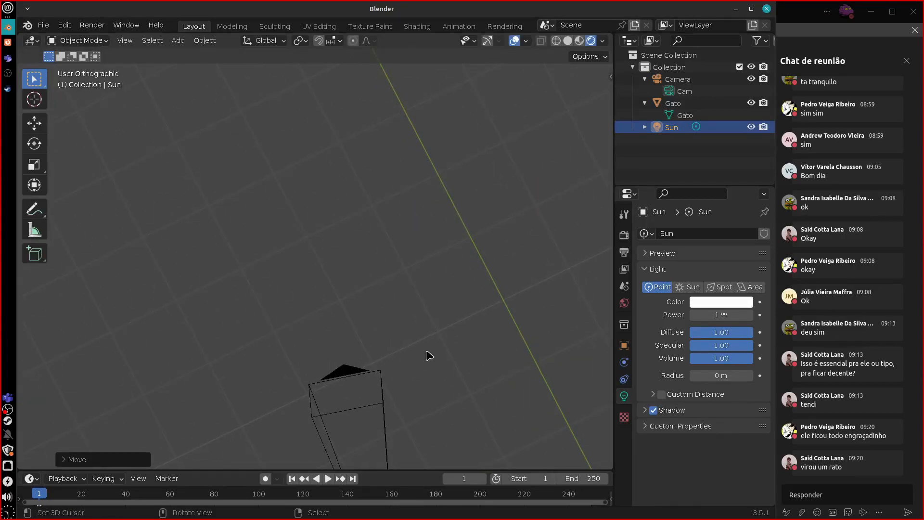
pyautogui.press('KP_Decimal')
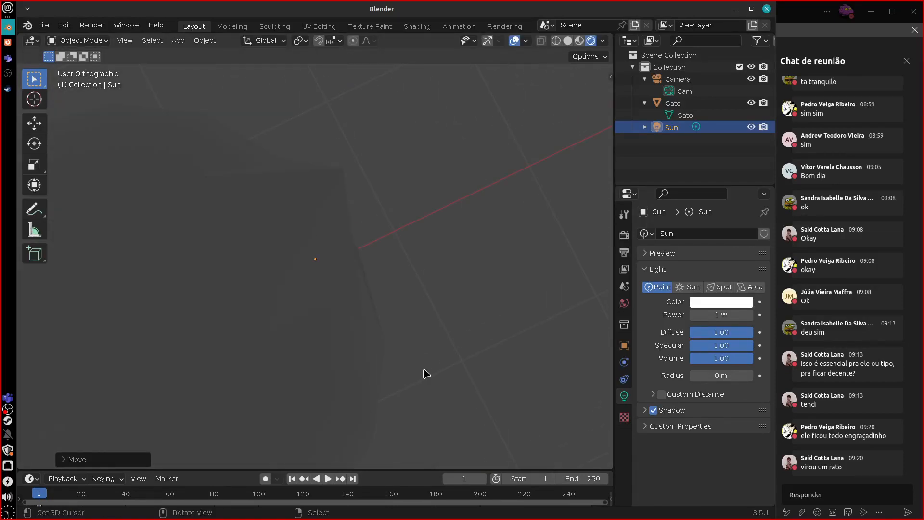
pyautogui.moveTo(424, 361); pyautogui.dragTo(412, 288)
pyautogui.moveTo(420, 312); pyautogui.dragTo(363, 299, button='middle')
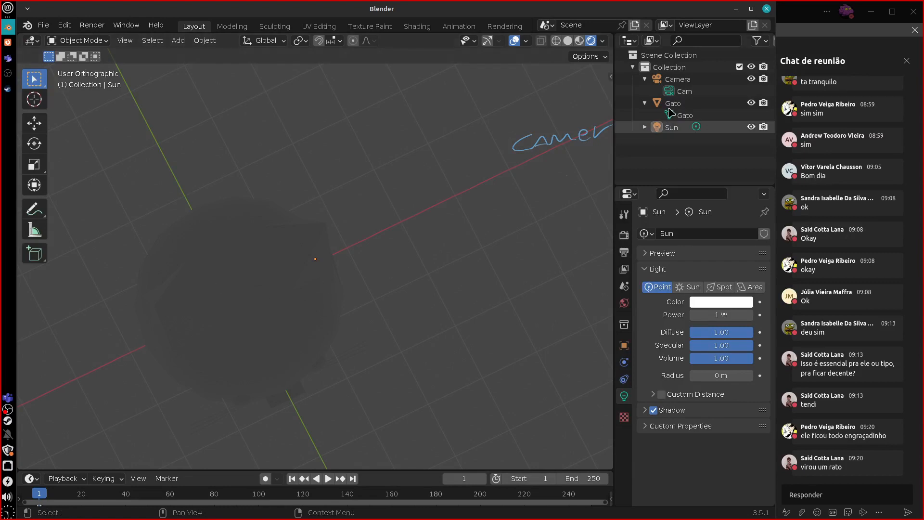
pyautogui.click(671, 128)
pyautogui.press('g')
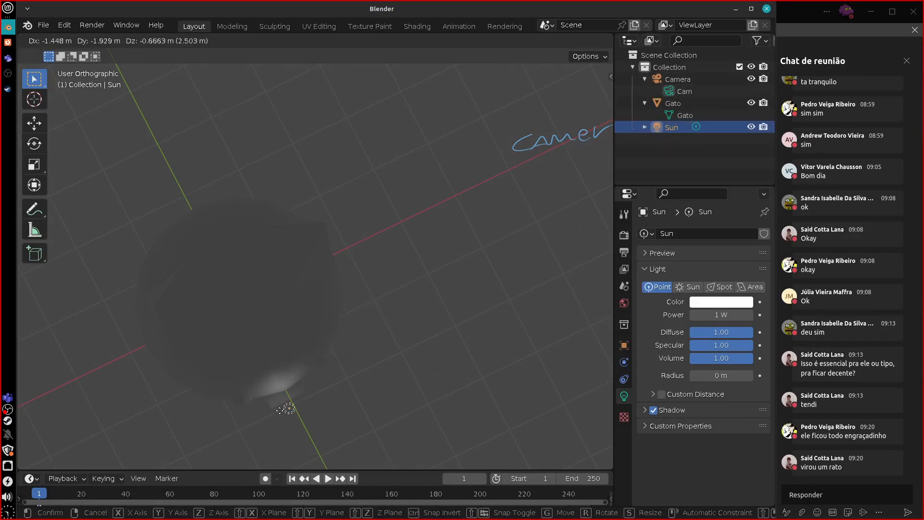
pyautogui.click(287, 409)
# Raise the point light to the cat's forehead in the front view.
pyautogui.press('KP_1')
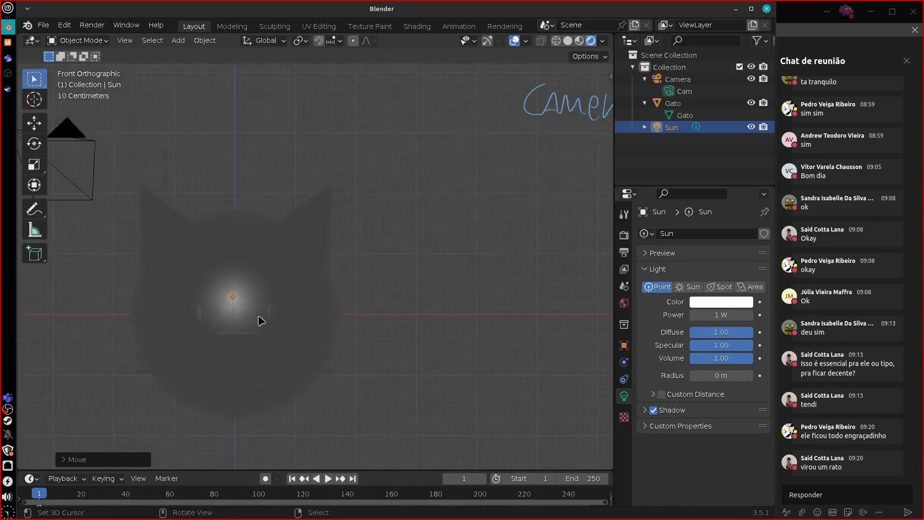
pyautogui.press('g')
pyautogui.click(264, 285)
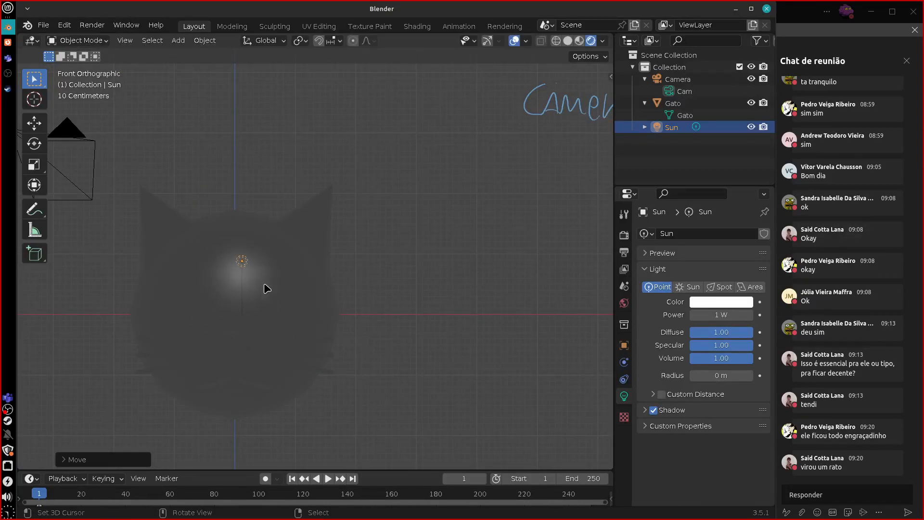
# Set the point light's radius to 2.33 m and its power to 32.4 W.
pyautogui.moveTo(706, 376); pyautogui.dragTo(765, 373)
pyautogui.moveTo(719, 316); pyautogui.dragTo(804, 316)
pyautogui.moveTo(743, 376)
pyautogui.mouseDown()
pyautogui.moveTo(755, 377)
pyautogui.moveTo(743, 376)
pyautogui.mouseUp()
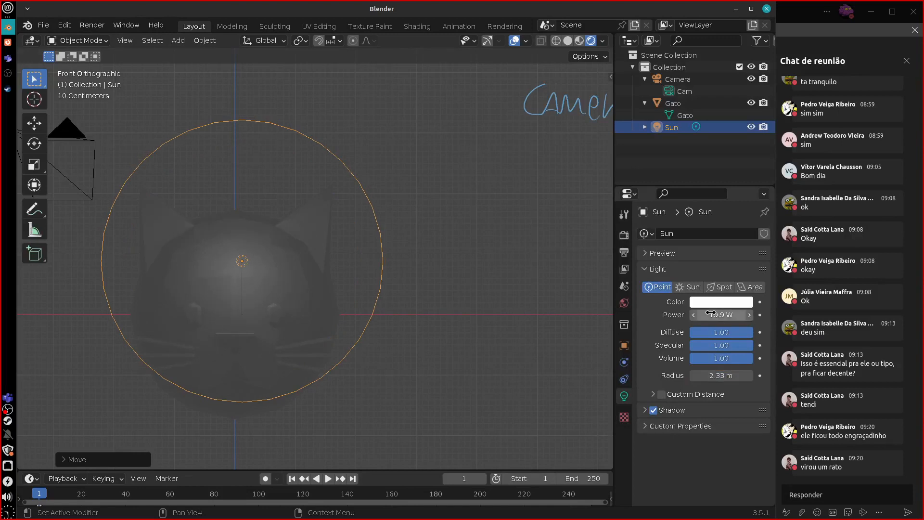
pyautogui.moveTo(721, 315); pyautogui.dragTo(771, 321)
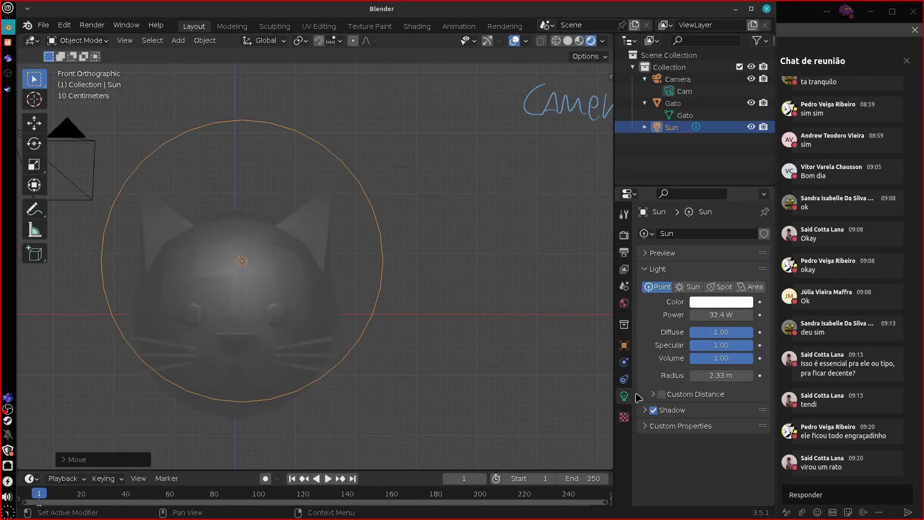
# Compare the object data properties of the light, the camera and the cat, marking each one's icon with a temporary annotation arrow.
pyautogui.moveTo(572, 396)
pyautogui.mouseDown()
pyautogui.moveTo(610, 393)
pyautogui.moveTo(591, 407)
pyautogui.mouseUp()
pyautogui.moveTo(595, 405); pyautogui.dragTo(585, 399, button='right')
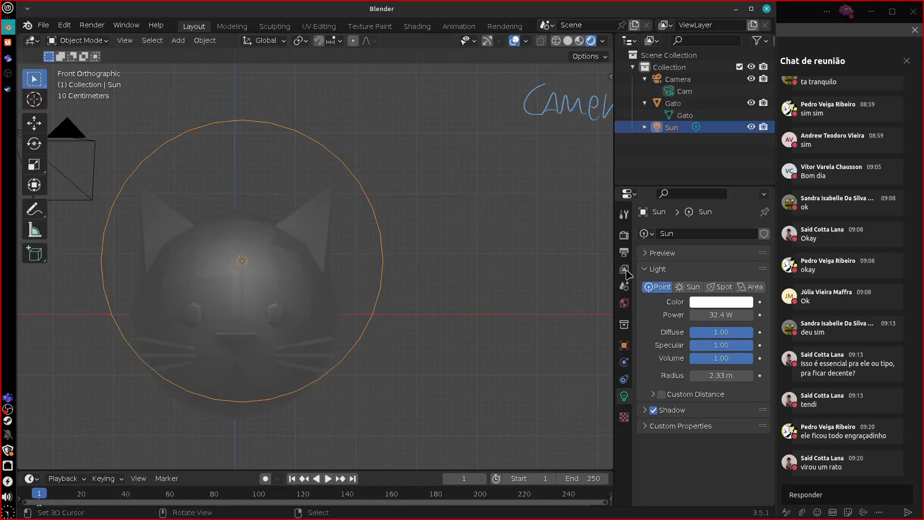
pyautogui.click(676, 79)
pyautogui.moveTo(564, 399); pyautogui.dragTo(606, 398)
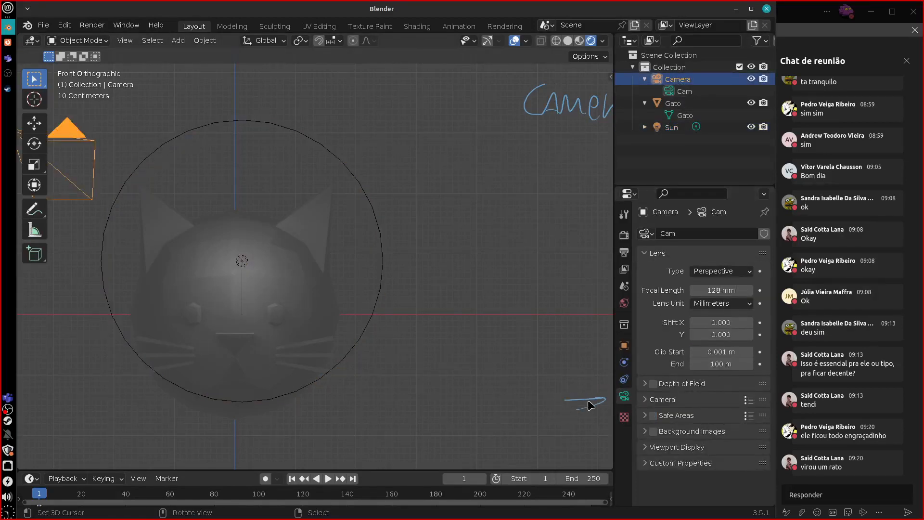
pyautogui.click(590, 405)
pyautogui.moveTo(596, 398); pyautogui.dragTo(583, 404, button='right')
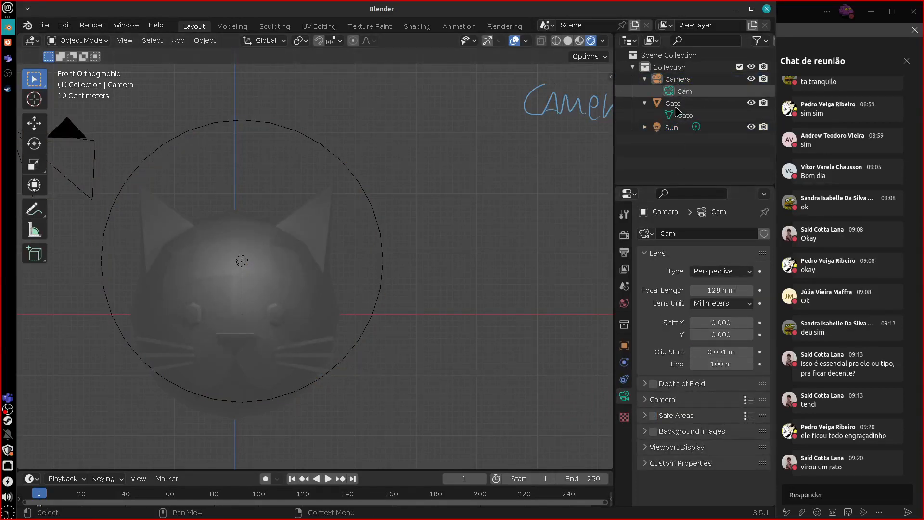
pyautogui.click(672, 103)
pyautogui.moveTo(565, 437); pyautogui.dragTo(610, 435)
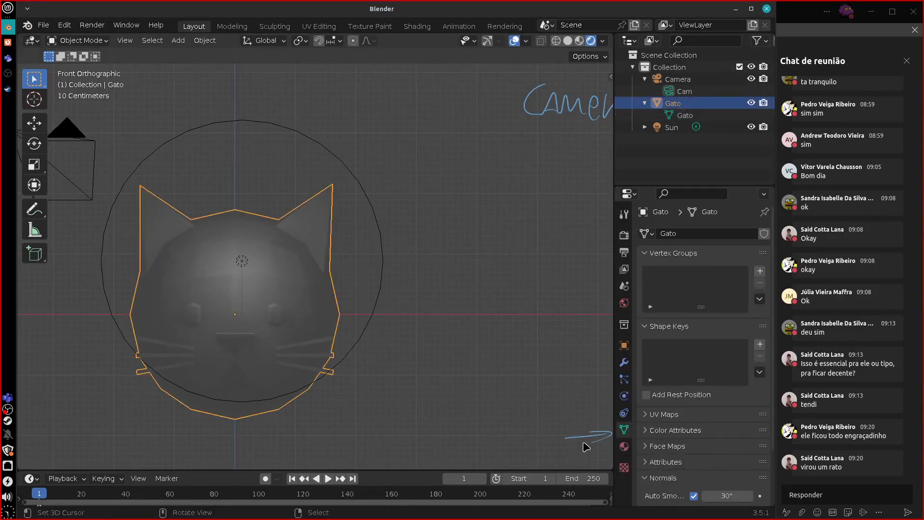
pyautogui.moveTo(568, 437); pyautogui.dragTo(576, 439, button='right')
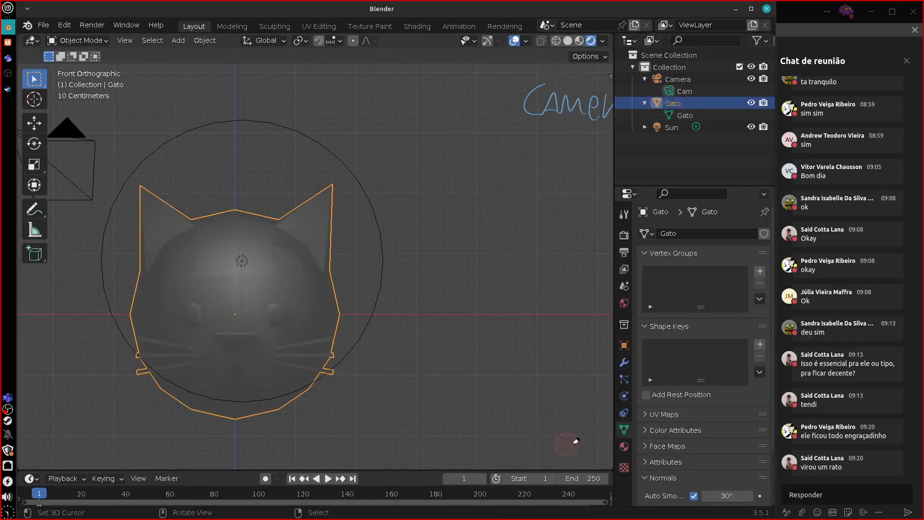
# Rename the light's data block as Light.
pyautogui.click(671, 127)
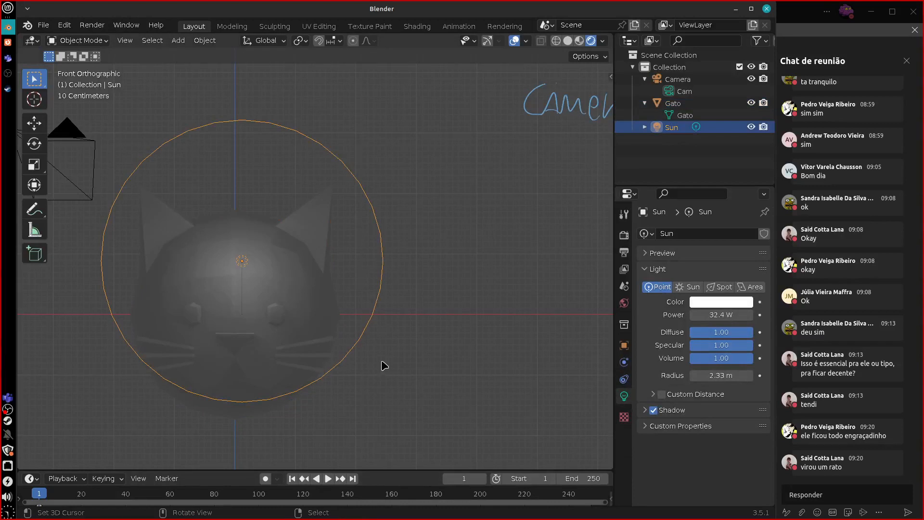
pyautogui.click(683, 233)
pyautogui.write('L')
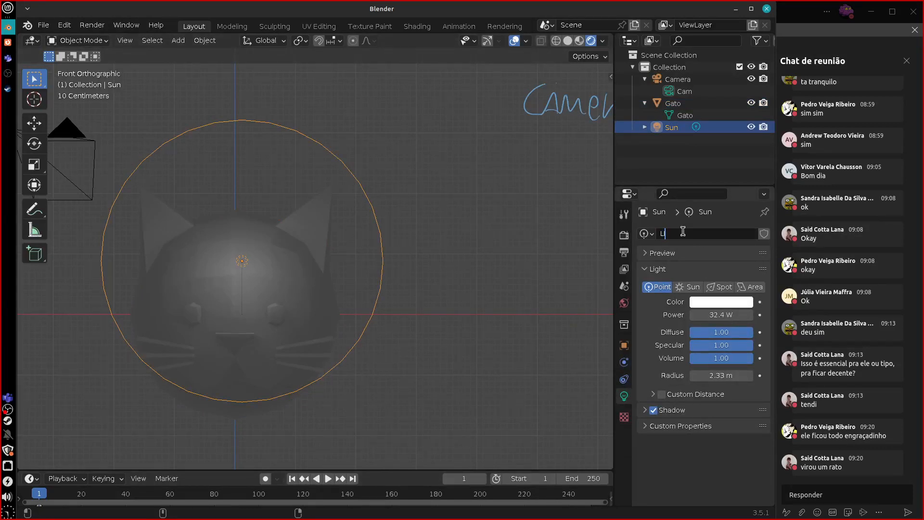
pyautogui.write('IGH')
pyautogui.press('BackSpace')
pyautogui.press('BackSpace')
pyautogui.press('BackSpace')
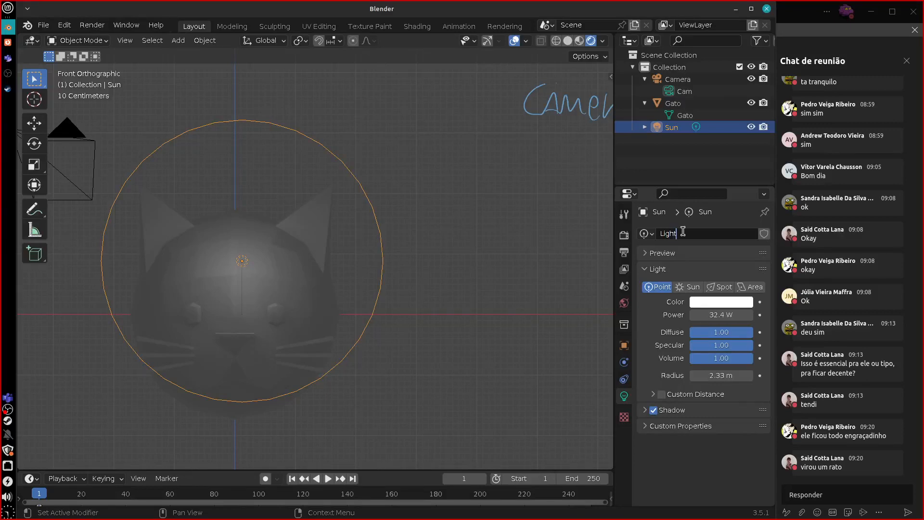
pyautogui.write('ight')
pyautogui.press('Return')
# Change the light's type back to Sun and set its strength to 1.
pyautogui.press('d')
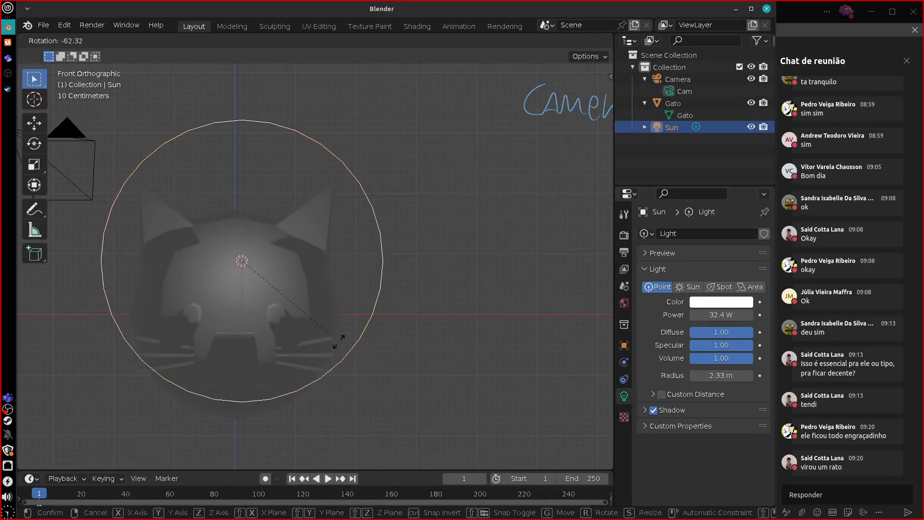
pyautogui.click(691, 288)
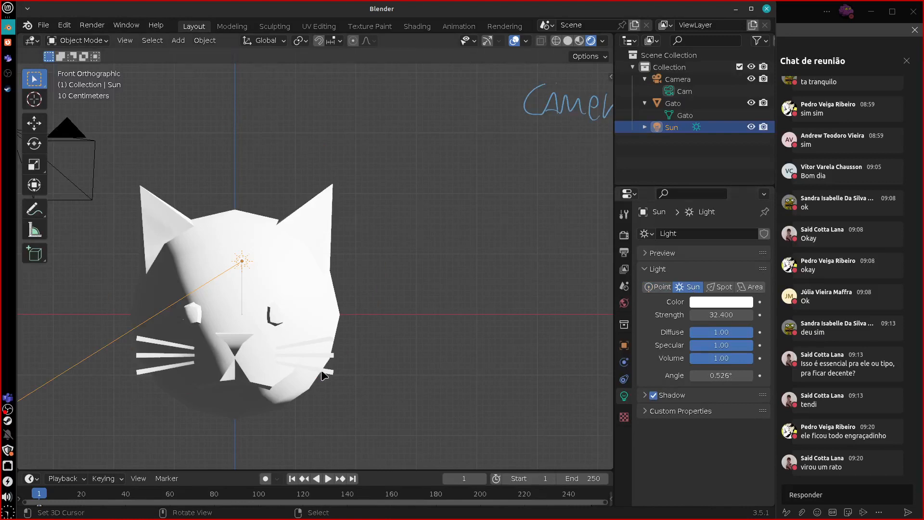
pyautogui.click(719, 316)
pyautogui.write('1')
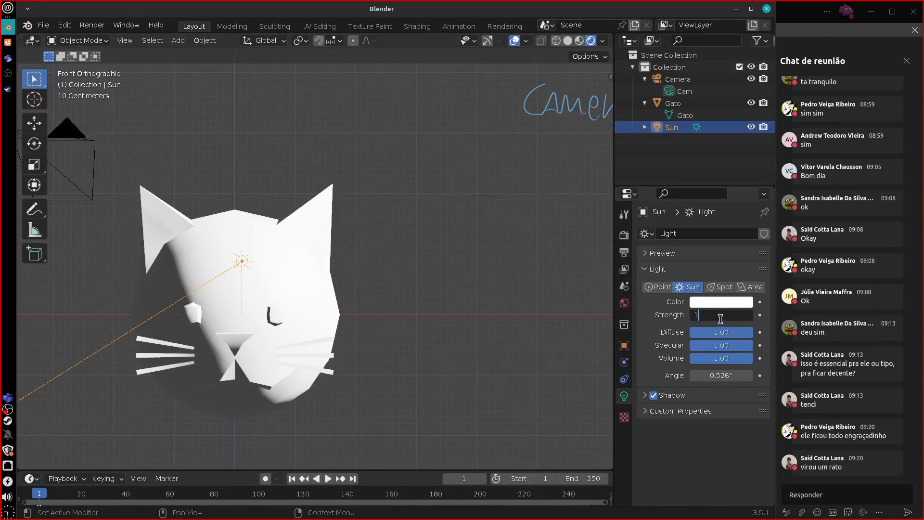
pyautogui.press('Return')
# Try rotating the sun light, and move it up and outward beside the cat's right-hand ear in the front view.
pyautogui.press('r')
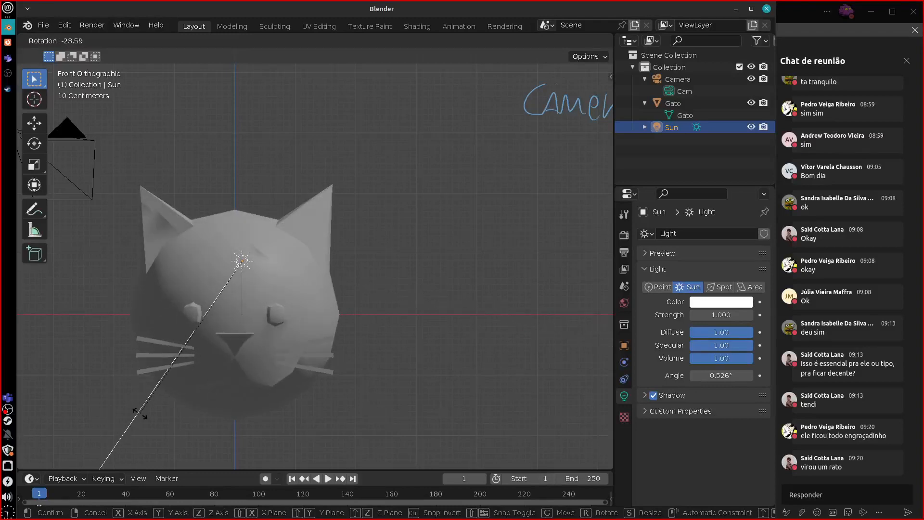
pyautogui.rightClick(168, 390)
pyautogui.press('g')
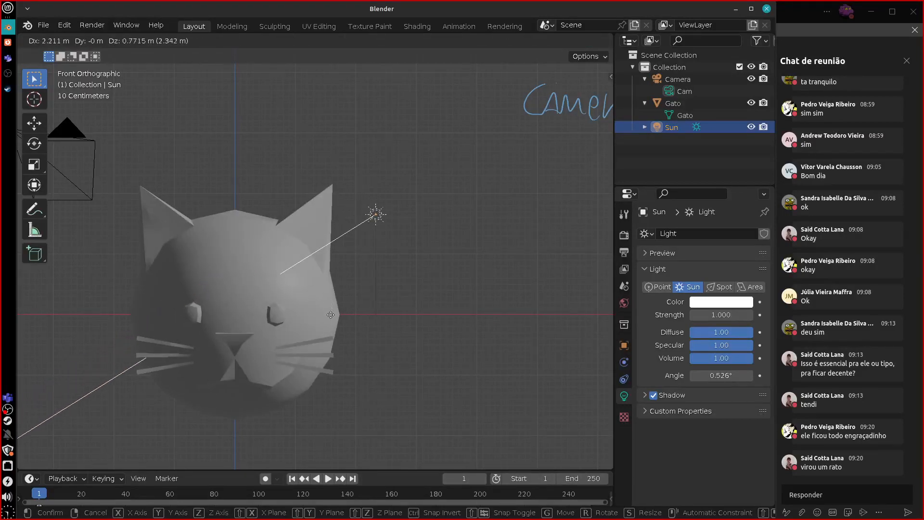
pyautogui.click(327, 312)
# Change the light's type to Spot and move it farther up and outward from the cat in the front view.
pyautogui.click(721, 290)
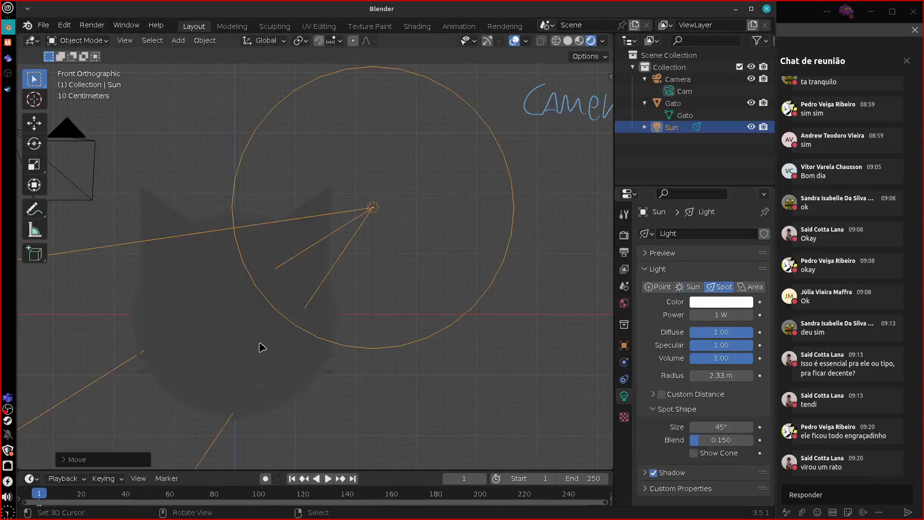
pyautogui.press('r')
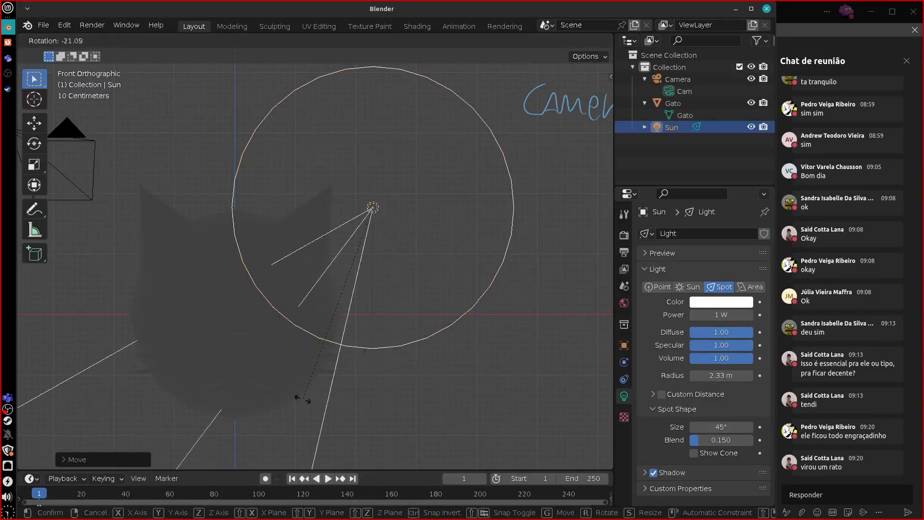
pyautogui.press('Escape')
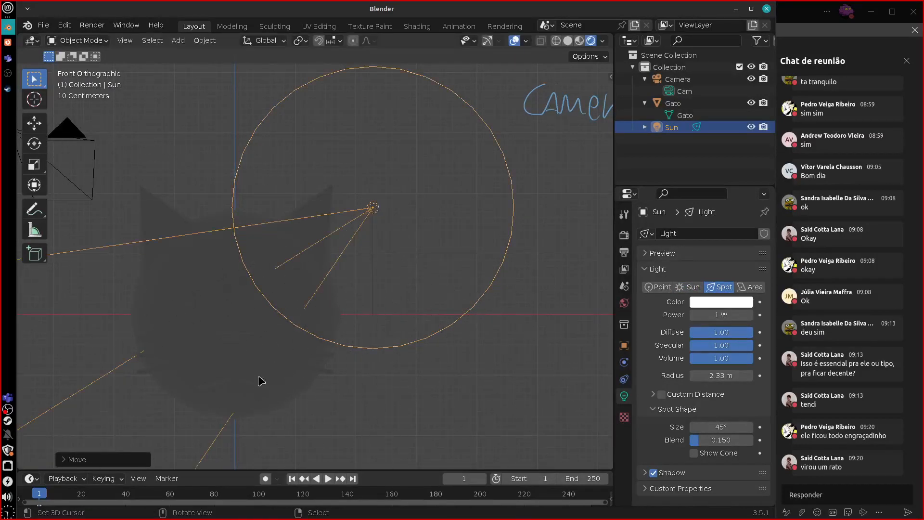
pyautogui.press('g')
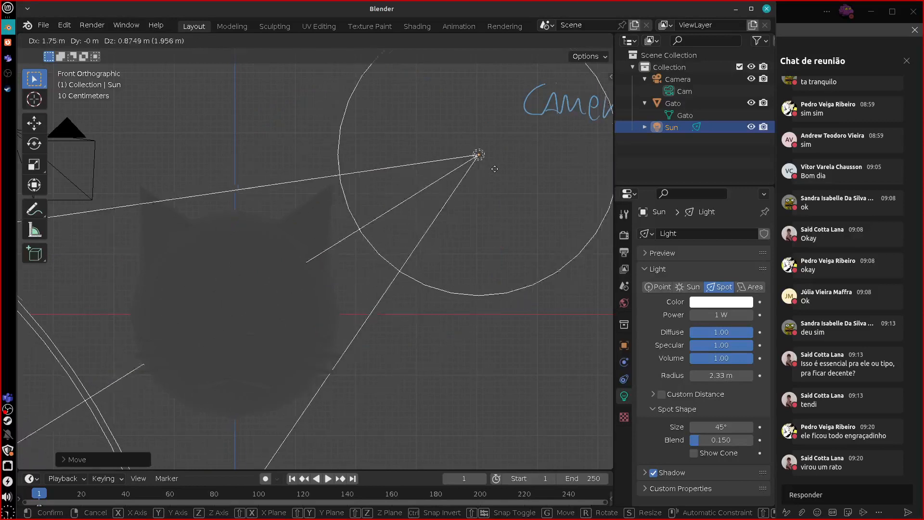
pyautogui.click(471, 181)
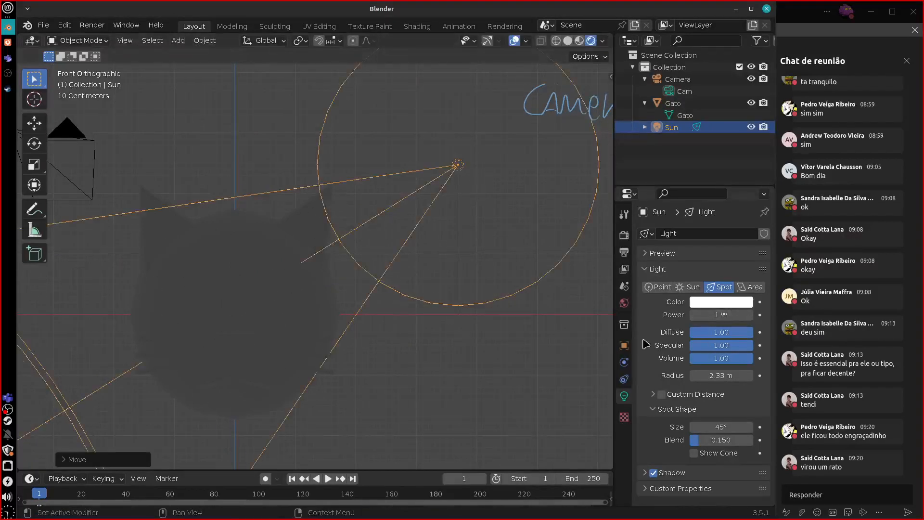
# Set the spot light's power to 100 W.
pyautogui.click(716, 316)
pyautogui.write('100')
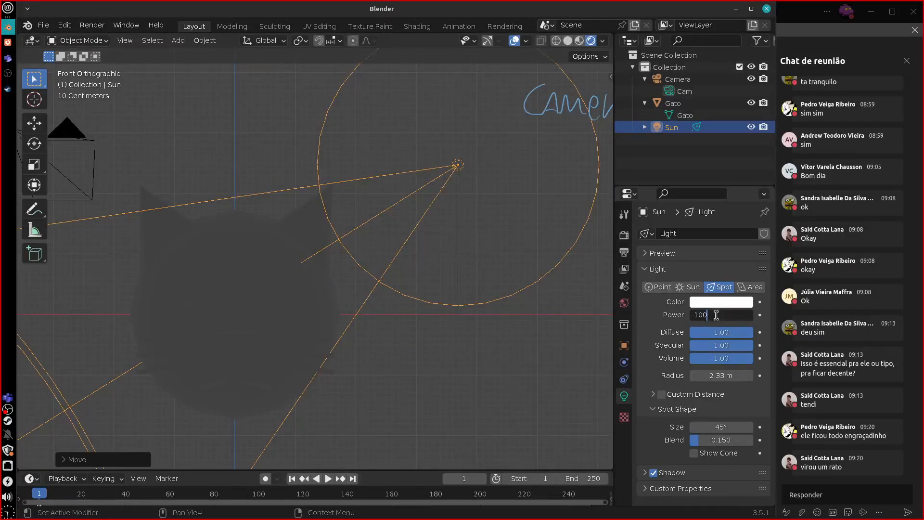
pyautogui.press('Return')
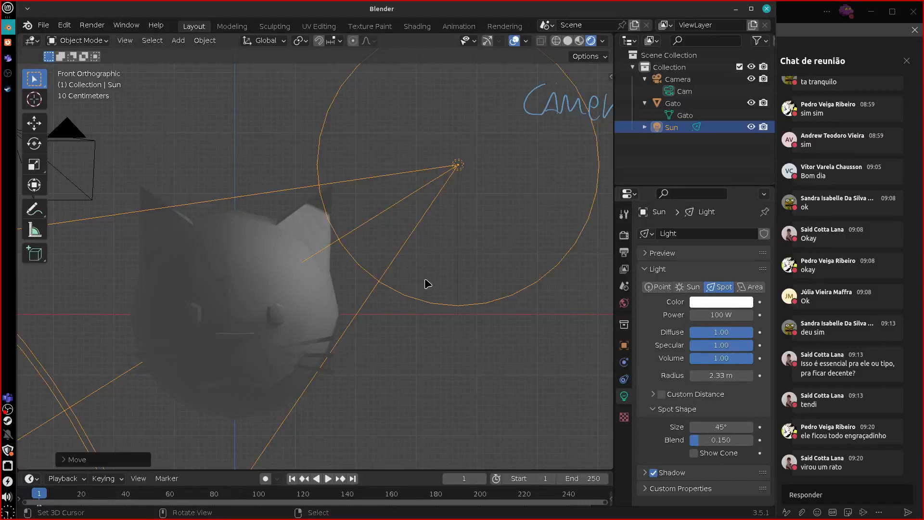
# Move the spot light nearer the cat's front and turn it toward the head in the top view, then raise it slightly outward in the front view.
pyautogui.press('KP_7')
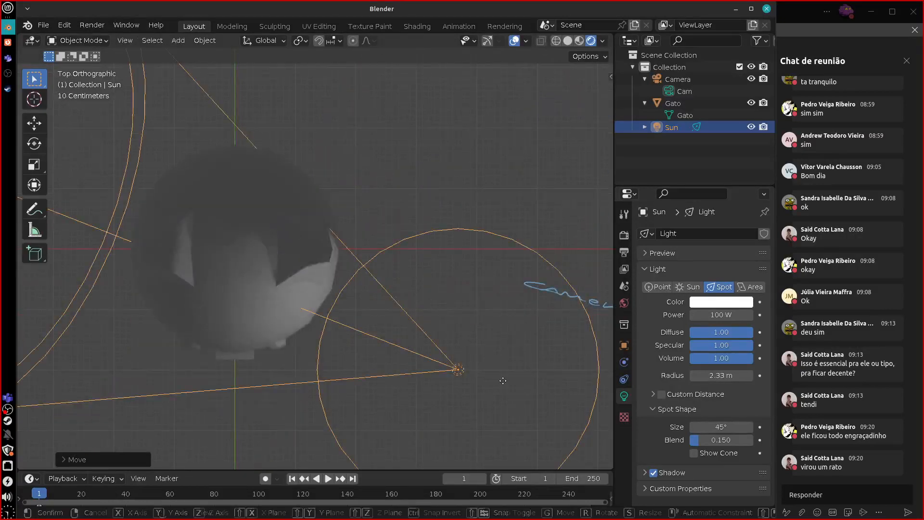
pyautogui.press('r')
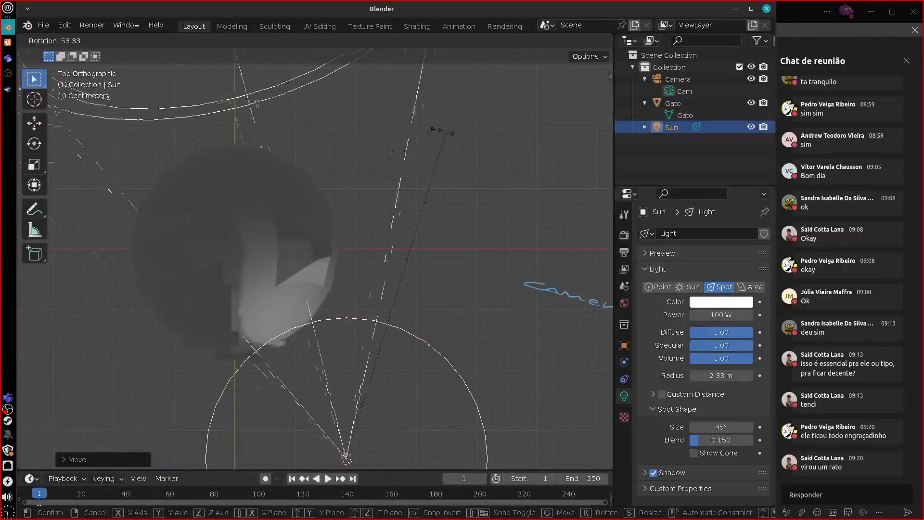
pyautogui.click(328, 158)
pyautogui.moveTo(412, 440); pyautogui.dragTo(411, 401, button='middle')
pyautogui.press('KP_1')
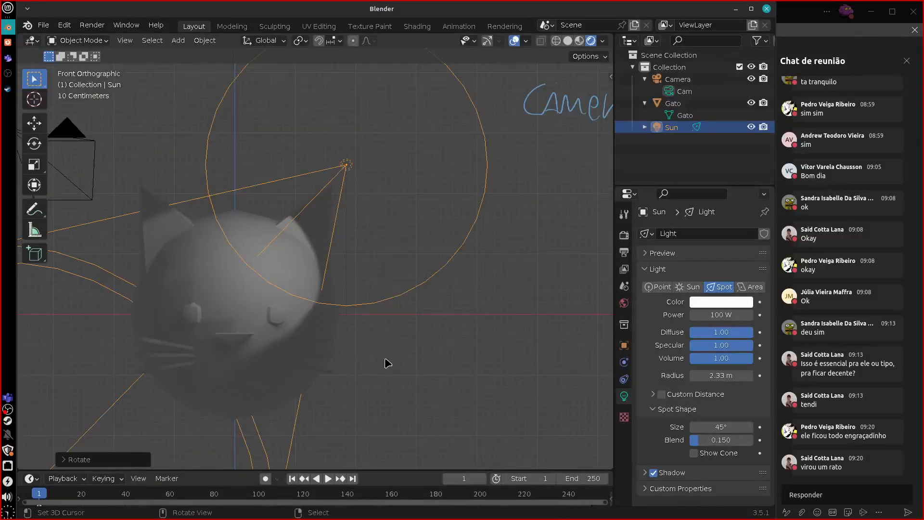
pyautogui.press('g')
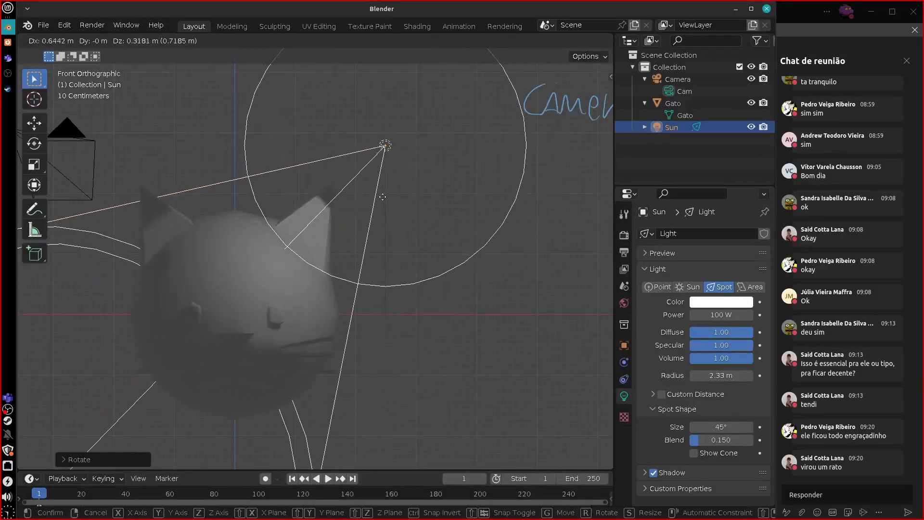
pyautogui.click(384, 193)
# Change the light's type to Area and try rotating it away from the cat.
pyautogui.click(751, 287)
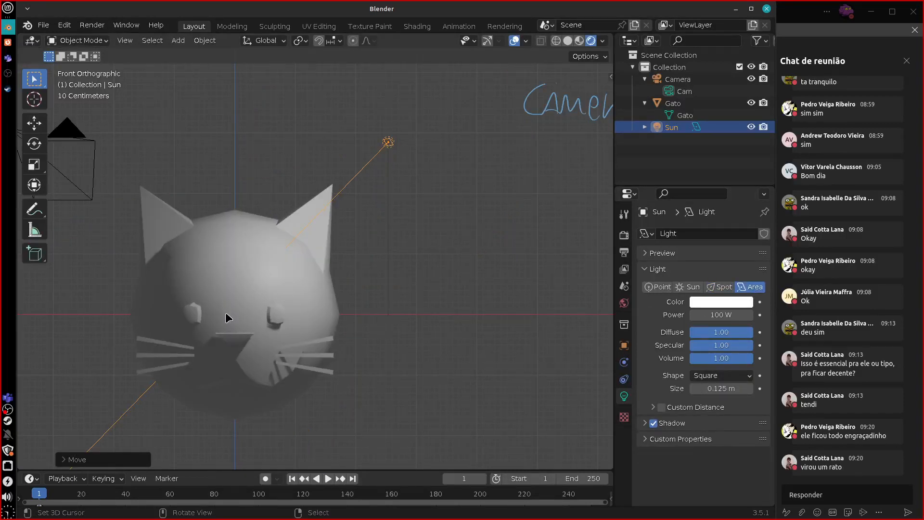
pyautogui.press('r')
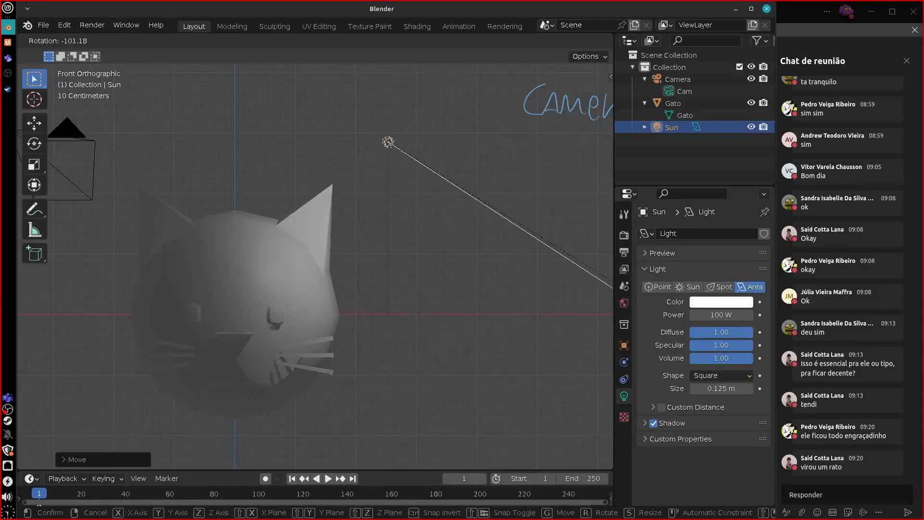
pyautogui.click(260, 388)
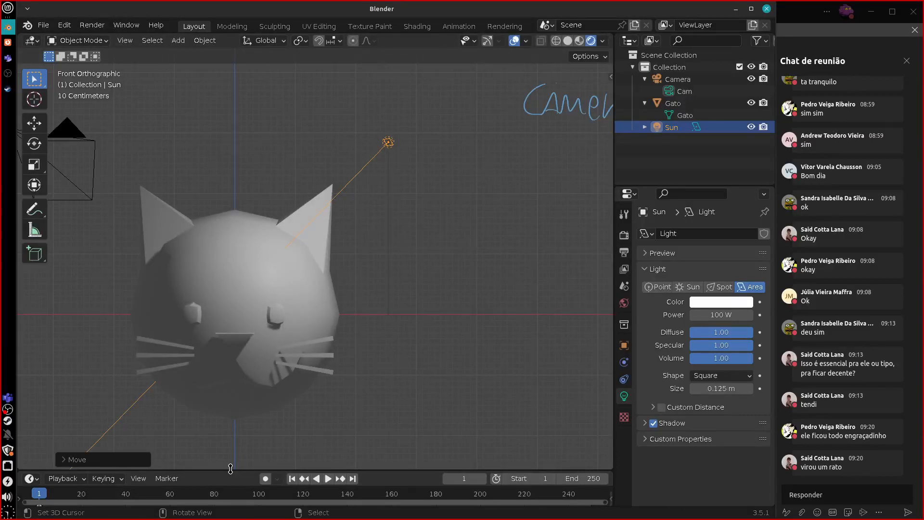
# Switch the area light back to the Sun type with a strength of 1.
pyautogui.click(689, 286)
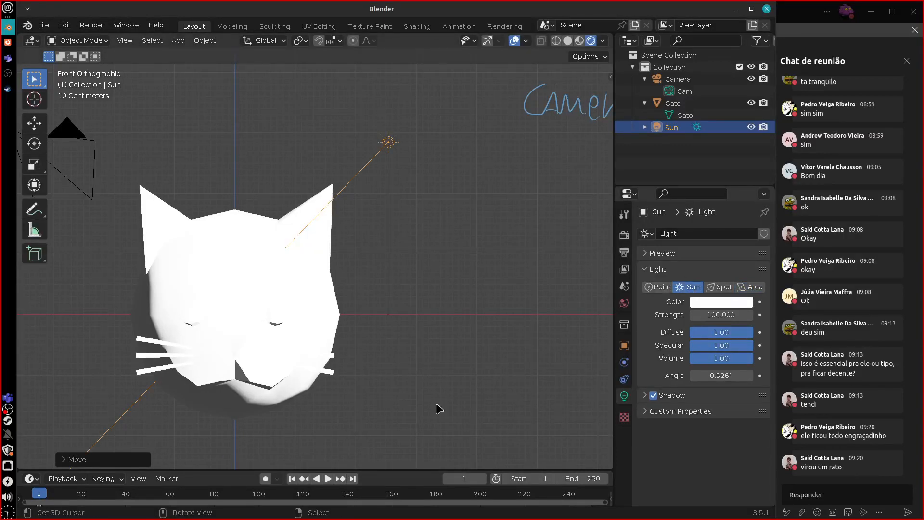
pyautogui.doubleClick(726, 316)
pyautogui.write('1')
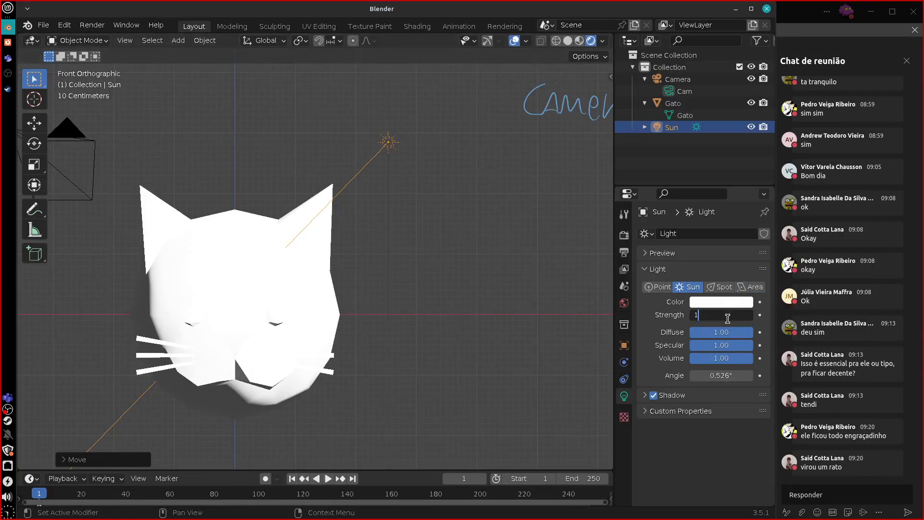
pyautogui.press('Return')
# Adjust the sun light's position in front of the cat from the top view, and move it slightly outward in the front view.
pyautogui.keyDown('shift'); pyautogui.moveTo(423, 364); pyautogui.dragTo(449, 363, button='middle'); pyautogui.keyUp('shift')
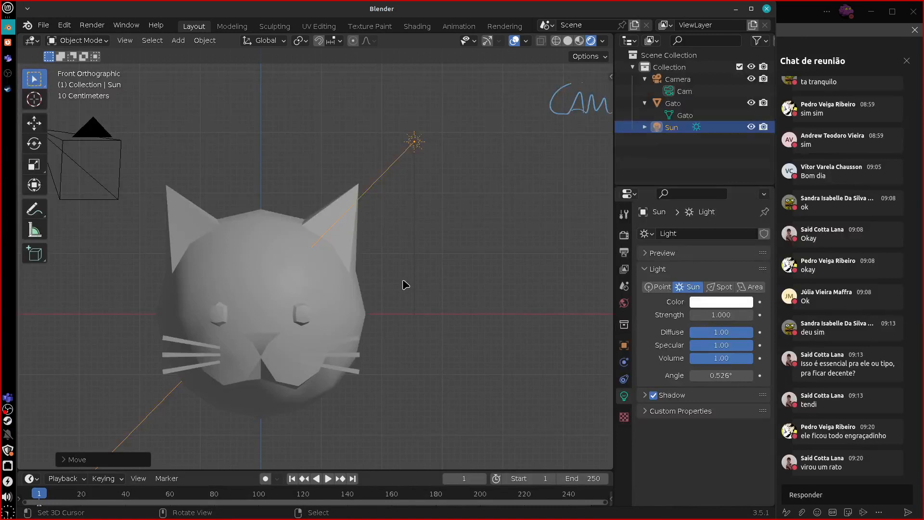
pyautogui.press('KP_7')
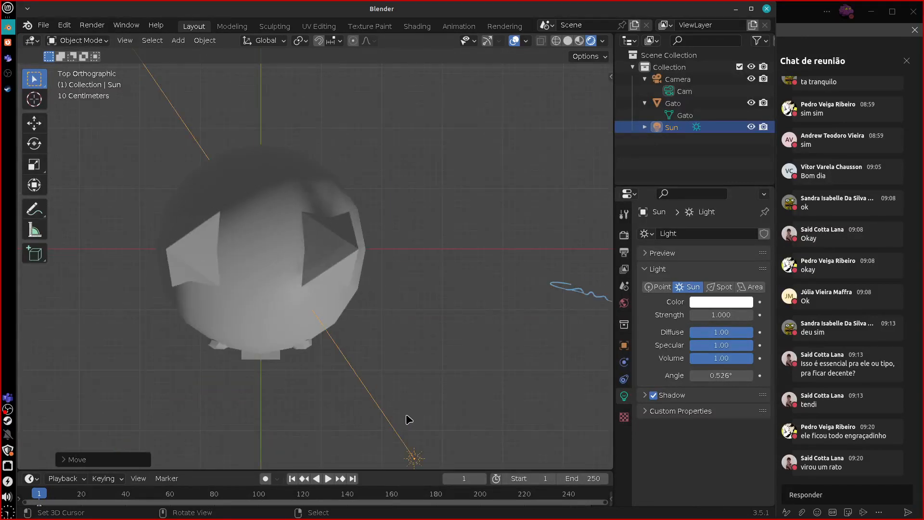
pyautogui.press('KP_1')
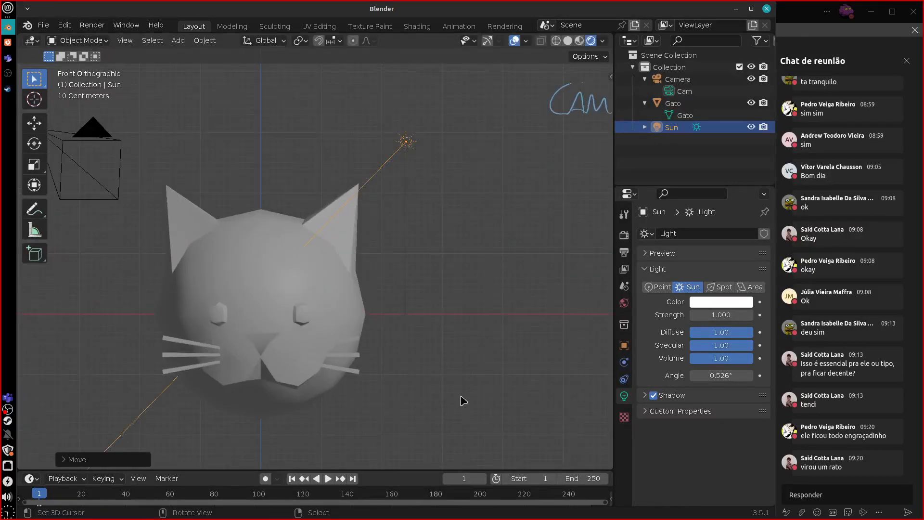
pyautogui.press('g')
pyautogui.click(396, 219)
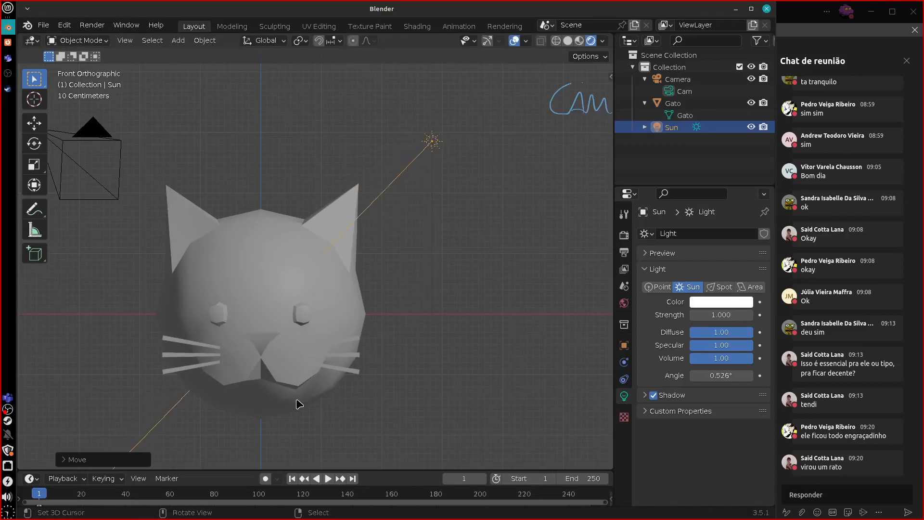
# Render the cat from the camera view to check the lighting, then return to the scene.
pyautogui.press('KP_0')
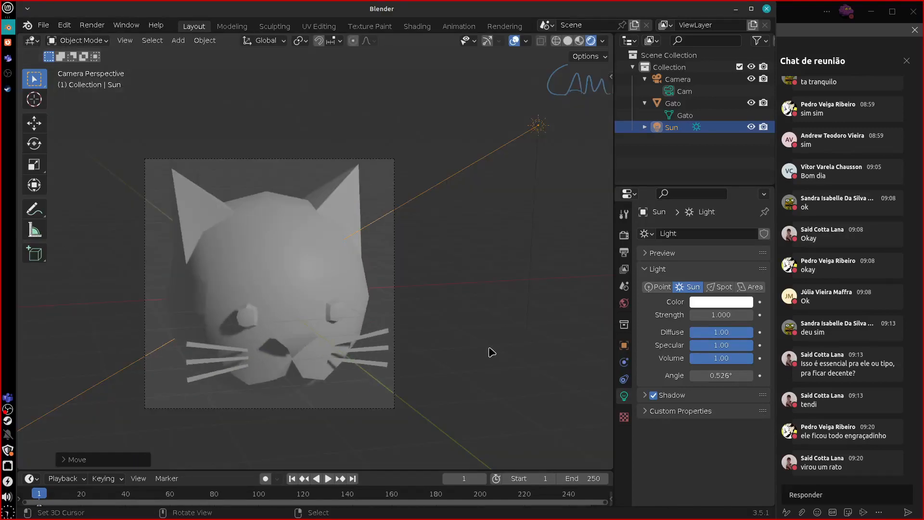
pyautogui.click(92, 25)
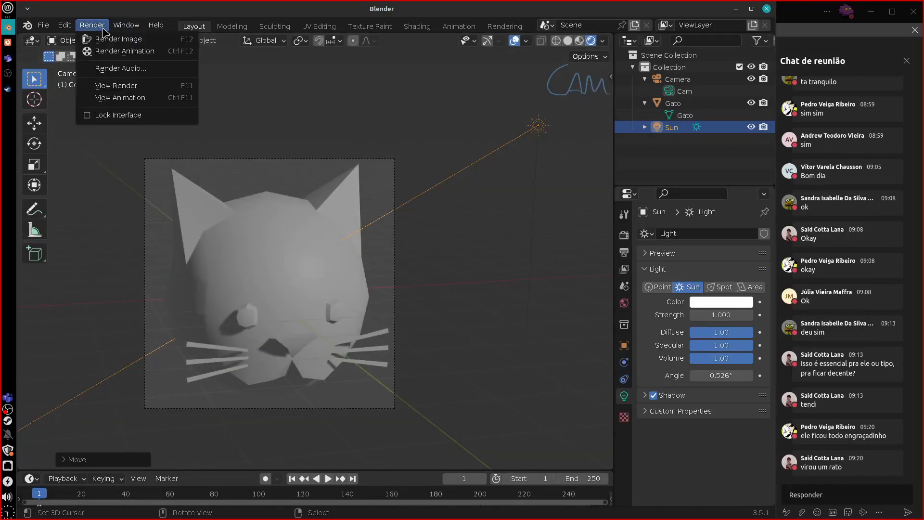
pyautogui.click(122, 39)
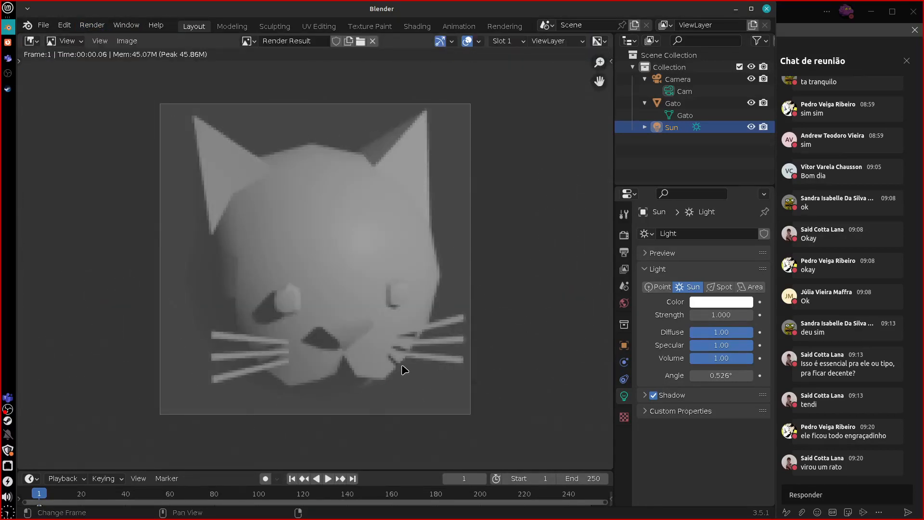
pyautogui.press('Escape')
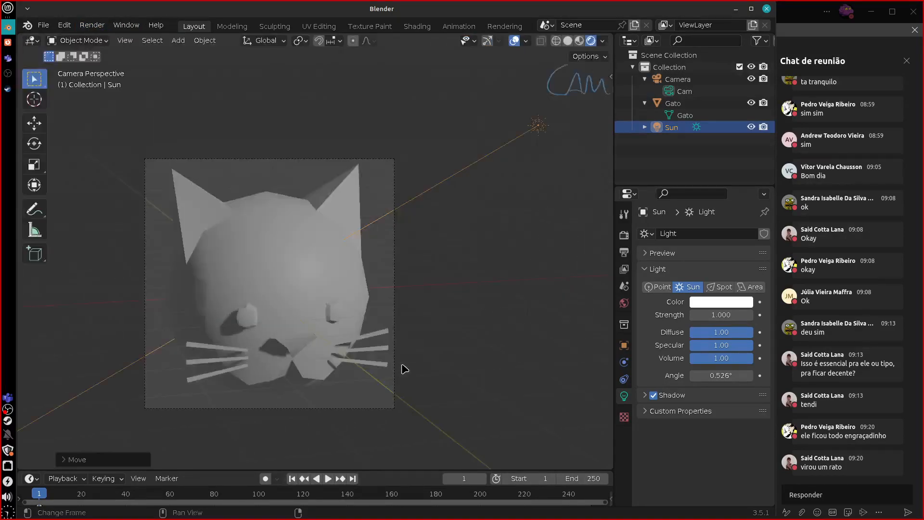
# Change the sun light's color from white to a pale warm cream.
pyautogui.click(717, 303)
pyautogui.moveTo(696, 221); pyautogui.dragTo(686, 192)
pyautogui.click(728, 300)
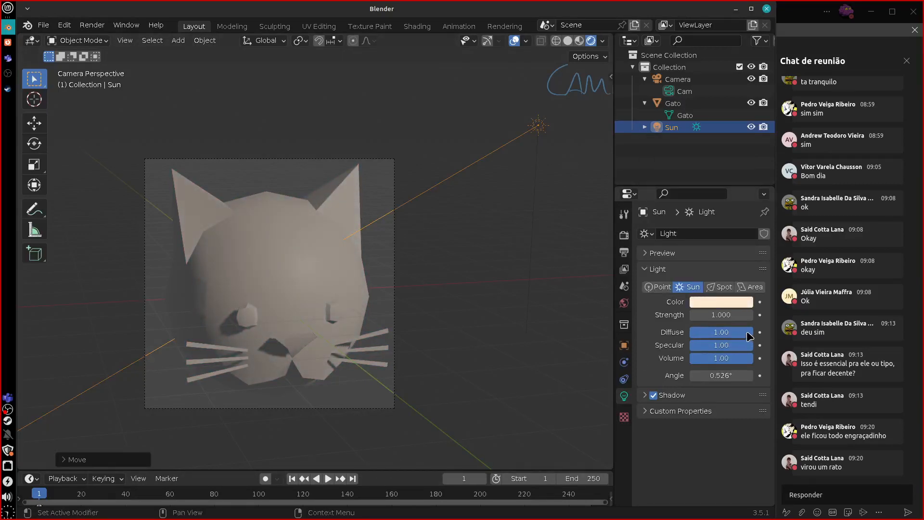
# Try lowering the sun light's Diffuse and restore it to 1.00, and switch its shadow off and on again.
pyautogui.moveTo(749, 335); pyautogui.dragTo(642, 349)
pyautogui.moveTo(693, 333); pyautogui.dragTo(775, 364)
pyautogui.click(653, 395)
pyautogui.click(653, 395)
# Expand the sun's shadow settings and toggle Contact Shadows on and off repeatedly to compare its effect on the cat.
pyautogui.click(655, 402)
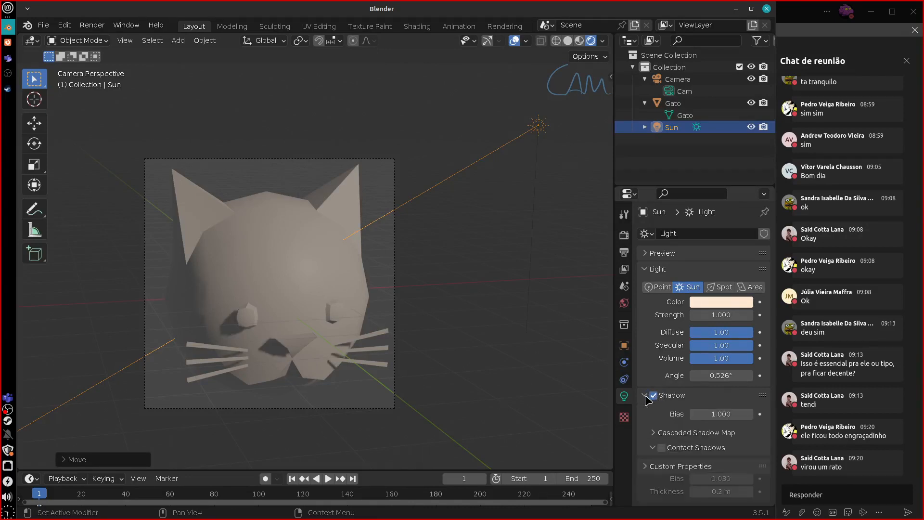
pyautogui.click(661, 448)
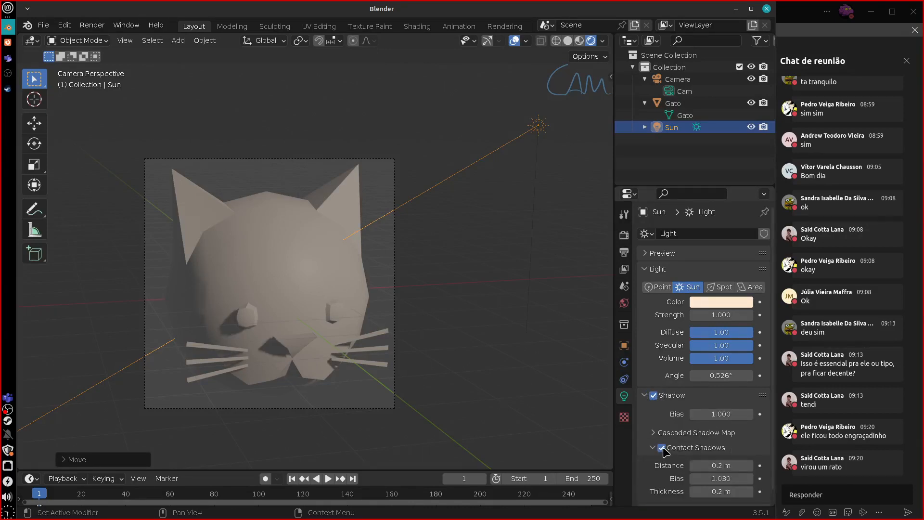
pyautogui.click(661, 448)
pyautogui.click(662, 448)
pyautogui.click(661, 448)
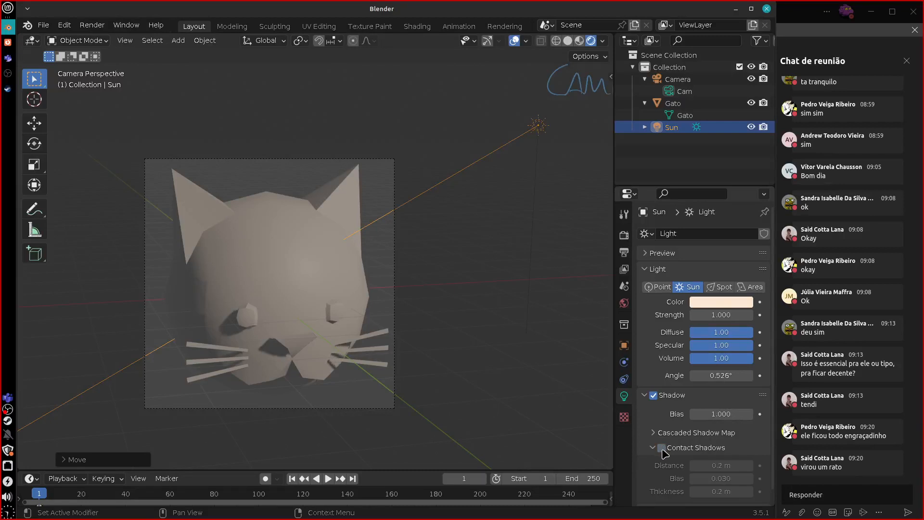
# Compare the cat with the sun's shadow off and on, leaving it enabled, and collapse the shadow and light settings.
pyautogui.click(644, 395)
pyautogui.click(644, 395)
pyautogui.click(644, 395)
pyautogui.click(654, 395)
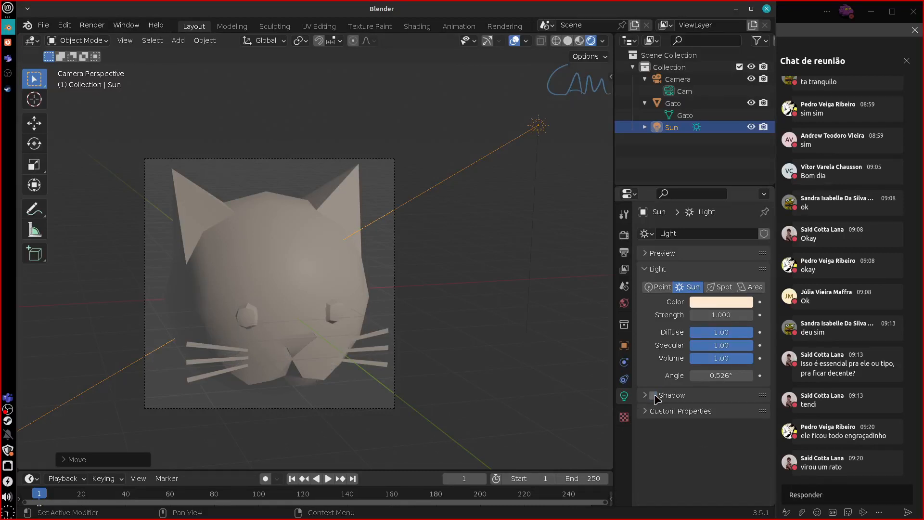
pyautogui.click(654, 395)
pyautogui.click(645, 269)
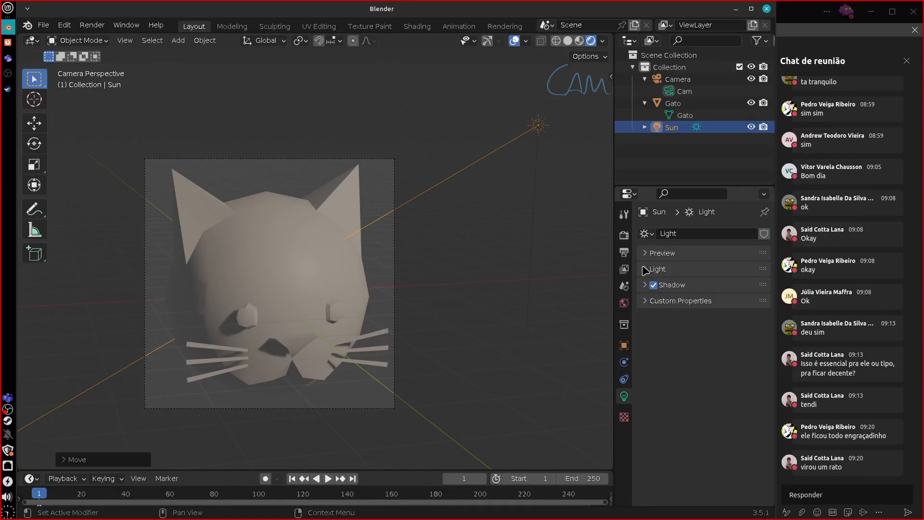
# Duplicate the sun light to the opposite, lower side of the cat and rotate the copy to shine toward the head.
pyautogui.hotkey('shift', 'd')
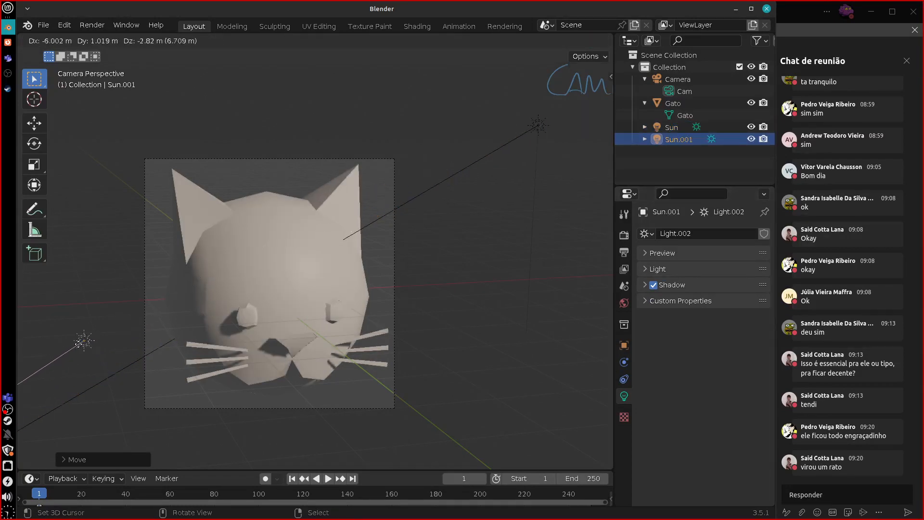
pyautogui.click(78, 343)
pyautogui.press('r')
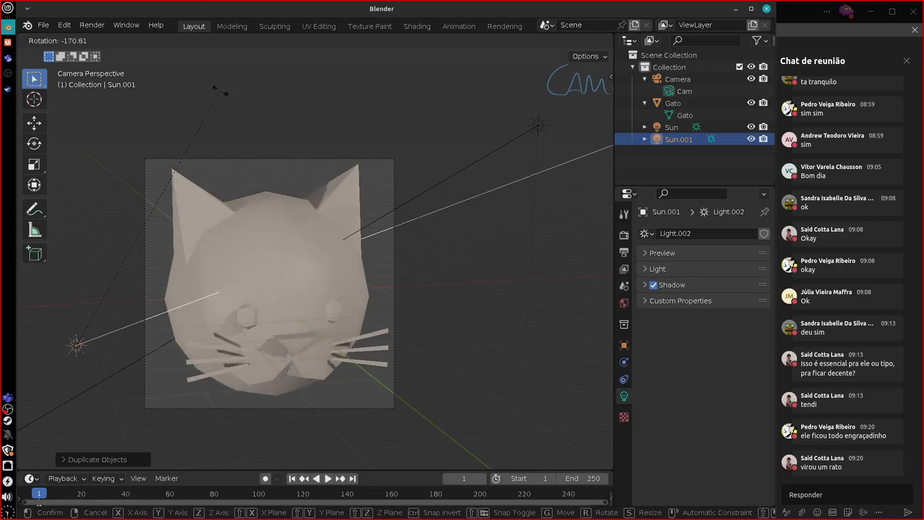
pyautogui.click(175, 117)
# Move the duplicated sun behind the cat in the top view and rotate it to shine on the back of the head.
pyautogui.press('KP_7')
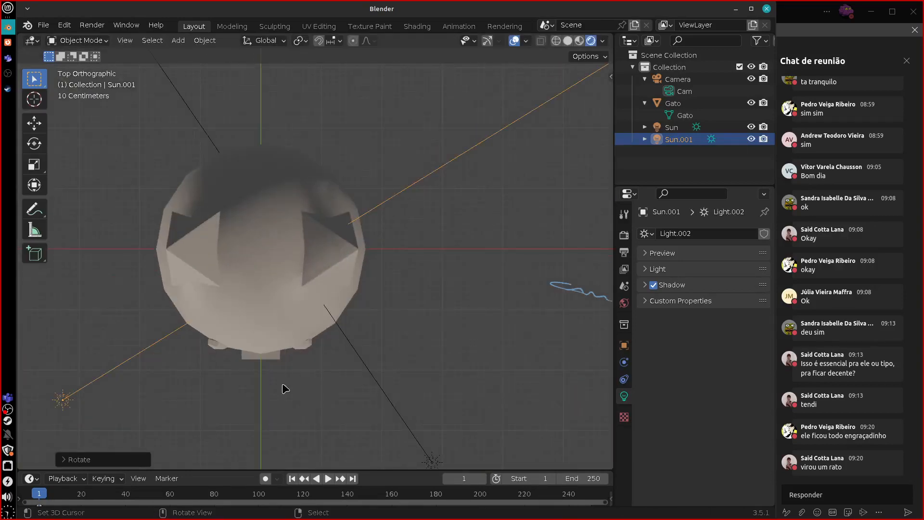
pyautogui.press('g')
pyautogui.click(346, 104)
pyautogui.press('r')
pyautogui.click(208, 446)
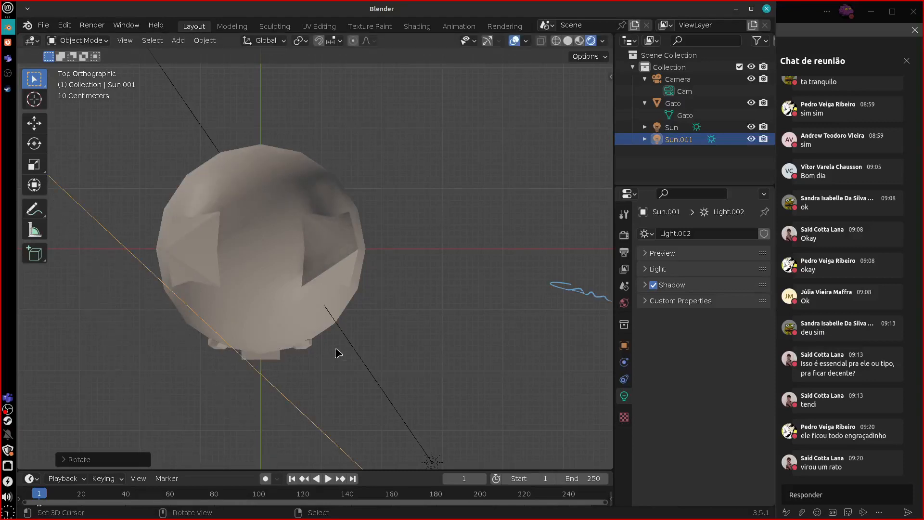
# Lower the duplicated sun in the camera view and rotate it upward so it lights the cat's shaded side from below.
pyautogui.press('KP_0')
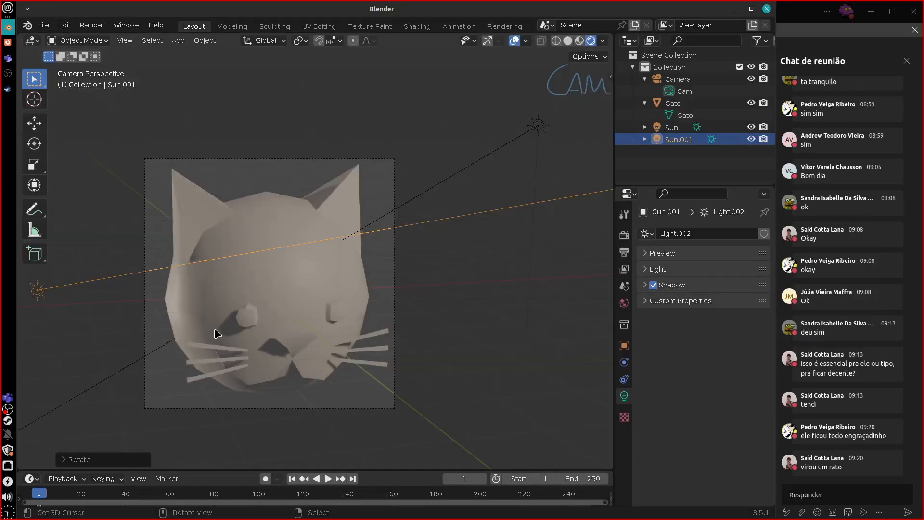
pyautogui.press('g')
pyautogui.click(317, 416)
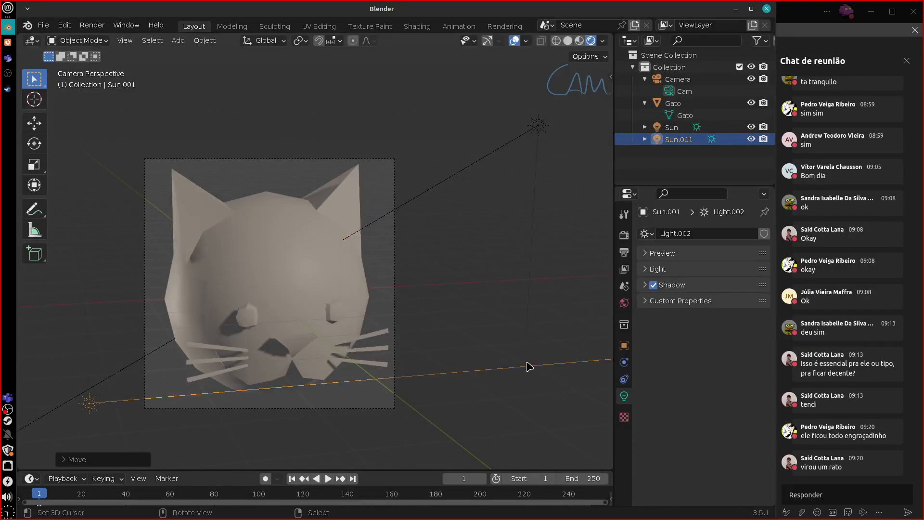
pyautogui.press('r')
pyautogui.click(353, 286)
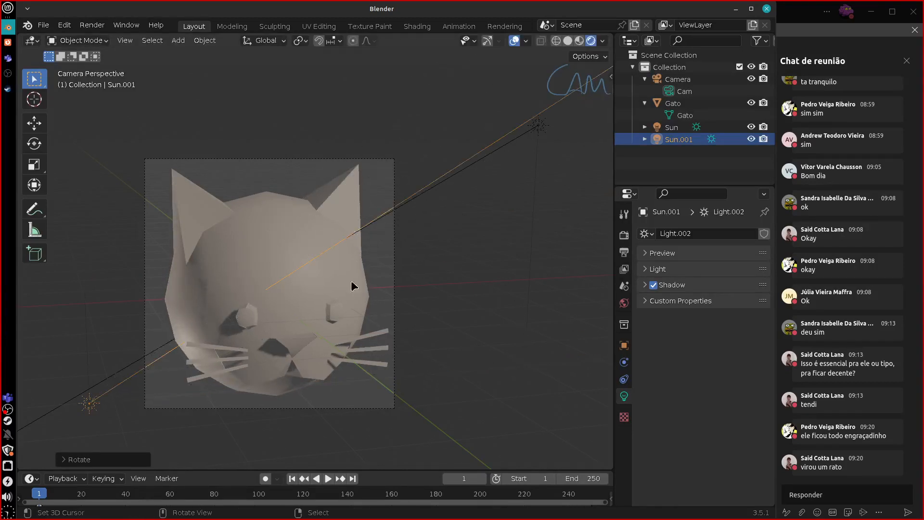
pyautogui.press('g')
pyautogui.click(442, 287)
pyautogui.press('r')
pyautogui.click(414, 274)
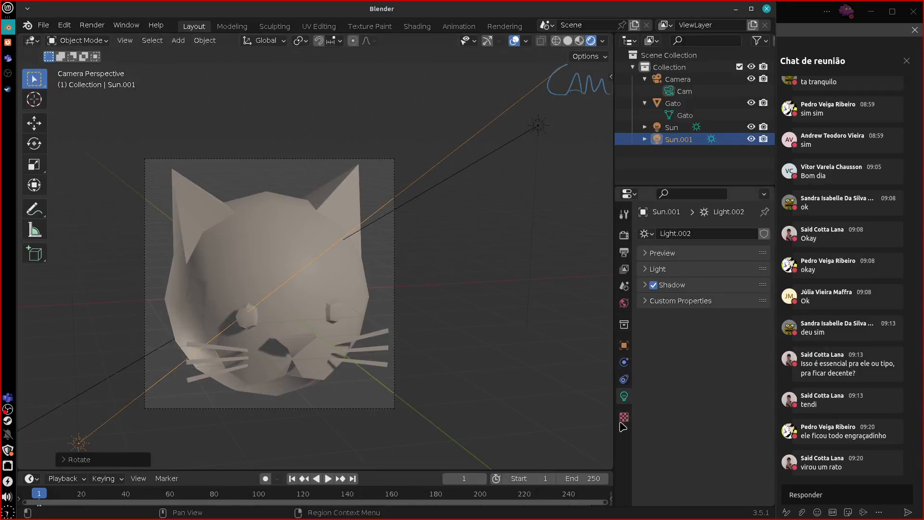
# Rename the duplicated sun's light data block as BackLight.
pyautogui.click(684, 235)
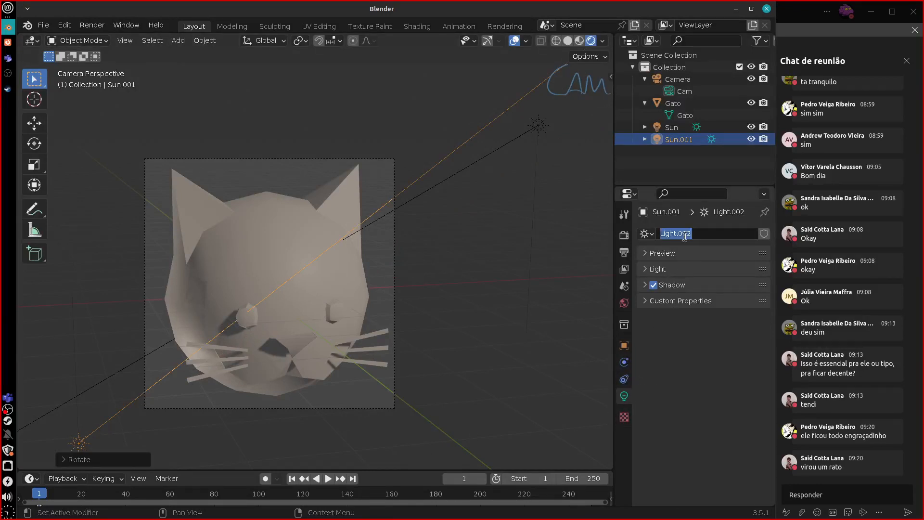
pyautogui.write('BackLight')
pyautogui.press('Return')
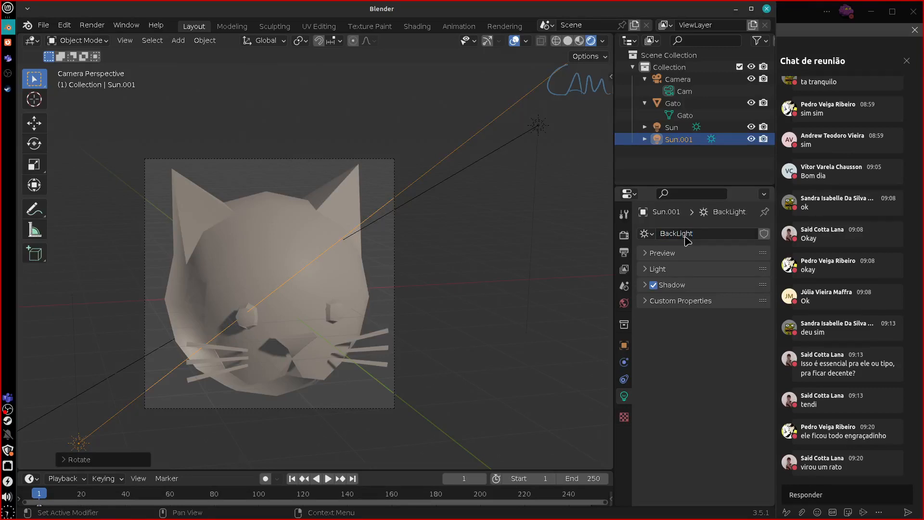
# Open the back light's Light settings and disable its shadow.
pyautogui.click(647, 255)
pyautogui.click(655, 254)
pyautogui.click(659, 269)
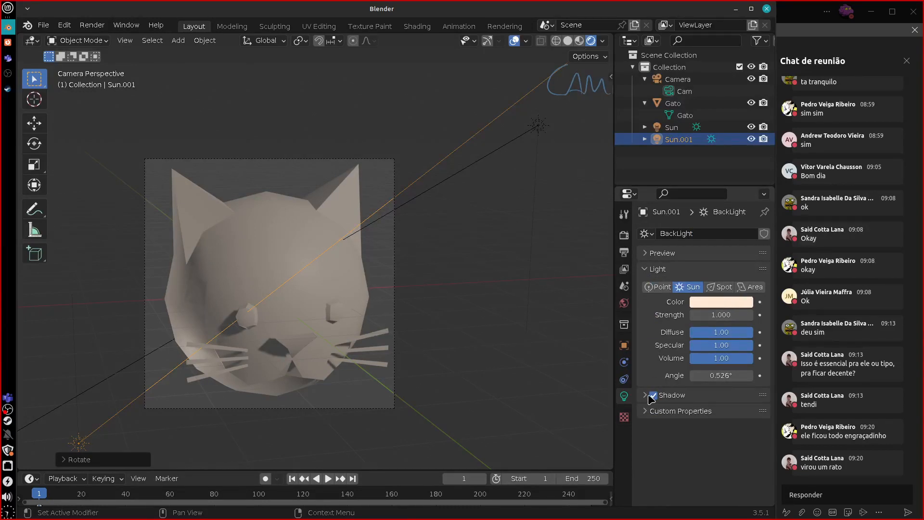
pyautogui.click(652, 396)
# Set the back light's color to a slightly darkened blue with hue 0.631 and saturation 0.757, and its specular to 0.
pyautogui.click(729, 307)
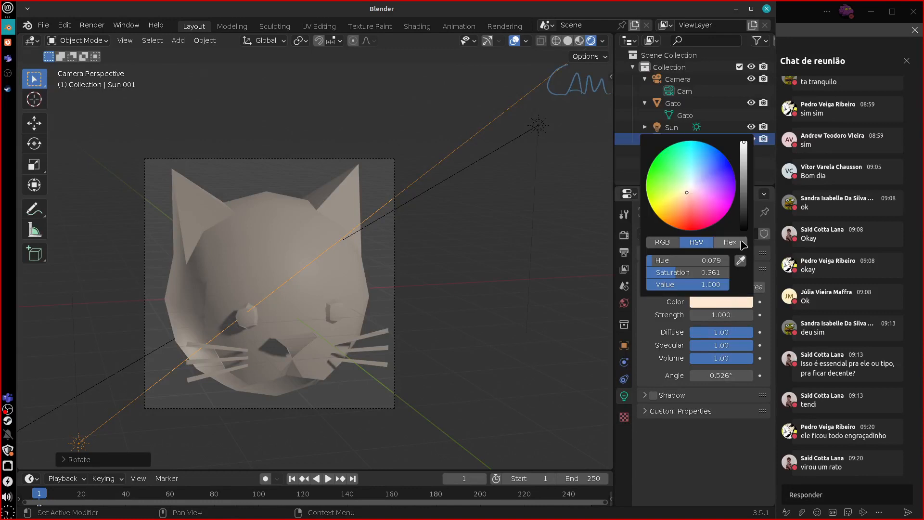
pyautogui.click(706, 169)
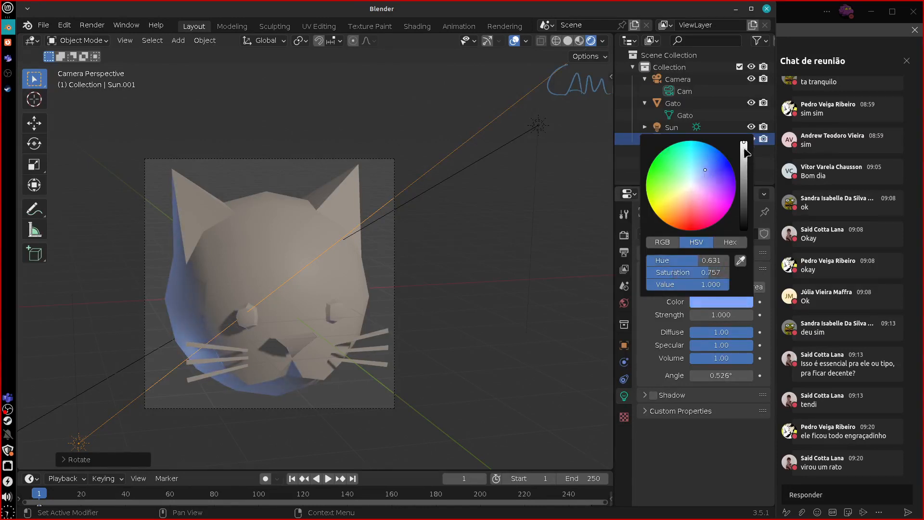
pyautogui.moveTo(745, 153)
pyautogui.mouseDown()
pyautogui.moveTo(746, 188)
pyautogui.moveTo(747, 169)
pyautogui.mouseUp()
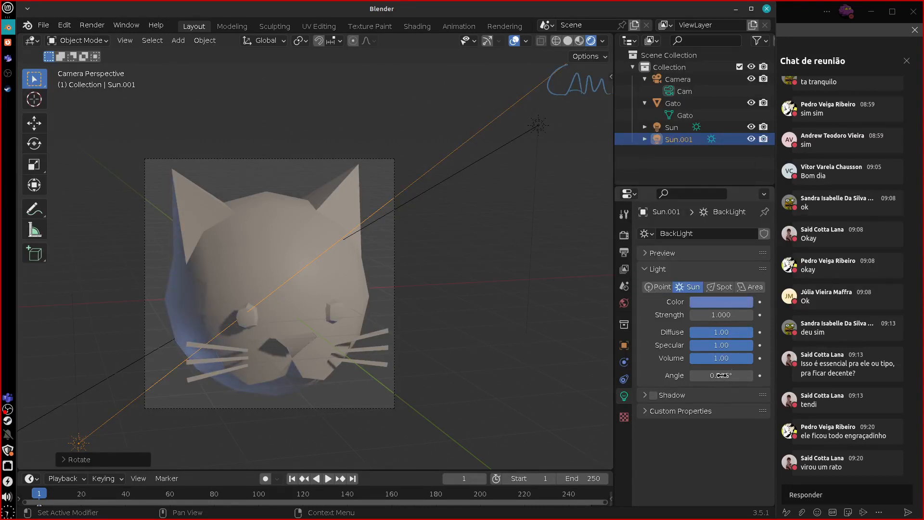
pyautogui.moveTo(743, 347); pyautogui.dragTo(458, 388)
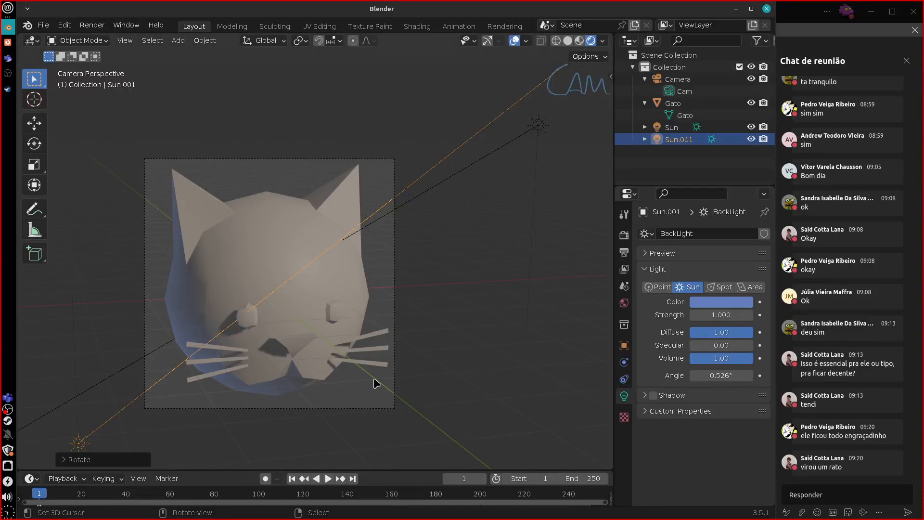
# Move the back light slightly closer to the cat and rotate it about global Z and in the view to leave a thin blue rim.
pyautogui.press('g')
pyautogui.click(173, 387)
pyautogui.press('r')
pyautogui.press('z')
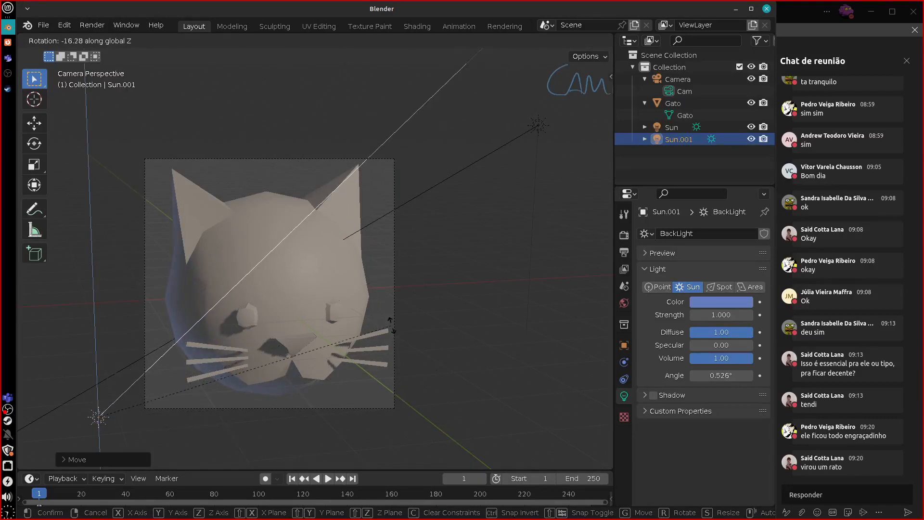
pyautogui.click(314, 431)
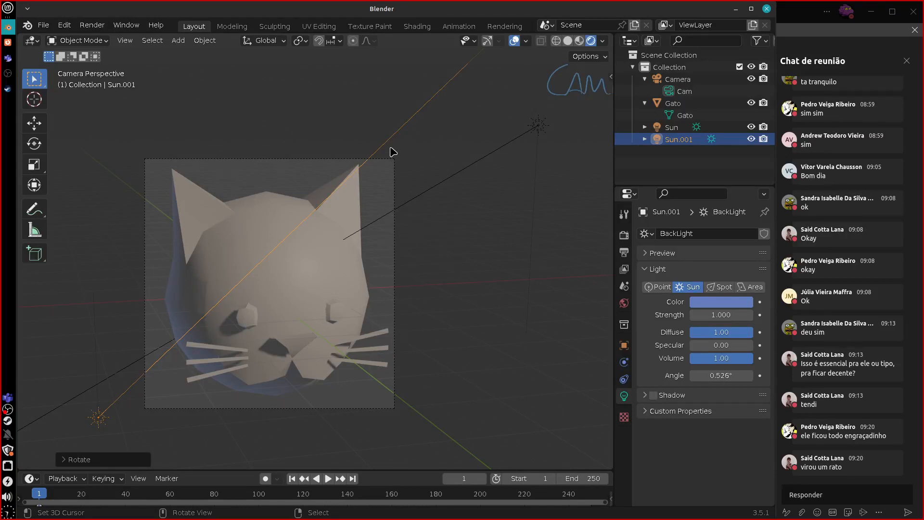
pyautogui.press('r')
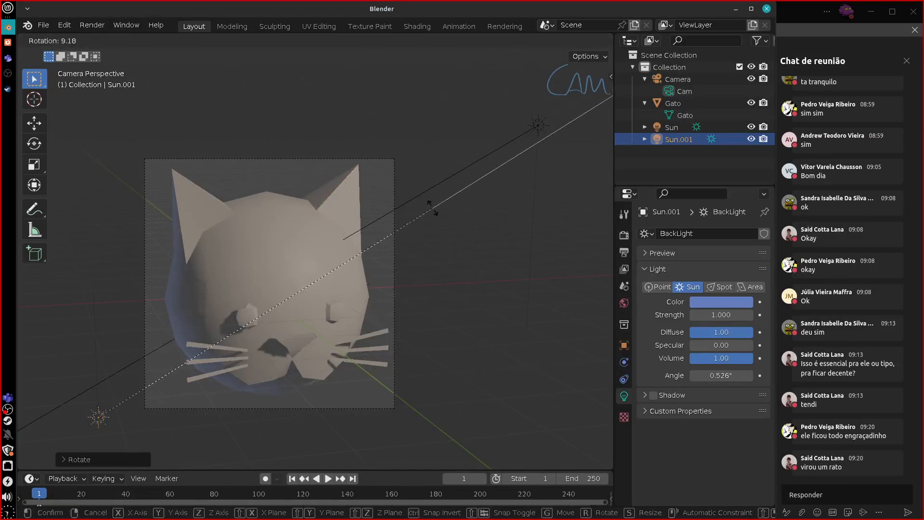
pyautogui.click(310, 221)
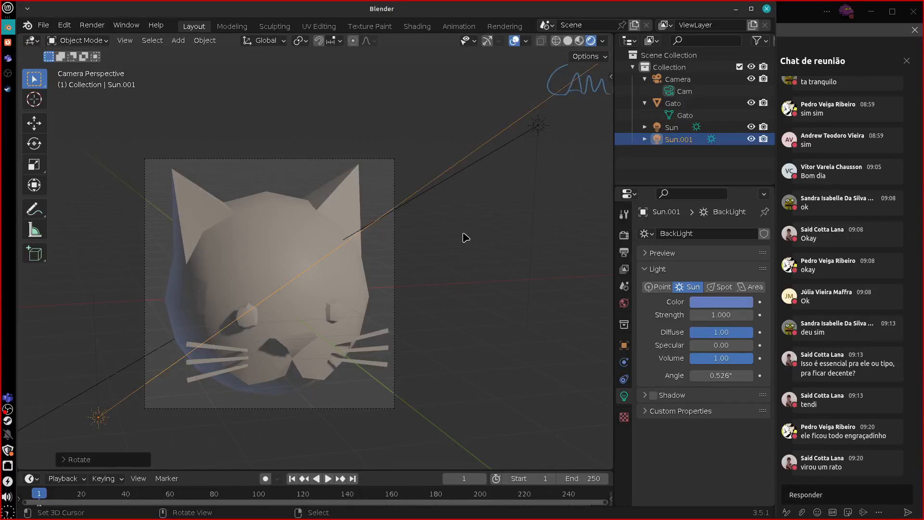
# Rename the two sun objects Sun and Sun.001 as Light and BackLight.
pyautogui.doubleClick(672, 127)
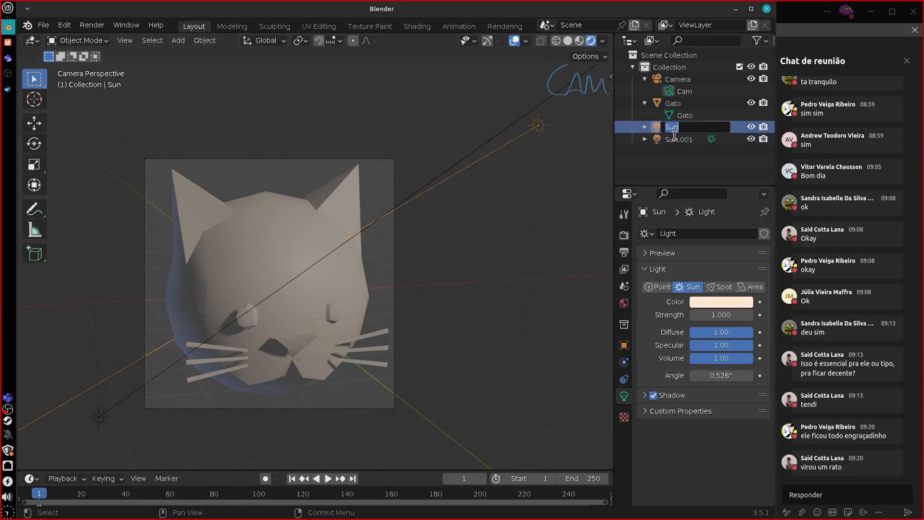
pyautogui.write('Light')
pyautogui.press('Return')
pyautogui.doubleClick(673, 140)
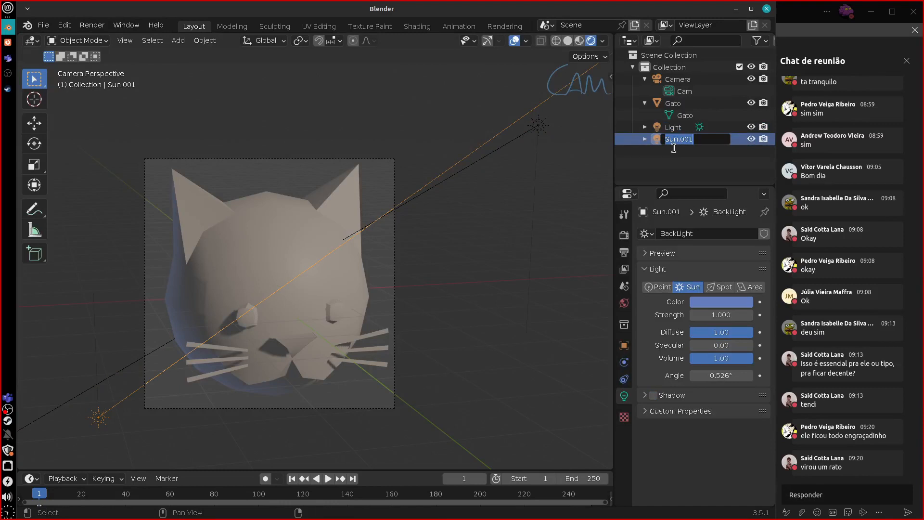
pyautogui.write('BackLight')
pyautogui.press('Return')
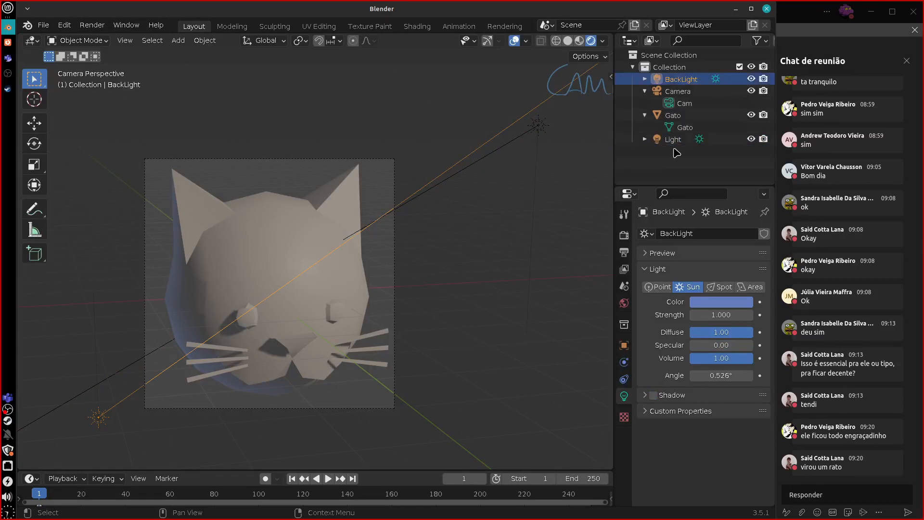
# Show the World properties and draw an annotation arrow pointing toward their icon.
pyautogui.click(625, 304)
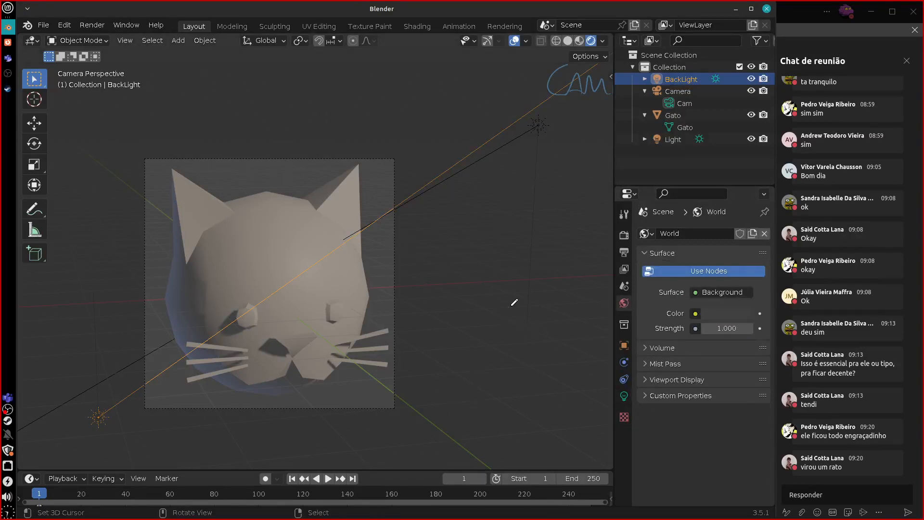
pyautogui.moveTo(509, 306)
pyautogui.mouseDown()
pyautogui.moveTo(588, 298)
pyautogui.moveTo(579, 316)
pyautogui.mouseUp()
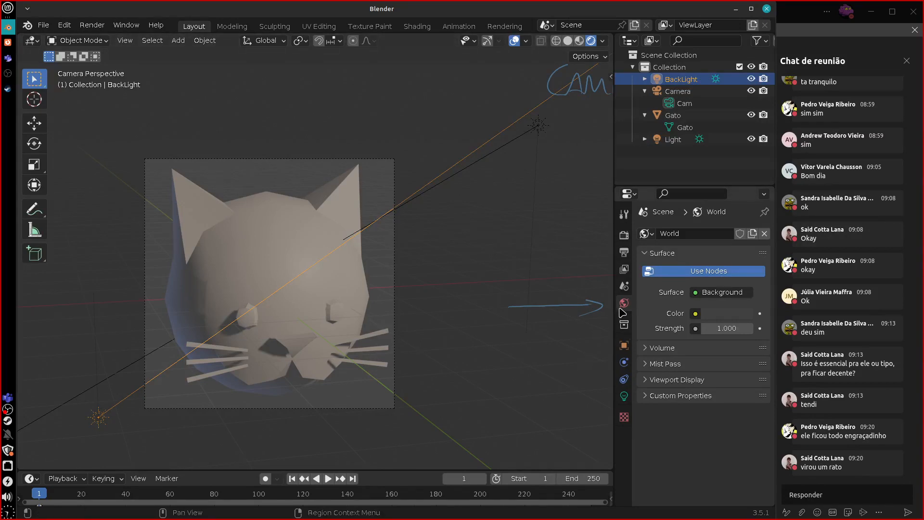
# Try black, grey and saturated deep blue as the world background color.
pyautogui.click(720, 315)
pyautogui.moveTo(741, 226); pyautogui.dragTo(745, 250)
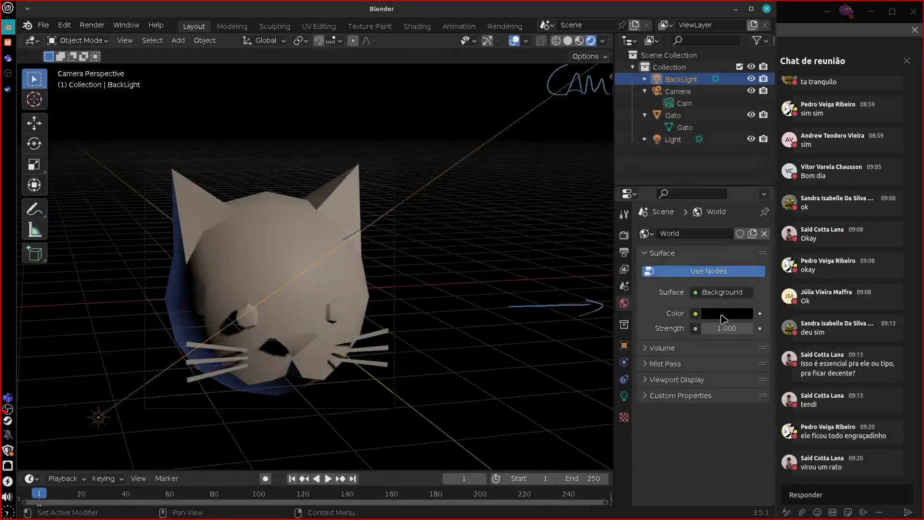
pyautogui.click(733, 314)
pyautogui.moveTo(745, 202); pyautogui.dragTo(743, 191)
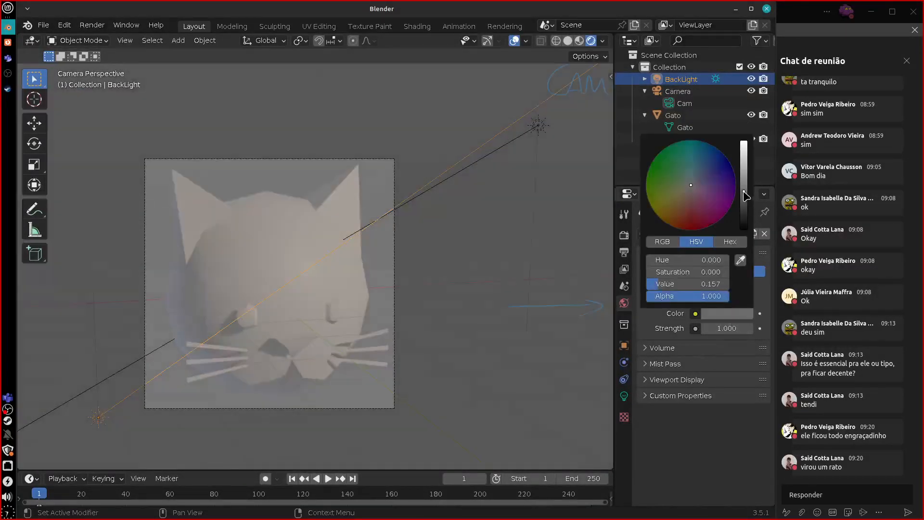
pyautogui.moveTo(688, 188); pyautogui.dragTo(734, 160)
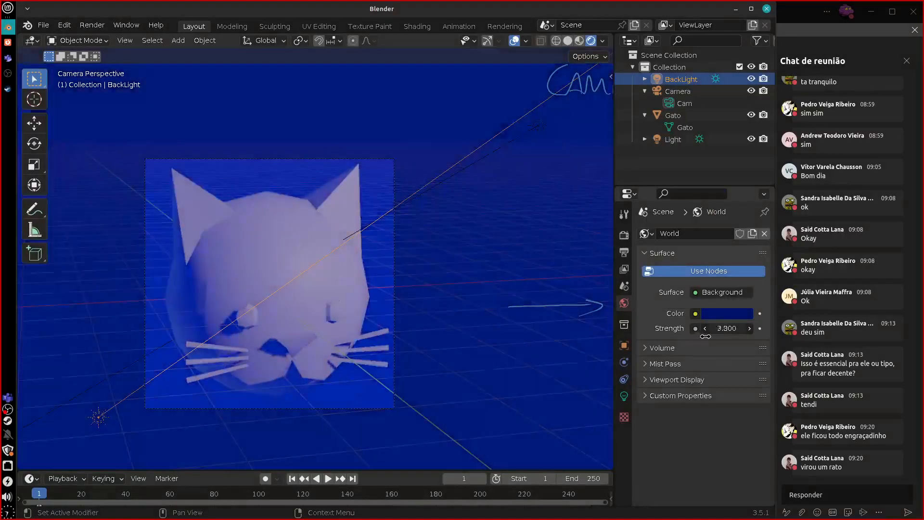
# Set the world background strength to 0.160 and darken its color to almost black.
pyautogui.moveTo(691, 339); pyautogui.dragTo(725, 329)
pyautogui.click(726, 313)
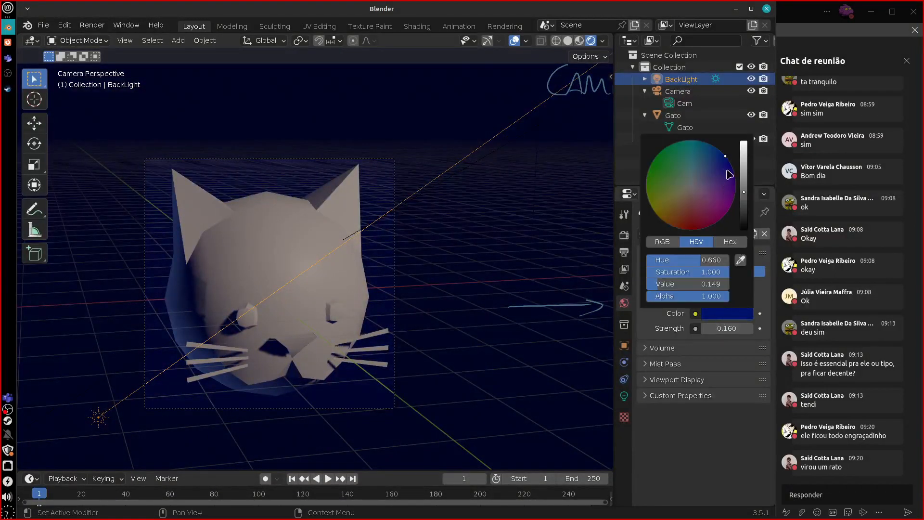
pyautogui.moveTo(748, 188)
pyautogui.mouseDown()
pyautogui.moveTo(743, 178)
pyautogui.moveTo(659, 184)
pyautogui.moveTo(679, 219)
pyautogui.moveTo(690, 202)
pyautogui.moveTo(686, 187)
pyautogui.moveTo(741, 212)
pyautogui.mouseUp()
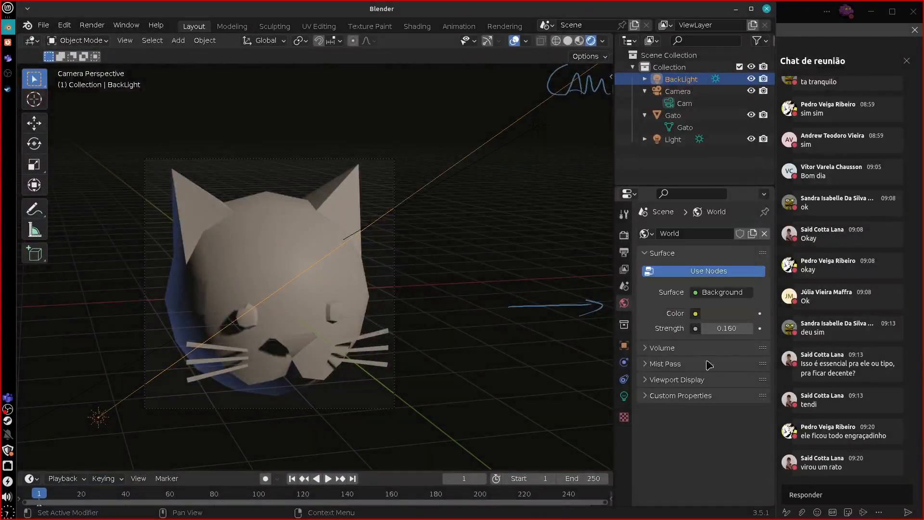
# Set the world background strength to 0.400 and its color to a dark muted purple.
pyautogui.moveTo(726, 328); pyautogui.dragTo(732, 328)
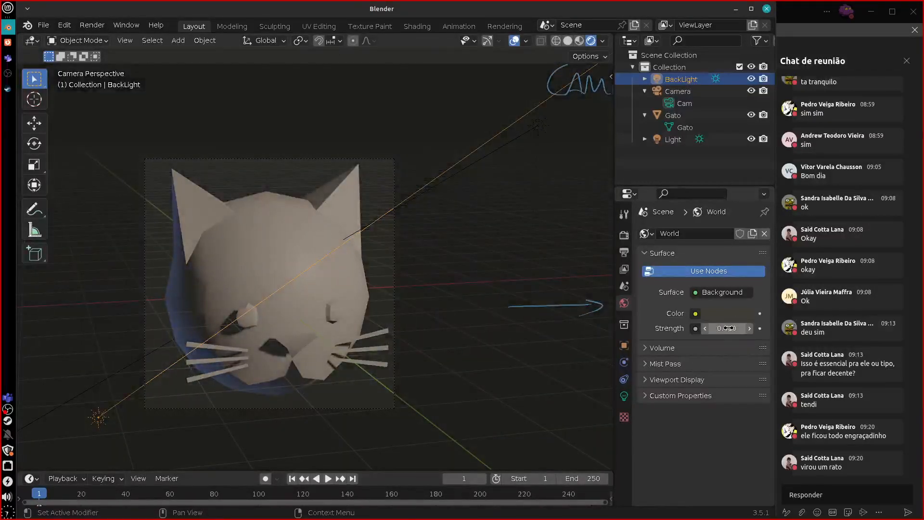
pyautogui.click(728, 316)
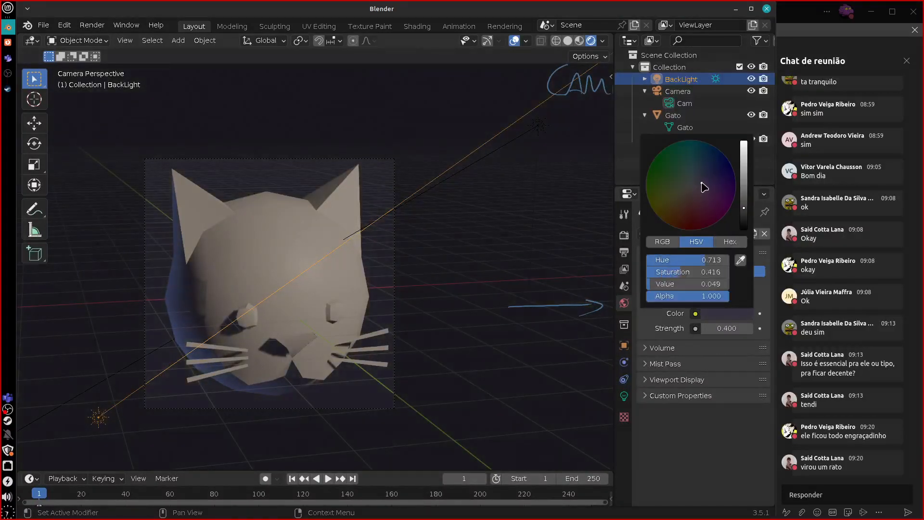
pyautogui.moveTo(742, 206); pyautogui.dragTo(699, 187)
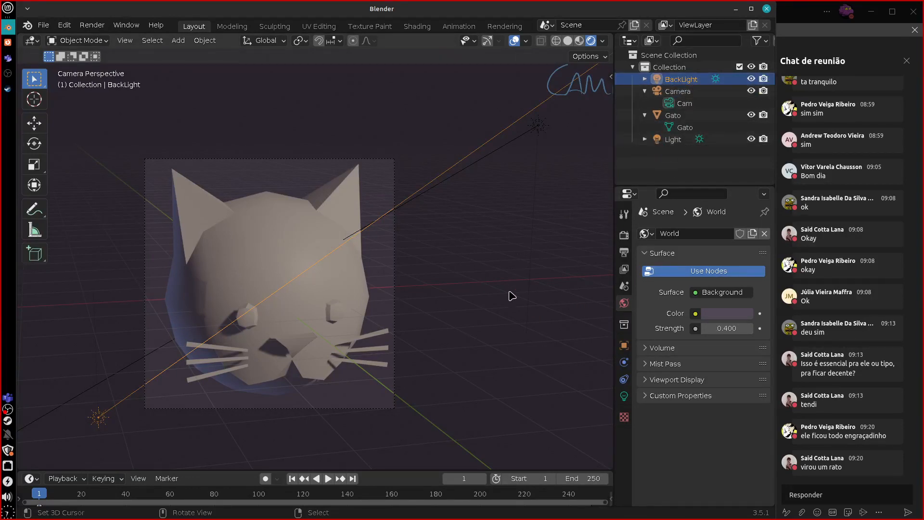
# Annotate LIGHT/WORLD beneath the handwritten Camera note and underline both lines.
pyautogui.moveTo(525, 319)
pyautogui.keyDown('shift'); pyautogui.mouseDown(button='middle')
pyautogui.moveTo(371, 340)
pyautogui.moveTo(388, 332)
pyautogui.mouseUp(button='middle'); pyautogui.keyUp('shift')
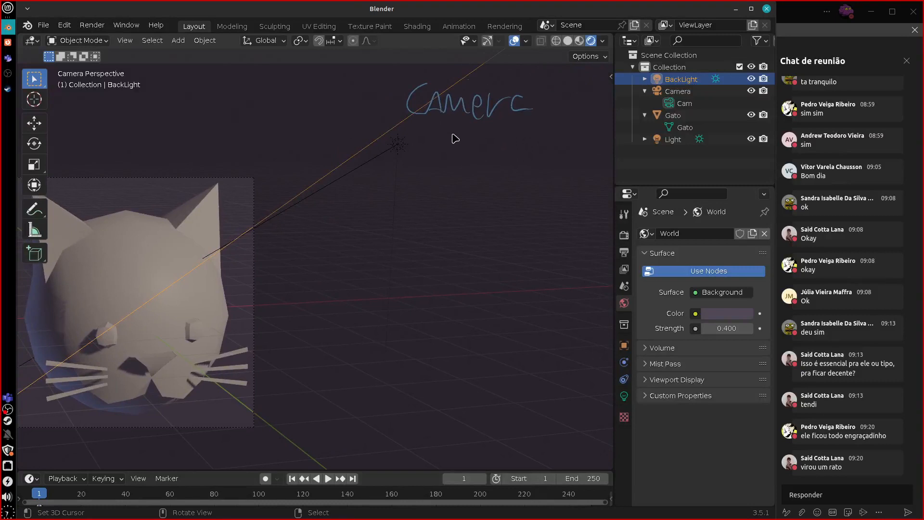
pyautogui.moveTo(415, 133); pyautogui.dragTo(431, 157)
pyautogui.moveTo(437, 145)
pyautogui.mouseDown()
pyautogui.moveTo(439, 156)
pyautogui.moveTo(463, 150)
pyautogui.moveTo(469, 162)
pyautogui.mouseUp()
pyautogui.moveTo(469, 149); pyautogui.dragTo(481, 148)
pyautogui.moveTo(482, 133)
pyautogui.mouseDown()
pyautogui.moveTo(482, 163)
pyautogui.moveTo(504, 150)
pyautogui.moveTo(501, 169)
pyautogui.moveTo(534, 153)
pyautogui.mouseUp()
pyautogui.moveTo(542, 153)
pyautogui.mouseDown()
pyautogui.moveTo(583, 164)
pyautogui.moveTo(588, 175)
pyautogui.mouseUp()
pyautogui.click(550, 148)
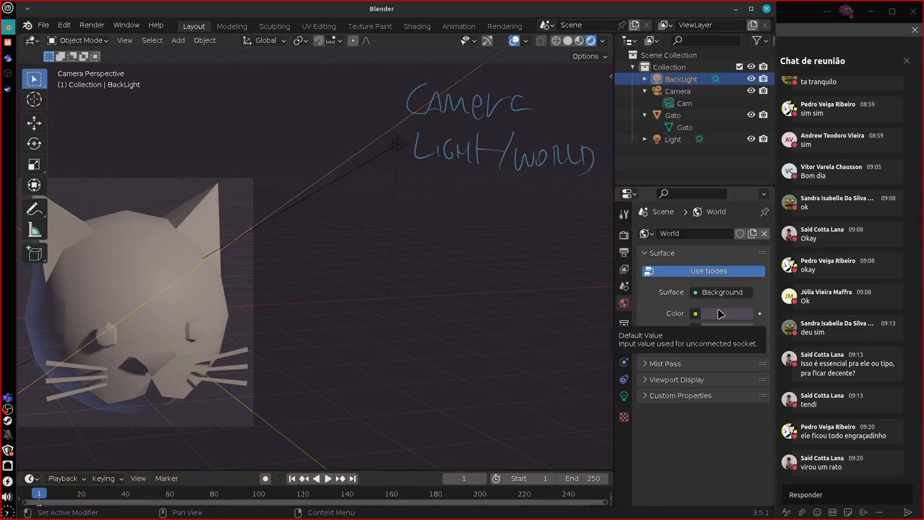
pyautogui.moveTo(404, 126); pyautogui.dragTo(547, 130)
pyautogui.moveTo(395, 180); pyautogui.dragTo(595, 185)
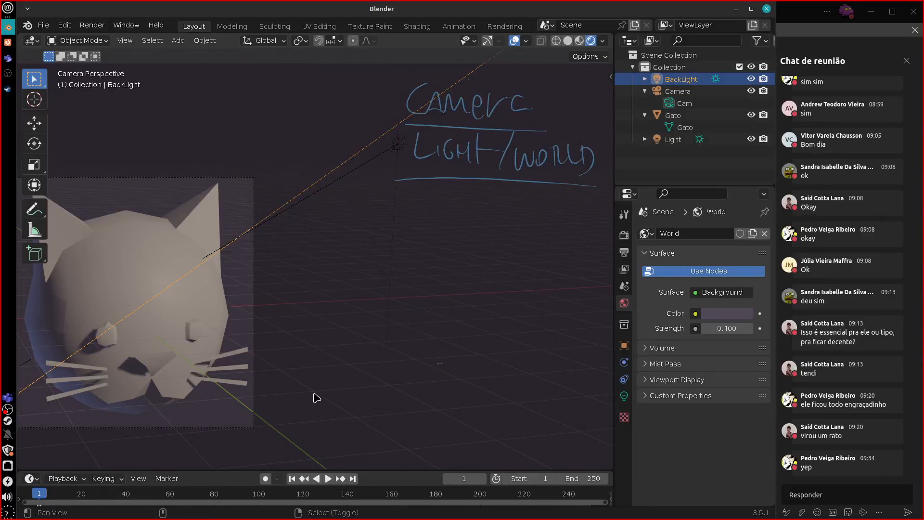
# Delete the Modeling, Sculpting, UV Editing and Texture Paint workspaces.
pyautogui.moveTo(316, 396)
pyautogui.keyDown('shift'); pyautogui.mouseDown(button='middle')
pyautogui.moveTo(454, 372)
pyautogui.moveTo(408, 379)
pyautogui.mouseUp(button='middle'); pyautogui.keyUp('shift')
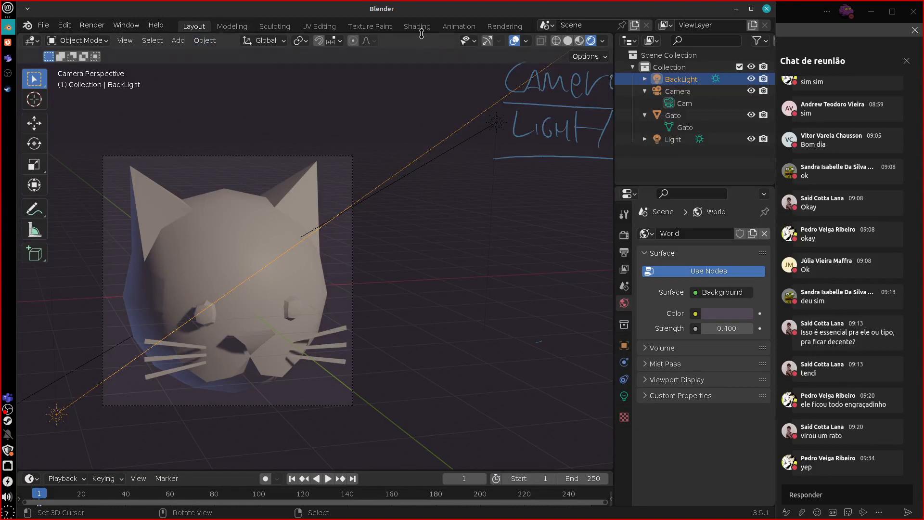
pyautogui.rightClick(231, 27)
pyautogui.click(208, 61)
pyautogui.rightClick(233, 27)
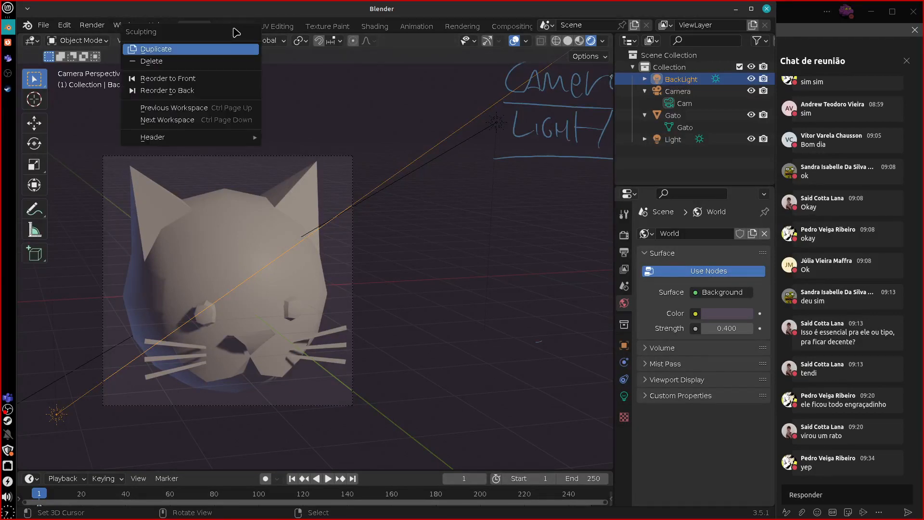
pyautogui.click(201, 62)
pyautogui.rightClick(233, 27)
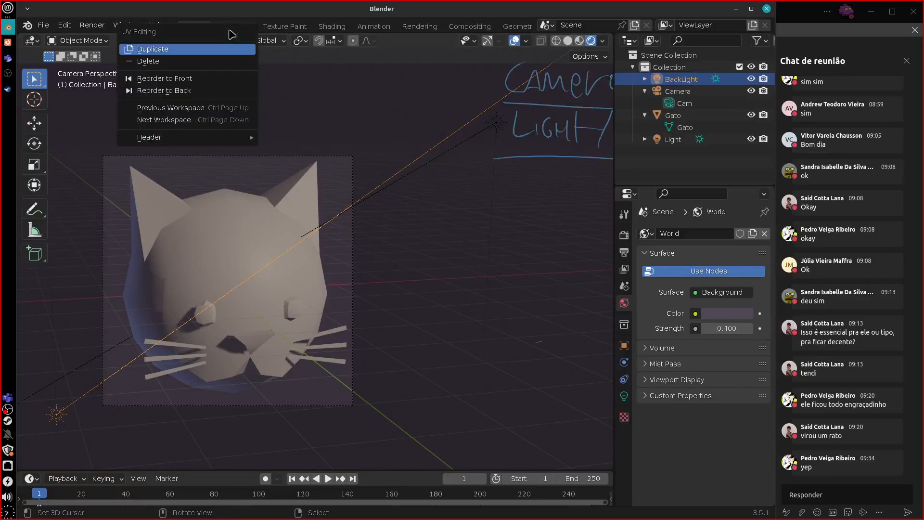
pyautogui.click(193, 61)
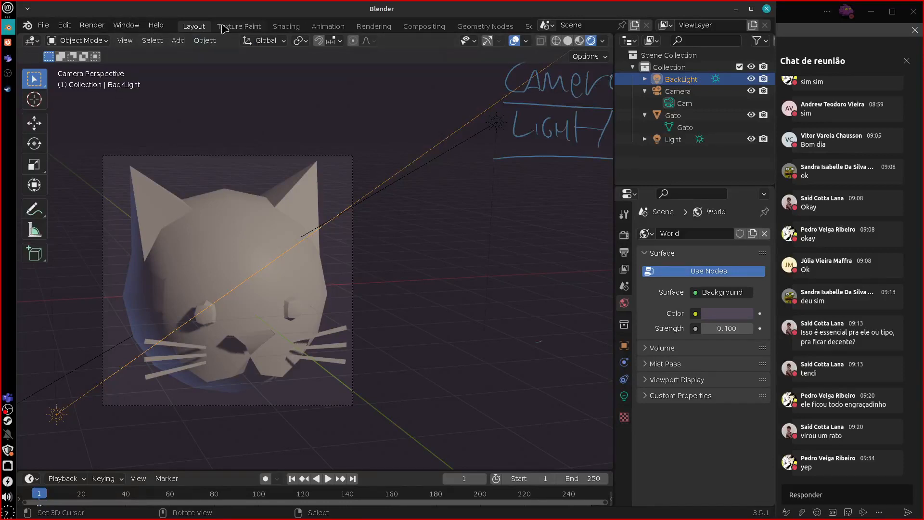
pyautogui.rightClick(233, 27)
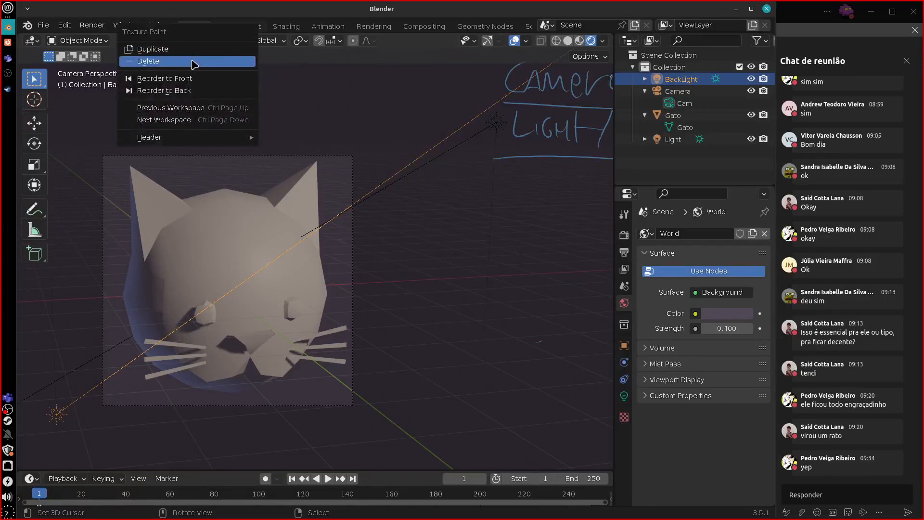
pyautogui.rightClick(241, 27)
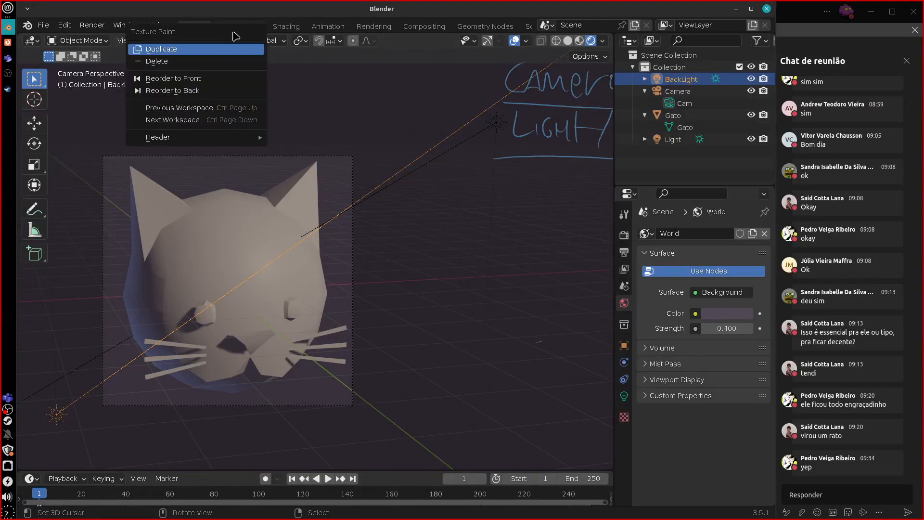
pyautogui.click(195, 62)
pyautogui.rightClick(277, 30)
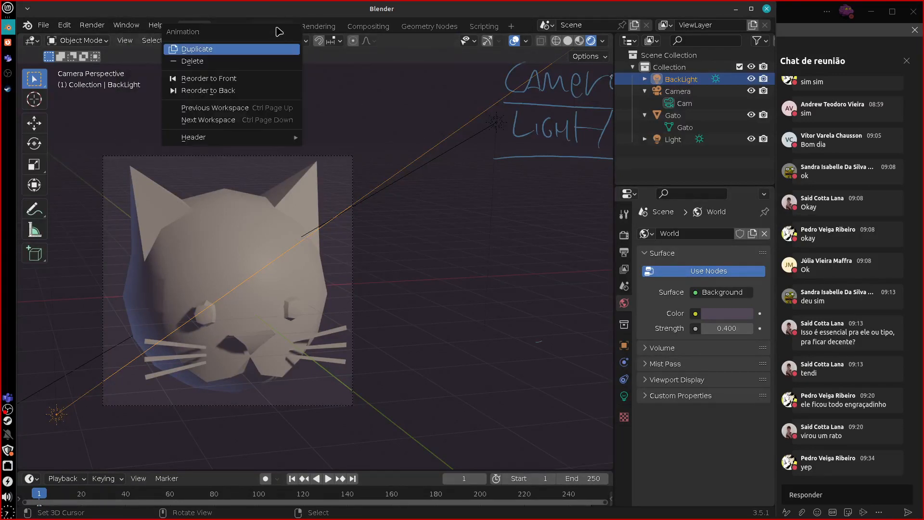
pyautogui.rightClick(324, 30)
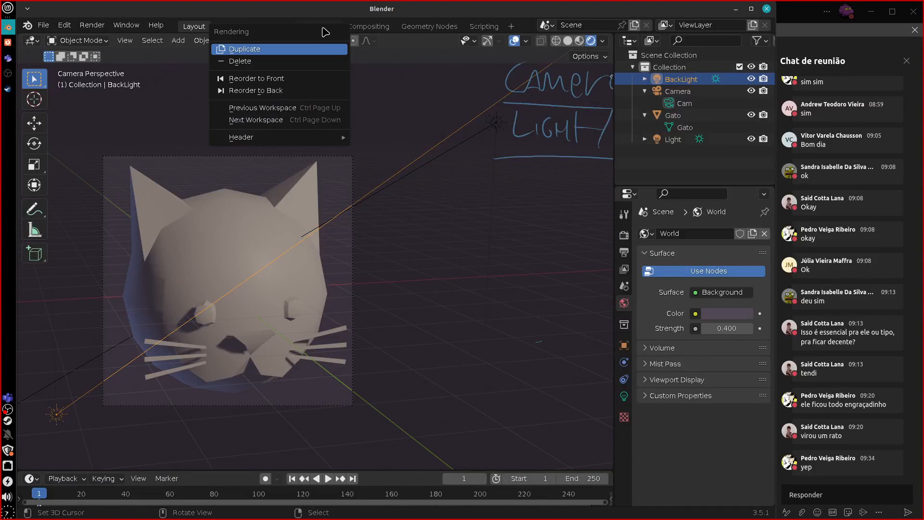
pyautogui.press('Escape')
# Delete the Rendering, Compositing, Geometry Nodes, Scripting and Animation workspaces.
pyautogui.click(321, 27)
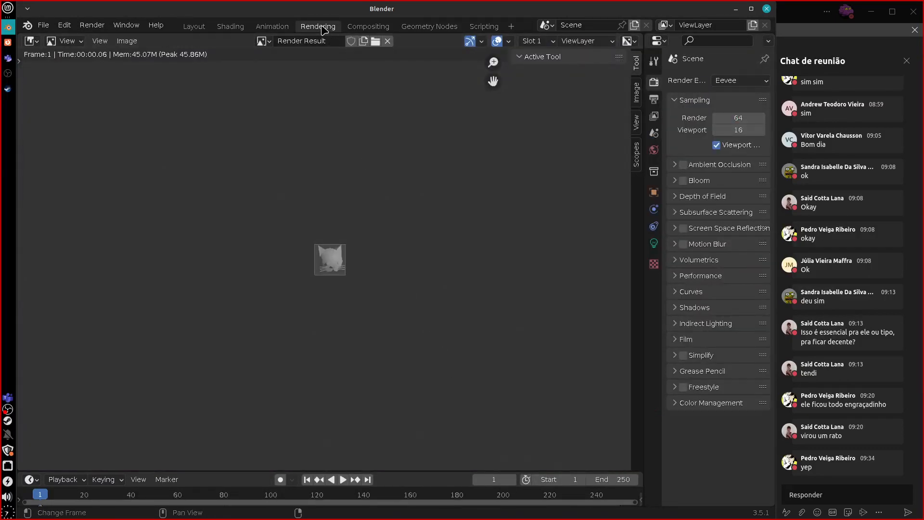
pyautogui.rightClick(322, 30)
pyautogui.click(318, 61)
pyautogui.rightClick(325, 30)
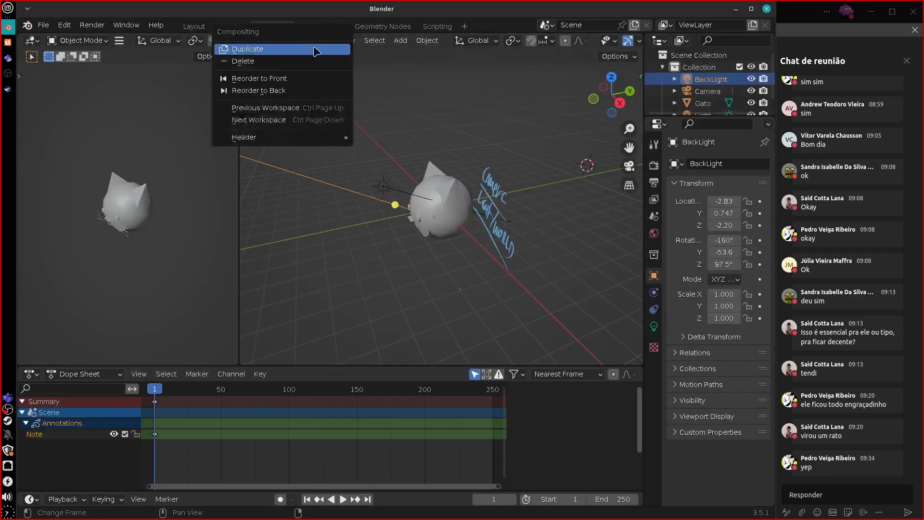
pyautogui.click(314, 61)
pyautogui.rightClick(342, 31)
pyautogui.click(317, 62)
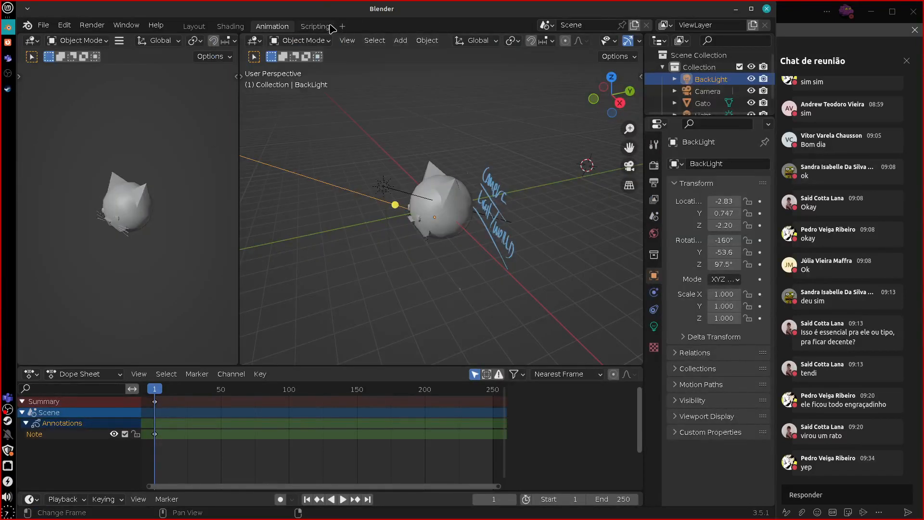
pyautogui.rightClick(322, 27)
pyautogui.click(304, 62)
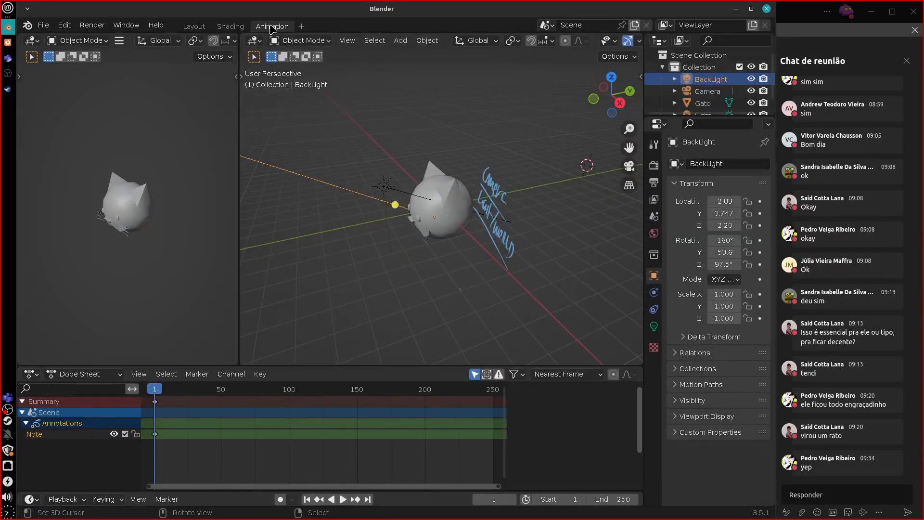
pyautogui.rightClick(272, 28)
pyautogui.click(260, 70)
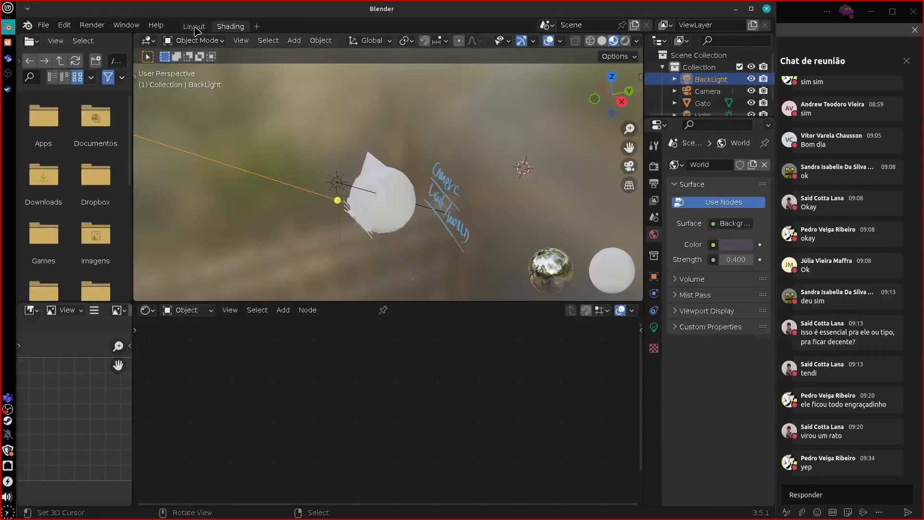
# Switch to the Shading workspace and select the cat head from a front view.
pyautogui.click(195, 28)
pyautogui.click(230, 26)
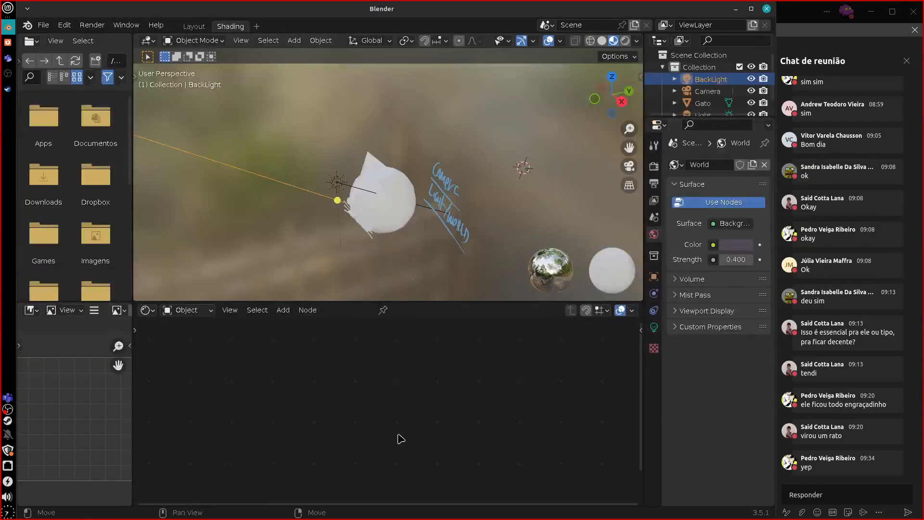
pyautogui.moveTo(385, 284); pyautogui.dragTo(495, 233, button='middle')
pyautogui.scroll(3, 379, 297)
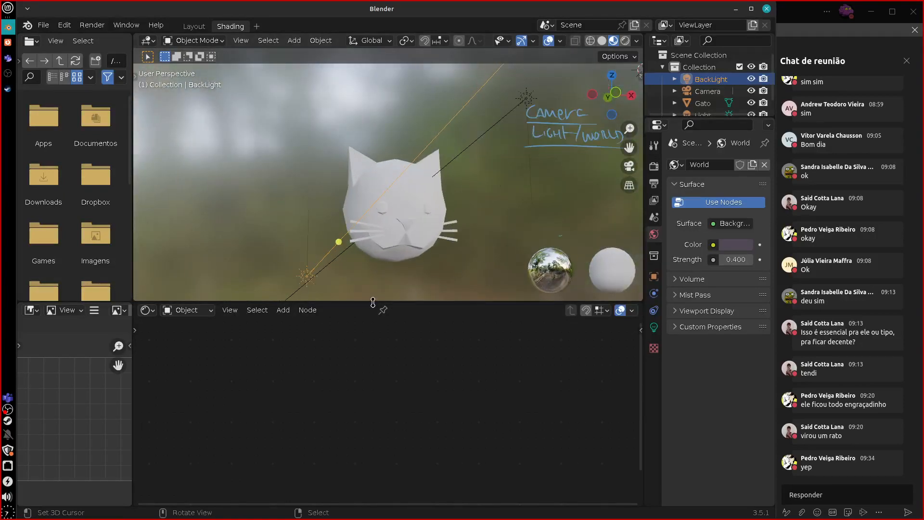
pyautogui.moveTo(500, 264); pyautogui.dragTo(363, 204, button='middle')
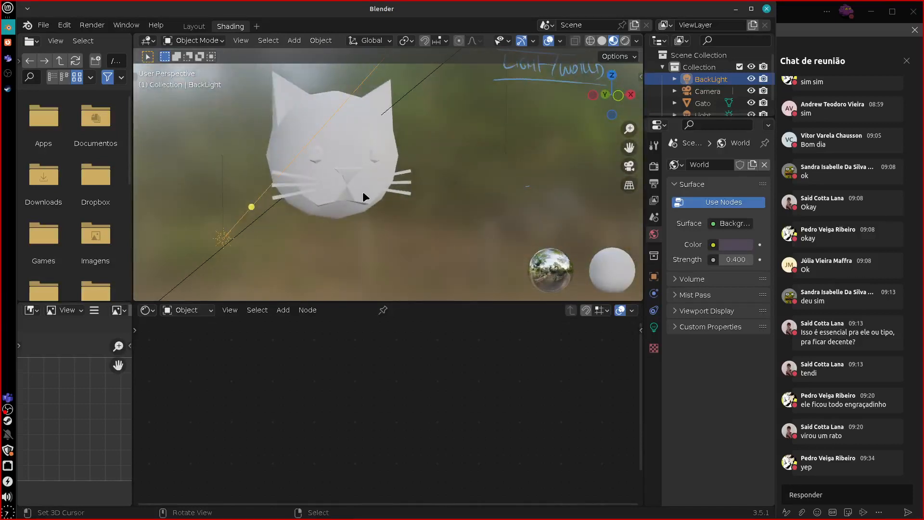
pyautogui.click(363, 191)
# Annotate Material beneath the handwritten LIGHT/WORLD note.
pyautogui.moveTo(359, 256); pyautogui.dragTo(489, 160, button='middle')
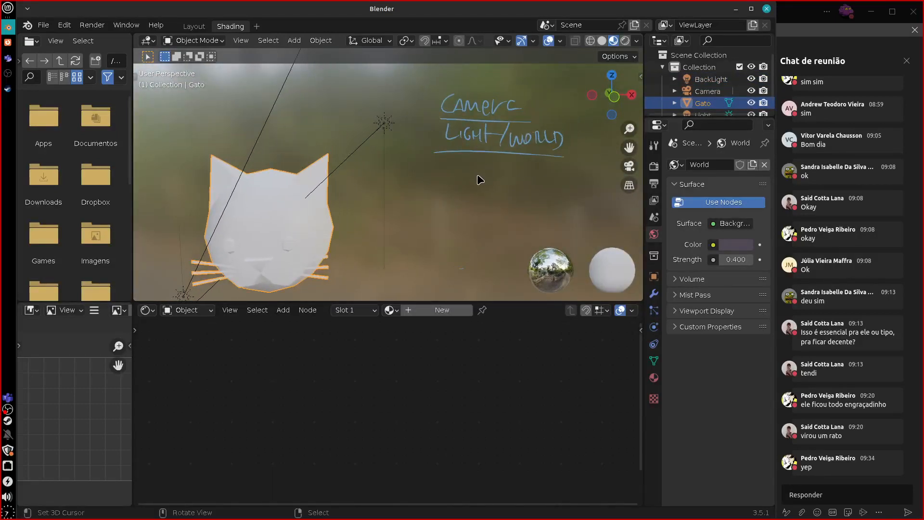
pyautogui.moveTo(454, 164); pyautogui.dragTo(452, 182)
pyautogui.moveTo(517, 170)
pyautogui.mouseDown()
pyautogui.moveTo(516, 183)
pyautogui.moveTo(527, 164)
pyautogui.moveTo(531, 185)
pyautogui.mouseUp()
pyautogui.moveTo(523, 177); pyautogui.dragTo(554, 182)
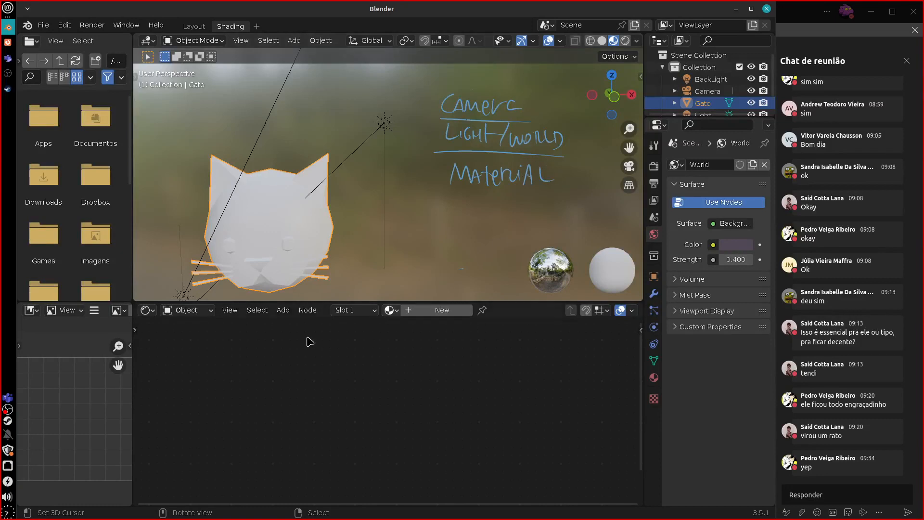
# Show the cat head's material properties with a rendered viewport preview and a taller node editor.
pyautogui.click(391, 310)
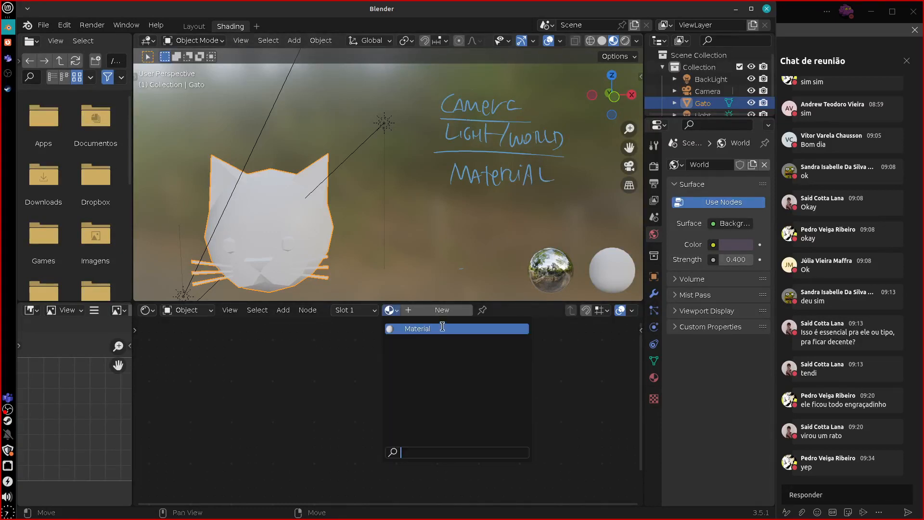
pyautogui.click(653, 378)
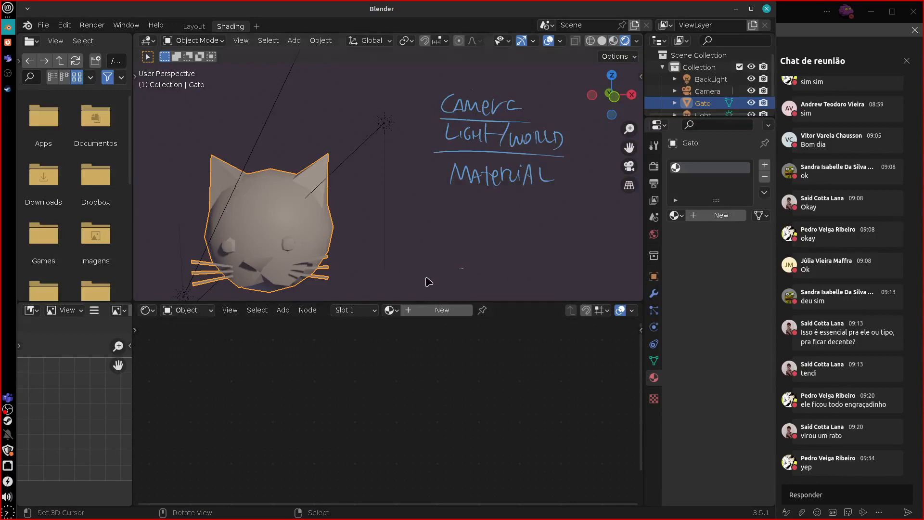
pyautogui.moveTo(406, 241)
pyautogui.mouseDown(button='middle')
pyautogui.moveTo(451, 213)
pyautogui.moveTo(526, 221)
pyautogui.moveTo(439, 172)
pyautogui.moveTo(450, 216)
pyautogui.moveTo(497, 227)
pyautogui.moveTo(510, 219)
pyautogui.moveTo(499, 226)
pyautogui.mouseUp(button='middle')
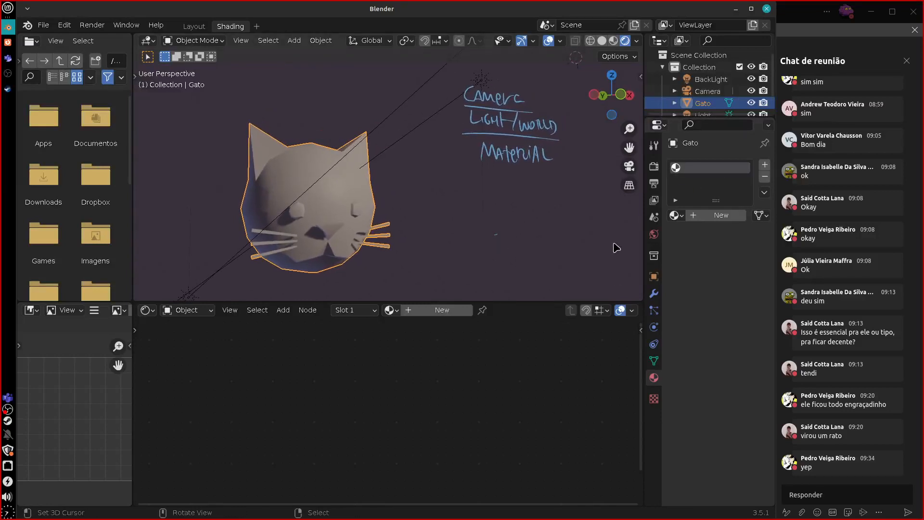
pyautogui.moveTo(432, 302); pyautogui.dragTo(407, 276)
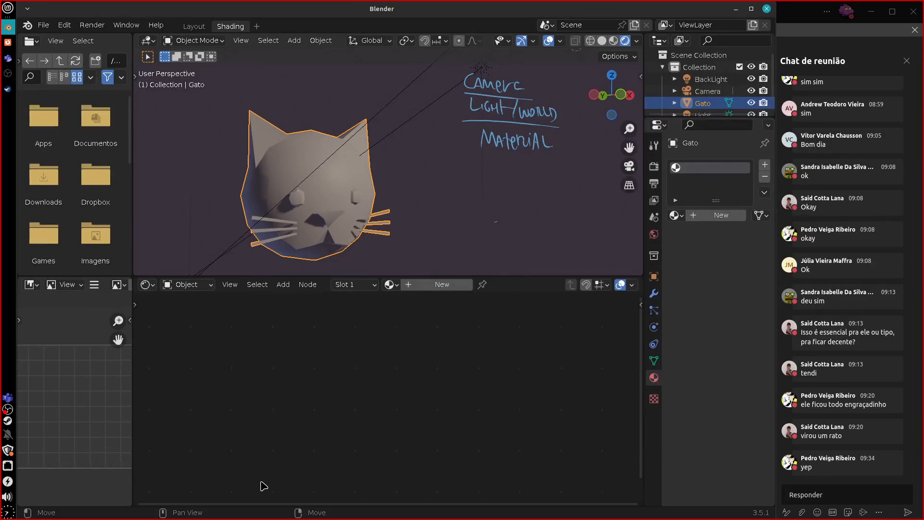
# Remove the cat head's empty material slot and assign the existing Material to it.
pyautogui.click(764, 177)
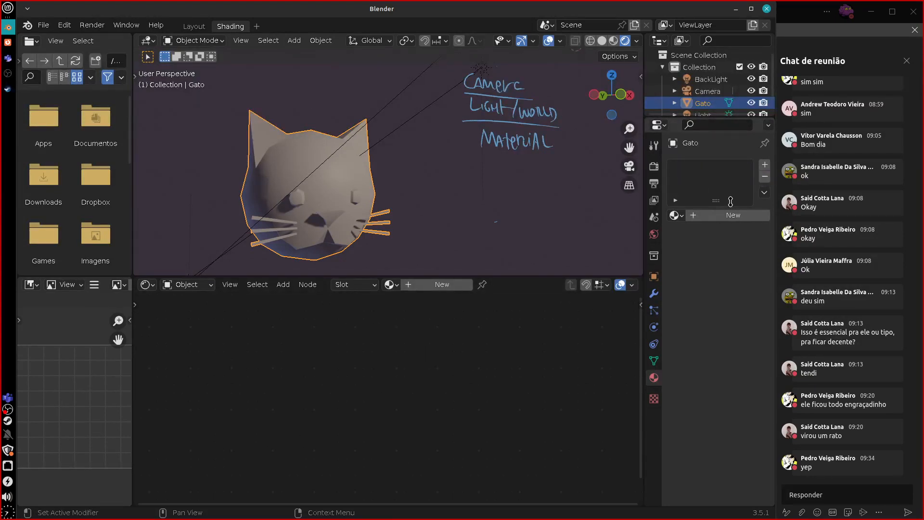
pyautogui.click(675, 215)
pyautogui.click(676, 215)
pyautogui.click(677, 216)
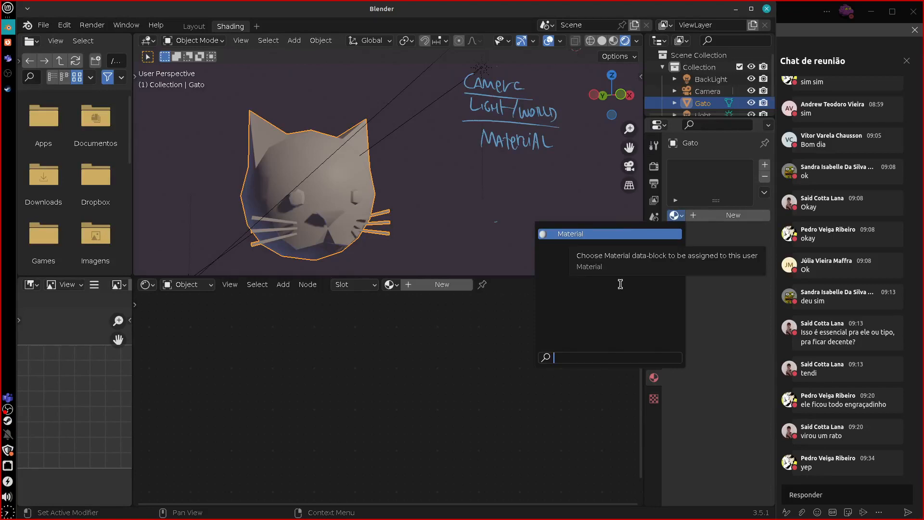
pyautogui.click(578, 234)
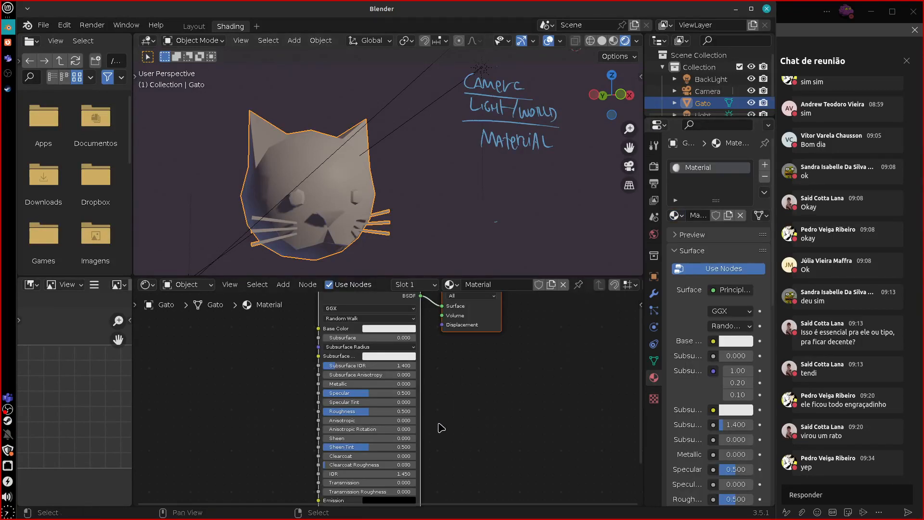
# Rename the cat head's material to GatoMaterial.
pyautogui.press('Home')
pyautogui.click(495, 286)
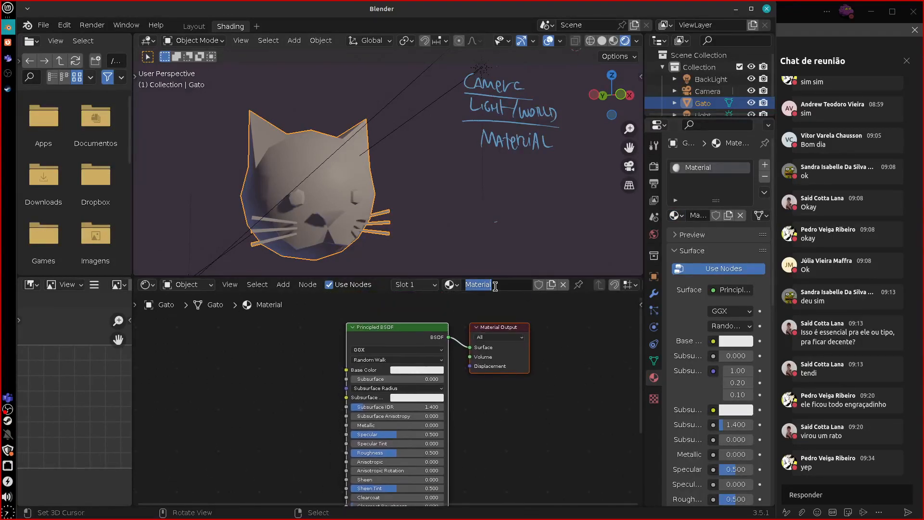
pyautogui.write('Gato')
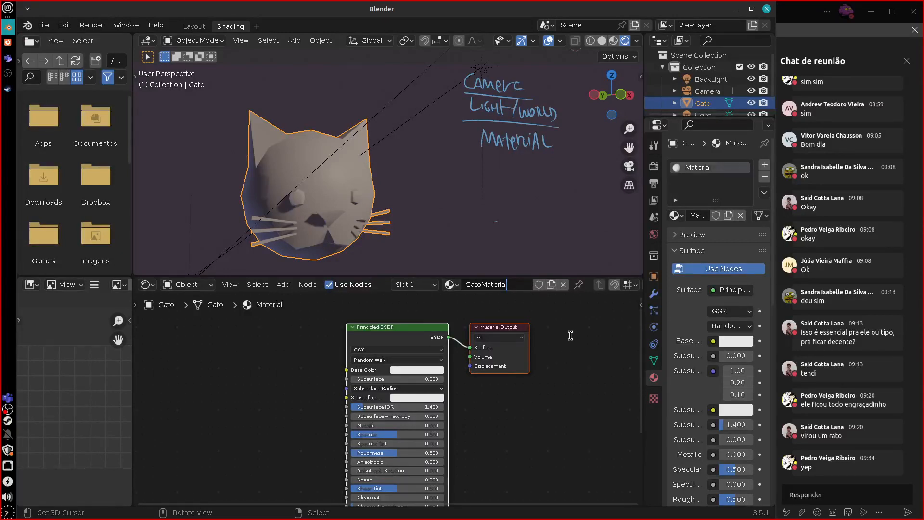
pyautogui.press('Return')
pyautogui.press('Home')
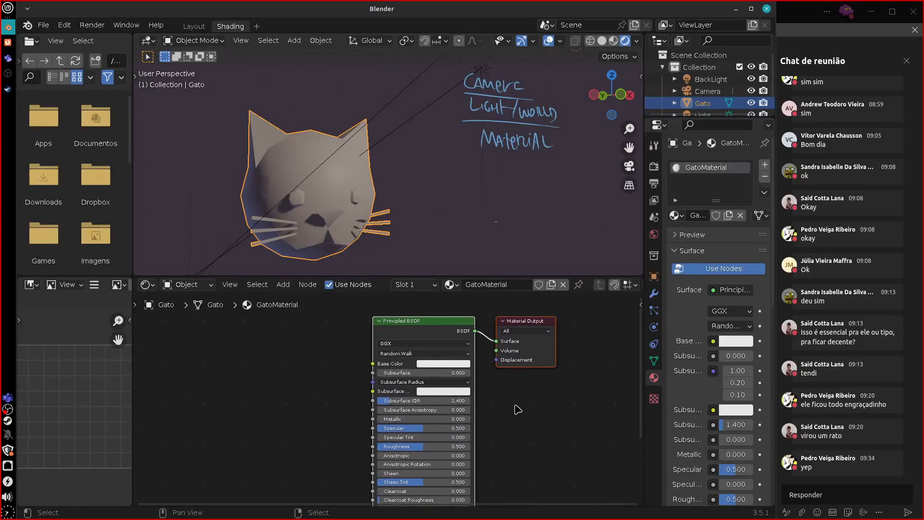
# Set the Principled BSDF's base color to a very pale green and its Subsurface to 1.000.
pyautogui.moveTo(526, 278); pyautogui.dragTo(526, 243)
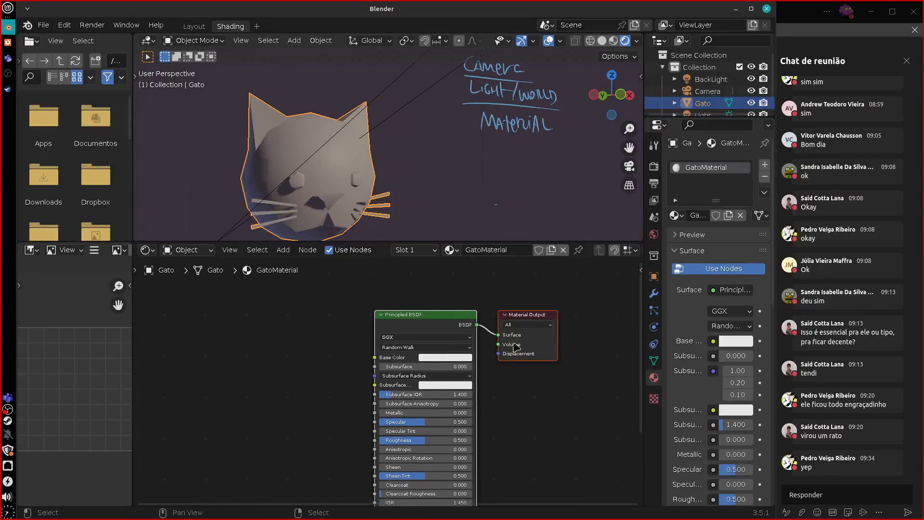
pyautogui.scroll(3, 509, 394)
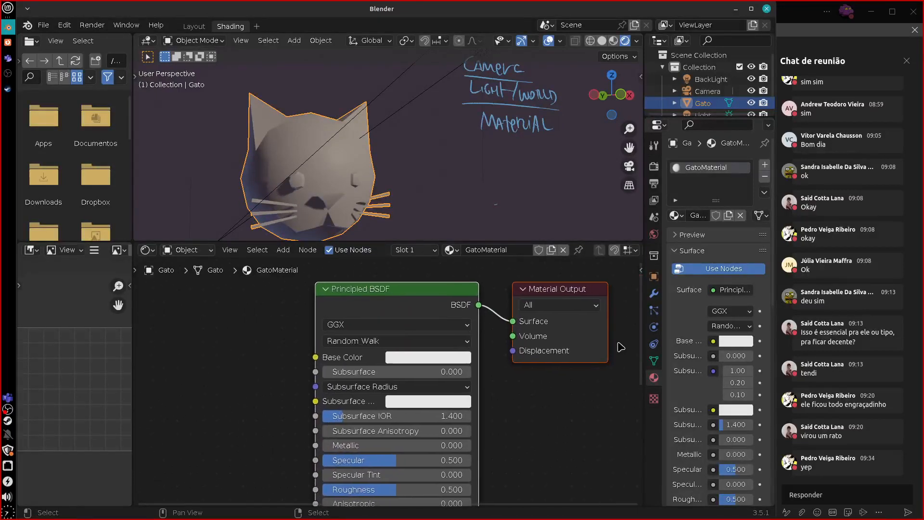
pyautogui.scroll(2, 517, 423)
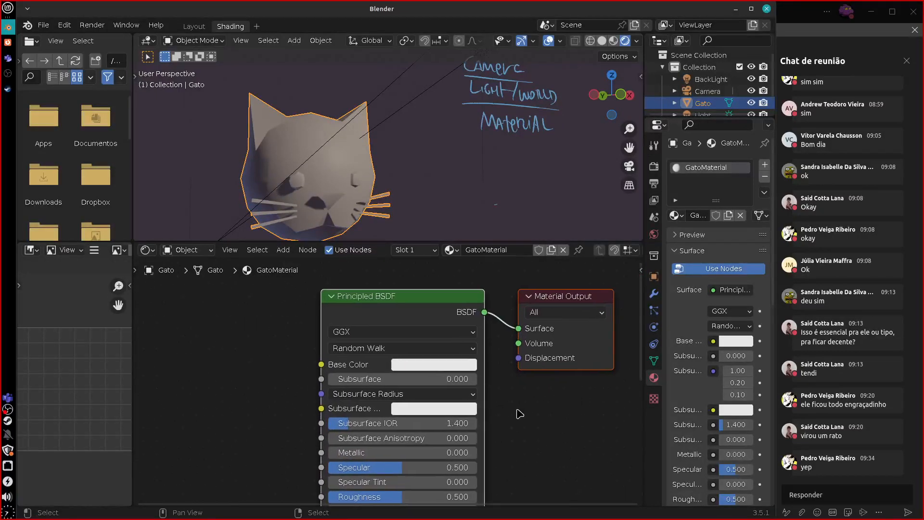
pyautogui.click(438, 363)
pyautogui.moveTo(469, 251); pyautogui.dragTo(447, 206)
pyautogui.keyDown('shift'); pyautogui.scroll(-2, 481, 408); pyautogui.keyUp('shift')
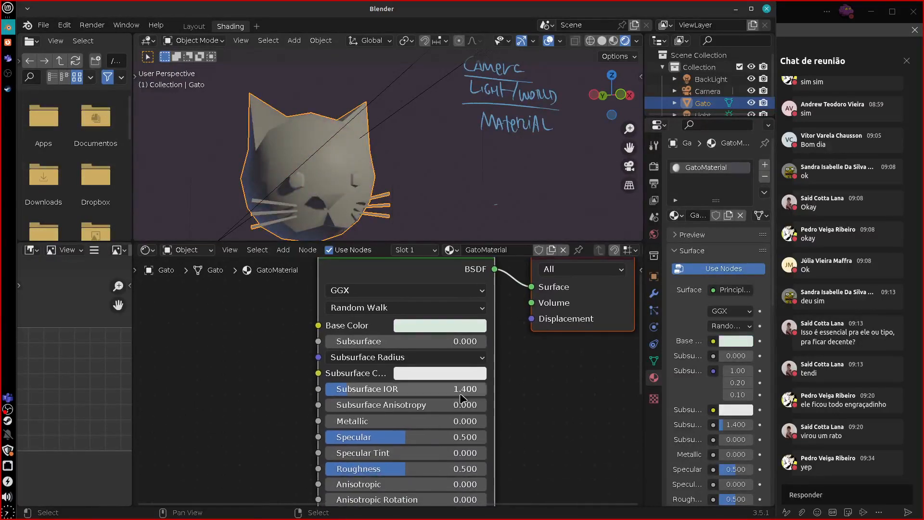
pyautogui.moveTo(409, 343)
pyautogui.mouseDown()
pyautogui.moveTo(553, 346)
pyautogui.moveTo(409, 348)
pyautogui.moveTo(568, 351)
pyautogui.moveTo(400, 356)
pyautogui.moveTo(482, 358)
pyautogui.moveTo(583, 379)
pyautogui.mouseUp()
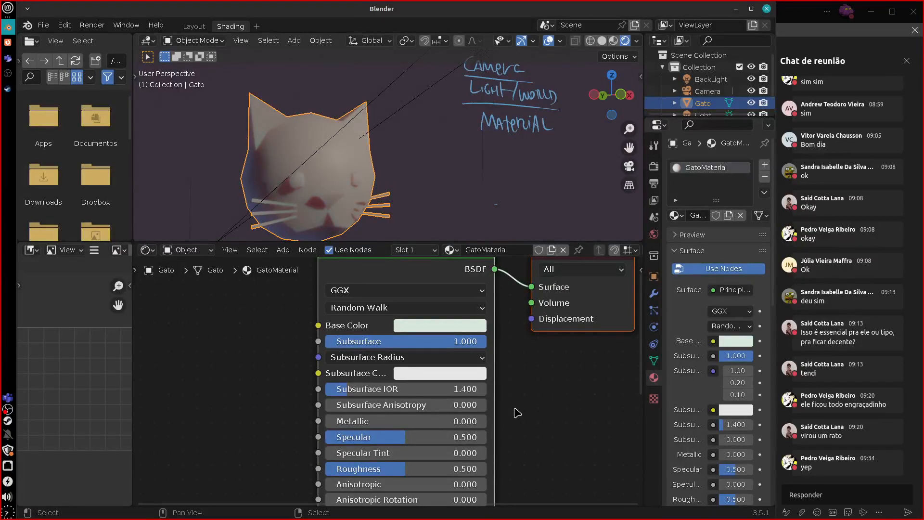
# Set the material's Roughness to 0.511 and its Specular to 0.732.
pyautogui.moveTo(565, 453); pyautogui.dragTo(553, 379, button='middle')
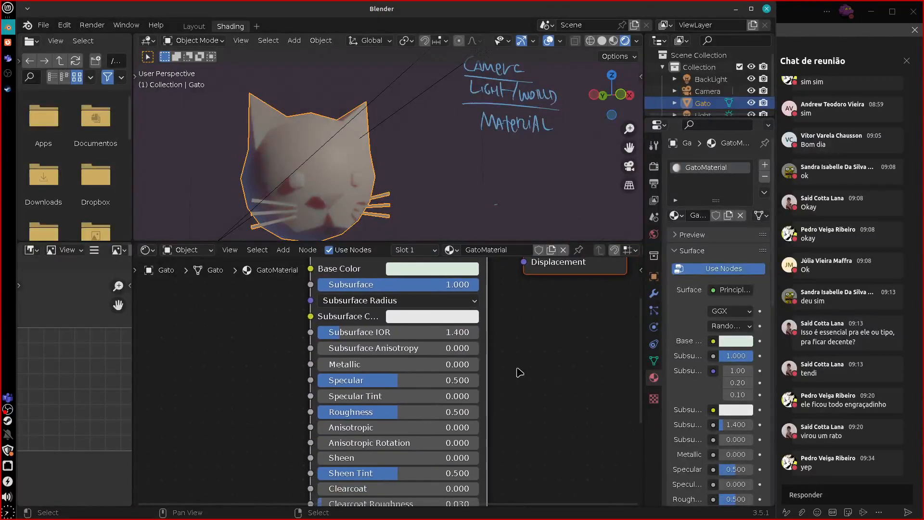
pyautogui.moveTo(399, 414); pyautogui.dragTo(424, 418)
pyautogui.moveTo(404, 382); pyautogui.dragTo(457, 381)
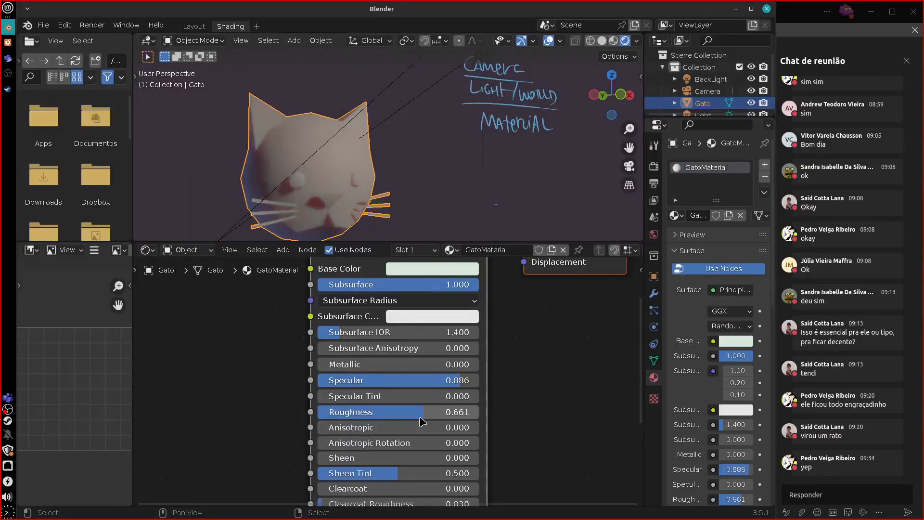
pyautogui.moveTo(422, 415)
pyautogui.mouseDown()
pyautogui.moveTo(392, 417)
pyautogui.moveTo(405, 416)
pyautogui.mouseUp()
pyautogui.moveTo(448, 381)
pyautogui.mouseDown()
pyautogui.moveTo(423, 383)
pyautogui.moveTo(423, 414)
pyautogui.moveTo(385, 417)
pyautogui.moveTo(402, 415)
pyautogui.moveTo(436, 380)
pyautogui.moveTo(447, 387)
pyautogui.mouseUp()
# Set the material's Subsurface to 0.821 and its Subsurface Color to a pale pink.
pyautogui.keyDown('shift'); pyautogui.scroll(3, 547, 367); pyautogui.keyUp('shift')
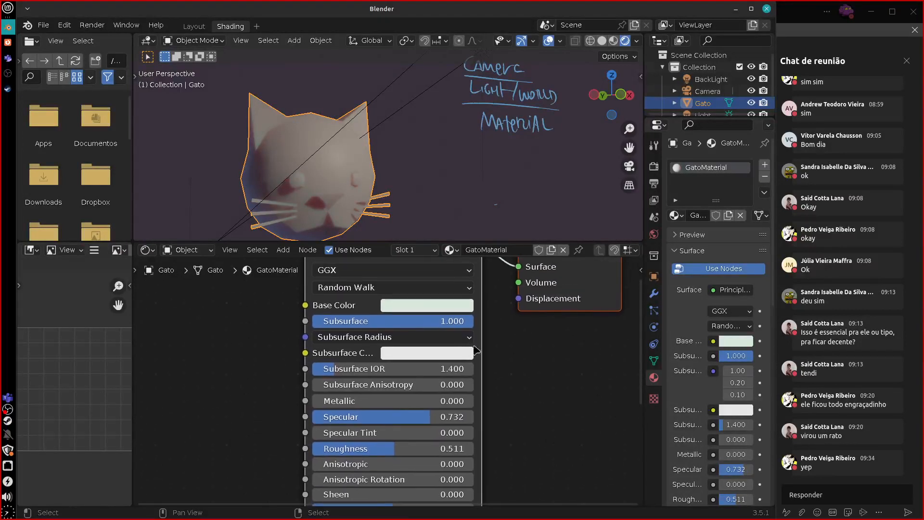
pyautogui.moveTo(464, 320); pyautogui.dragTo(424, 327)
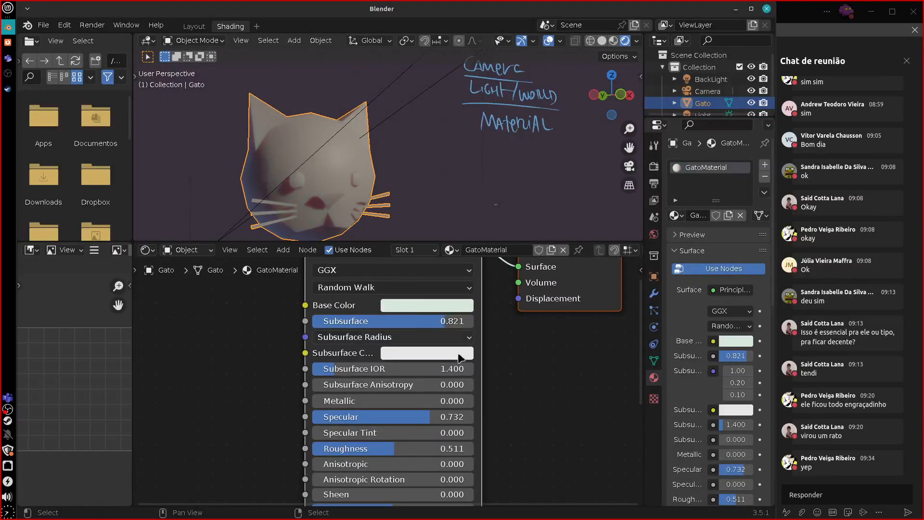
pyautogui.moveTo(516, 424); pyautogui.dragTo(524, 416, button='middle')
pyautogui.click(435, 345)
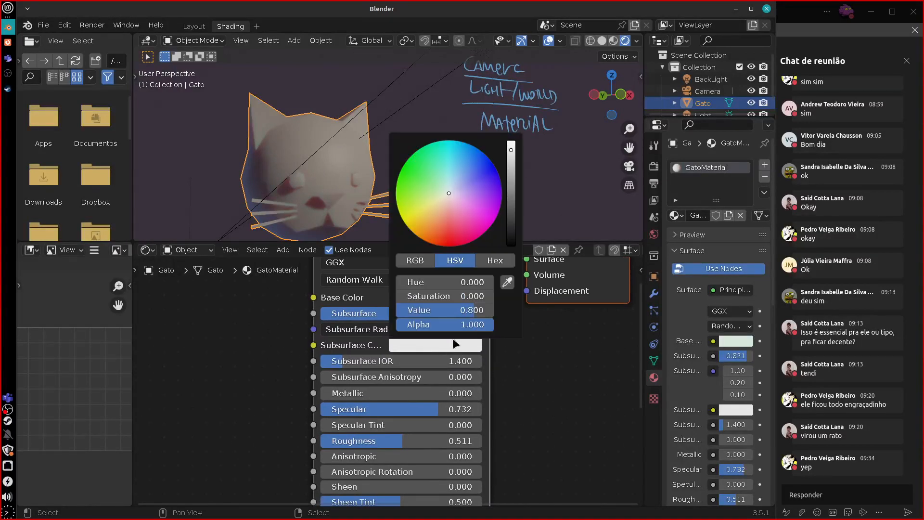
pyautogui.moveTo(449, 195)
pyautogui.mouseDown()
pyautogui.moveTo(443, 207)
pyautogui.moveTo(446, 197)
pyautogui.mouseUp()
# Set the material's Sheen to 1.000, and try Transmission at 1.000 before returning it to 0.000.
pyautogui.scroll(-5, 547, 364)
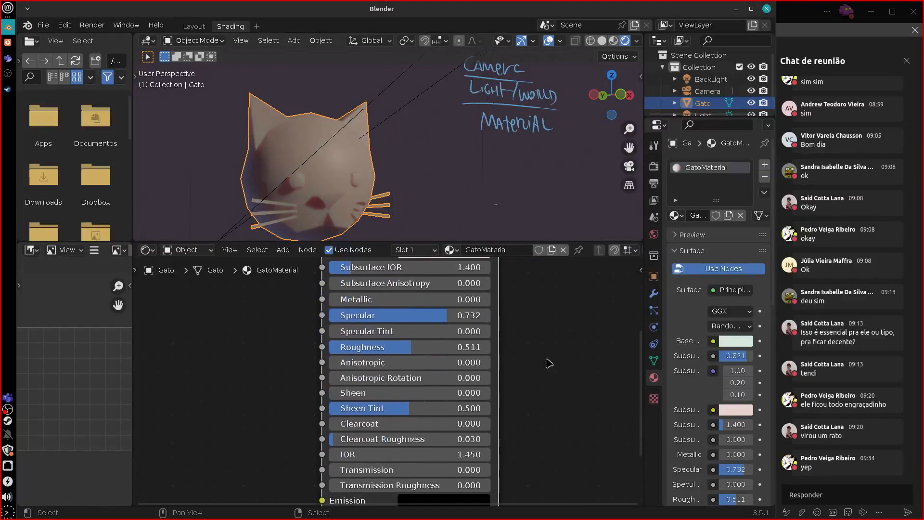
pyautogui.scroll(-4, 494, 349)
pyautogui.moveTo(488, 334); pyautogui.dragTo(639, 343)
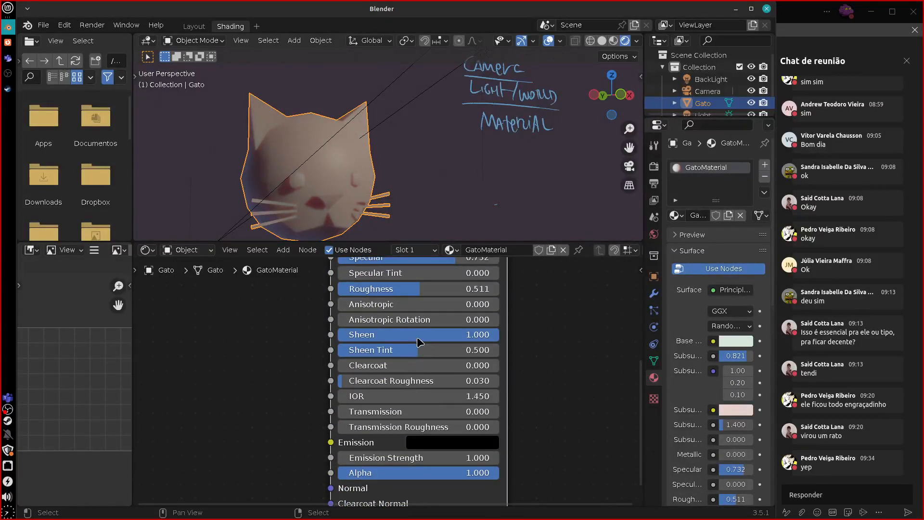
pyautogui.moveTo(385, 413); pyautogui.dragTo(669, 420)
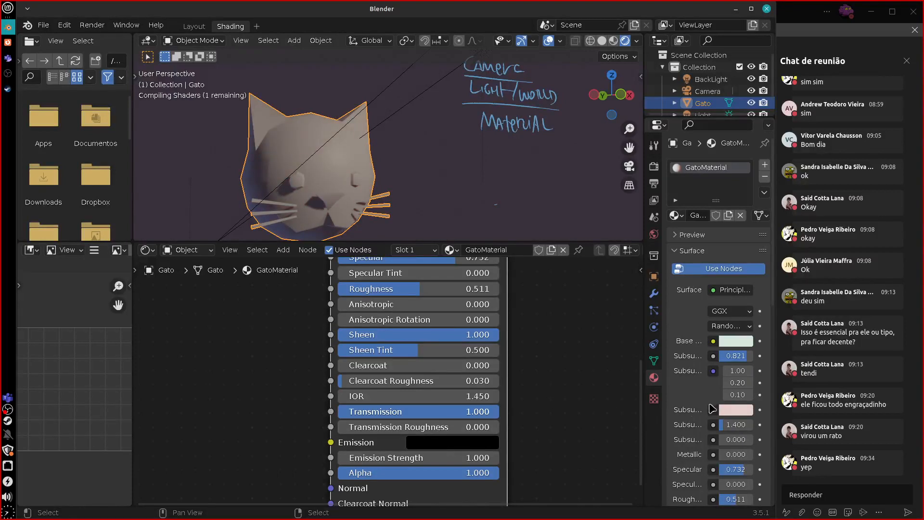
pyautogui.moveTo(494, 415); pyautogui.dragTo(298, 439)
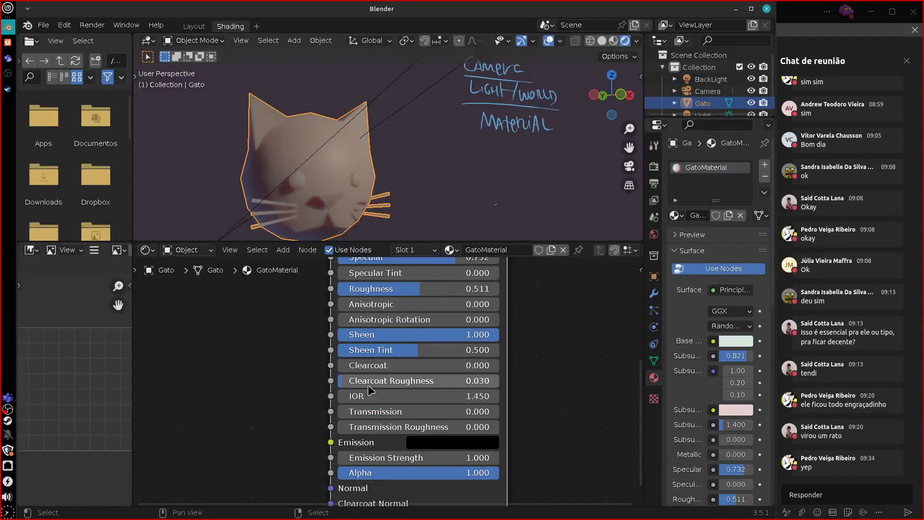
# Try a saturated blue Emission color on the cat's material, and return the Emission to black.
pyautogui.click(453, 443)
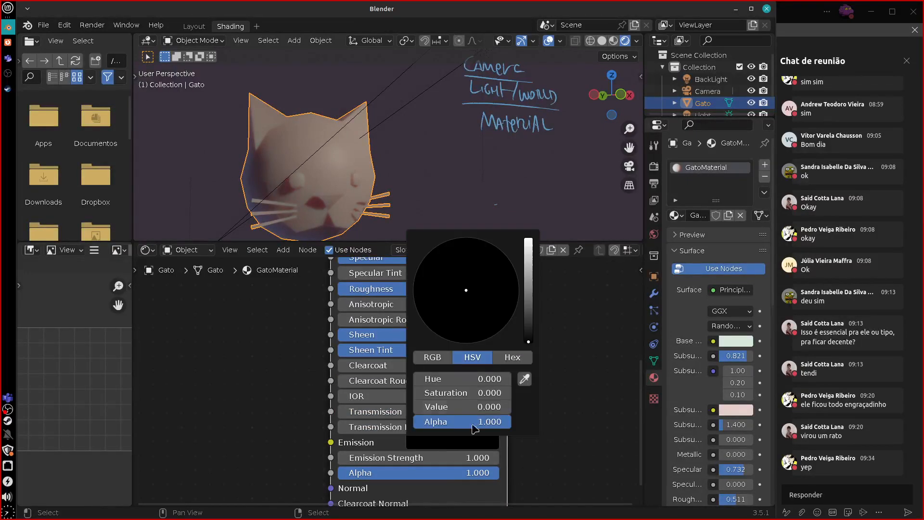
pyautogui.moveTo(528, 338); pyautogui.dragTo(528, 240)
pyautogui.moveTo(496, 268); pyautogui.dragTo(508, 242)
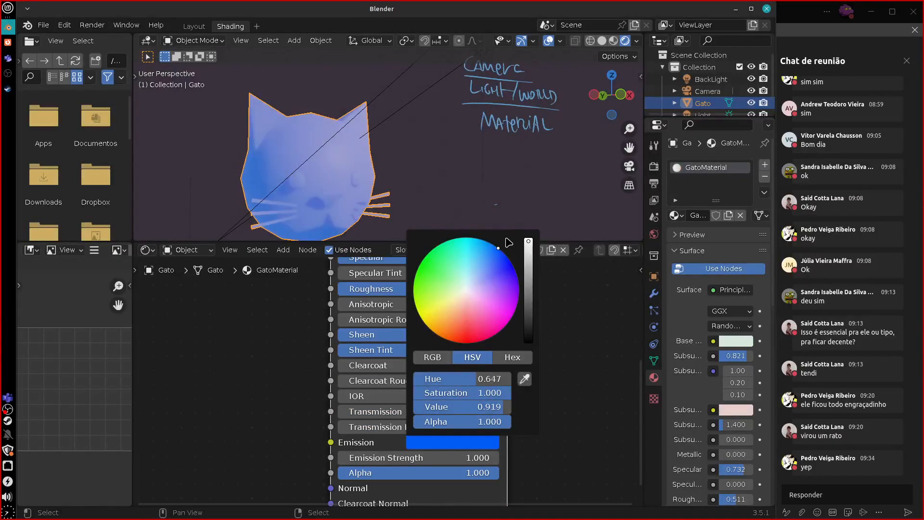
pyautogui.click(439, 442)
pyautogui.moveTo(528, 334); pyautogui.dragTo(539, 398)
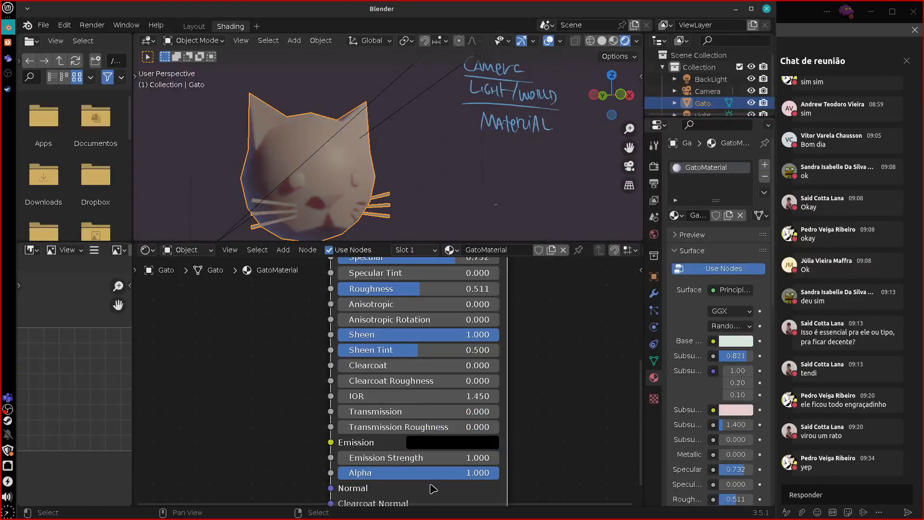
# Move the Material Output node slightly closer to the Principled BSDF.
pyautogui.keyDown('shift'); pyautogui.scroll(10, 457, 487); pyautogui.keyUp('shift')
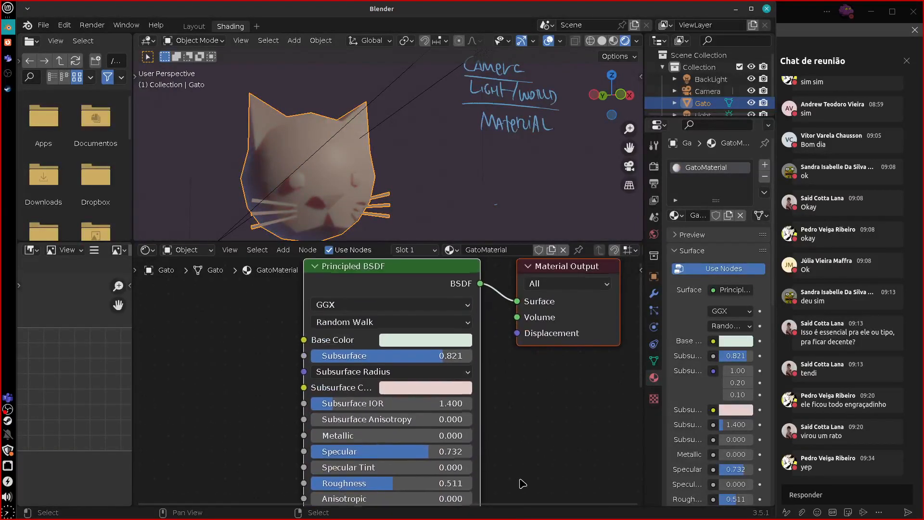
pyautogui.moveTo(522, 483); pyautogui.dragTo(559, 408, button='middle')
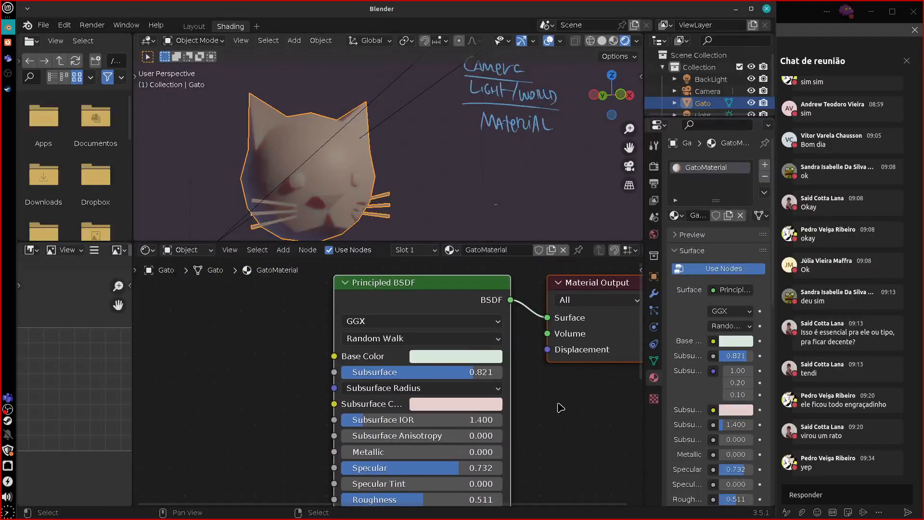
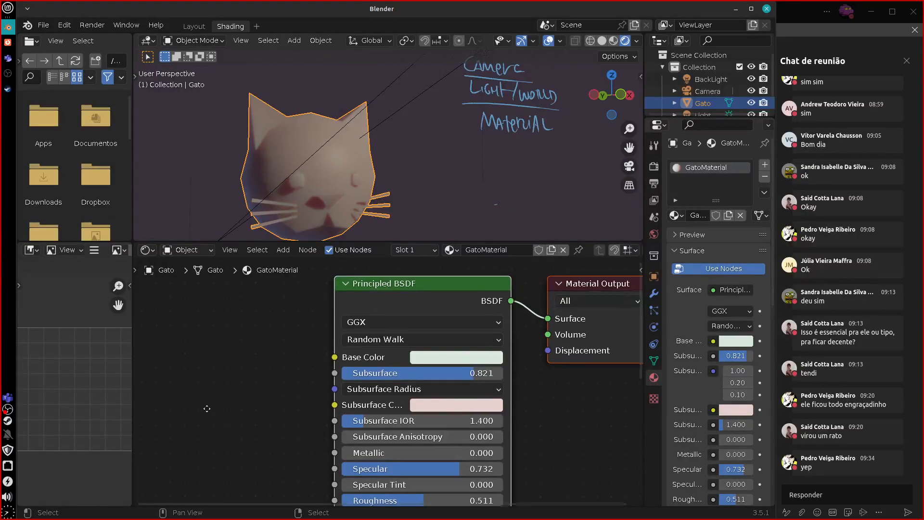
pyautogui.moveTo(206, 404); pyautogui.dragTo(217, 417, button='middle')
pyautogui.moveTo(601, 296); pyautogui.dragTo(568, 299)
pyautogui.moveTo(327, 374); pyautogui.dragTo(399, 372, button='middle')
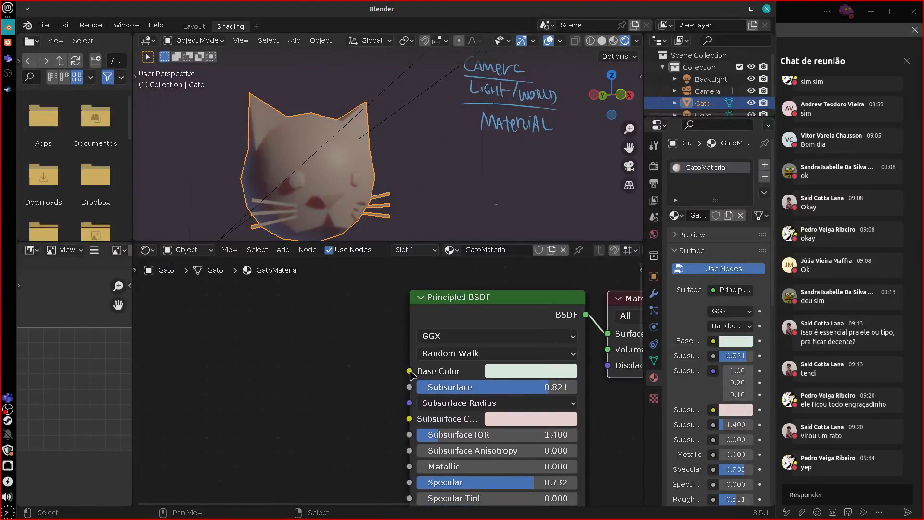
# Try feeding the Base Color from a new Attribute node, and delete that node.
pyautogui.click(411, 372)
pyautogui.moveTo(408, 372); pyautogui.dragTo(308, 318)
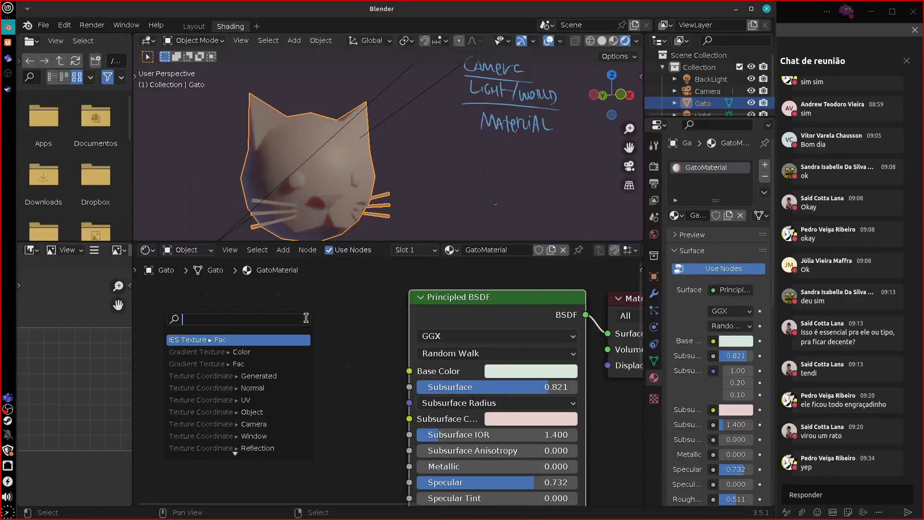
pyautogui.write('c')
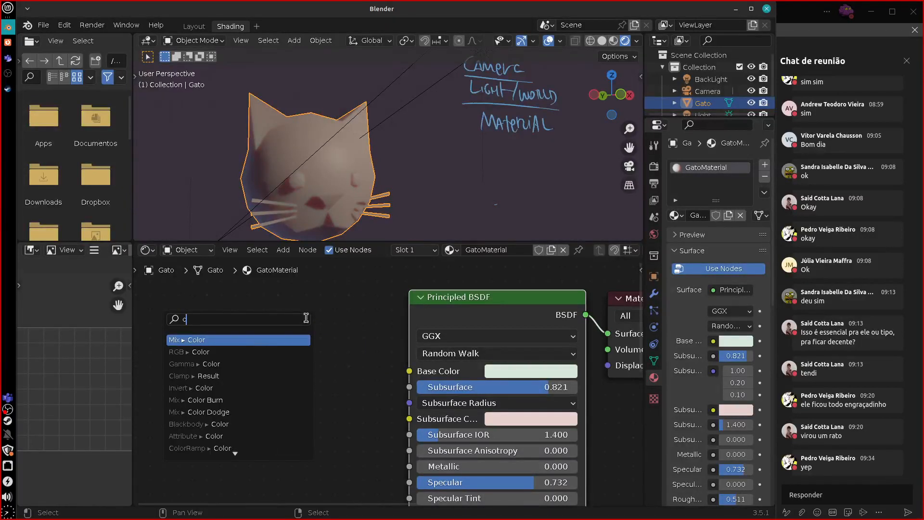
pyautogui.write('ol')
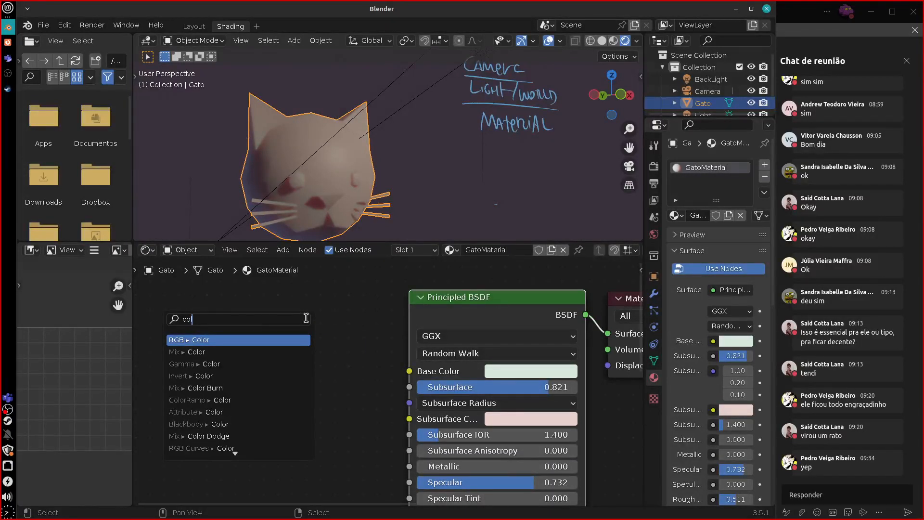
pyautogui.click(233, 412)
pyautogui.click(260, 447)
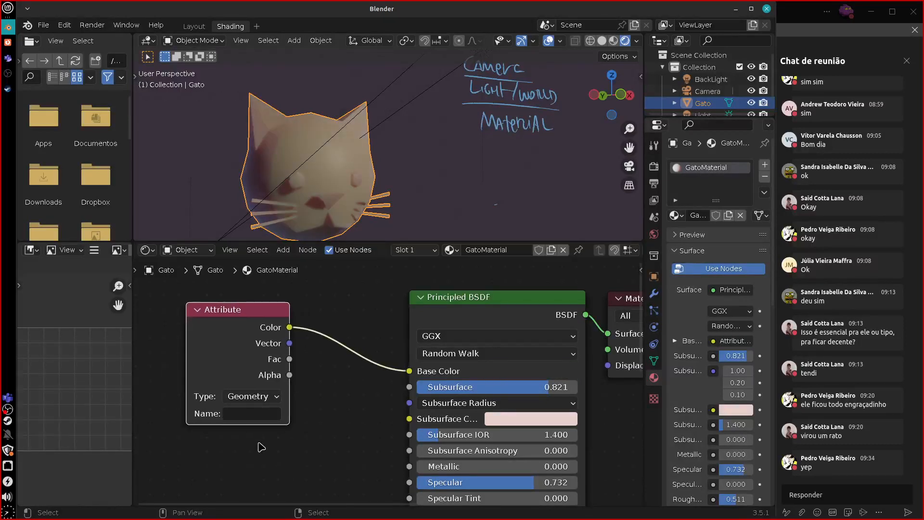
pyautogui.click(258, 414)
pyautogui.press('x')
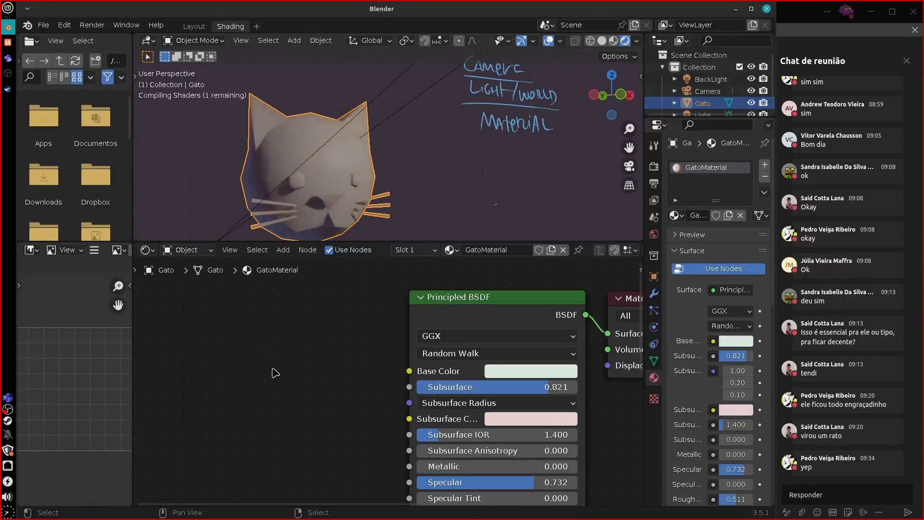
# Show the Color Attributes list in the cat mesh's object data properties.
pyautogui.click(653, 361)
pyautogui.click(717, 362)
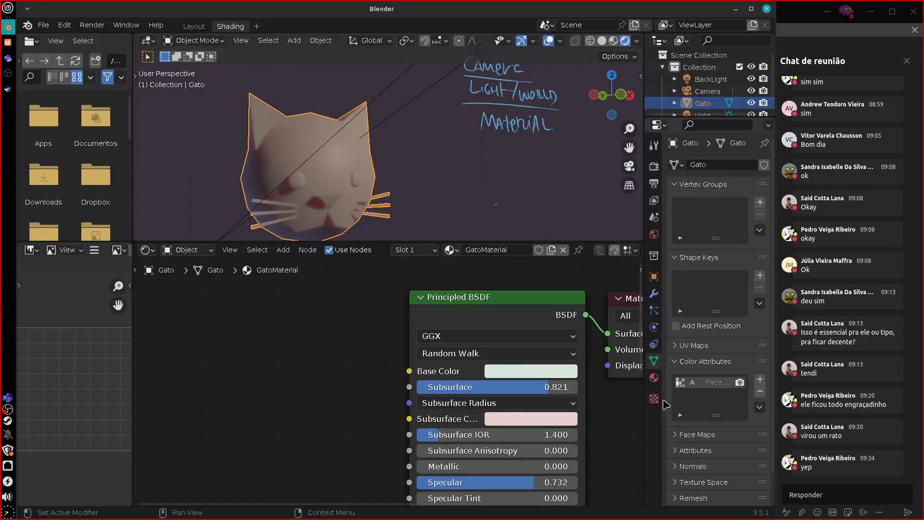
pyautogui.moveTo(665, 404)
pyautogui.mouseDown()
pyautogui.moveTo(598, 414)
pyautogui.moveTo(678, 400)
pyautogui.mouseUp()
# Add a Color Attribute node beside the Principled BSDF, choose the Attribute layer in it, and widen the properties area.
pyautogui.click(308, 249)
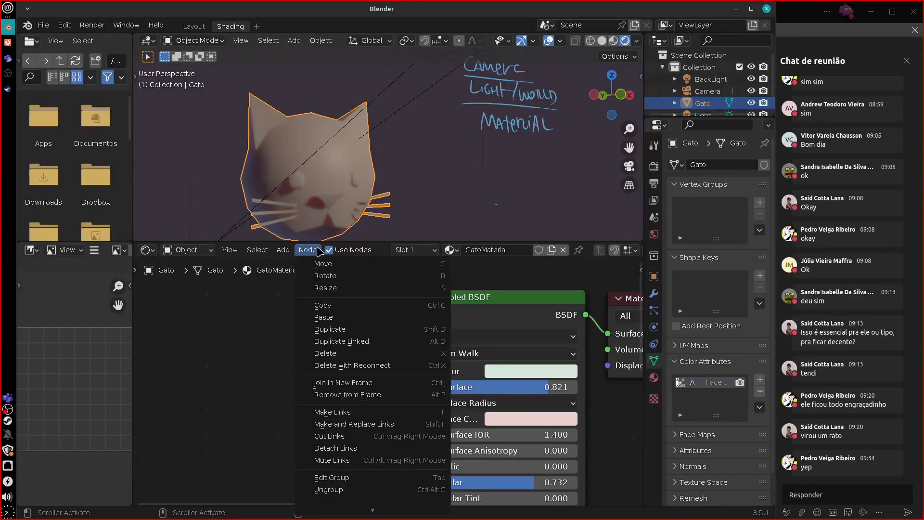
pyautogui.moveTo(283, 250)
pyautogui.moveTo(322, 285)
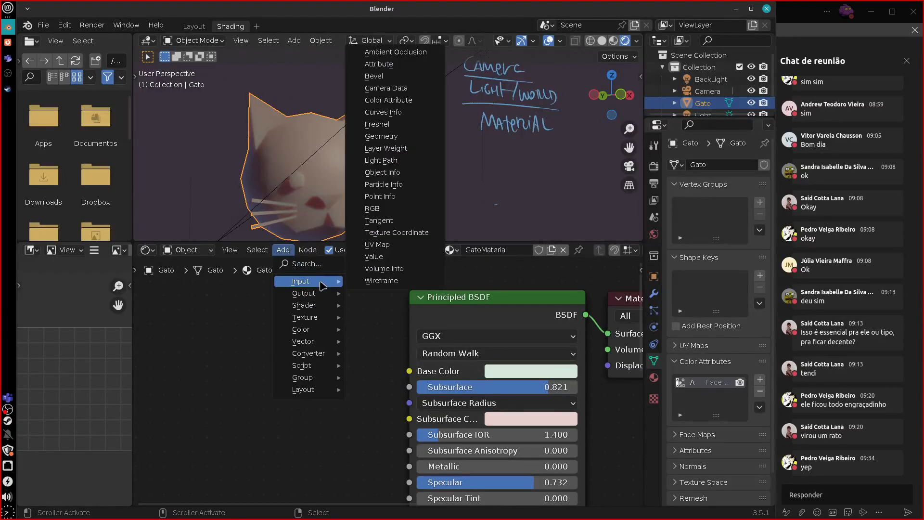
pyautogui.click(417, 99)
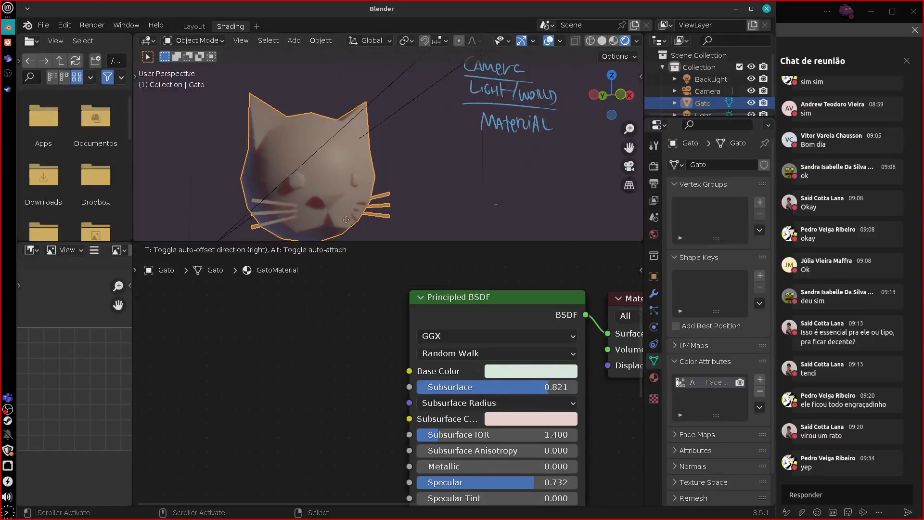
pyautogui.click(344, 407)
pyautogui.moveTo(304, 337); pyautogui.dragTo(289, 340)
pyautogui.click(274, 395)
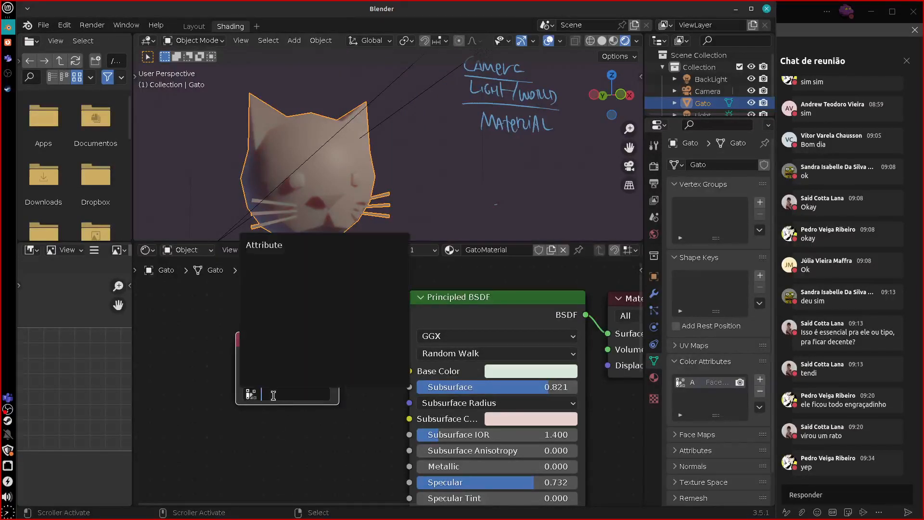
pyautogui.click(272, 245)
pyautogui.moveTo(644, 423); pyautogui.dragTo(568, 426)
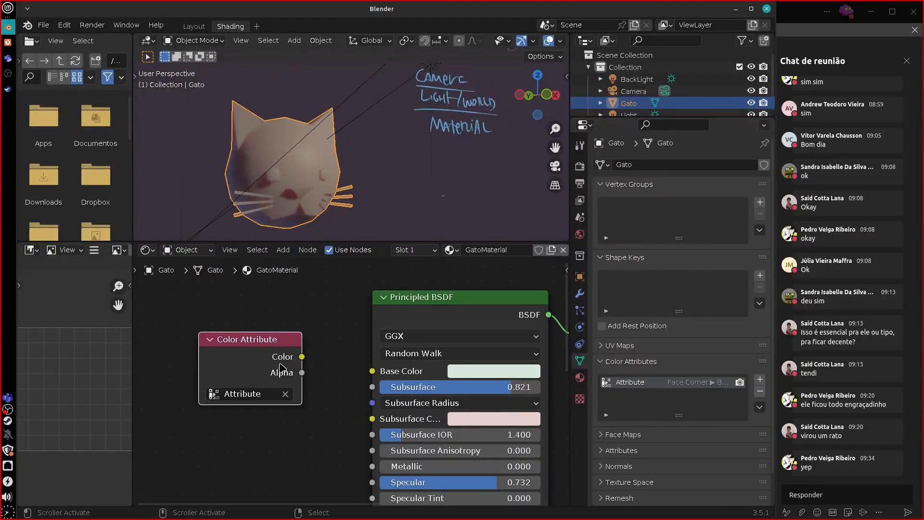
# Connect the Color Attribute's Color output to the Base Color and set Subsurface to 0.000.
pyautogui.moveTo(302, 358)
pyautogui.mouseDown()
pyautogui.moveTo(382, 378)
pyautogui.moveTo(361, 389)
pyautogui.moveTo(369, 378)
pyautogui.mouseUp()
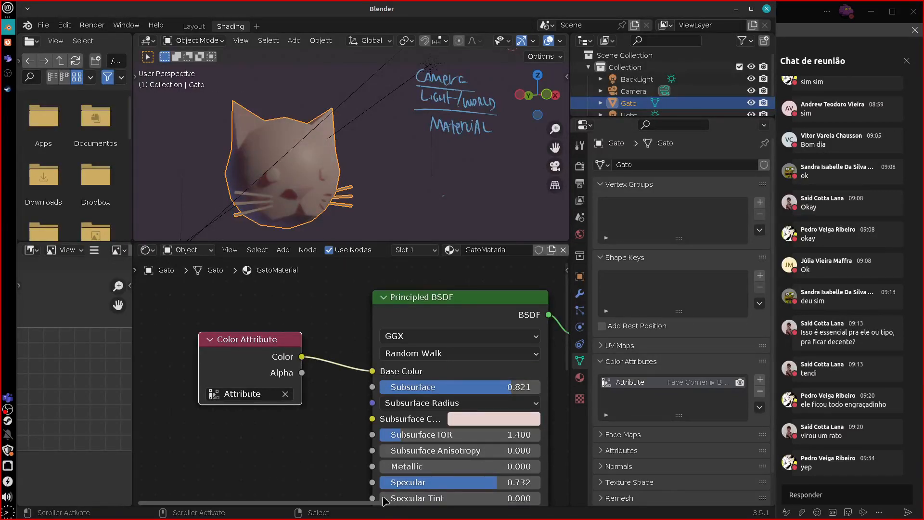
pyautogui.moveTo(475, 389); pyautogui.dragTo(297, 407)
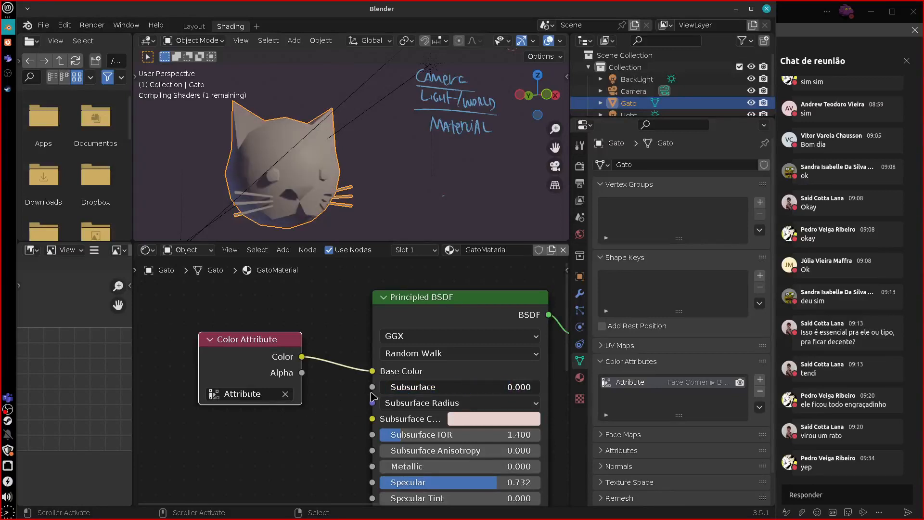
pyautogui.moveTo(371, 392)
pyautogui.mouseDown()
pyautogui.moveTo(383, 392)
pyautogui.moveTo(362, 395)
pyautogui.mouseUp()
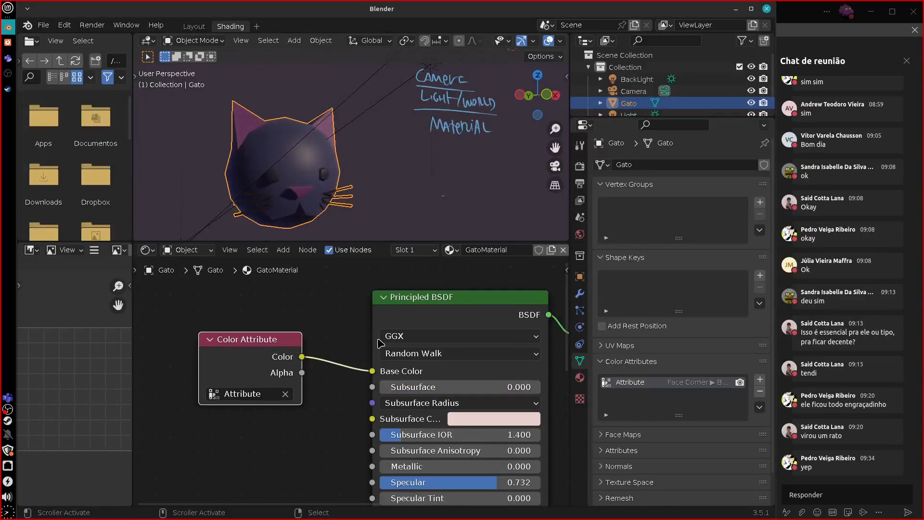
# Try driving the Subsurface Color from the Color Attribute node with Subsurface raised, and disconnect that link.
pyautogui.moveTo(398, 200)
pyautogui.mouseDown(button='middle')
pyautogui.moveTo(378, 189)
pyautogui.moveTo(400, 193)
pyautogui.mouseUp(button='middle')
pyautogui.moveTo(302, 356); pyautogui.dragTo(372, 419)
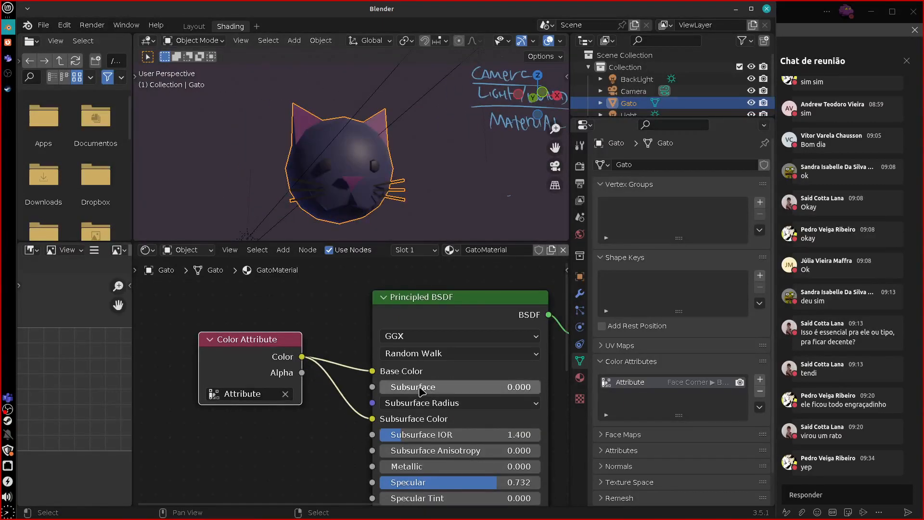
pyautogui.moveTo(424, 392); pyautogui.dragTo(538, 395)
pyautogui.moveTo(414, 187); pyautogui.dragTo(433, 187, button='middle')
pyautogui.moveTo(372, 419); pyautogui.dragTo(337, 408)
# Set Subsurface to 1.000 and Subsurface IOR to 1.390, and open the Subsurface Radius values.
pyautogui.moveTo(524, 387); pyautogui.dragTo(383, 402)
pyautogui.moveTo(397, 386)
pyautogui.mouseDown()
pyautogui.moveTo(411, 399)
pyautogui.moveTo(400, 401)
pyautogui.mouseUp()
pyautogui.moveTo(473, 389); pyautogui.dragTo(613, 395)
pyautogui.moveTo(409, 434)
pyautogui.mouseDown()
pyautogui.moveTo(501, 435)
pyautogui.moveTo(403, 447)
pyautogui.mouseUp()
pyautogui.click(453, 403)
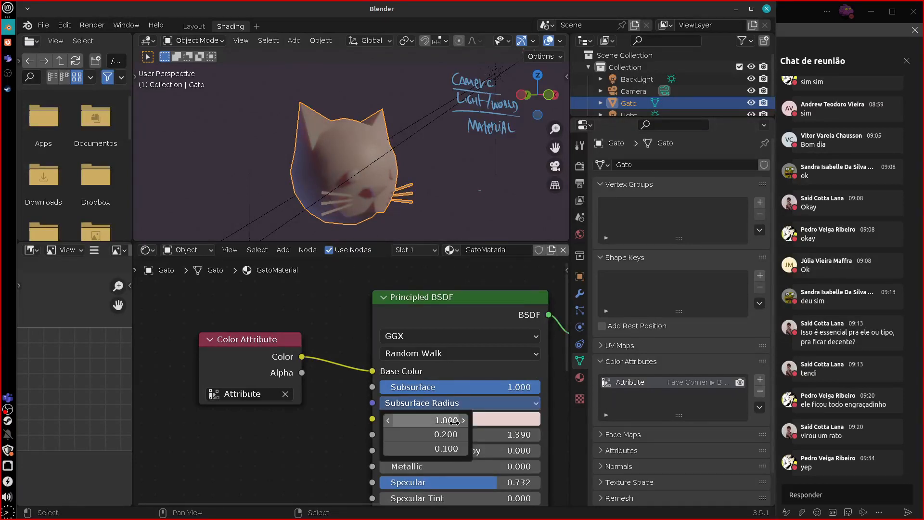
# Link the Color Attribute's Color to the Subsurface Color again and examine the cat's face up close.
pyautogui.moveTo(301, 356); pyautogui.dragTo(371, 419)
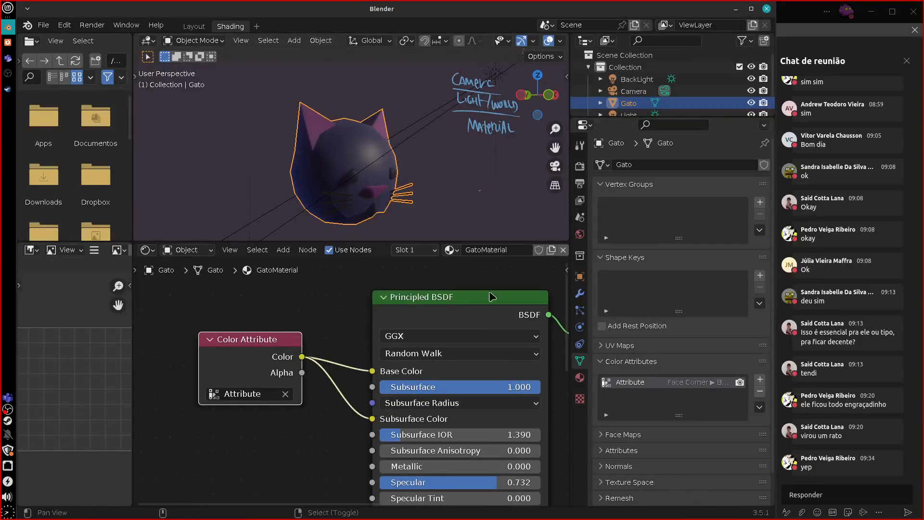
pyautogui.moveTo(462, 185)
pyautogui.mouseDown(button='middle')
pyautogui.moveTo(444, 177)
pyautogui.moveTo(495, 169)
pyautogui.moveTo(477, 183)
pyautogui.mouseUp(button='middle')
pyautogui.scroll(2, 446, 179)
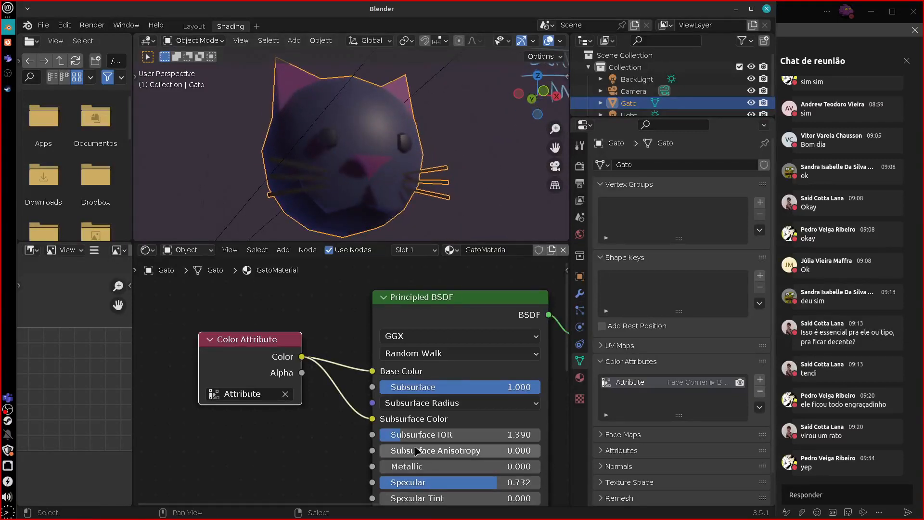
# Return Subsurface to 0.000 and disconnect the Color Attribute node from the Subsurface Color.
pyautogui.moveTo(523, 388); pyautogui.dragTo(230, 491)
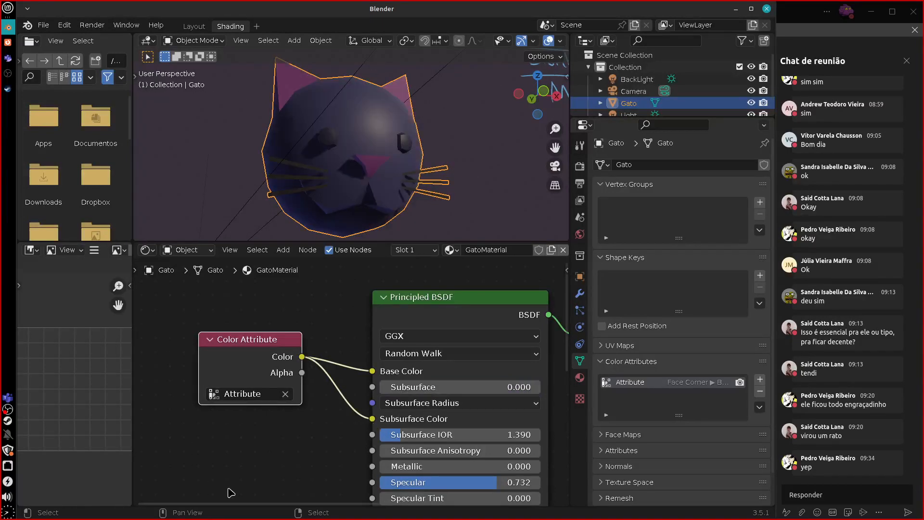
pyautogui.moveTo(371, 418); pyautogui.dragTo(337, 414)
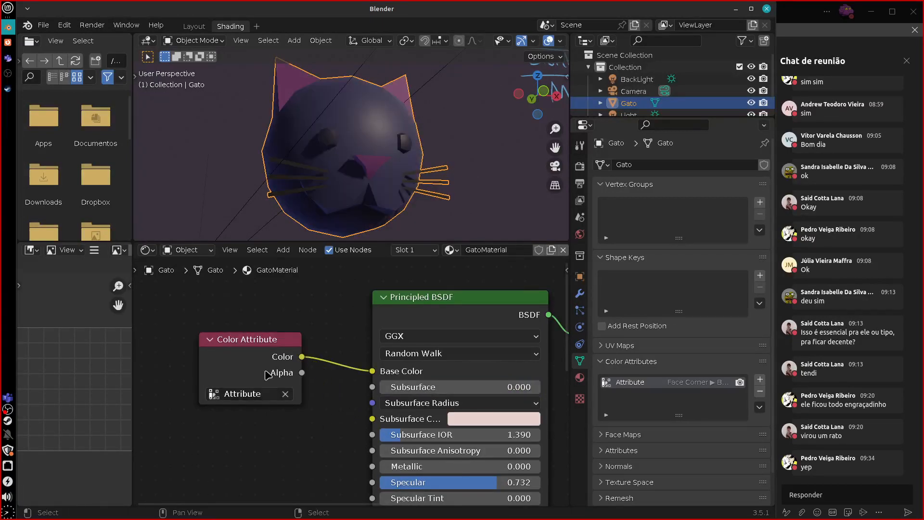
pyautogui.moveTo(254, 341); pyautogui.dragTo(262, 345)
# Set the material's Specular to 0.240 and its Roughness to 0.728.
pyautogui.moveTo(506, 461); pyautogui.dragTo(483, 395, button='middle')
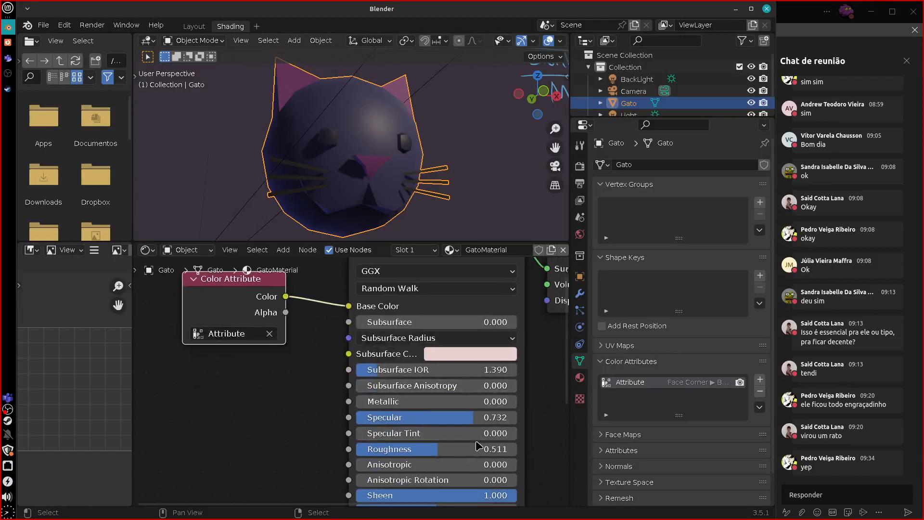
pyautogui.moveTo(481, 418); pyautogui.dragTo(476, 451)
pyautogui.moveTo(383, 422)
pyautogui.mouseDown()
pyautogui.moveTo(363, 423)
pyautogui.moveTo(388, 419)
pyautogui.mouseUp()
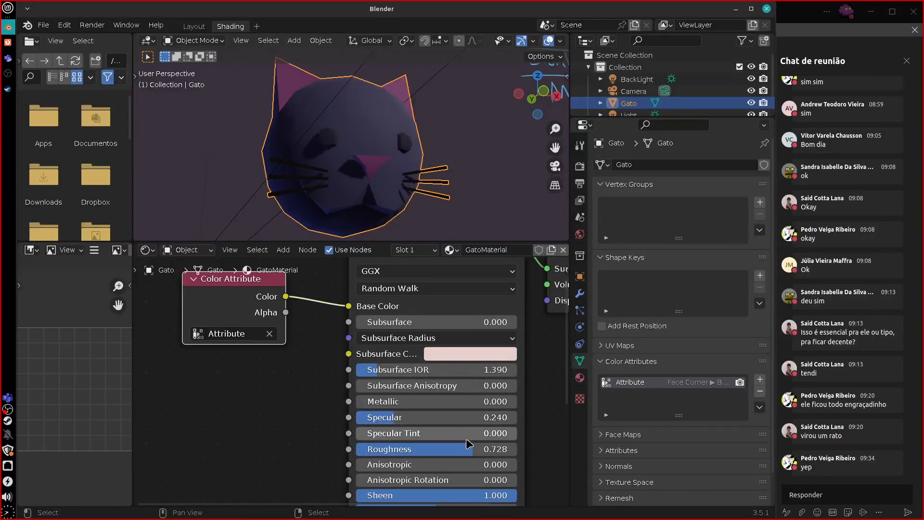
# Keep the material's Sheen at 1.000 and raise its Sheen Tint to 1.000.
pyautogui.moveTo(487, 480); pyautogui.dragTo(482, 397, button='middle')
pyautogui.moveTo(495, 410); pyautogui.dragTo(571, 406)
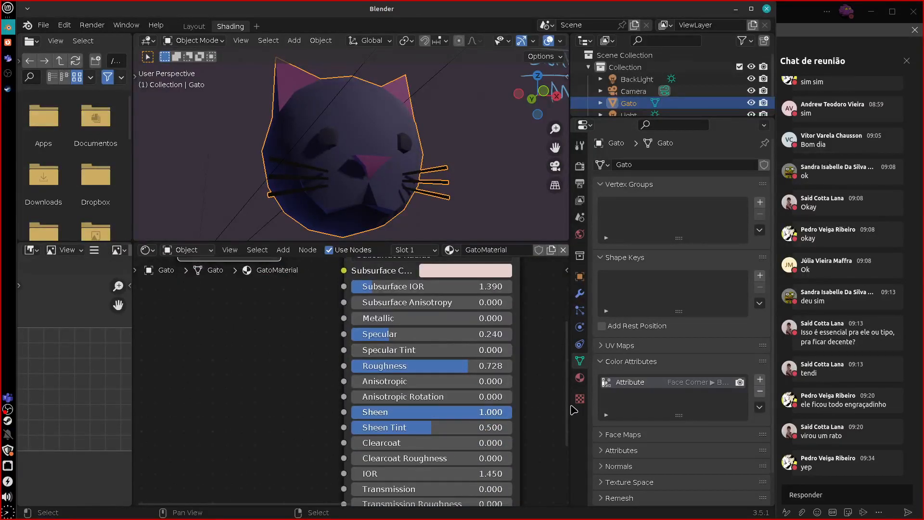
pyautogui.moveTo(463, 412); pyautogui.dragTo(595, 416)
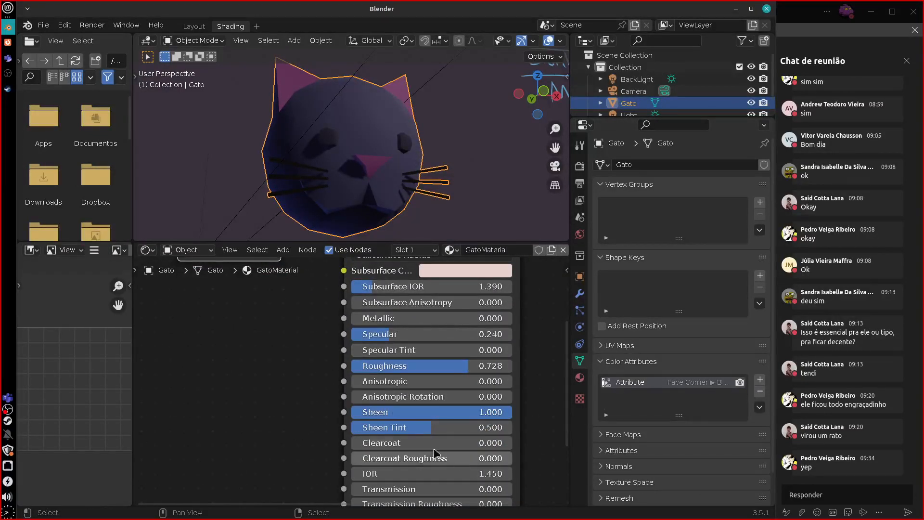
pyautogui.moveTo(418, 434); pyautogui.dragTo(597, 436)
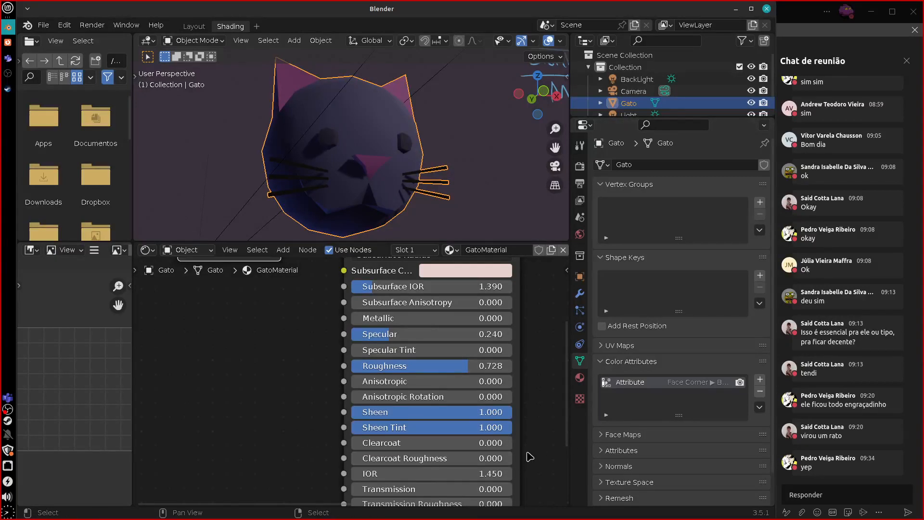
# Set the material's Clearcoat to 1.000 and its Clearcoat Roughness to 0.586.
pyautogui.moveTo(532, 446); pyautogui.dragTo(521, 410, button='middle')
pyautogui.moveTo(399, 406); pyautogui.dragTo(579, 420)
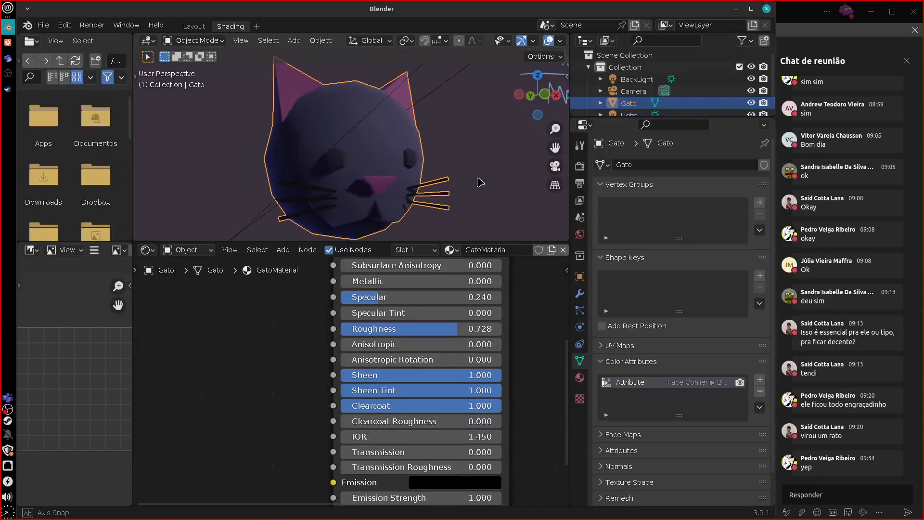
pyautogui.moveTo(469, 426); pyautogui.dragTo(510, 430)
# View the cat from the front and through the scene camera, with the whole camera frame in sight.
pyautogui.moveTo(461, 202); pyautogui.dragTo(467, 166, button='middle')
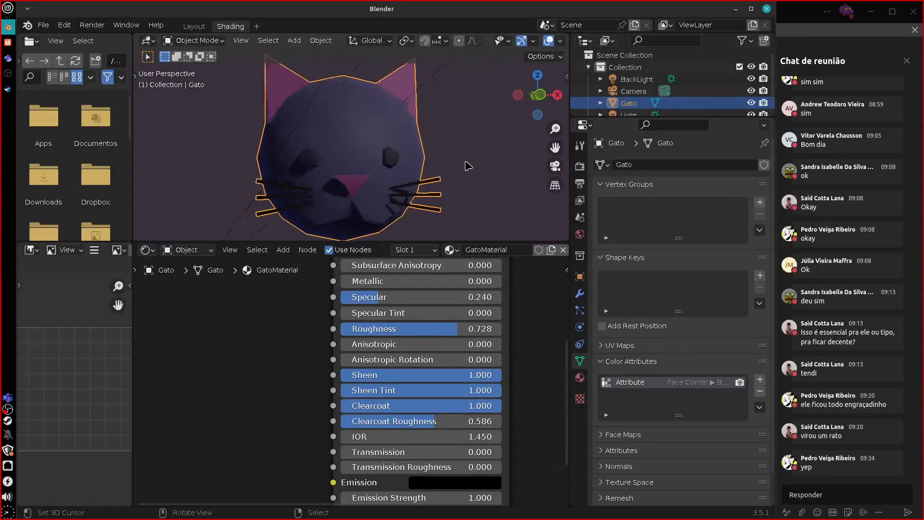
pyautogui.press('KP_0')
pyautogui.scroll(-3, 482, 160)
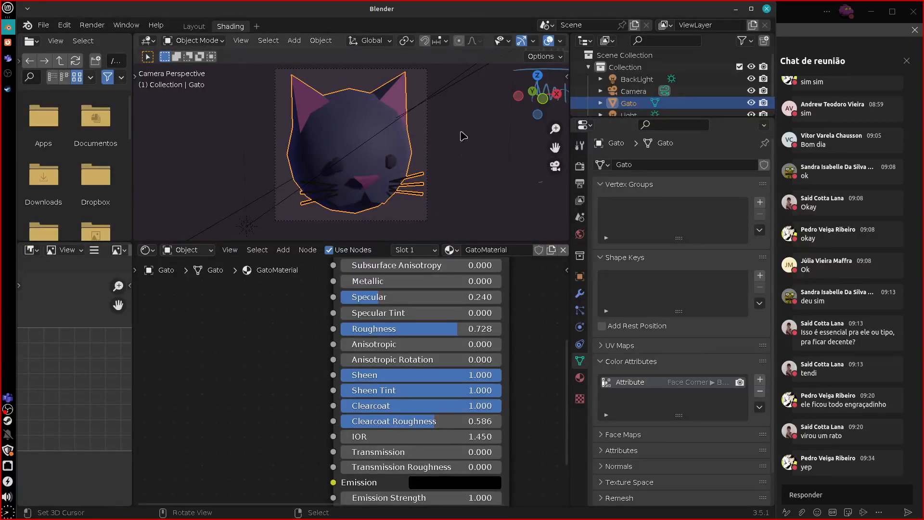
# Link the Color Attribute node's Color output to the Principled BSDF's Emission input as well.
pyautogui.moveTo(514, 361); pyautogui.dragTo(562, 395, button='middle')
pyautogui.moveTo(223, 280); pyautogui.dragTo(211, 372)
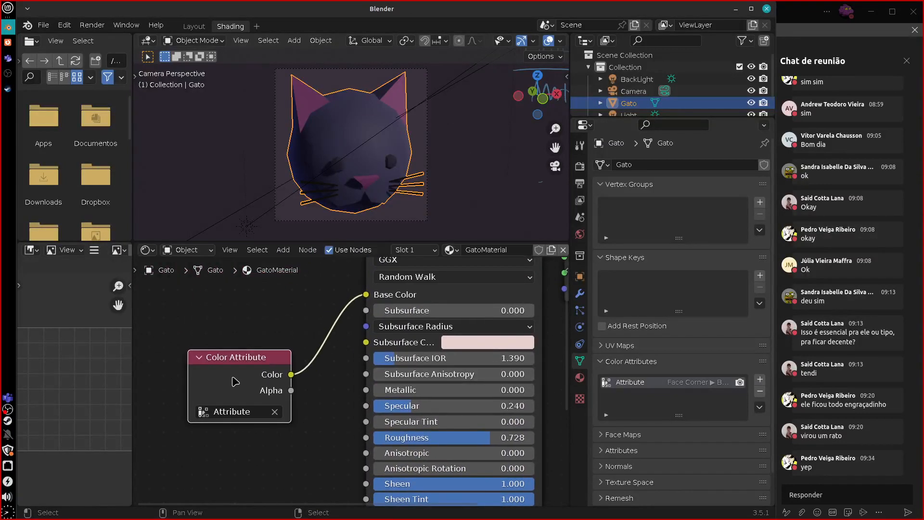
pyautogui.moveTo(484, 405); pyautogui.dragTo(471, 329, button='middle')
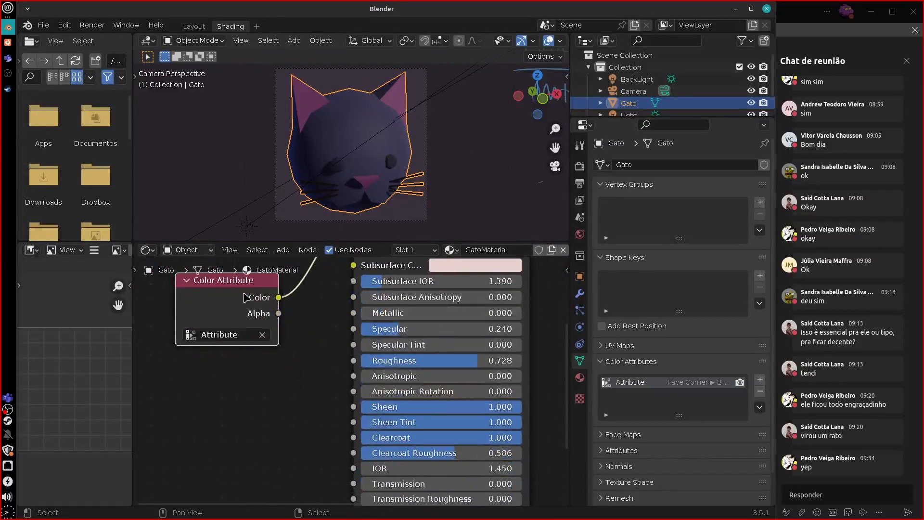
pyautogui.moveTo(244, 294); pyautogui.dragTo(226, 360)
pyautogui.moveTo(545, 440); pyautogui.dragTo(543, 399, button='middle')
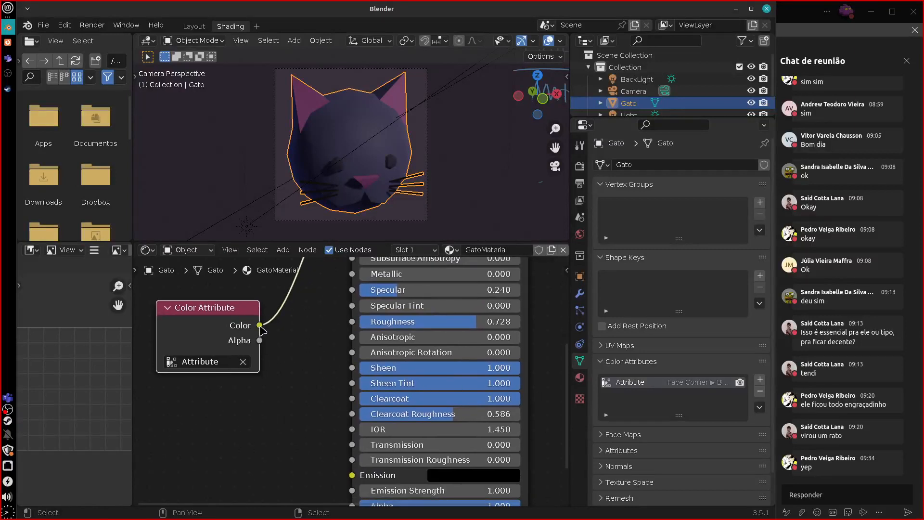
pyautogui.moveTo(260, 326); pyautogui.dragTo(352, 383)
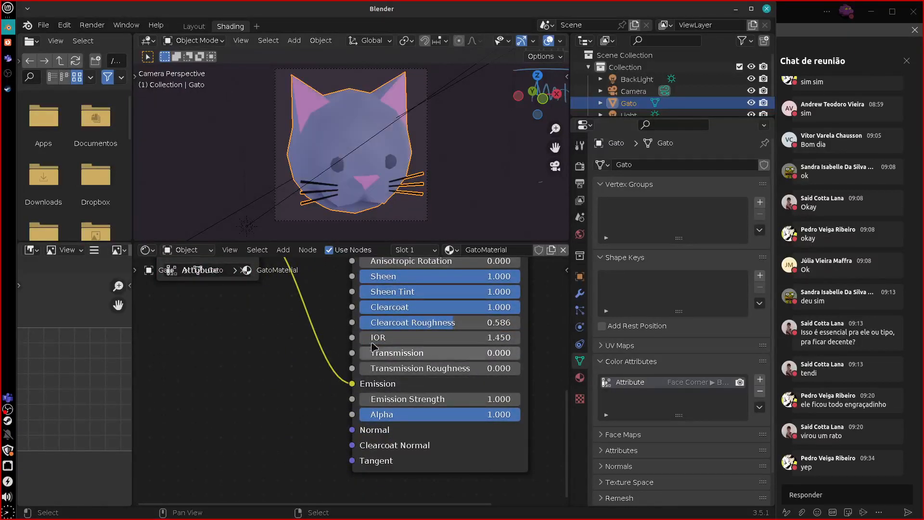
pyautogui.keyDown('shift'); pyautogui.moveTo(463, 175); pyautogui.dragTo(464, 181, button='middle'); pyautogui.keyUp('shift')
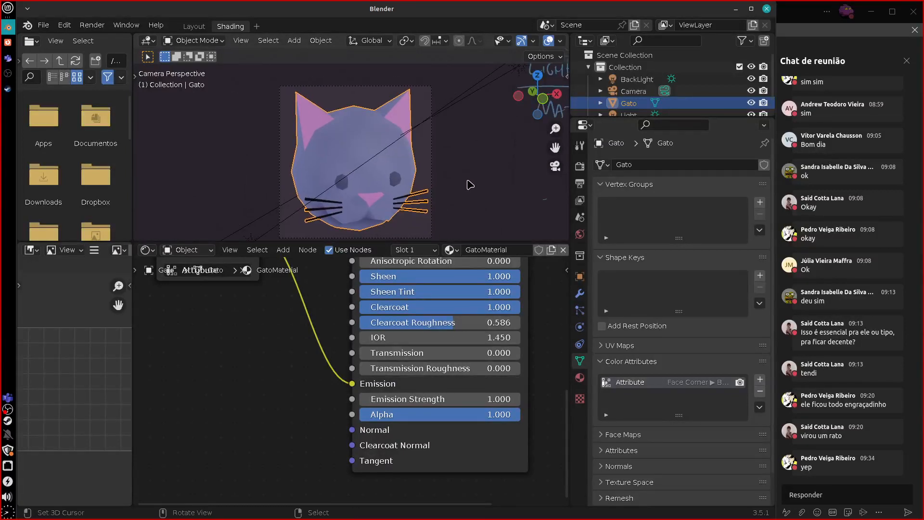
# Set the material's Emission Strength to 0.110.
pyautogui.doubleClick(462, 401)
pyautogui.write('0')
pyautogui.press('Return')
pyautogui.moveTo(462, 401); pyautogui.dragTo(421, 412)
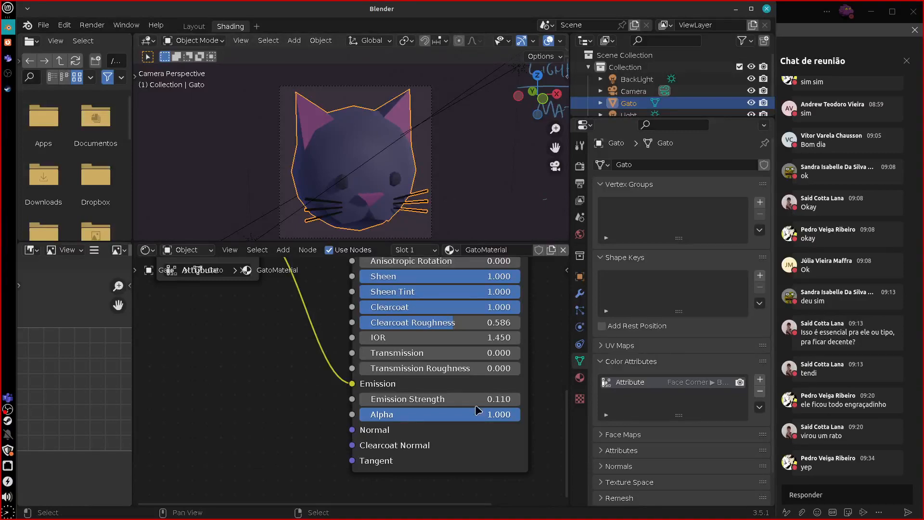
# Disconnect the color attribute from the Emission input and set the Emission Strength to 0.000.
pyautogui.moveTo(280, 391); pyautogui.dragTo(371, 492, button='middle')
pyautogui.moveTo(339, 432); pyautogui.dragTo(319, 439, button='middle')
pyautogui.moveTo(421, 492); pyautogui.dragTo(355, 446)
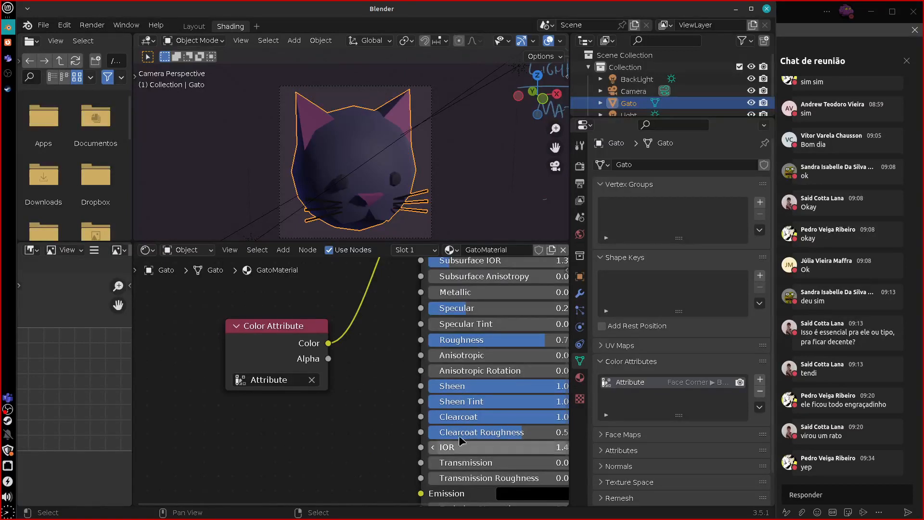
pyautogui.moveTo(359, 386); pyautogui.dragTo(396, 337, button='middle')
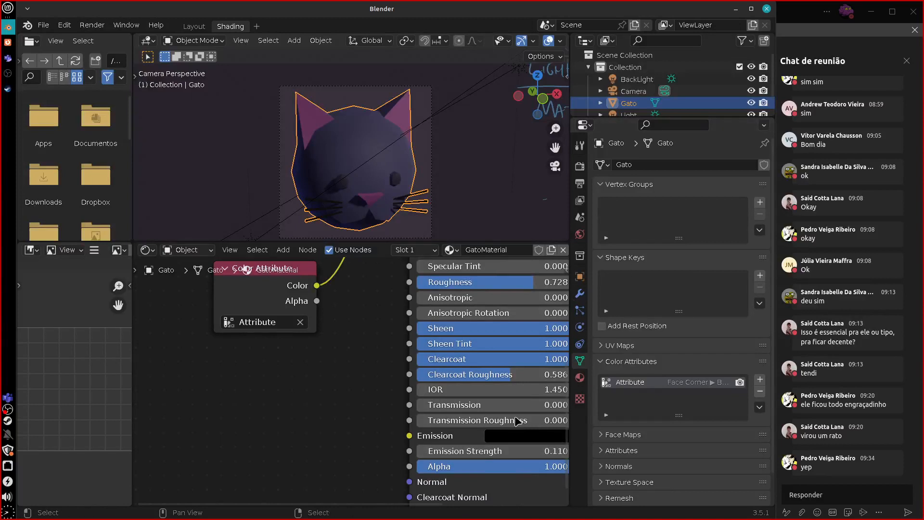
pyautogui.moveTo(516, 452); pyautogui.dragTo(226, 453)
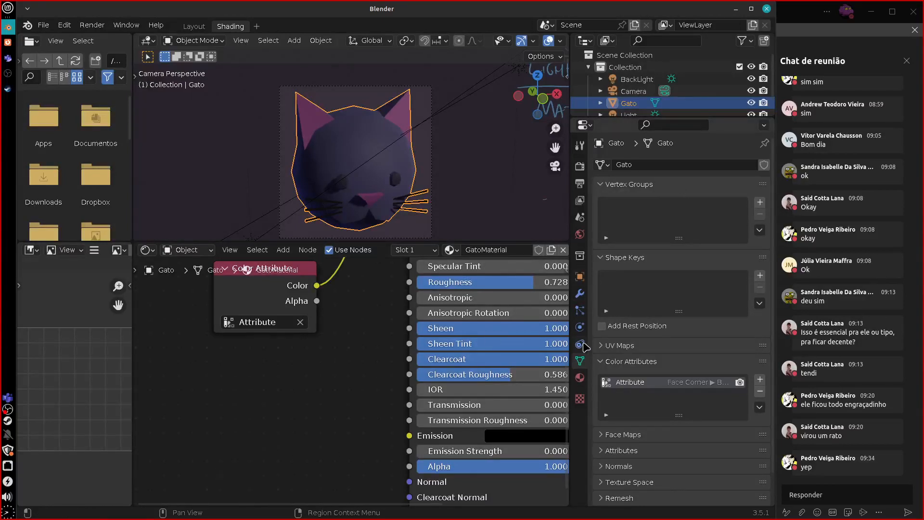
# Set the Strength of the BackLight sun to 10.000.
pyautogui.moveTo(636, 117); pyautogui.dragTo(637, 172)
pyautogui.click(643, 80)
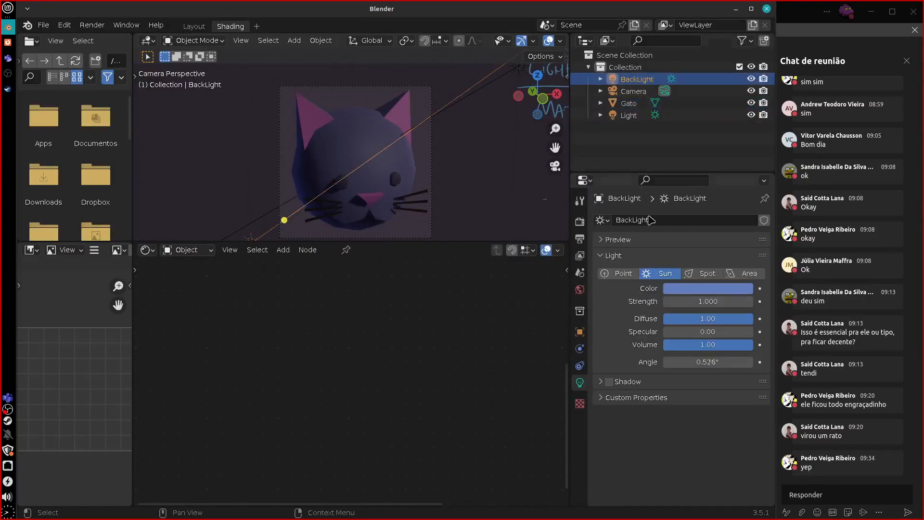
pyautogui.moveTo(709, 302); pyautogui.dragTo(710, 301)
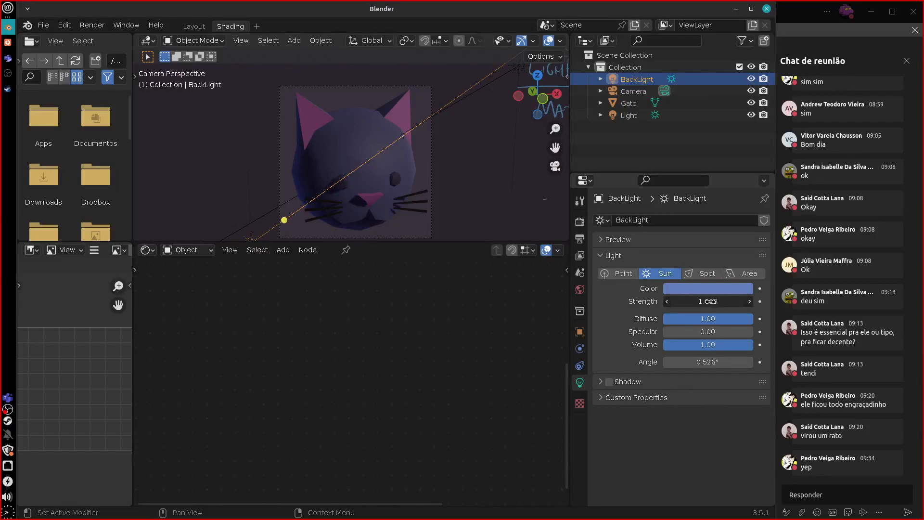
pyautogui.write('0')
pyautogui.press('Return')
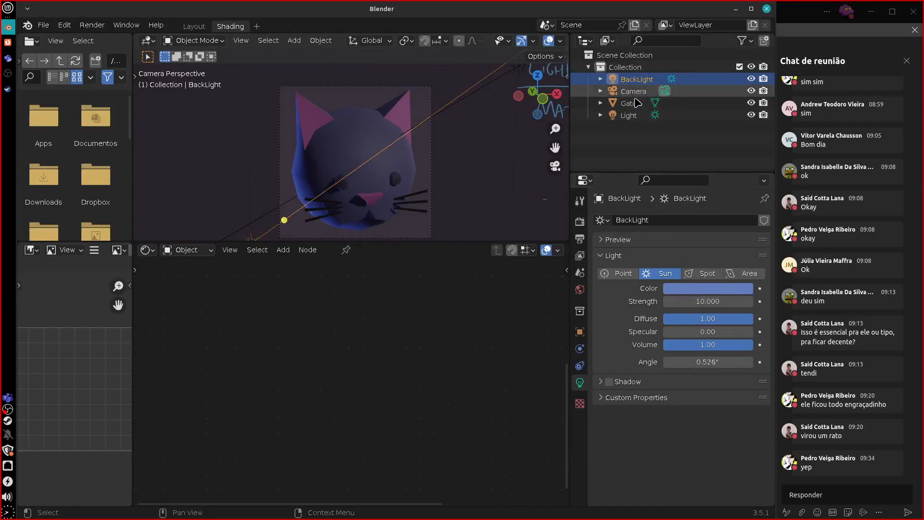
# Set the Strength of the main sun, named Light, to 3.000.
pyautogui.click(630, 116)
pyautogui.click(710, 301)
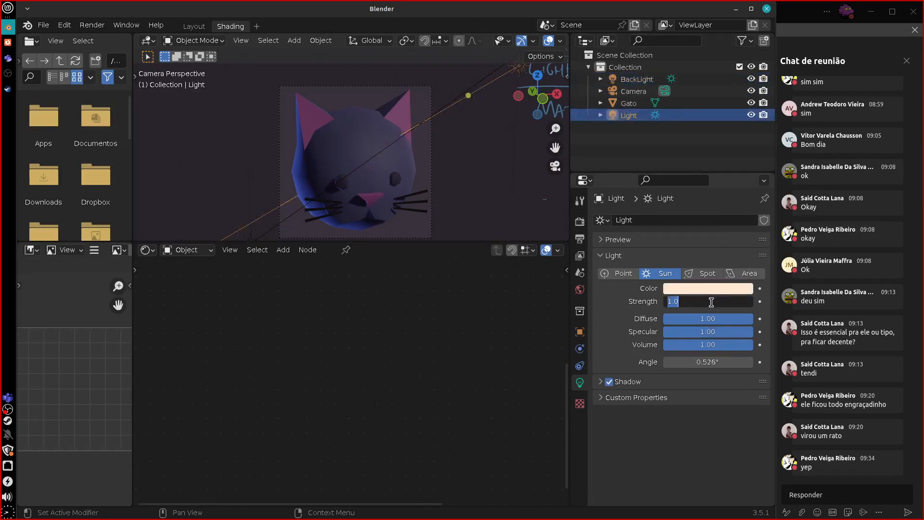
pyautogui.write('3')
pyautogui.press('Return')
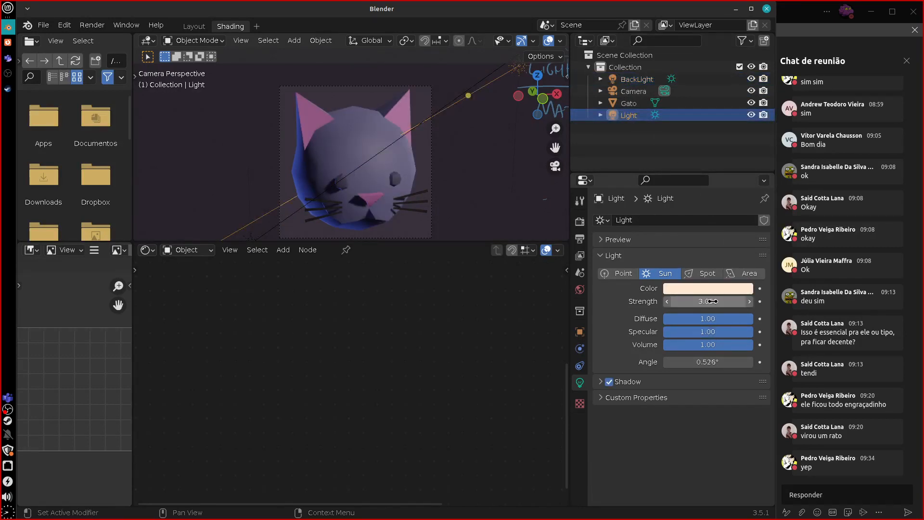
pyautogui.moveTo(710, 301); pyautogui.dragTo(722, 300)
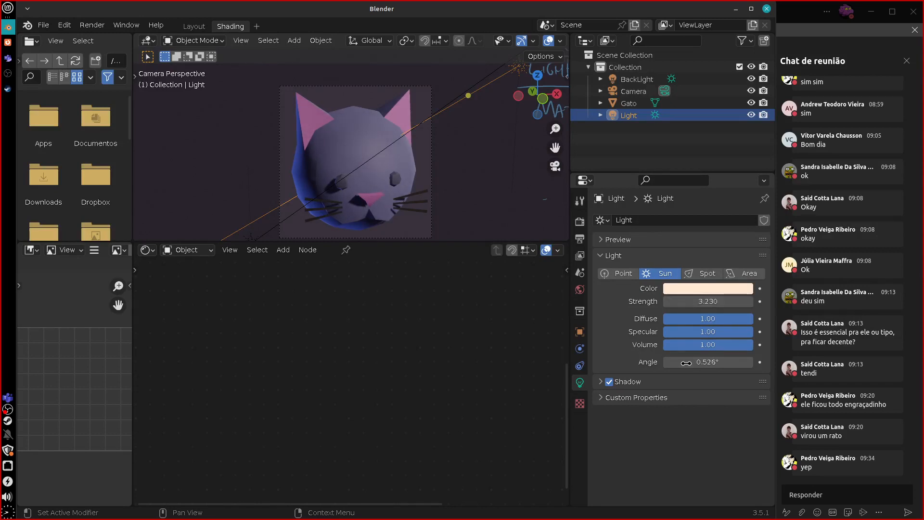
pyautogui.click(712, 302)
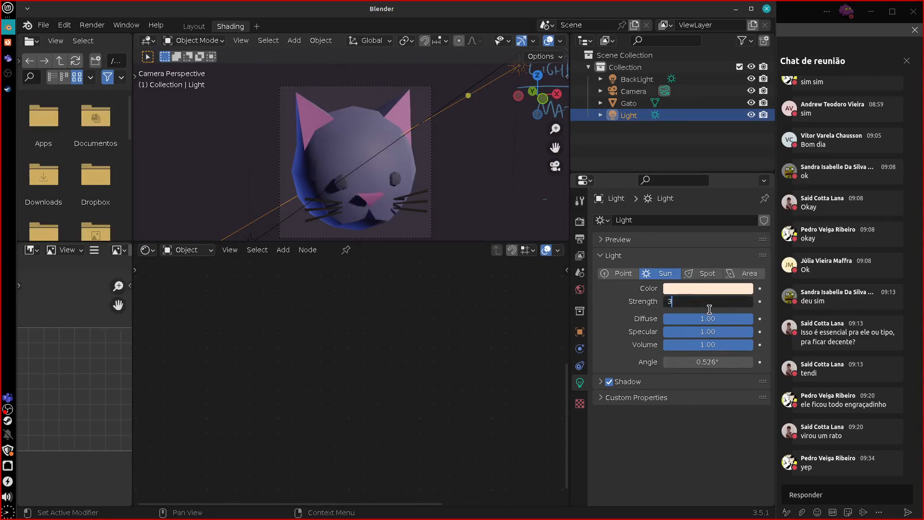
pyautogui.press('Return')
# Expand the main sun light's Shadow and Cascaded Shadow Map settings to examine them.
pyautogui.click(601, 381)
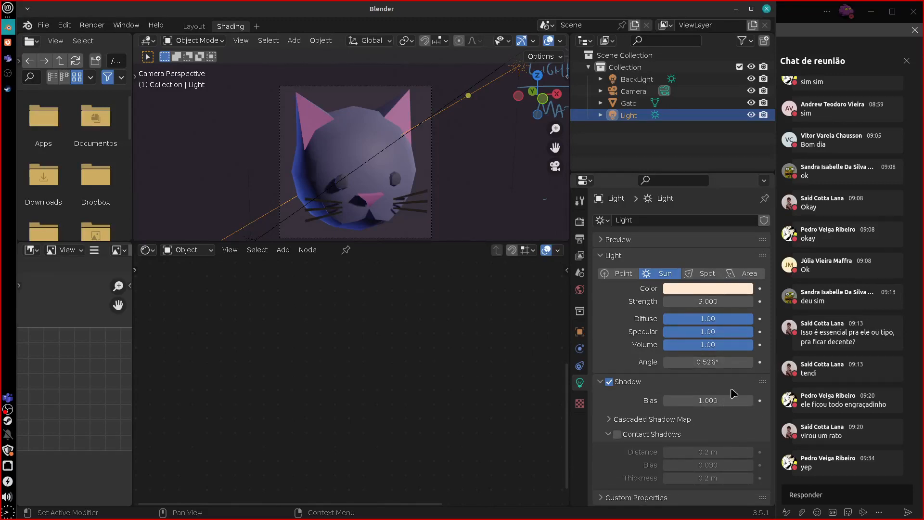
pyautogui.click(688, 421)
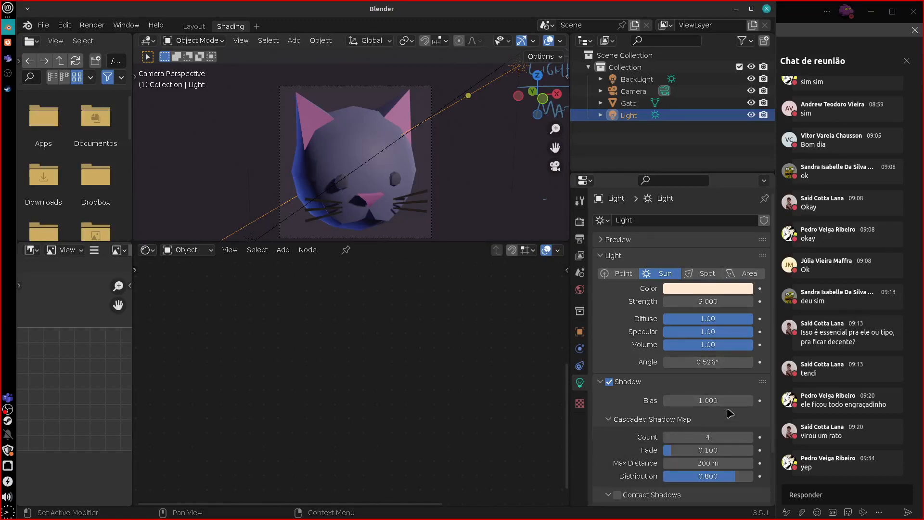
pyautogui.scroll(-3, 764, 440)
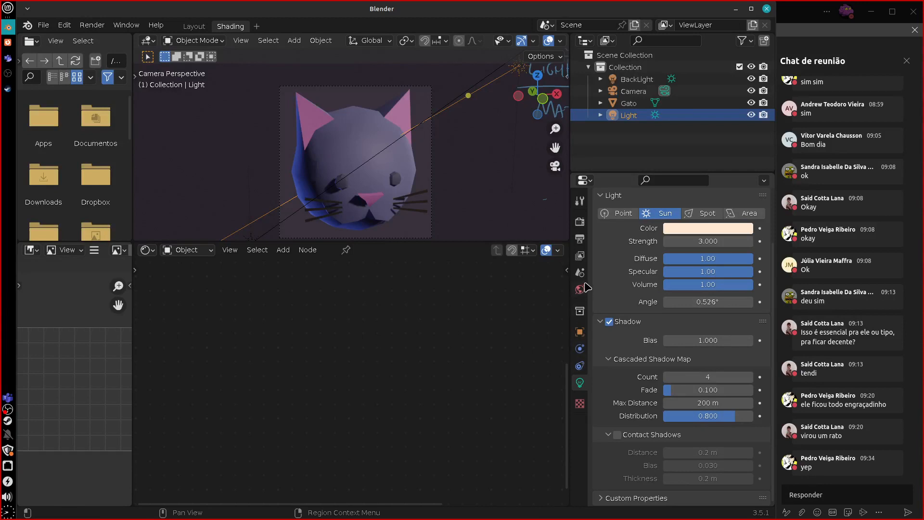
# Raise the world background's Strength to 4.300 and try adjusting the brightness of its color.
pyautogui.click(580, 289)
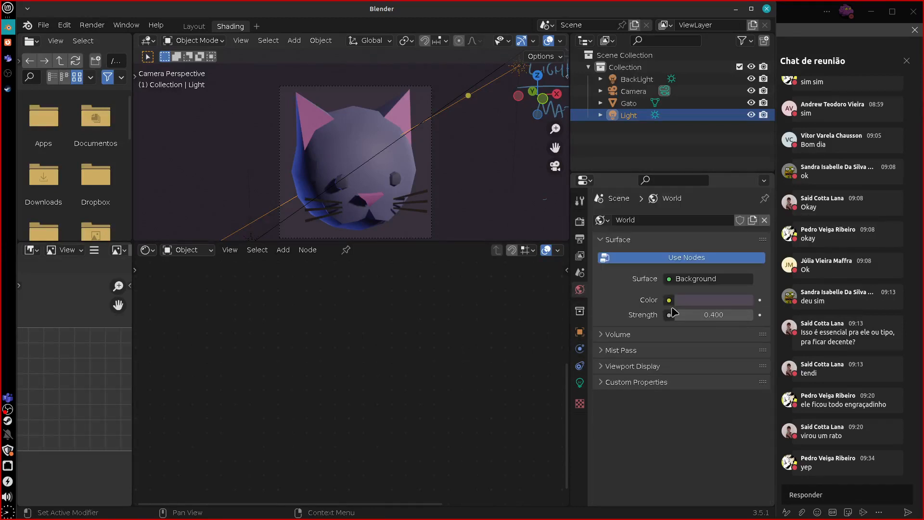
pyautogui.click(709, 304)
pyautogui.moveTo(711, 315); pyautogui.dragTo(728, 316)
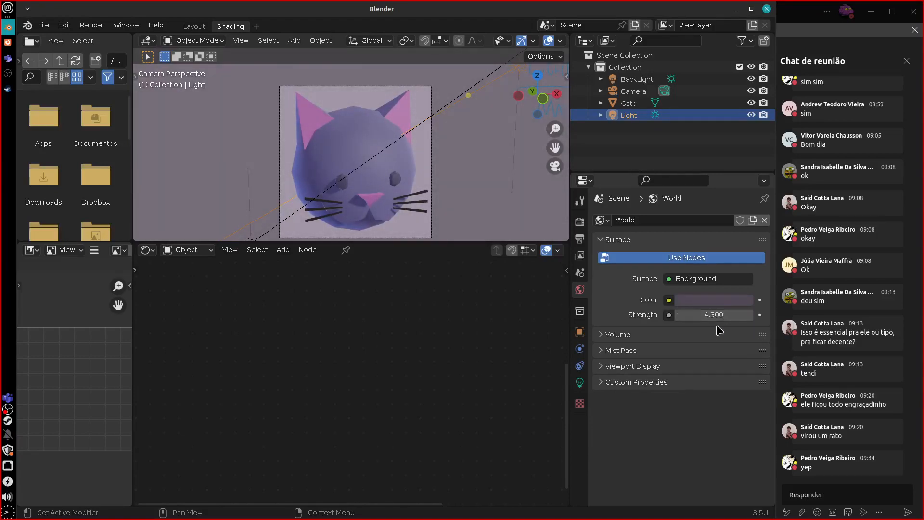
pyautogui.click(713, 305)
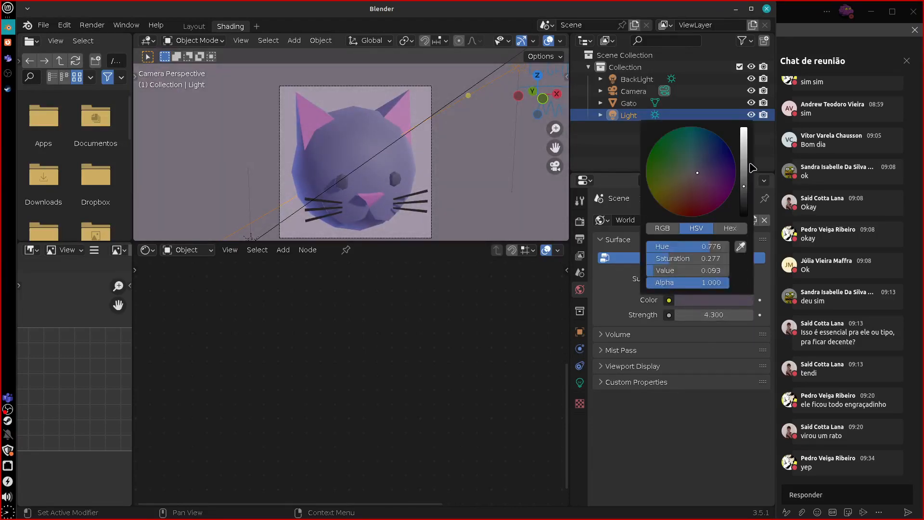
pyautogui.moveTo(744, 188); pyautogui.dragTo(744, 193)
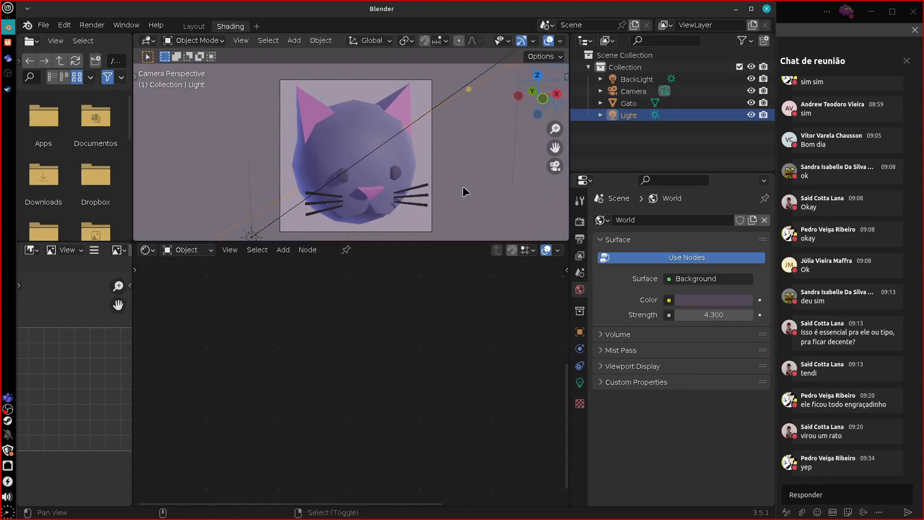
pyautogui.moveTo(466, 192)
pyautogui.mouseDown(button='middle')
pyautogui.moveTo(452, 167)
pyautogui.moveTo(421, 150)
pyautogui.moveTo(463, 166)
pyautogui.moveTo(457, 177)
pyautogui.mouseUp(button='middle')
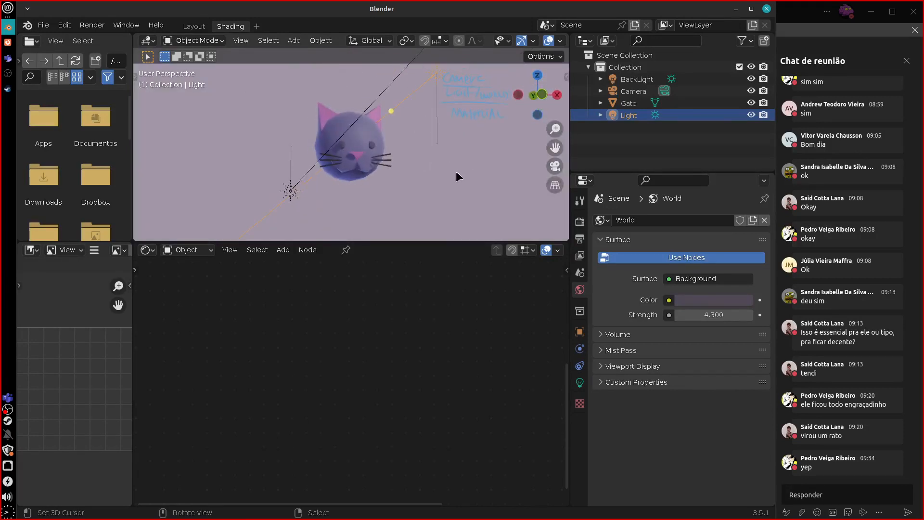
pyautogui.press('KP_0')
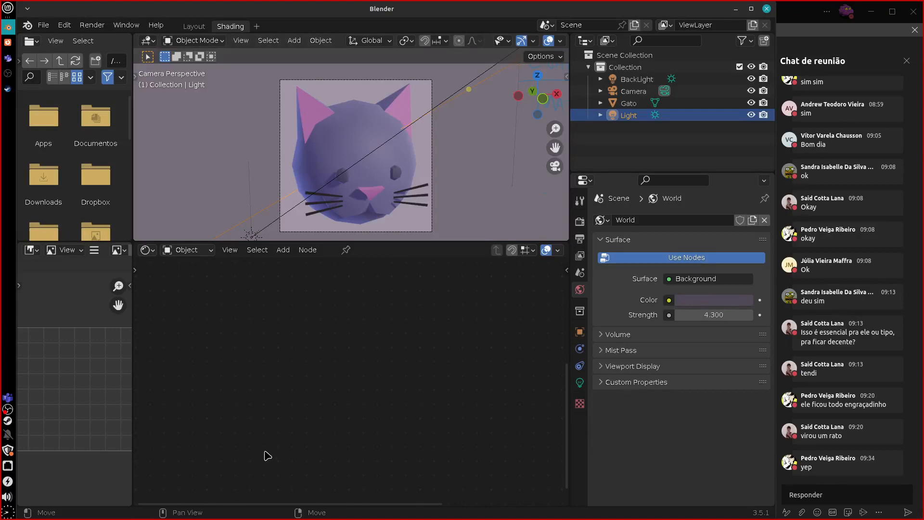
# Enter Edit Mode on the cat with its material settings shown and select both eyes through their linked geometry.
pyautogui.click(383, 163)
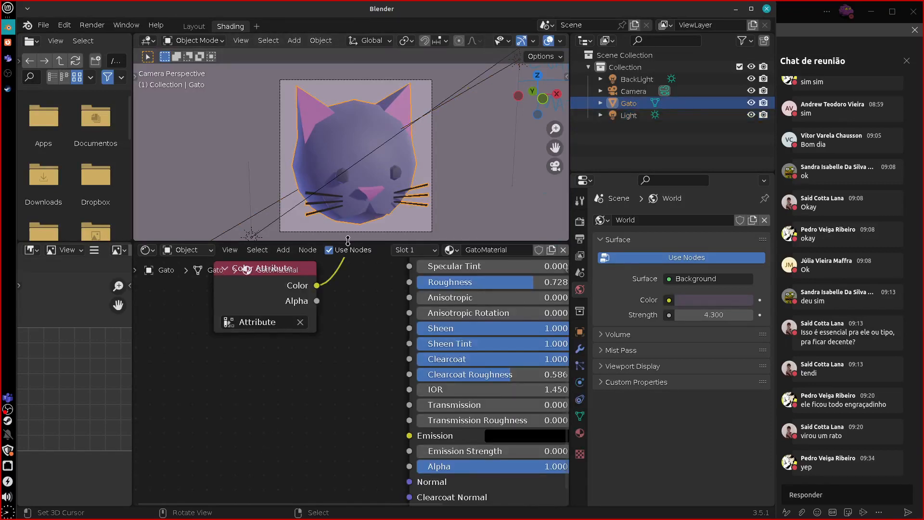
pyautogui.moveTo(326, 366); pyautogui.dragTo(246, 450, button='middle')
pyautogui.moveTo(393, 286); pyautogui.dragTo(337, 344, button='middle')
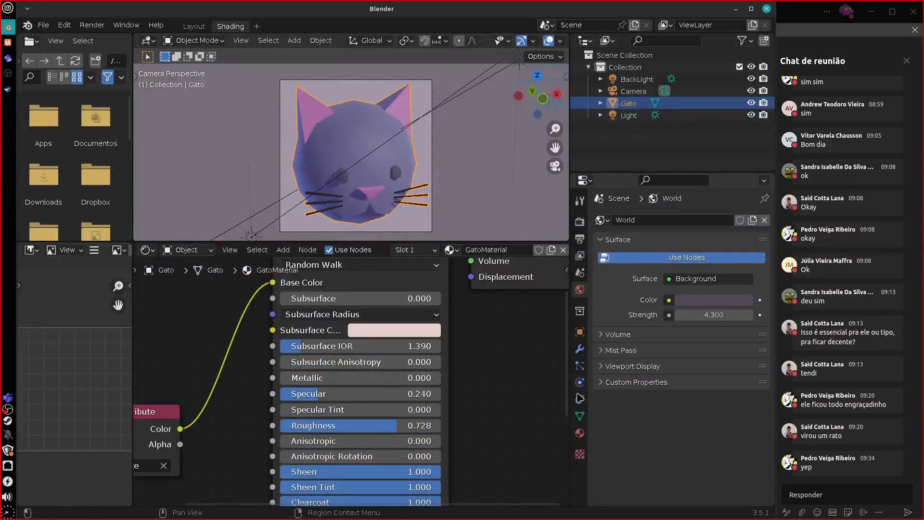
pyautogui.click(579, 433)
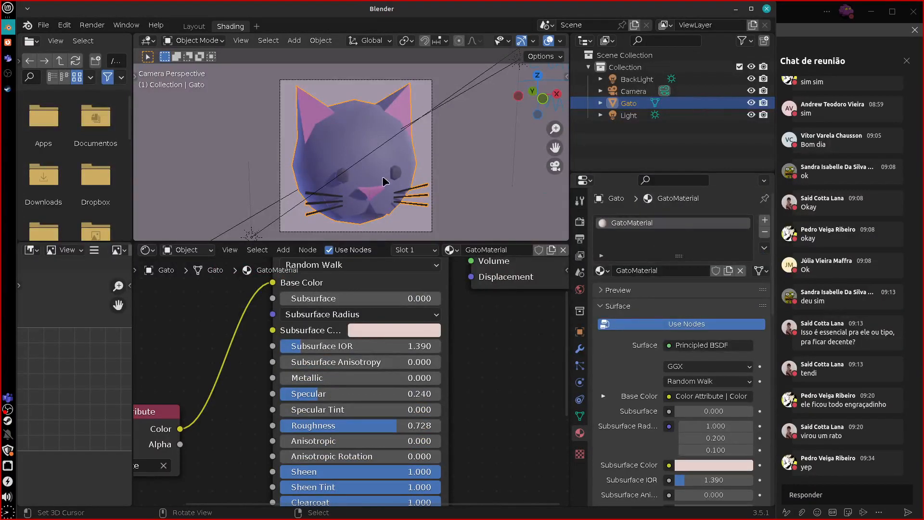
pyautogui.press('Tab')
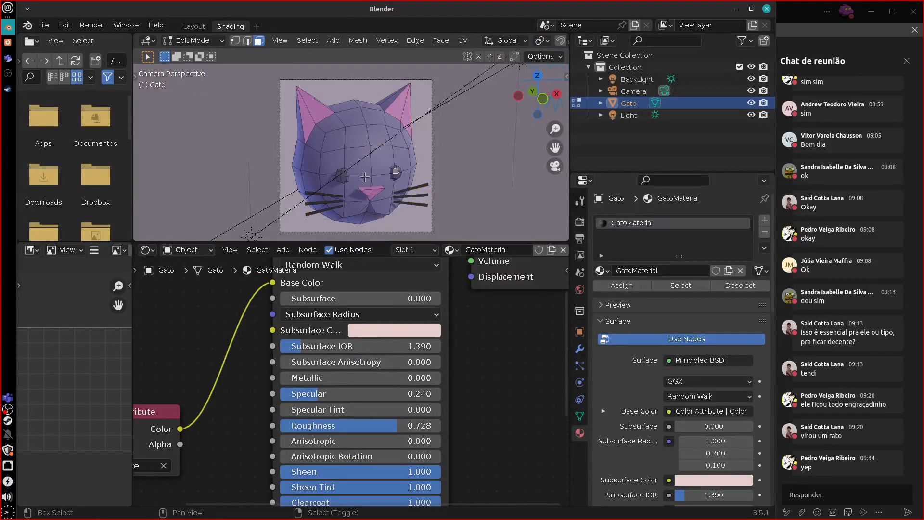
pyautogui.click(343, 175)
pyautogui.hotkey('ctrl', 'l')
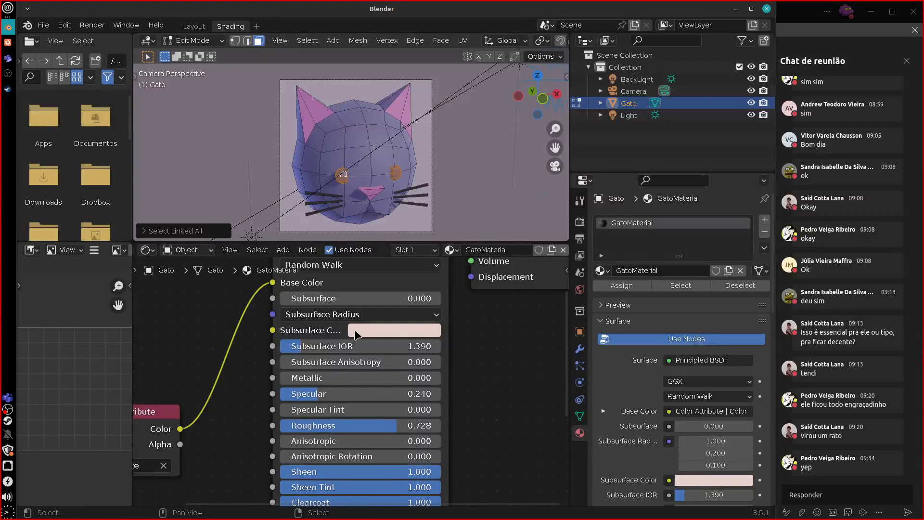
# Assign the selected eyes to a second material slot holding a new material named EyeMaterial.
pyautogui.click(765, 220)
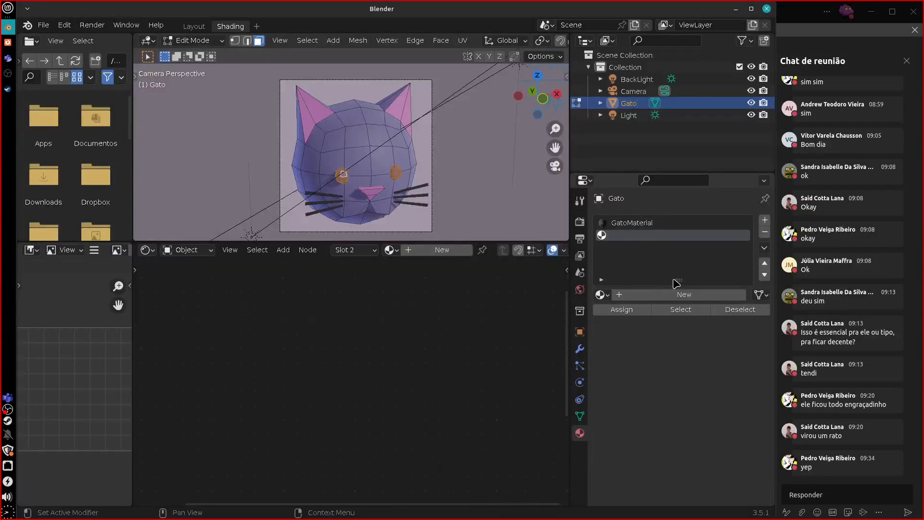
pyautogui.click(621, 310)
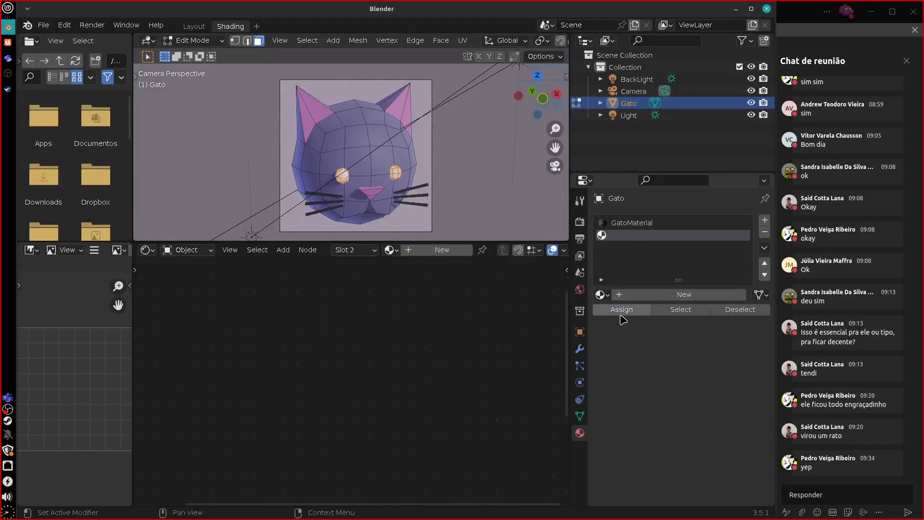
pyautogui.click(652, 296)
pyautogui.click(648, 293)
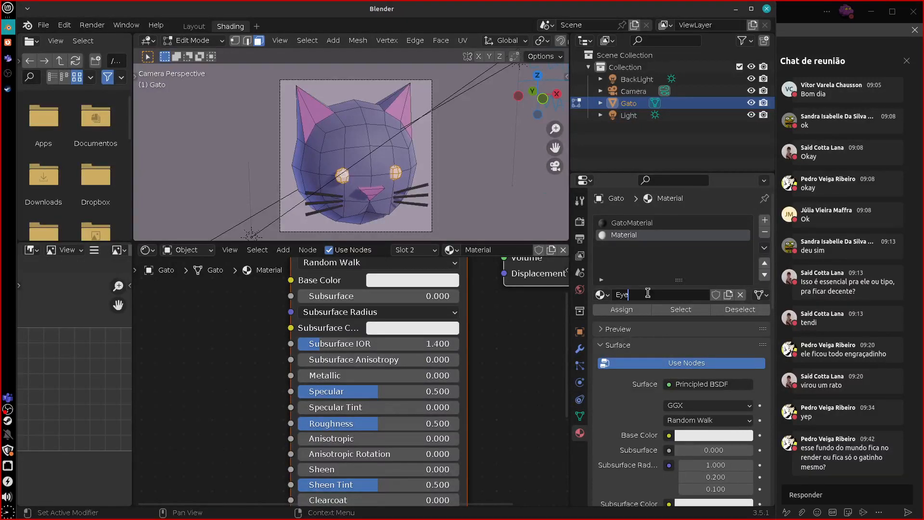
pyautogui.write('Material')
pyautogui.press('Return')
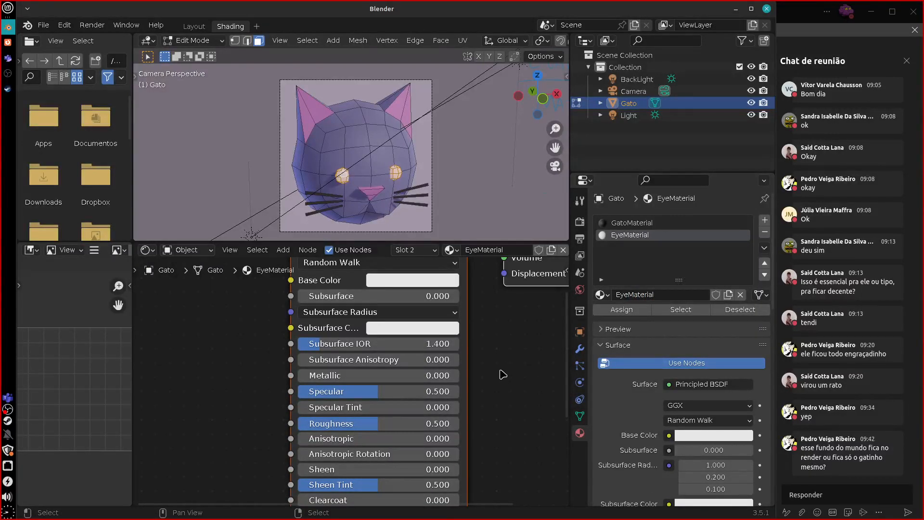
# Set EyeMaterial's Base Color to black.
pyautogui.moveTo(498, 376); pyautogui.dragTo(500, 415, button='middle')
pyautogui.click(418, 323)
pyautogui.moveTo(494, 158); pyautogui.dragTo(492, 214)
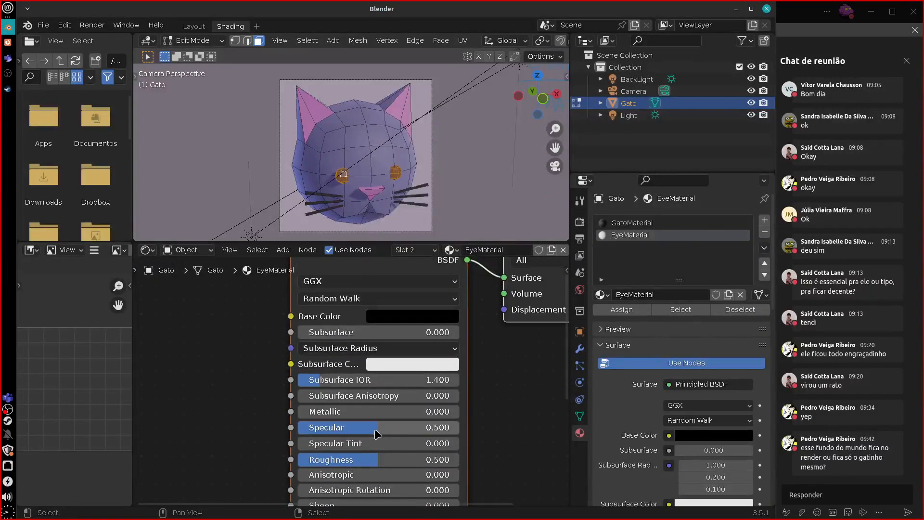
# Set EyeMaterial's Specular to 1.000 and Roughness to 0.026, and return the cat to Object Mode.
pyautogui.moveTo(377, 433); pyautogui.dragTo(462, 434)
pyautogui.moveTo(374, 463); pyautogui.dragTo(325, 463)
pyautogui.press('Tab')
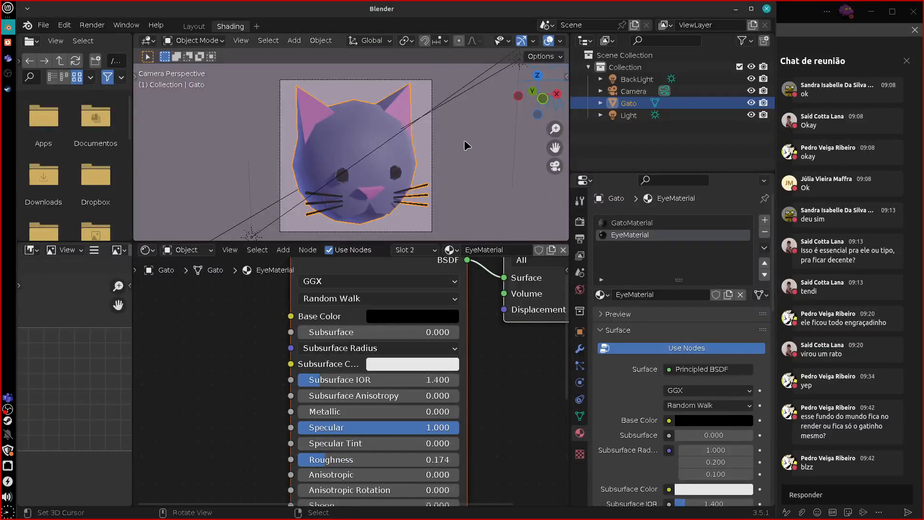
pyautogui.scroll(5, 463, 140)
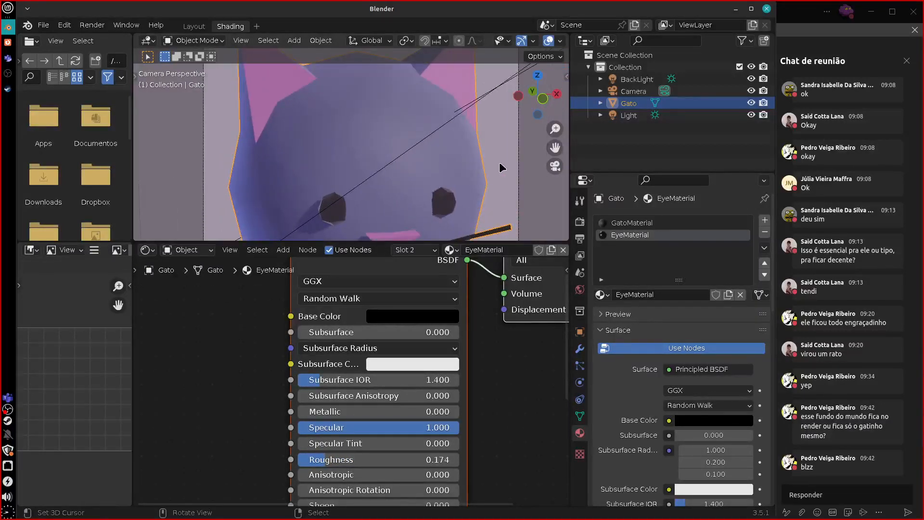
pyautogui.keyDown('shift'); pyautogui.moveTo(499, 164); pyautogui.dragTo(450, 114, button='middle'); pyautogui.keyUp('shift')
pyautogui.moveTo(331, 462); pyautogui.dragTo(308, 462)
# Set EyeMaterial's Clearcoat to 1.000 and its Clearcoat Roughness to 0.000.
pyautogui.keyDown('shift'); pyautogui.scroll(-7, 361, 404); pyautogui.keyUp('shift')
pyautogui.moveTo(359, 394); pyautogui.dragTo(561, 402)
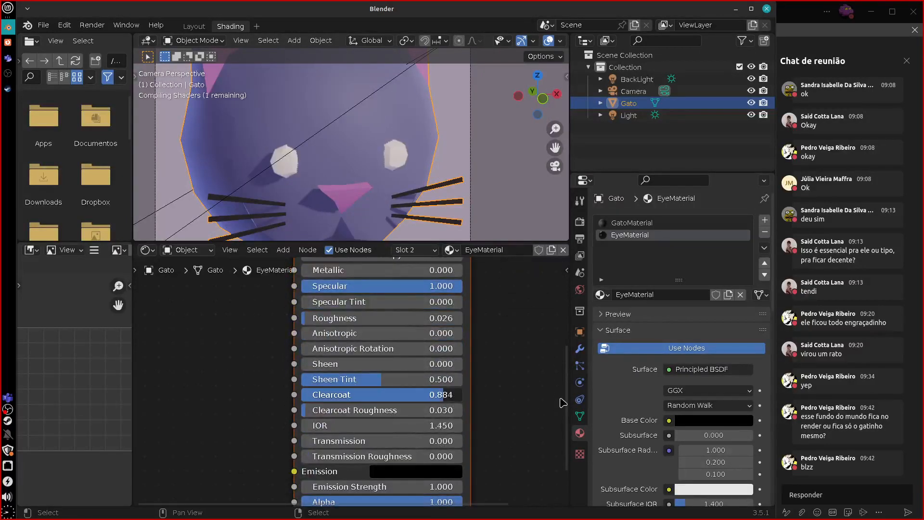
pyautogui.moveTo(339, 413); pyautogui.dragTo(236, 437)
pyautogui.moveTo(497, 372); pyautogui.dragTo(477, 432, button='middle')
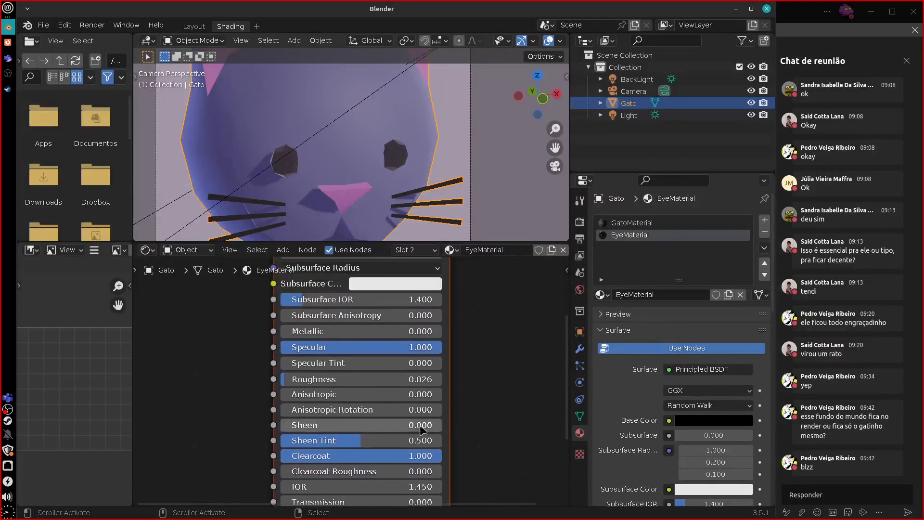
# Try EyeMaterial with both Sheen and Anisotropic Rotation raised to 1.000.
pyautogui.moveTo(344, 423); pyautogui.dragTo(533, 428)
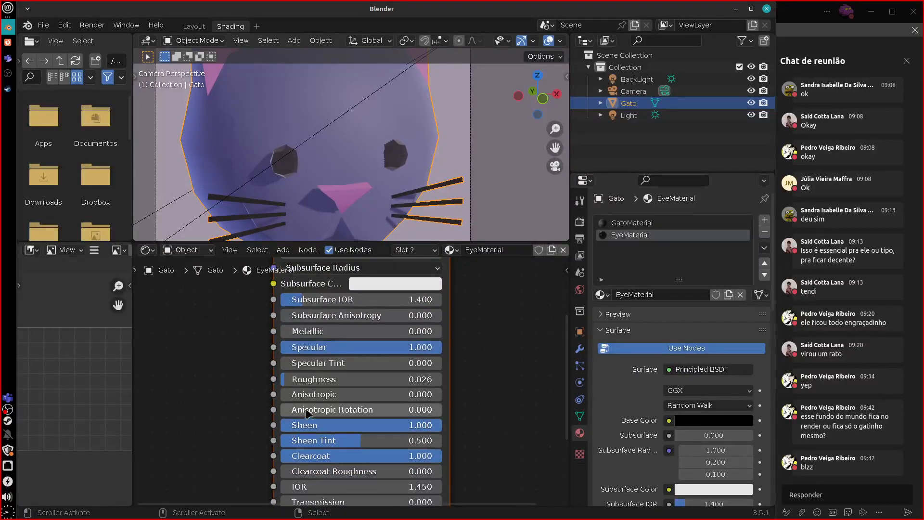
pyautogui.moveTo(303, 410); pyautogui.dragTo(546, 419)
pyautogui.moveTo(461, 349); pyautogui.dragTo(463, 486, button='middle')
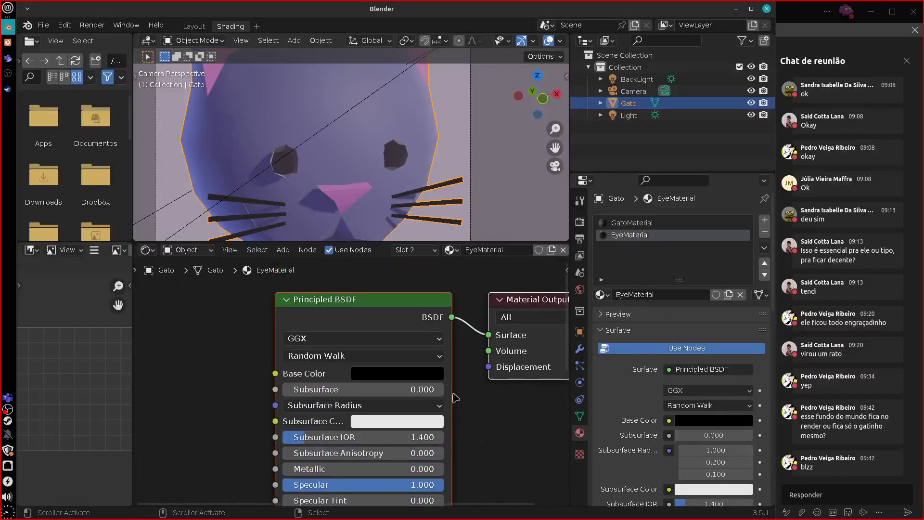
# Readjust the brightness of EyeMaterial's Base Color, keeping it black, and set Subsurface IOR to 1.010.
pyautogui.click(397, 373)
pyautogui.moveTo(474, 267)
pyautogui.mouseDown()
pyautogui.moveTo(474, 206)
pyautogui.moveTo(474, 274)
pyautogui.mouseUp()
pyautogui.moveTo(482, 438); pyautogui.dragTo(459, 374, button='middle')
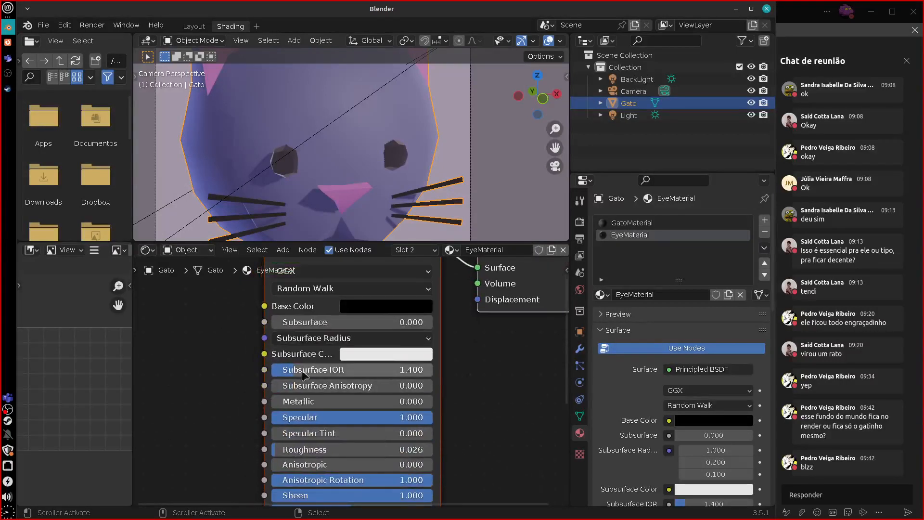
pyautogui.moveTo(304, 372); pyautogui.dragTo(260, 382)
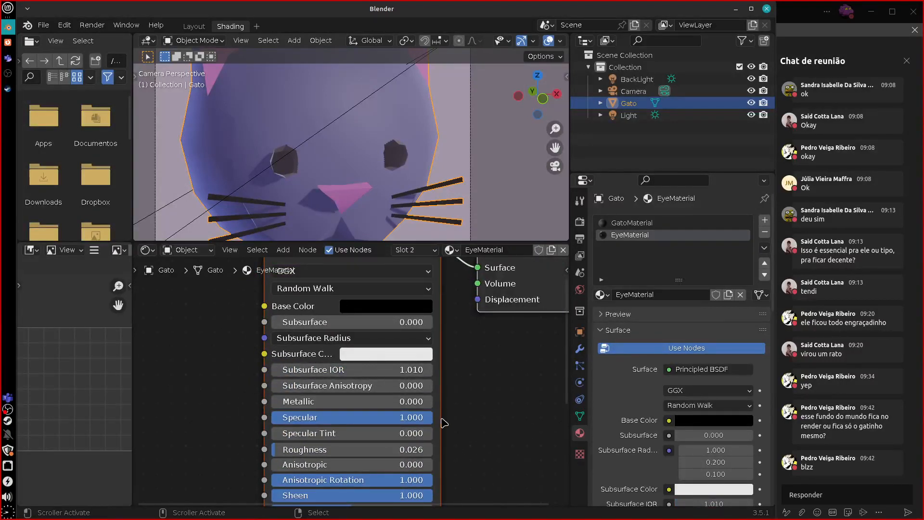
# Set EyeMaterial's Metallic to 0.691 and lower both Specular and Roughness to 0.000.
pyautogui.moveTo(438, 423); pyautogui.dragTo(442, 410, button='middle')
pyautogui.moveTo(378, 388); pyautogui.dragTo(276, 406)
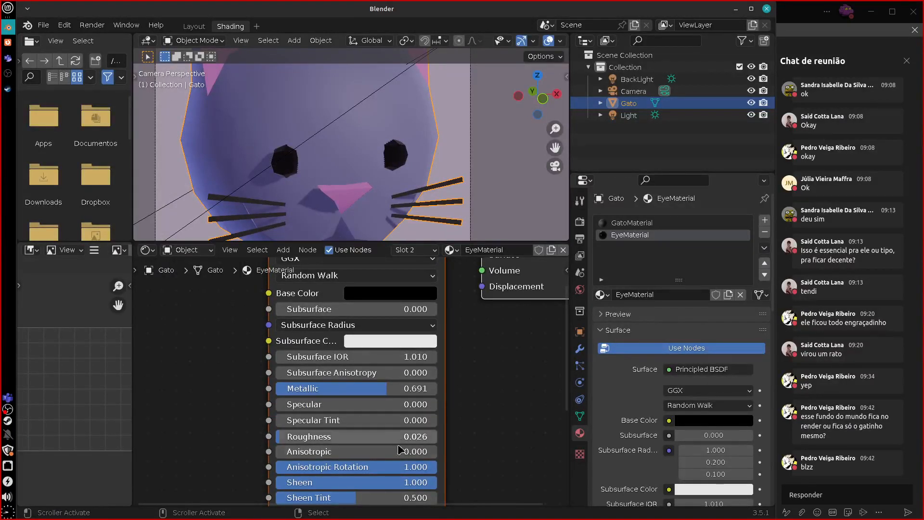
pyautogui.moveTo(289, 439); pyautogui.dragTo(273, 439)
pyautogui.moveTo(496, 433); pyautogui.dragTo(496, 392, button='middle')
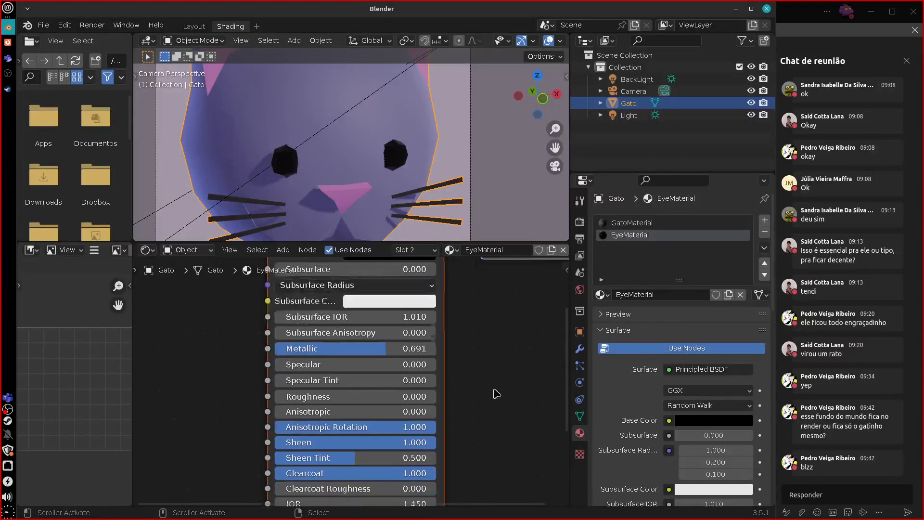
# Reset EyeMaterial's Anisotropic Rotation, Sheen, Sheen Tint and Clearcoat to 0.000.
pyautogui.moveTo(419, 428); pyautogui.dragTo(278, 458)
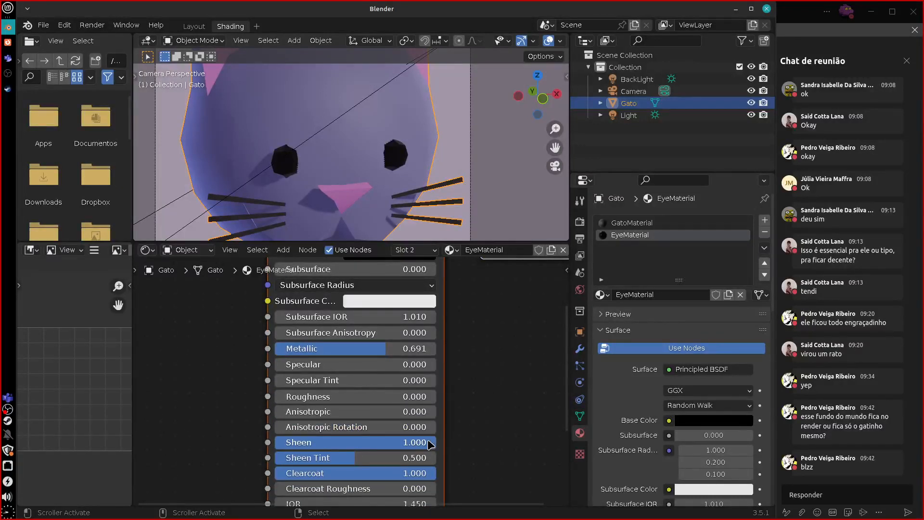
pyautogui.moveTo(428, 443); pyautogui.dragTo(127, 485)
pyautogui.moveTo(442, 432); pyautogui.dragTo(457, 391, button='middle')
pyautogui.moveTo(353, 423); pyautogui.dragTo(243, 464)
pyautogui.moveTo(449, 436); pyautogui.dragTo(279, 445)
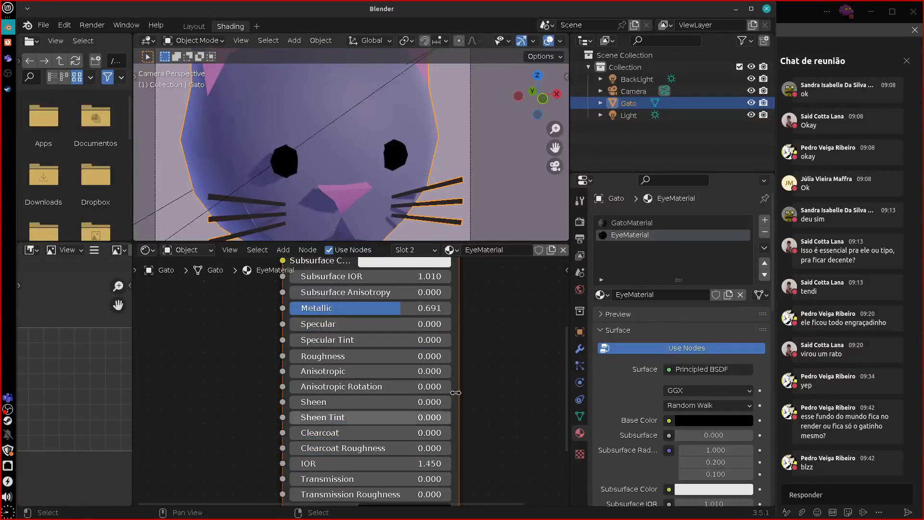
pyautogui.moveTo(470, 442); pyautogui.dragTo(455, 464, button='middle')
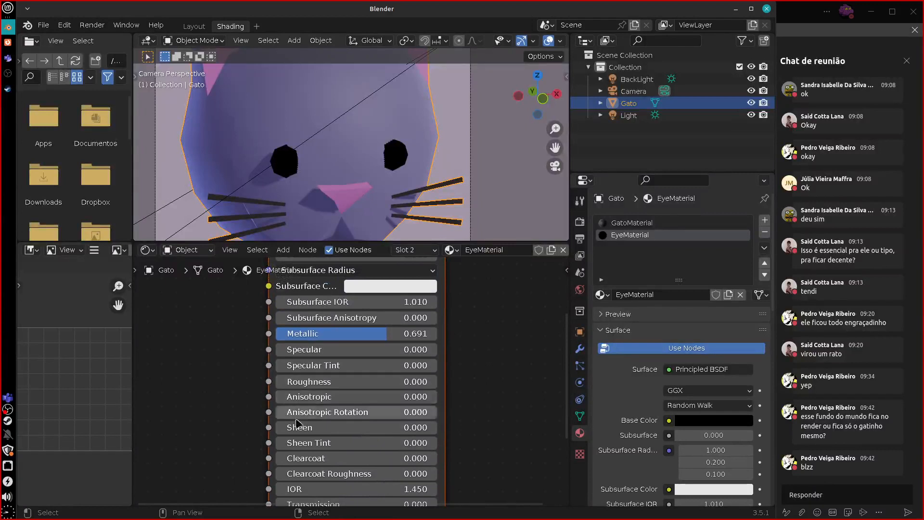
# Try Metallic at 1.000 on EyeMaterial, and set Metallic to 0.726 and Specular to 0.453.
pyautogui.moveTo(319, 383); pyautogui.dragTo(283, 387)
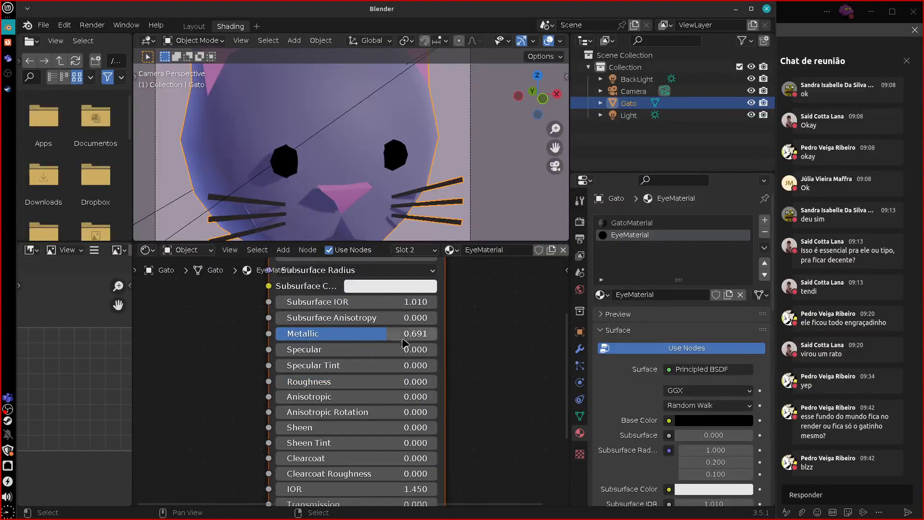
pyautogui.moveTo(384, 332); pyautogui.dragTo(519, 334)
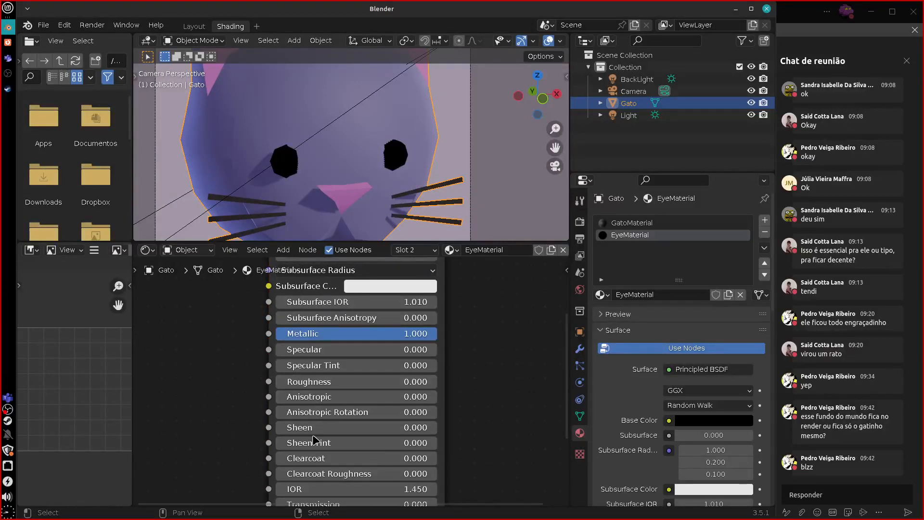
pyautogui.moveTo(320, 382); pyautogui.dragTo(266, 400)
pyautogui.moveTo(306, 353); pyautogui.dragTo(386, 359)
pyautogui.moveTo(418, 336); pyautogui.dragTo(376, 347)
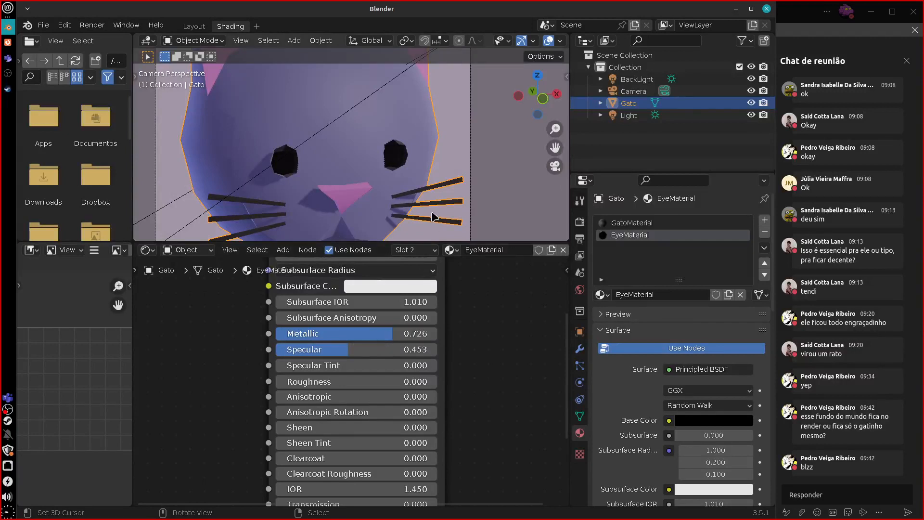
# Examine the black eyes' reflections from the side and from a distance, and return to the camera view.
pyautogui.moveTo(388, 164); pyautogui.dragTo(424, 187, button='middle')
pyautogui.scroll(5, 423, 185)
pyautogui.moveTo(506, 212); pyautogui.dragTo(503, 167, button='middle')
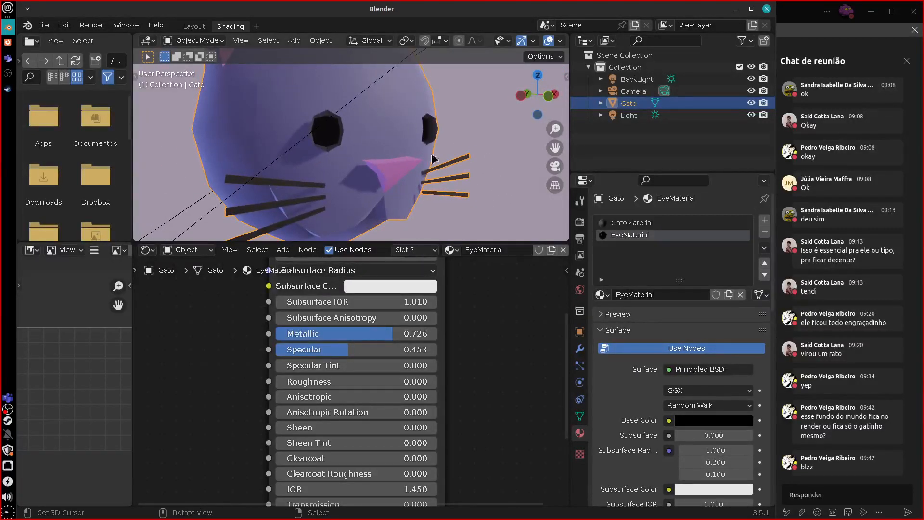
pyautogui.scroll(-4, 437, 191)
pyautogui.scroll(-1, 454, 377)
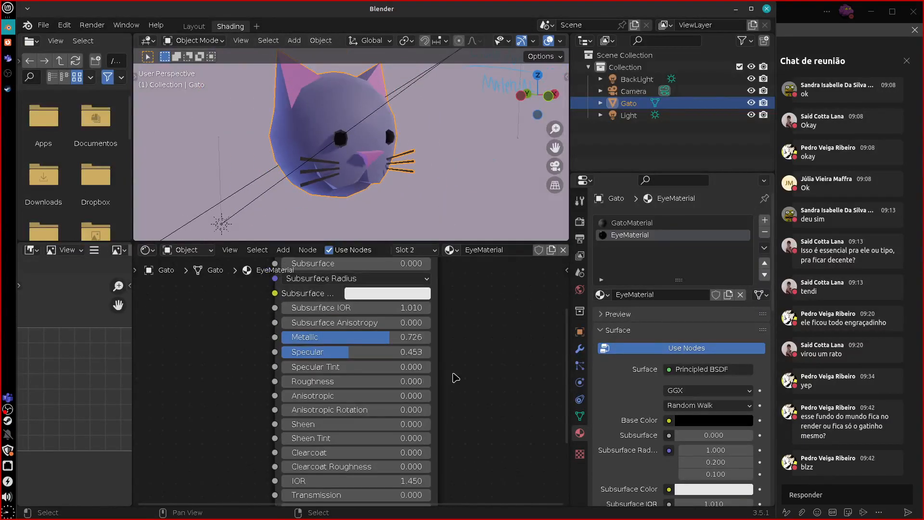
pyautogui.moveTo(462, 347); pyautogui.dragTo(438, 473, button='middle')
pyautogui.moveTo(474, 397); pyautogui.dragTo(488, 364, button='middle')
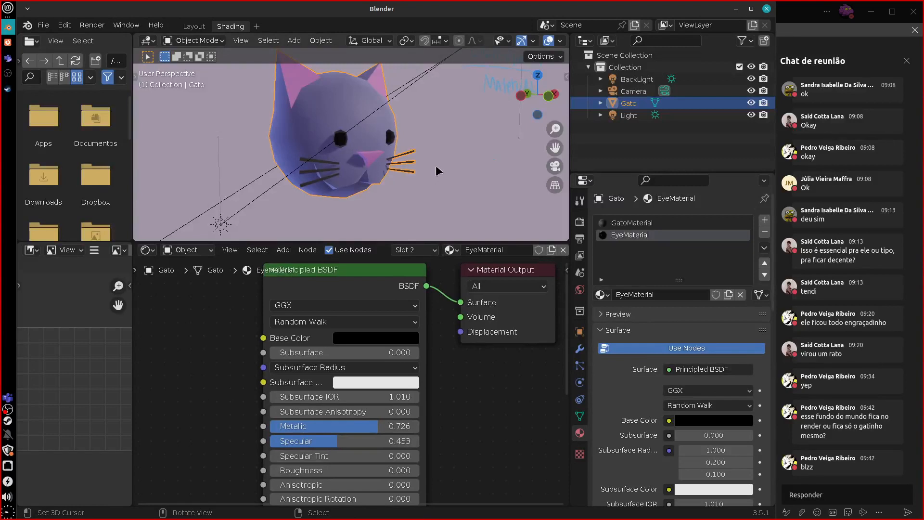
pyautogui.press('KP_0')
# Set EyeMaterial's Specular to 0.326 and Metallic to 0.705, and frame the whole cat head.
pyautogui.moveTo(438, 400); pyautogui.dragTo(460, 395, button='middle')
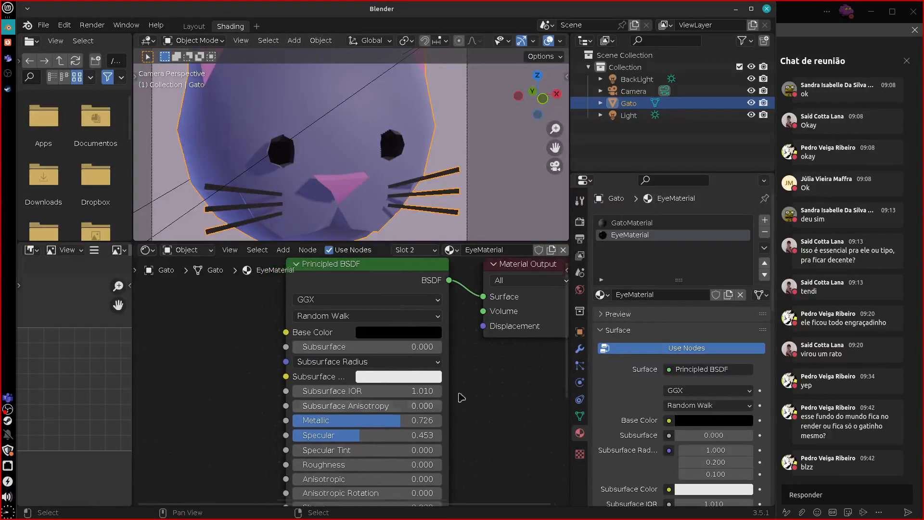
pyautogui.moveTo(360, 437); pyautogui.dragTo(337, 445)
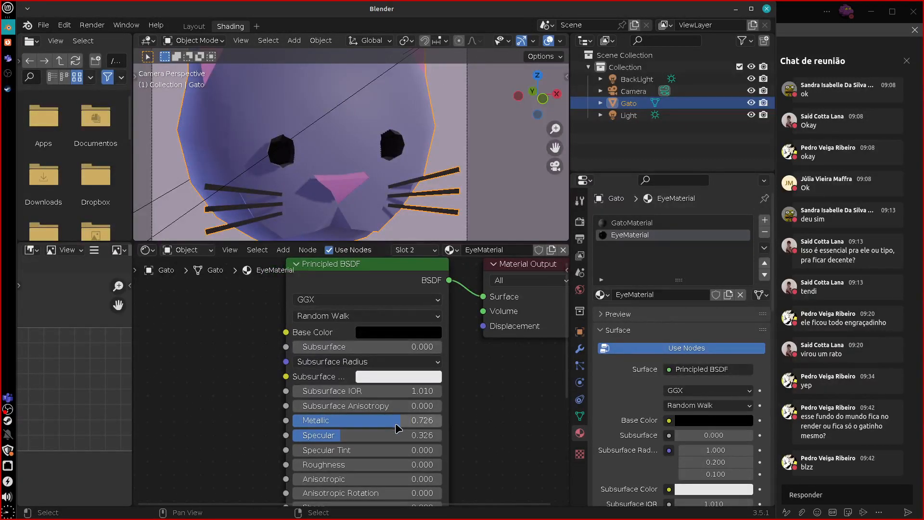
pyautogui.moveTo(400, 423)
pyautogui.mouseDown()
pyautogui.moveTo(379, 428)
pyautogui.moveTo(433, 428)
pyautogui.moveTo(313, 432)
pyautogui.moveTo(405, 433)
pyautogui.mouseUp()
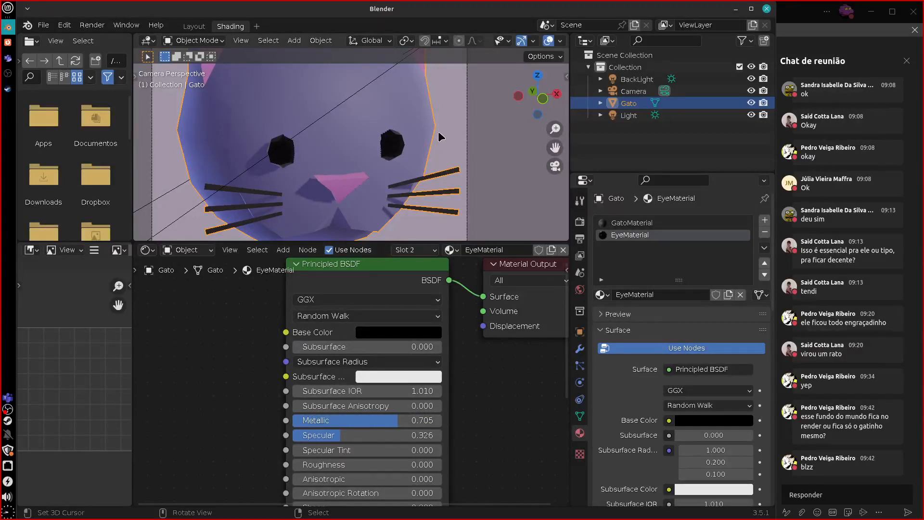
pyautogui.scroll(-5, 438, 133)
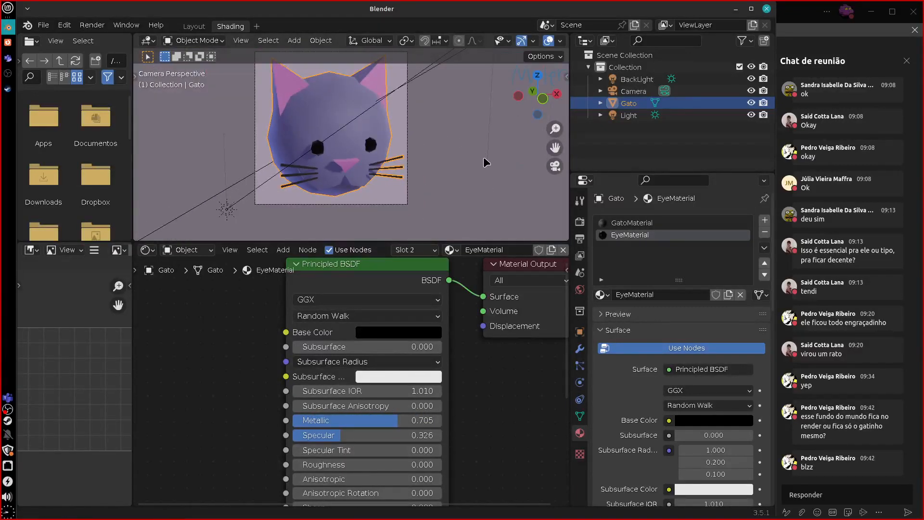
pyautogui.keyDown('shift'); pyautogui.moveTo(486, 162); pyautogui.dragTo(487, 206, button='middle'); pyautogui.keyUp('shift')
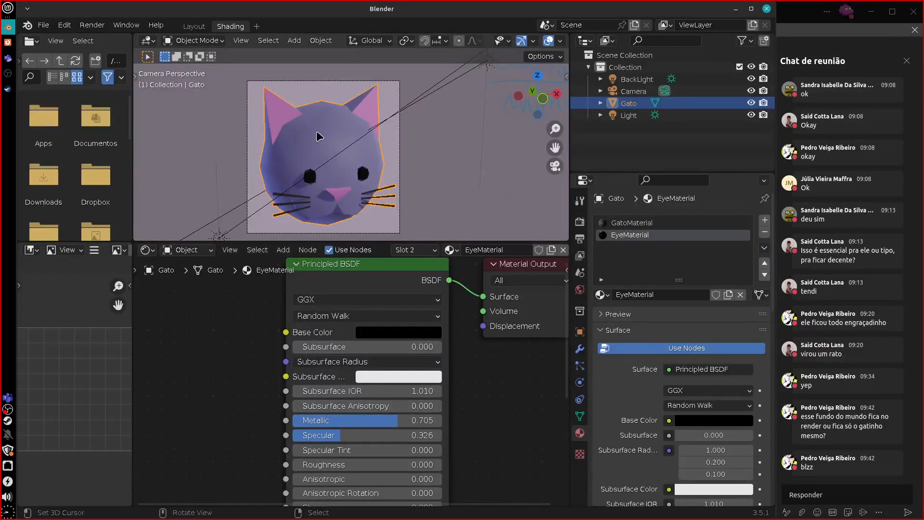
# Switch to GatoMaterial and move its Color Attribute node farther from the Principled BSDF to make room between them.
pyautogui.moveTo(467, 401); pyautogui.dragTo(492, 419, button='middle')
pyautogui.click(624, 224)
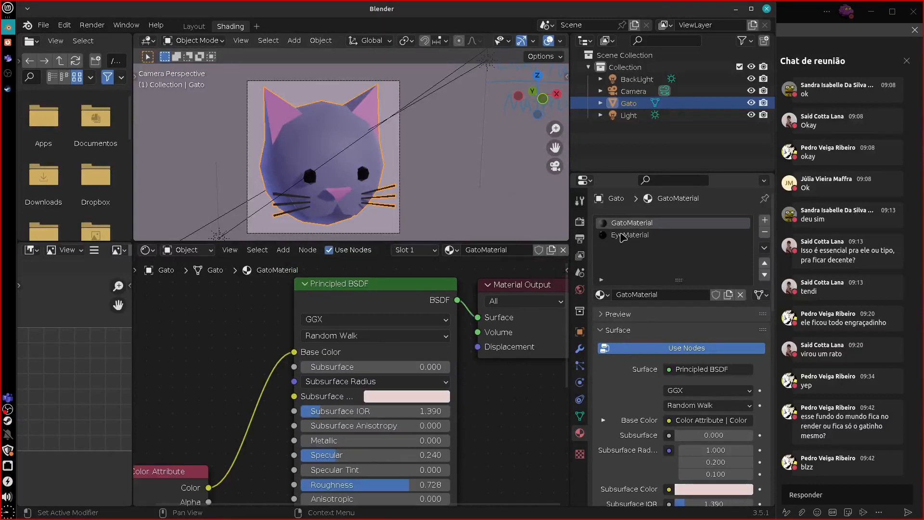
pyautogui.moveTo(405, 465); pyautogui.dragTo(482, 392, button='middle')
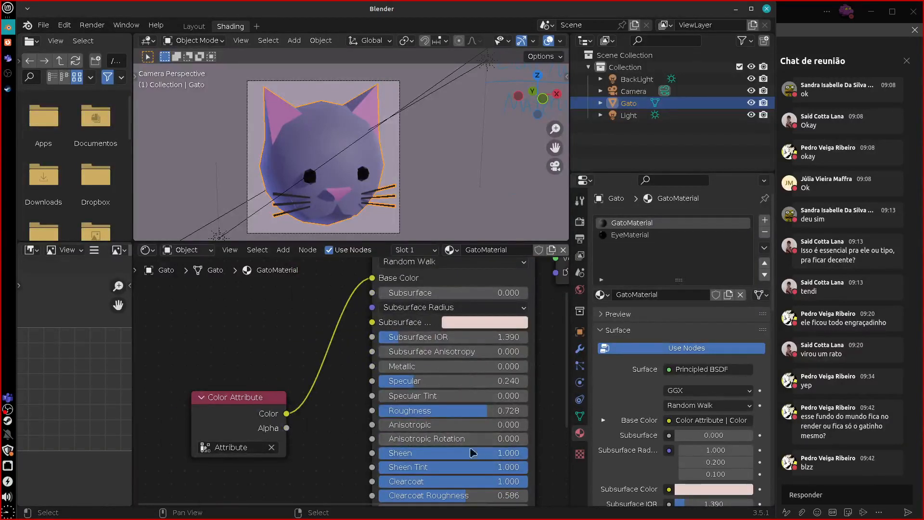
pyautogui.moveTo(247, 400); pyautogui.dragTo(229, 389)
pyautogui.moveTo(340, 362); pyautogui.dragTo(257, 369, button='middle')
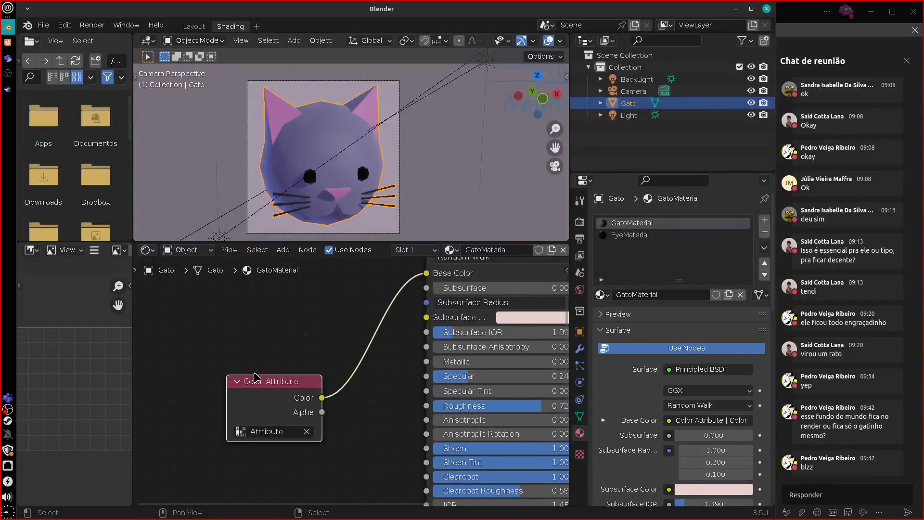
pyautogui.moveTo(254, 377); pyautogui.dragTo(201, 371)
# Insert a Hue Saturation Value node between Color Attribute and Base Color, with Hue 0.490, Saturation 1.220, Value 1.480 and Fac 0.696.
pyautogui.hotkey('shift', 'a')
pyautogui.moveTo(315, 405)
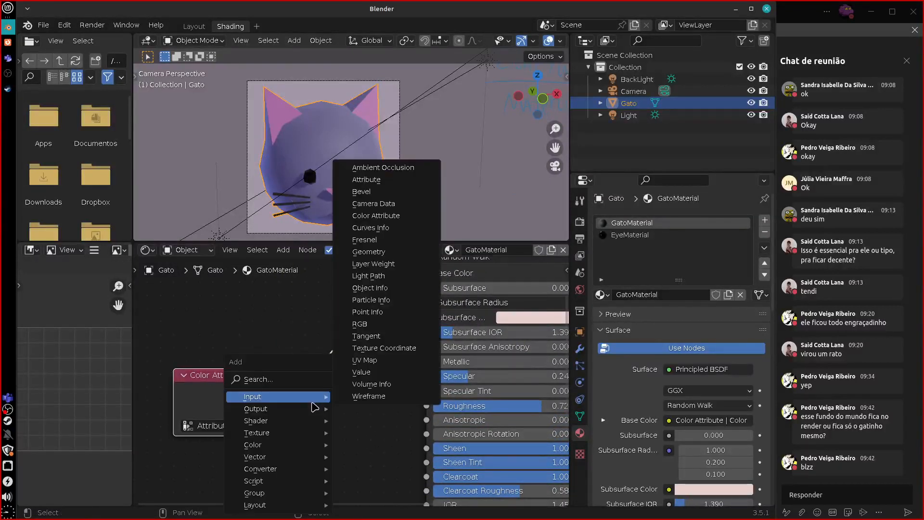
pyautogui.moveTo(296, 446)
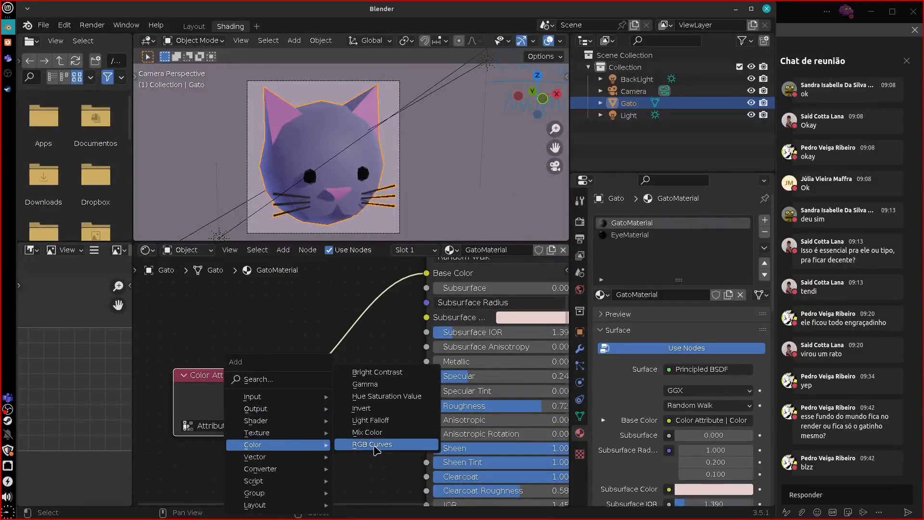
pyautogui.click(283, 250)
pyautogui.moveTo(326, 333)
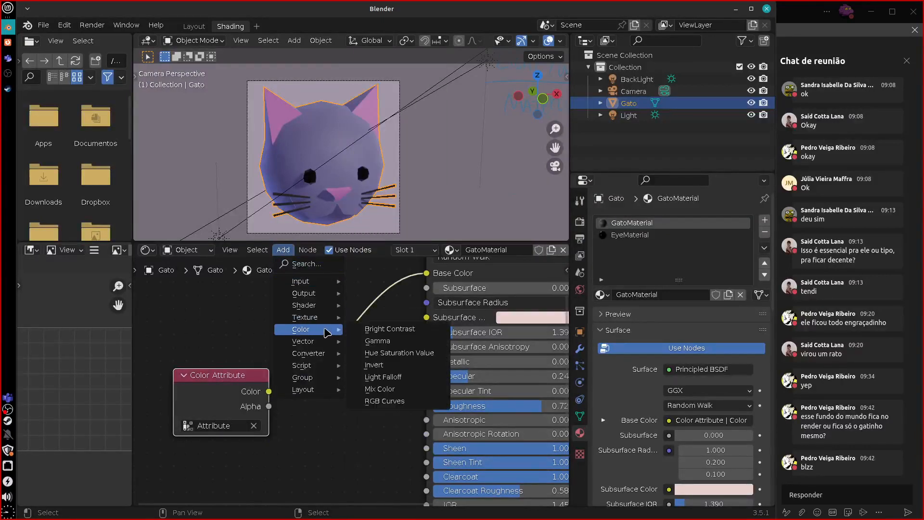
pyautogui.click(401, 352)
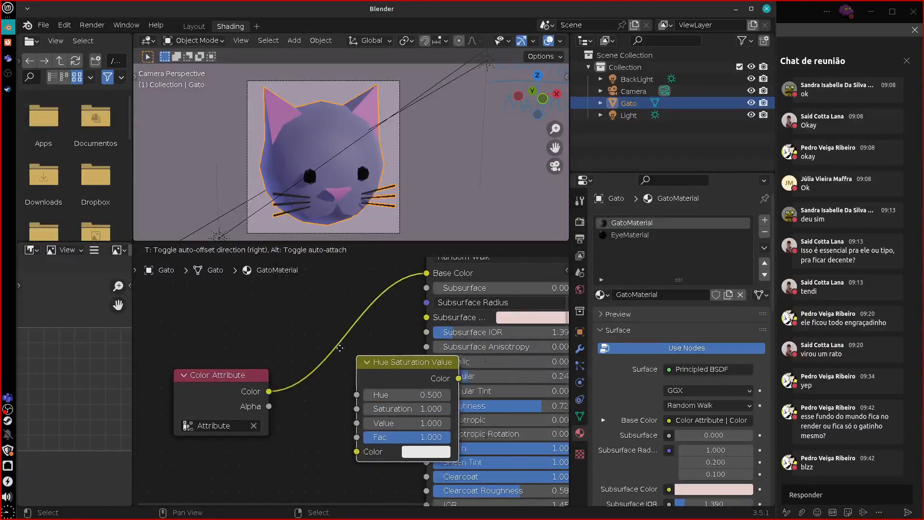
pyautogui.click(306, 304)
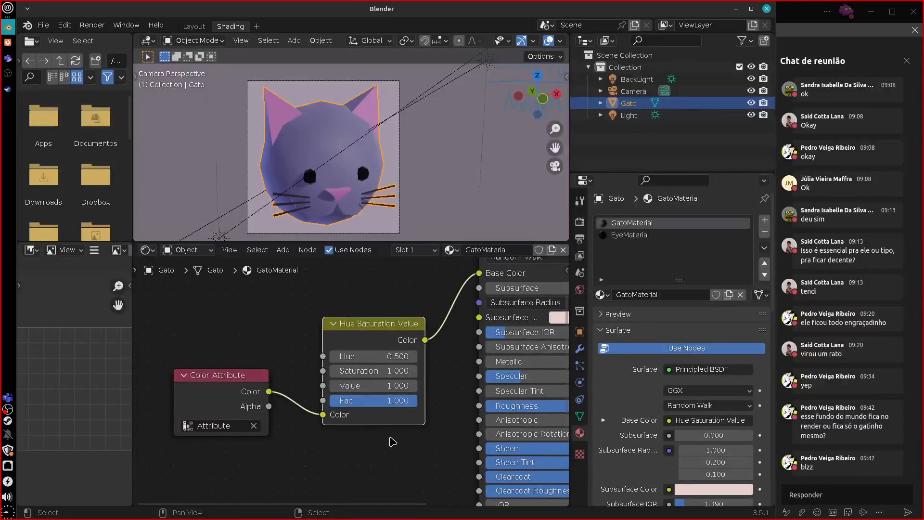
pyautogui.moveTo(377, 371); pyautogui.dragTo(391, 413)
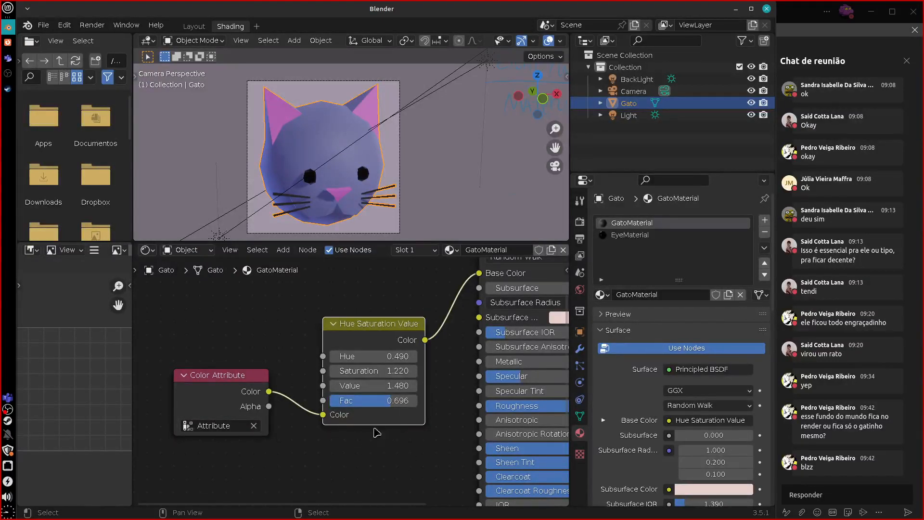
# Disconnect the Hue Saturation Value node from both the Color Attribute node and the Principled BSDF's Base Color.
pyautogui.moveTo(323, 414); pyautogui.dragTo(462, 279)
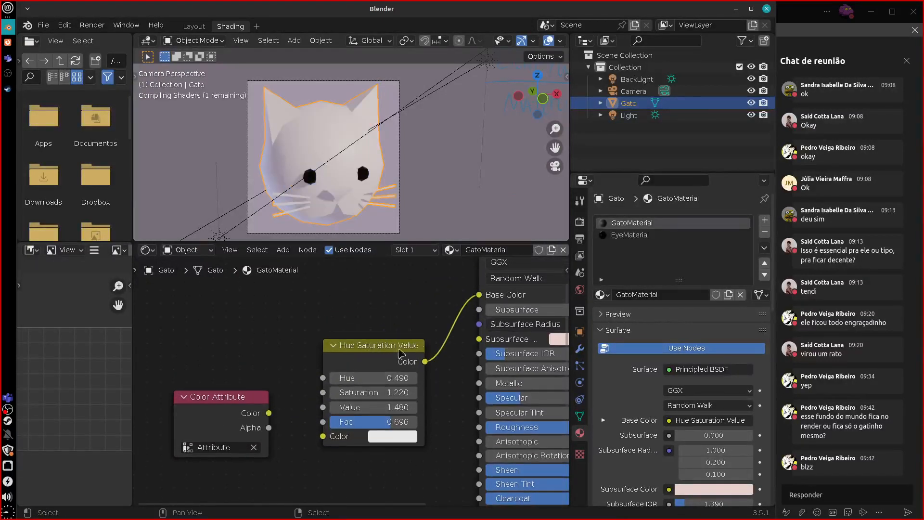
pyautogui.moveTo(367, 353); pyautogui.dragTo(355, 361)
pyautogui.moveTo(477, 295); pyautogui.dragTo(433, 348)
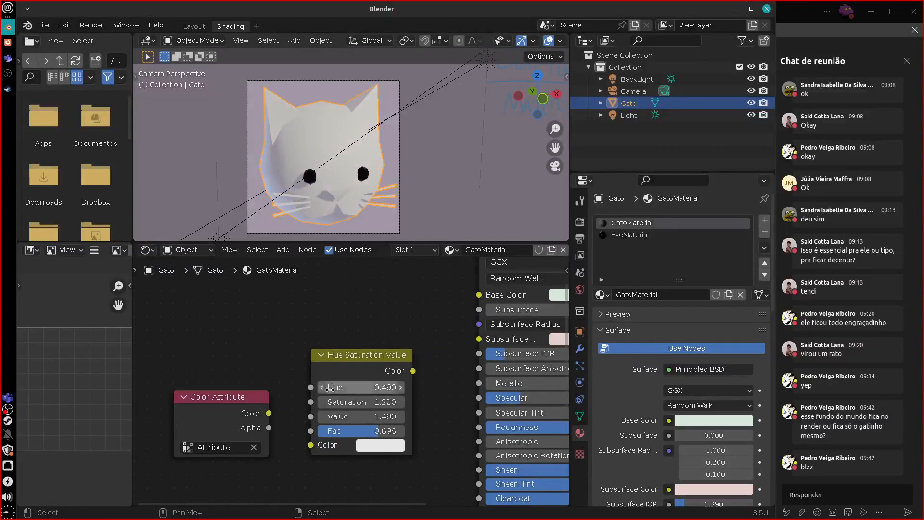
# Reconnect Color Attribute directly to Base Color, delete the Hue Saturation Value node, and move Color Attribute close to the Principled BSDF.
pyautogui.moveTo(269, 413); pyautogui.dragTo(479, 294)
pyautogui.moveTo(410, 375); pyautogui.dragTo(432, 399)
pyautogui.press('x')
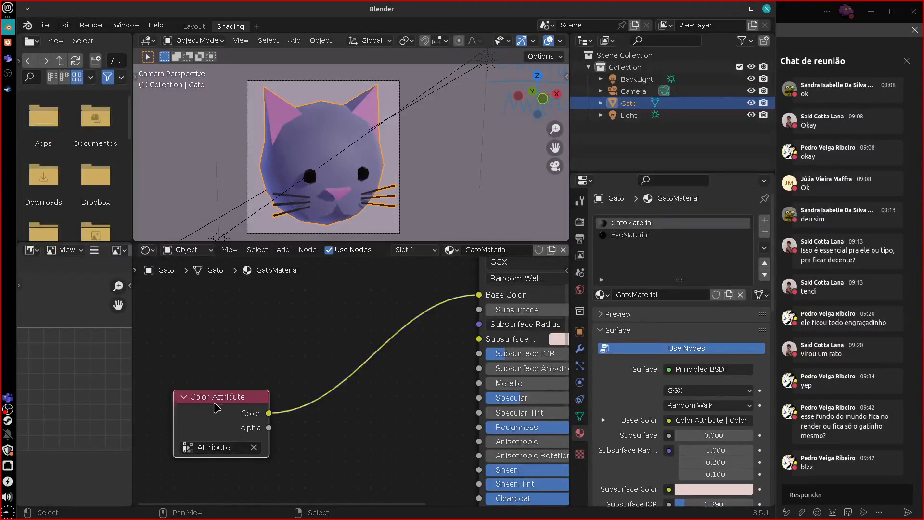
pyautogui.moveTo(213, 413); pyautogui.dragTo(375, 333)
pyautogui.moveTo(341, 391); pyautogui.dragTo(219, 391, button='middle')
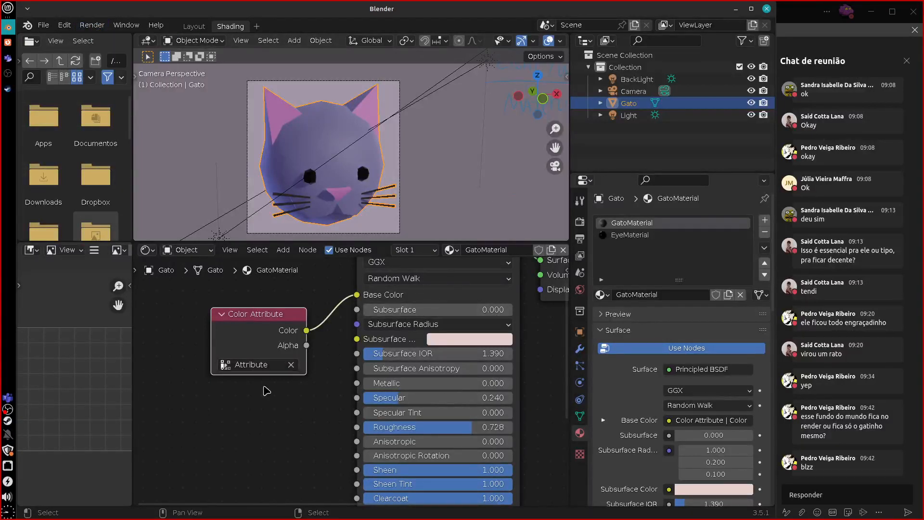
# Return to the Layout workspace, use solid viewport shading, and draw a double annotation underline beneath the handwritten word Material.
pyautogui.click(194, 26)
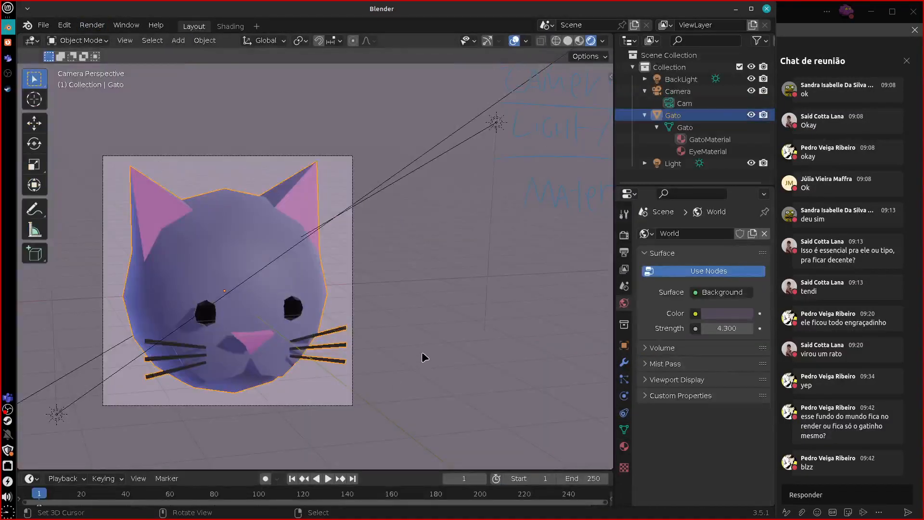
pyautogui.moveTo(436, 344)
pyautogui.keyDown('shift'); pyautogui.mouseDown(button='middle')
pyautogui.moveTo(366, 387)
pyautogui.moveTo(397, 376)
pyautogui.mouseUp(button='middle'); pyautogui.keyUp('shift')
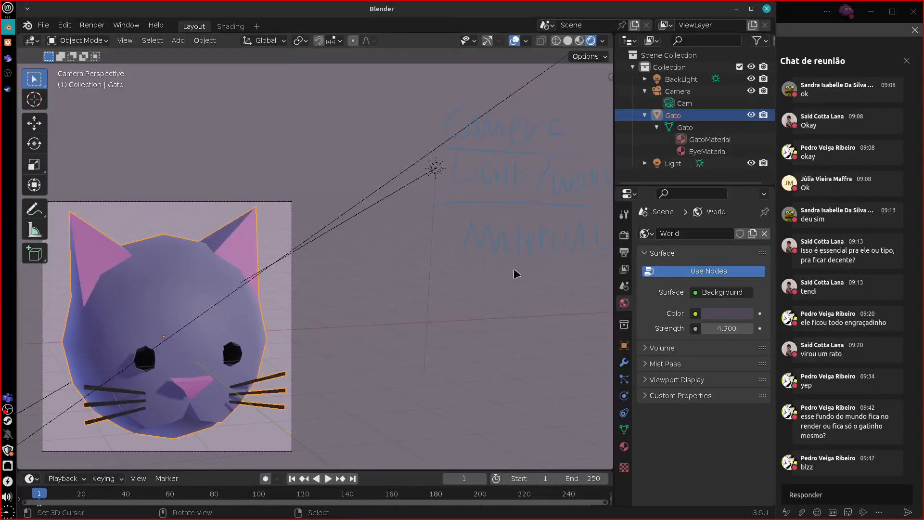
pyautogui.click(568, 41)
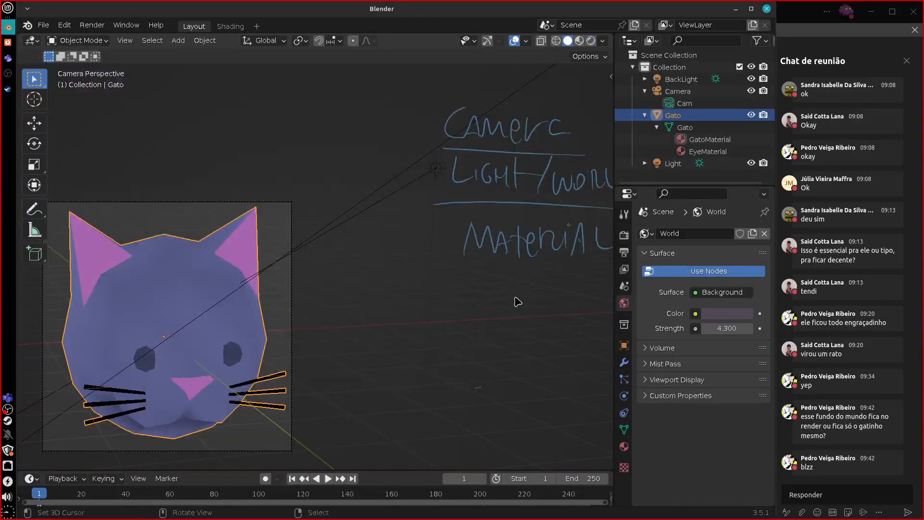
pyautogui.keyDown('shift'); pyautogui.moveTo(517, 302); pyautogui.dragTo(409, 297, button='middle'); pyautogui.keyUp('shift')
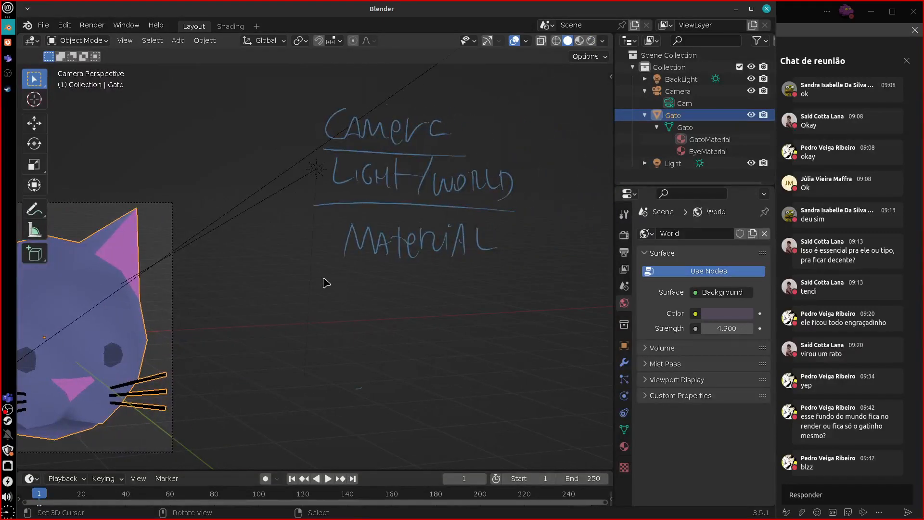
pyautogui.moveTo(323, 278); pyautogui.dragTo(531, 281)
pyautogui.moveTo(431, 275); pyautogui.dragTo(472, 279)
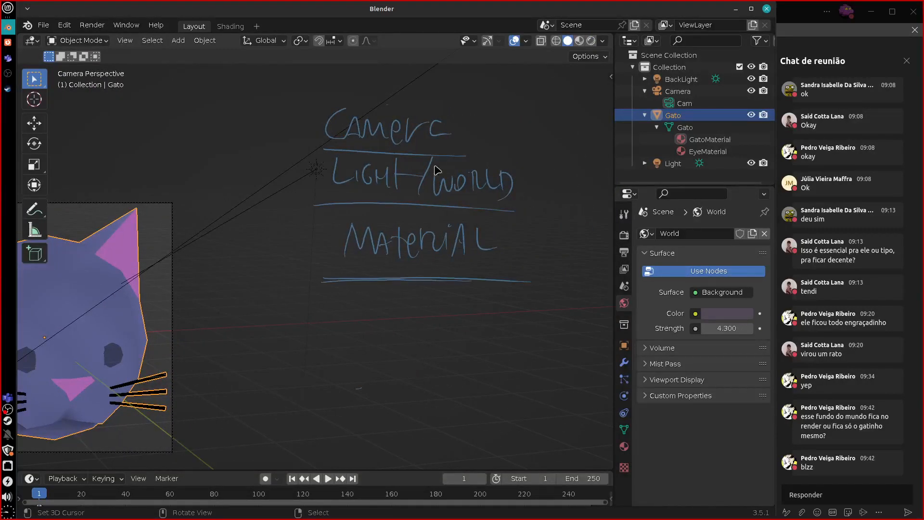
# Set the viewport back to rendered shading, render the cat head as a still image, inspect it zoomed out, and close the result.
pyautogui.keyDown('shift'); pyautogui.moveTo(311, 377); pyautogui.dragTo(400, 383, button='middle'); pyautogui.keyUp('shift')
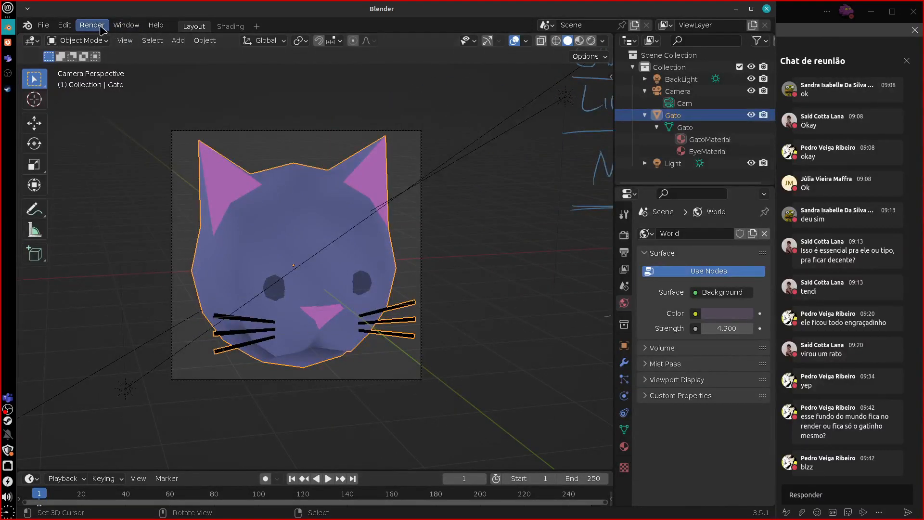
pyautogui.click(579, 40)
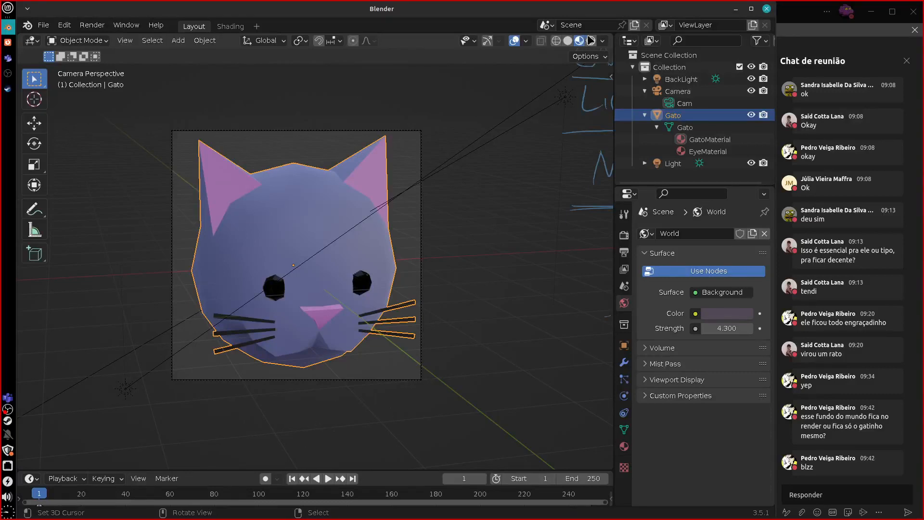
pyautogui.click(591, 40)
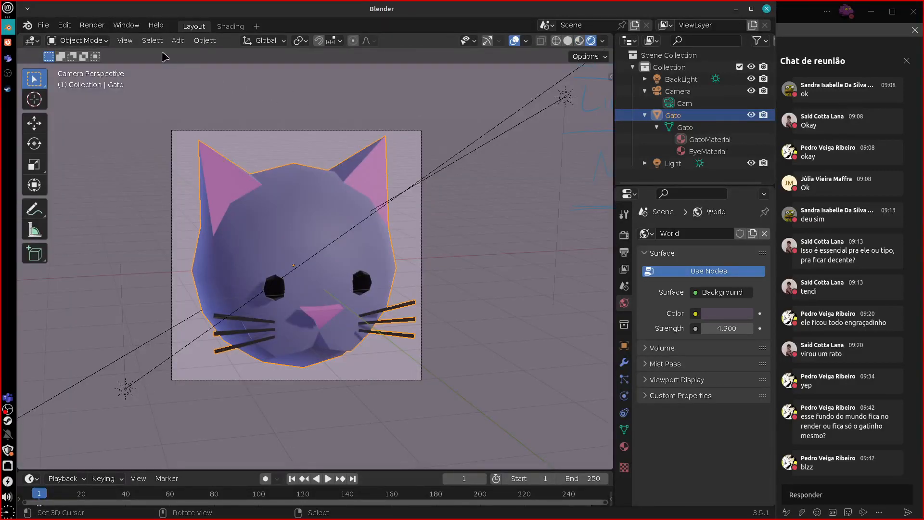
pyautogui.click(94, 25)
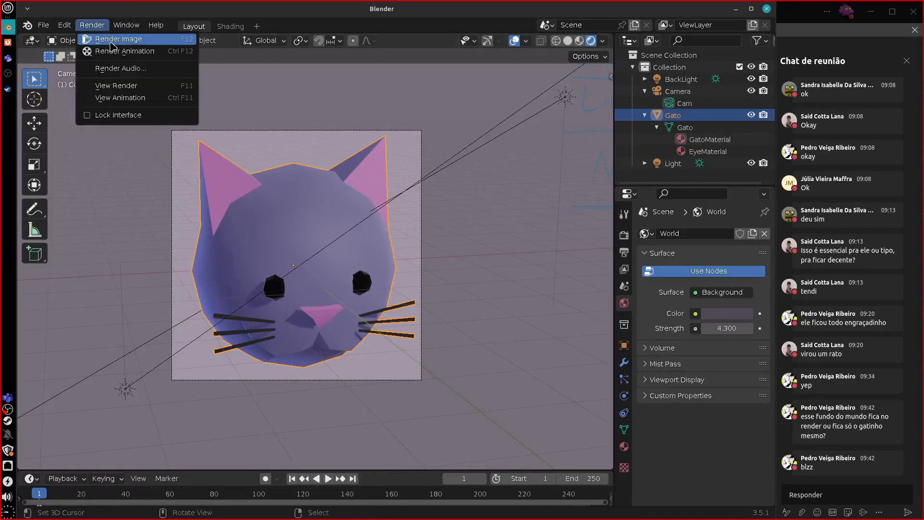
pyautogui.click(150, 44)
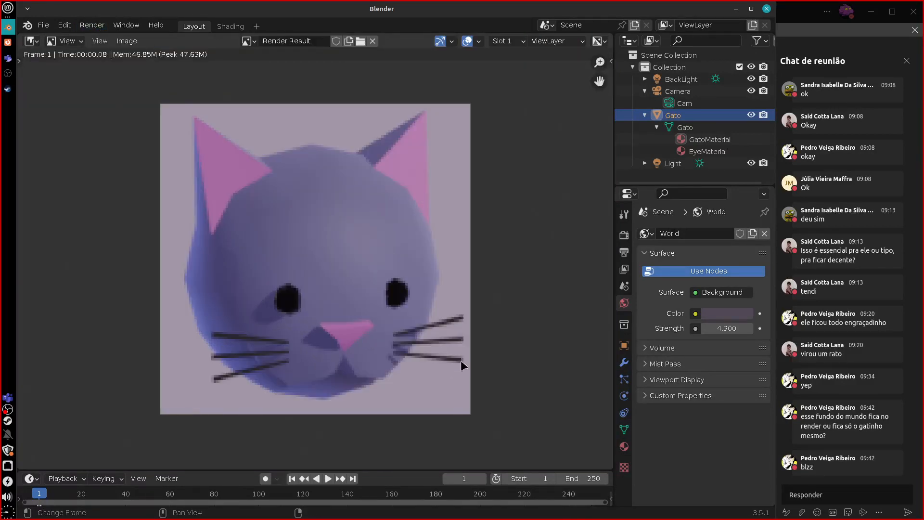
pyautogui.scroll(-4, 461, 366)
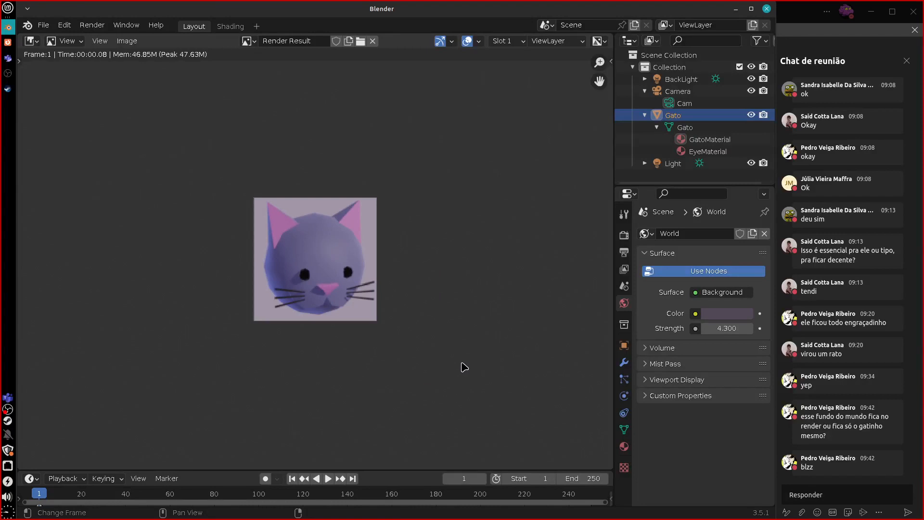
pyautogui.scroll(-2, 463, 367)
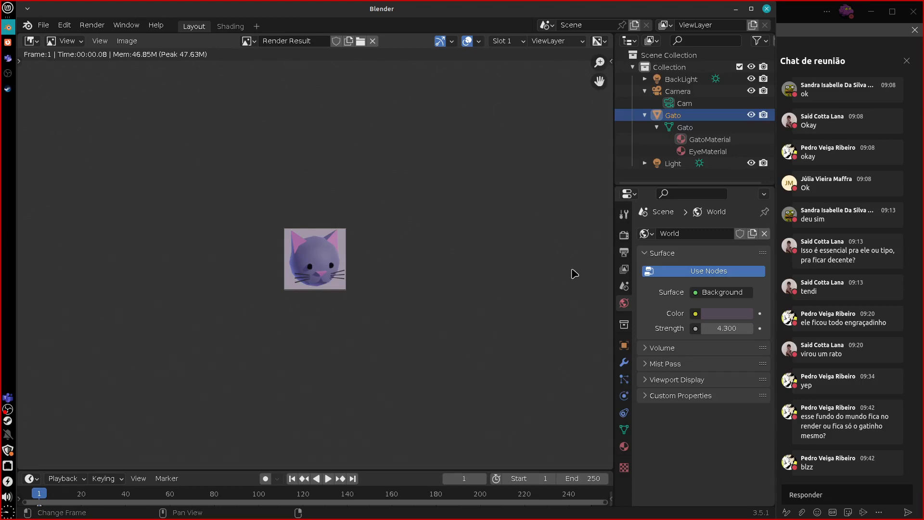
pyautogui.press('Escape')
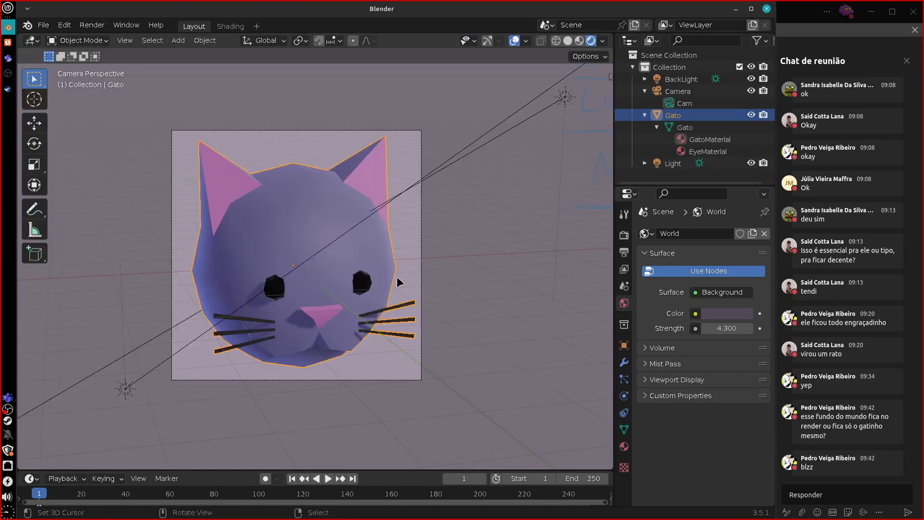
# Enable Eevee's Ambient Occlusion and Bloom for the scene, with Bloom Intensity 0.100 and Radius 2.694.
pyautogui.keyDown('shift'); pyautogui.moveTo(516, 314); pyautogui.dragTo(424, 331, button='middle'); pyautogui.keyUp('shift')
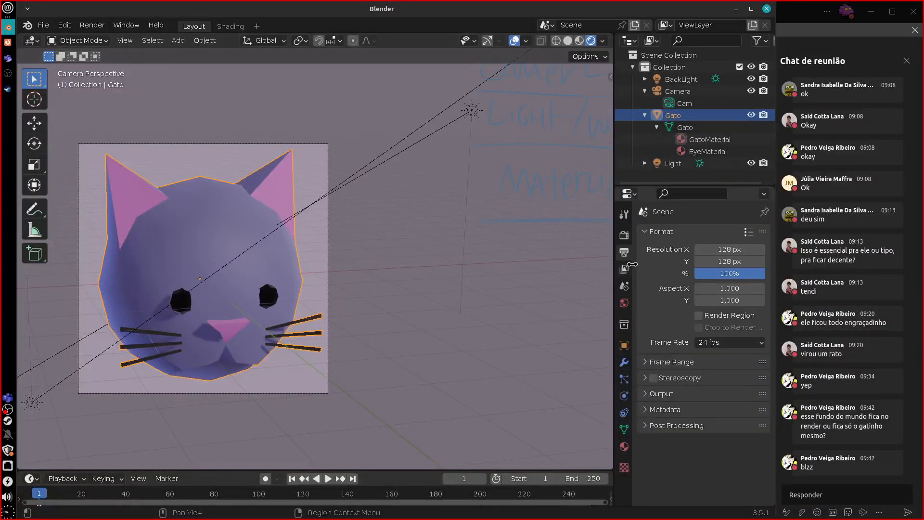
pyautogui.click(624, 235)
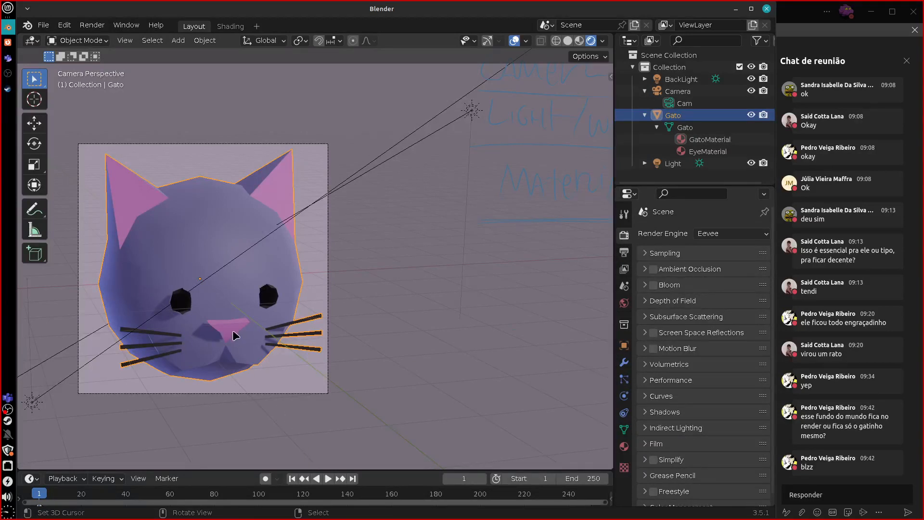
pyautogui.keyDown('shift'); pyautogui.moveTo(412, 298); pyautogui.dragTo(479, 291, button='middle'); pyautogui.keyUp('shift')
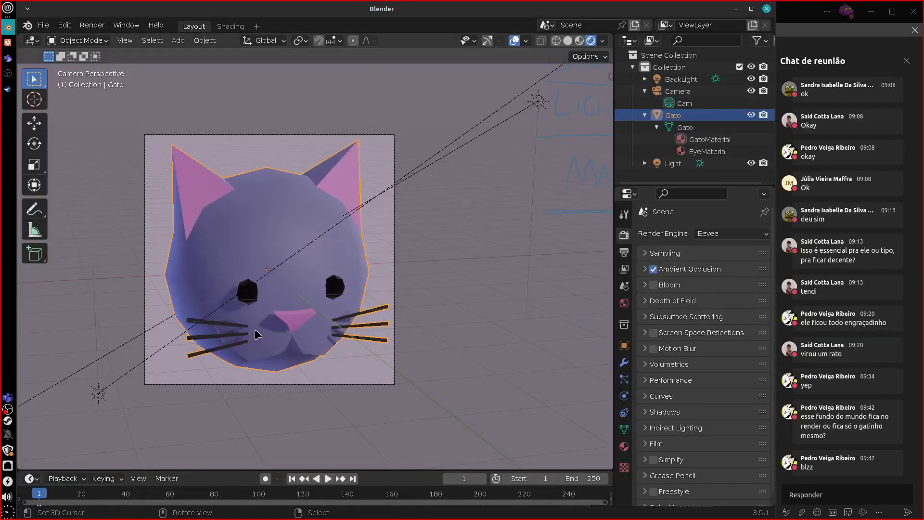
pyautogui.click(655, 289)
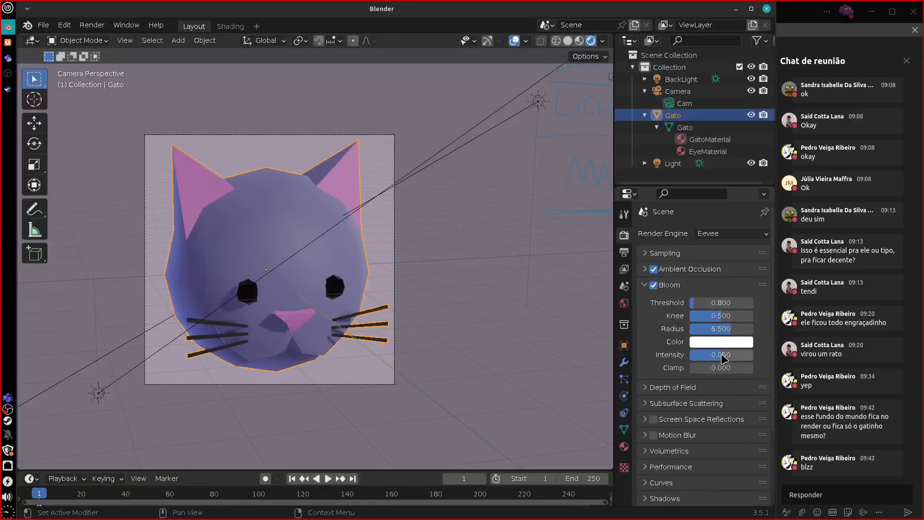
pyautogui.moveTo(714, 359); pyautogui.dragTo(740, 368)
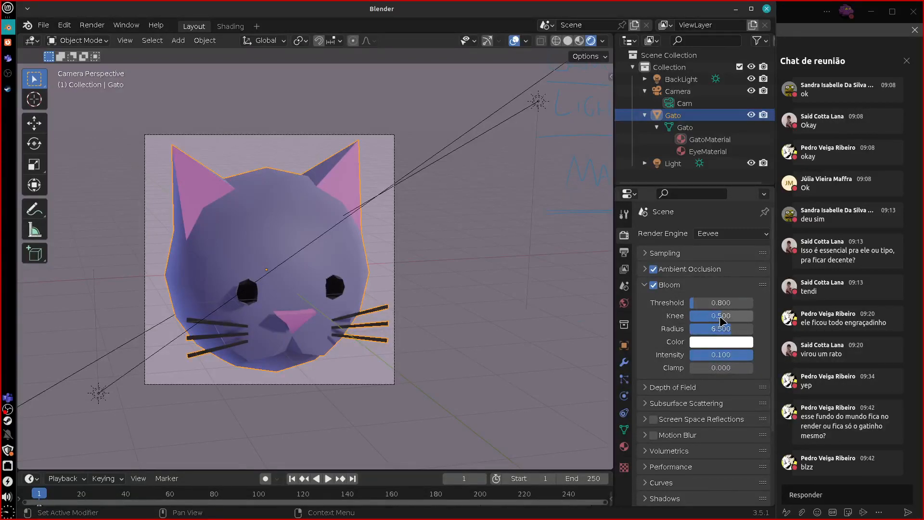
pyautogui.moveTo(729, 328); pyautogui.dragTo(703, 332)
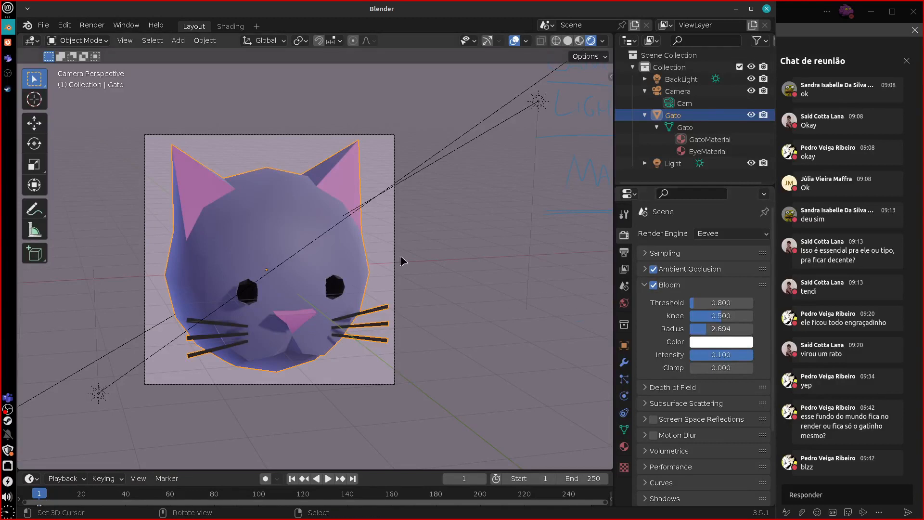
# In Edit Mode, select all linked faces of the cat's nose and assign them to a newly added material slot.
pyautogui.press('Tab')
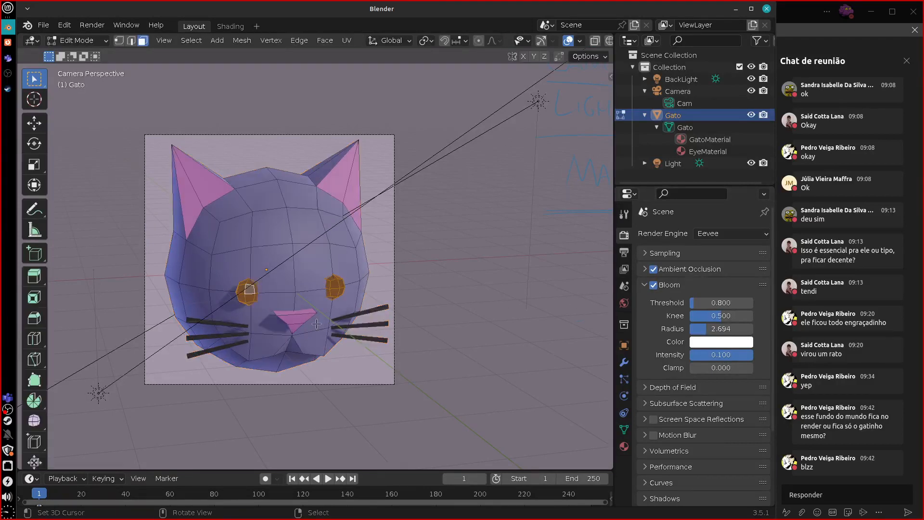
pyautogui.click(301, 319)
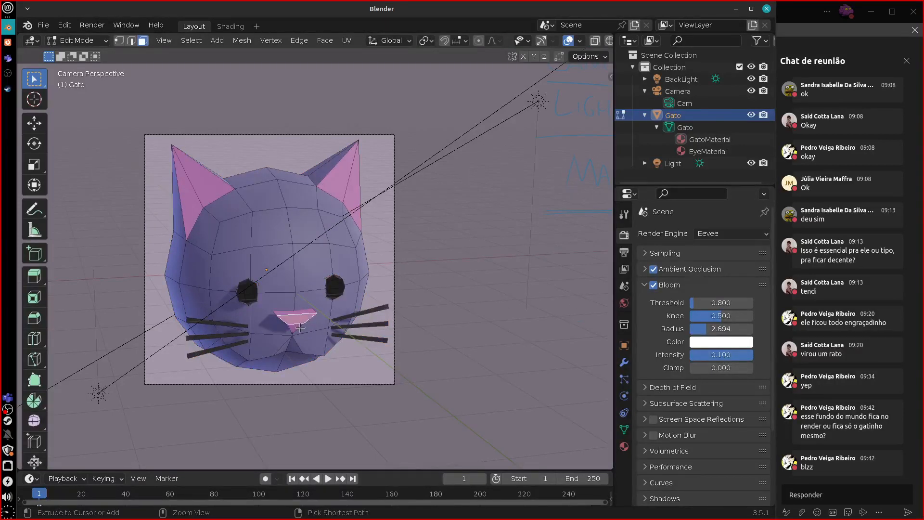
pyautogui.hotkey('ctrl', 'l')
pyautogui.click(625, 445)
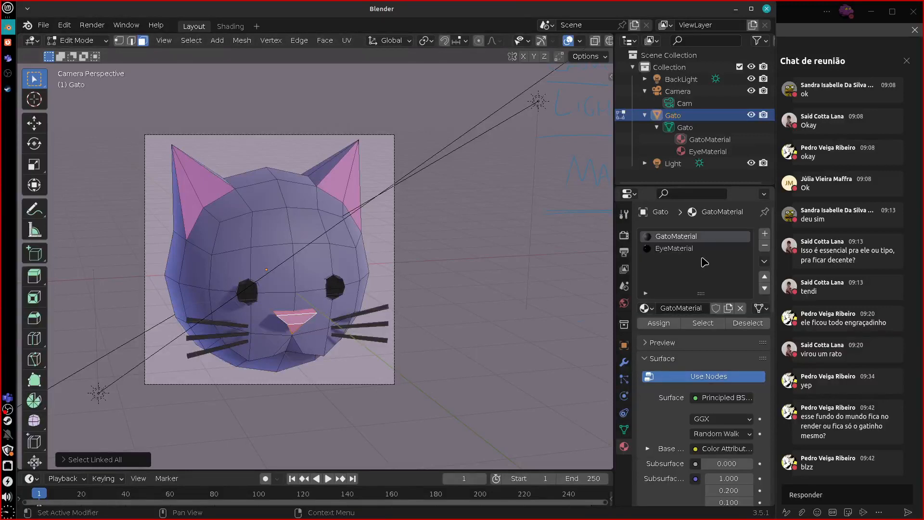
pyautogui.click(765, 233)
pyautogui.click(666, 323)
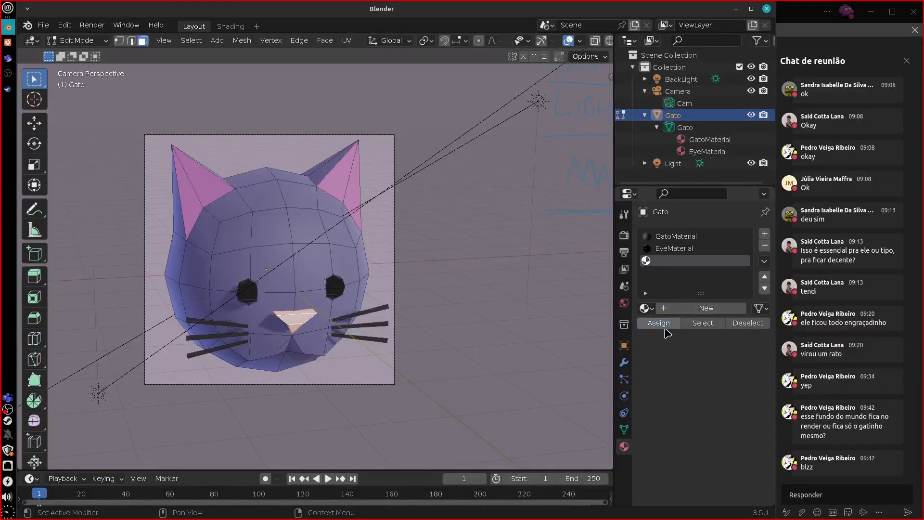
# In the Shading workspace, create a new material in the nose's slot and add a Color Attribute node to it.
pyautogui.click(229, 26)
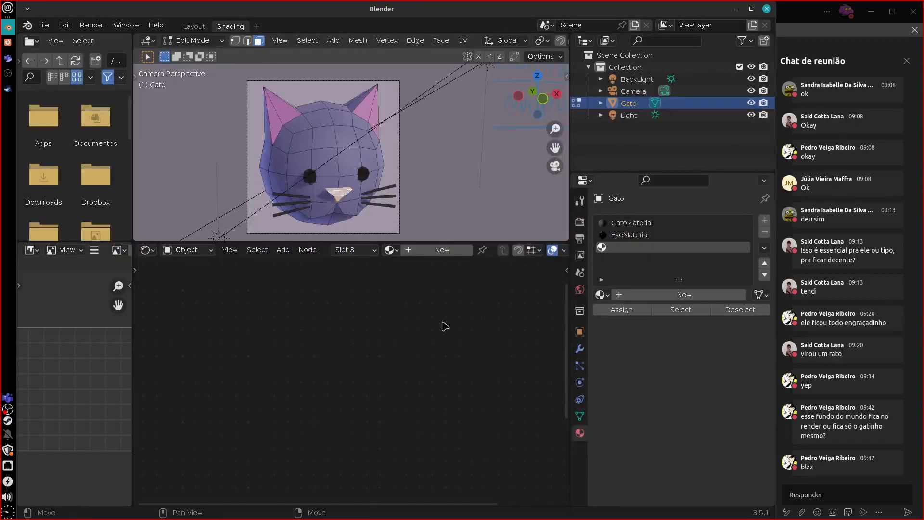
pyautogui.click(651, 294)
pyautogui.moveTo(426, 384); pyautogui.dragTo(295, 396, button='middle')
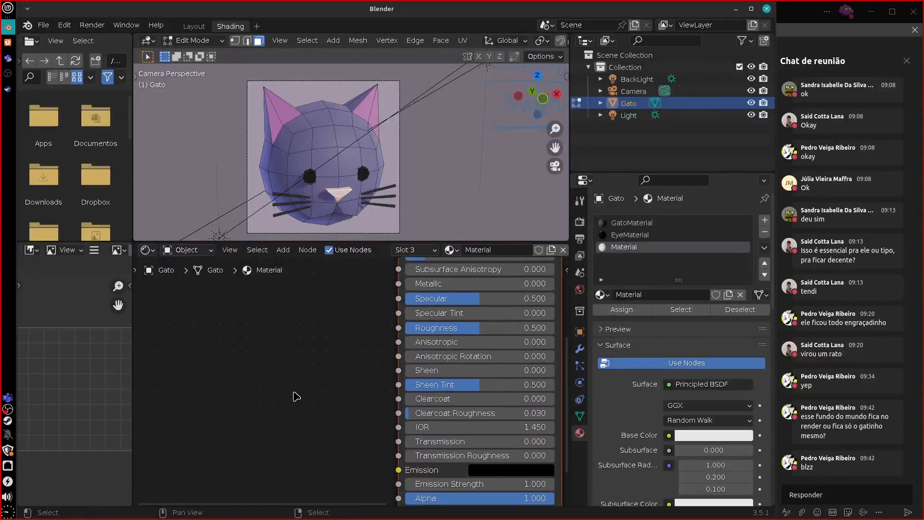
pyautogui.hotkey('shift', 'a')
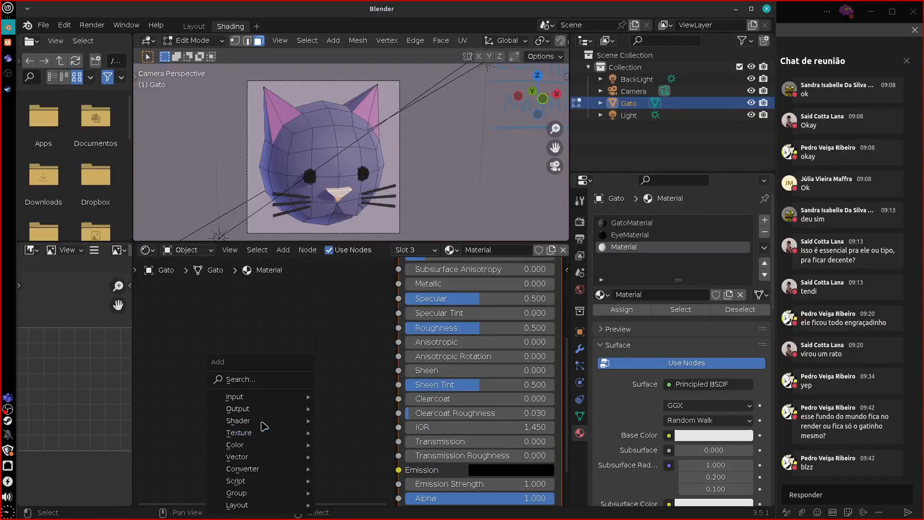
pyautogui.moveTo(264, 422)
pyautogui.moveTo(262, 399)
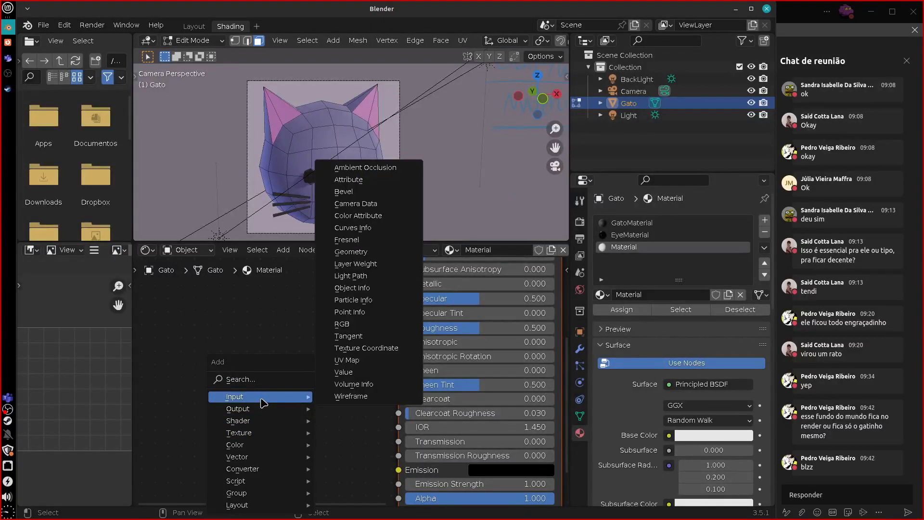
pyautogui.click(358, 215)
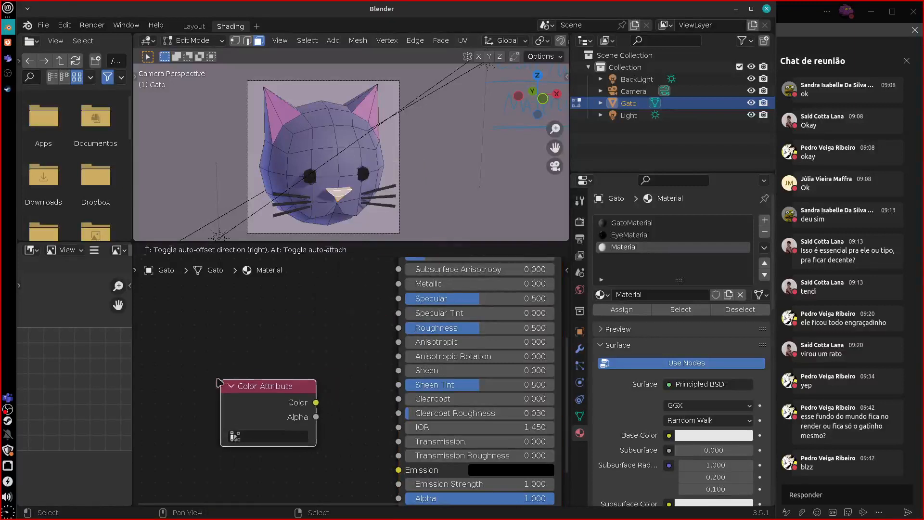
pyautogui.click(371, 362)
# Link the Color Attribute's Color output to both Emission and Base Color, and set Emission Strength to 5.
pyautogui.moveTo(331, 340); pyautogui.dragTo(412, 407)
pyautogui.moveTo(367, 375); pyautogui.dragTo(302, 501, button='middle')
pyautogui.moveTo(265, 466); pyautogui.dragTo(350, 310)
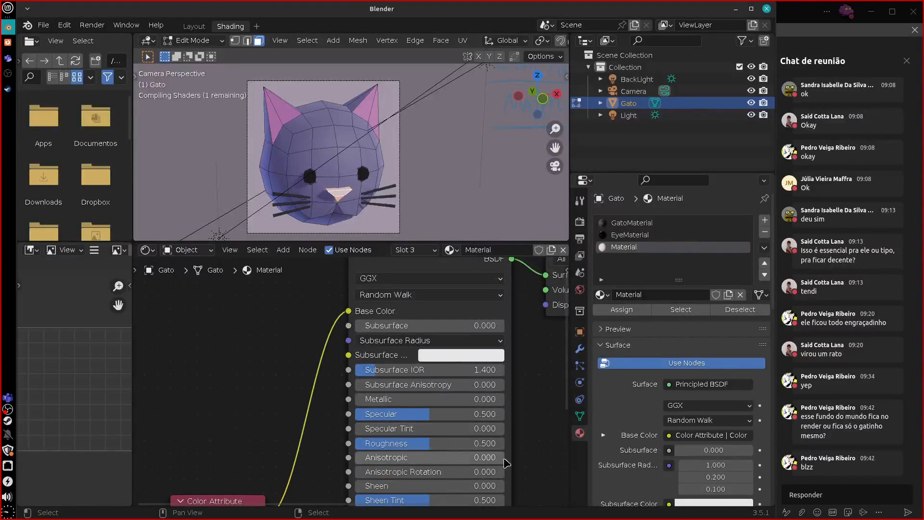
pyautogui.moveTo(529, 448); pyautogui.dragTo(518, 308, button='middle')
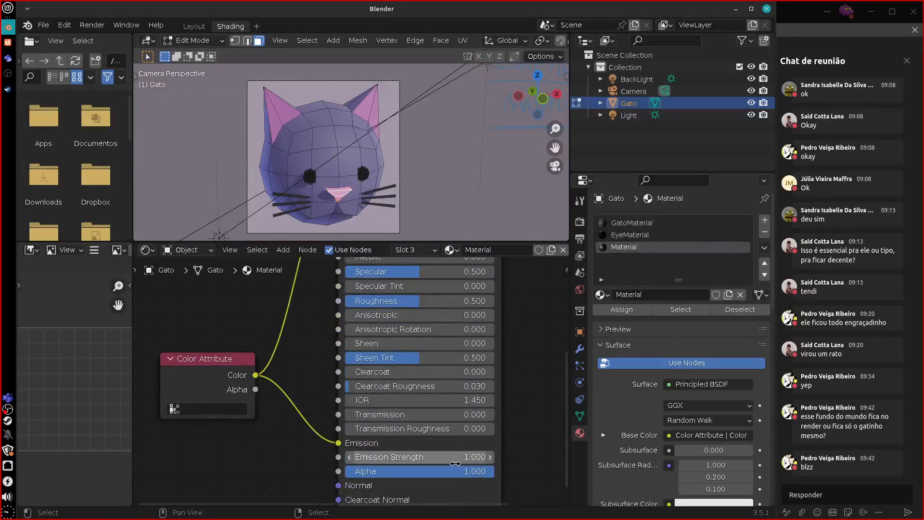
pyautogui.click(434, 456)
pyautogui.write('5')
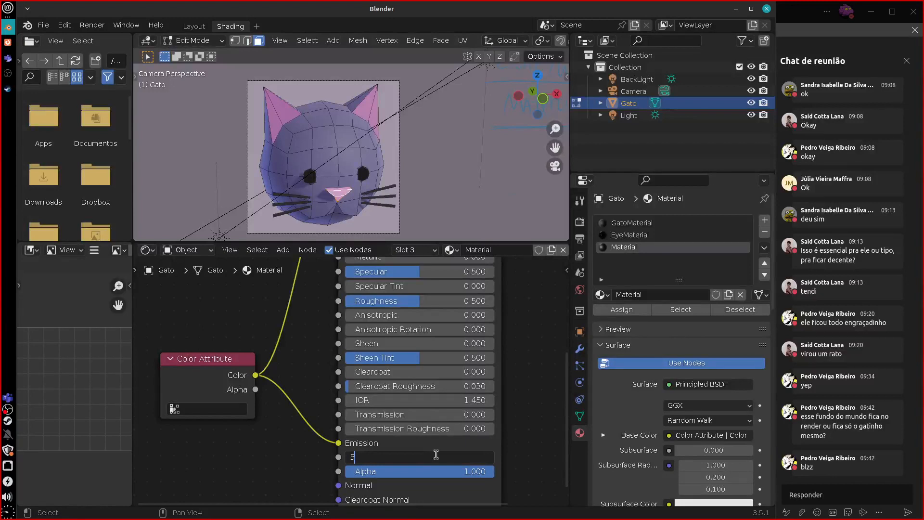
pyautogui.press('Return')
# Collapse the Color Attribute node, and in the Layout workspace set the scene's Bloom Intensity to 1.
pyautogui.click(171, 358)
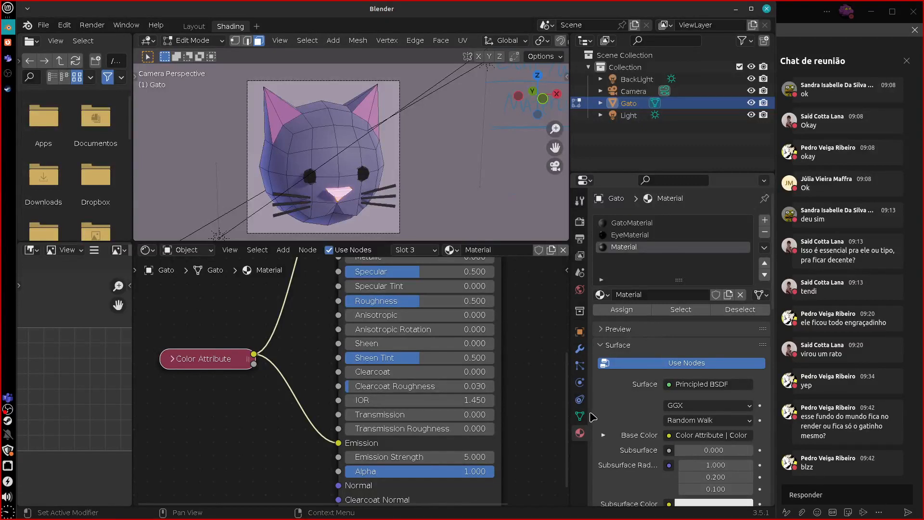
pyautogui.click(579, 238)
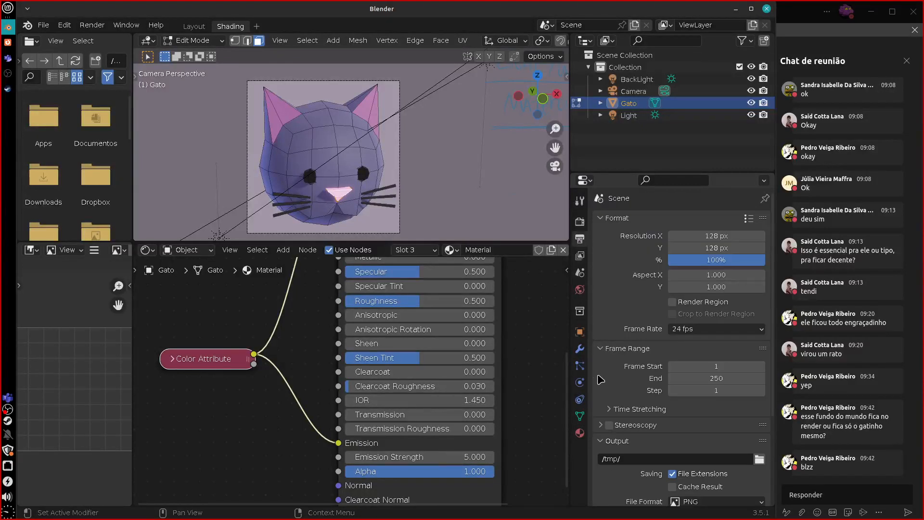
pyautogui.click(580, 221)
pyautogui.click(607, 323)
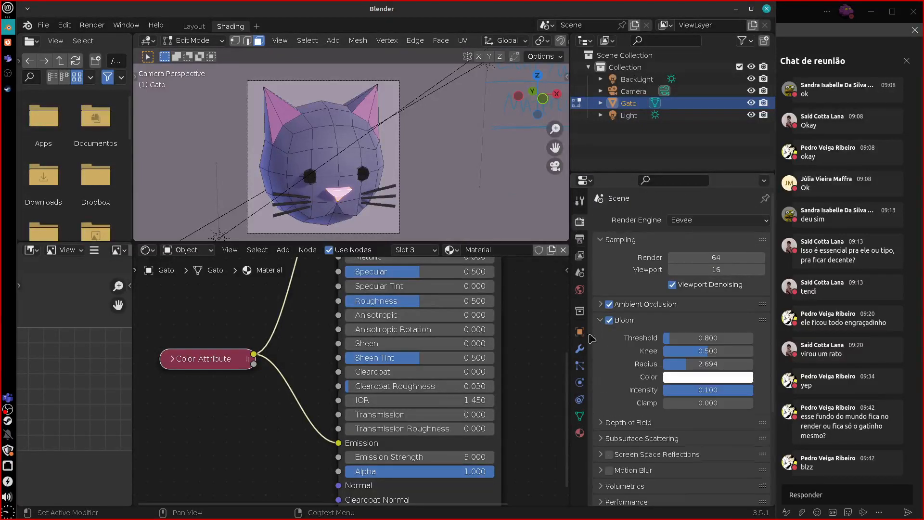
pyautogui.click(194, 26)
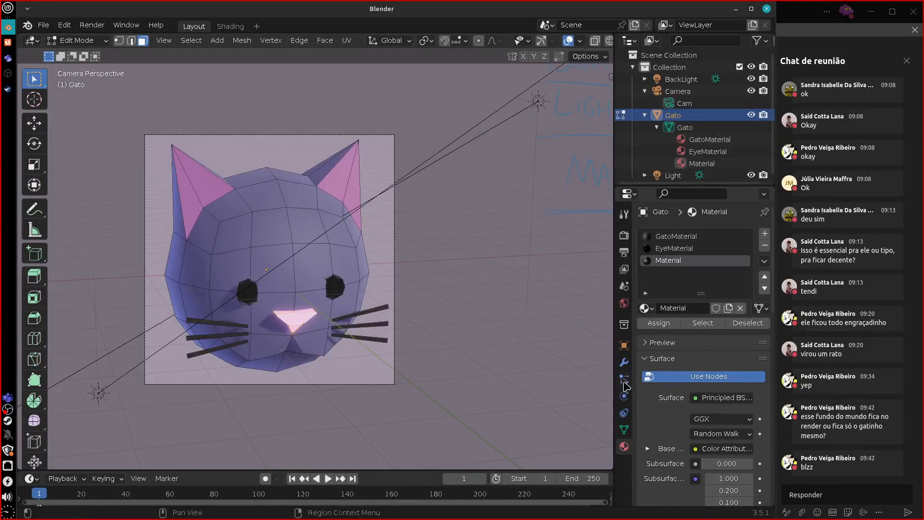
pyautogui.click(624, 235)
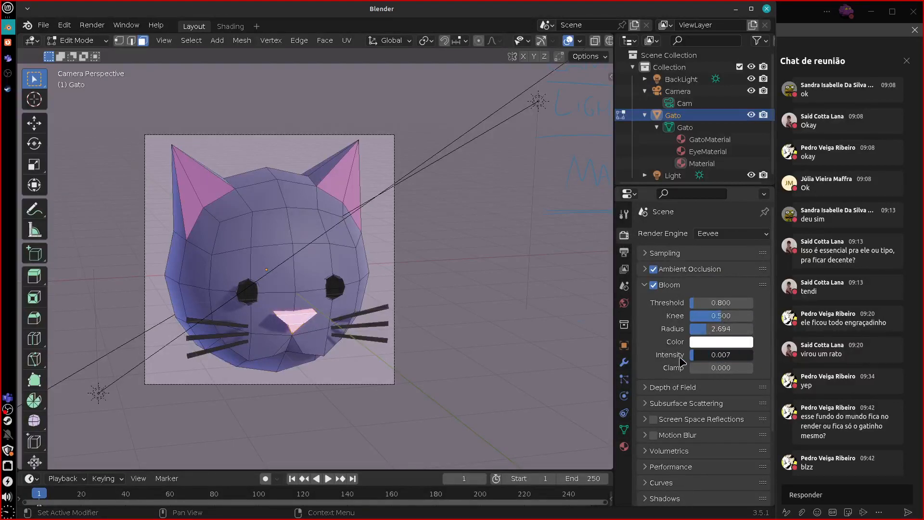
pyautogui.click(717, 357)
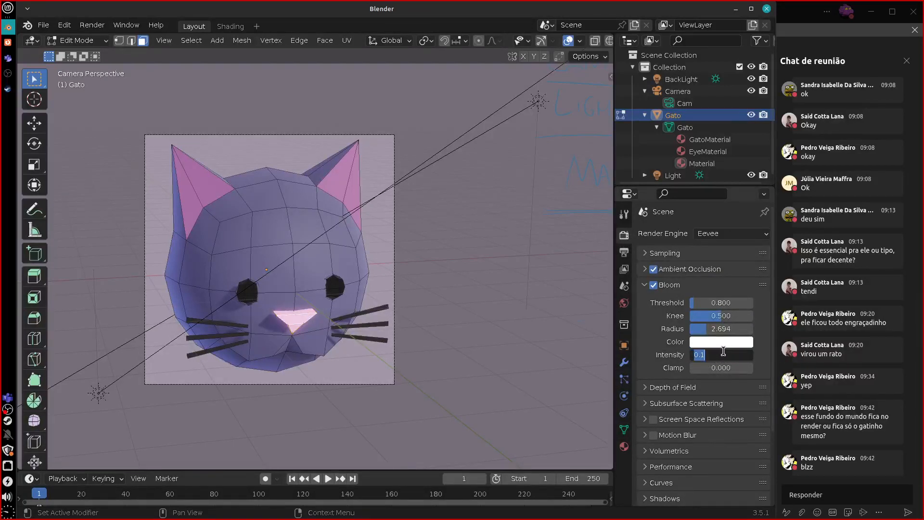
pyautogui.write('1')
pyautogui.press('Return')
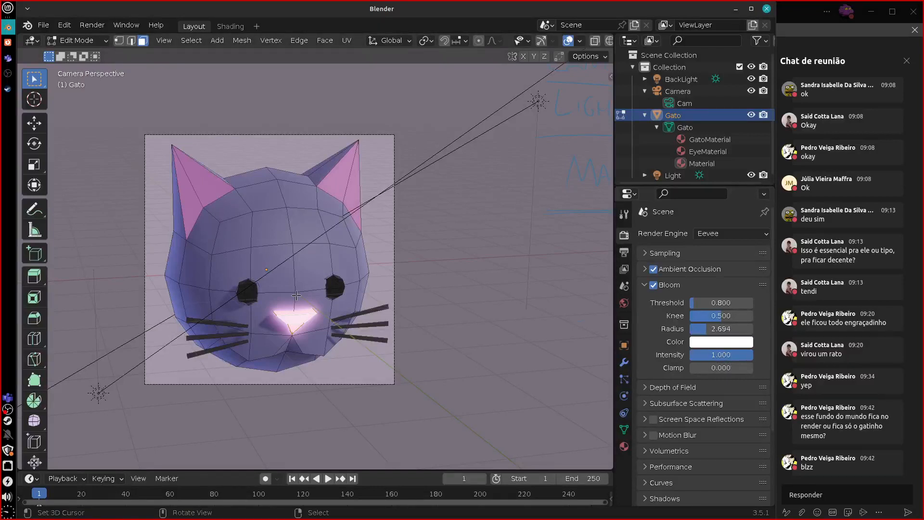
# Toggle Bloom off and on repeatedly to compare the nose's glow, leaving Bloom disabled.
pyautogui.click(654, 285)
pyautogui.click(653, 285)
pyautogui.click(653, 285)
pyautogui.click(654, 284)
pyautogui.click(654, 285)
pyautogui.click(653, 285)
pyautogui.click(653, 284)
pyautogui.click(654, 285)
pyautogui.click(654, 285)
pyautogui.click(653, 285)
pyautogui.click(653, 285)
pyautogui.click(652, 286)
pyautogui.click(654, 286)
pyautogui.click(654, 286)
pyautogui.click(653, 285)
pyautogui.click(653, 286)
pyautogui.click(654, 286)
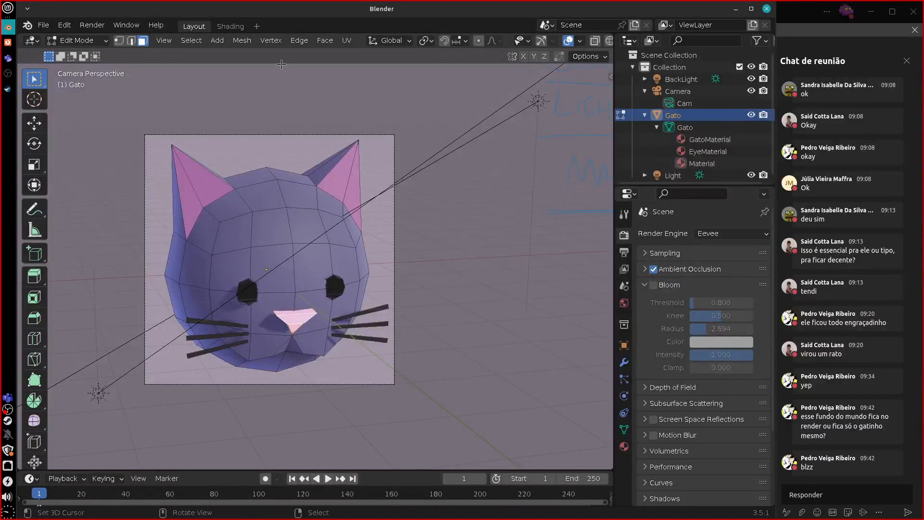
# In the Shading workspace, replace the nose slot's emissive material with GatoMaterial.
pyautogui.click(229, 26)
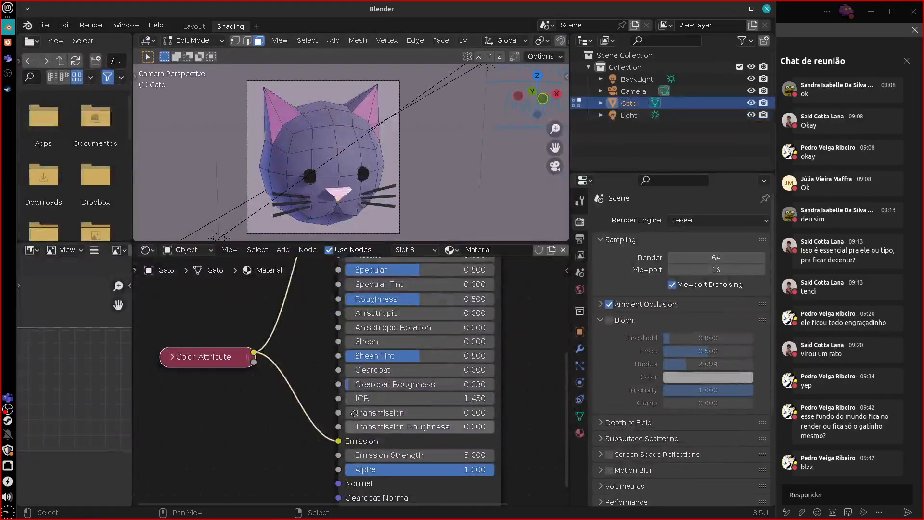
pyautogui.moveTo(448, 342); pyautogui.dragTo(417, 413, button='middle')
pyautogui.moveTo(461, 302)
pyautogui.mouseDown(button='middle')
pyautogui.moveTo(492, 381)
pyautogui.moveTo(470, 449)
pyautogui.mouseUp(button='middle')
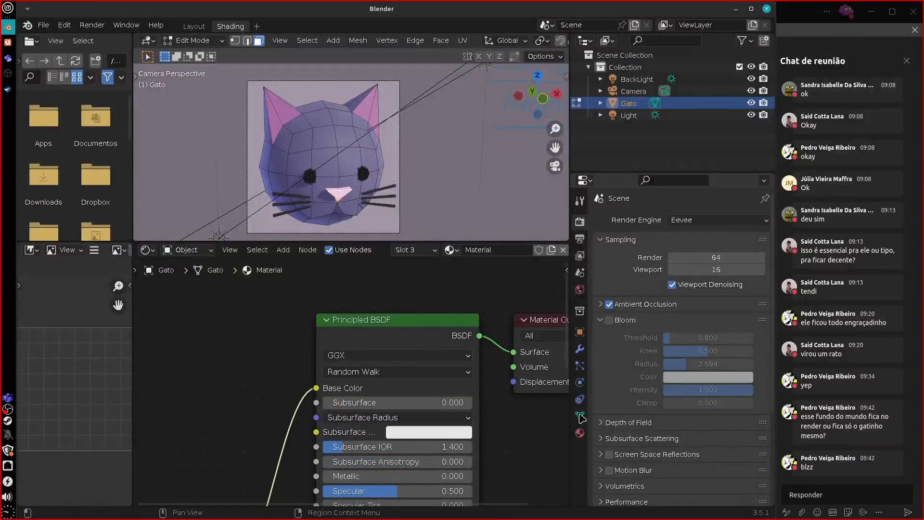
pyautogui.click(579, 432)
pyautogui.click(601, 294)
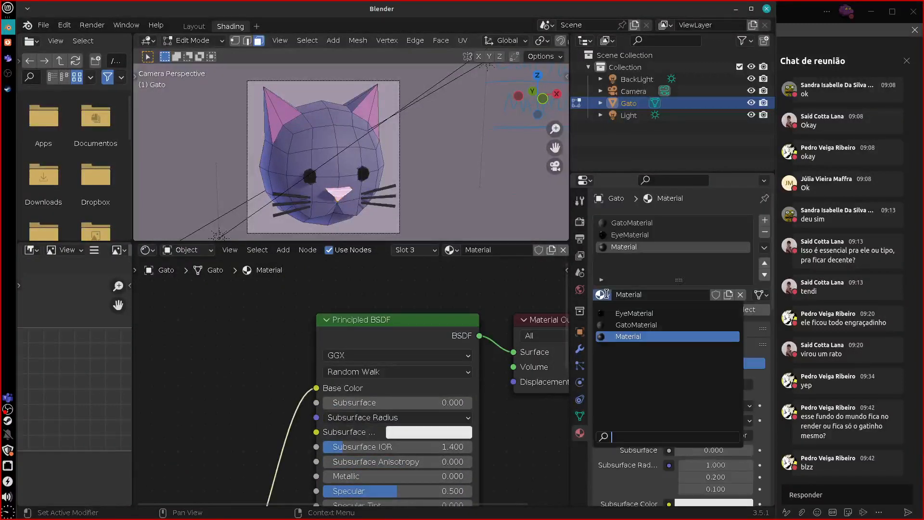
pyautogui.click(640, 324)
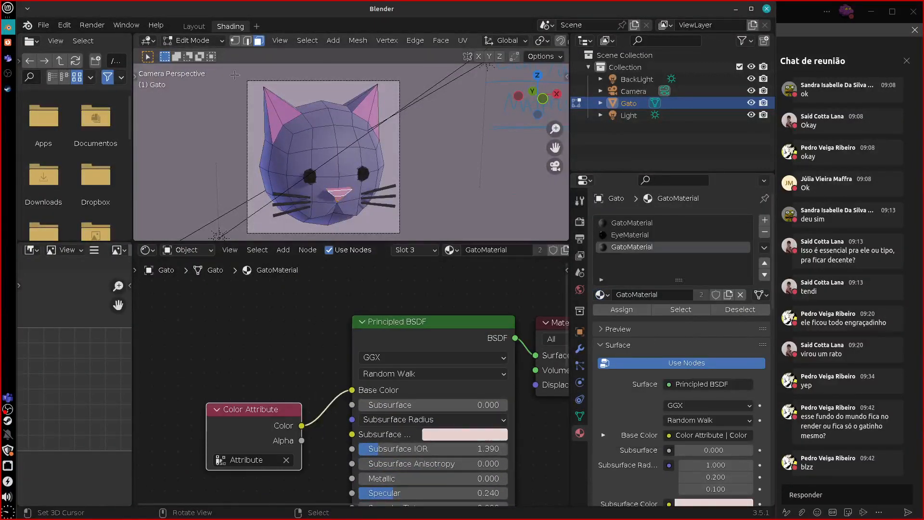
# Back in the Layout workspace, expand the scene's Depth of Field settings, leave Edit Mode and select the camera.
pyautogui.click(194, 26)
pyautogui.click(650, 284)
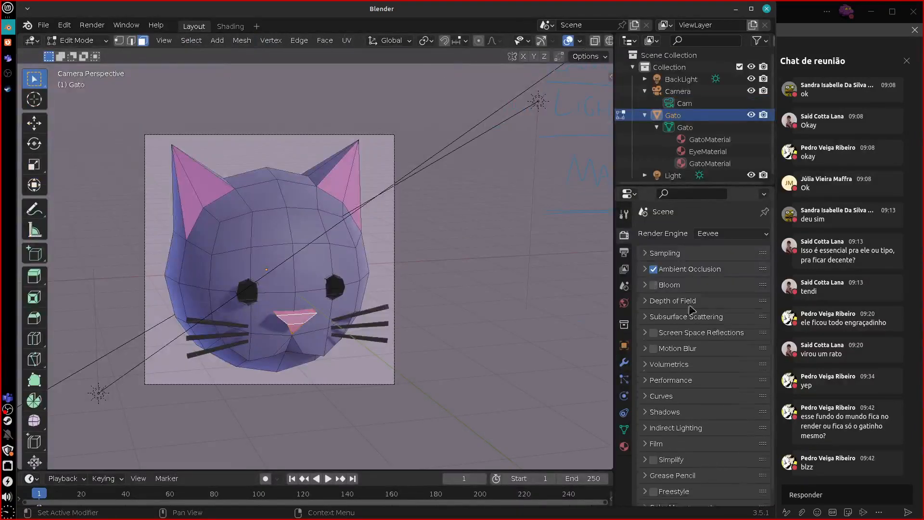
pyautogui.click(645, 302)
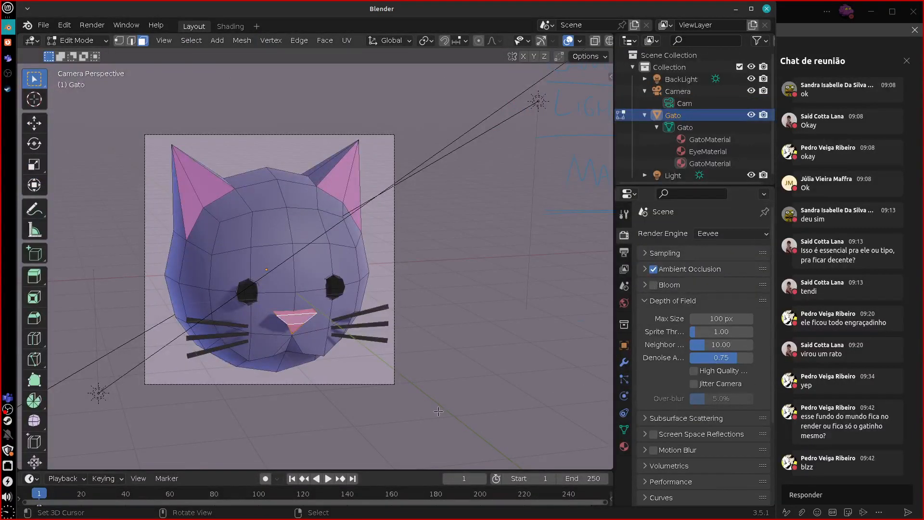
pyautogui.click(394, 375)
pyautogui.press('Tab')
pyautogui.click(395, 383)
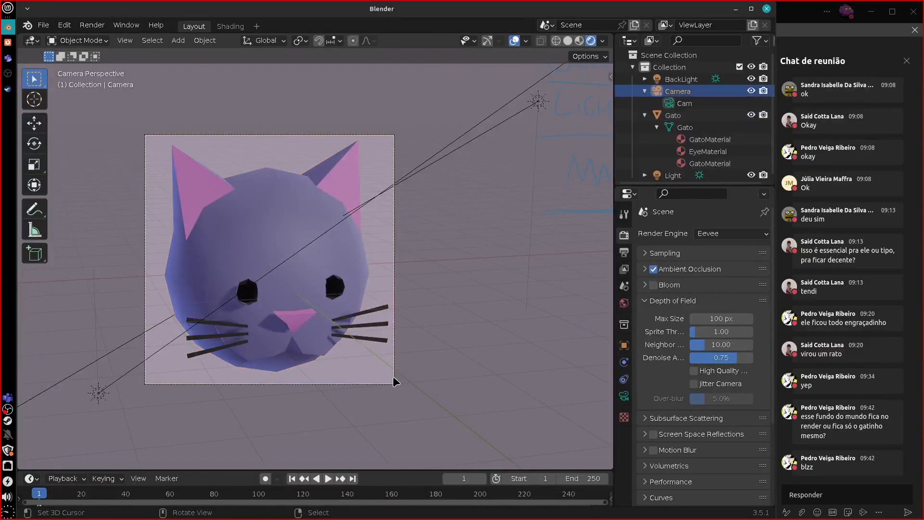
# Enable Depth of Field on the camera and set its Focus Distance to 9.3 m.
pyautogui.click(624, 395)
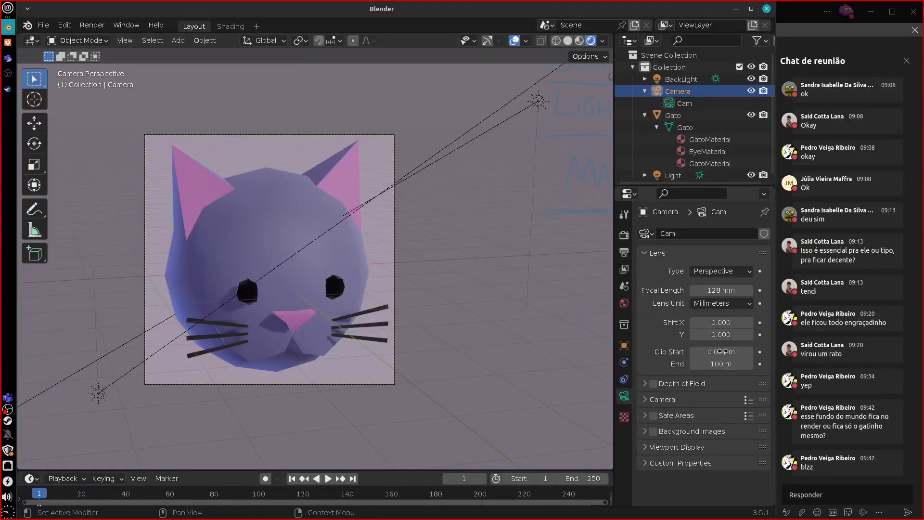
pyautogui.click(653, 383)
pyautogui.click(645, 385)
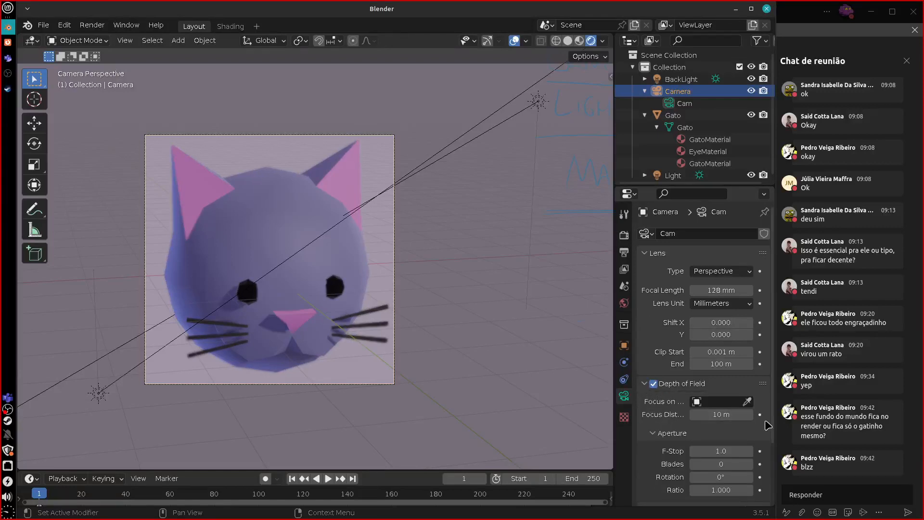
pyautogui.moveTo(683, 417); pyautogui.dragTo(700, 417)
pyautogui.press('Escape')
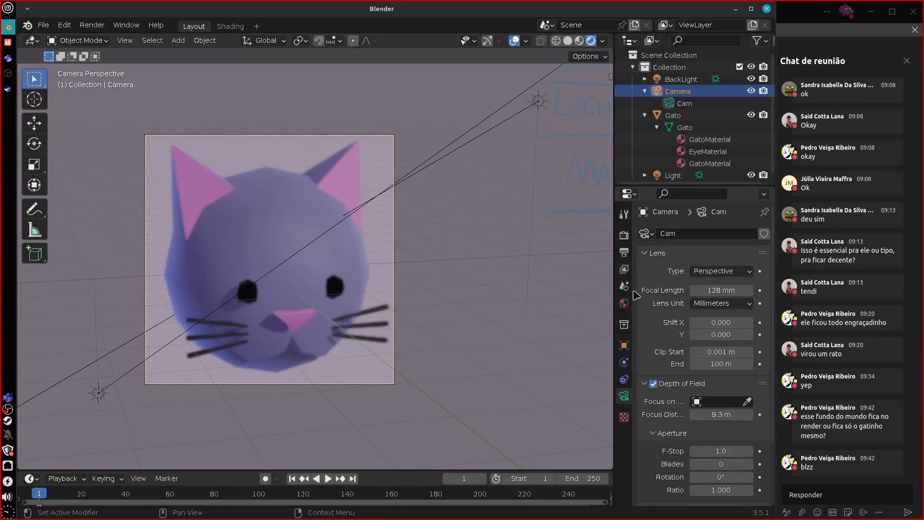
# Disable the camera's Depth of Field.
pyautogui.click(624, 235)
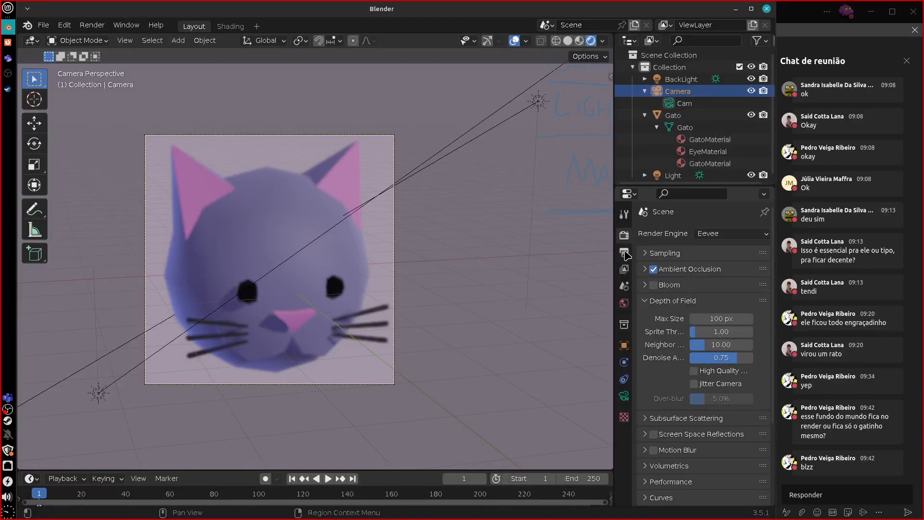
pyautogui.click(624, 395)
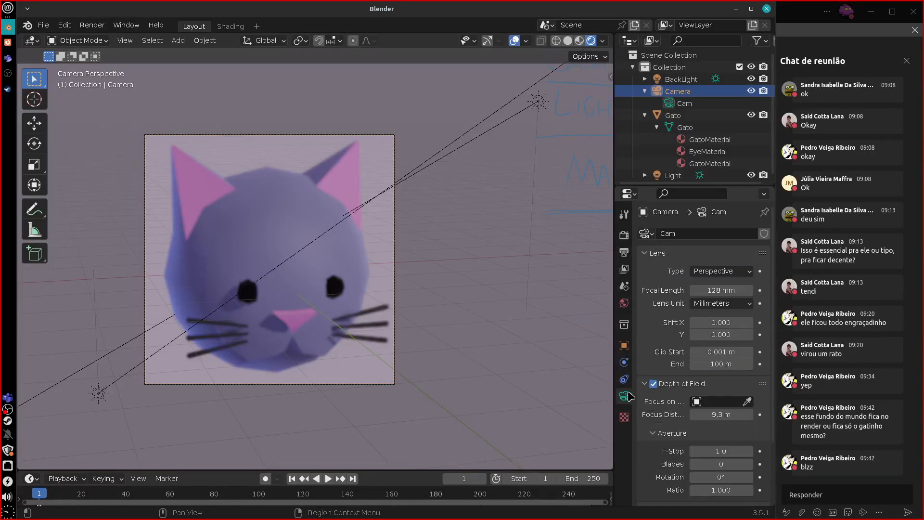
pyautogui.click(653, 384)
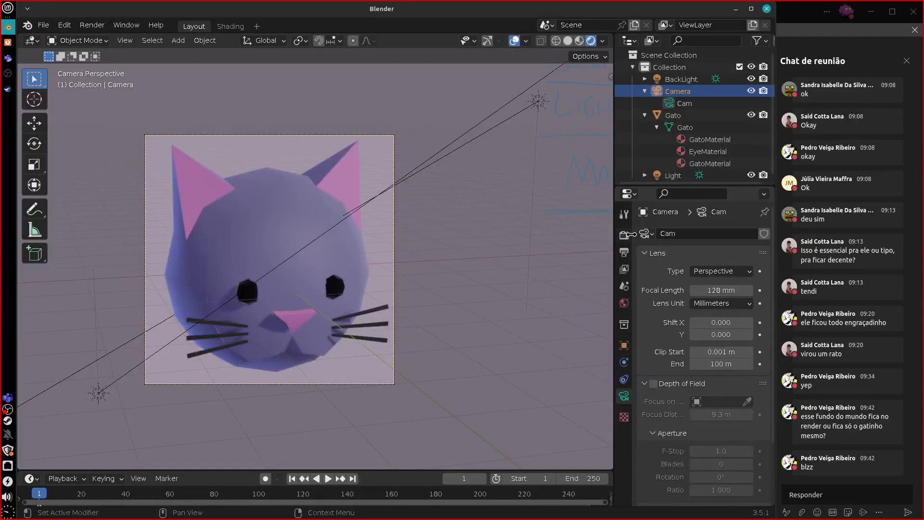
# Examine Eevee's Depth of Field, Subsurface Scattering, Curves and Shadows render settings.
pyautogui.click(625, 237)
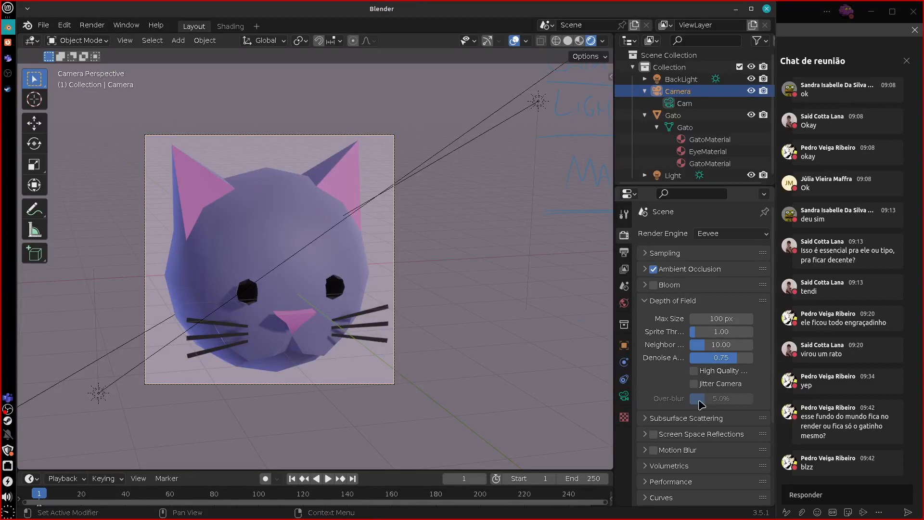
pyautogui.click(648, 301)
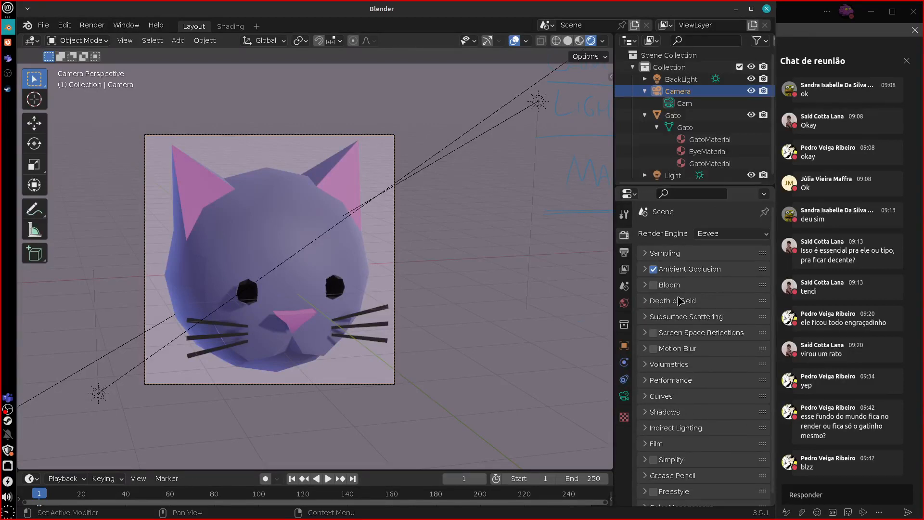
pyautogui.click(652, 318)
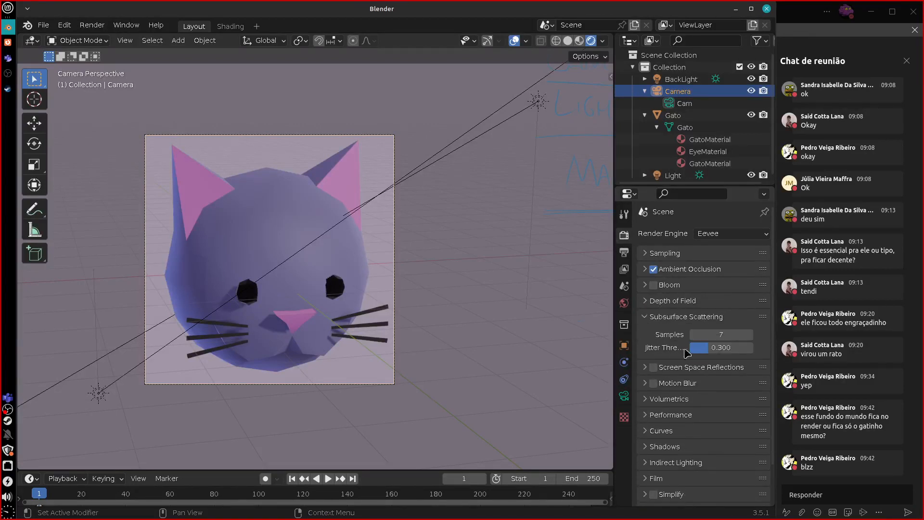
pyautogui.click(653, 320)
pyautogui.click(653, 333)
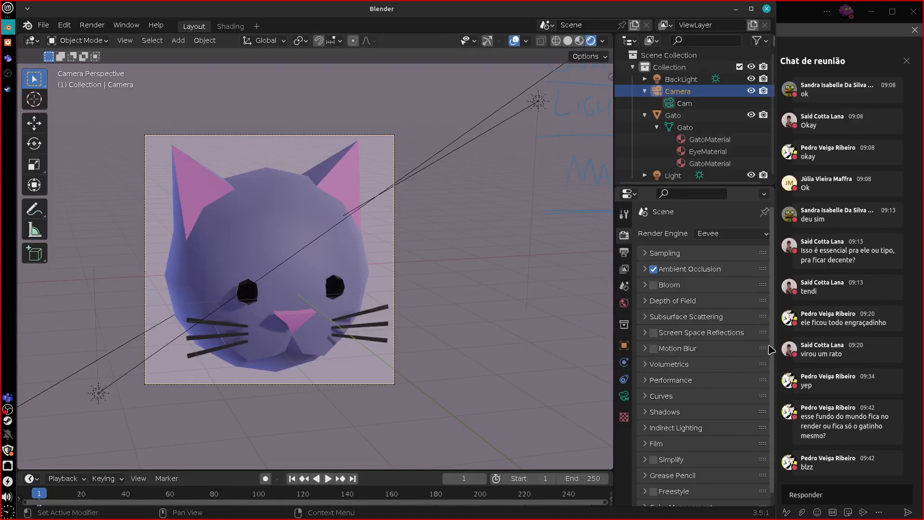
pyautogui.scroll(-1, 770, 351)
pyautogui.click(655, 388)
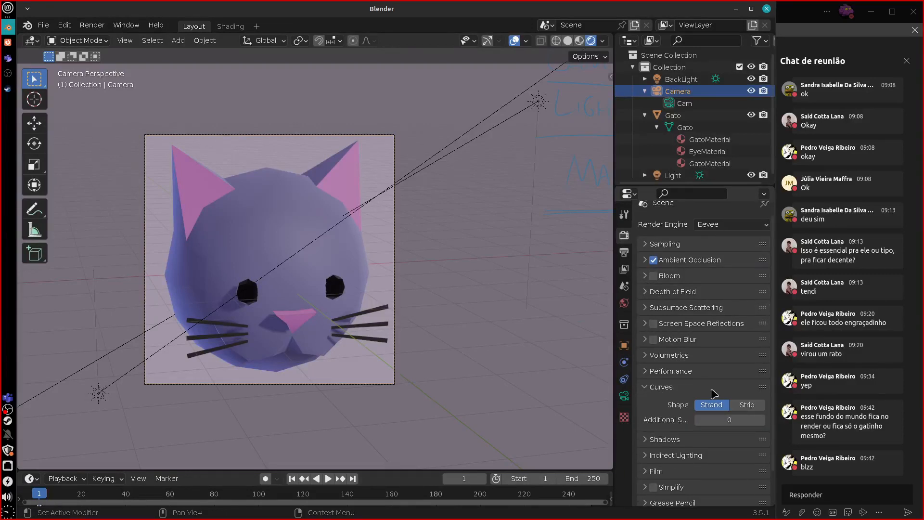
pyautogui.click(664, 392)
pyautogui.click(664, 406)
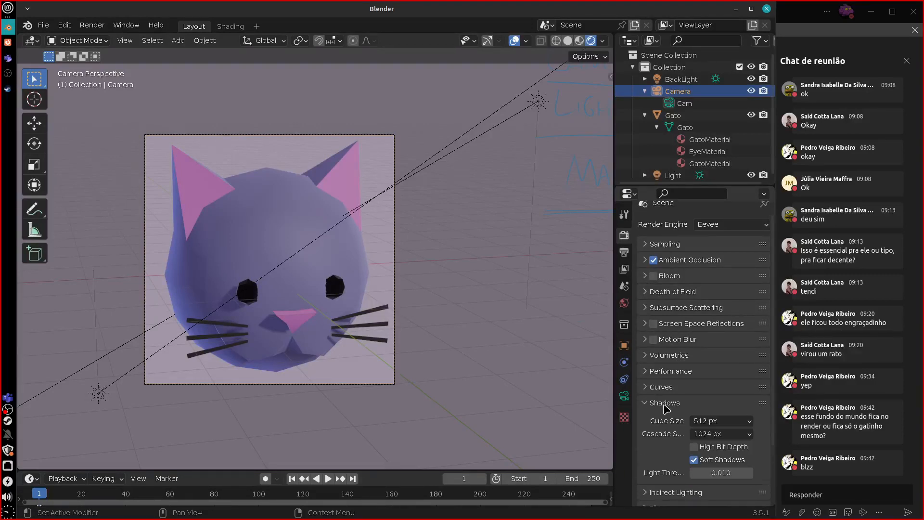
pyautogui.click(664, 406)
pyautogui.click(662, 387)
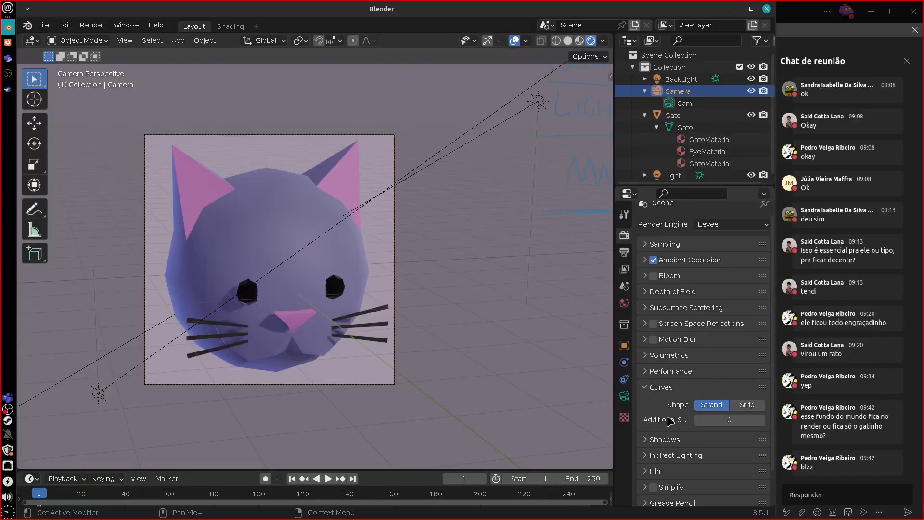
pyautogui.click(656, 390)
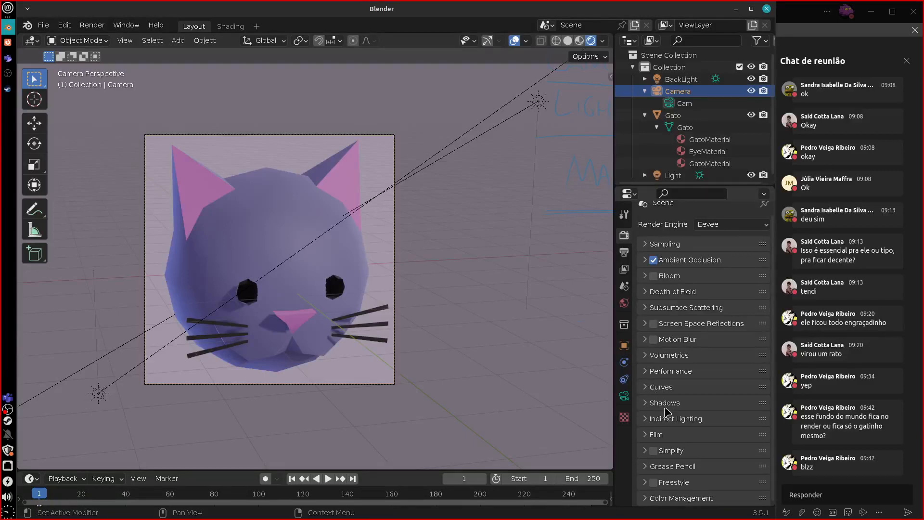
# Set the Eevee shadow Cube Size to 1024 px and enable High Bit Depth shadows.
pyautogui.click(673, 403)
pyautogui.click(681, 407)
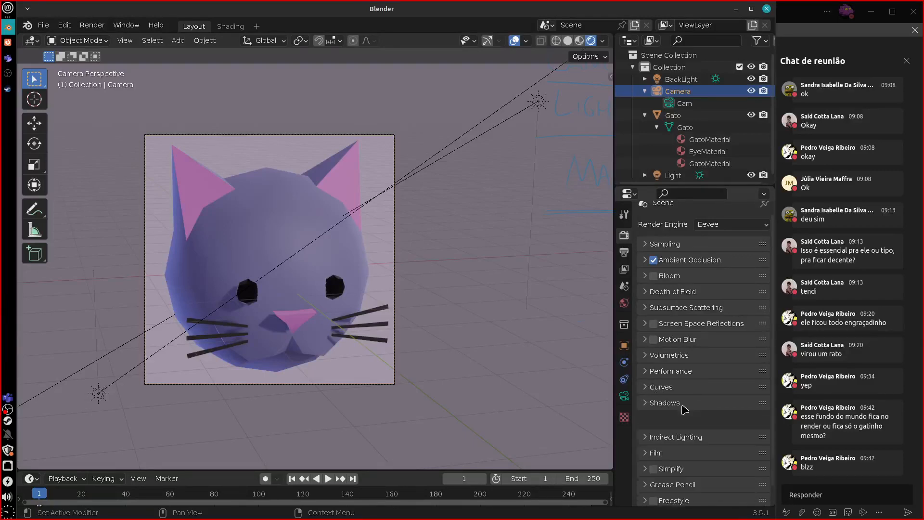
pyautogui.click(701, 407)
pyautogui.click(720, 421)
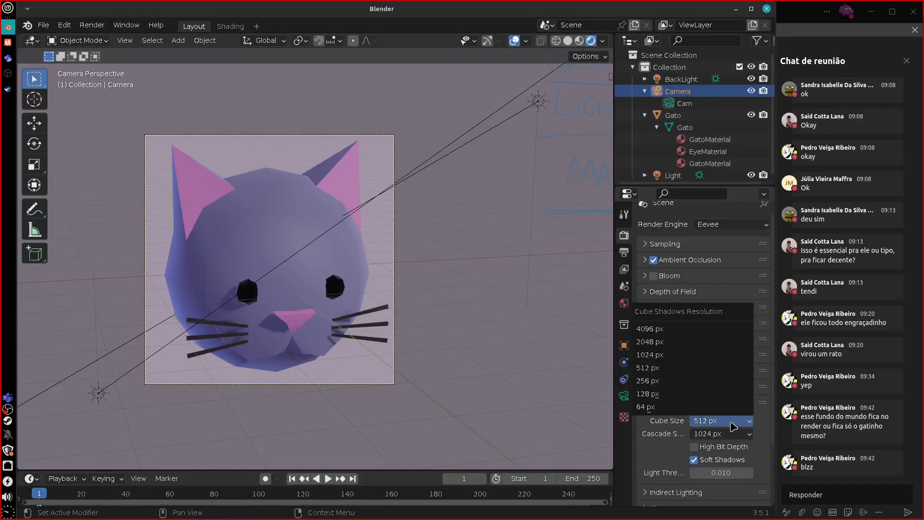
pyautogui.click(683, 354)
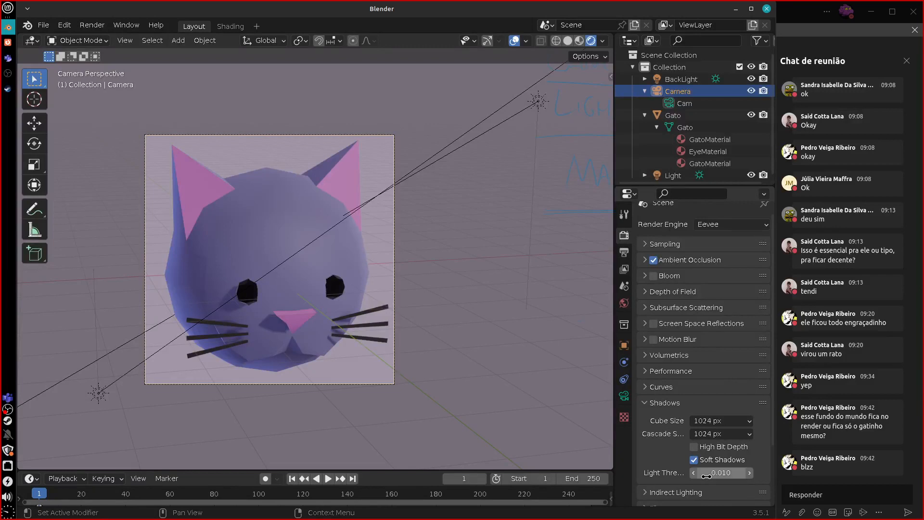
pyautogui.click(703, 447)
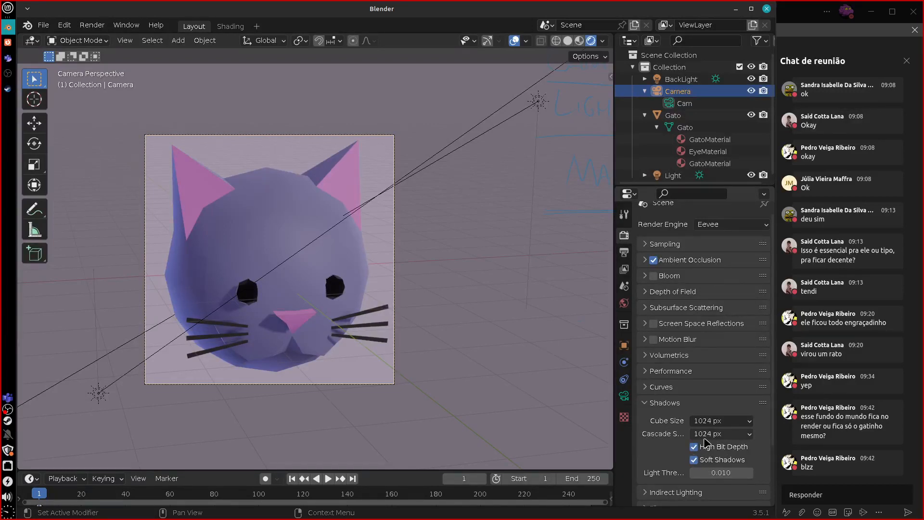
pyautogui.click(717, 422)
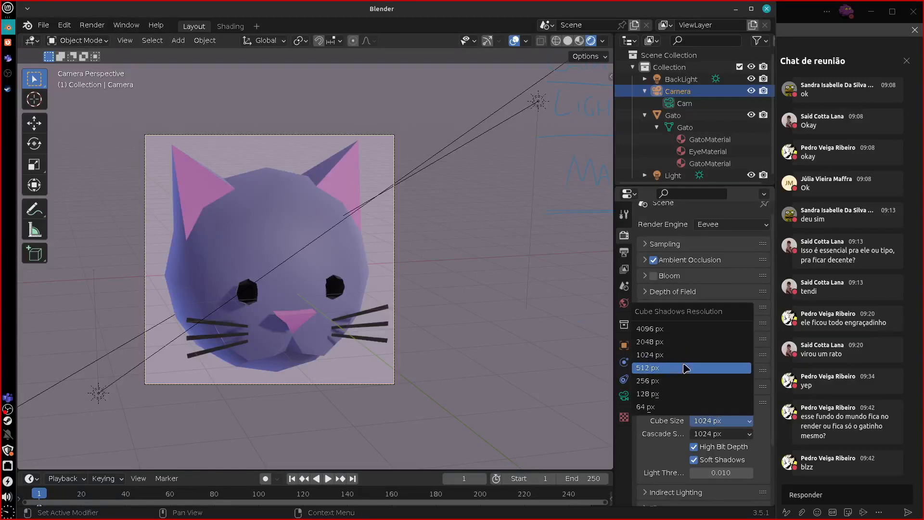
pyautogui.click(658, 383)
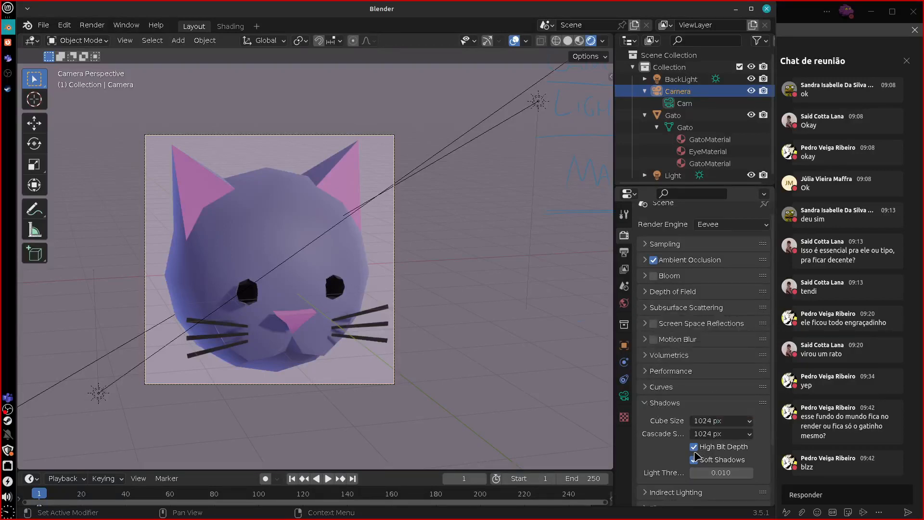
# Examine Eevee's Indirect Lighting render settings, leaving the Shadows and Indirect Lighting sections collapsed.
pyautogui.click(689, 405)
pyautogui.click(710, 422)
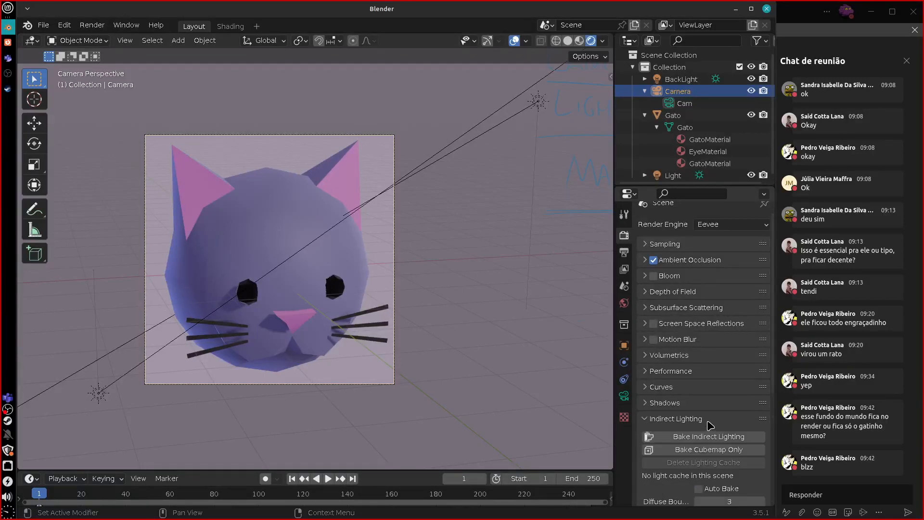
pyautogui.click(709, 423)
pyautogui.moveTo(776, 362)
pyautogui.mouseDown()
pyautogui.moveTo(764, 440)
pyautogui.moveTo(773, 437)
pyautogui.mouseUp()
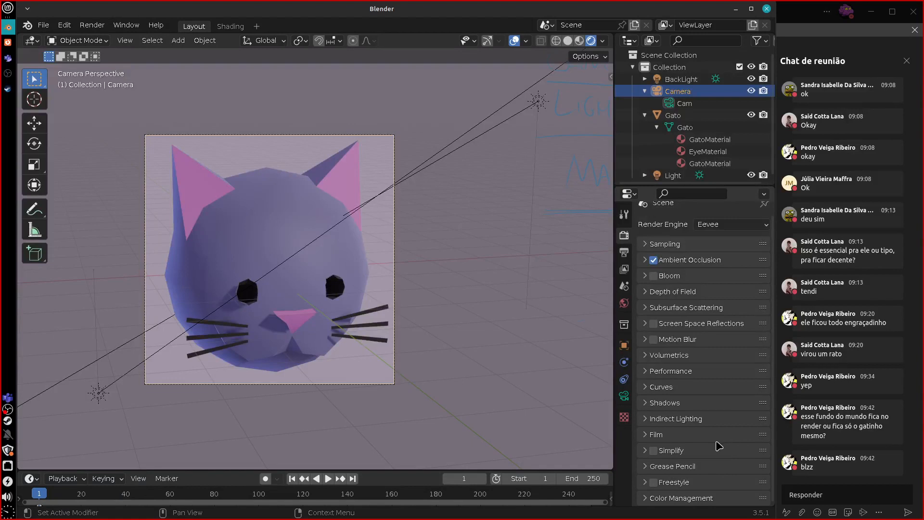
# Toggle the Film section's Transparent option on and off to compare the world background with a transparent one.
pyautogui.click(654, 436)
pyautogui.scroll(-1, 772, 390)
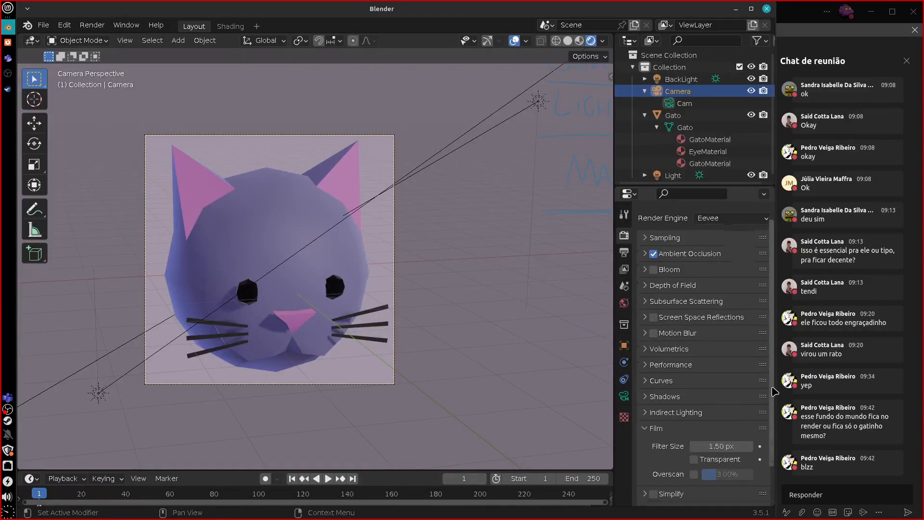
pyautogui.scroll(-2, 772, 390)
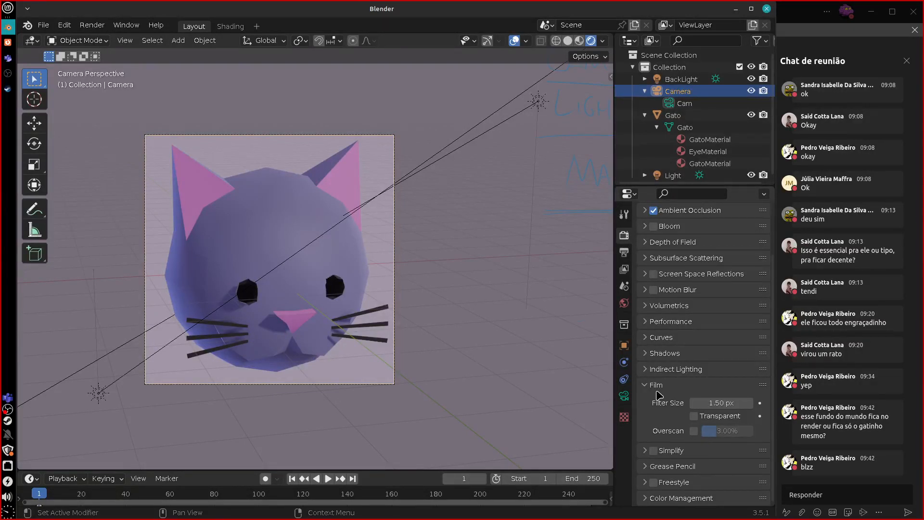
pyautogui.click(694, 416)
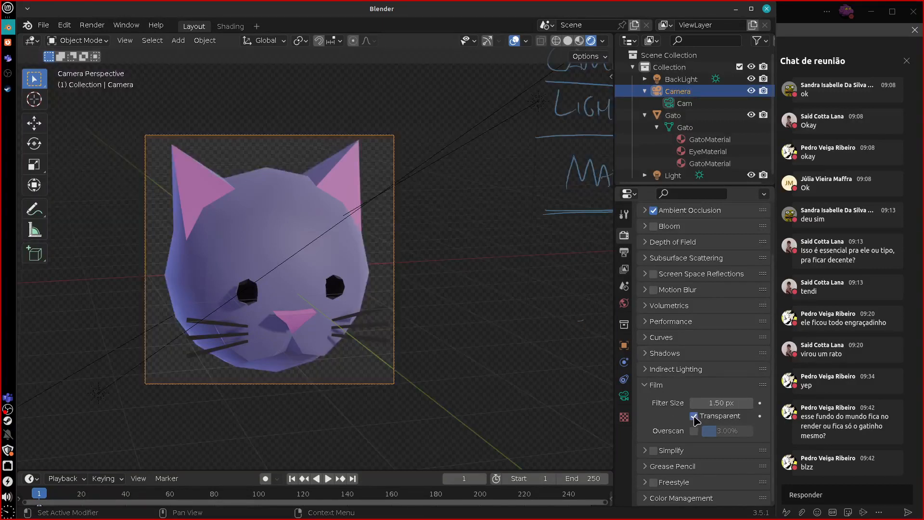
pyautogui.click(694, 416)
pyautogui.click(694, 416)
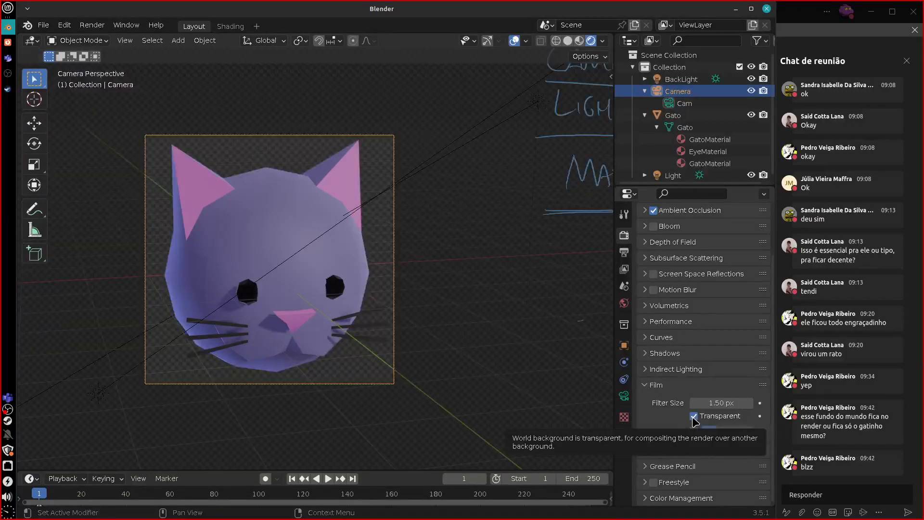
pyautogui.click(694, 417)
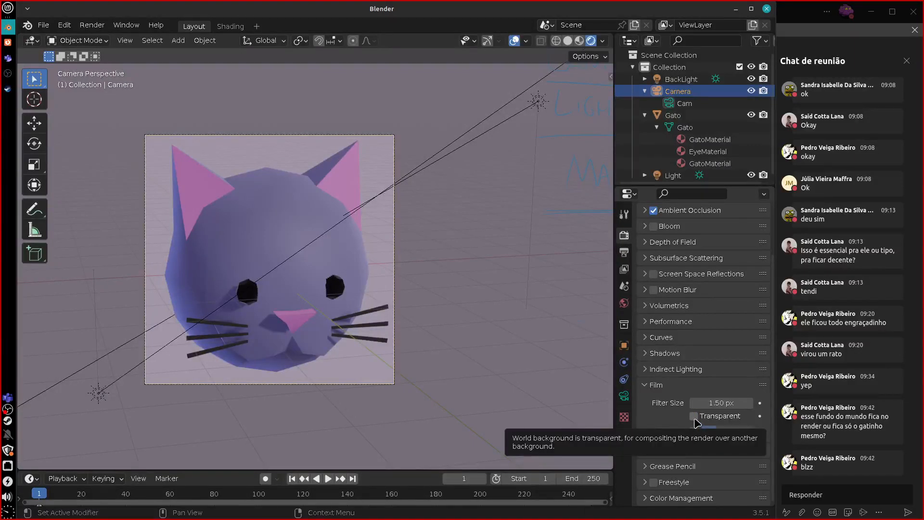
pyautogui.click(694, 417)
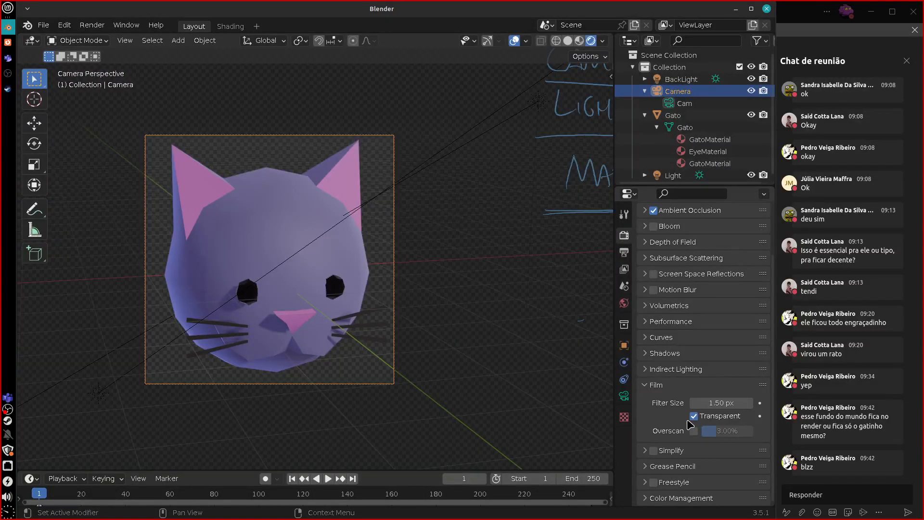
pyautogui.click(694, 416)
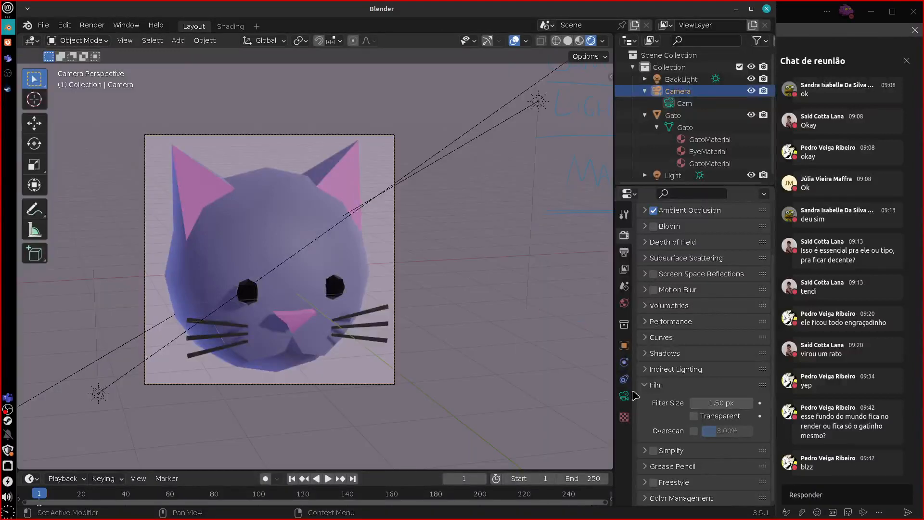
# Set the Film Filter Size to 0.01 px, enable Transparent and render the image.
pyautogui.moveTo(724, 403); pyautogui.dragTo(129, 414)
pyautogui.click(694, 415)
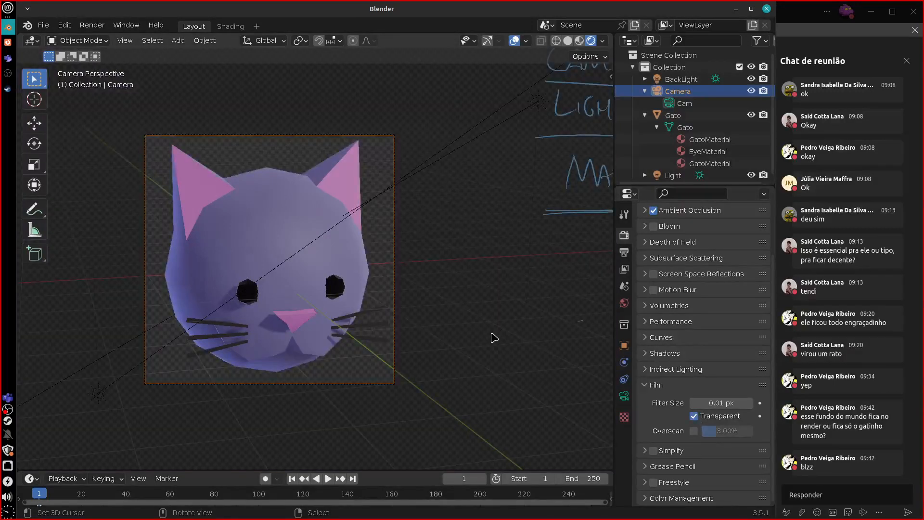
pyautogui.press('F12')
pyautogui.scroll(7, 438, 331)
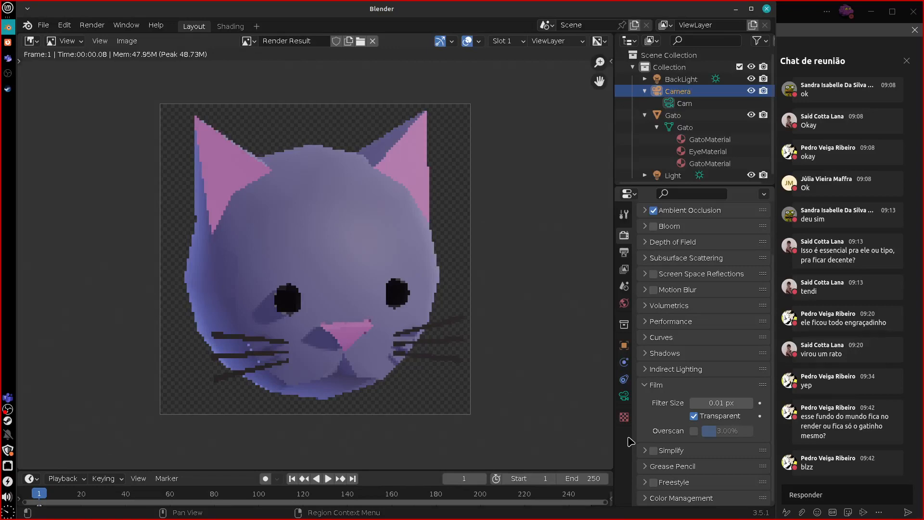
# Set the Film Filter Size to 1 px and render the image again.
pyautogui.click(722, 403)
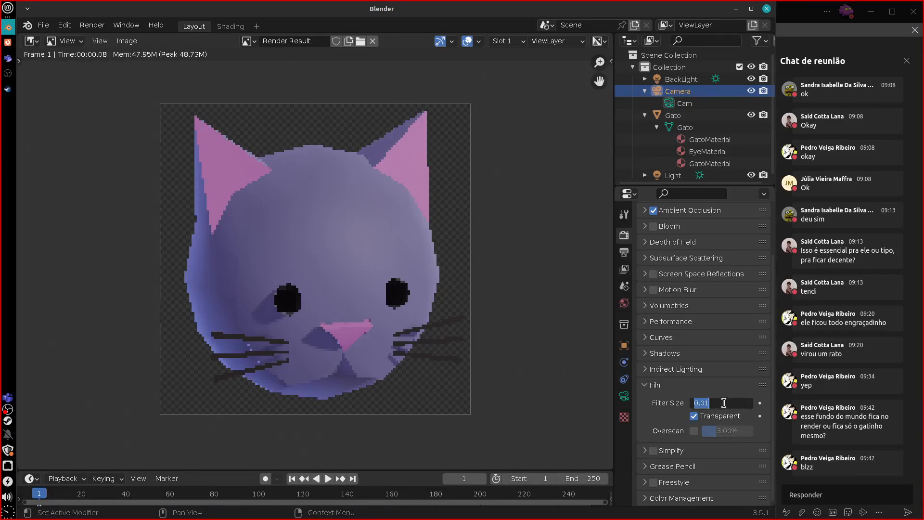
pyautogui.write('1')
pyautogui.press('Return')
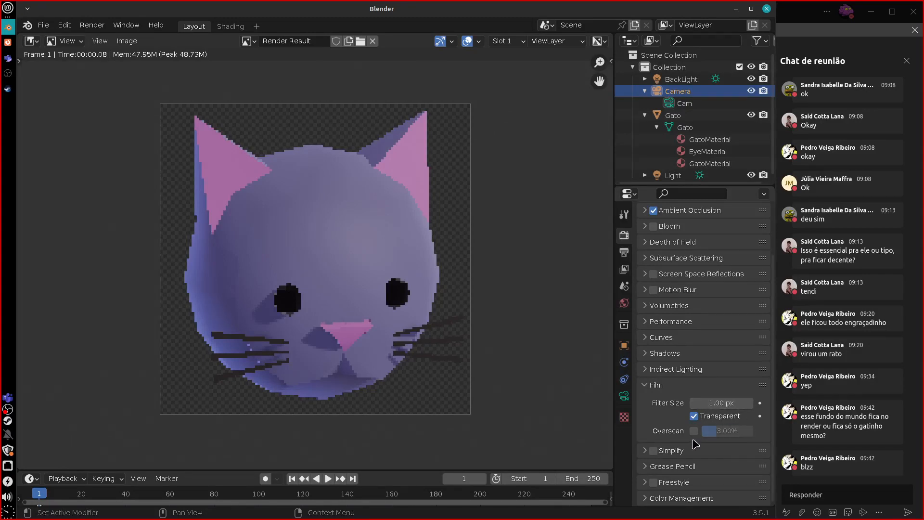
pyautogui.press('F12')
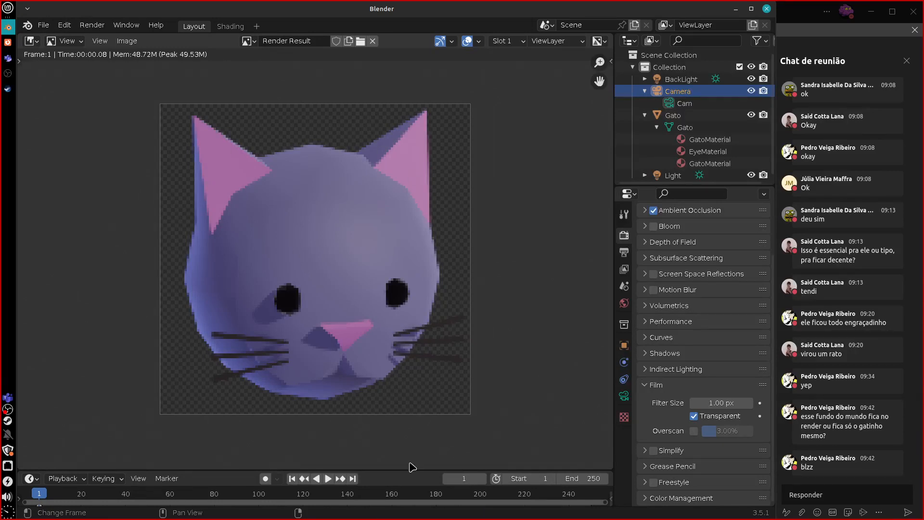
# Set the Film Filter Size to 1.50 px and render the image again.
pyautogui.click(715, 399)
pyautogui.write('1.')
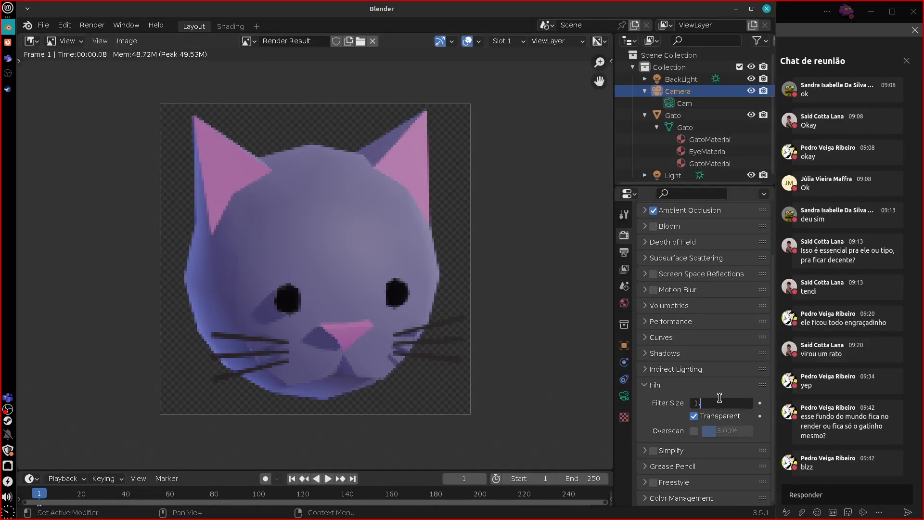
pyautogui.write('50')
pyautogui.press('Return')
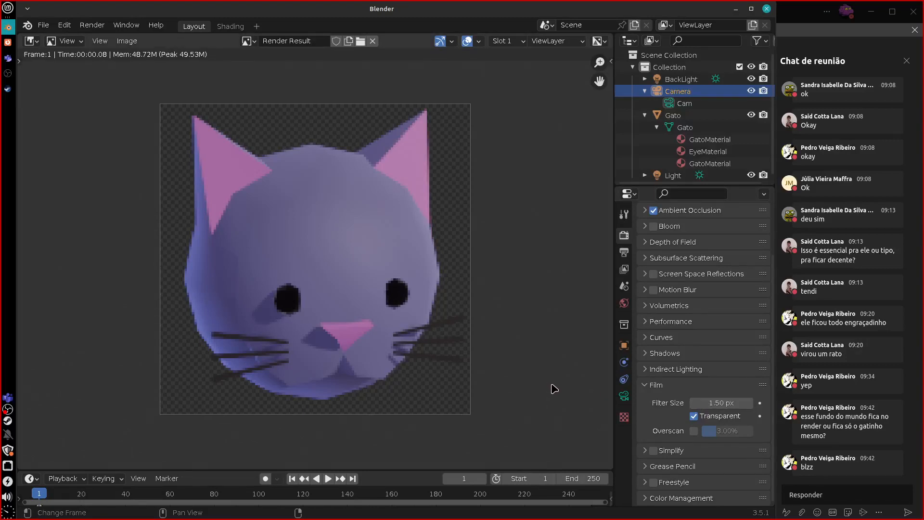
pyautogui.click(92, 25)
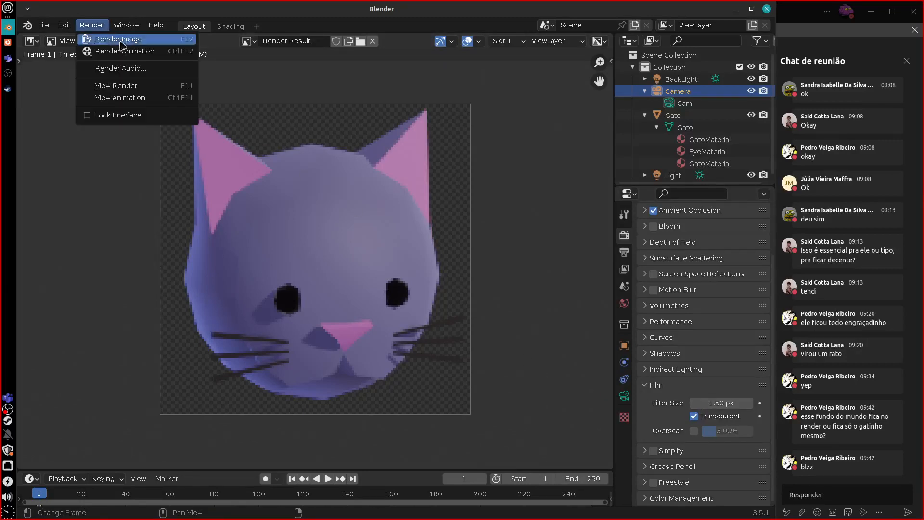
pyautogui.click(146, 41)
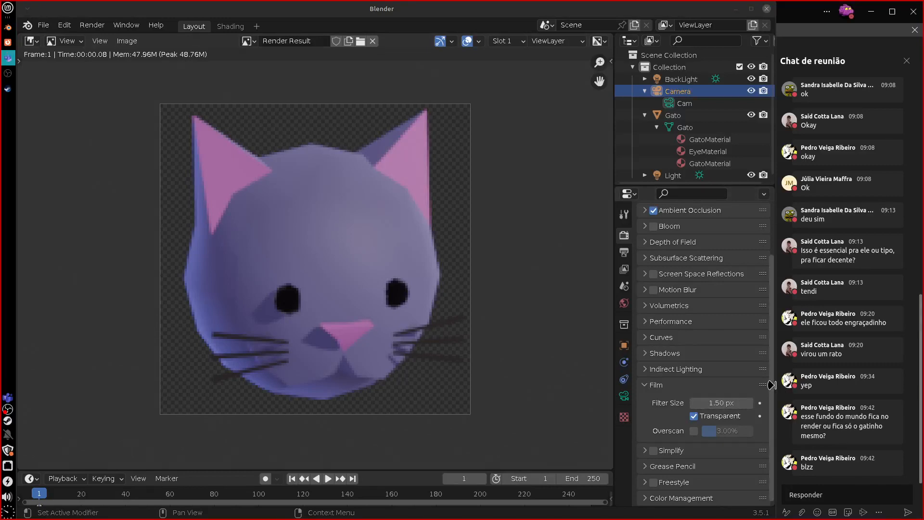
# Widen the Properties editor and enlarge the render settings shown in it.
pyautogui.scroll(3, 770, 387)
pyautogui.scroll(-3, 770, 391)
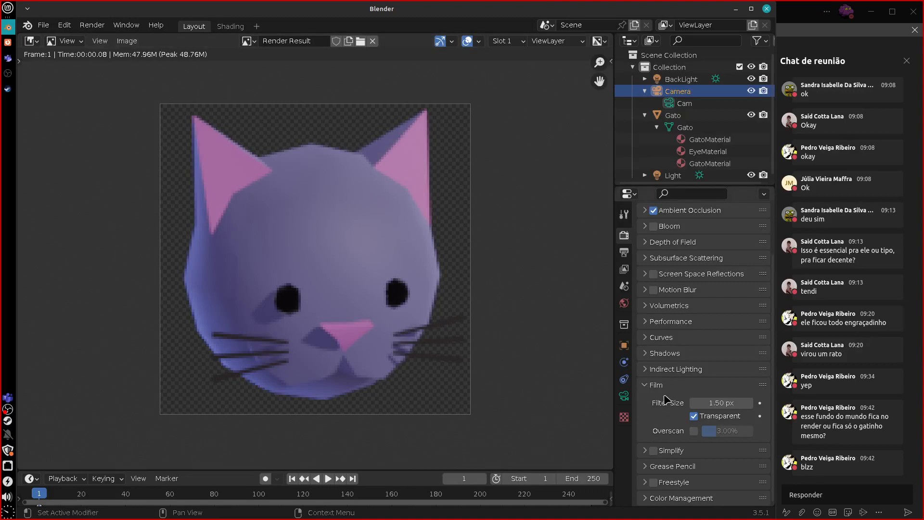
pyautogui.moveTo(613, 427); pyautogui.dragTo(580, 428)
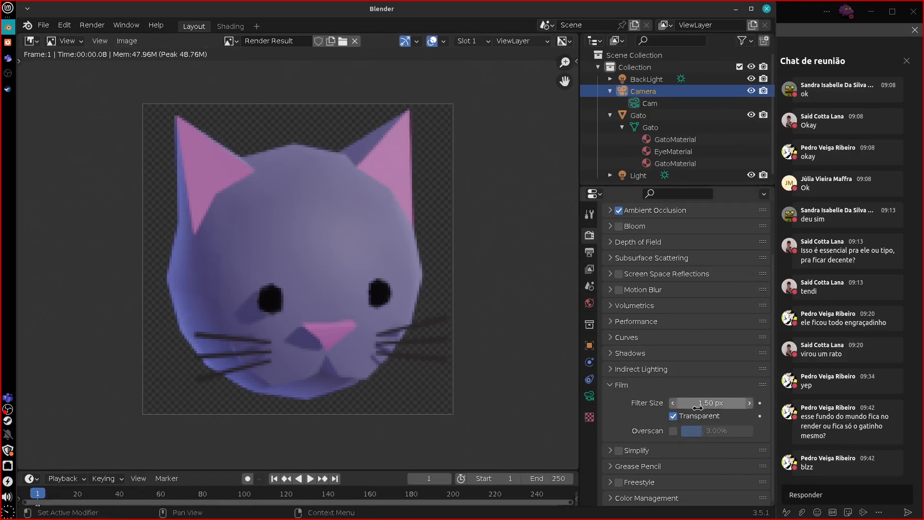
pyautogui.keyDown('ctrl'); pyautogui.scroll(1, 711, 426); pyautogui.keyUp('ctrl')
pyautogui.scroll(-3, 770, 380)
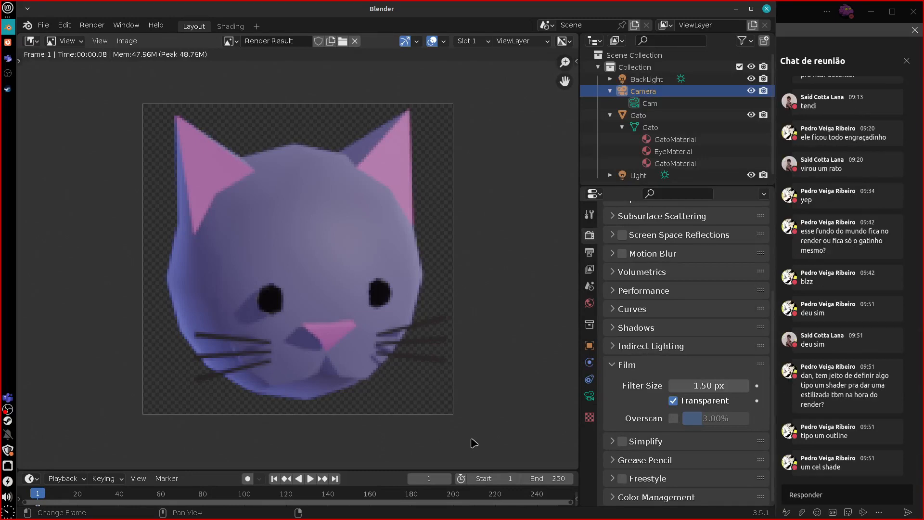
# Collapse the Film settings, enable Freestyle and render the cat head with outlines.
pyautogui.click(625, 364)
pyautogui.click(622, 478)
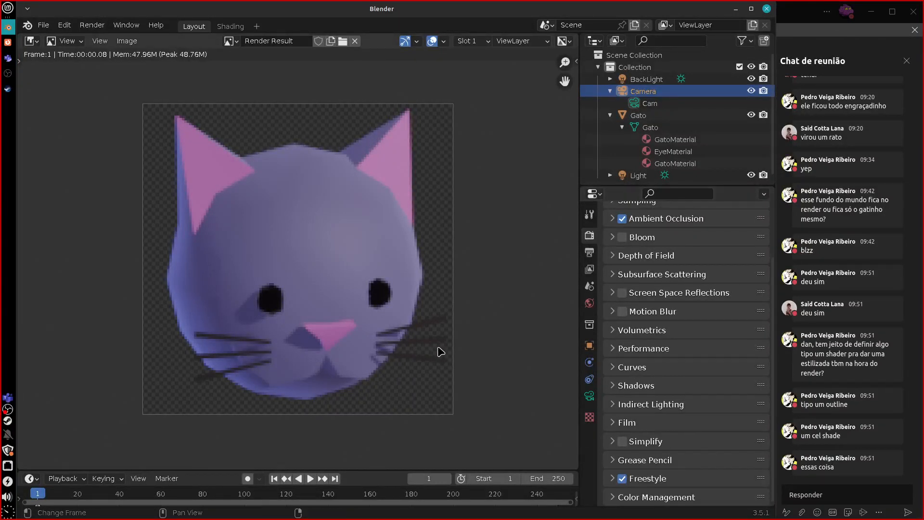
pyautogui.press('F12')
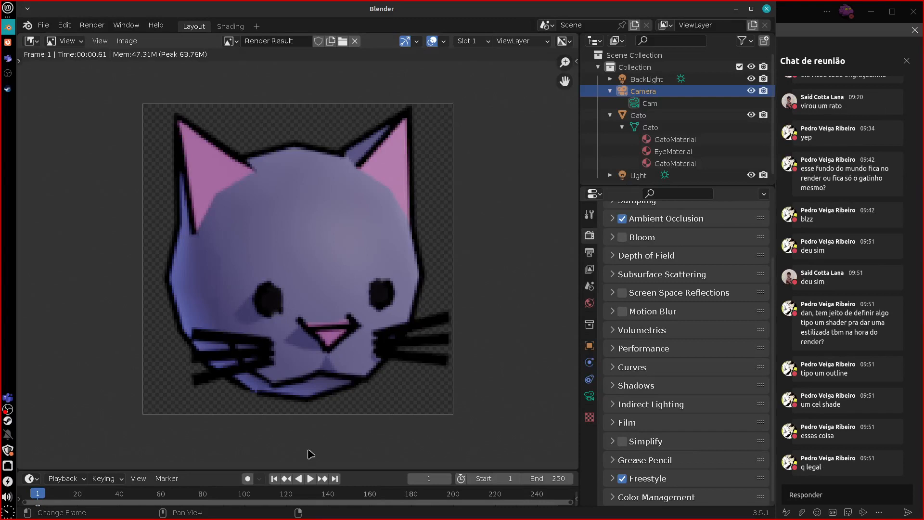
# Set the Freestyle absolute Line Thickness to 0.1 px and render the image.
pyautogui.click(612, 478)
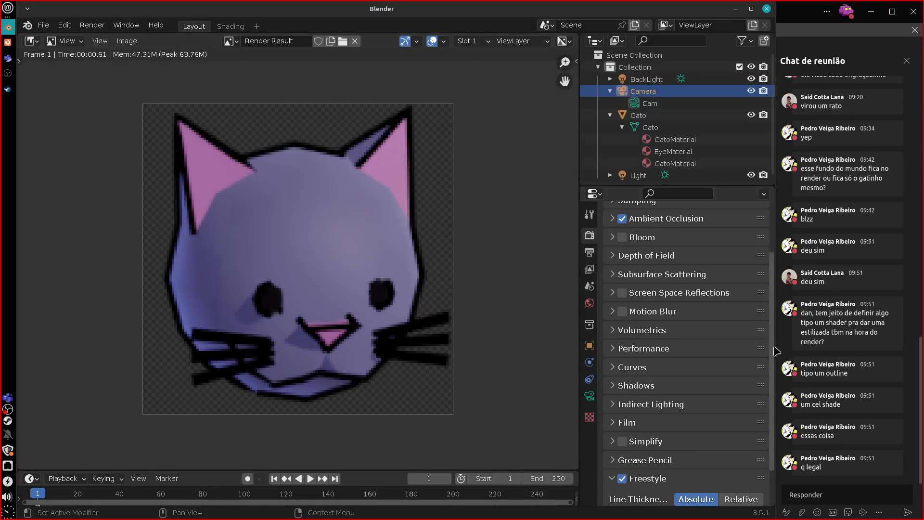
pyautogui.scroll(-2, 769, 423)
pyautogui.click(715, 473)
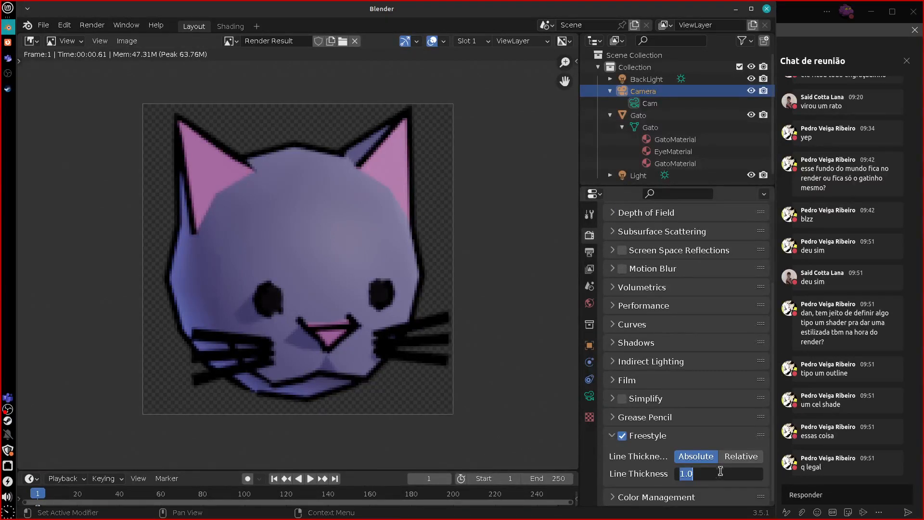
pyautogui.write('0.1')
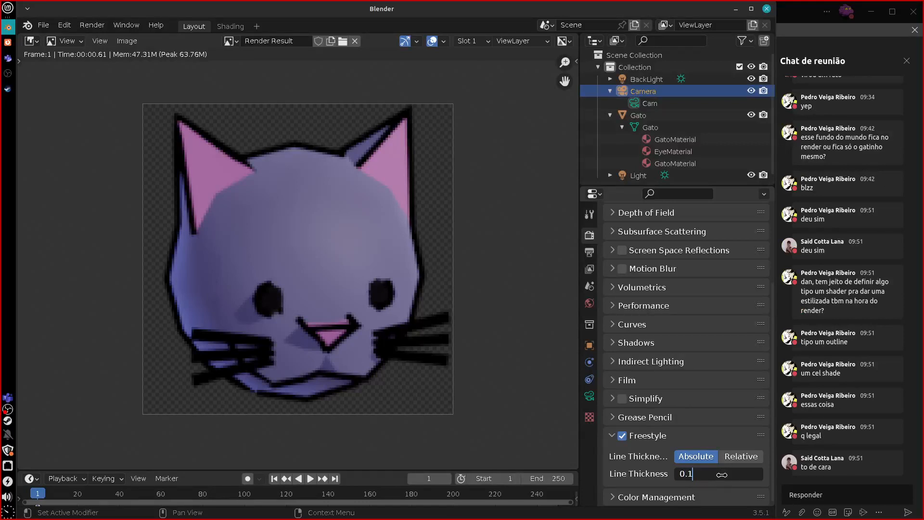
pyautogui.press('Return')
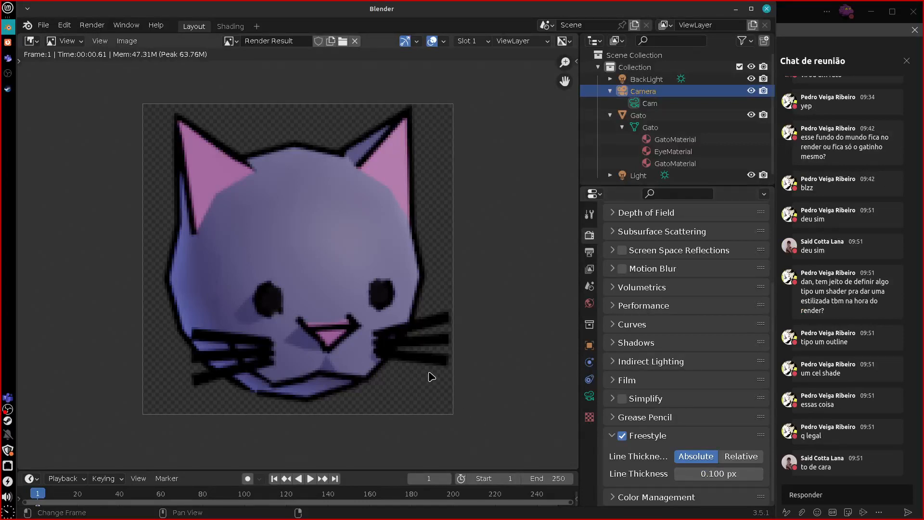
pyautogui.press('F12')
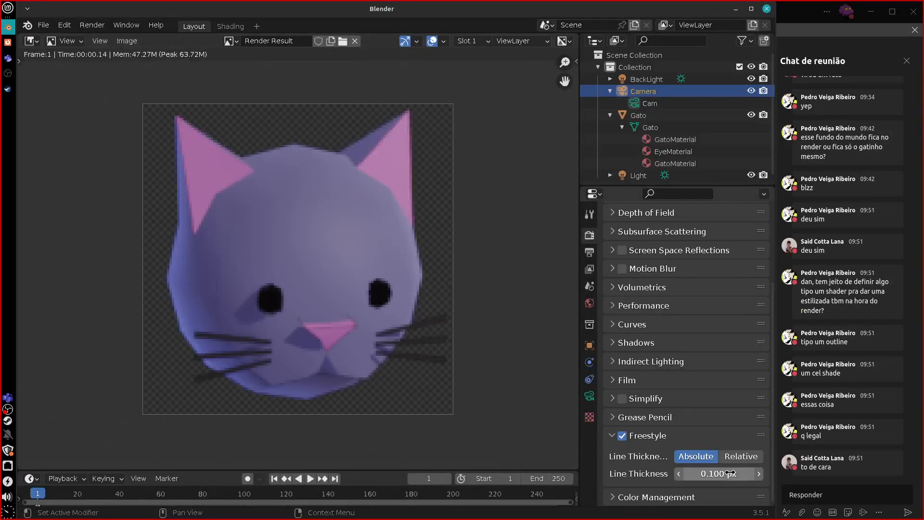
# Set the Freestyle Line Thickness to 0.5 px and render the image again.
pyautogui.click(692, 474)
pyautogui.moveTo(687, 474); pyautogui.dragTo(733, 463)
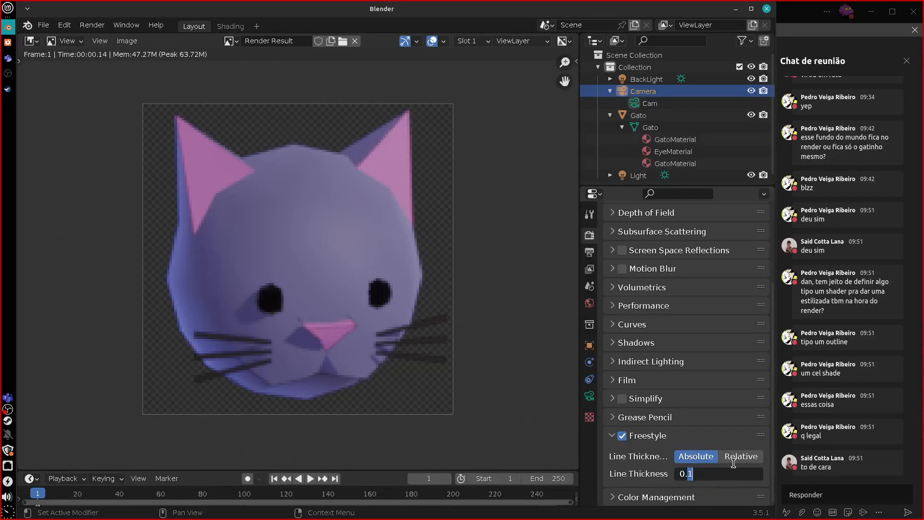
pyautogui.write('5')
pyautogui.press('Return')
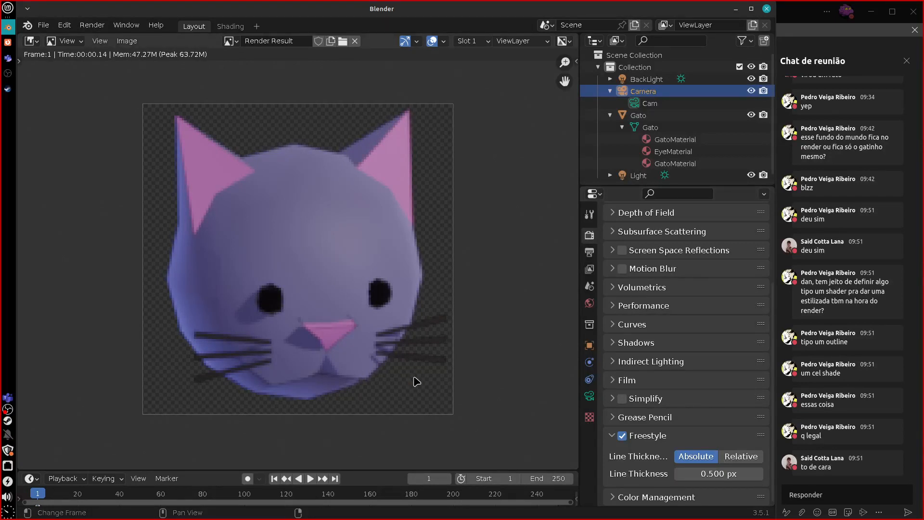
pyautogui.press('F12')
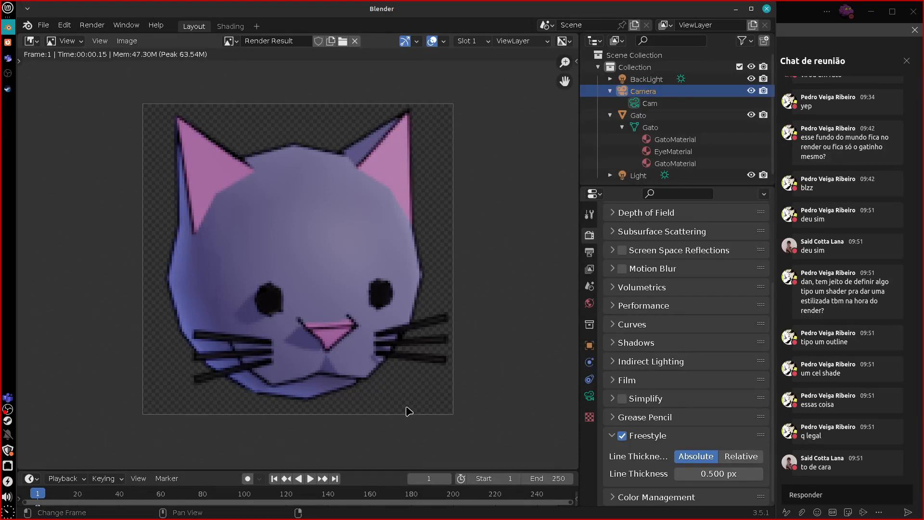
# In the Shading workspace, select the cat head and move the Material Output and Color Attribute nodes farther from the Principled BSDF.
pyautogui.click(230, 26)
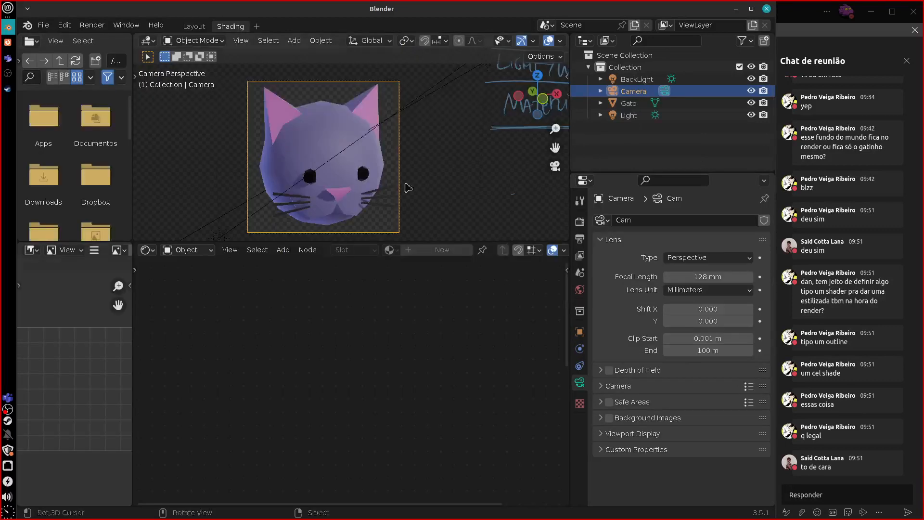
pyautogui.click(339, 135)
pyautogui.moveTo(523, 436); pyautogui.dragTo(399, 423, button='middle')
pyautogui.moveTo(447, 316); pyautogui.dragTo(525, 321)
pyautogui.moveTo(414, 416); pyautogui.dragTo(534, 418, button='middle')
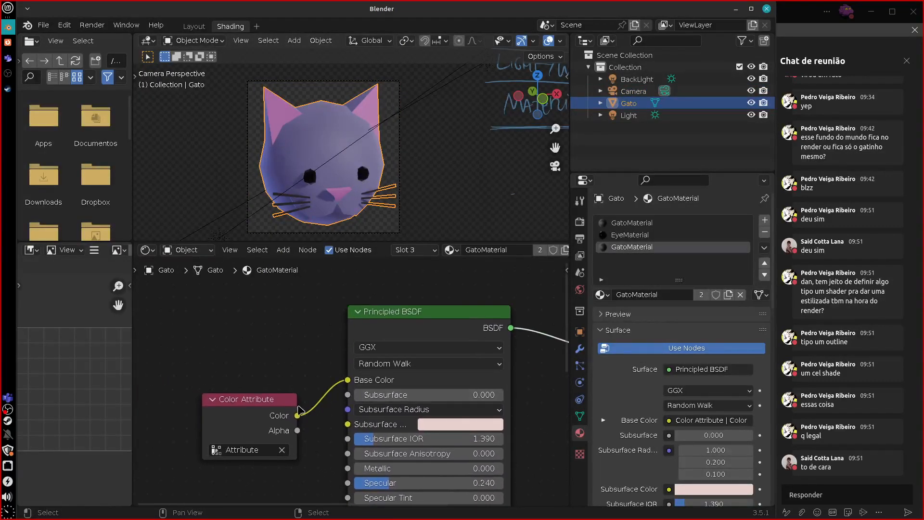
pyautogui.moveTo(252, 399); pyautogui.dragTo(212, 393)
pyautogui.moveTo(505, 445); pyautogui.dragTo(392, 449, button='middle')
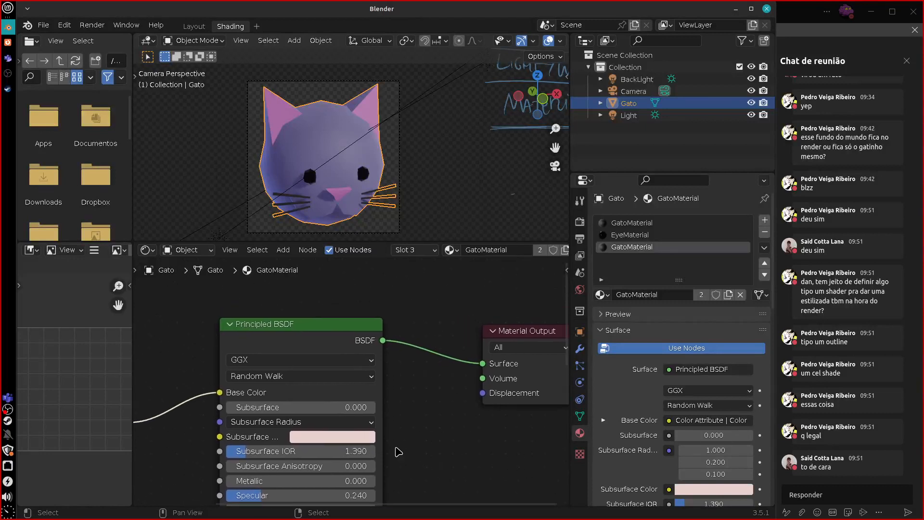
pyautogui.moveTo(435, 422); pyautogui.dragTo(504, 402, button='middle')
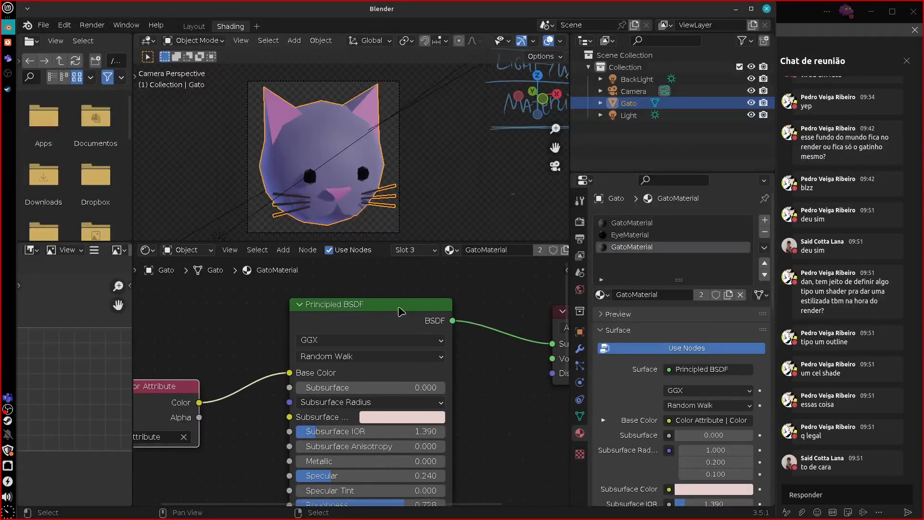
# Move the Principled BSDF node closer to the Color Attribute node.
pyautogui.moveTo(400, 308); pyautogui.dragTo(338, 338)
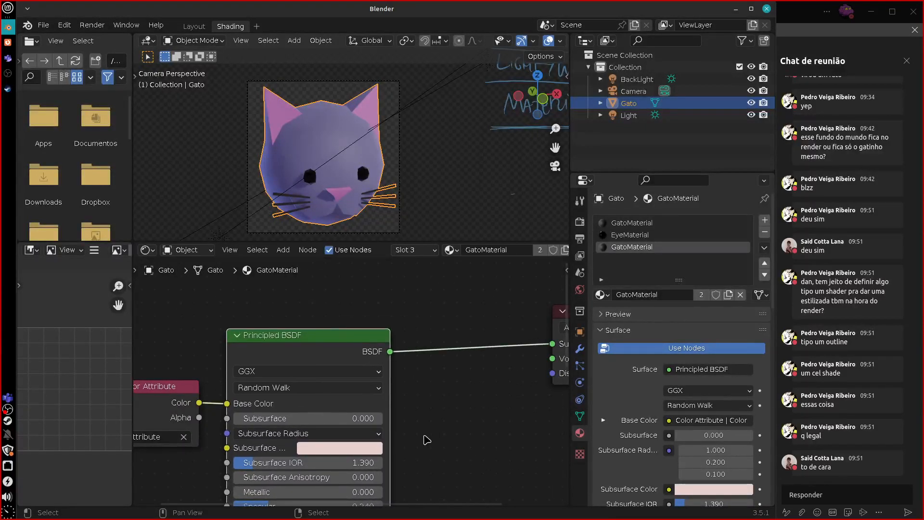
pyautogui.moveTo(425, 441); pyautogui.dragTo(473, 395, button='middle')
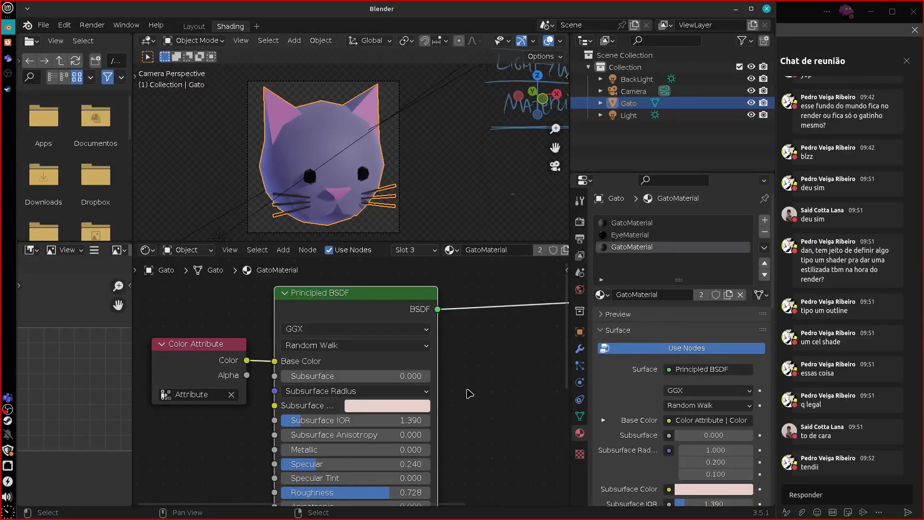
pyautogui.moveTo(469, 393); pyautogui.dragTo(442, 408, button='middle')
pyautogui.click(483, 294)
pyautogui.hotkey('shift', 'a')
pyautogui.moveTo(439, 400)
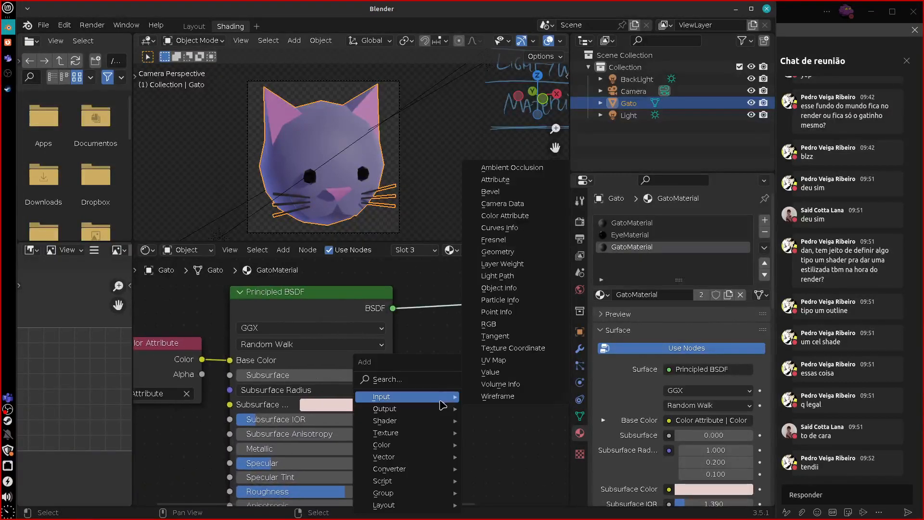
pyautogui.moveTo(436, 422)
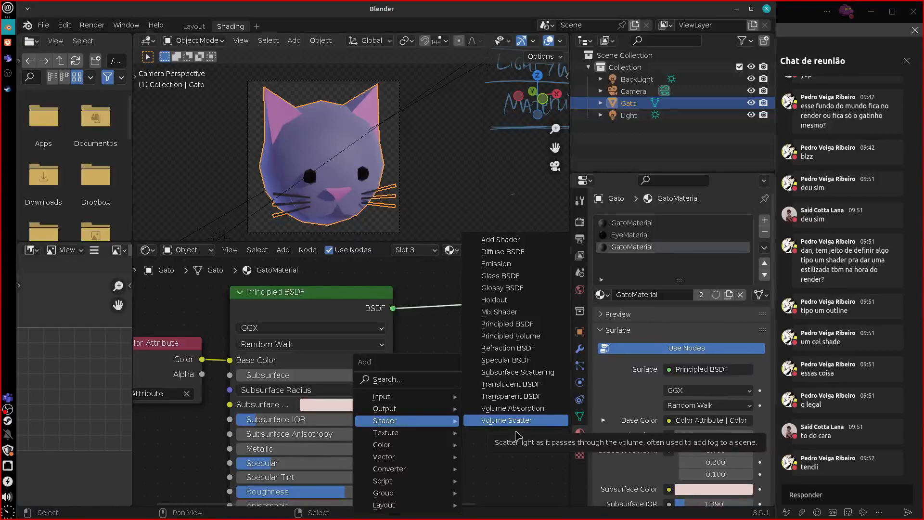
# Move the Color Attribute node farther away from the Principled BSDF node.
pyautogui.moveTo(327, 419); pyautogui.dragTo(489, 380, button='middle')
pyautogui.moveTo(311, 310); pyautogui.dragTo(269, 334)
pyautogui.moveTo(405, 482); pyautogui.dragTo(394, 385, button='middle')
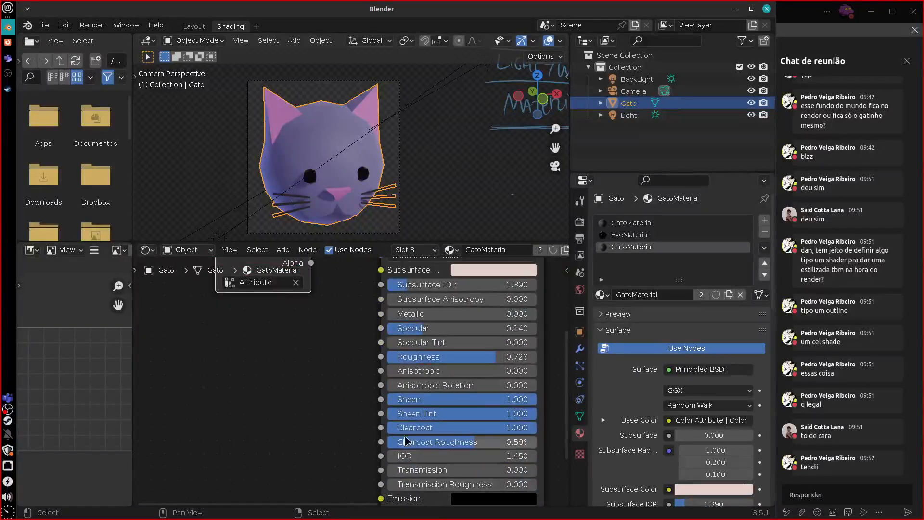
pyautogui.scroll(-5, 302, 418)
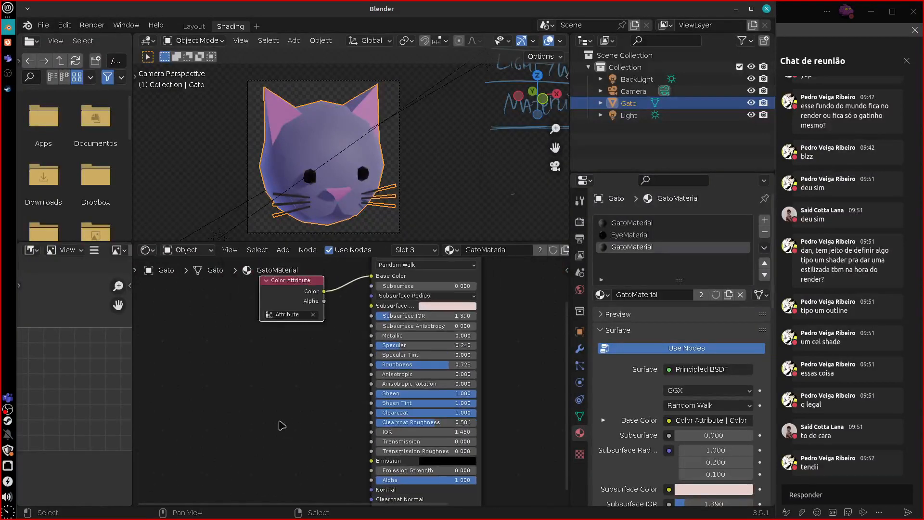
pyautogui.moveTo(333, 355); pyautogui.dragTo(308, 382, button='middle')
pyautogui.moveTo(270, 313); pyautogui.dragTo(245, 326)
pyautogui.moveTo(499, 418); pyautogui.dragTo(522, 385, button='middle')
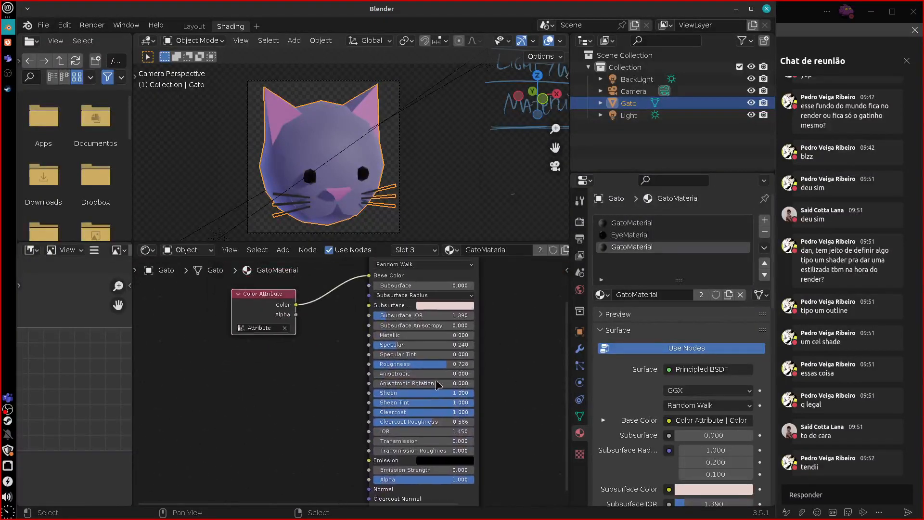
# Connect the Color Attribute's Color to the Principled BSDF's Emission and set Emission Strength to 1.
pyautogui.moveTo(297, 306); pyautogui.dragTo(370, 357)
pyautogui.moveTo(546, 336); pyautogui.dragTo(449, 331, button='middle')
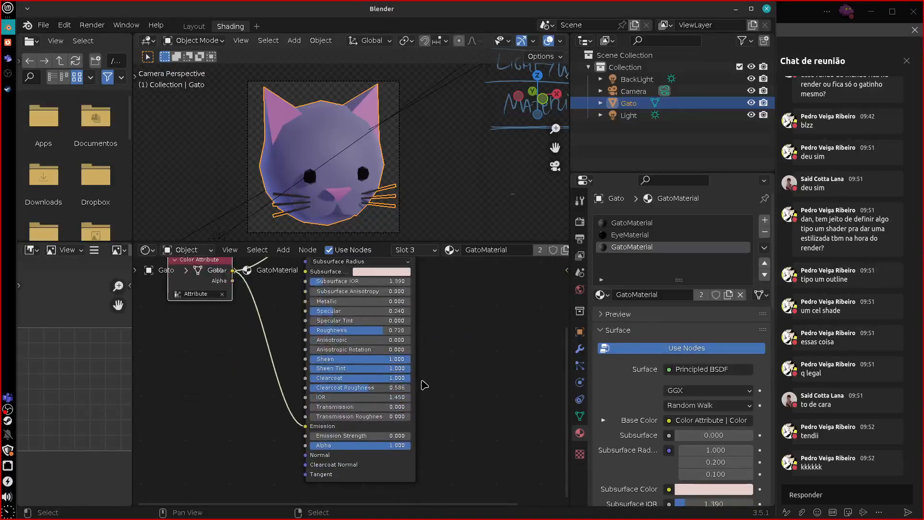
pyautogui.click(392, 436)
pyautogui.write('1')
pyautogui.press('Return')
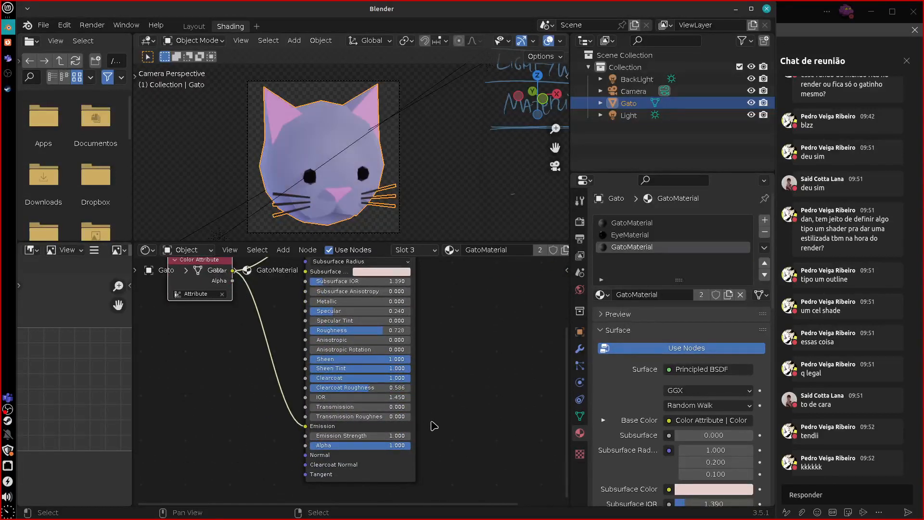
# Duplicate the Principled BSDF node, place the copy beside and below the original, and move the Material Output farther away.
pyautogui.moveTo(431, 426); pyautogui.dragTo(329, 467, button='middle')
pyautogui.moveTo(433, 295); pyautogui.dragTo(459, 289)
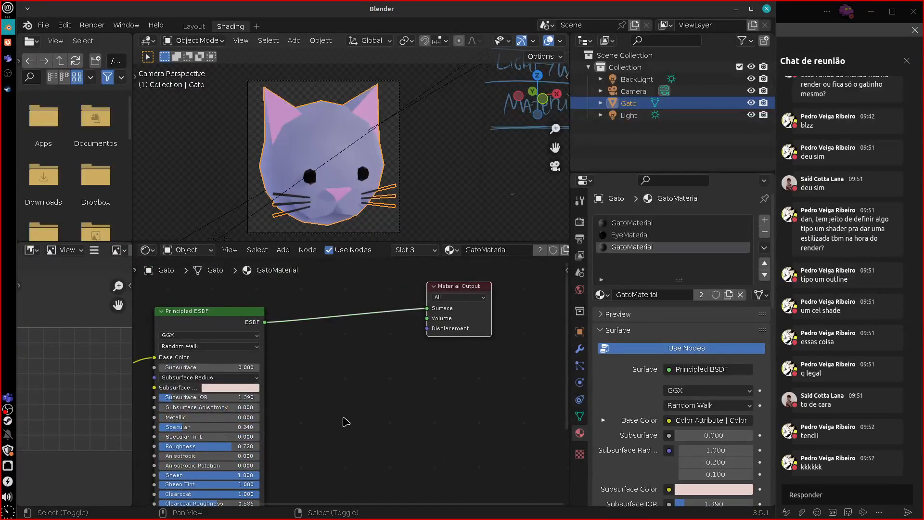
pyautogui.hotkey('shift', 'a')
pyautogui.moveTo(341, 398)
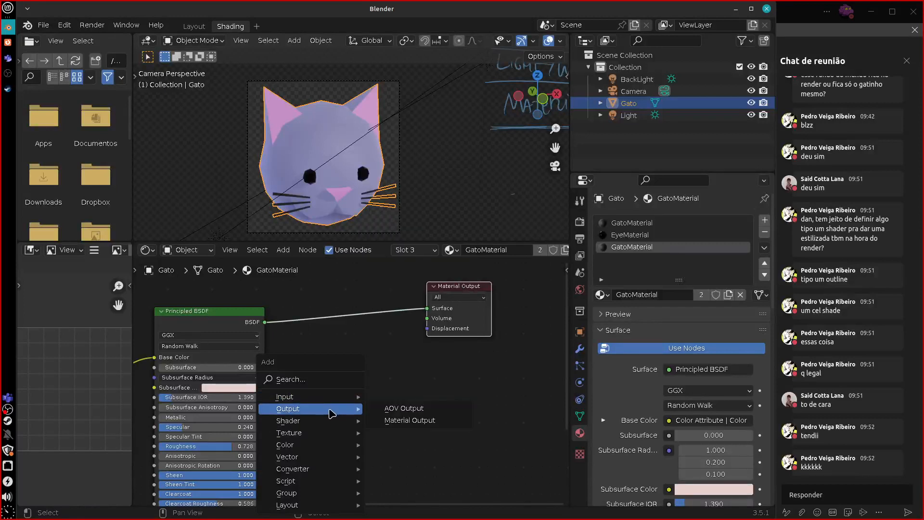
pyautogui.click(212, 316)
pyautogui.hotkey('shift', 'd')
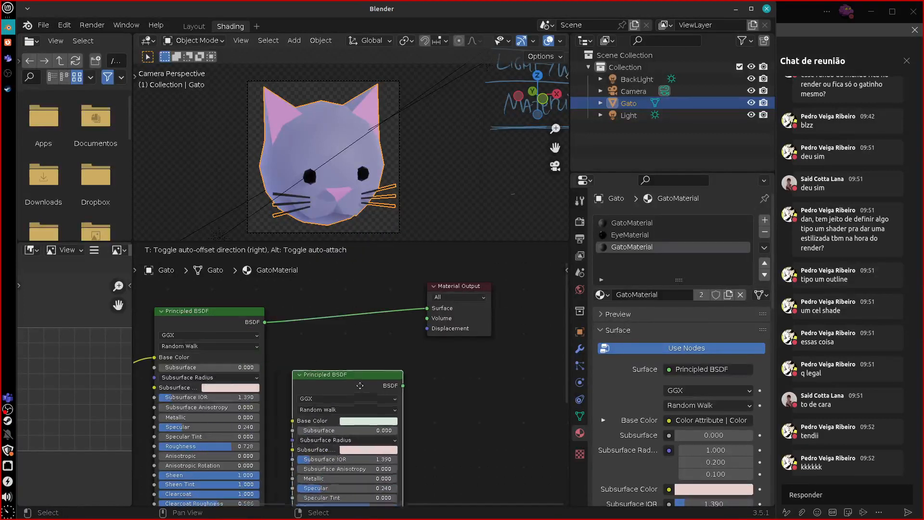
pyautogui.click(346, 372)
pyautogui.moveTo(454, 287); pyautogui.dragTo(525, 289)
pyautogui.moveTo(471, 382); pyautogui.dragTo(411, 352, button='middle')
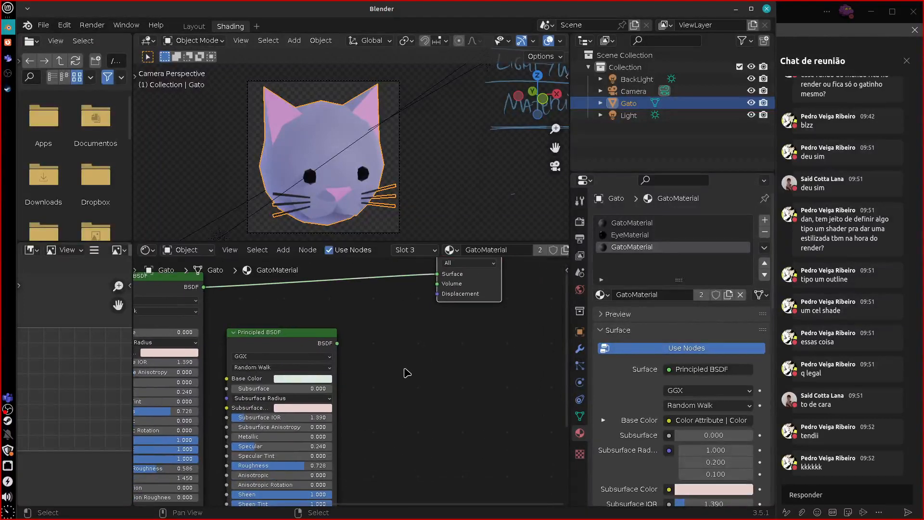
# Set the duplicated Principled BSDF's Base Color to white and shift the node slightly lower.
pyautogui.hotkey('shift', 'a')
pyautogui.click(295, 379)
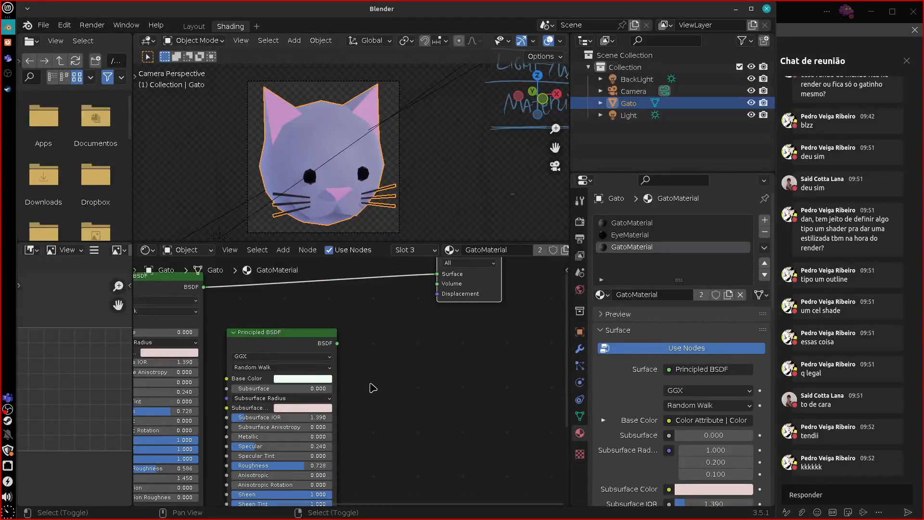
pyautogui.moveTo(410, 398); pyautogui.dragTo(508, 406, button='middle')
pyautogui.moveTo(357, 340)
pyautogui.mouseDown()
pyautogui.moveTo(399, 331)
pyautogui.moveTo(391, 354)
pyautogui.moveTo(357, 349)
pyautogui.mouseUp()
pyautogui.moveTo(475, 405); pyautogui.dragTo(357, 443, button='middle')
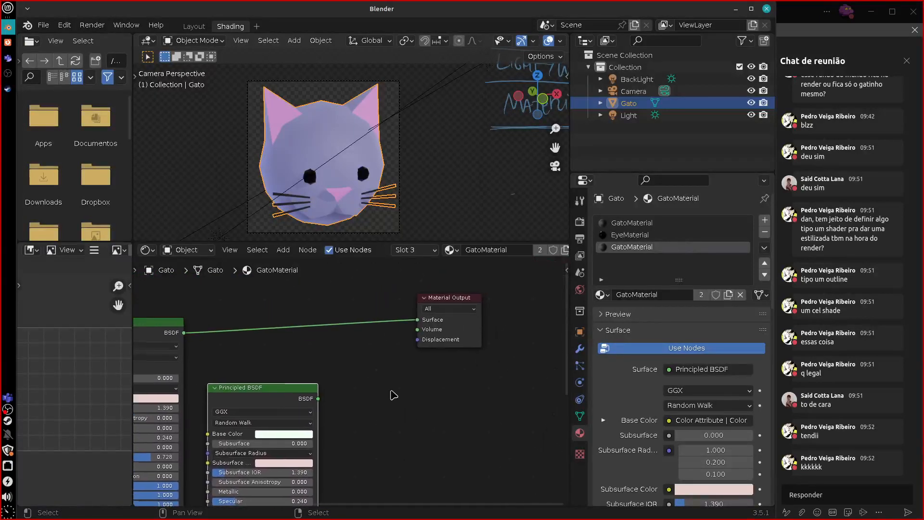
# Insert a Shader to RGB node between the original Principled BSDF and the Material Output, moving the output node to make room.
pyautogui.moveTo(460, 297); pyautogui.dragTo(536, 323)
pyautogui.moveTo(395, 406); pyautogui.dragTo(403, 372, button='middle')
pyautogui.hotkey('shift', 'a')
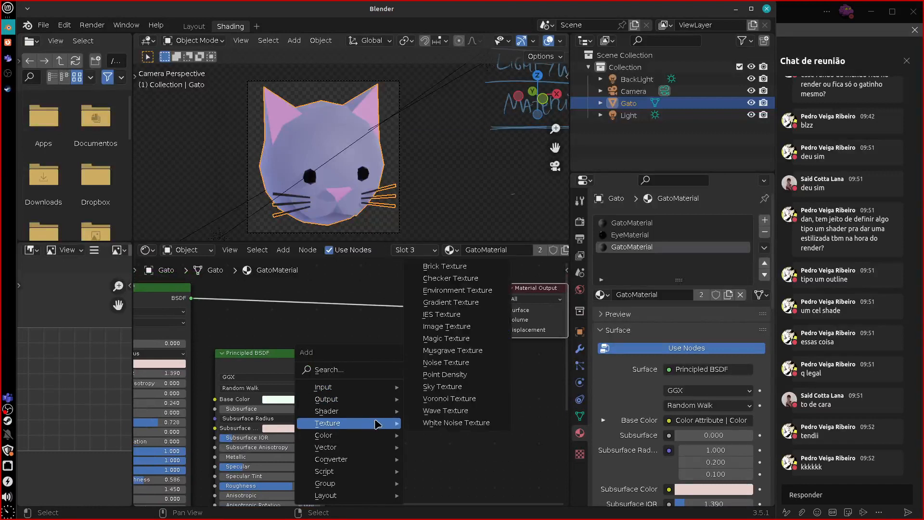
pyautogui.moveTo(372, 411)
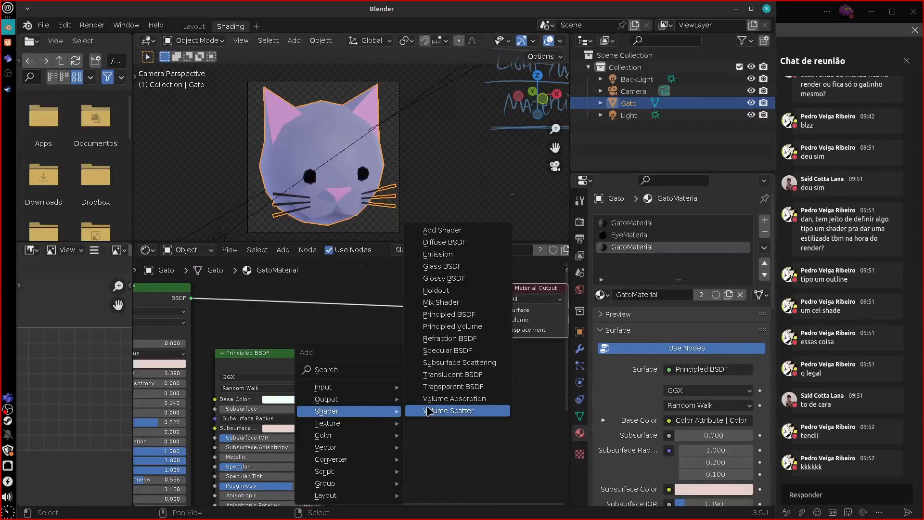
pyautogui.moveTo(364, 460)
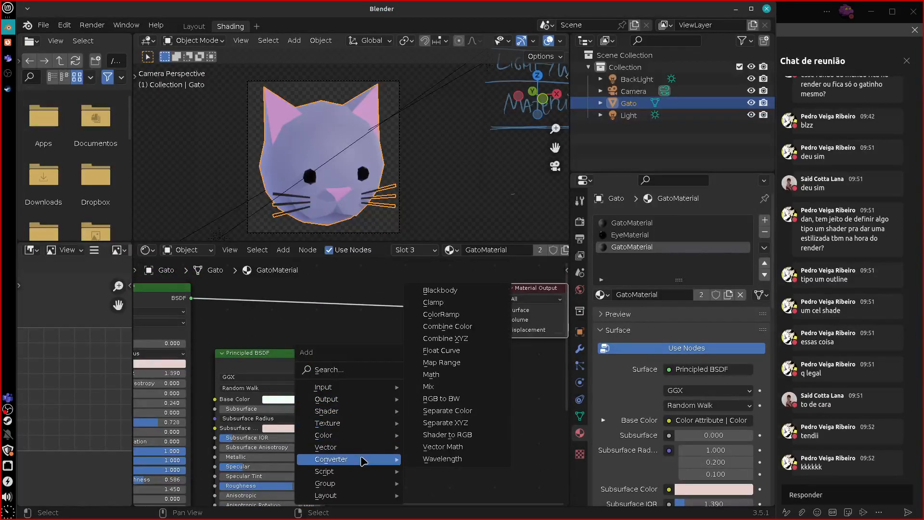
pyautogui.click(464, 435)
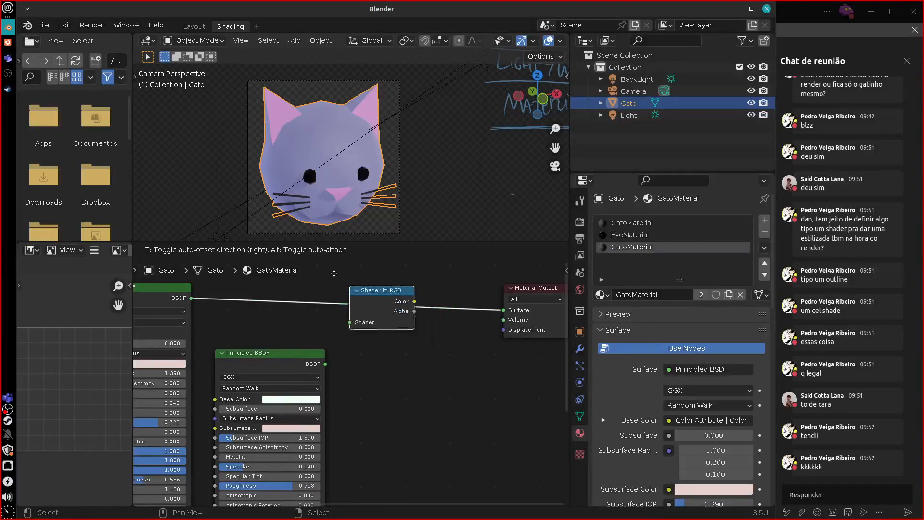
pyautogui.click(329, 332)
pyautogui.moveTo(363, 334); pyautogui.dragTo(350, 289, button='middle')
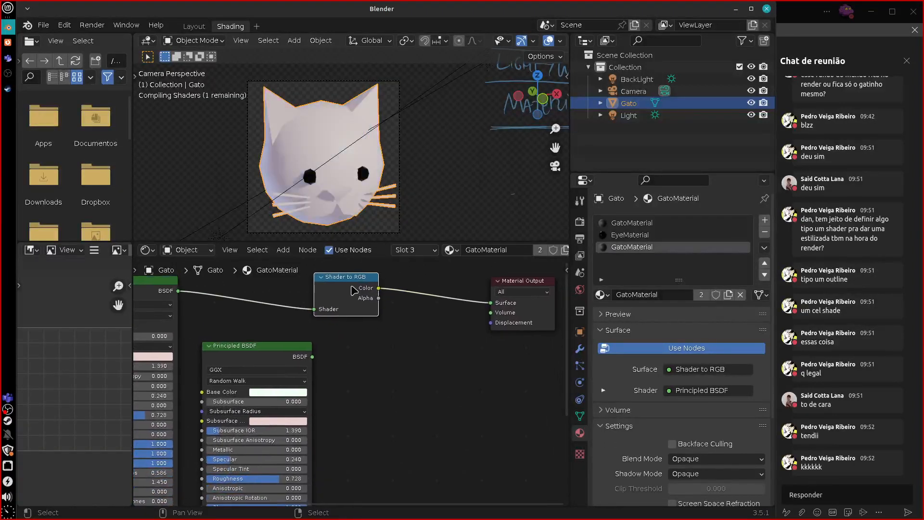
# Duplicate the Shader to RGB node and connect the duplicated Principled BSDF's output to its Shader input.
pyautogui.hotkey('shift', 'd')
pyautogui.click(381, 377)
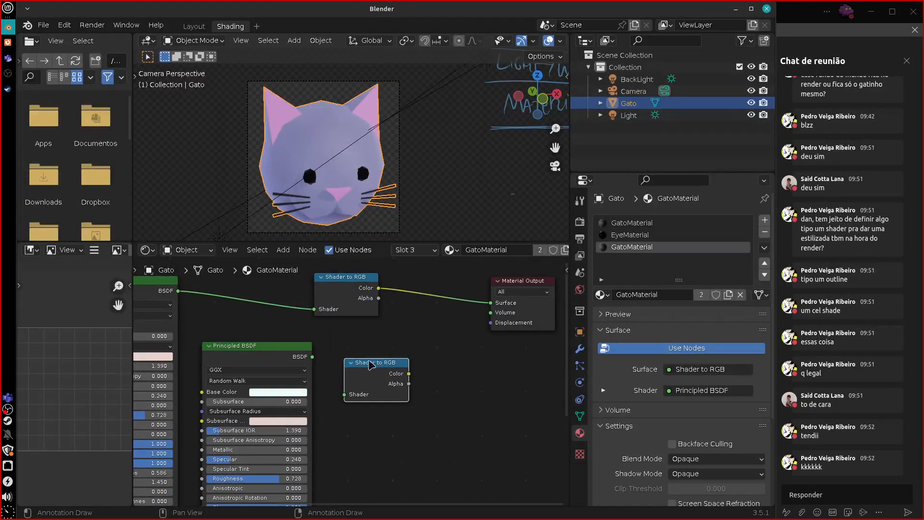
pyautogui.moveTo(313, 356); pyautogui.dragTo(345, 396)
pyautogui.moveTo(386, 363); pyautogui.dragTo(371, 355)
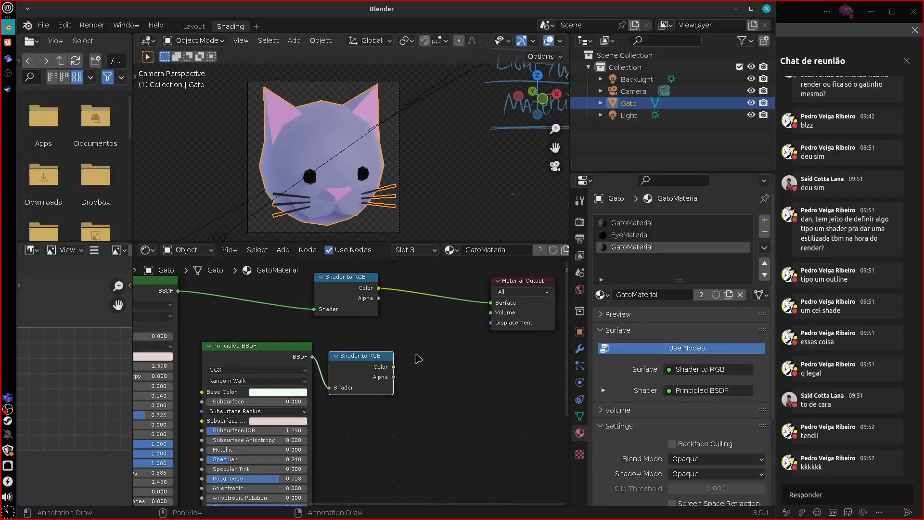
# Add a ColorRamp node and feed its Fac from the lower Shader to RGB node's Color, moving the Material Output aside.
pyautogui.moveTo(504, 292); pyautogui.dragTo(428, 309, button='middle')
pyautogui.moveTo(437, 300); pyautogui.dragTo(506, 299)
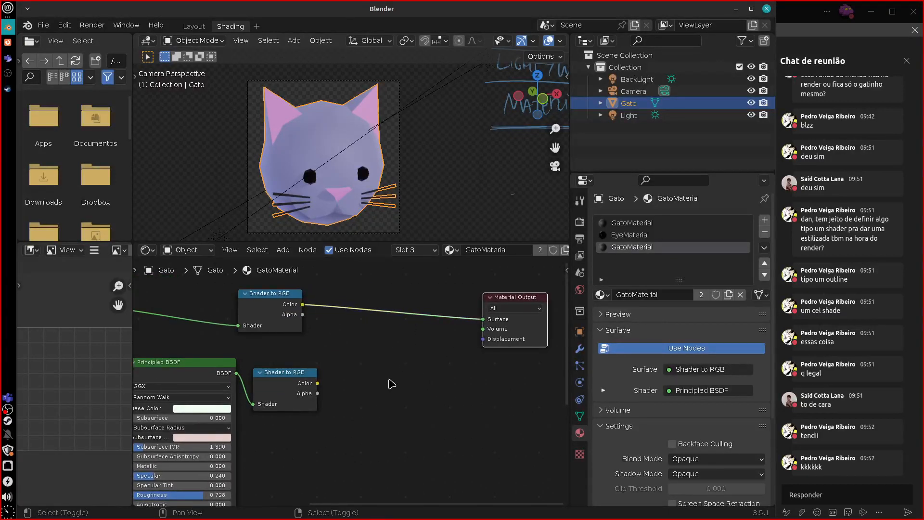
pyautogui.hotkey('shift', 'a')
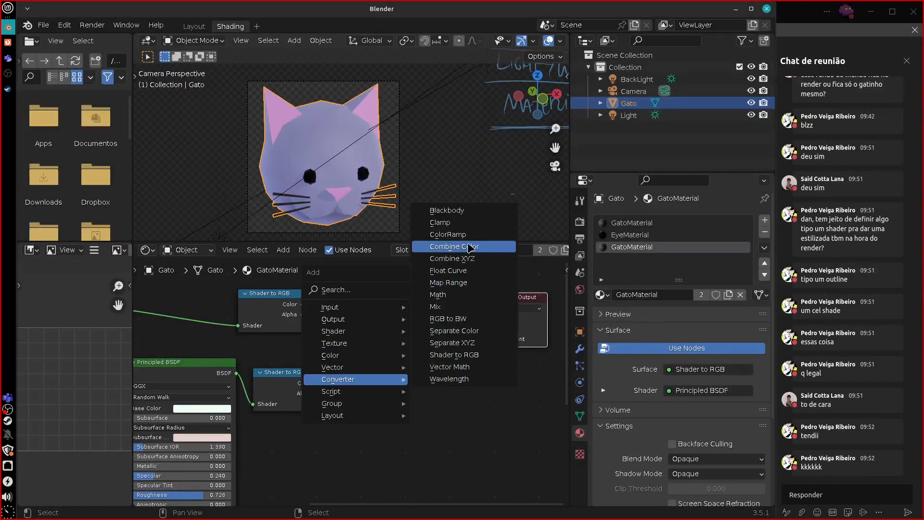
pyautogui.click(447, 234)
pyautogui.click(418, 365)
pyautogui.moveTo(317, 383); pyautogui.dragTo(365, 433)
# Bring the ColorRamp stops together with white at 0.495, and connect the ramp's Color to the Material Output's Surface.
pyautogui.moveTo(374, 402); pyautogui.dragTo(421, 408)
pyautogui.moveTo(407, 354); pyautogui.dragTo(368, 360)
pyautogui.moveTo(282, 371); pyautogui.dragTo(277, 375)
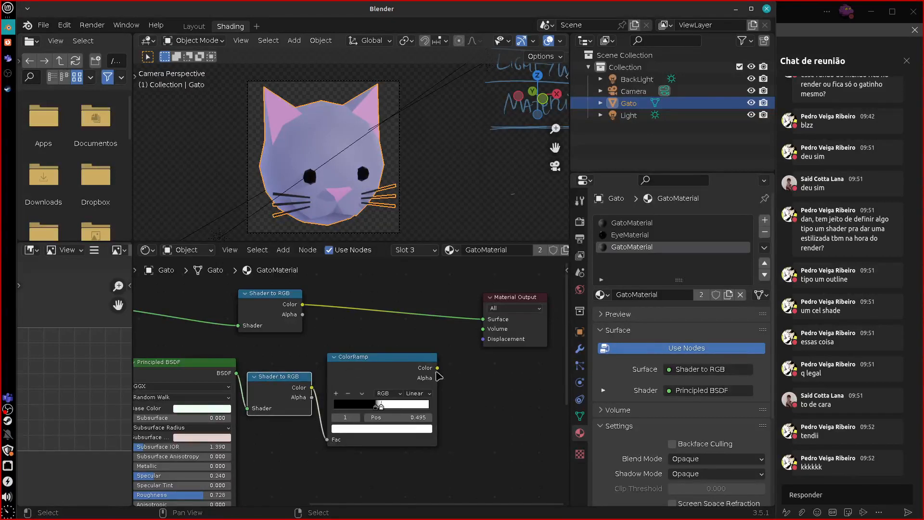
pyautogui.moveTo(437, 368); pyautogui.dragTo(483, 319)
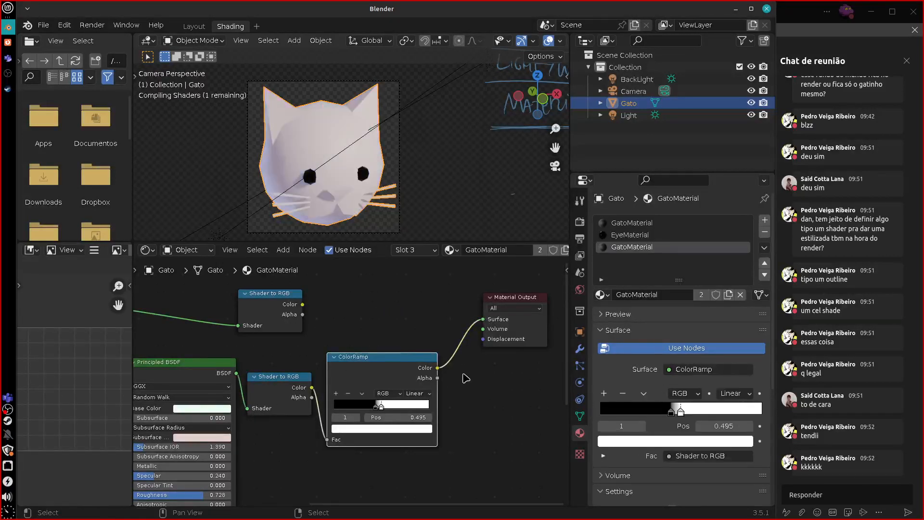
# Set the ColorRamp interpolation to Constant, with the black stop at the ramp's start and the white stop at 0.618.
pyautogui.moveTo(375, 406)
pyautogui.mouseDown()
pyautogui.moveTo(402, 407)
pyautogui.moveTo(389, 407)
pyautogui.mouseUp()
pyautogui.click(416, 393)
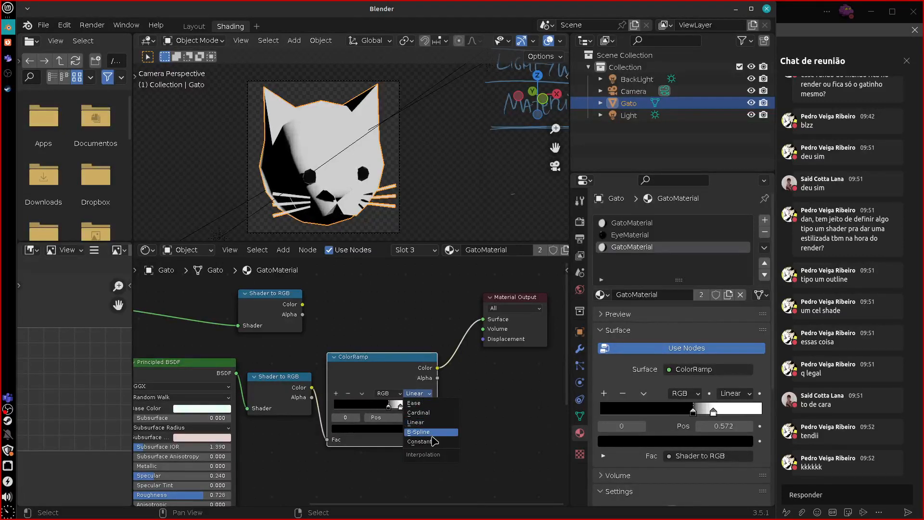
pyautogui.click(419, 440)
pyautogui.moveTo(402, 409)
pyautogui.mouseDown()
pyautogui.moveTo(336, 409)
pyautogui.moveTo(395, 412)
pyautogui.mouseUp()
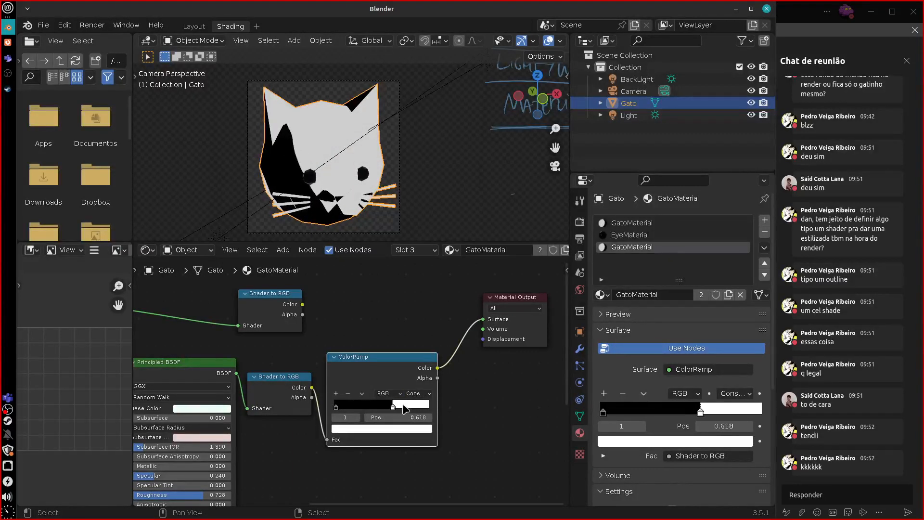
# Insert a Mix Color node between the ColorRamp and the Material Output, shifting the output node to make room.
pyautogui.click(515, 298)
pyautogui.moveTo(516, 301); pyautogui.dragTo(538, 299)
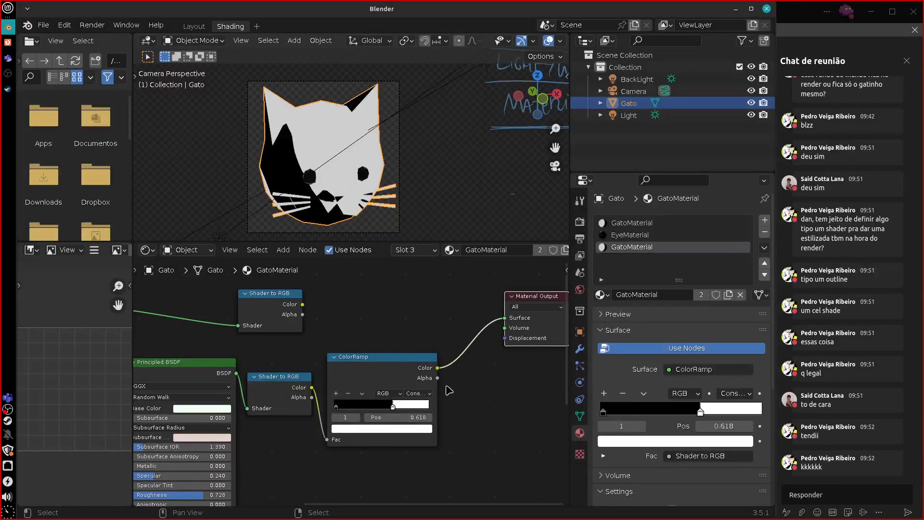
pyautogui.hotkey('shift', 'a')
pyautogui.moveTo(439, 349)
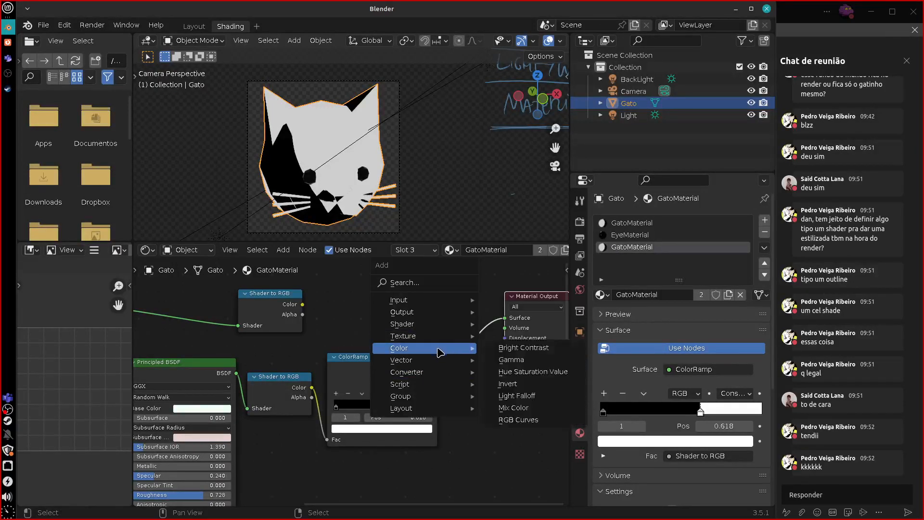
pyautogui.click(539, 414)
pyautogui.click(500, 366)
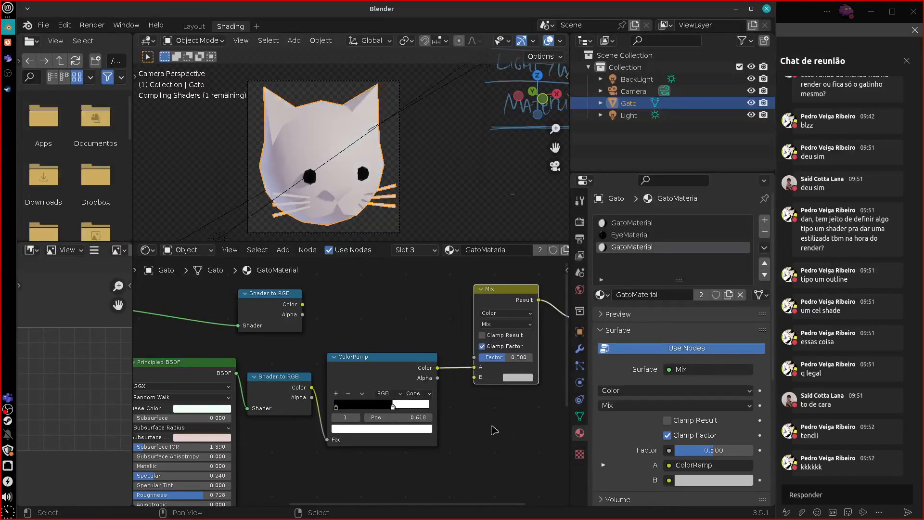
# Connect the ColorRamp to the Mix node's B input and the upper Shader to RGB Color to A, and lower the ColorRamp node.
pyautogui.moveTo(474, 367); pyautogui.dragTo(473, 377)
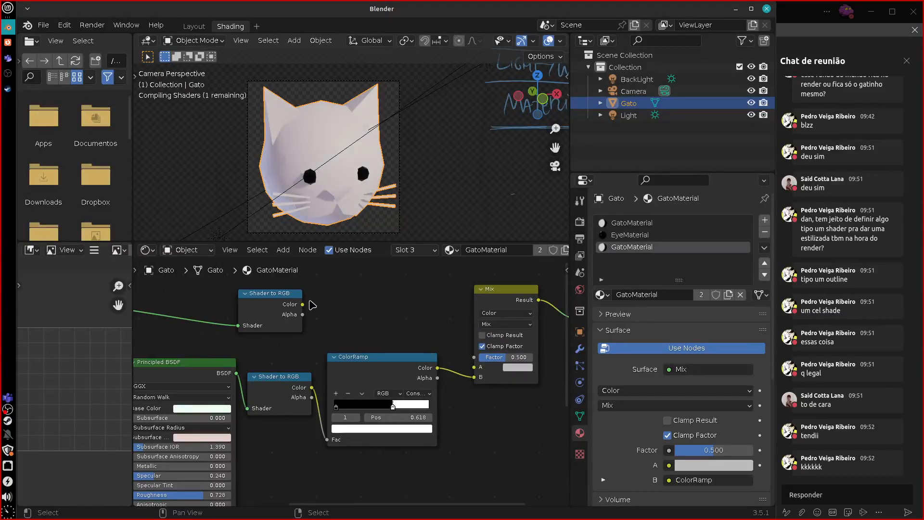
pyautogui.moveTo(302, 304); pyautogui.dragTo(474, 366)
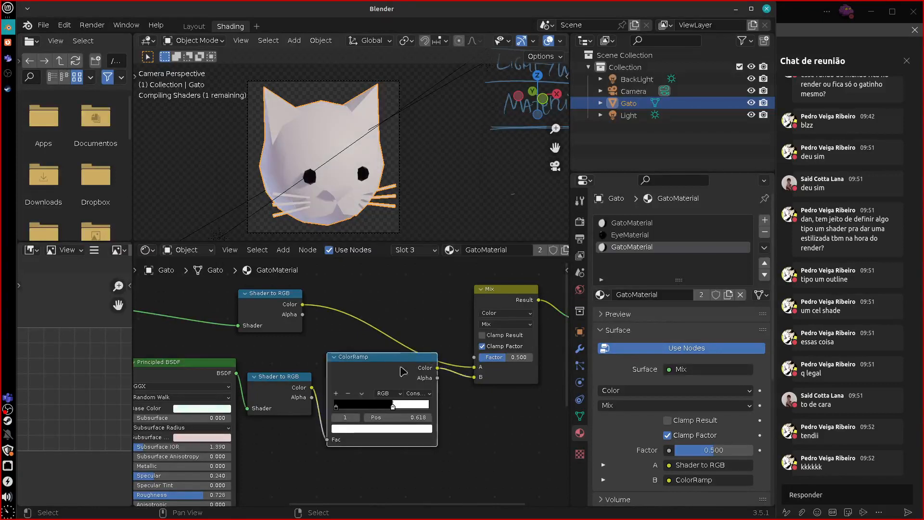
pyautogui.moveTo(403, 371); pyautogui.dragTo(413, 390)
pyautogui.keyDown('ctrl'); pyautogui.hscroll(4, 486, 423); pyautogui.keyUp('ctrl')
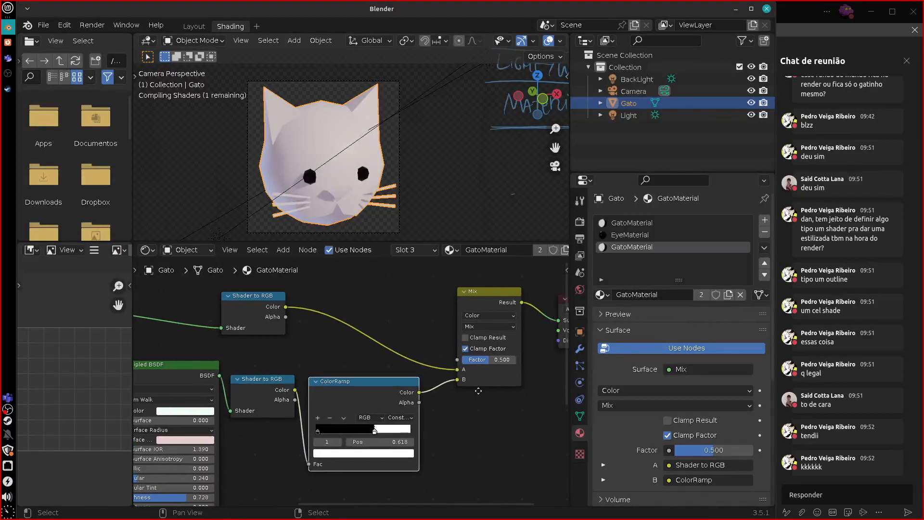
pyautogui.moveTo(470, 371); pyautogui.dragTo(452, 373, button='middle')
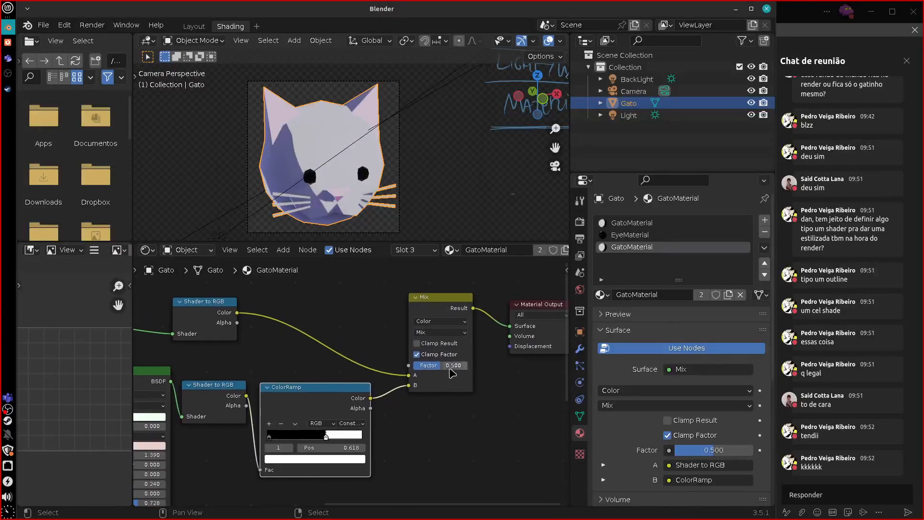
# Set the Mix node's blending mode to Multiply and its factor to 0.726.
pyautogui.click(450, 331)
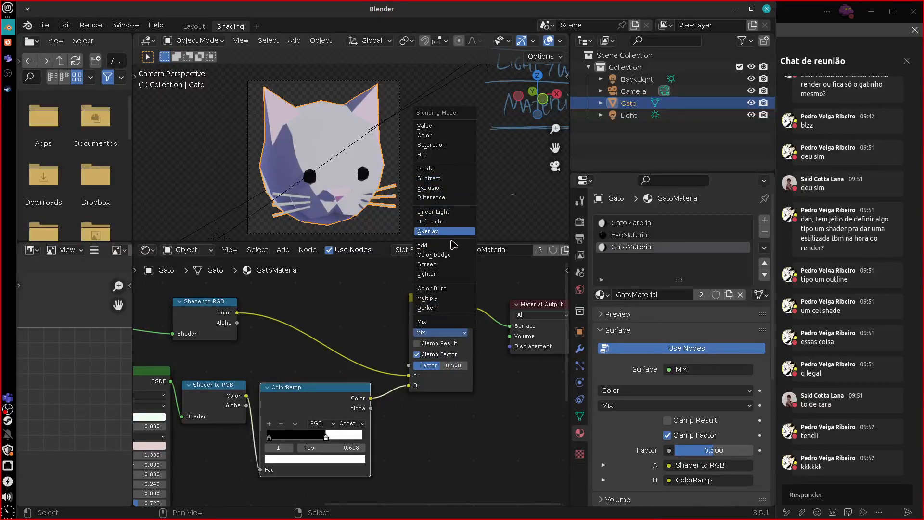
pyautogui.click(449, 299)
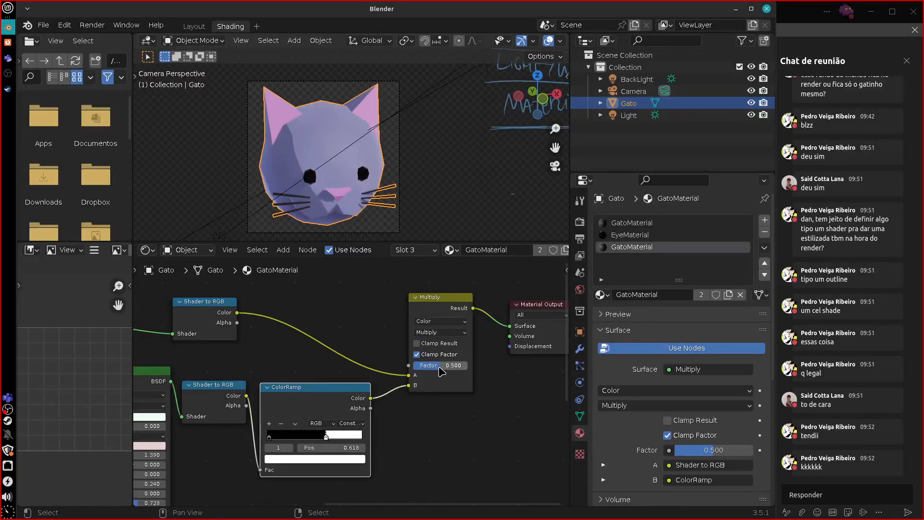
pyautogui.moveTo(441, 371); pyautogui.dragTo(452, 369)
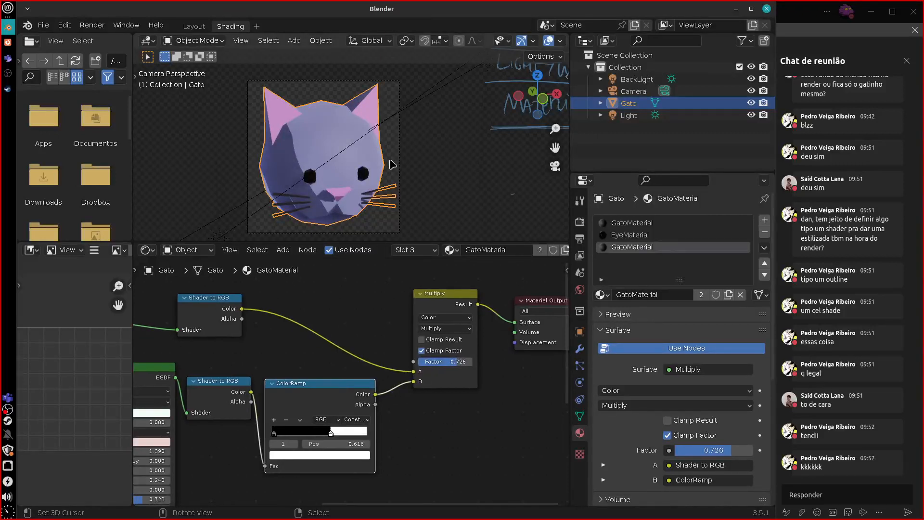
# Move the ColorRamp's white stop to 0.638 and recolour its black stop to a medium blue.
pyautogui.scroll(2, 351, 152)
pyautogui.moveTo(429, 425); pyautogui.dragTo(473, 361, button='middle')
pyautogui.moveTo(371, 373); pyautogui.dragTo(373, 376)
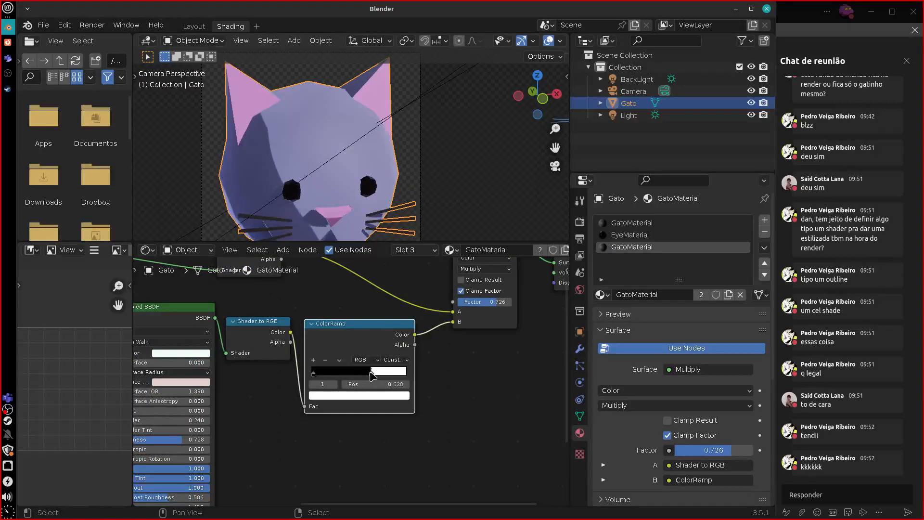
pyautogui.click(314, 374)
pyautogui.click(351, 395)
pyautogui.moveTo(388, 318)
pyautogui.mouseDown()
pyautogui.moveTo(388, 326)
pyautogui.moveTo(385, 314)
pyautogui.moveTo(334, 331)
pyautogui.moveTo(385, 300)
pyautogui.moveTo(372, 308)
pyautogui.moveTo(386, 288)
pyautogui.moveTo(373, 294)
pyautogui.mouseUp()
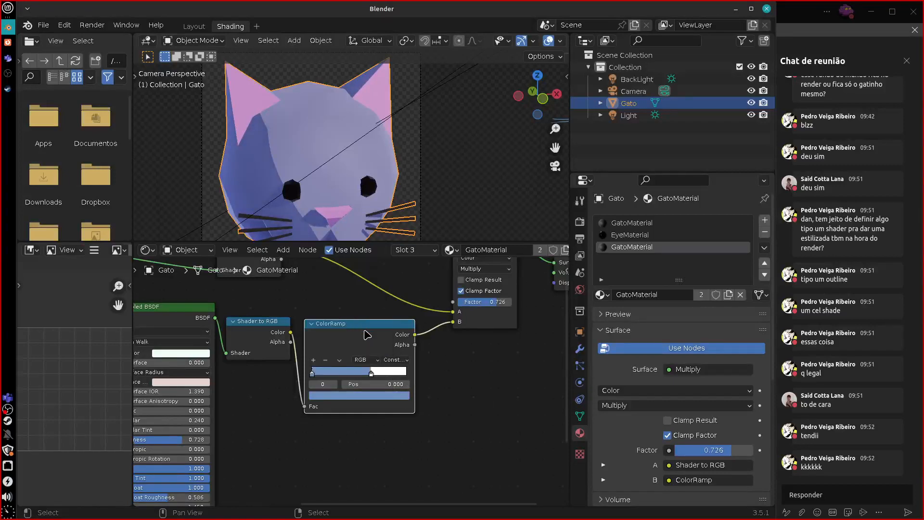
# Maximize the node editor and move the Material Output node close beside the Multiply node.
pyautogui.moveTo(475, 406); pyautogui.dragTo(470, 431, button='middle')
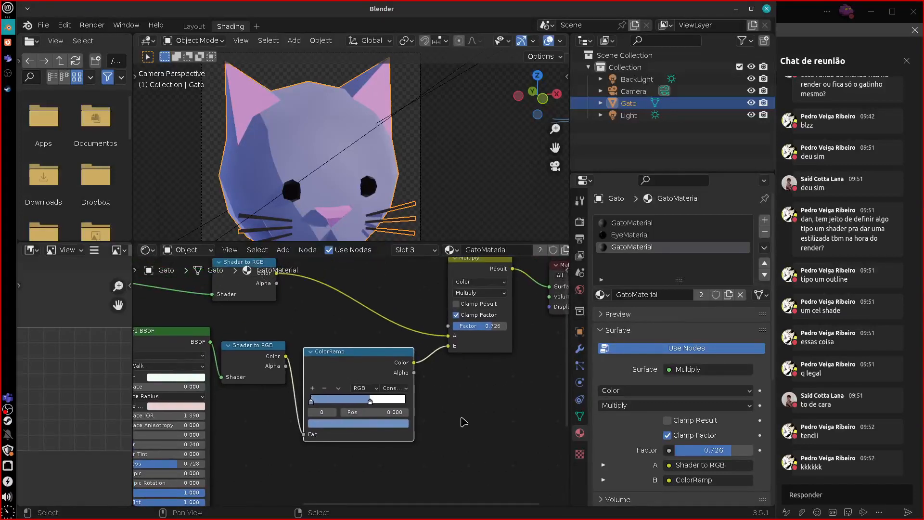
pyautogui.hotkey('ctrl', 'space')
pyautogui.scroll(-2, 534, 400)
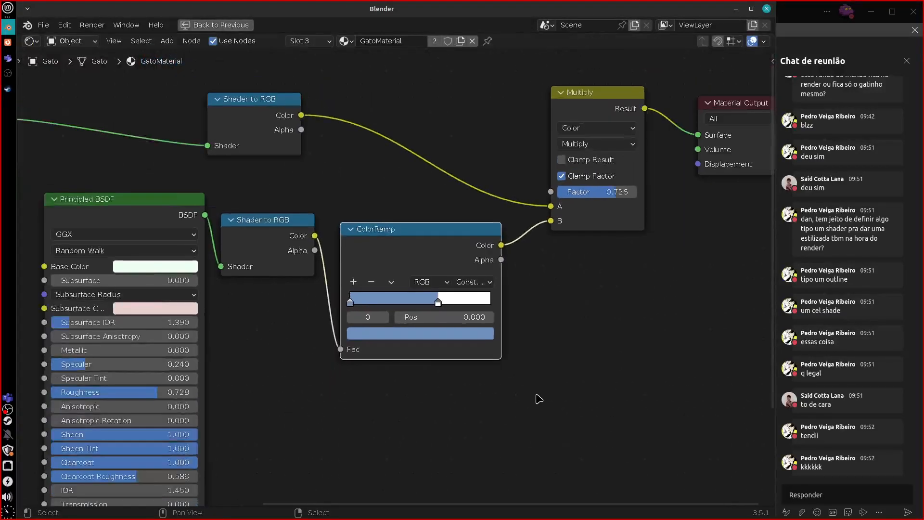
pyautogui.scroll(-1, 535, 396)
pyautogui.moveTo(536, 396); pyautogui.dragTo(559, 393, button='middle')
pyautogui.moveTo(680, 139); pyautogui.dragTo(642, 131)
pyautogui.moveTo(574, 299); pyautogui.dragTo(676, 242, button='middle')
pyautogui.scroll(-2, 590, 318)
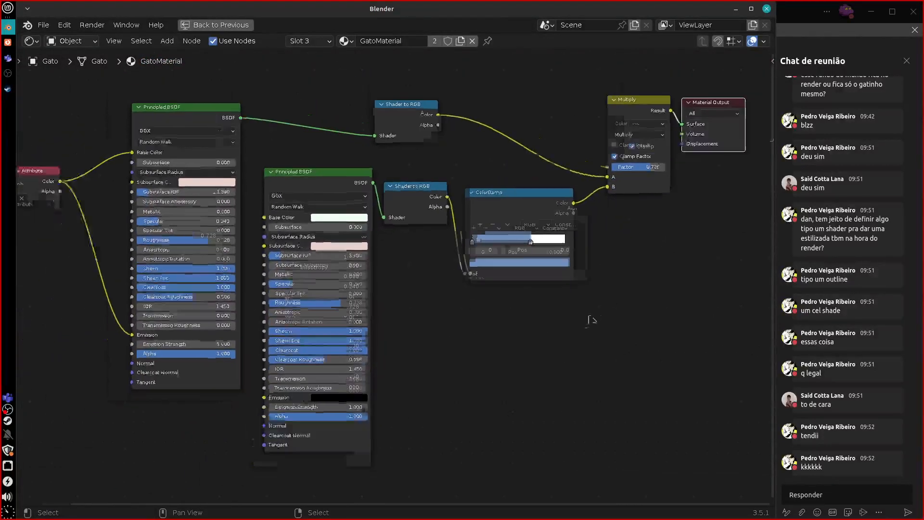
pyautogui.moveTo(538, 333)
pyautogui.mouseDown(button='middle')
pyautogui.moveTo(582, 365)
pyautogui.moveTo(546, 347)
pyautogui.mouseUp(button='middle')
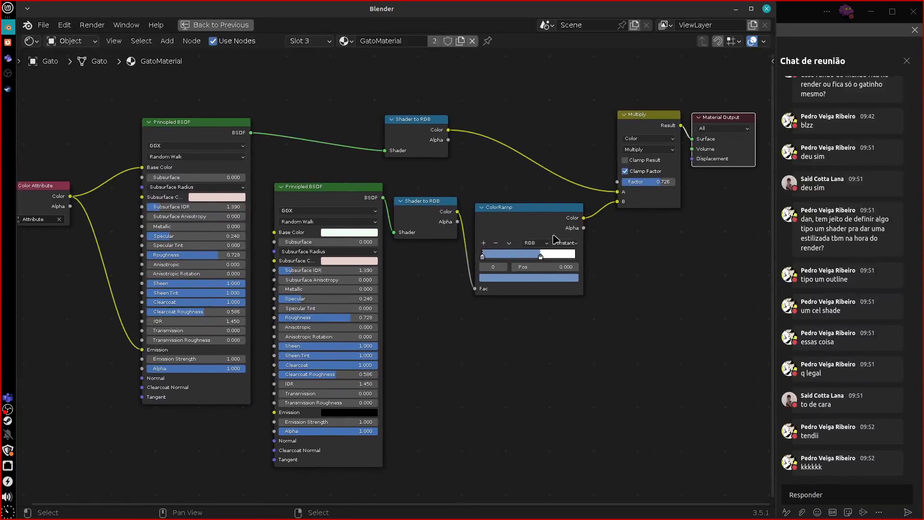
pyautogui.scroll(1, 605, 316)
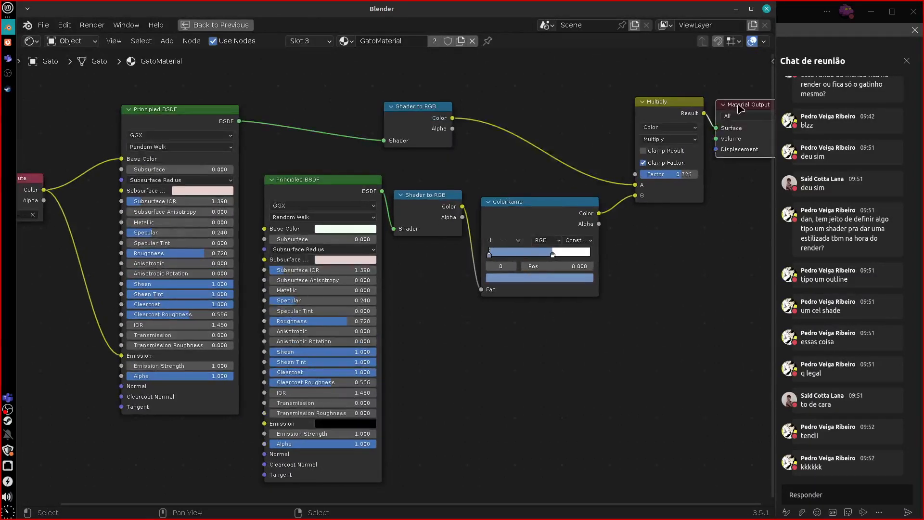
pyautogui.moveTo(738, 105); pyautogui.dragTo(735, 104)
# Move the ColorRamp and upper Shader to RGB nodes close to Multiply, and the lower Shader to RGB beside the ramp.
pyautogui.moveTo(556, 219); pyautogui.dragTo(583, 211)
pyautogui.moveTo(442, 128); pyautogui.dragTo(625, 155)
pyautogui.moveTo(422, 201); pyautogui.dragTo(463, 265)
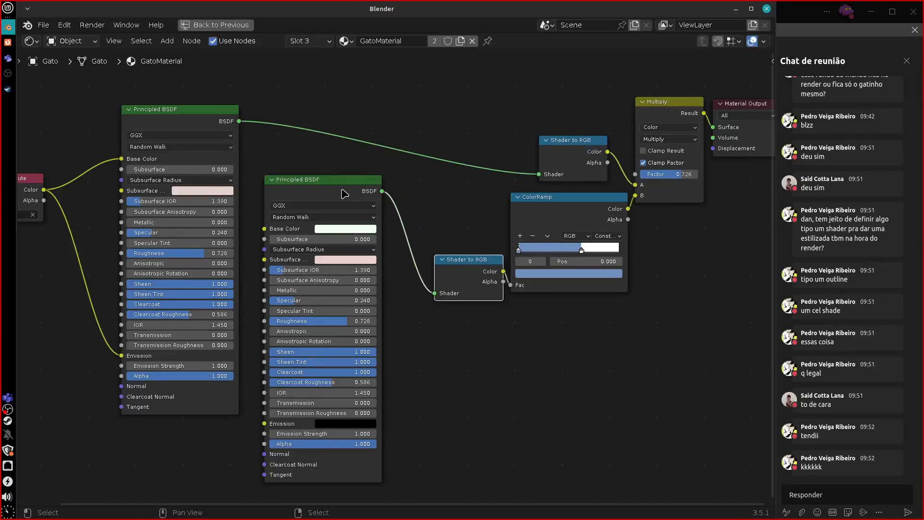
# Move both Principled BSDF nodes and the Color Attribute node closer to the rest of the tree, and restore the multi-editor layout.
pyautogui.moveTo(344, 193); pyautogui.dragTo(380, 195)
pyautogui.moveTo(214, 111); pyautogui.dragTo(261, 94)
pyautogui.moveTo(29, 178); pyautogui.dragTo(101, 173)
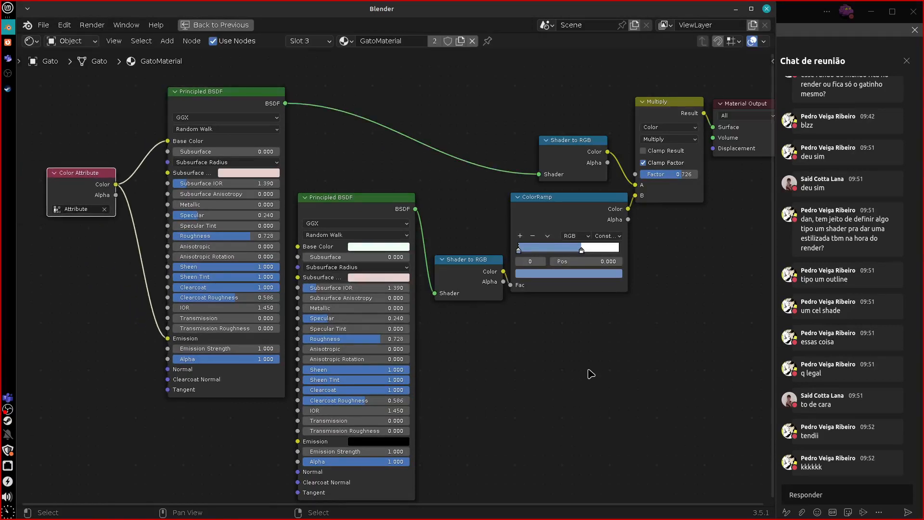
pyautogui.moveTo(591, 374)
pyautogui.mouseDown(button='middle')
pyautogui.moveTo(561, 365)
pyautogui.moveTo(574, 366)
pyautogui.mouseUp(button='middle')
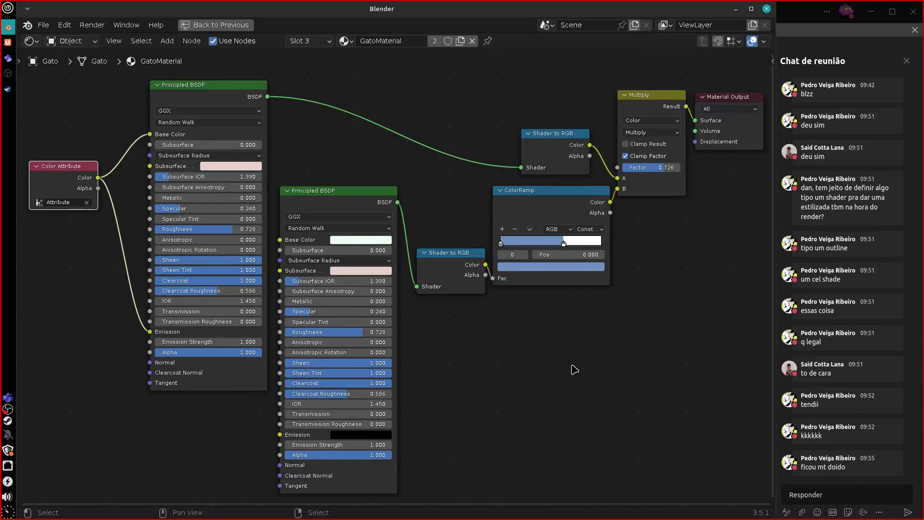
pyautogui.hotkey('ctrl', 'space')
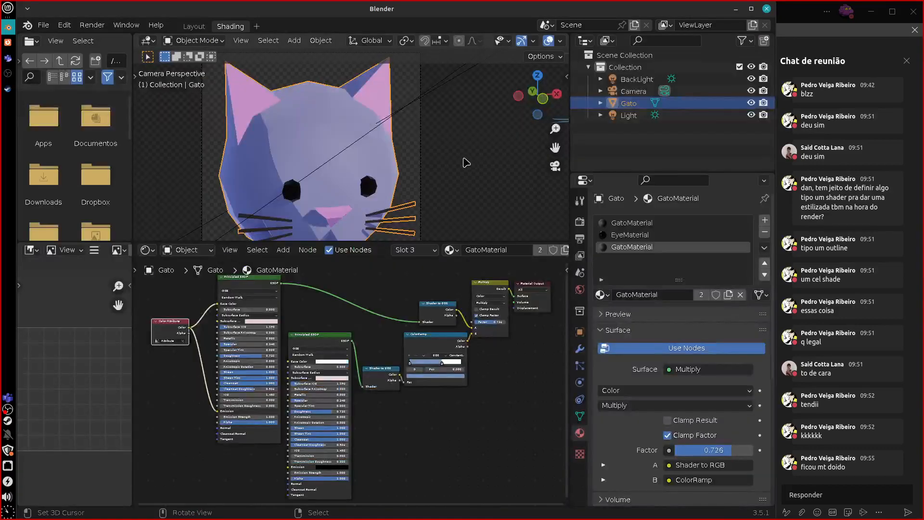
# Render the camera view and examine the cat's shading and outlines in the result.
pyautogui.scroll(-1, 469, 172)
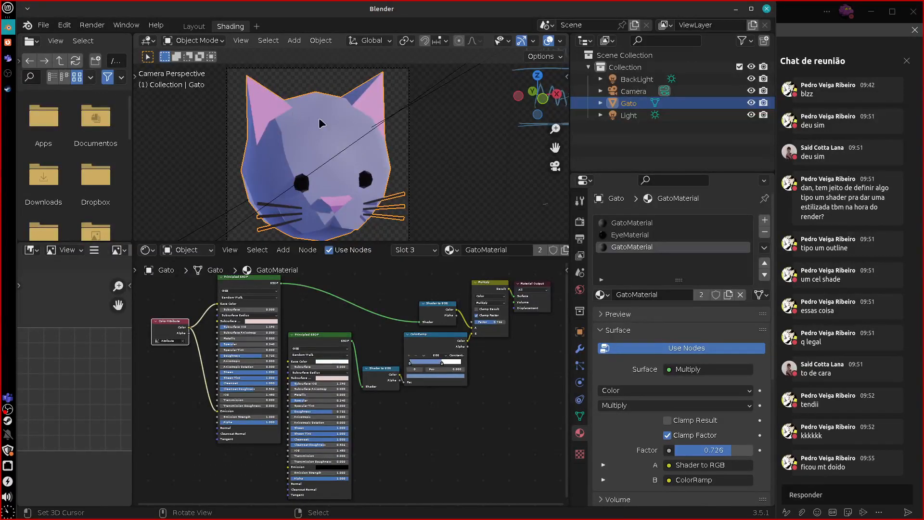
pyautogui.click(91, 24)
pyautogui.click(134, 38)
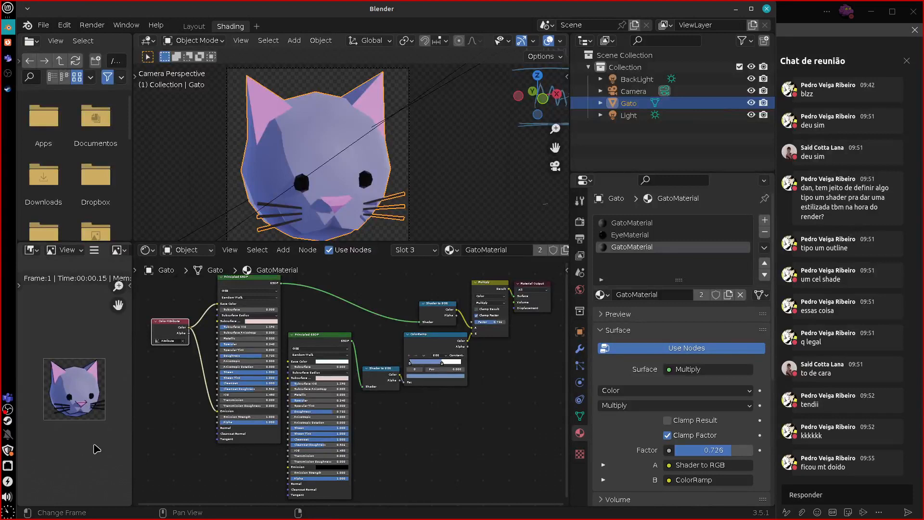
pyautogui.scroll(3, 96, 449)
pyautogui.moveTo(83, 459)
pyautogui.mouseDown(button='middle')
pyautogui.moveTo(67, 458)
pyautogui.moveTo(80, 455)
pyautogui.mouseUp(button='middle')
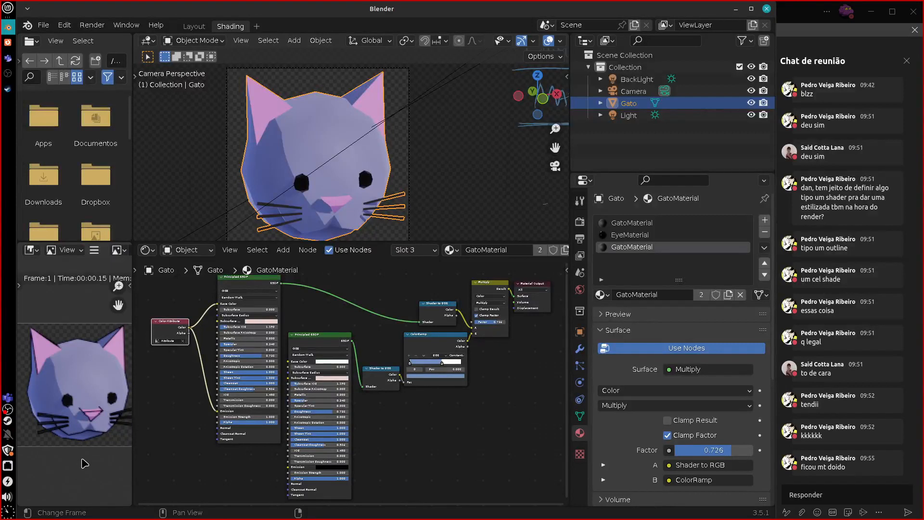
pyautogui.scroll(-3, 84, 463)
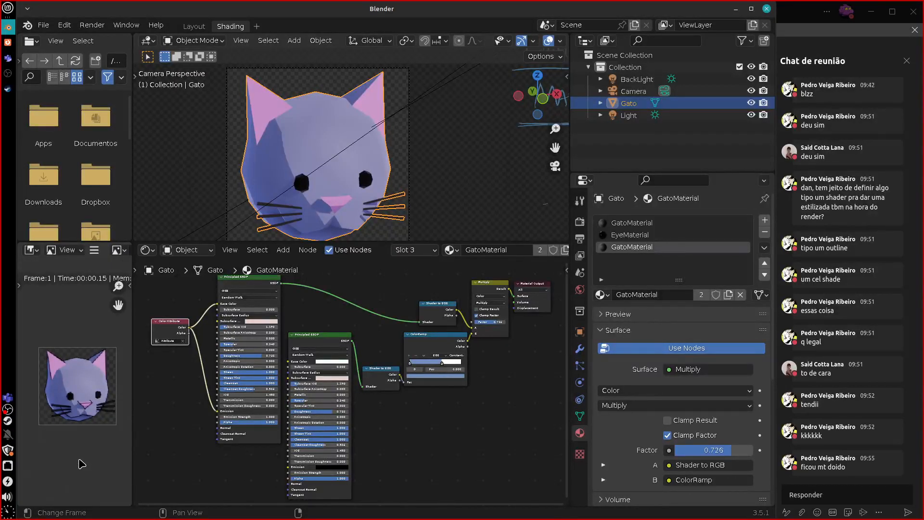
# Switch to the Layout workspace, close the existing render view, and render the image again.
pyautogui.click(194, 28)
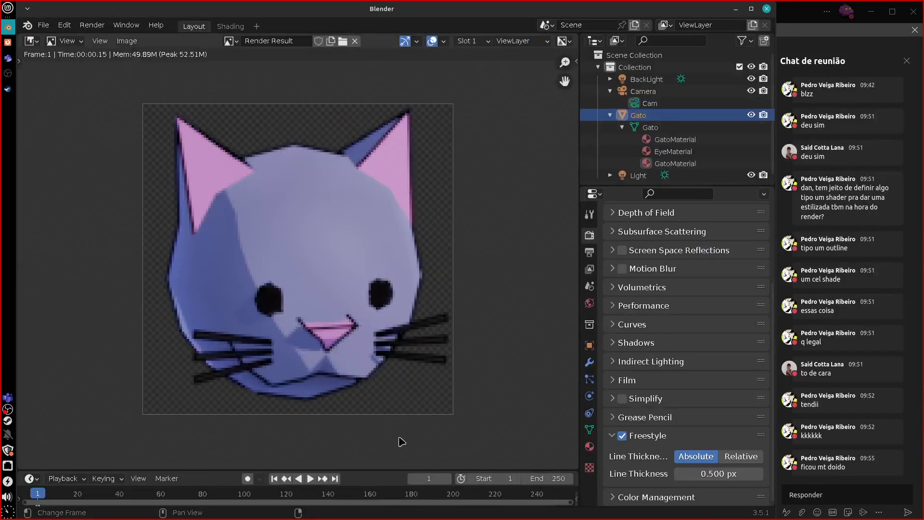
pyautogui.press('Escape')
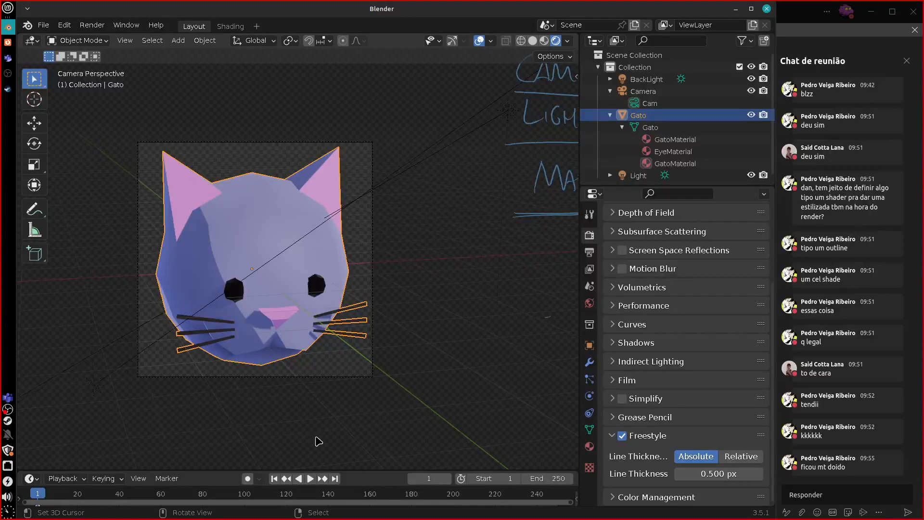
pyautogui.scroll(-2, 319, 442)
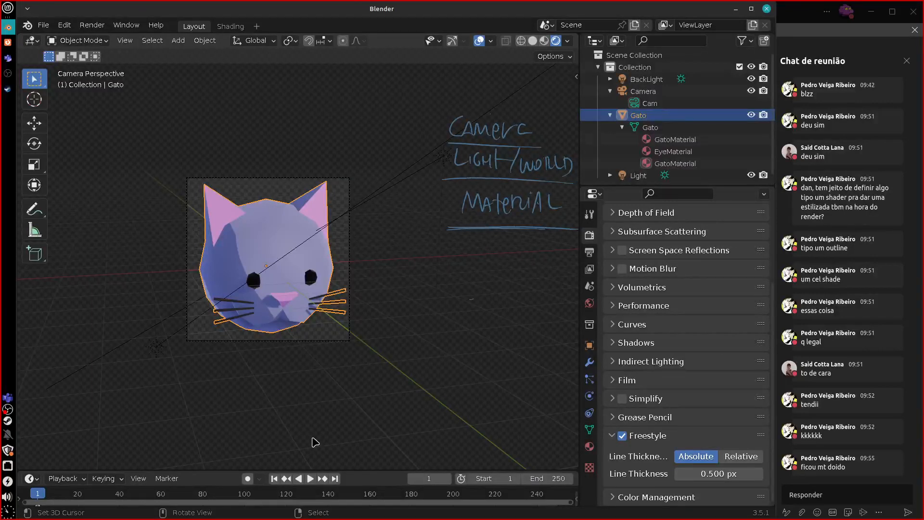
pyautogui.click(92, 25)
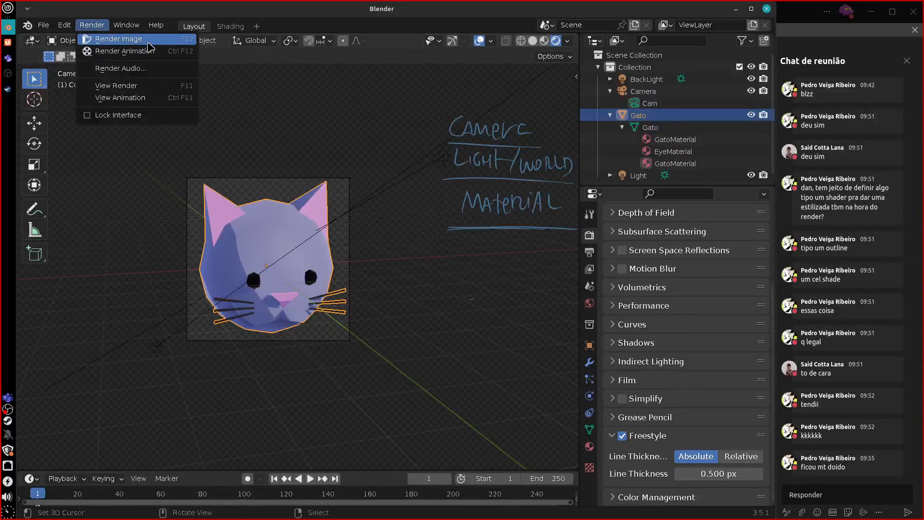
pyautogui.click(149, 41)
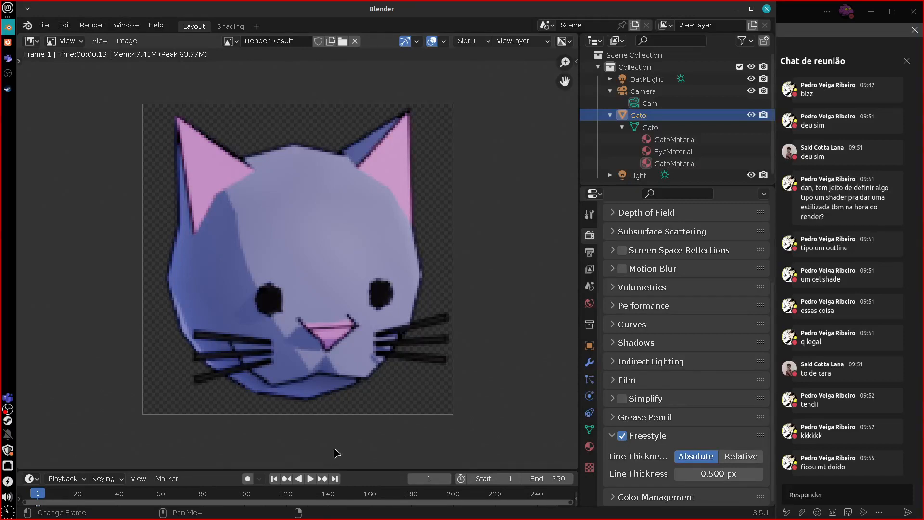
# Save the render as a PNG image named CAT_RENDER in the home folder.
pyautogui.click(135, 42)
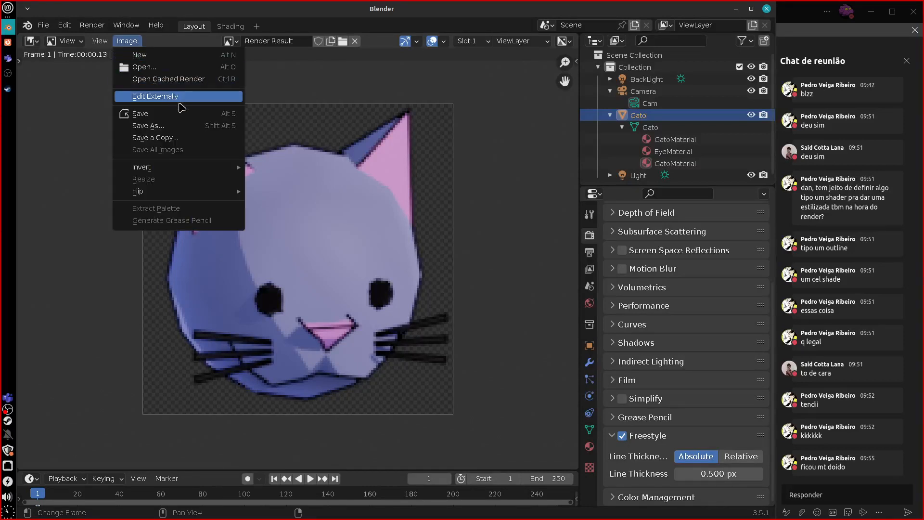
pyautogui.click(190, 127)
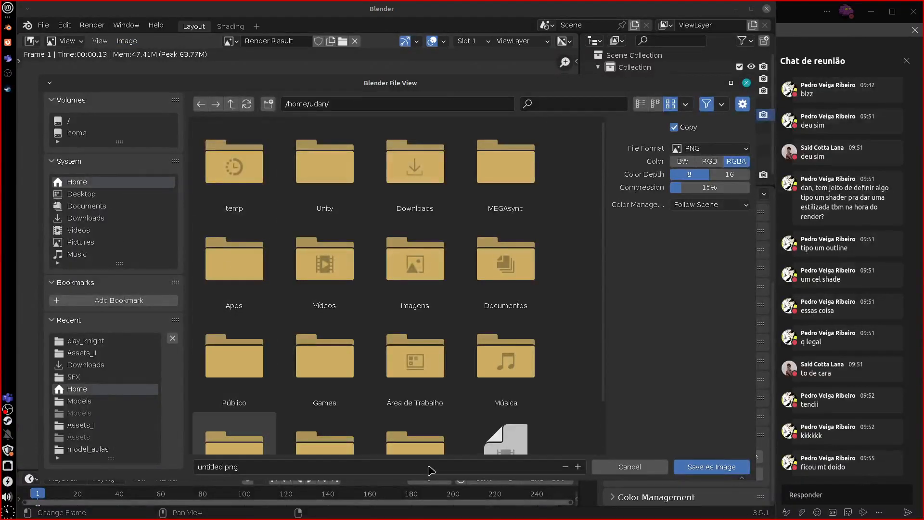
pyautogui.click(245, 465)
pyautogui.write('c')
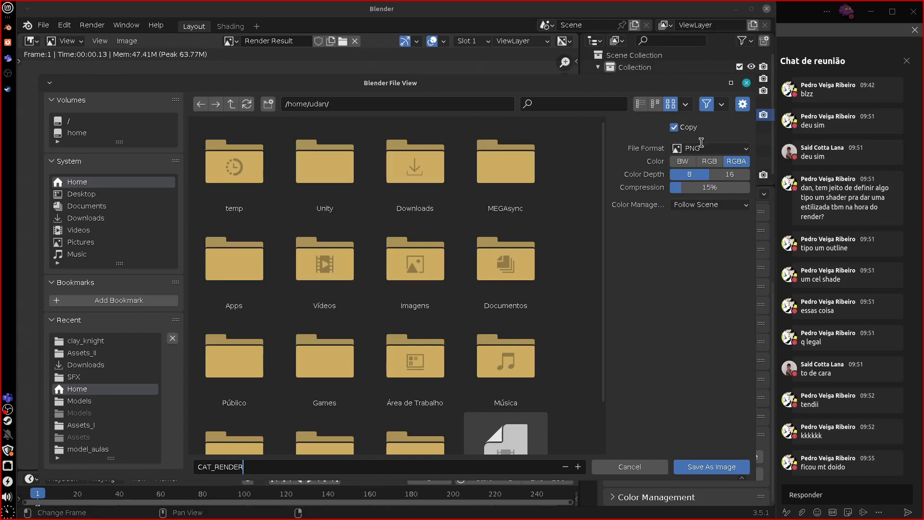
pyautogui.click(712, 467)
# Open CAT_RENDER.png from the home folder in the Thunar file manager to check it, and close the file manager and image viewer.
pyautogui.click(7, 7)
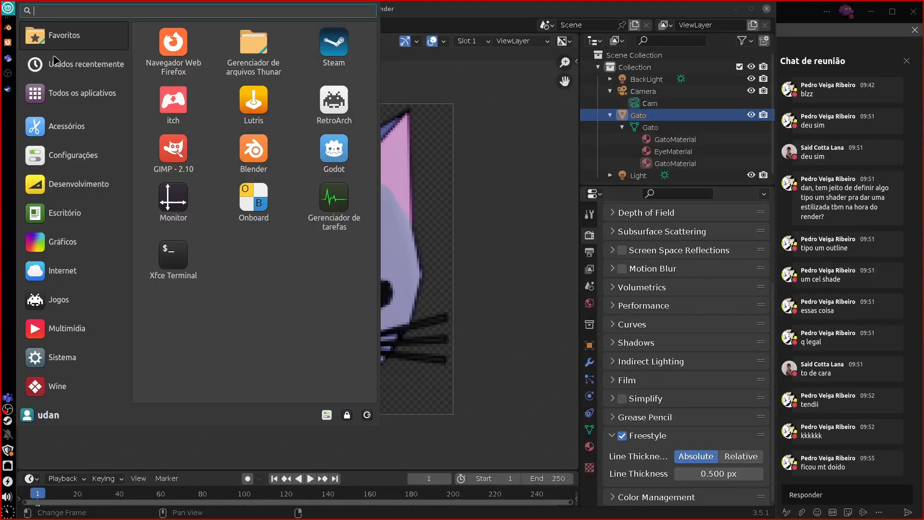
pyautogui.click(254, 50)
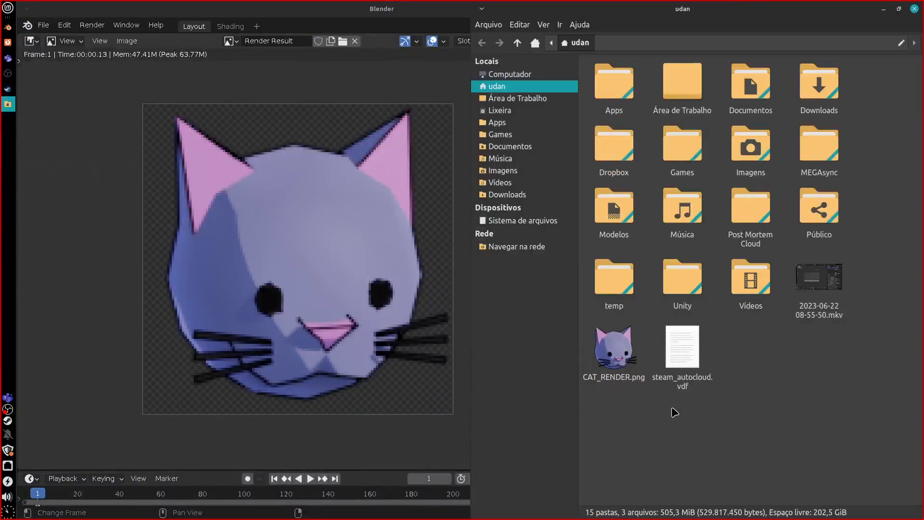
pyautogui.doubleClick(613, 348)
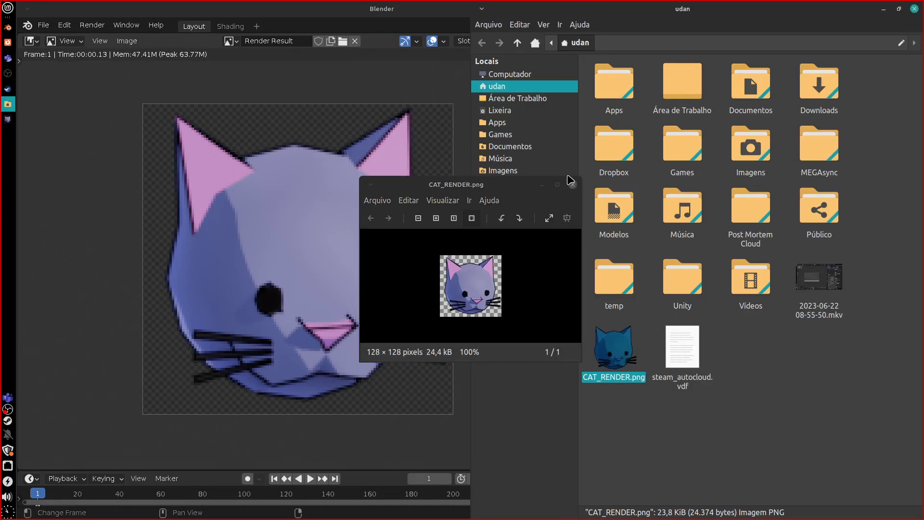
pyautogui.moveTo(729, 21); pyautogui.dragTo(240, 53)
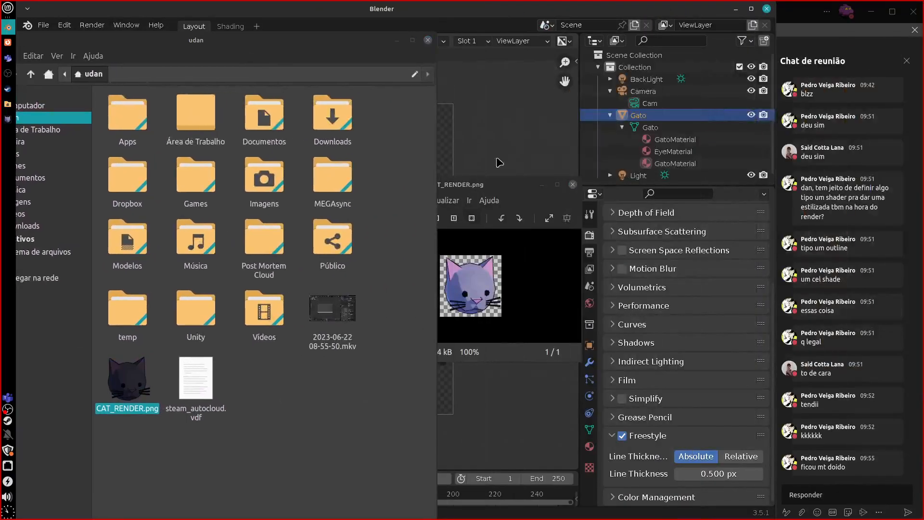
pyautogui.click(425, 40)
pyautogui.moveTo(494, 188); pyautogui.dragTo(469, 200)
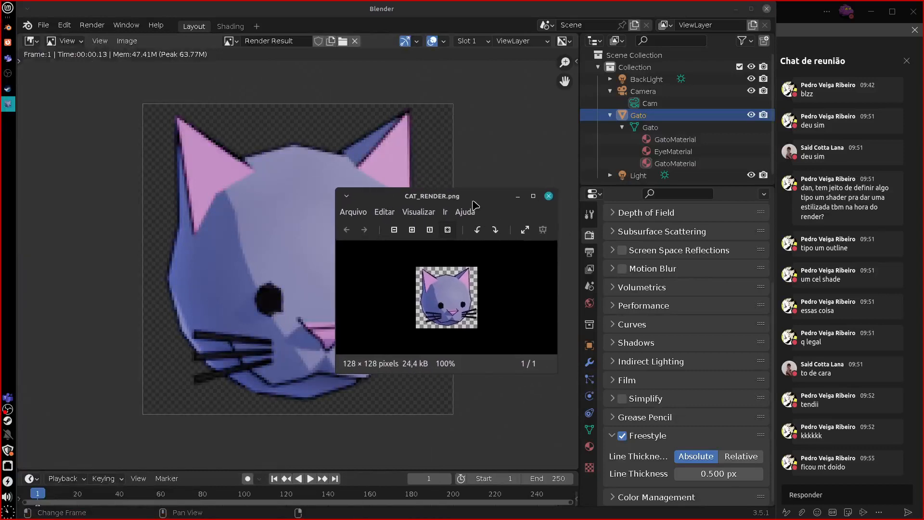
pyautogui.click(549, 195)
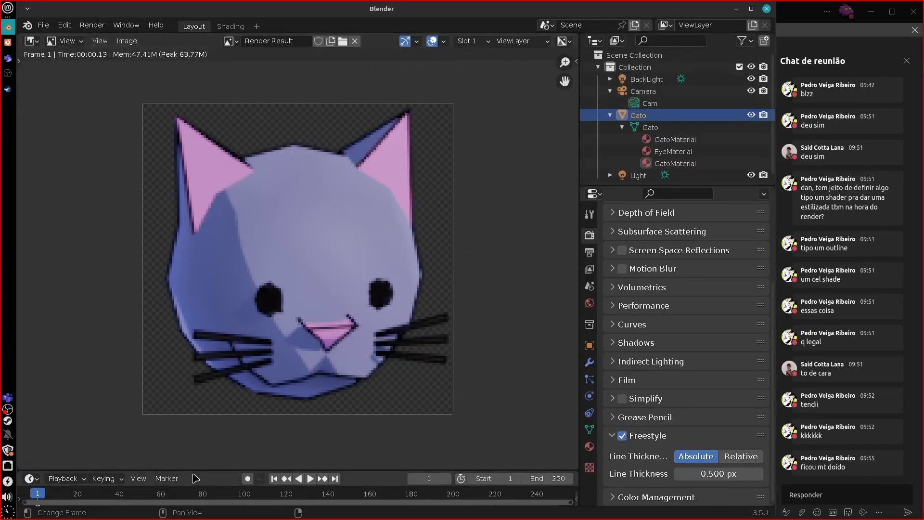
# Return to the Shading workspace with the cat's material node tree.
pyautogui.click(128, 42)
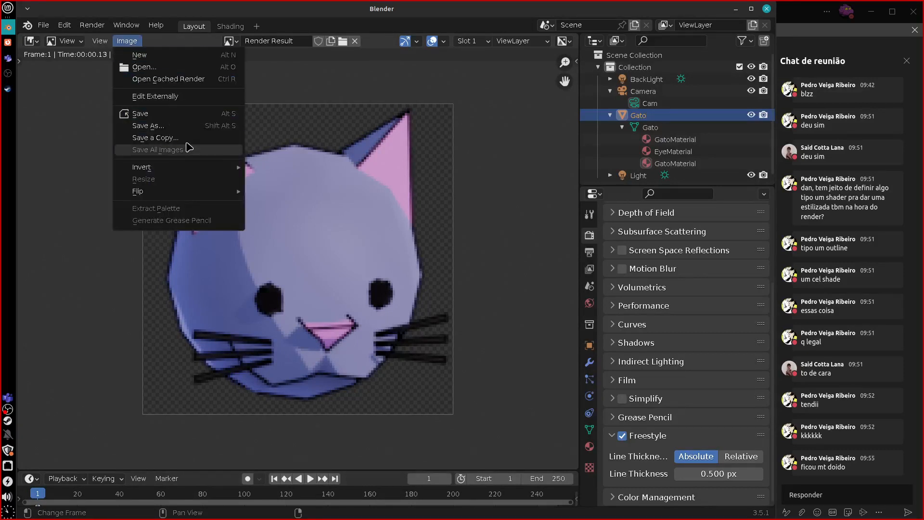
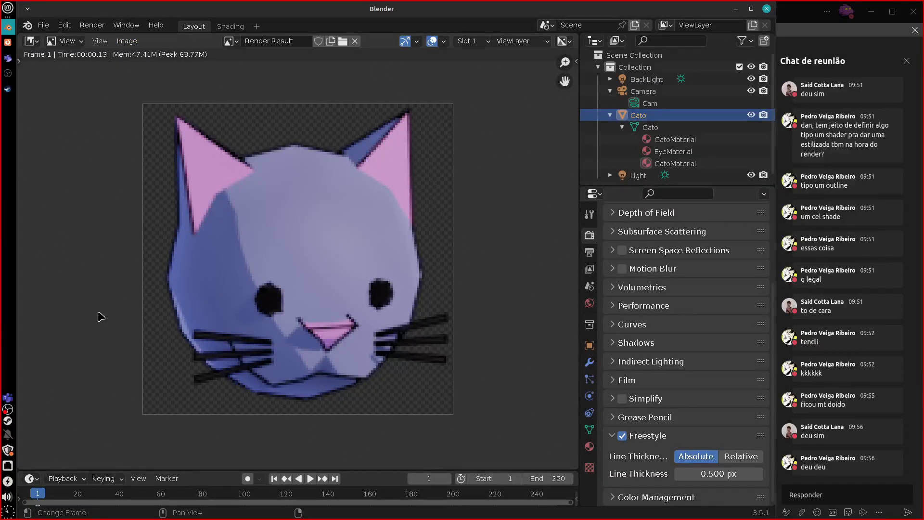
pyautogui.click(230, 26)
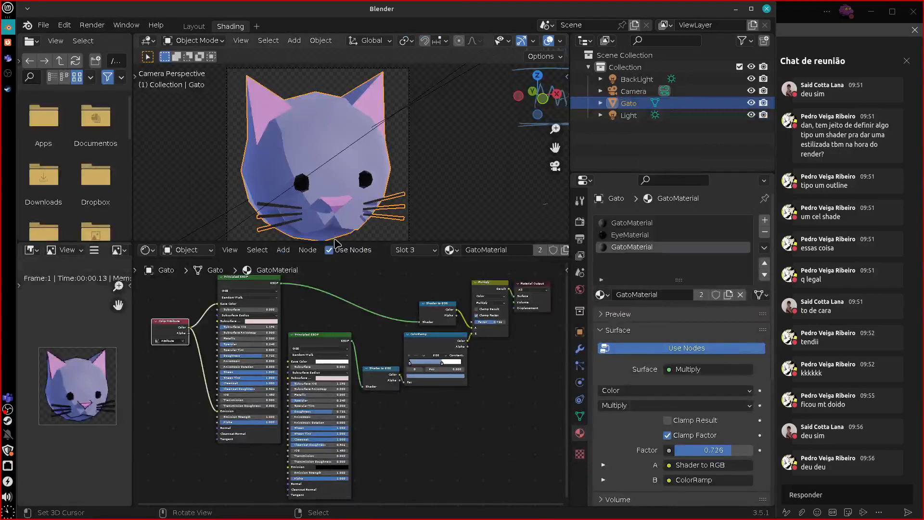
# Switch to the Layout workspace and enlarge the timeline area below the 3D viewport.
pyautogui.keyDown('shift'); pyautogui.moveTo(422, 198); pyautogui.dragTo(402, 237, button='middle'); pyautogui.keyUp('shift')
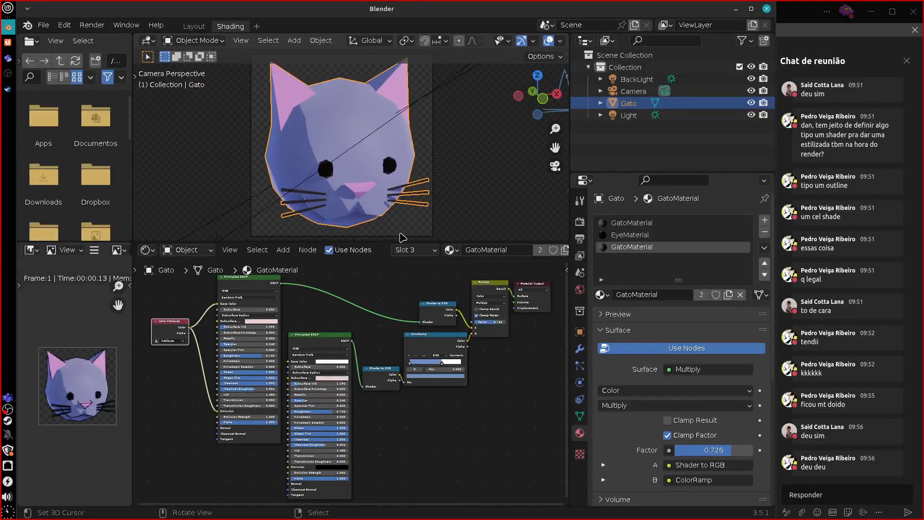
pyautogui.click(194, 26)
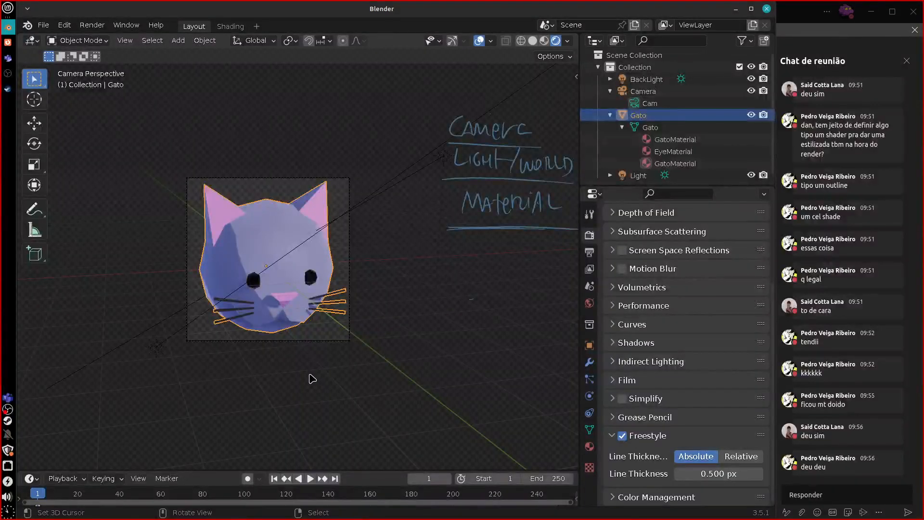
pyautogui.moveTo(312, 378)
pyautogui.keyDown('shift'); pyautogui.mouseDown(button='middle')
pyautogui.moveTo(344, 379)
pyautogui.moveTo(335, 379)
pyautogui.mouseUp(button='middle'); pyautogui.keyUp('shift')
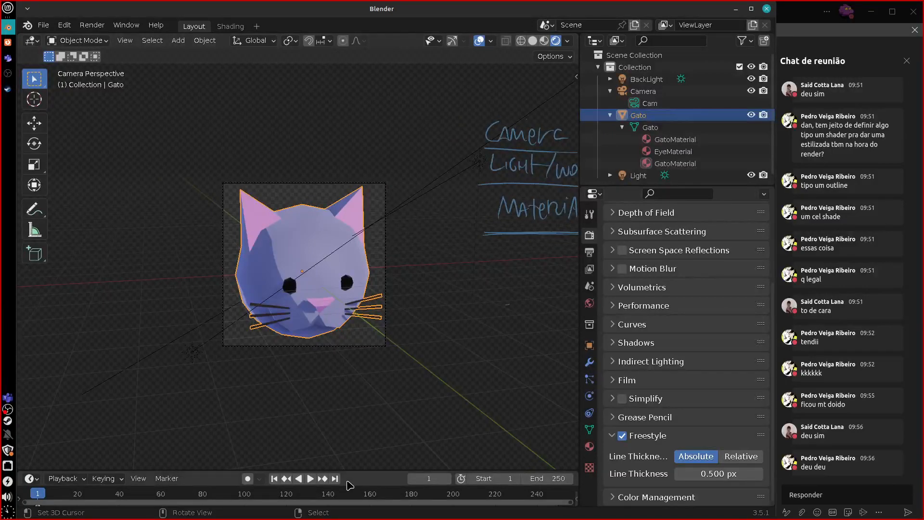
pyautogui.moveTo(350, 470); pyautogui.dragTo(361, 408)
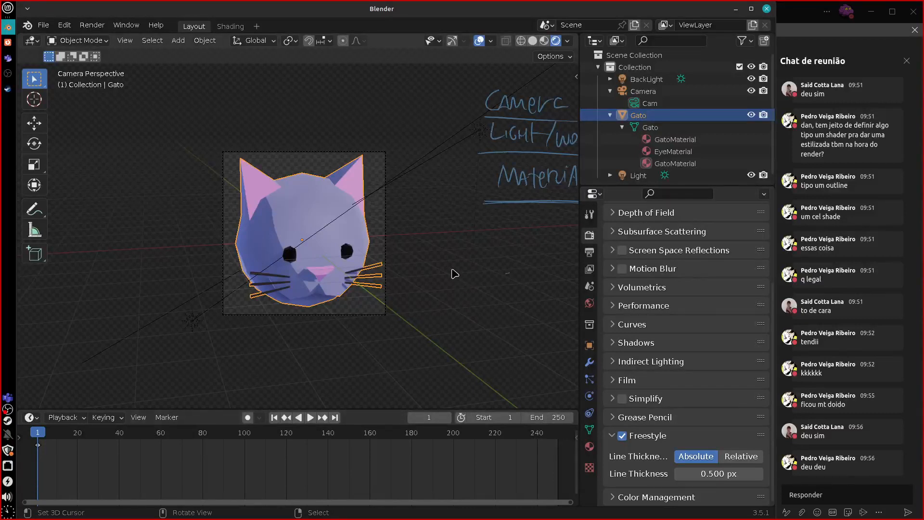
# Sketch a four-by-four annotation grid beside the cat head, below the Material note, and erase the grid again.
pyautogui.moveTo(452, 267)
pyautogui.mouseDown()
pyautogui.moveTo(453, 374)
pyautogui.moveTo(559, 264)
pyautogui.mouseUp()
pyautogui.moveTo(452, 381); pyautogui.dragTo(553, 366)
pyautogui.moveTo(559, 265); pyautogui.dragTo(559, 380)
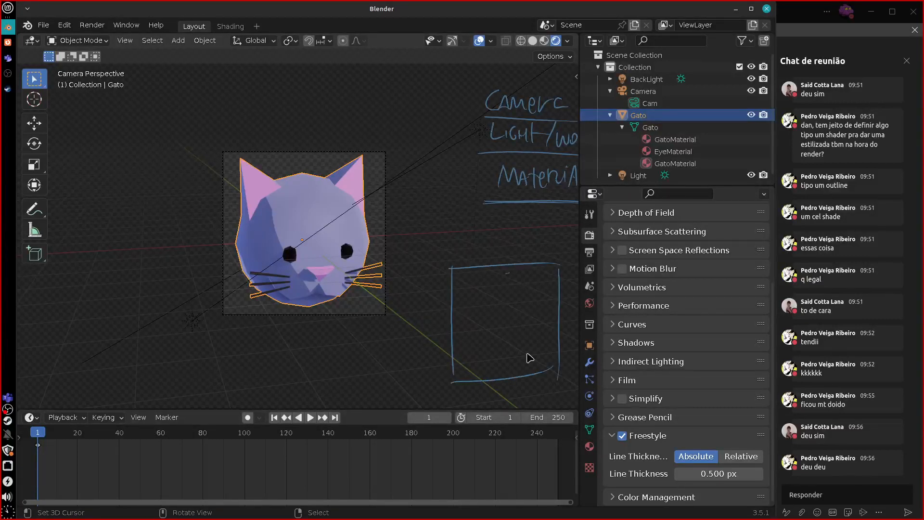
pyautogui.moveTo(475, 266)
pyautogui.mouseDown()
pyautogui.moveTo(481, 385)
pyautogui.moveTo(503, 394)
pyautogui.mouseUp()
pyautogui.moveTo(527, 258); pyautogui.dragTo(529, 403)
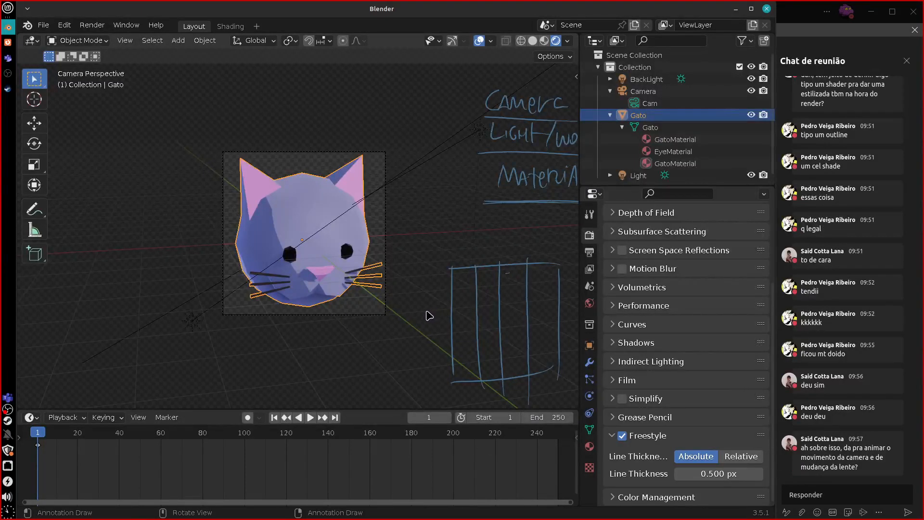
pyautogui.moveTo(439, 298); pyautogui.dragTo(572, 289)
pyautogui.moveTo(438, 325); pyautogui.dragTo(577, 315)
pyautogui.moveTo(440, 348); pyautogui.dragTo(577, 342)
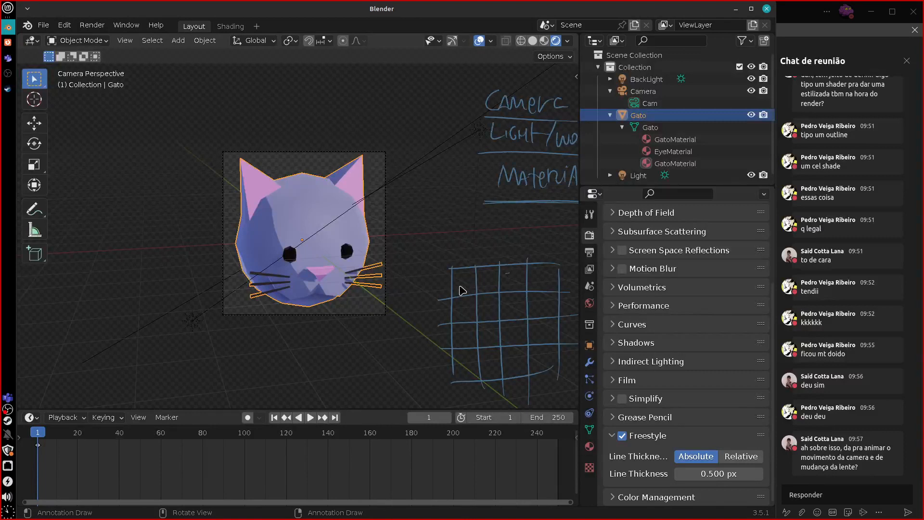
pyautogui.moveTo(445, 379); pyautogui.dragTo(557, 376)
pyautogui.moveTo(561, 263); pyautogui.dragTo(560, 354)
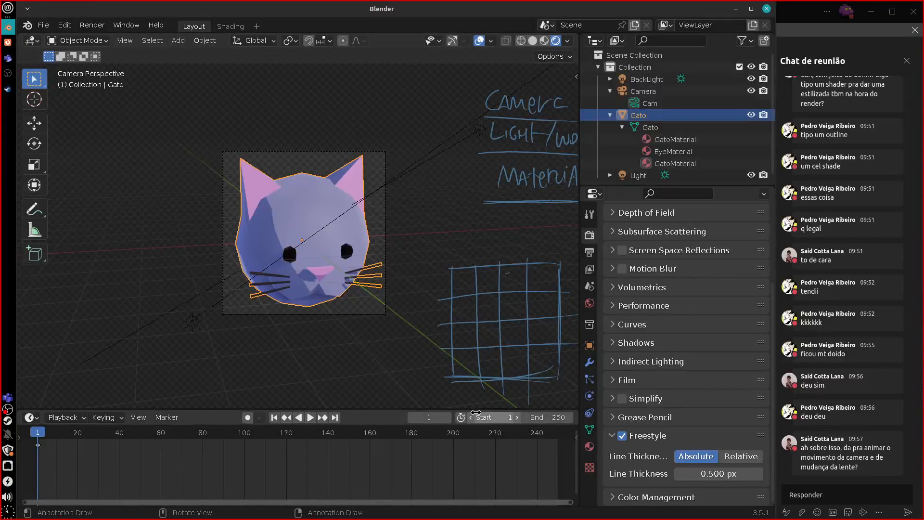
pyautogui.moveTo(454, 263)
pyautogui.mouseDown(button='right')
pyautogui.moveTo(488, 272)
pyautogui.moveTo(525, 380)
pyautogui.moveTo(544, 377)
pyautogui.moveTo(555, 343)
pyautogui.mouseUp(button='right')
pyautogui.moveTo(558, 281); pyautogui.dragTo(566, 291, button='right')
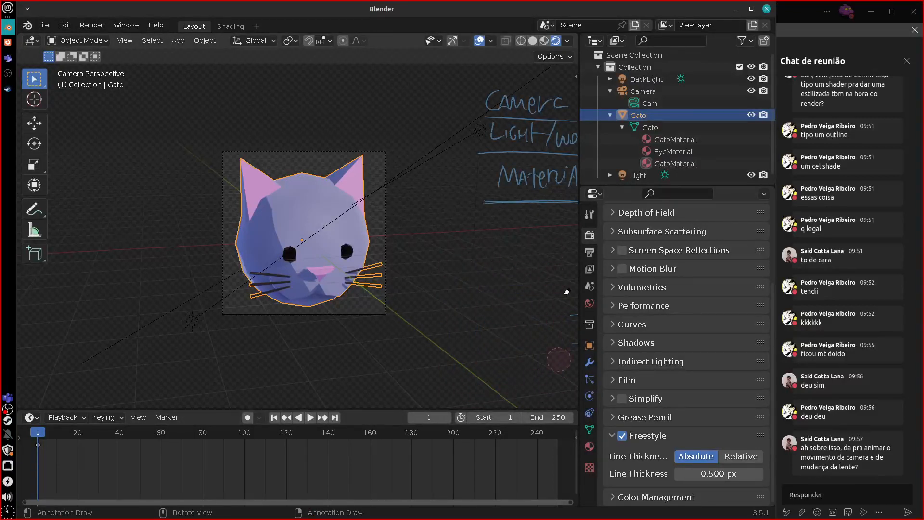
# Set the animation's end frame to 16 and expand the Frame Range settings in the scene's output properties.
pyautogui.click(556, 417)
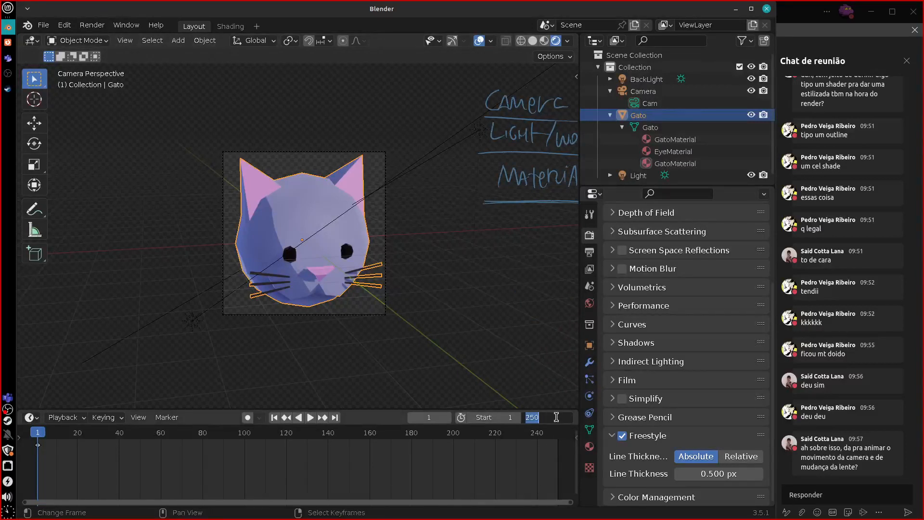
pyautogui.write('16')
pyautogui.press('Return')
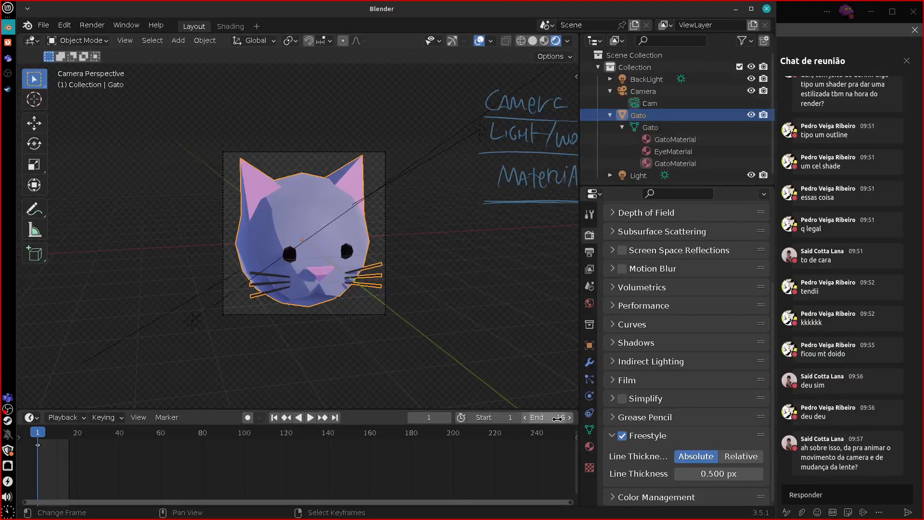
pyautogui.moveTo(180, 472)
pyautogui.mouseDown(button='middle')
pyautogui.moveTo(342, 463)
pyautogui.moveTo(288, 462)
pyautogui.mouseUp(button='middle')
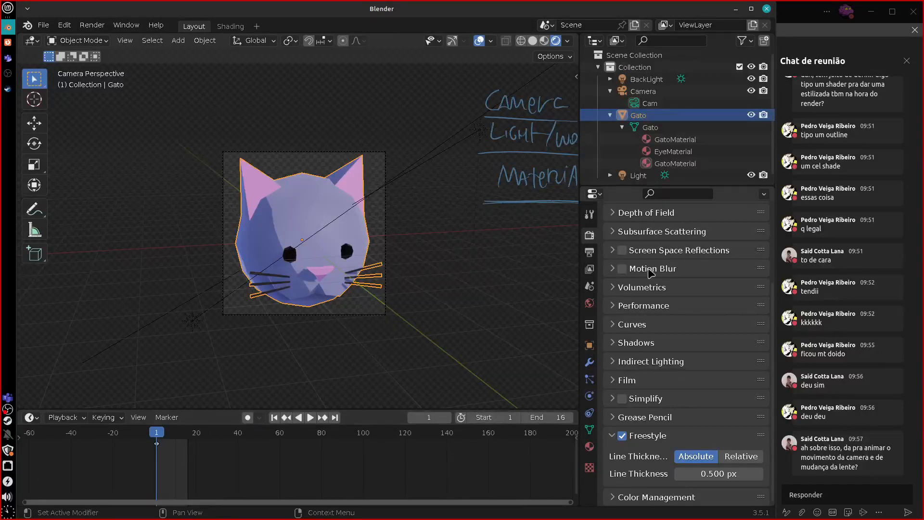
pyautogui.click(589, 252)
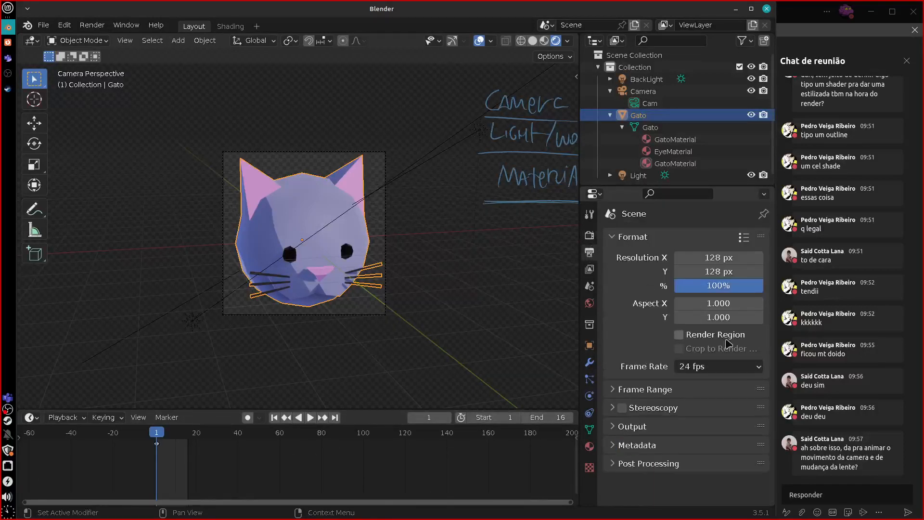
pyautogui.click(626, 389)
pyautogui.scroll(-2, 761, 409)
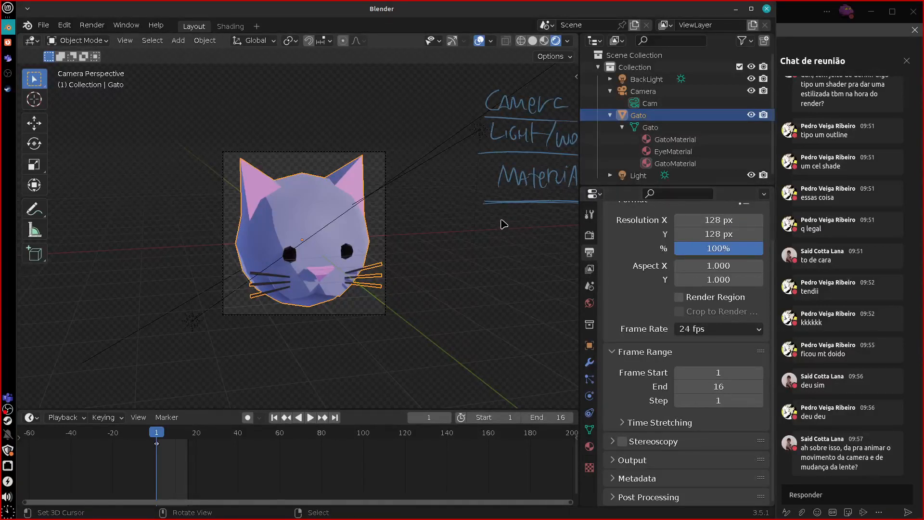
# Handwrite the annotation "Render prop" below the Material note and underline it.
pyautogui.moveTo(501, 222); pyautogui.dragTo(542, 241)
pyautogui.moveTo(559, 254)
pyautogui.keyDown('shift'); pyautogui.mouseDown(button='middle')
pyautogui.moveTo(454, 268)
pyautogui.moveTo(457, 254)
pyautogui.mouseUp(button='middle'); pyautogui.keyUp('shift')
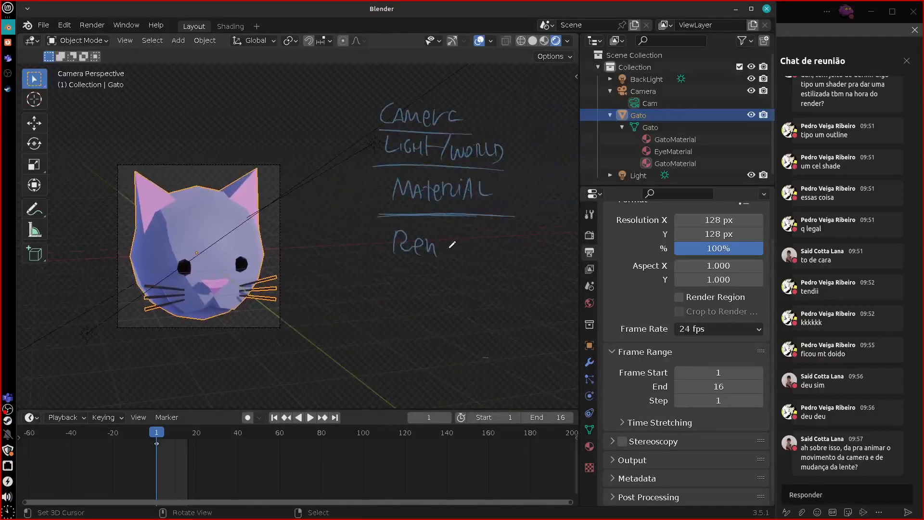
pyautogui.moveTo(442, 231)
pyautogui.mouseDown()
pyautogui.moveTo(443, 255)
pyautogui.moveTo(516, 260)
pyautogui.moveTo(517, 250)
pyautogui.mouseUp()
pyautogui.moveTo(528, 240)
pyautogui.mouseDown()
pyautogui.moveTo(527, 251)
pyautogui.moveTo(543, 251)
pyautogui.mouseUp()
pyautogui.moveTo(548, 243); pyautogui.dragTo(559, 242)
pyautogui.moveTo(373, 275); pyautogui.dragTo(564, 274)
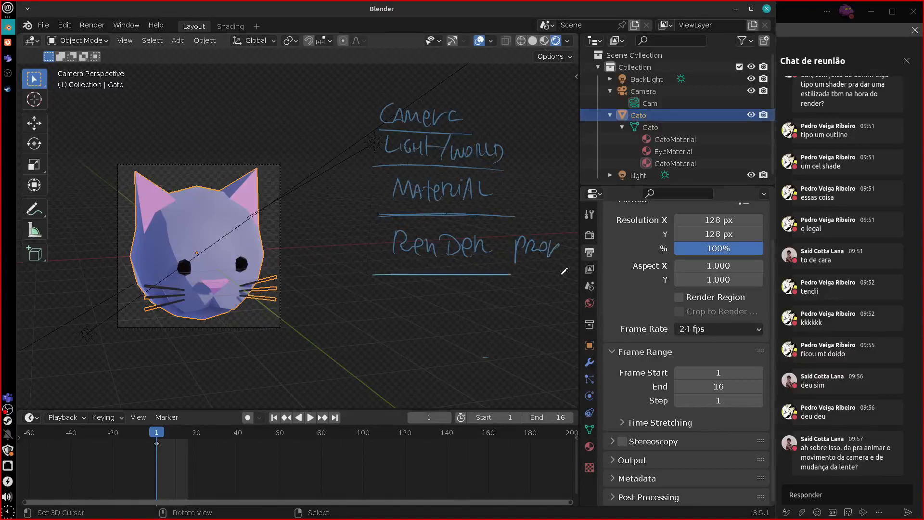
# Handwrite the annotation "Output" below the underlined Render prop note.
pyautogui.moveTo(416, 284)
pyautogui.mouseDown()
pyautogui.moveTo(408, 300)
pyautogui.moveTo(417, 285)
pyautogui.mouseUp()
pyautogui.moveTo(423, 284)
pyautogui.mouseDown()
pyautogui.moveTo(436, 283)
pyautogui.moveTo(456, 317)
pyautogui.mouseUp()
pyautogui.moveTo(458, 291); pyautogui.dragTo(489, 298)
pyautogui.moveTo(495, 285); pyautogui.dragTo(498, 307)
pyautogui.moveTo(486, 294); pyautogui.dragTo(518, 292)
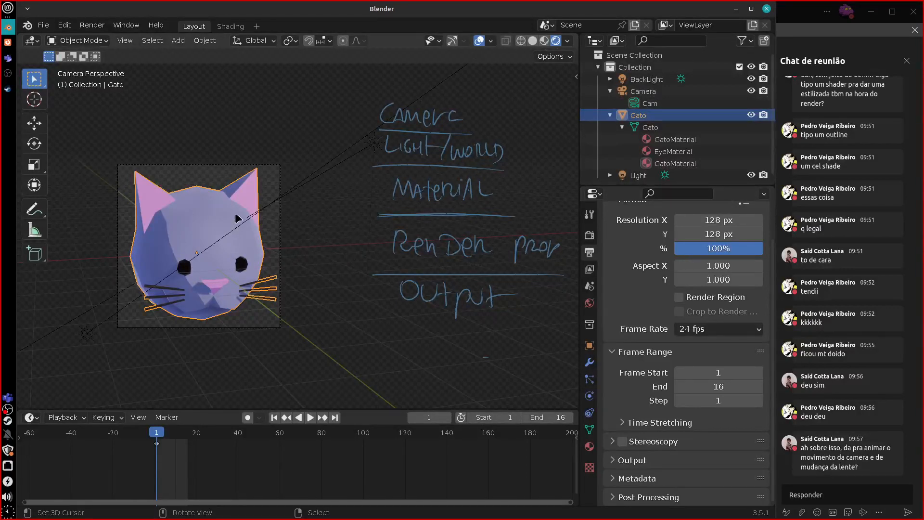
# Examine the cat's transform values and the camera's transform and lens settings, and return to the cat's object properties.
pyautogui.click(589, 345)
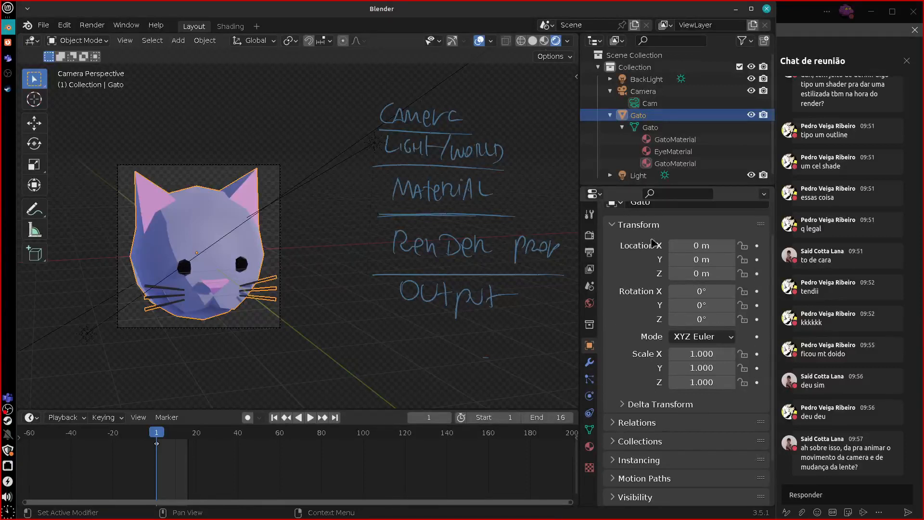
pyautogui.click(649, 103)
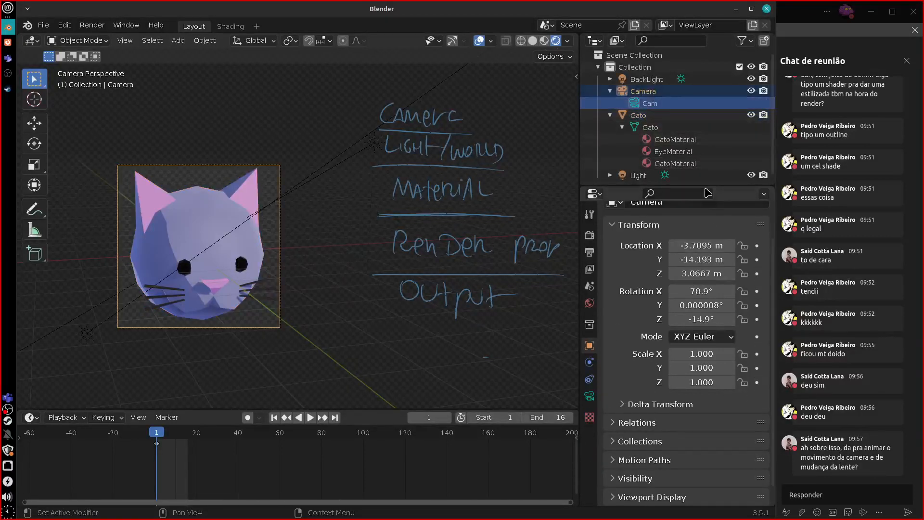
pyautogui.click(589, 395)
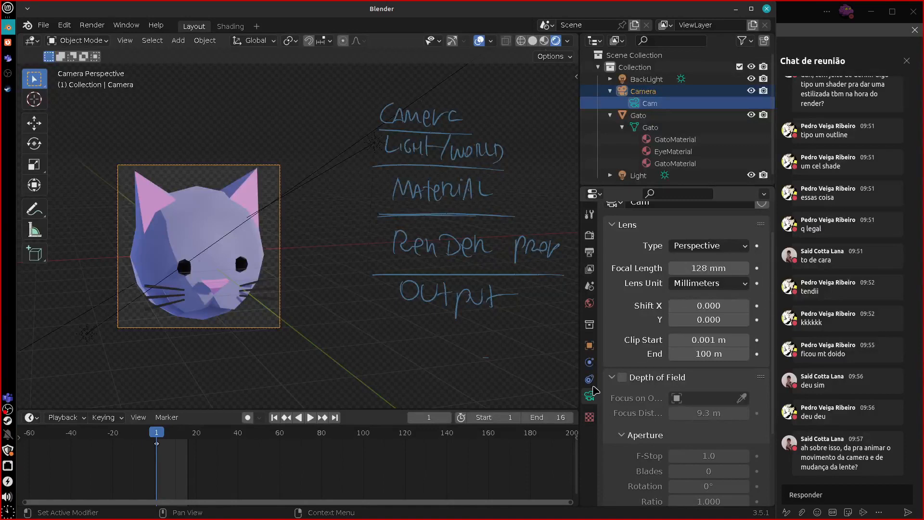
pyautogui.moveTo(355, 408); pyautogui.dragTo(355, 395)
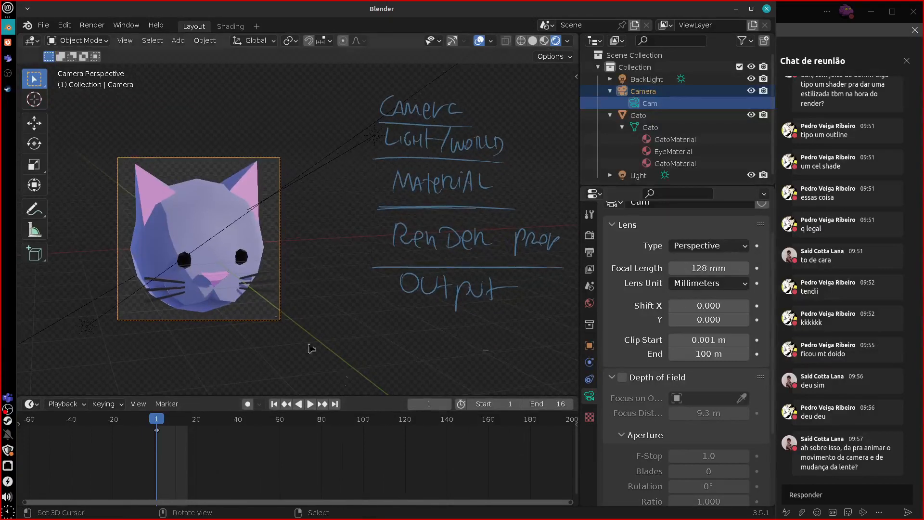
pyautogui.click(220, 262)
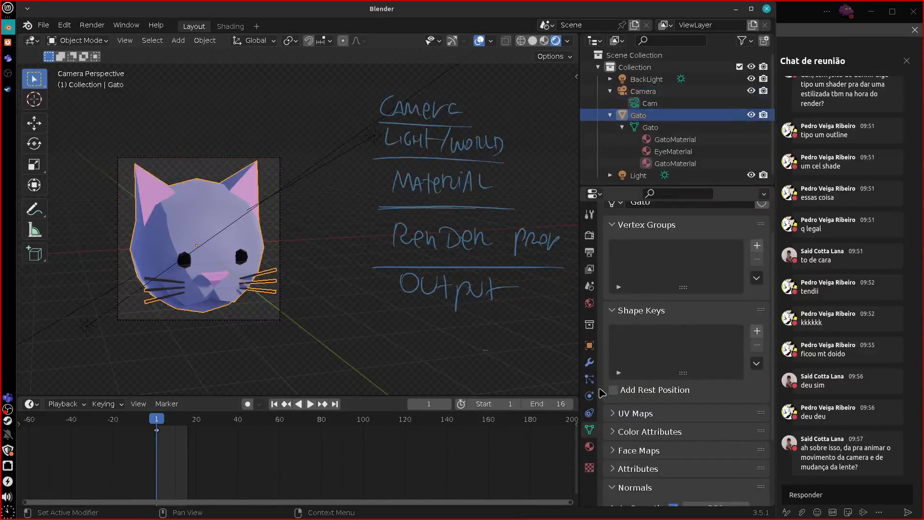
pyautogui.click(589, 345)
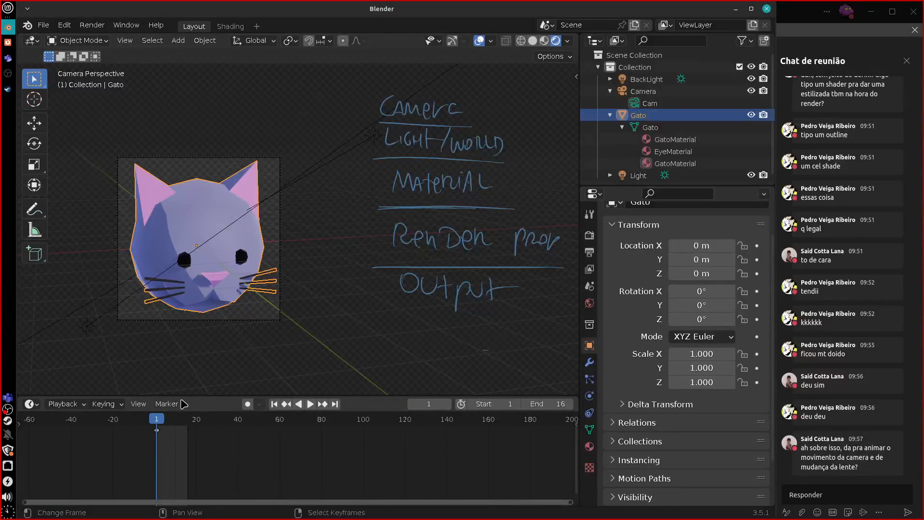
# Split the timeline area, change the upper part to a Dope Sheet, enlarge it, and reveal its channel list.
pyautogui.moveTo(19, 399); pyautogui.dragTo(29, 498)
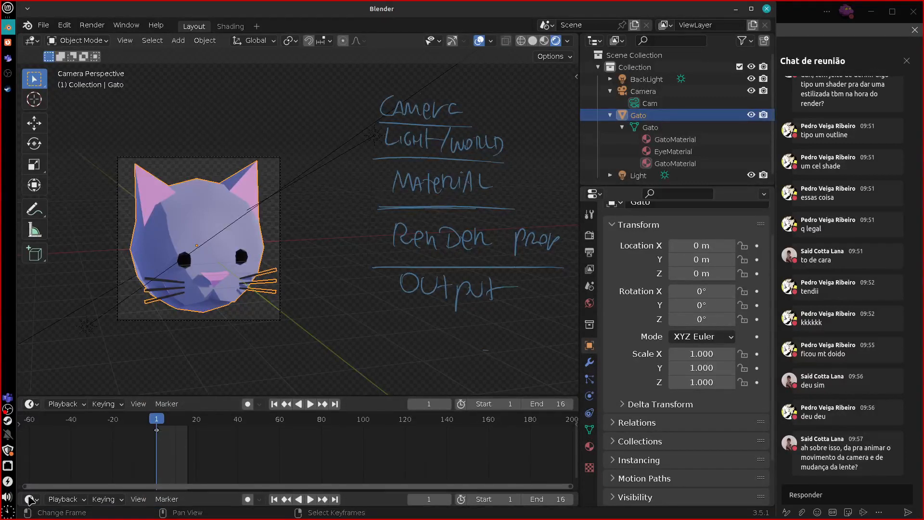
pyautogui.click(29, 403)
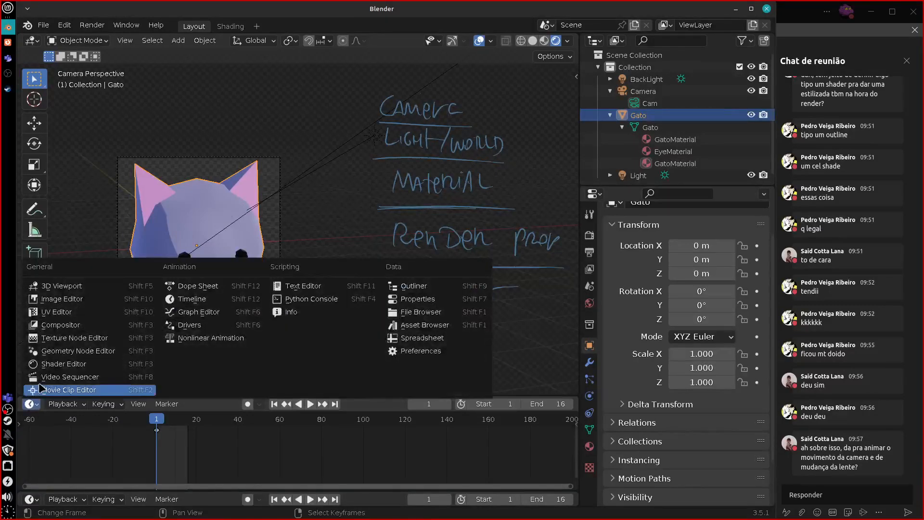
pyautogui.click(192, 286)
pyautogui.moveTo(262, 398); pyautogui.dragTo(258, 347)
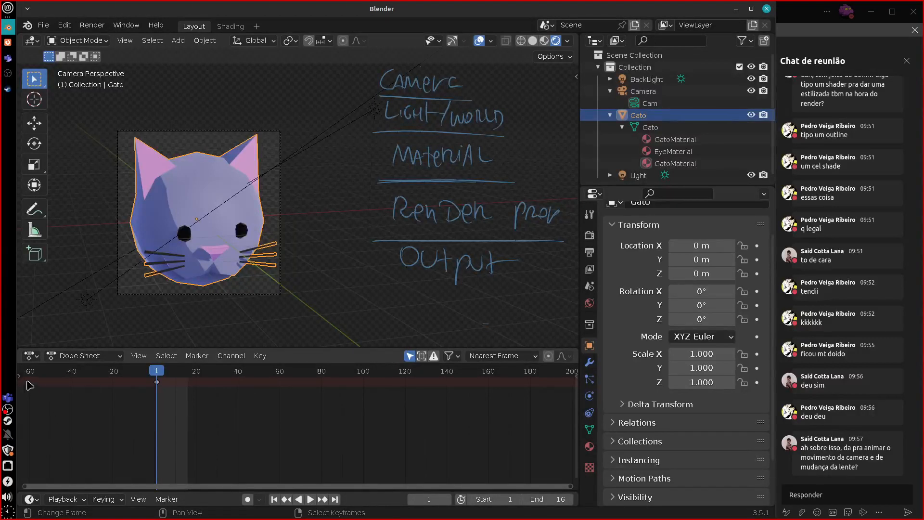
pyautogui.moveTo(20, 376); pyautogui.dragTo(88, 399)
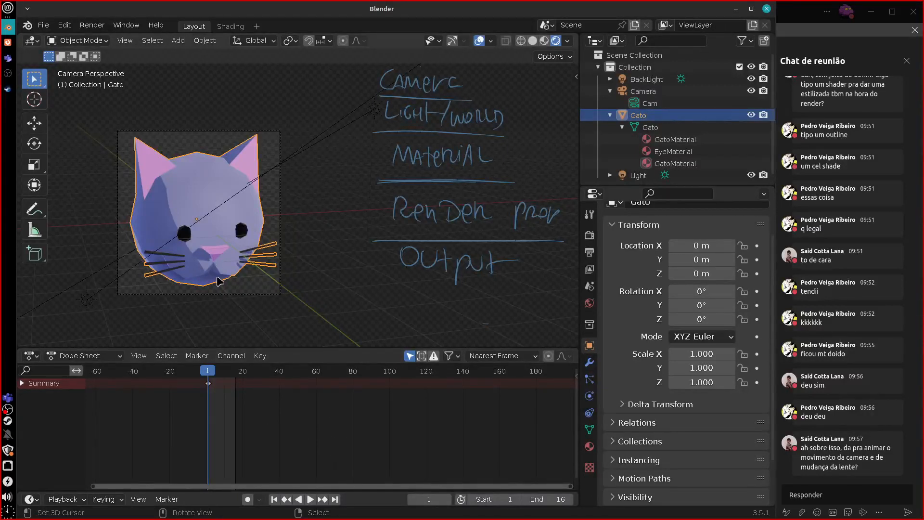
# Insert a Rotation keyframe for the cat at frame 1 and start the animation playback.
pyautogui.press('i')
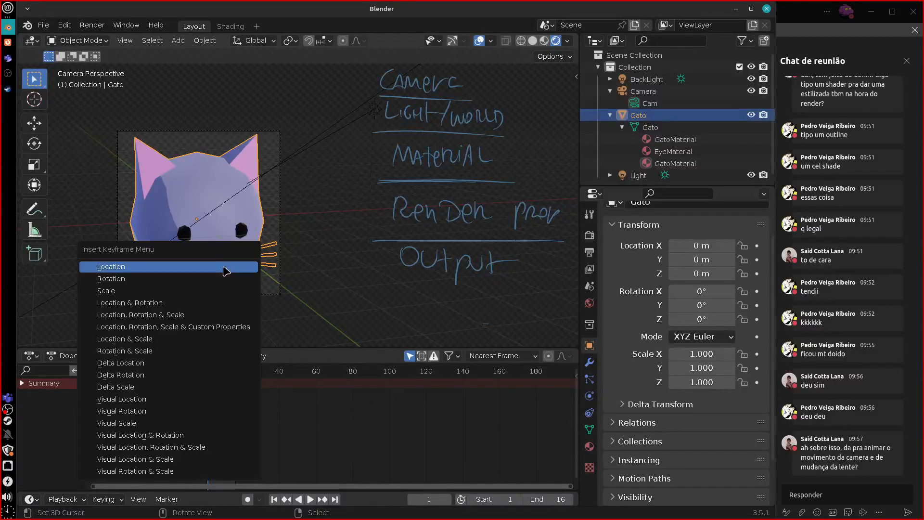
pyautogui.click(216, 287)
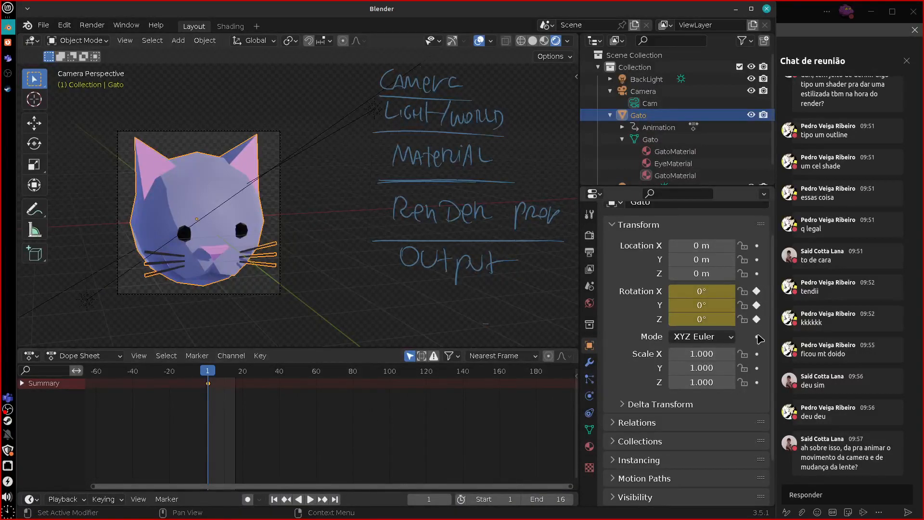
pyautogui.press('space')
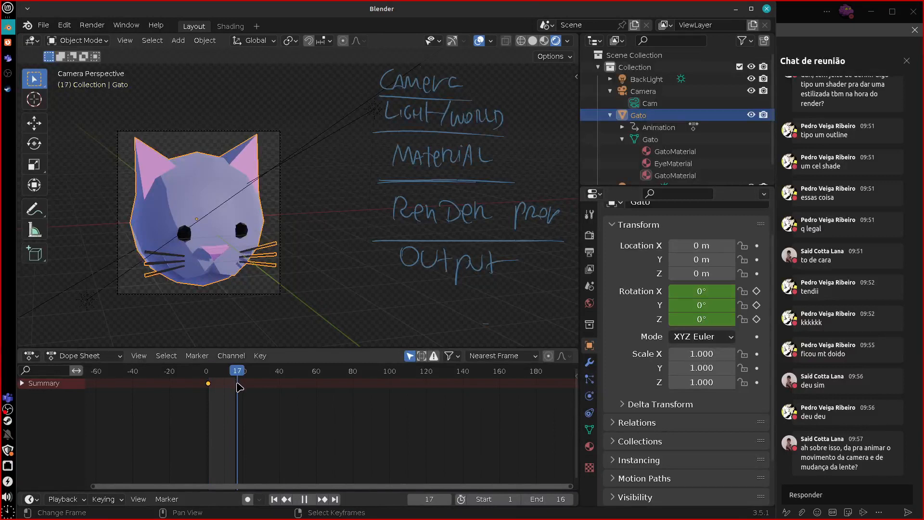
# Set the cat head's Z rotation to 360° at frame 17 and keyframe that channel.
pyautogui.moveTo(235, 384); pyautogui.dragTo(238, 386)
pyautogui.moveTo(699, 319)
pyautogui.mouseDown()
pyautogui.moveTo(716, 319)
pyautogui.moveTo(698, 320)
pyautogui.mouseUp()
pyautogui.click(698, 319)
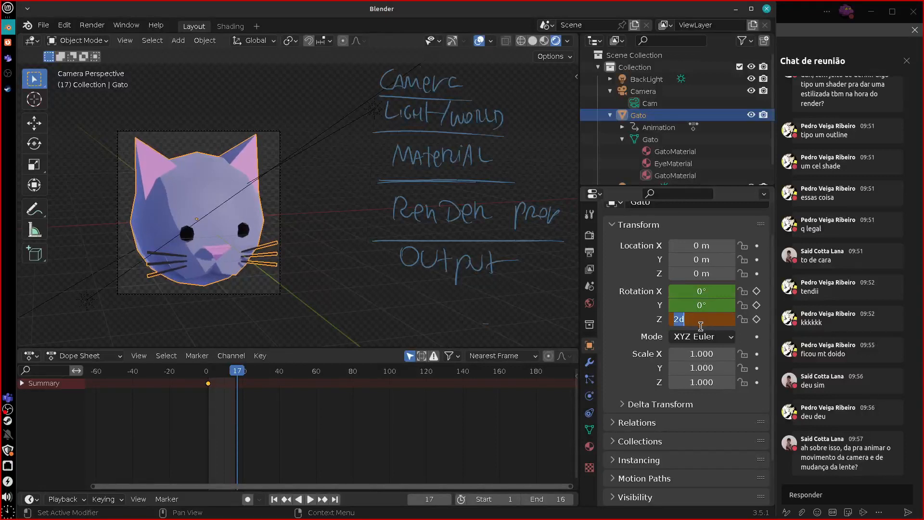
pyautogui.write('3')
pyautogui.write('0')
pyautogui.press('Return')
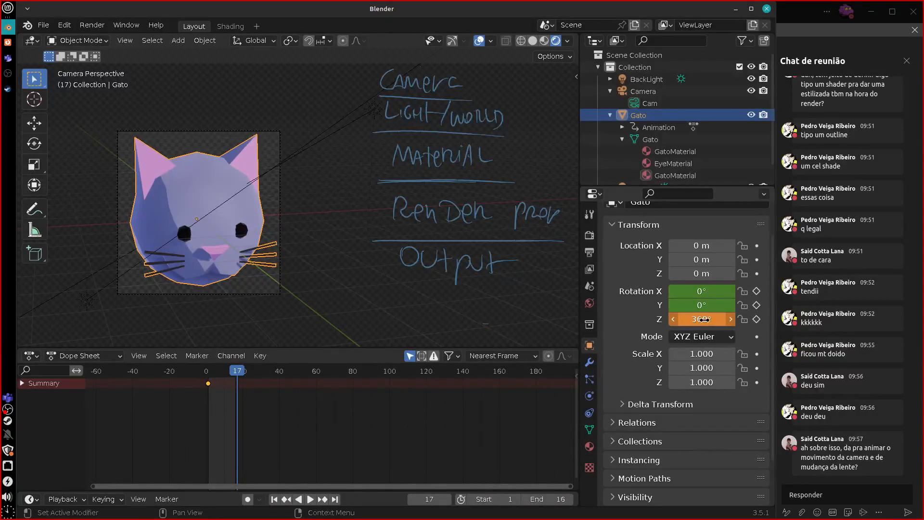
pyautogui.click(756, 319)
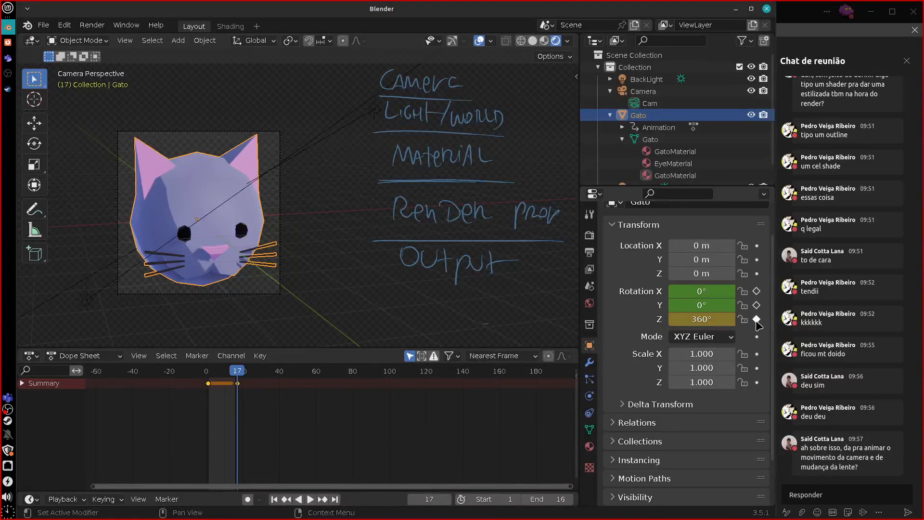
# Return to the start of the timeline and play the animation to check the cat head's spin.
pyautogui.moveTo(247, 381); pyautogui.dragTo(205, 387)
pyautogui.press('space')
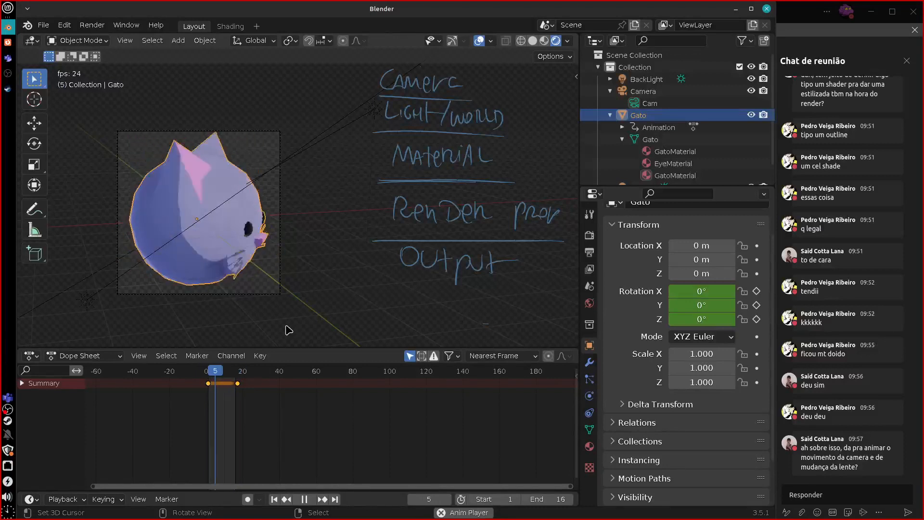
pyautogui.press('Escape')
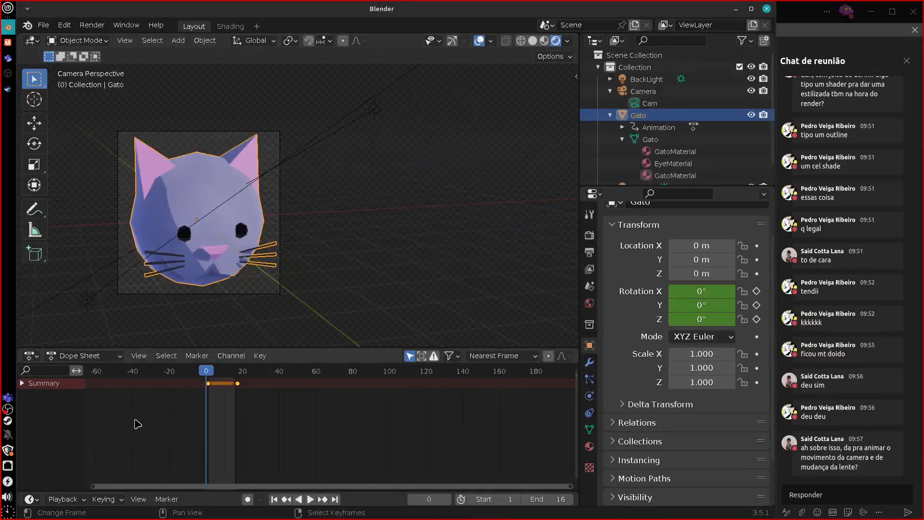
# Expand the animation channels and set both Gato rotation keyframes to Linear interpolation.
pyautogui.click(22, 383)
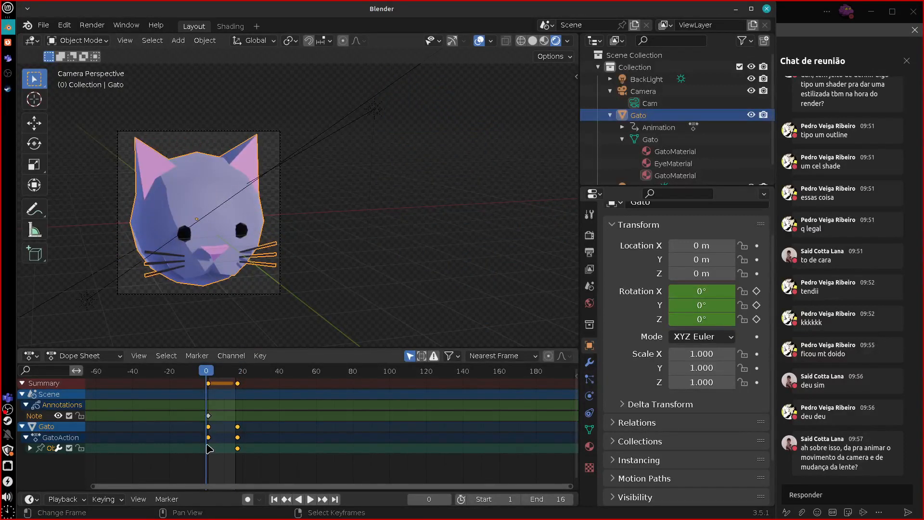
pyautogui.click(209, 428)
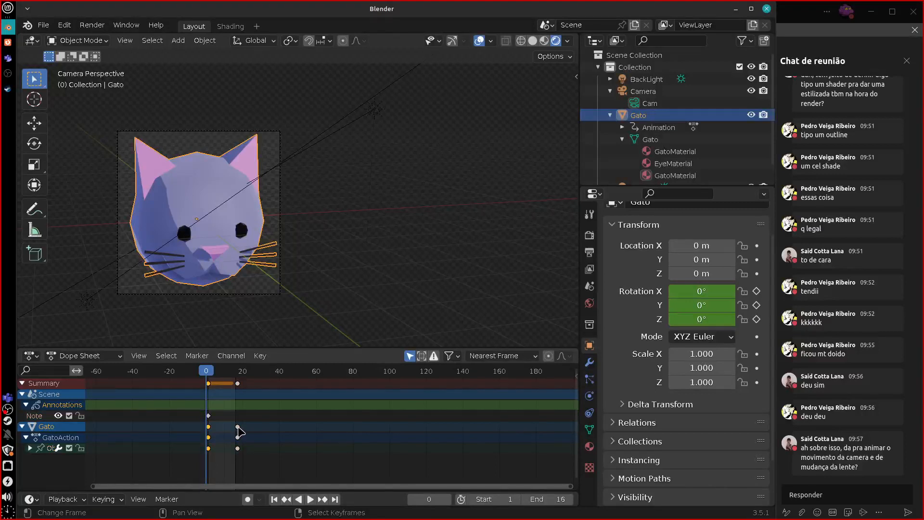
pyautogui.keyDown('shift'); pyautogui.click(237, 427); pyautogui.keyUp('shift')
pyautogui.press('space')
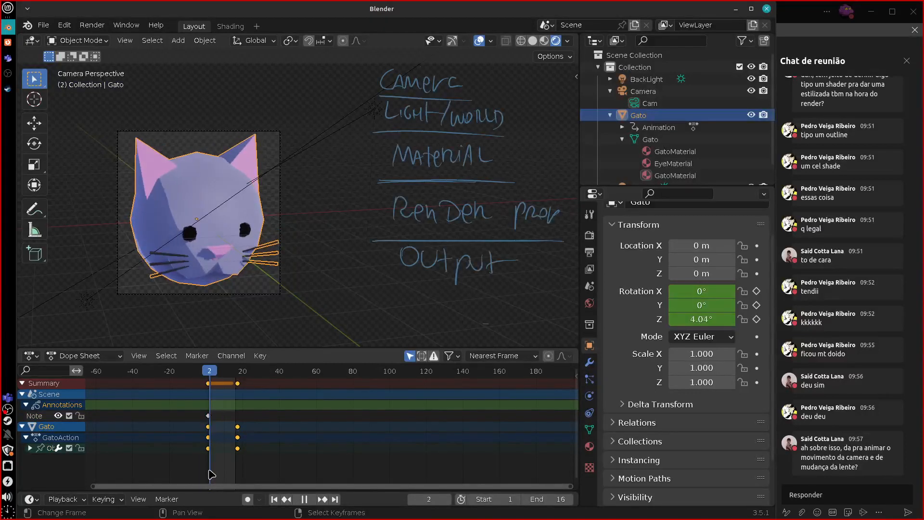
pyautogui.press('Escape')
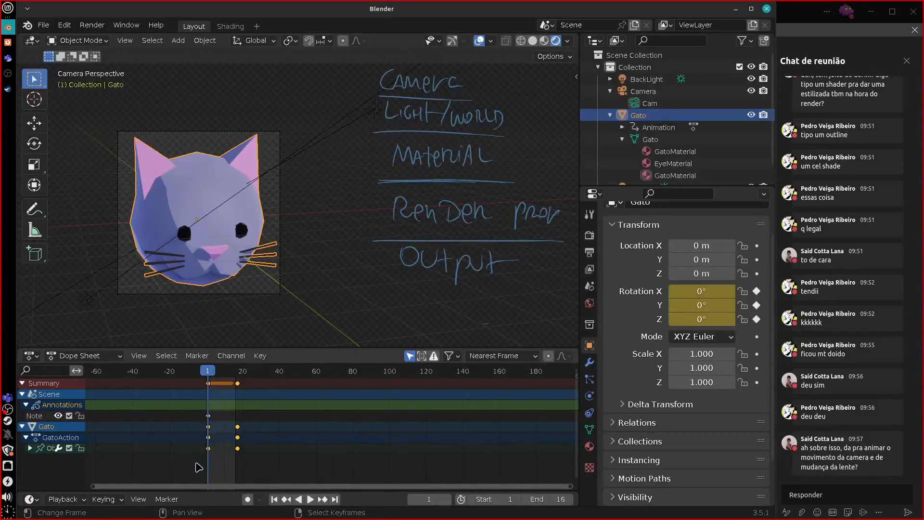
pyautogui.click(260, 355)
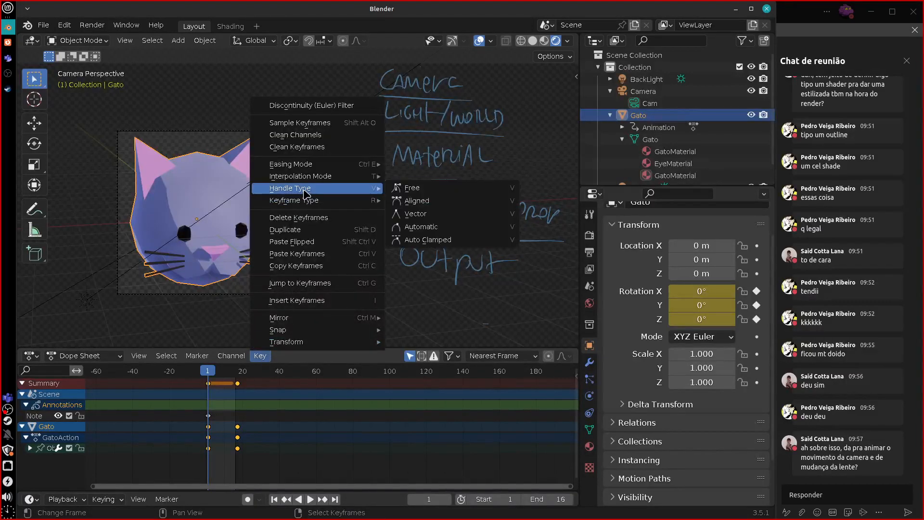
pyautogui.moveTo(340, 179)
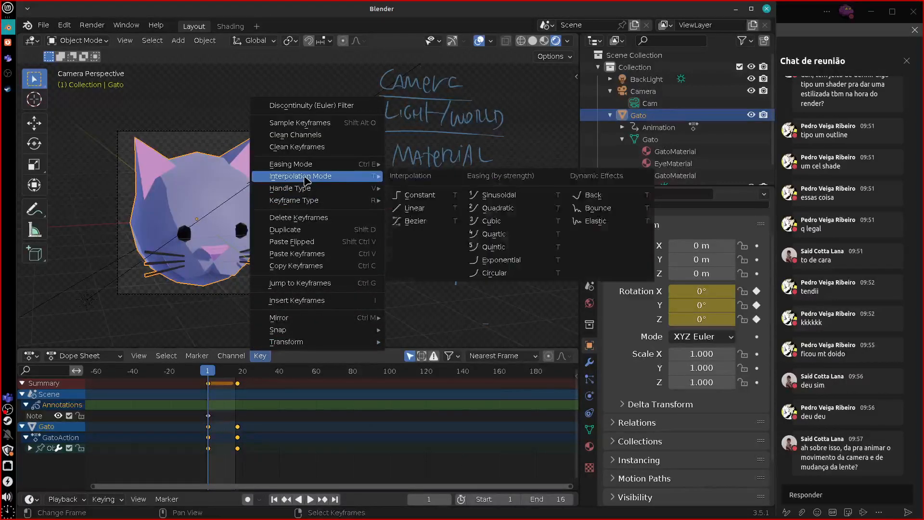
pyautogui.click(431, 213)
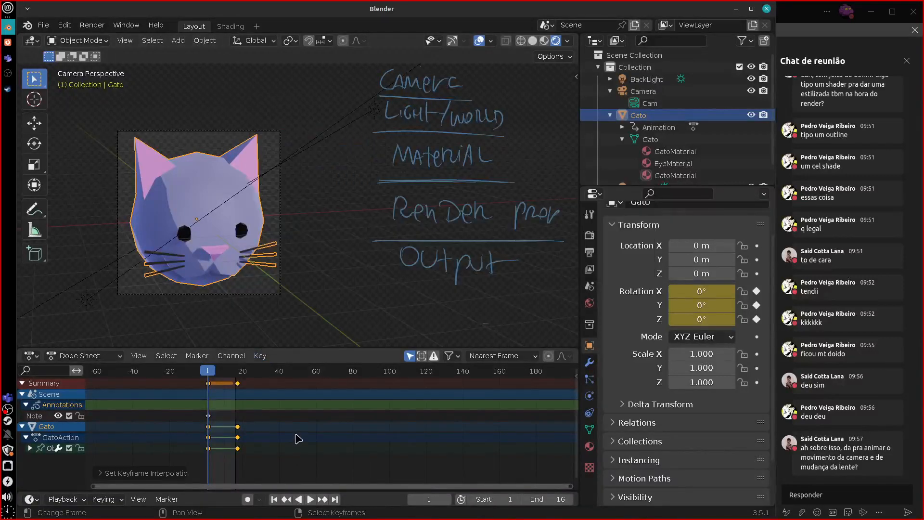
# Play and scrub the animation to check the spin with linear interpolation.
pyautogui.press('space')
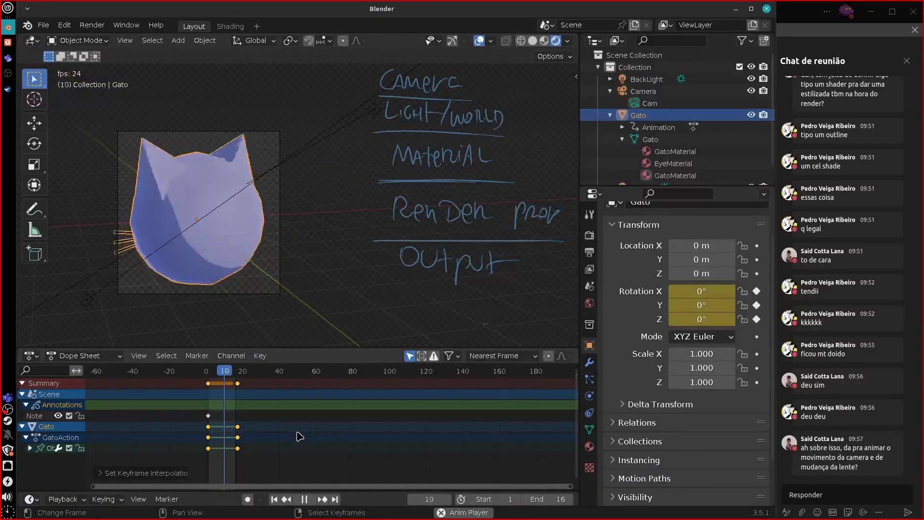
pyautogui.press('Escape')
pyautogui.moveTo(212, 372)
pyautogui.mouseDown()
pyautogui.moveTo(225, 375)
pyautogui.moveTo(221, 382)
pyautogui.mouseUp()
# Move the camera back about 1.3 m along its local Z axis to leave more room around the cat head.
pyautogui.click(254, 302)
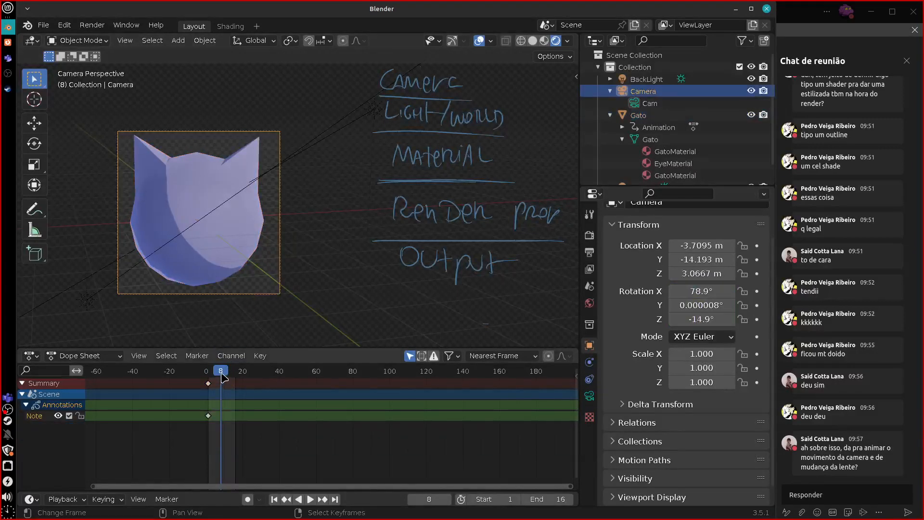
pyautogui.press('space')
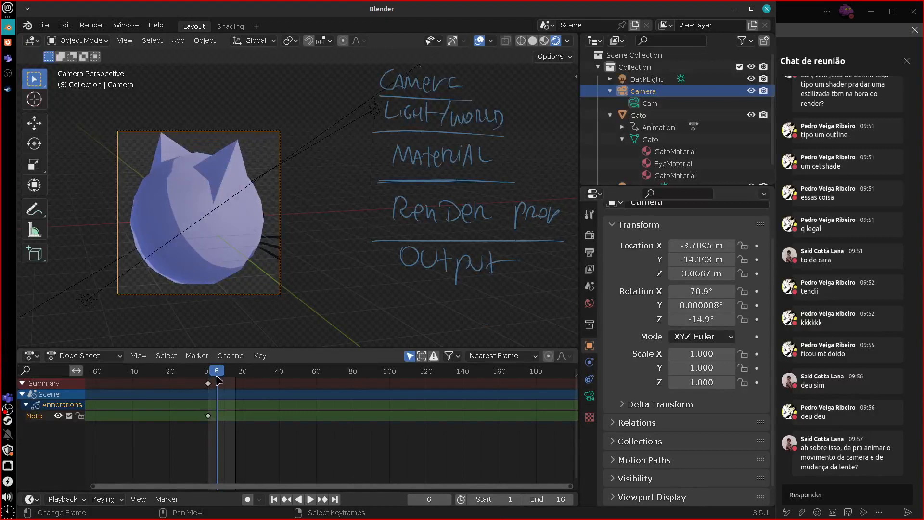
pyautogui.press('space')
pyautogui.press('g')
pyautogui.press('z')
pyautogui.press('z')
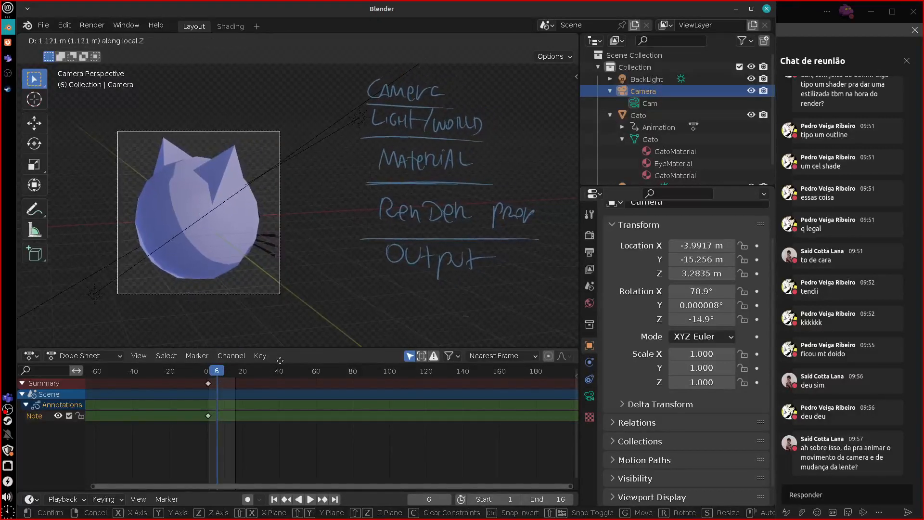
pyautogui.click(278, 366)
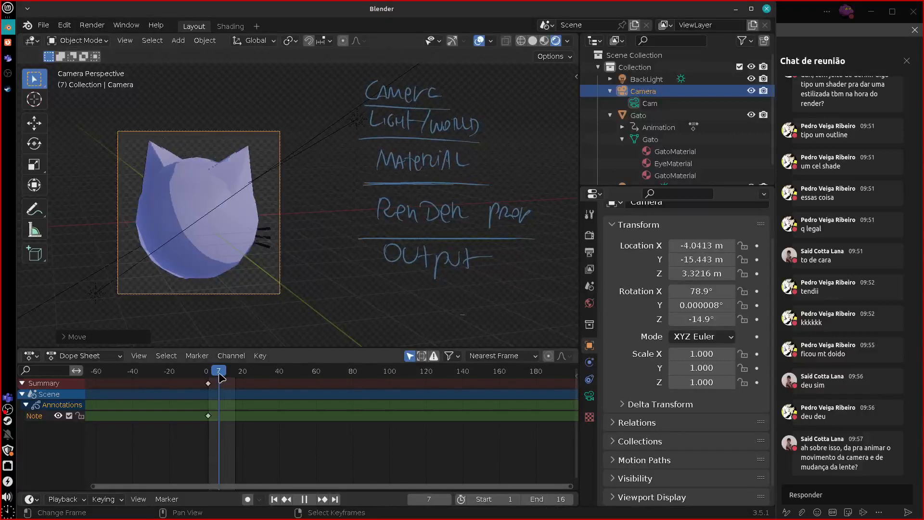
# Scrub and play the animation to check the cat head's framing from the new camera position.
pyautogui.moveTo(219, 377); pyautogui.dragTo(226, 379)
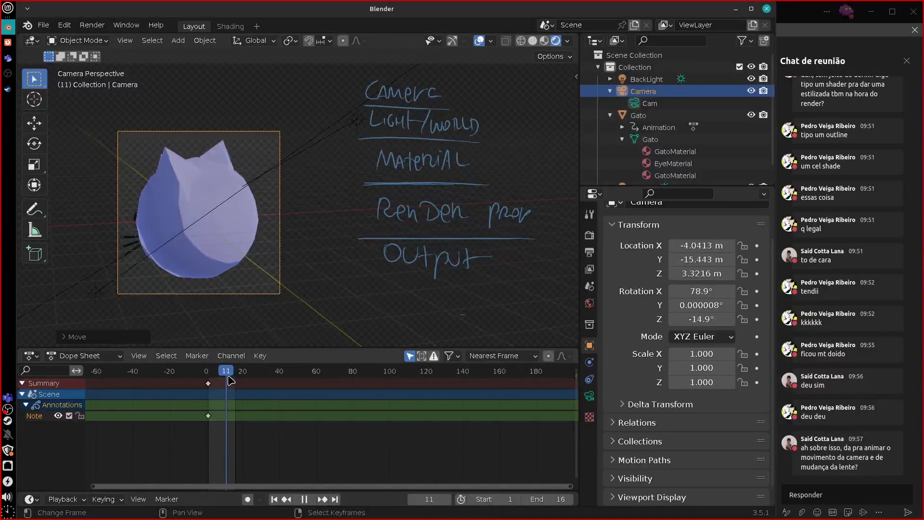
pyautogui.press('space')
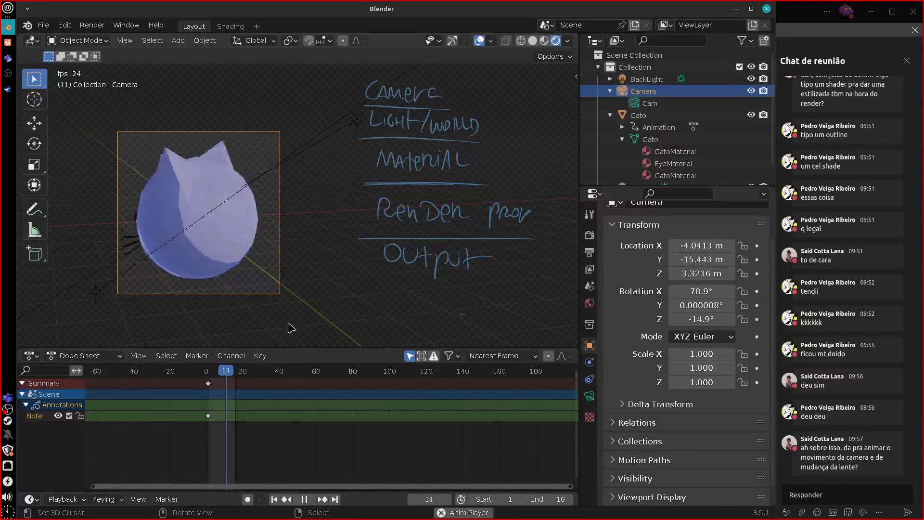
pyautogui.press('Escape')
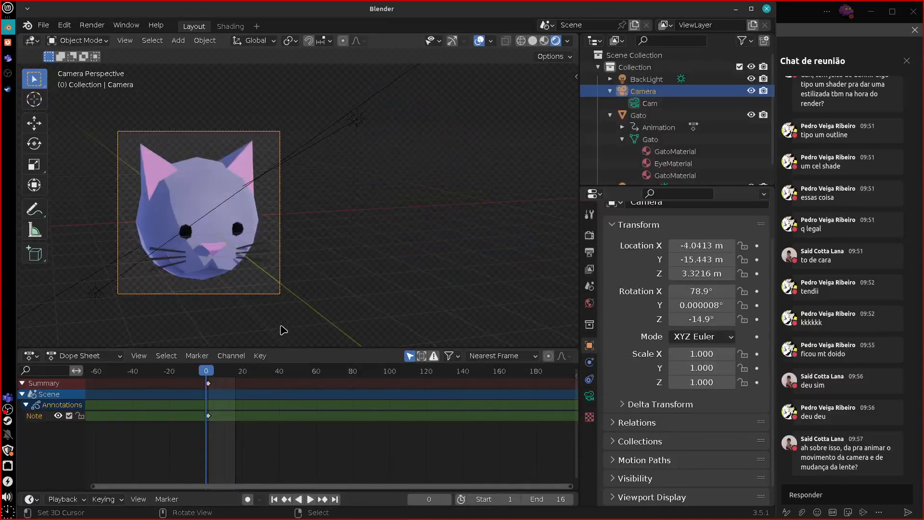
# Go to frame 1 and set the scene's output to a custom frame rate of 12 fps.
pyautogui.click(208, 373)
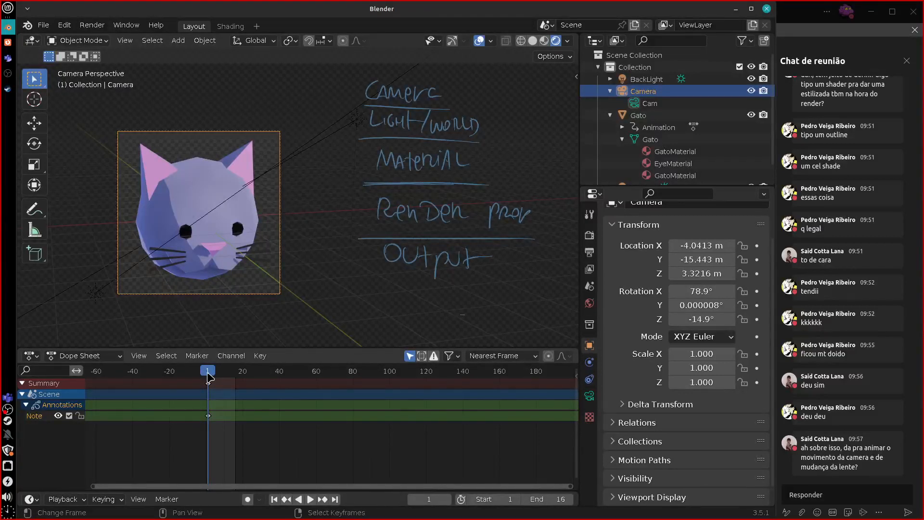
pyautogui.moveTo(601, 186); pyautogui.dragTo(601, 142)
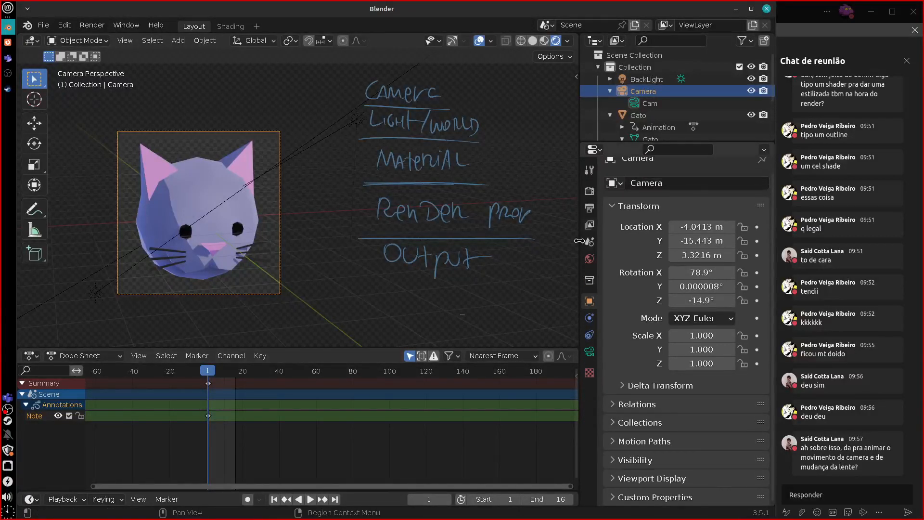
pyautogui.click(589, 208)
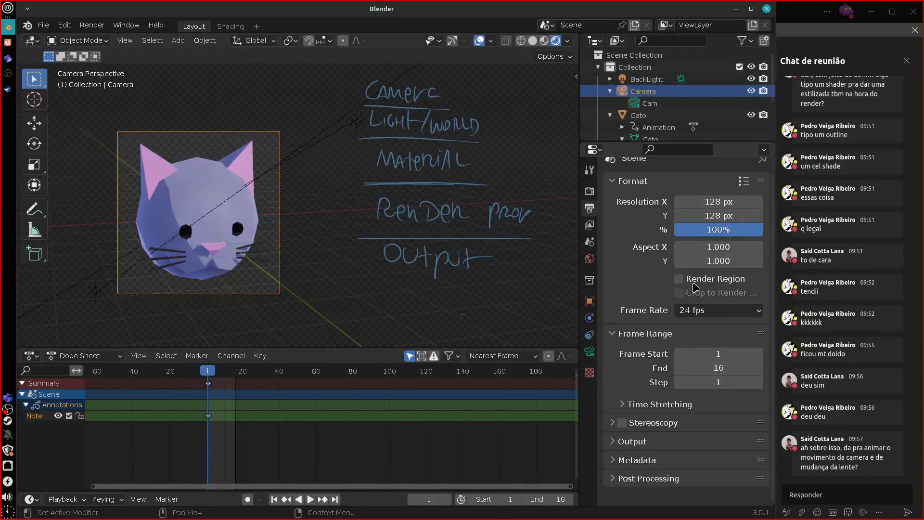
pyautogui.click(616, 186)
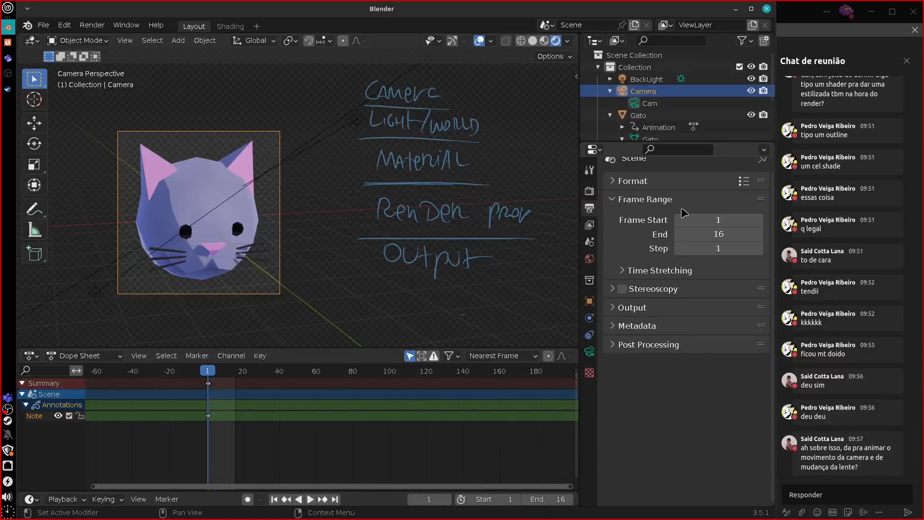
pyautogui.click(621, 181)
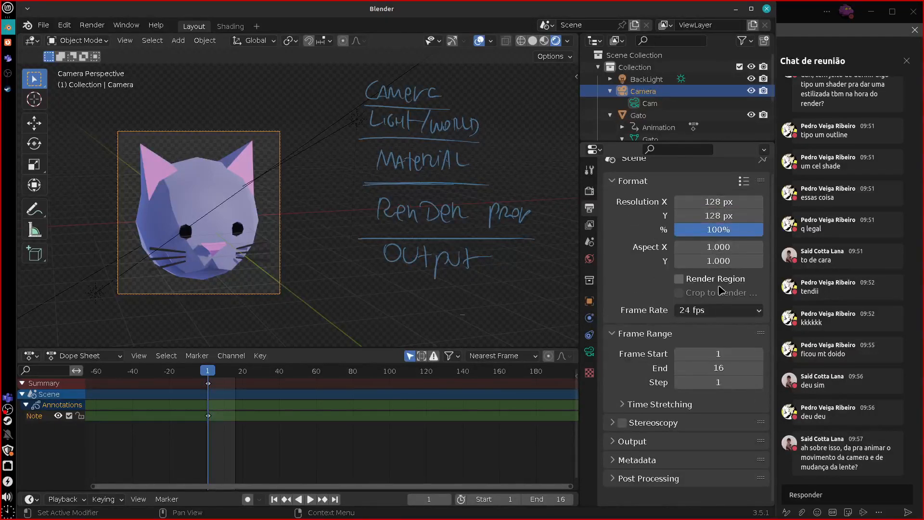
pyautogui.click(712, 312)
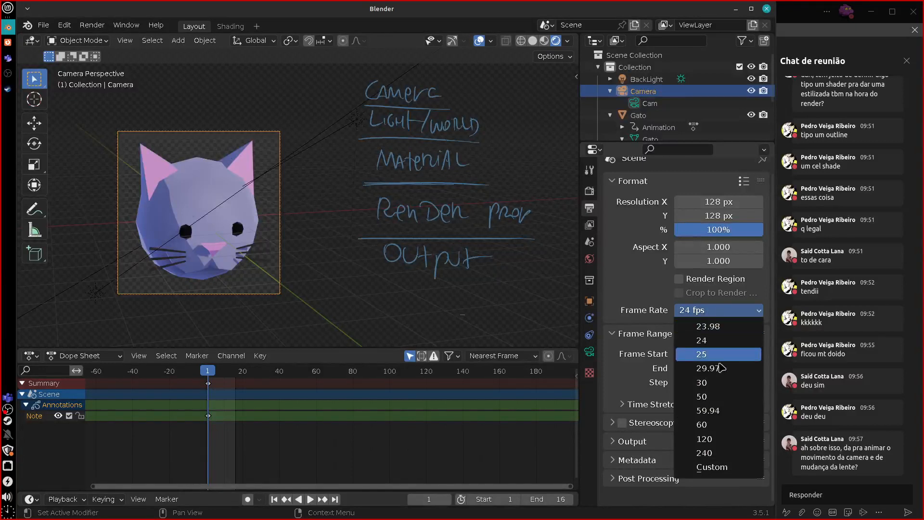
pyautogui.click(698, 310)
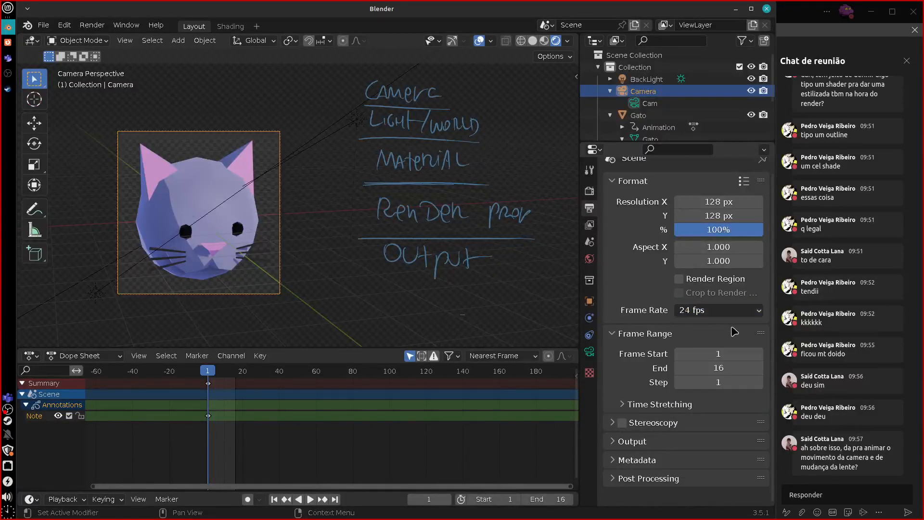
pyautogui.click(713, 310)
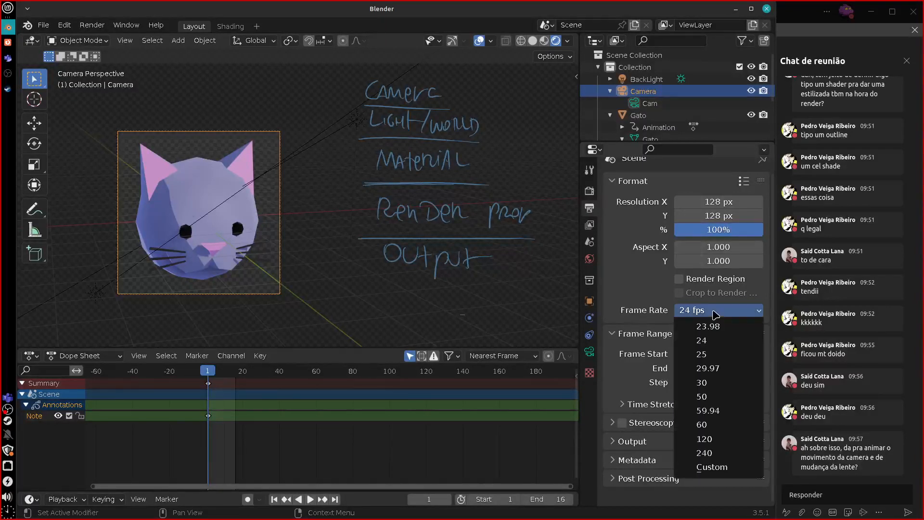
pyautogui.click(715, 468)
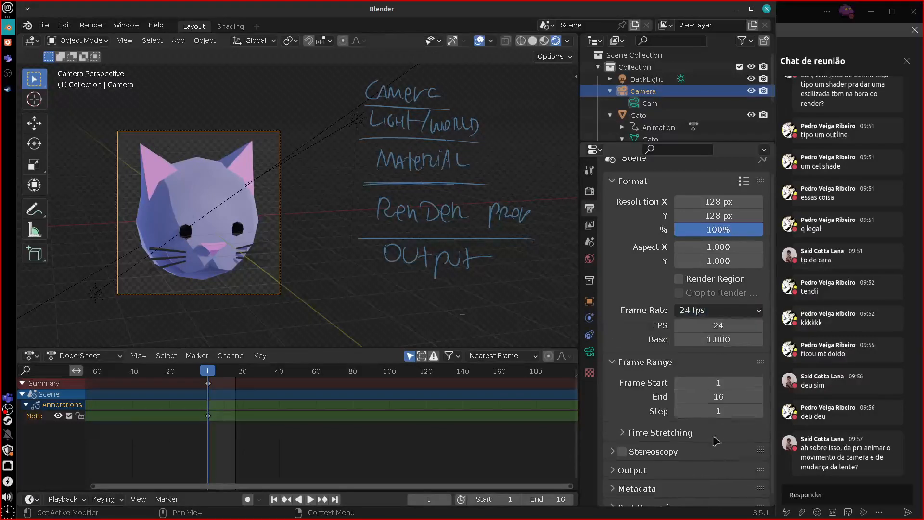
pyautogui.click(718, 326)
pyautogui.write('12')
pyautogui.press('Return')
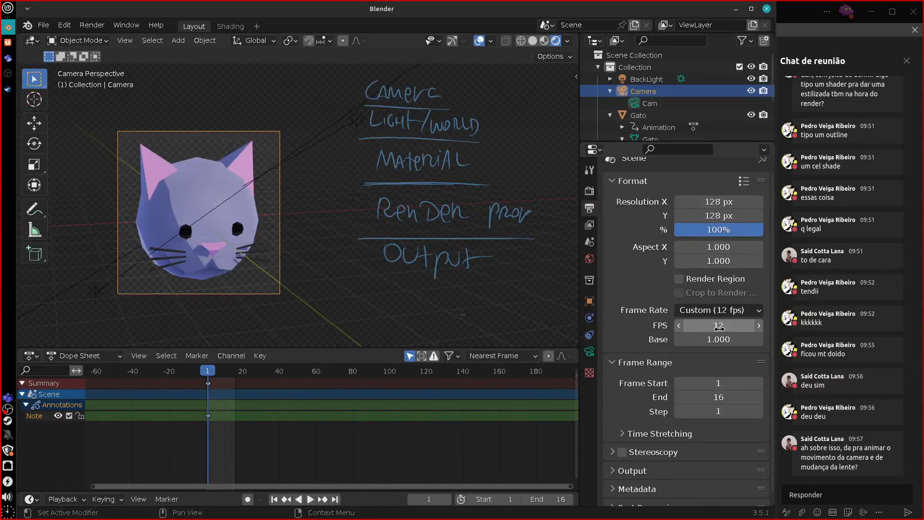
# Play the animation to review the spin at 12 fps.
pyautogui.press('space')
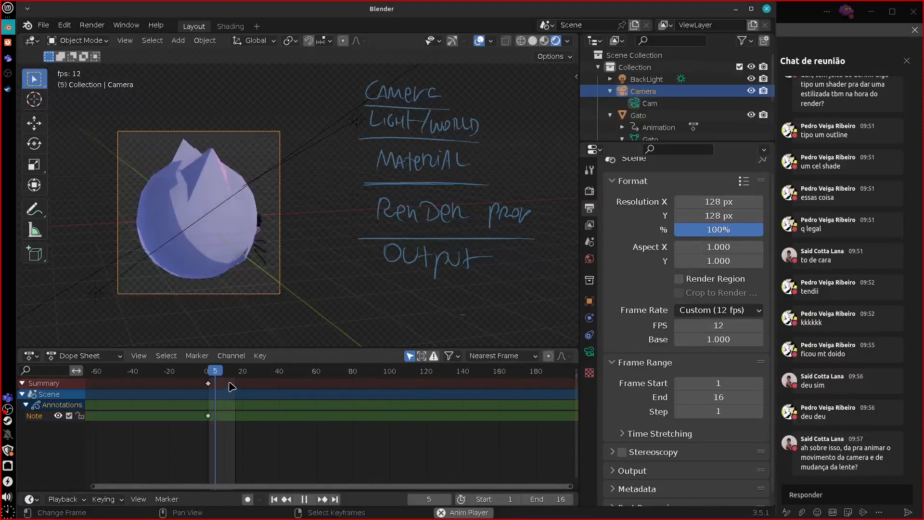
pyautogui.press('Escape')
pyautogui.moveTo(227, 378); pyautogui.dragTo(196, 387)
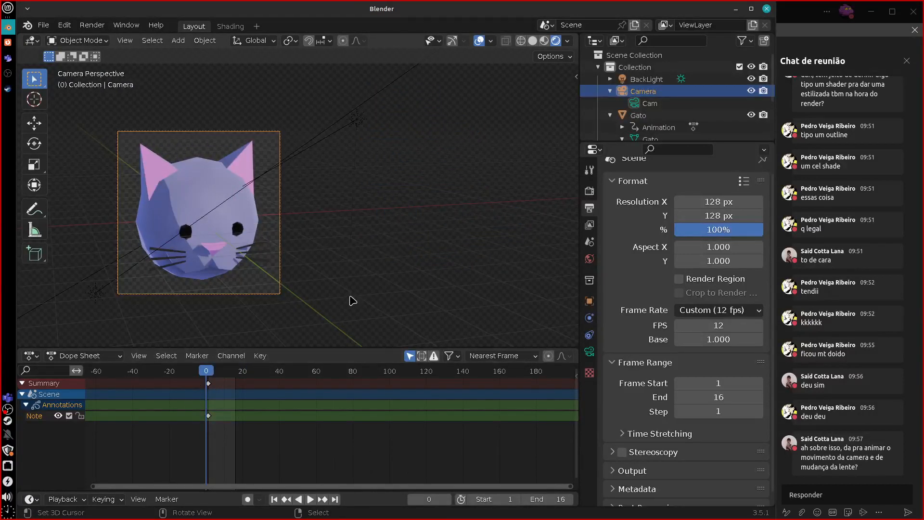
pyautogui.keyDown('shift'); pyautogui.moveTo(350, 295); pyautogui.dragTo(354, 289, button='middle'); pyautogui.keyUp('shift')
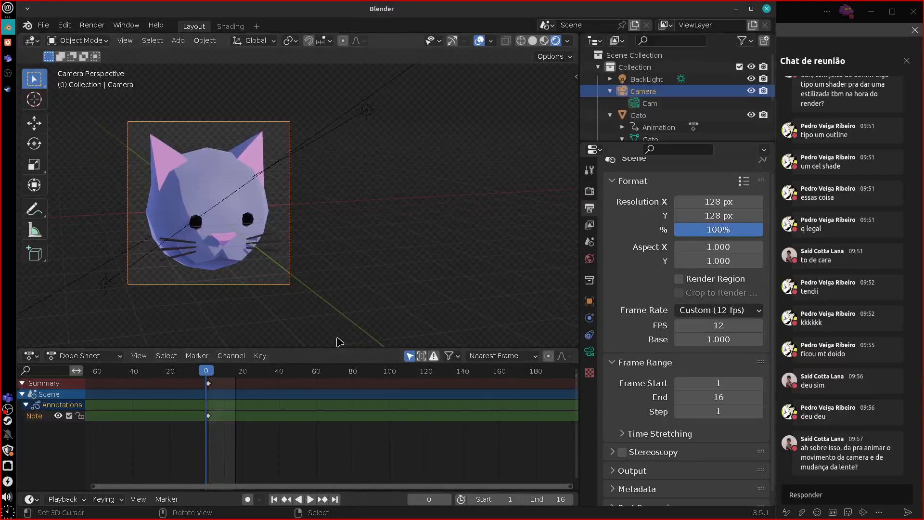
pyautogui.press('space')
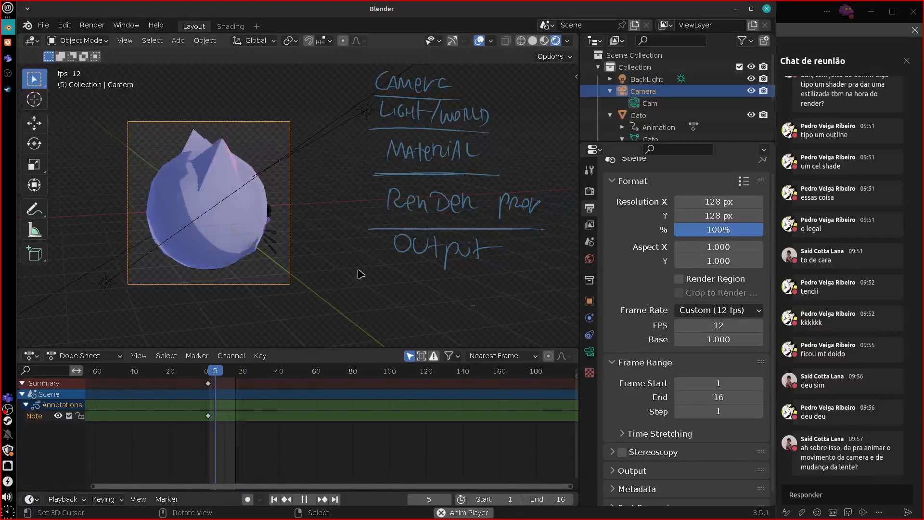
pyautogui.press('Escape')
# Collapse the Format and Frame Range settings, expand Output, and browse to the home folder for the render output path.
pyautogui.keyDown('ctrl'); pyautogui.click(626, 361); pyautogui.keyUp('ctrl')
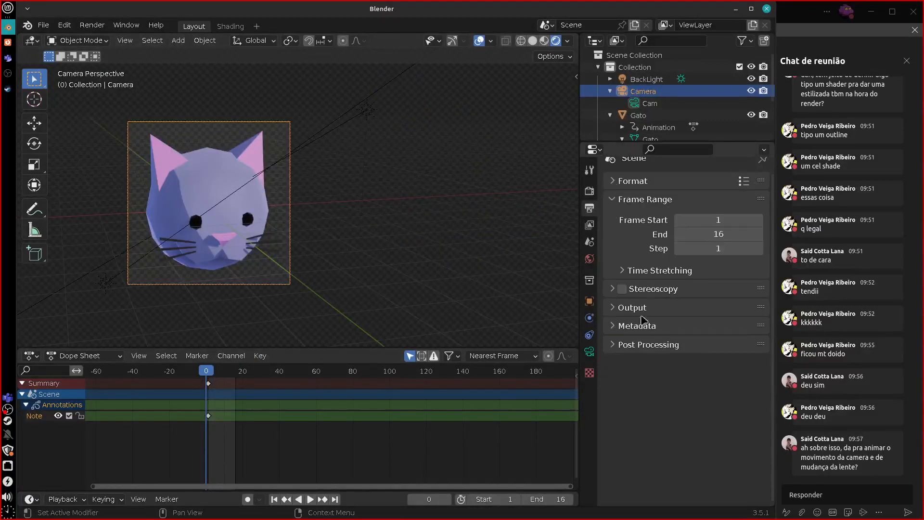
pyautogui.click(625, 200)
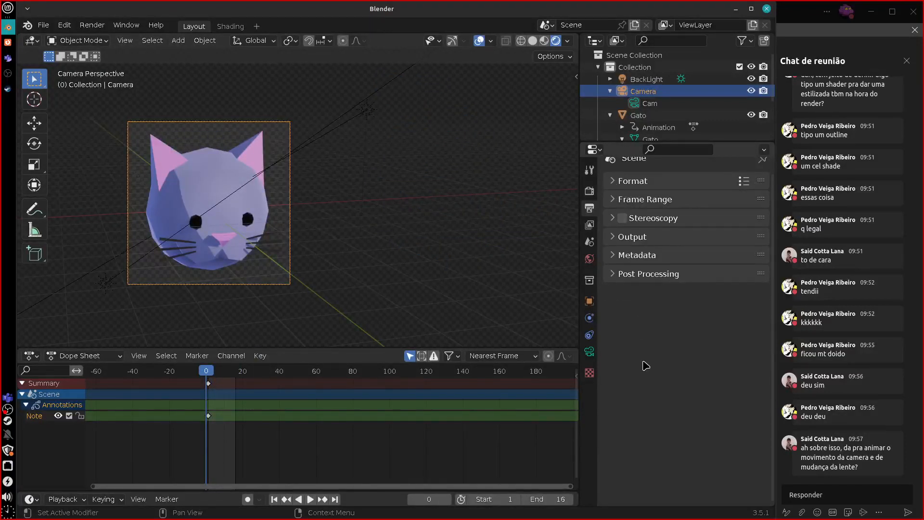
pyautogui.click(610, 241)
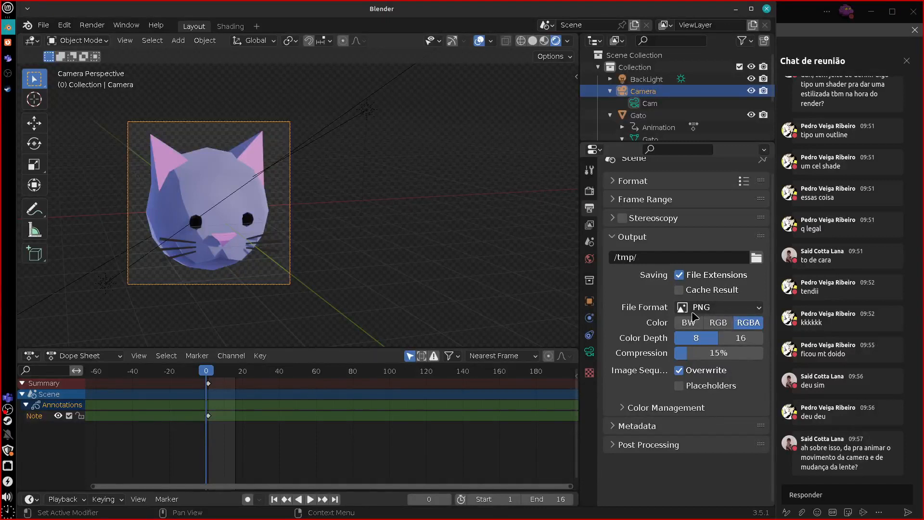
pyautogui.click(756, 258)
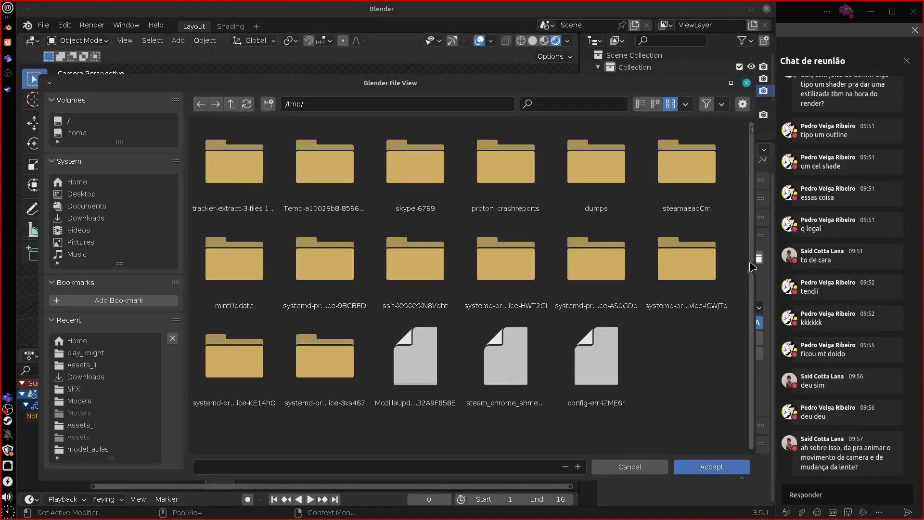
pyautogui.click(99, 184)
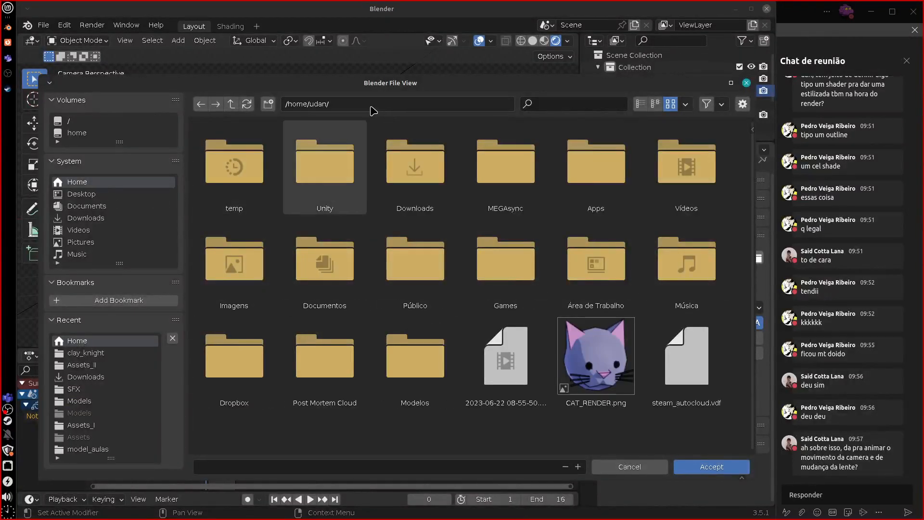
pyautogui.click(360, 106)
pyautogui.click(363, 107)
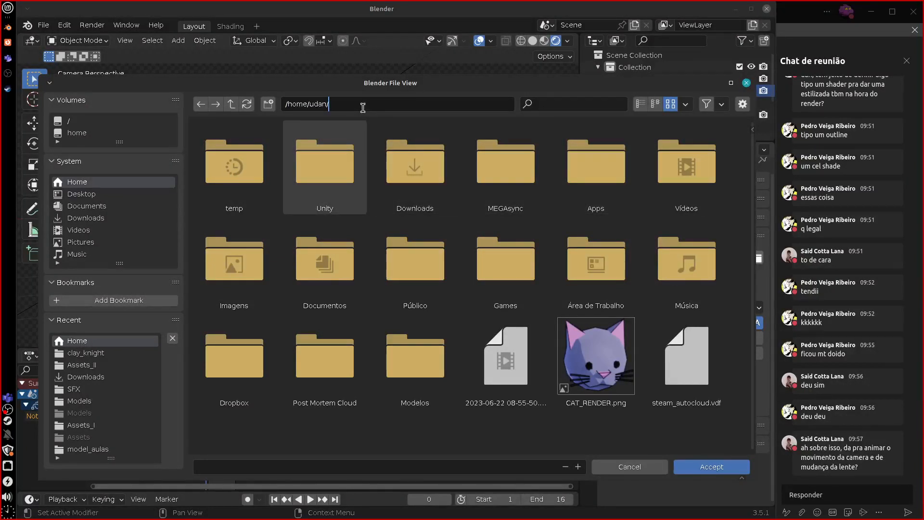
# Create a folder named Cat in the home folder and accept it as the render output location.
pyautogui.click(267, 104)
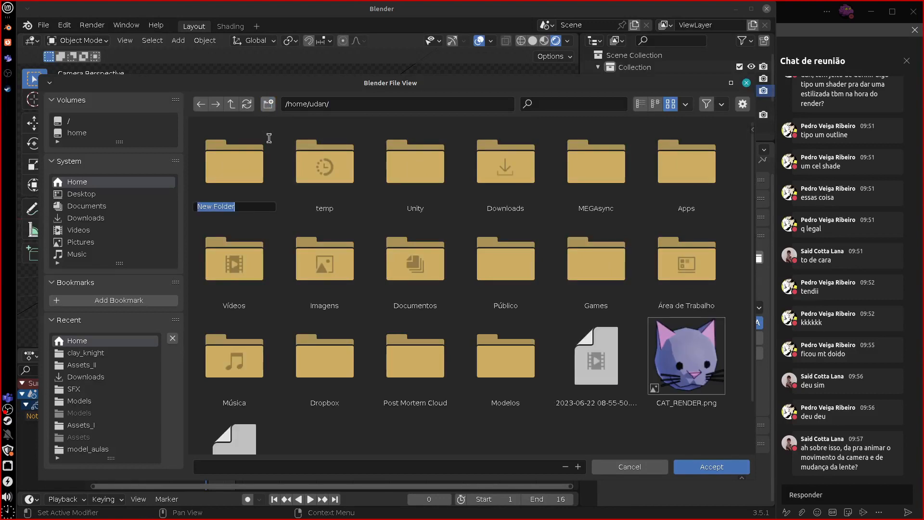
pyautogui.write('c')
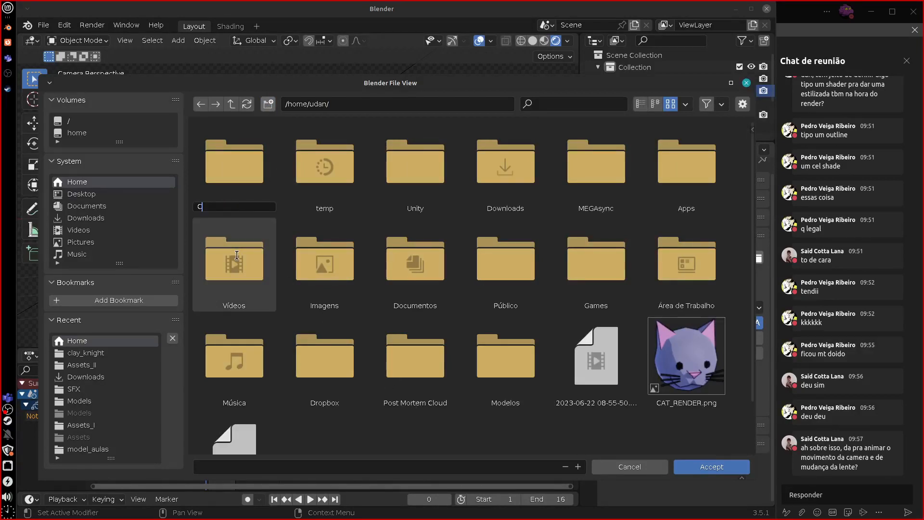
pyautogui.write('at')
pyautogui.press('Return')
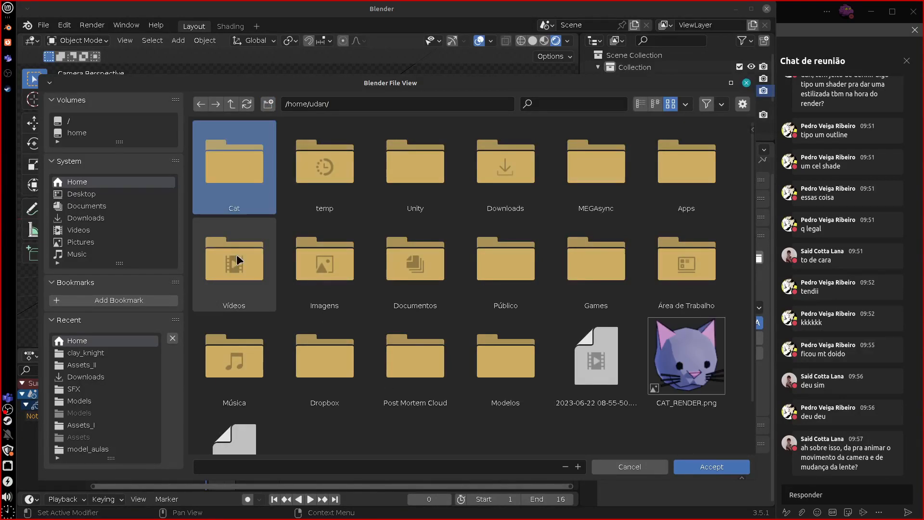
pyautogui.doubleClick(236, 170)
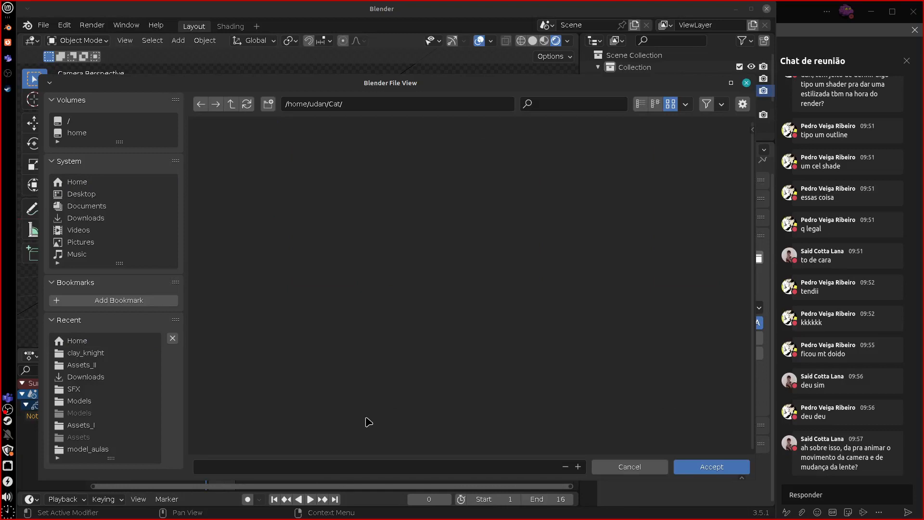
pyautogui.click(712, 467)
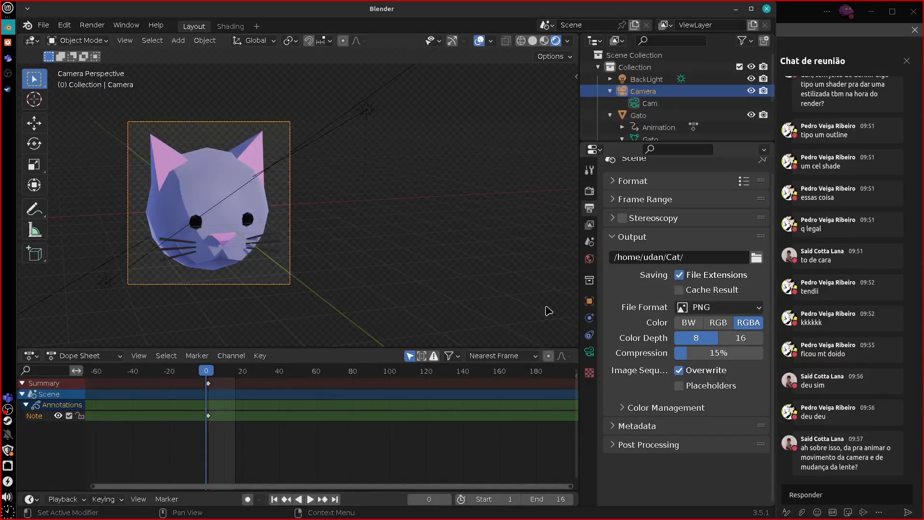
# Move the timeline to frame 2 and look over the available render commands.
pyautogui.moveTo(205, 373); pyautogui.dragTo(210, 376)
pyautogui.click(91, 25)
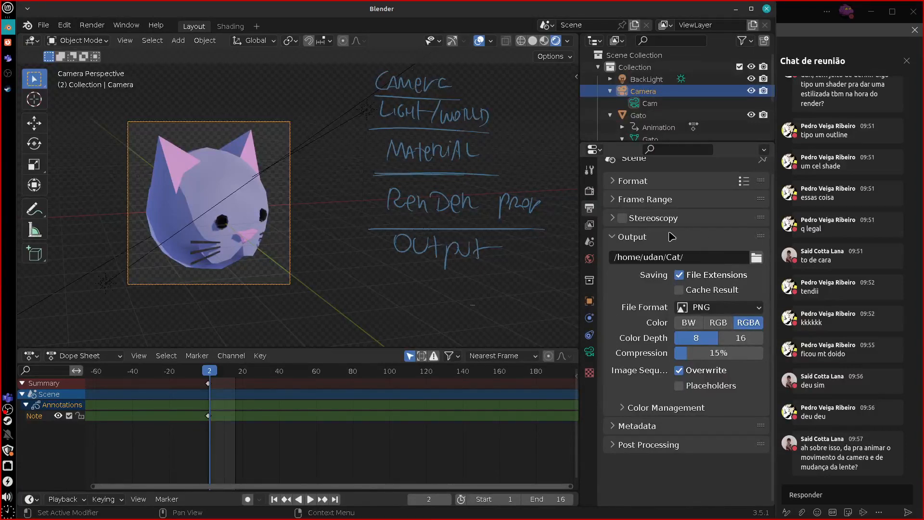
pyautogui.click(67, 25)
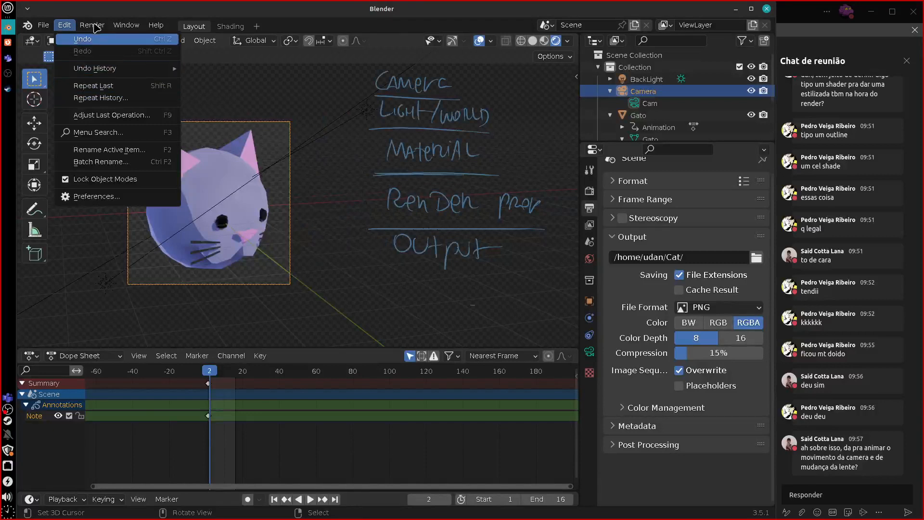
pyautogui.click(93, 26)
pyautogui.click(92, 26)
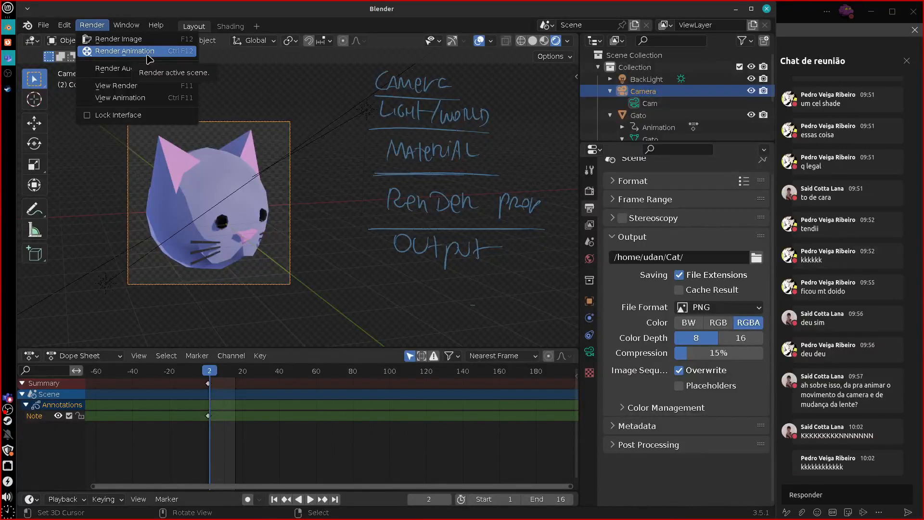
pyautogui.click(92, 25)
pyautogui.click(92, 25)
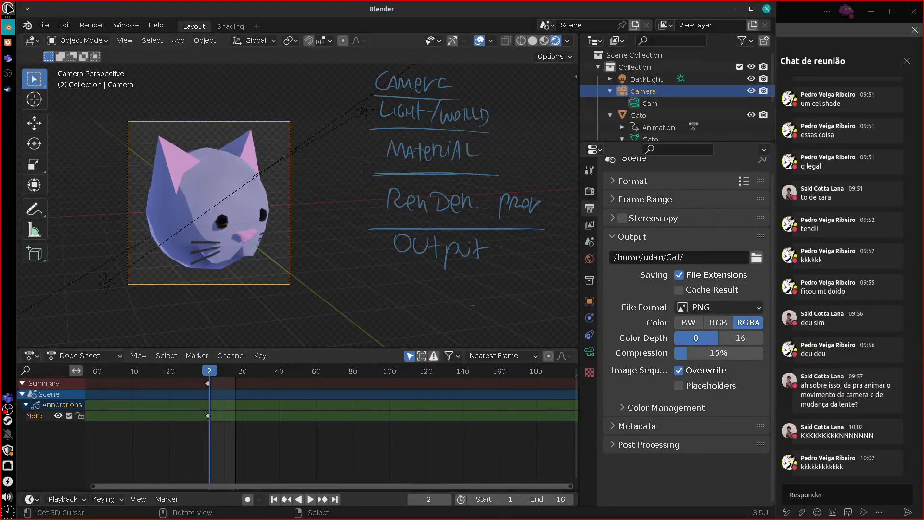
# Open the Cat folder in the file manager and keep its window always on top beside the Blender viewport.
pyautogui.click(7, 8)
pyautogui.click(253, 57)
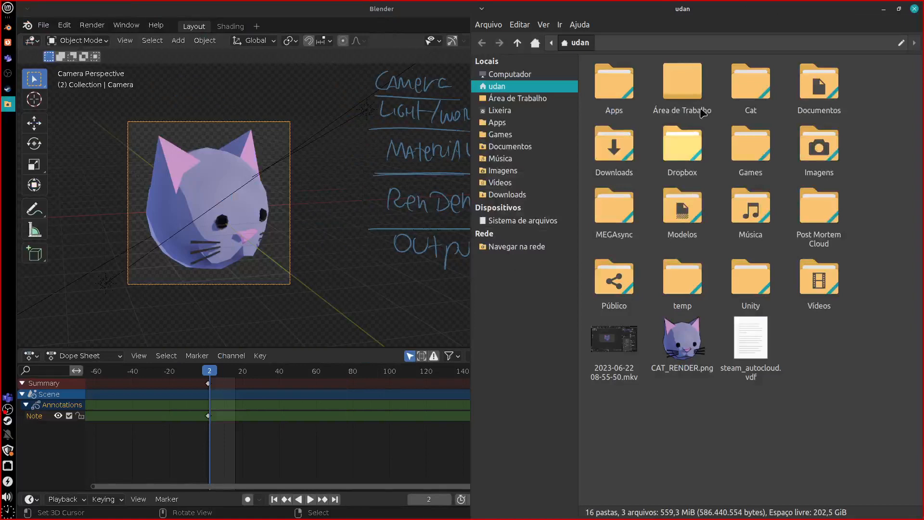
pyautogui.doubleClick(751, 83)
pyautogui.moveTo(650, 20); pyautogui.dragTo(501, 25)
pyautogui.rightClick(504, 23)
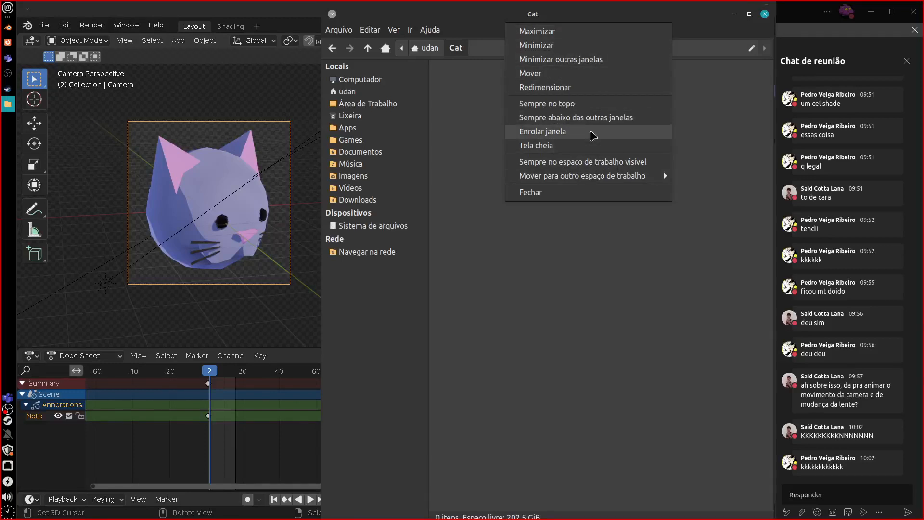
pyautogui.click(591, 104)
pyautogui.click(304, 416)
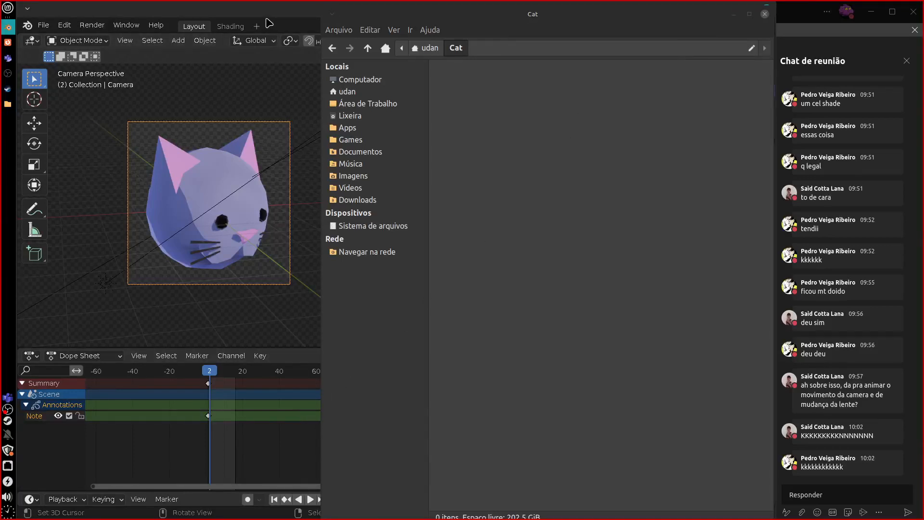
# Render the animation as a trial, delete all the resulting PNG frames from the Cat folder, and close the render view.
pyautogui.click(93, 27)
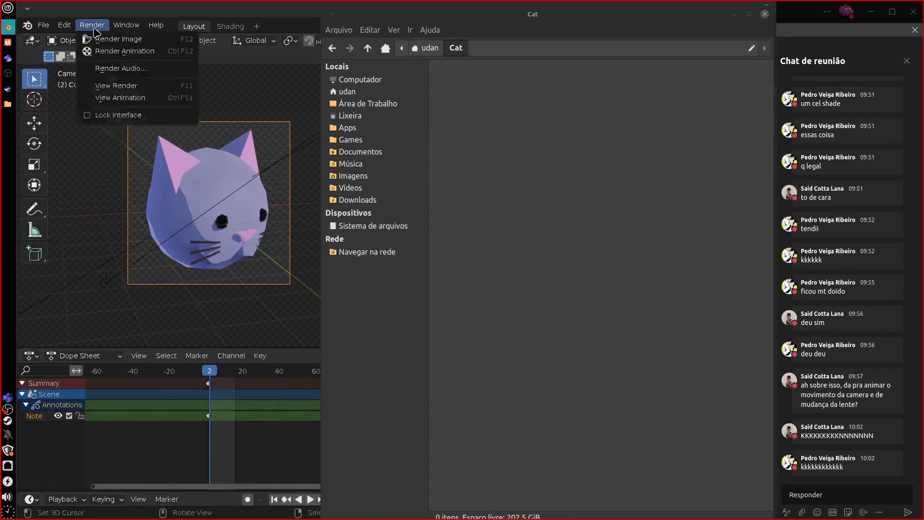
pyautogui.click(128, 51)
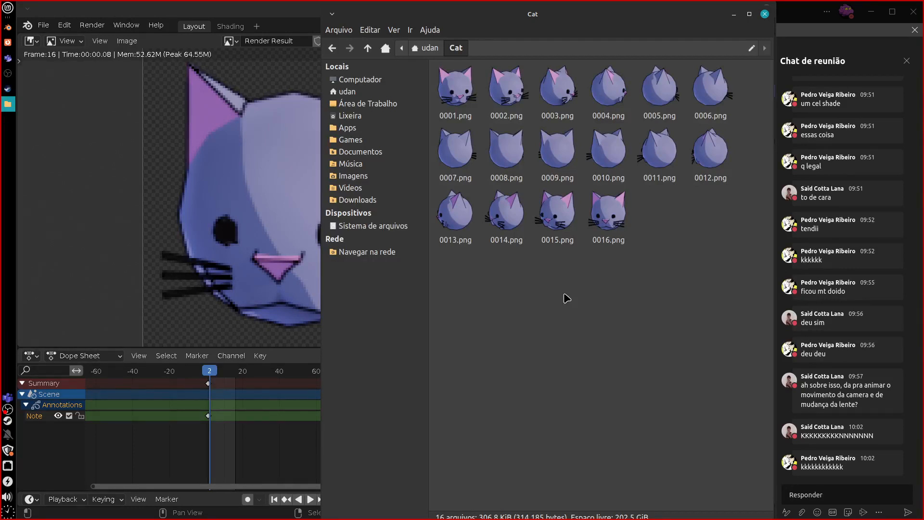
pyautogui.moveTo(730, 268); pyautogui.dragTo(471, 91)
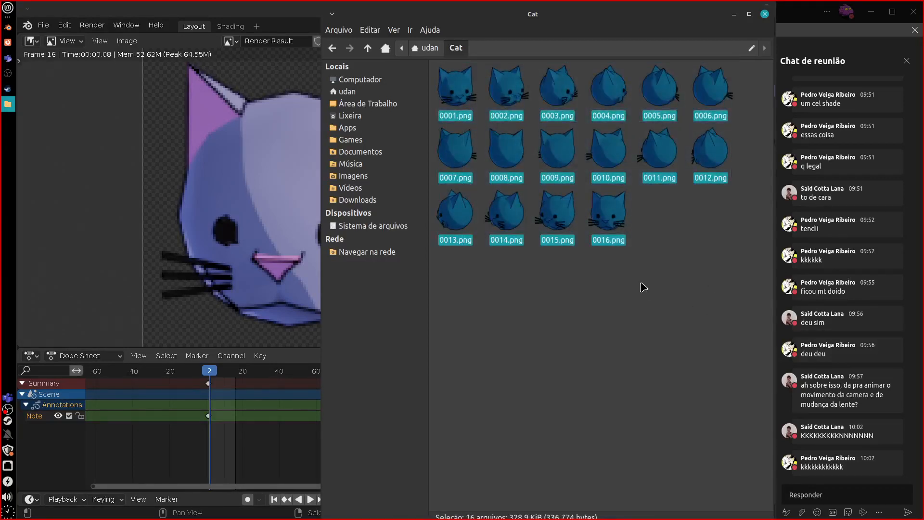
pyautogui.press('Delete')
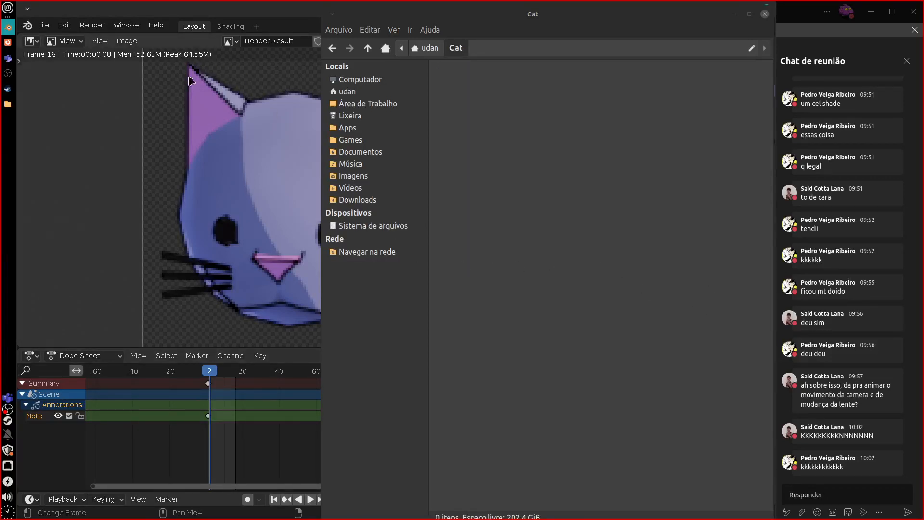
pyautogui.press('Escape')
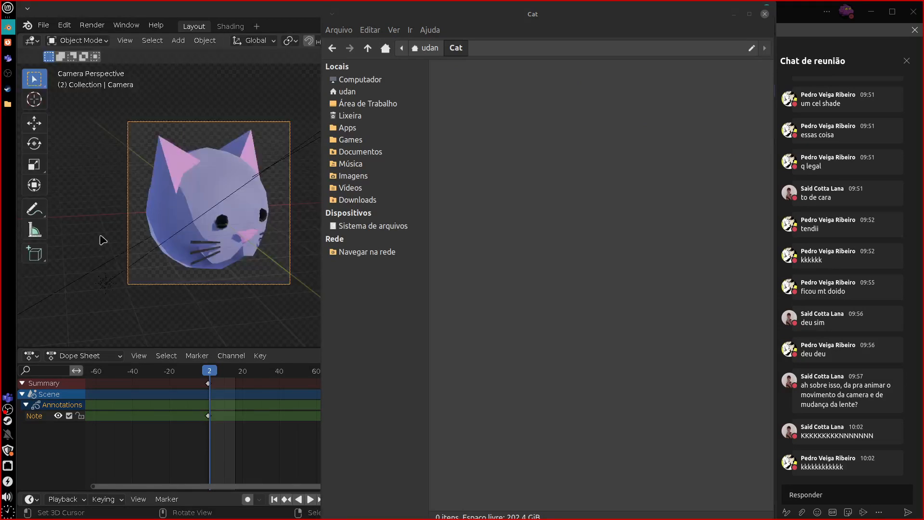
# Preview the spin in the viewport and render the full animation into the Cat folder.
pyautogui.press('space')
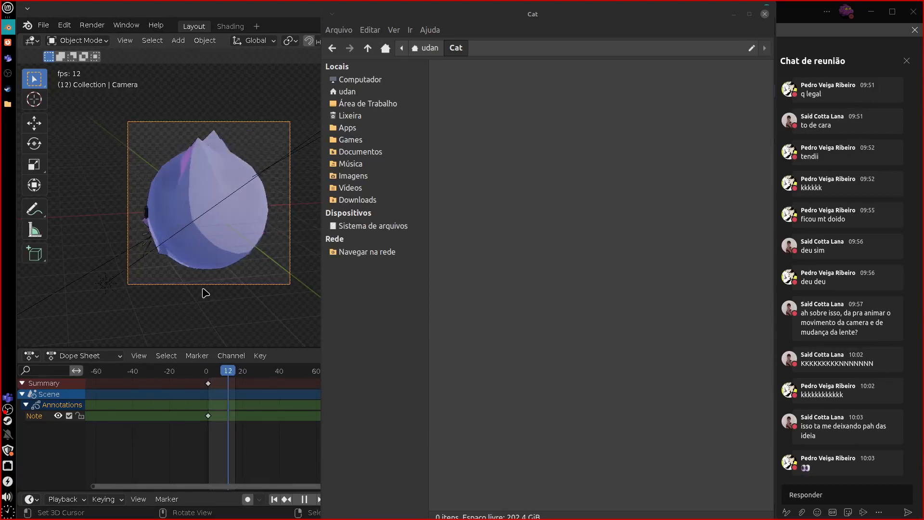
pyautogui.press('Escape')
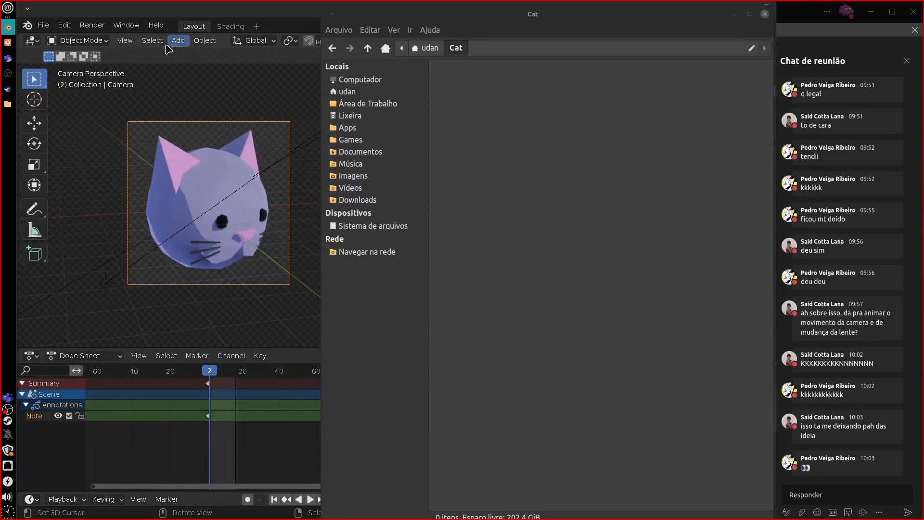
pyautogui.click(93, 25)
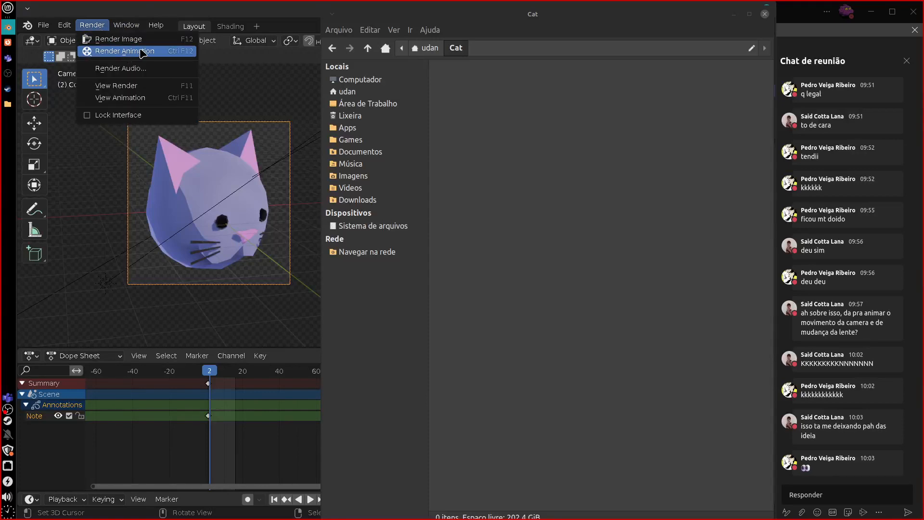
pyautogui.click(140, 52)
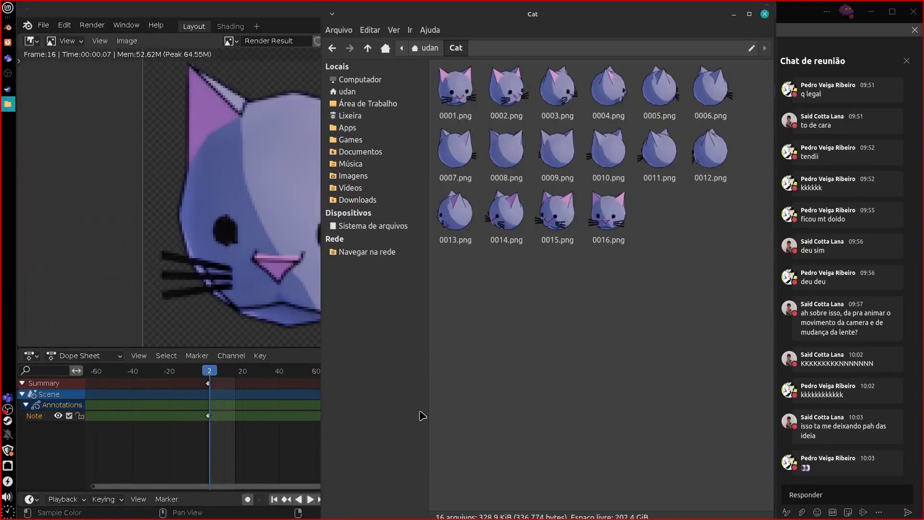
# Open 0001.png in the image viewer and set the Cat folder window to stay below other windows.
pyautogui.doubleClick(455, 87)
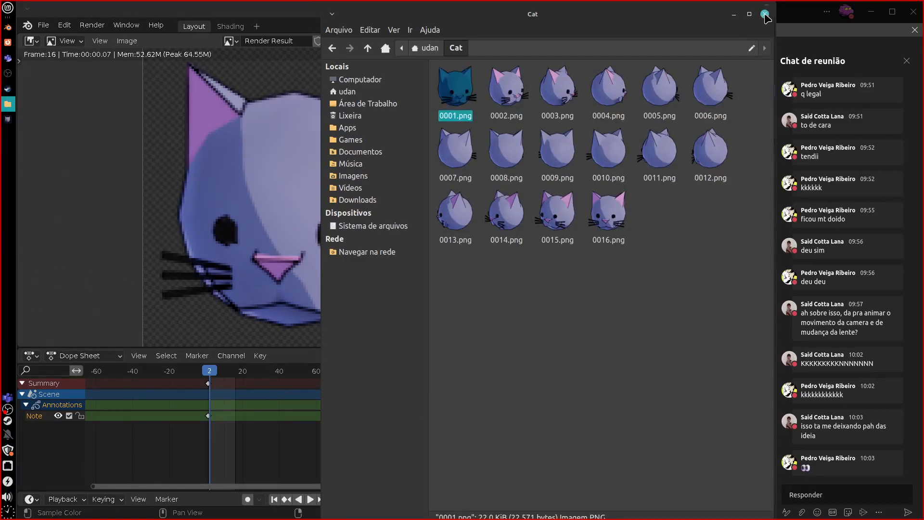
pyautogui.rightClick(535, 17)
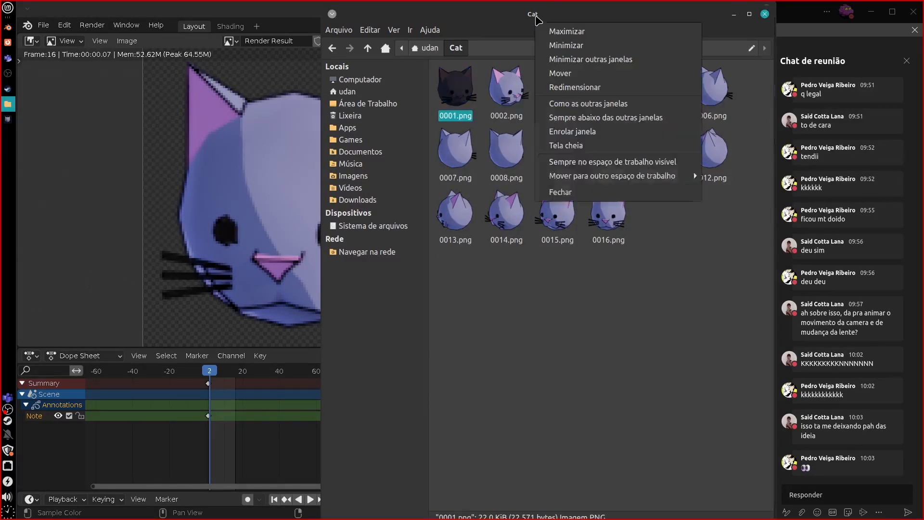
pyautogui.click(610, 118)
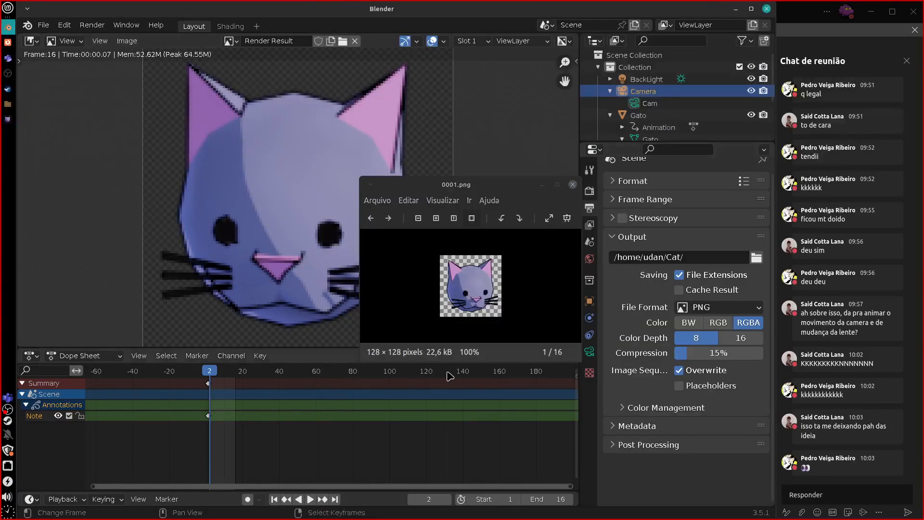
# Flip repeatedly through the rendered PNG frames to examine the spin sequence, and close the image viewer.
pyautogui.click(520, 310)
pyautogui.press('Right')
pyautogui.press('Right')
pyautogui.press('Right')
pyautogui.press('Right')
pyautogui.press('Right')
pyautogui.press('Right')
pyautogui.press('Right')
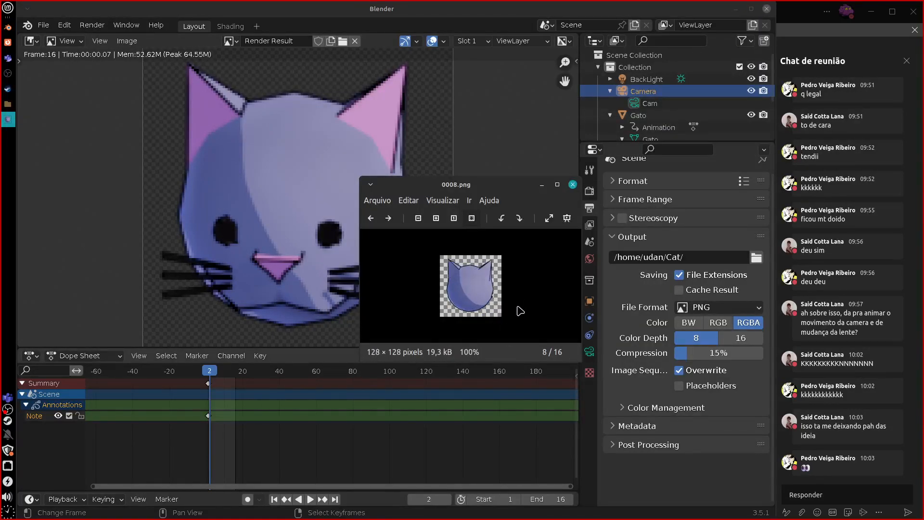
pyautogui.press('Right')
pyautogui.press('Right')
pyautogui.press('Right')
pyautogui.press('Right')
pyautogui.press('Right')
pyautogui.press('Right')
pyautogui.press('Right')
pyautogui.press('Right')
pyautogui.press('Right')
pyautogui.press('Right')
pyautogui.press('Right')
pyautogui.press('Right')
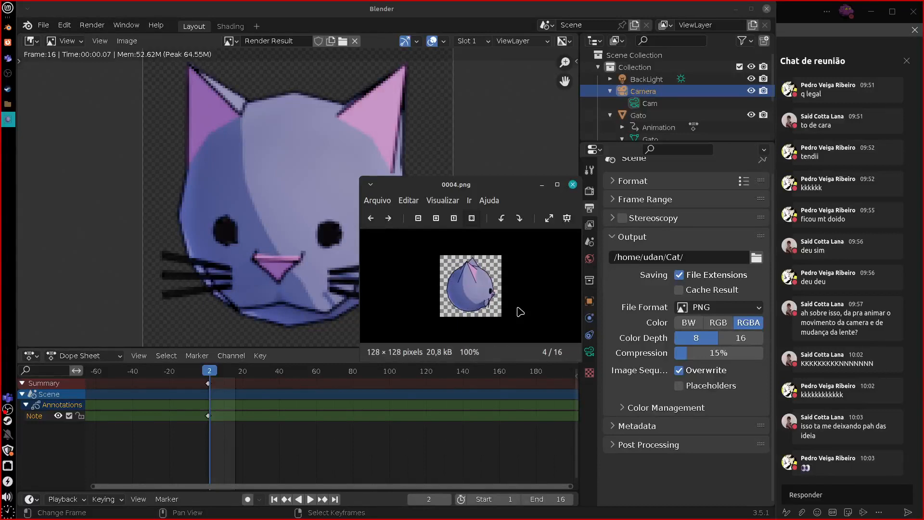
pyautogui.press('Right')
pyautogui.press('Right')
pyautogui.press('Right')
pyautogui.press('Right')
pyautogui.press('Right')
pyautogui.press('Right')
pyautogui.press('Right')
pyautogui.press('Right')
pyautogui.press('Right')
pyautogui.press('Right')
pyautogui.press('Right')
pyautogui.press('Right')
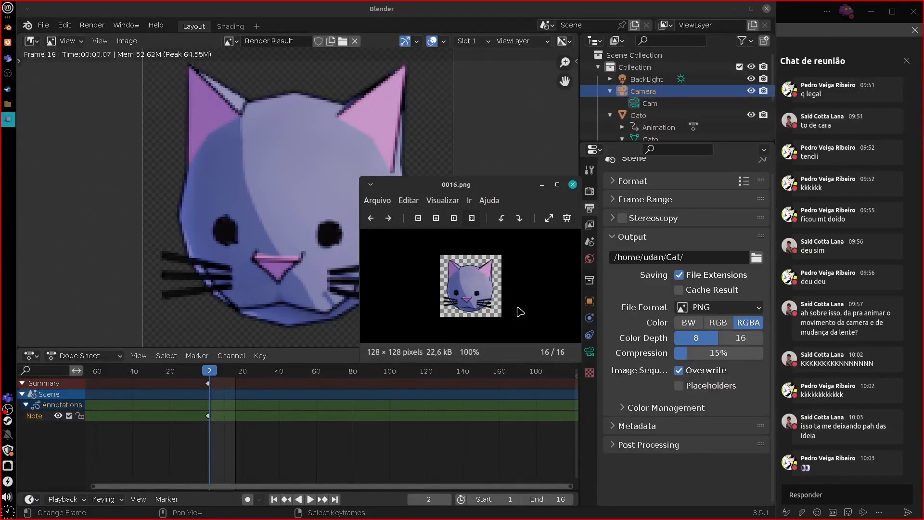
pyautogui.press('Right')
pyautogui.press('Right')
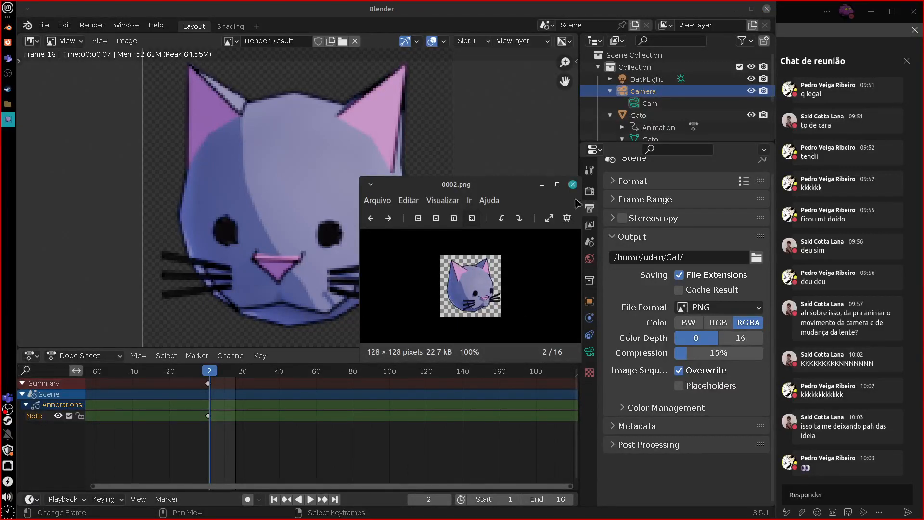
pyautogui.click(572, 184)
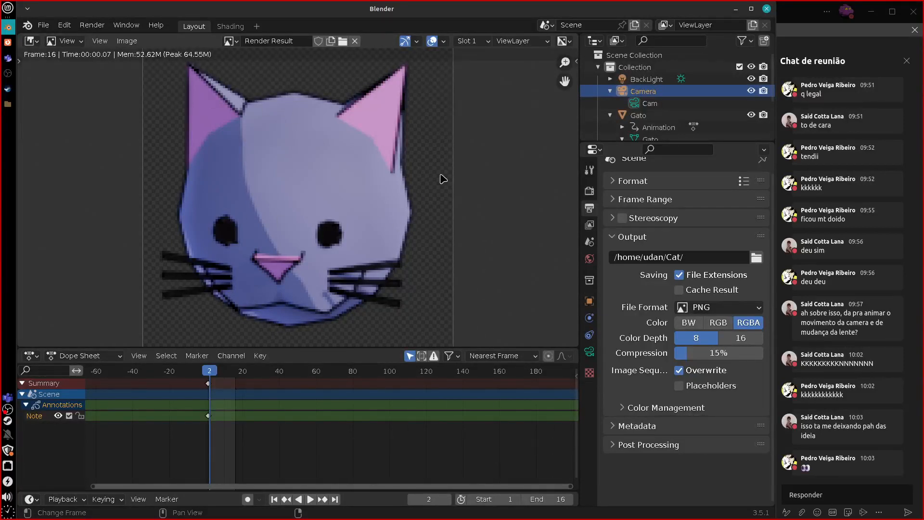
# Close the render view and save the project as CatRender.blend in the Assets_I folder.
pyautogui.click(61, 27)
pyautogui.press('Escape')
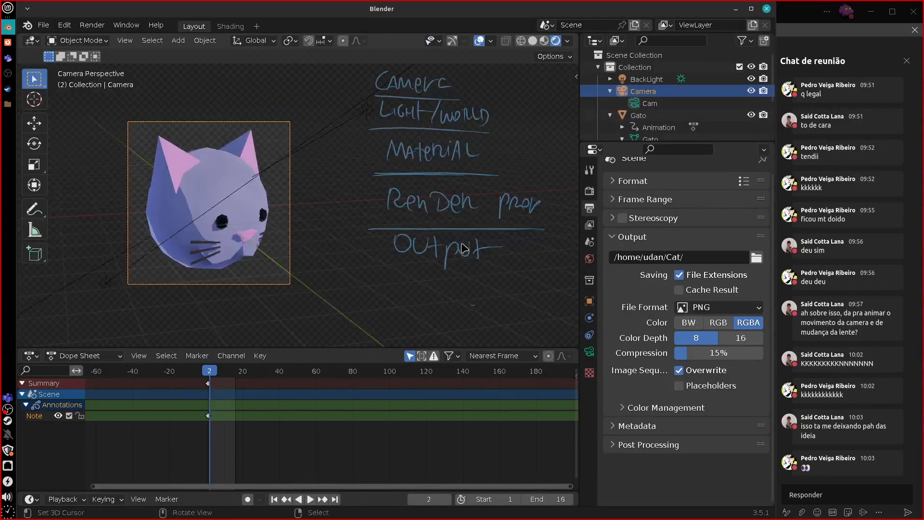
pyautogui.keyDown('shift'); pyautogui.moveTo(424, 292); pyautogui.dragTo(435, 302, button='middle'); pyautogui.keyUp('shift')
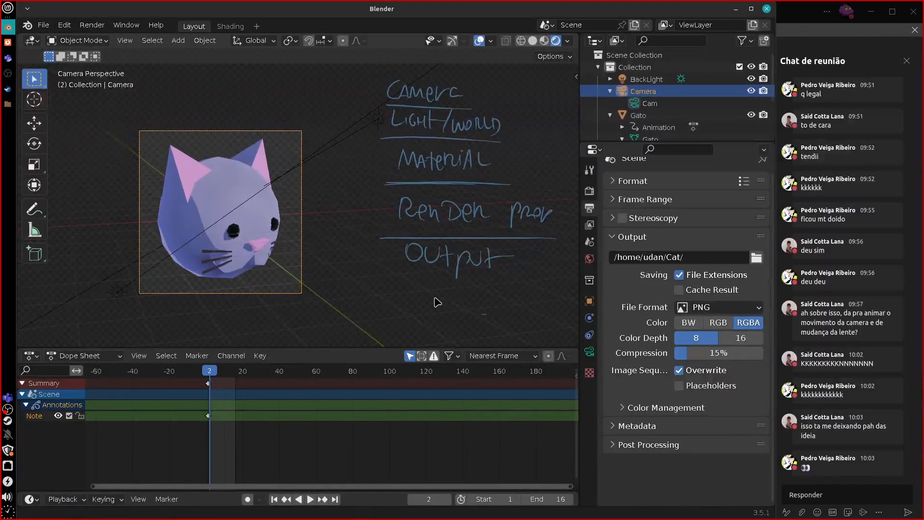
pyautogui.click(44, 25)
pyautogui.click(63, 117)
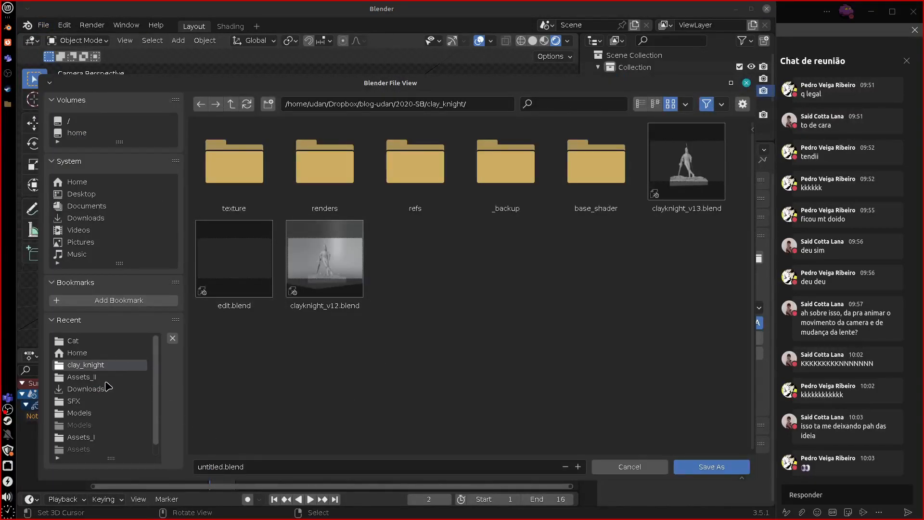
pyautogui.click(113, 436)
pyautogui.click(265, 466)
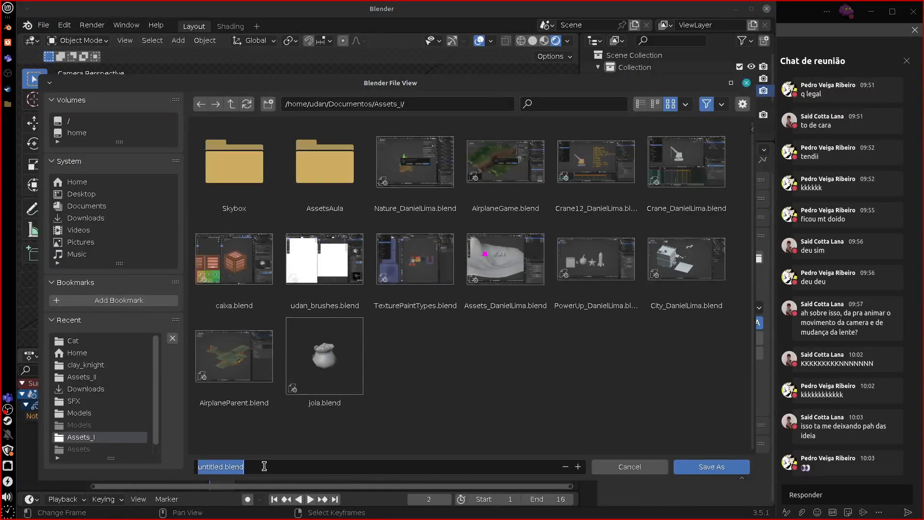
pyautogui.write('c')
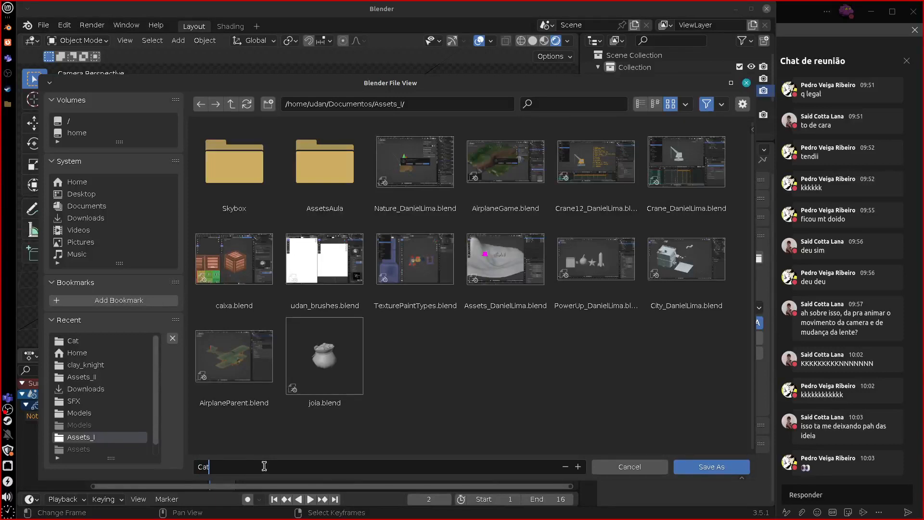
pyautogui.write('atRender.blend')
pyautogui.click(701, 466)
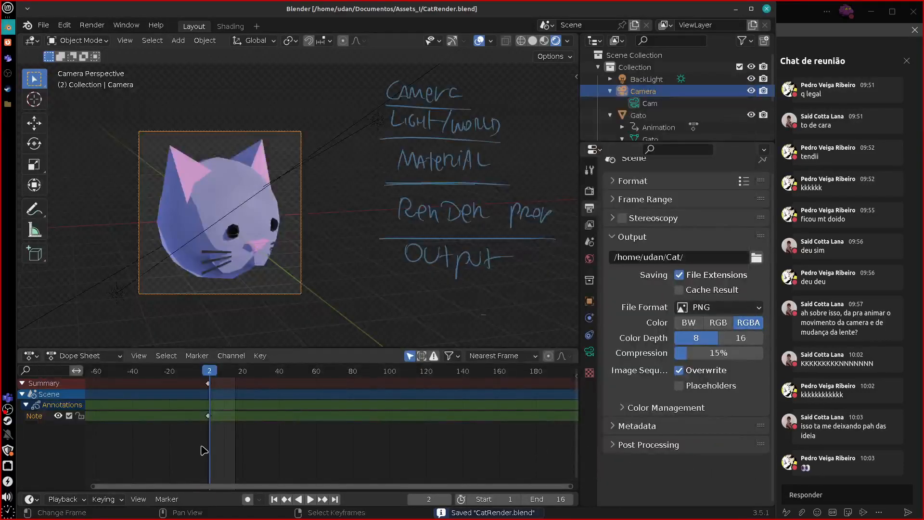
# Close Blender, launch GIMP, and fit its window beside the meeting chat.
pyautogui.click(230, 26)
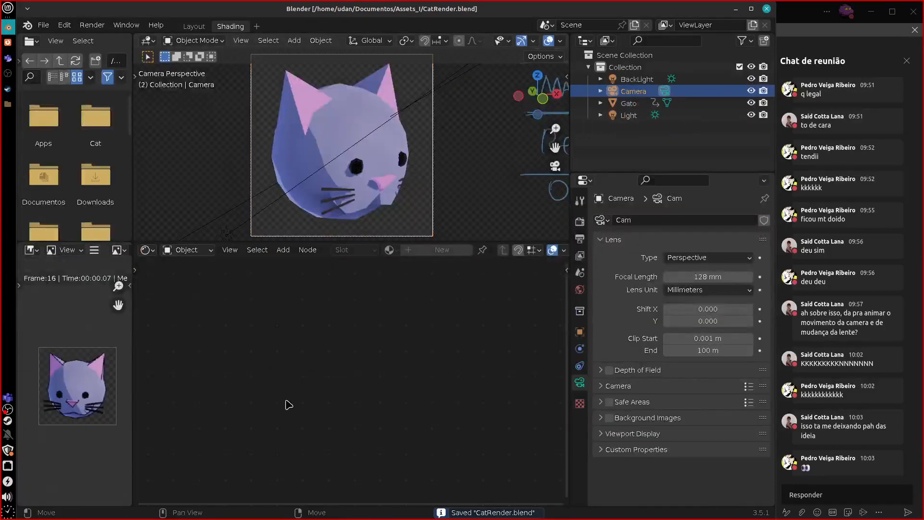
pyautogui.click(194, 26)
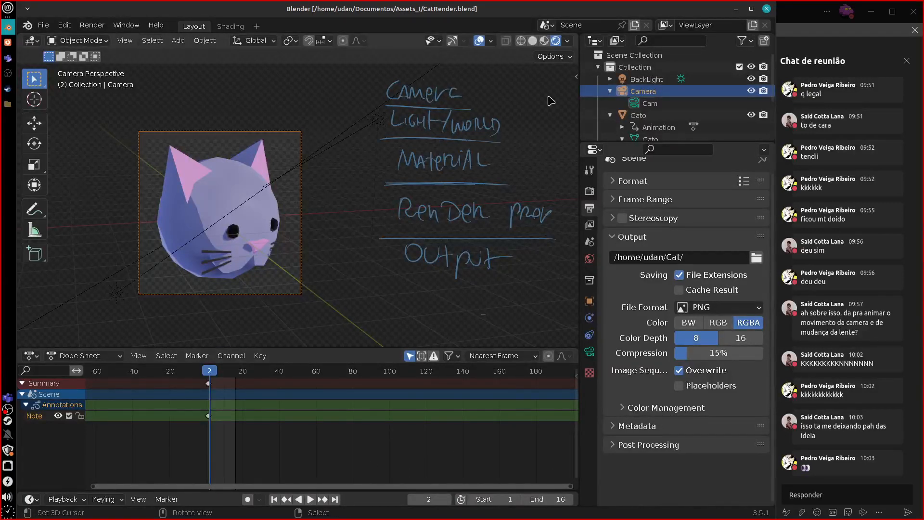
pyautogui.click(767, 10)
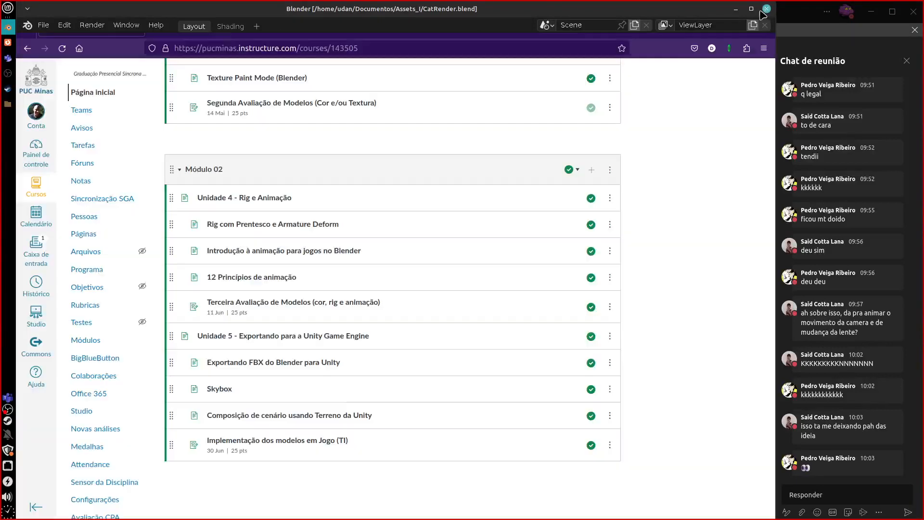
pyautogui.press('super')
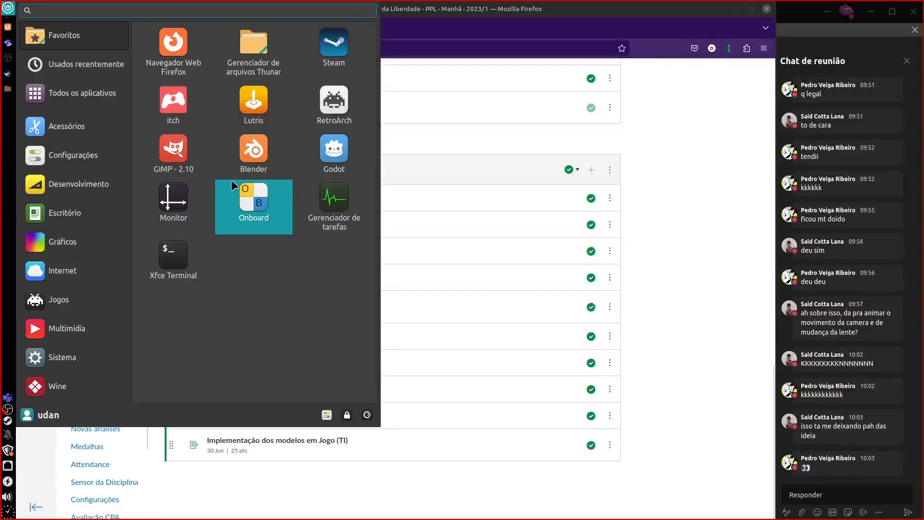
pyautogui.press('super')
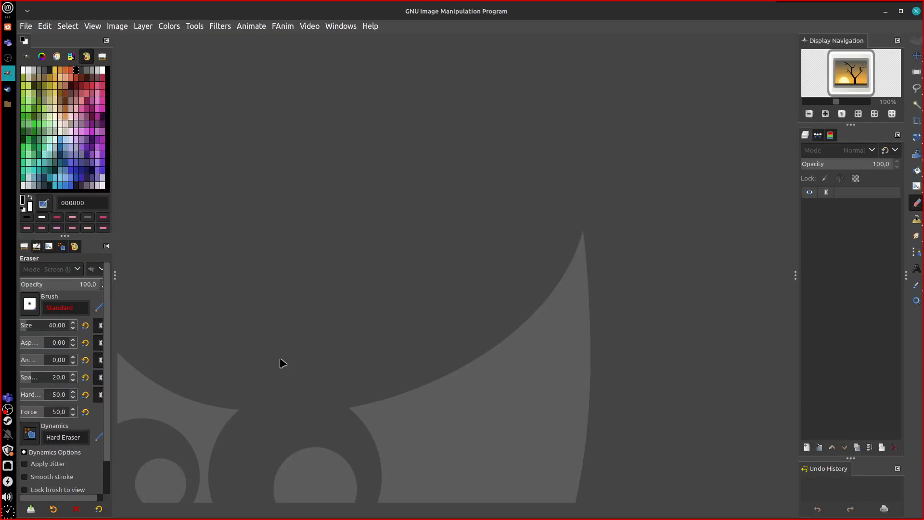
pyautogui.moveTo(679, 17); pyautogui.dragTo(0, 191)
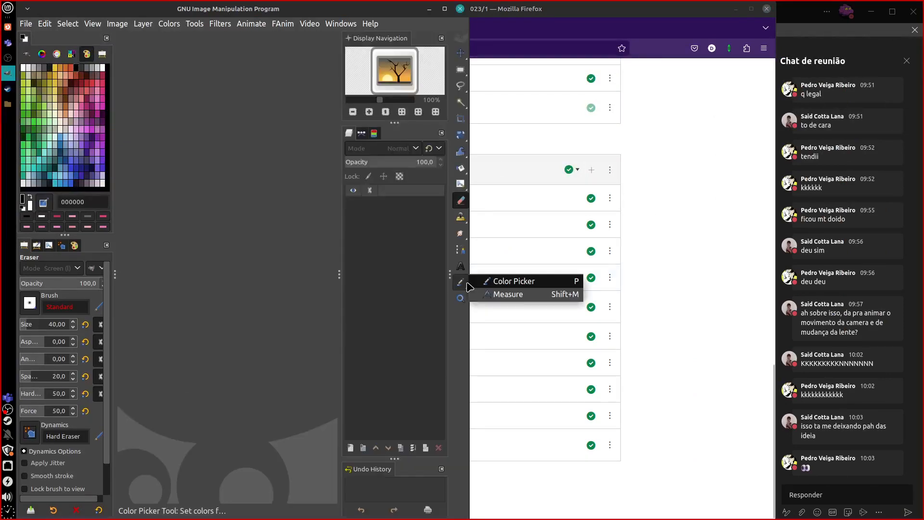
pyautogui.moveTo(469, 360); pyautogui.dragTo(773, 374)
pyautogui.click(28, 28)
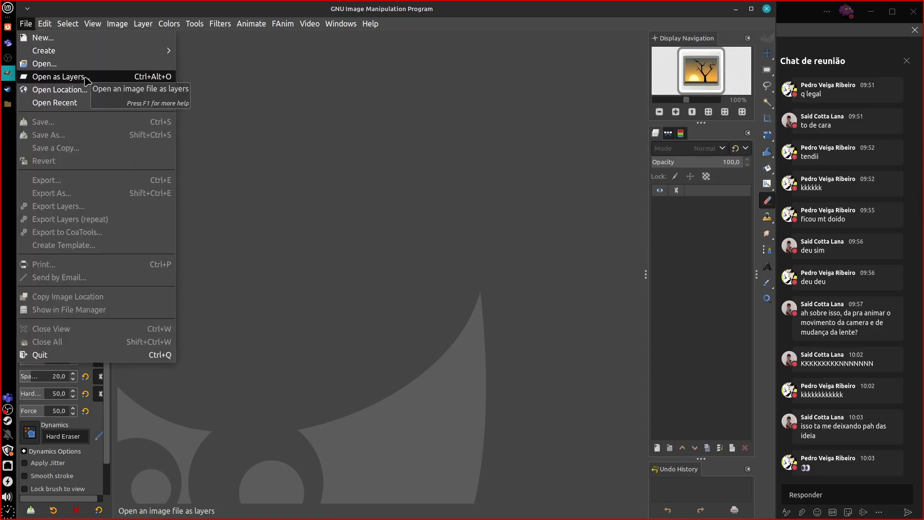
pyautogui.click(114, 77)
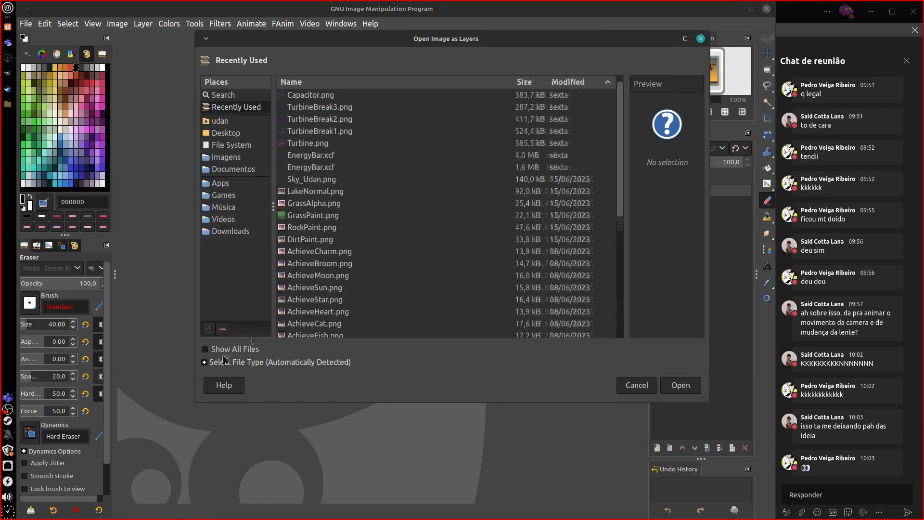
pyautogui.click(243, 123)
pyautogui.moveTo(414, 40); pyautogui.dragTo(342, 76)
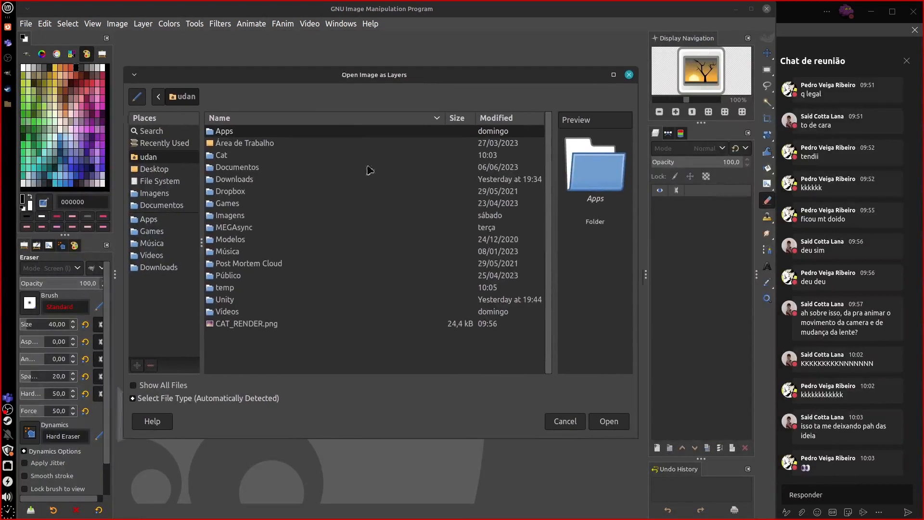
pyautogui.click(629, 75)
# Open all the PNG frames from 0001.png to 0016.png in the home directory's Cat folder as layers.
pyautogui.click(27, 24)
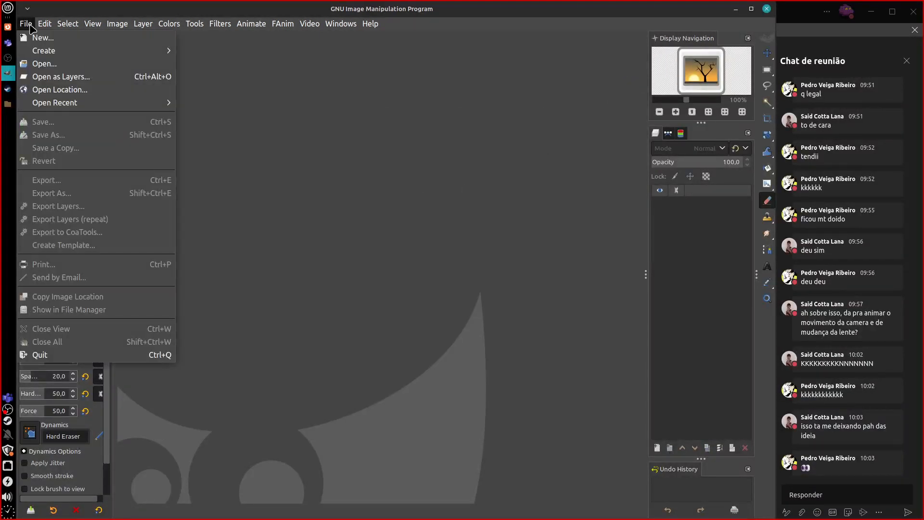
pyautogui.click(109, 79)
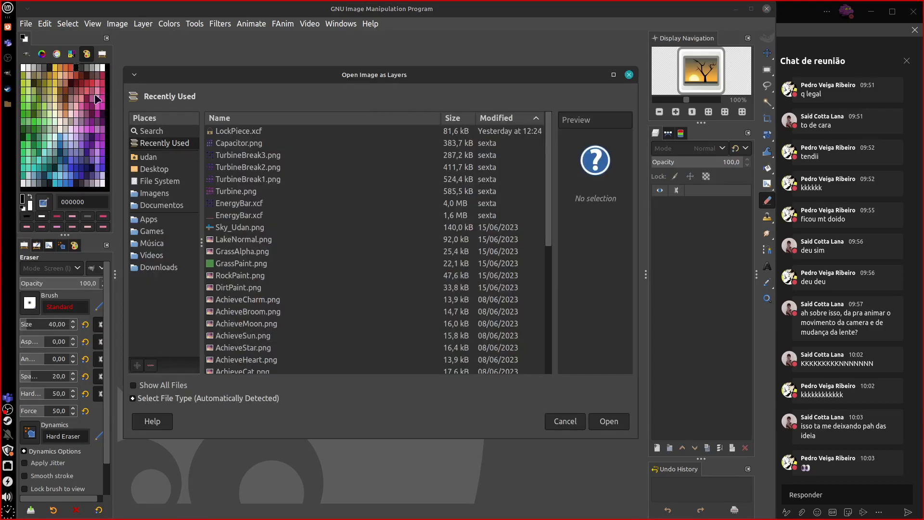
pyautogui.click(187, 159)
pyautogui.click(247, 155)
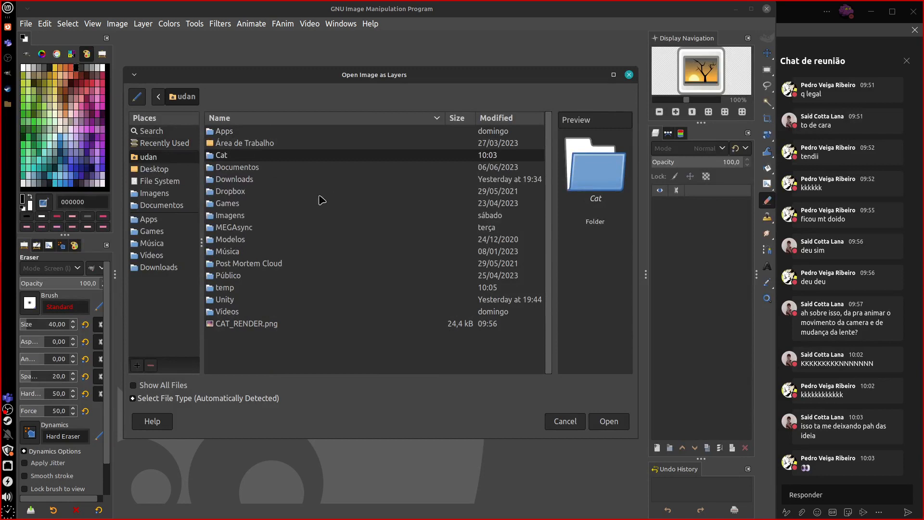
pyautogui.doubleClick(309, 160)
pyautogui.hotkey('ctrl', 'a')
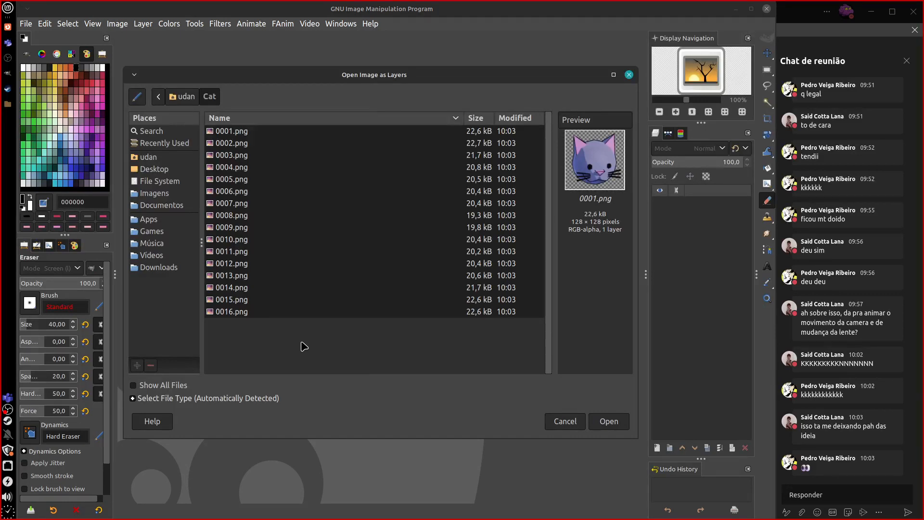
pyautogui.click(611, 426)
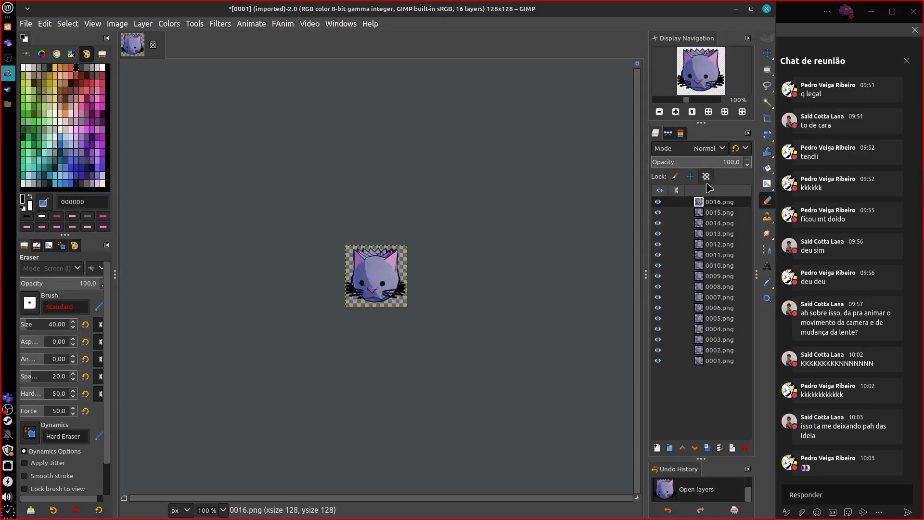
# Preview the layers with Animation Playback using One frame per layer (replace), and close the playback window.
pyautogui.click(228, 26)
pyautogui.moveTo(353, 251)
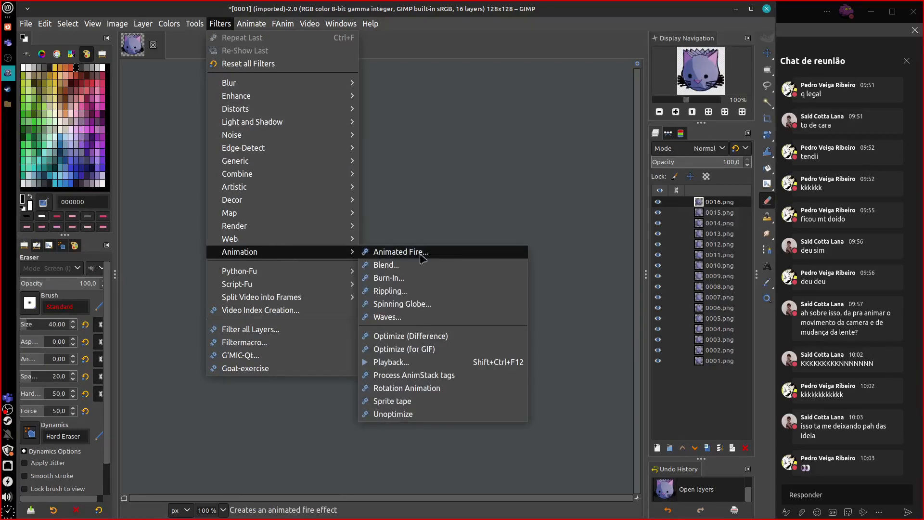
pyautogui.click(444, 364)
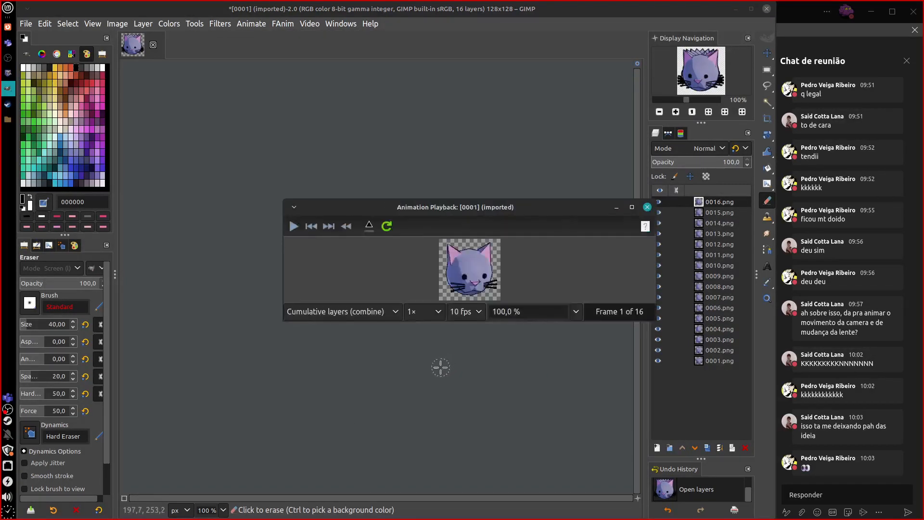
pyautogui.click(294, 226)
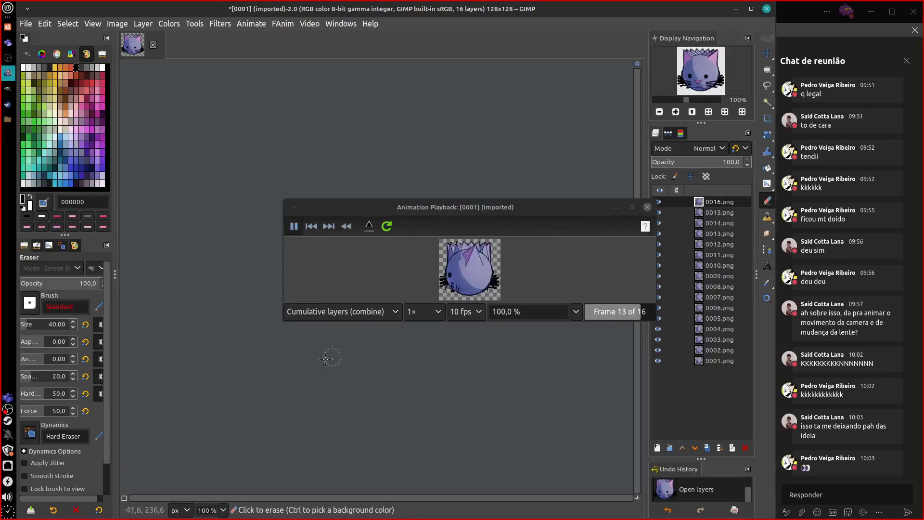
pyautogui.click(375, 312)
pyautogui.click(367, 339)
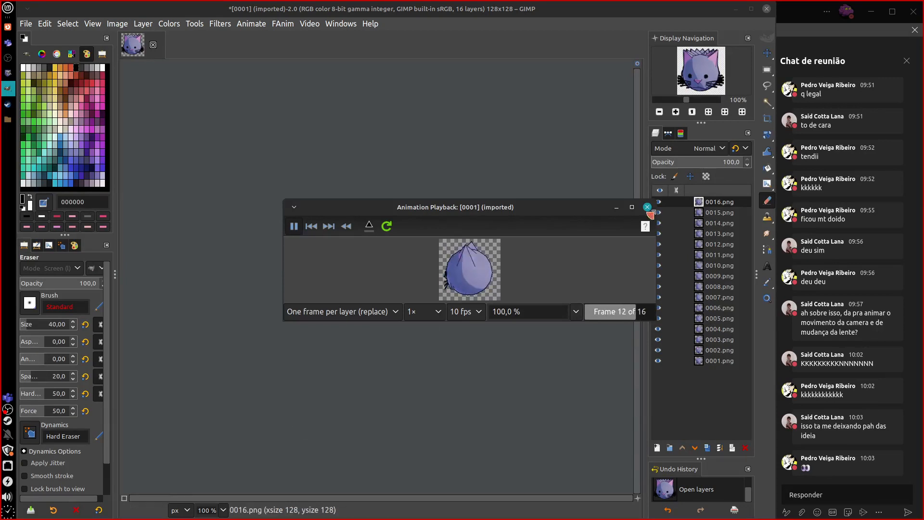
pyautogui.click(647, 207)
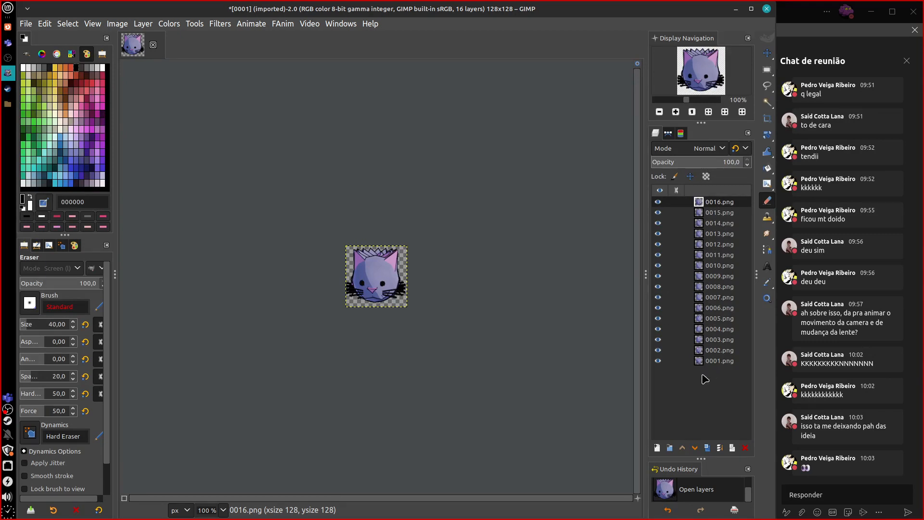
# Reverse the layer order so 0001.png is at the top of the stack and 0016.png at the bottom.
pyautogui.click(93, 23)
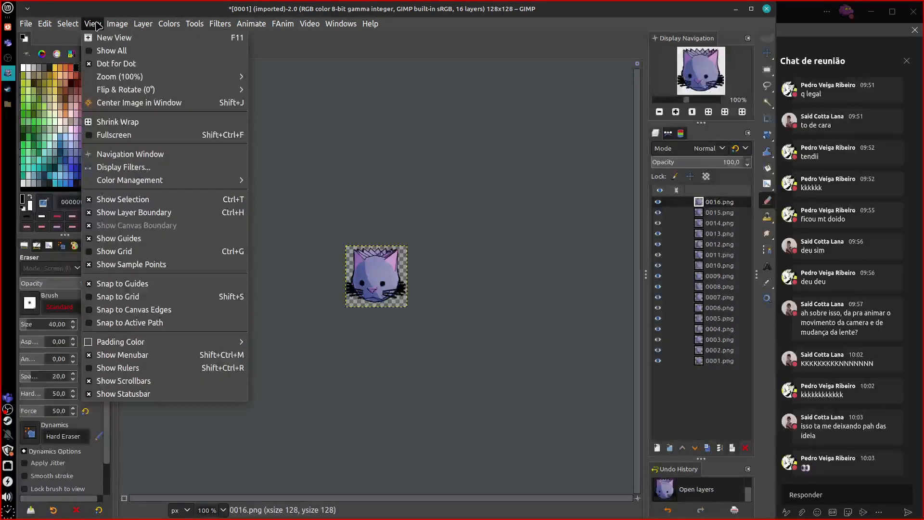
pyautogui.moveTo(143, 24)
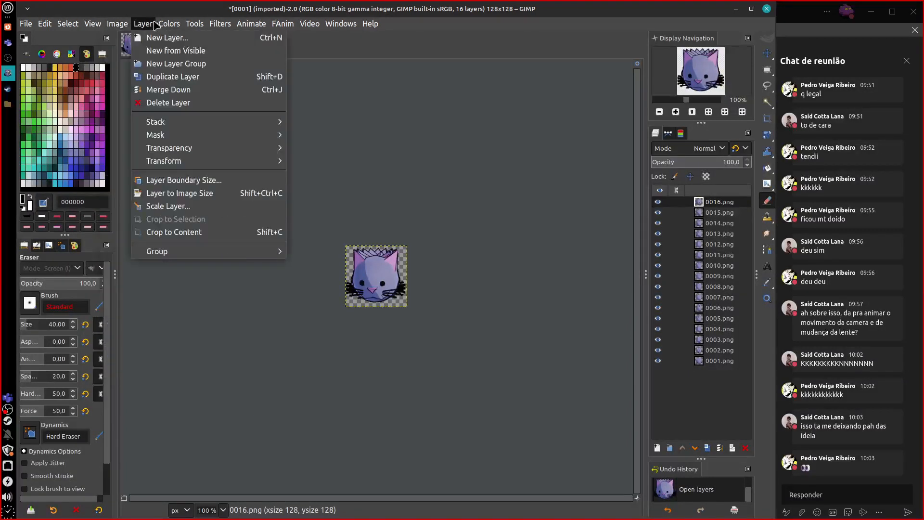
pyautogui.moveTo(212, 122)
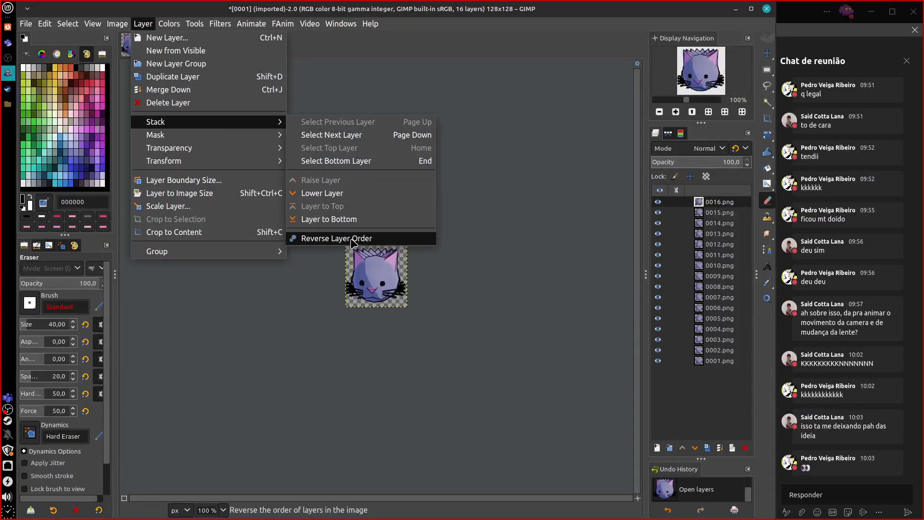
pyautogui.click(427, 239)
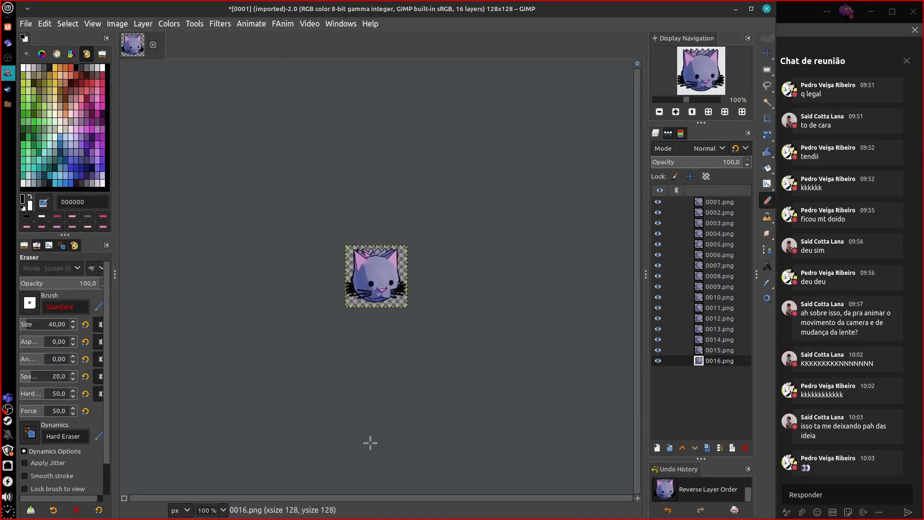
# Try reordering the 0016.png layer in the layer stack.
pyautogui.click(223, 24)
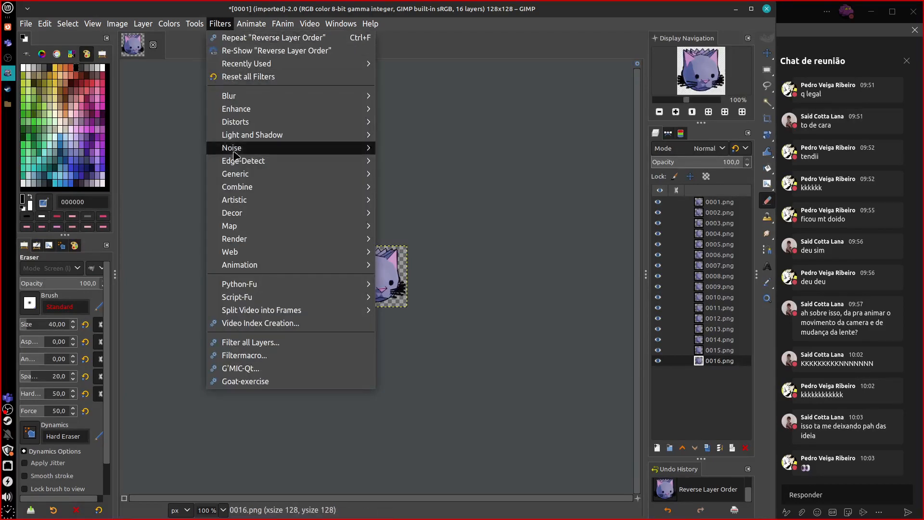
pyautogui.moveTo(246, 284)
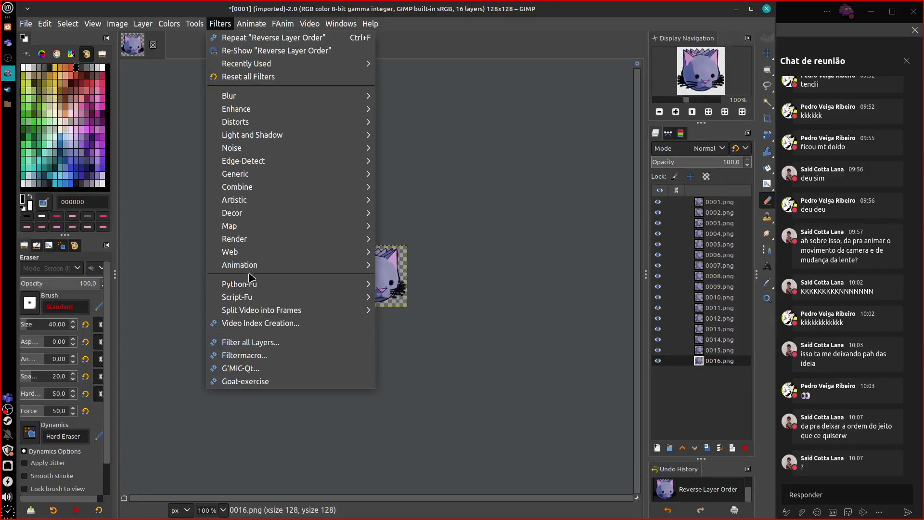
pyautogui.moveTo(255, 268)
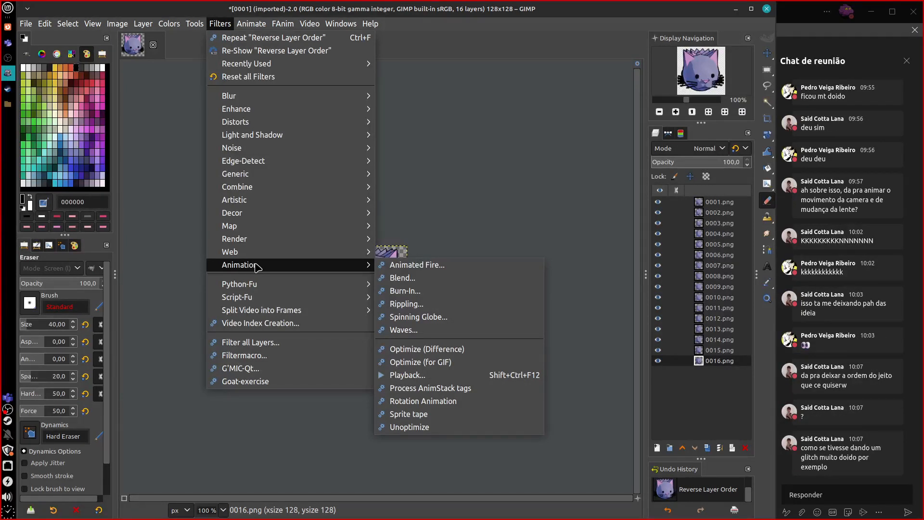
pyautogui.click(574, 438)
pyautogui.moveTo(705, 361)
pyautogui.mouseDown()
pyautogui.moveTo(703, 329)
pyautogui.moveTo(696, 366)
pyautogui.mouseUp()
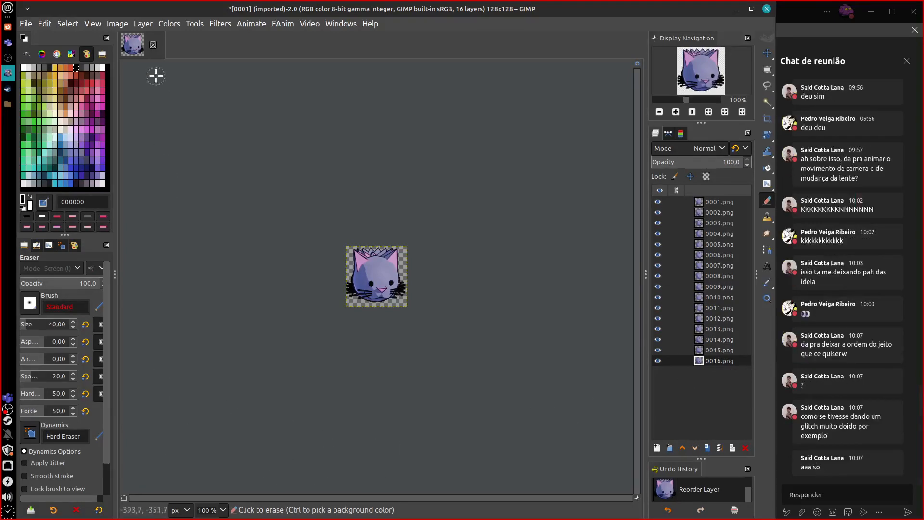
# Try to build a sprite tape from the frame layers with 4 horizontal and 4 vertical sprites.
pyautogui.click(144, 24)
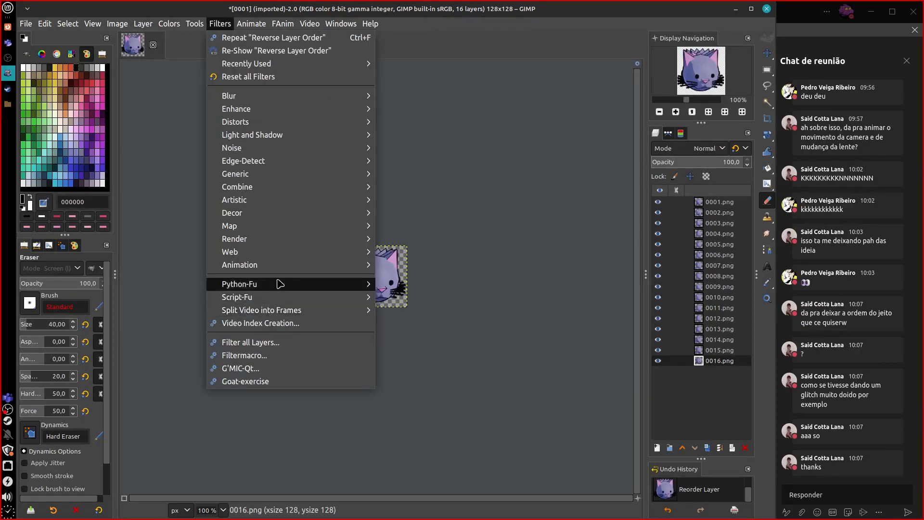
pyautogui.moveTo(280, 246)
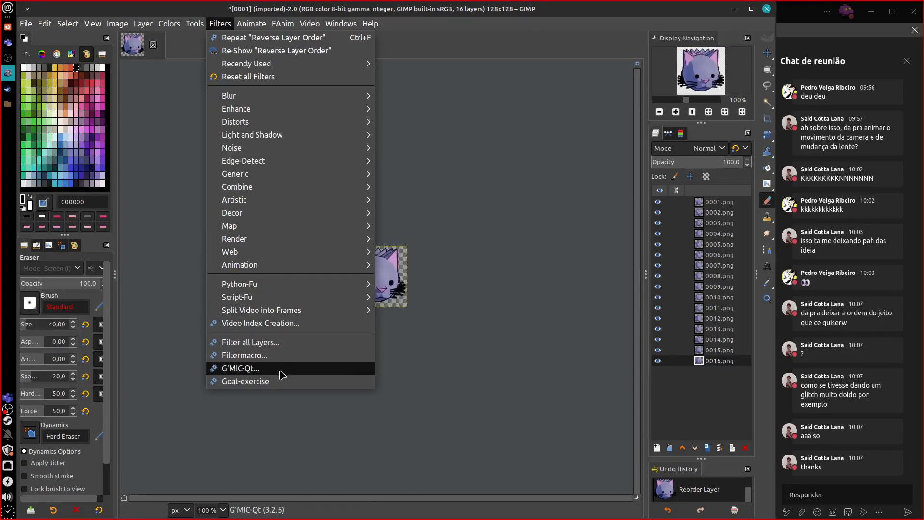
pyautogui.moveTo(286, 271)
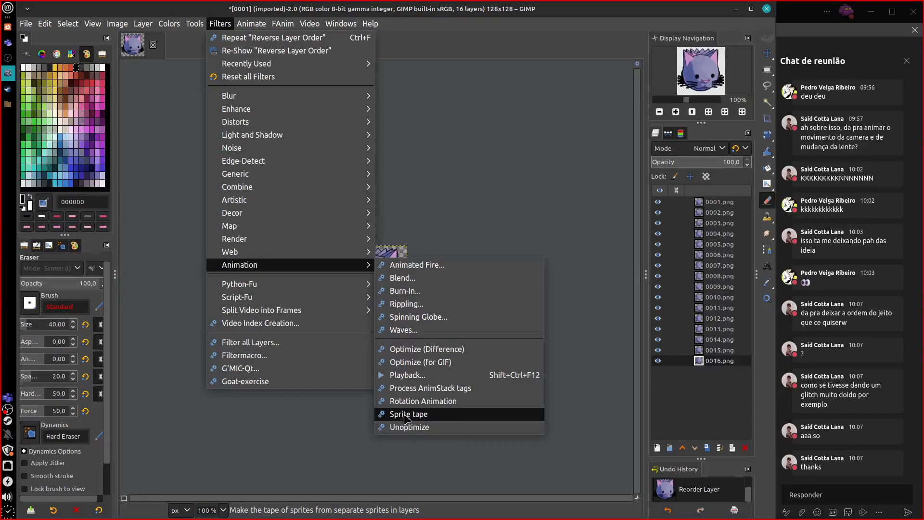
pyautogui.click(443, 417)
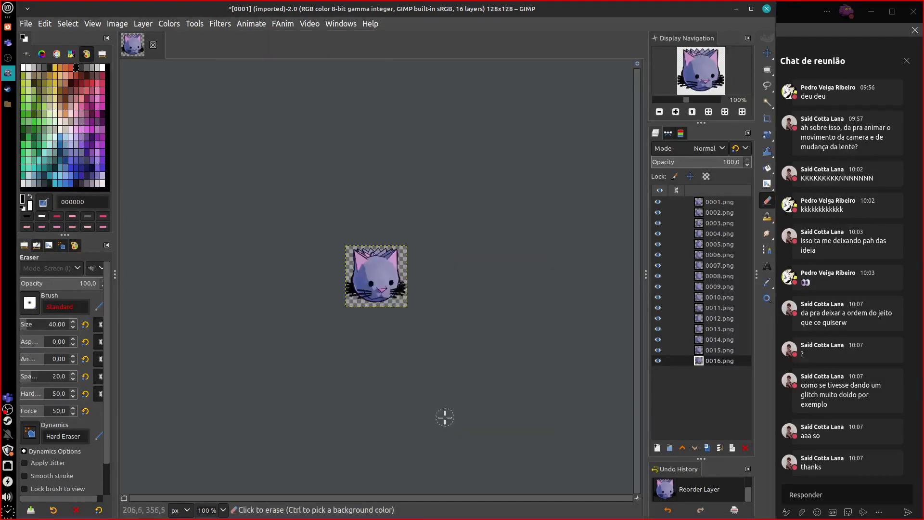
pyautogui.write('4')
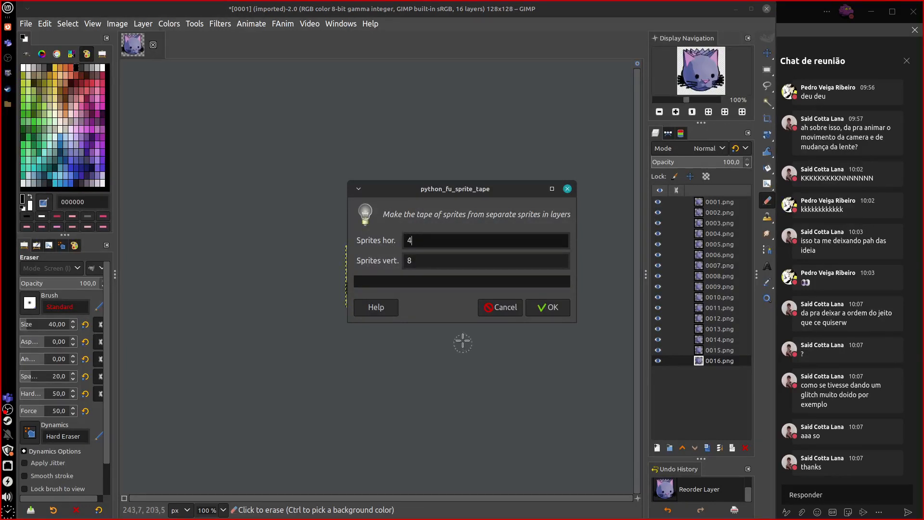
pyautogui.press('Tab')
pyautogui.write('4')
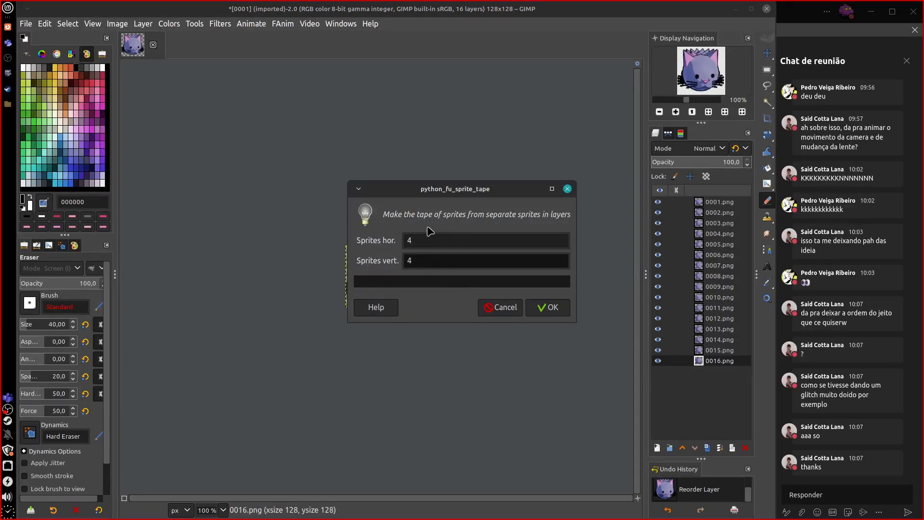
pyautogui.moveTo(484, 189); pyautogui.dragTo(540, 123)
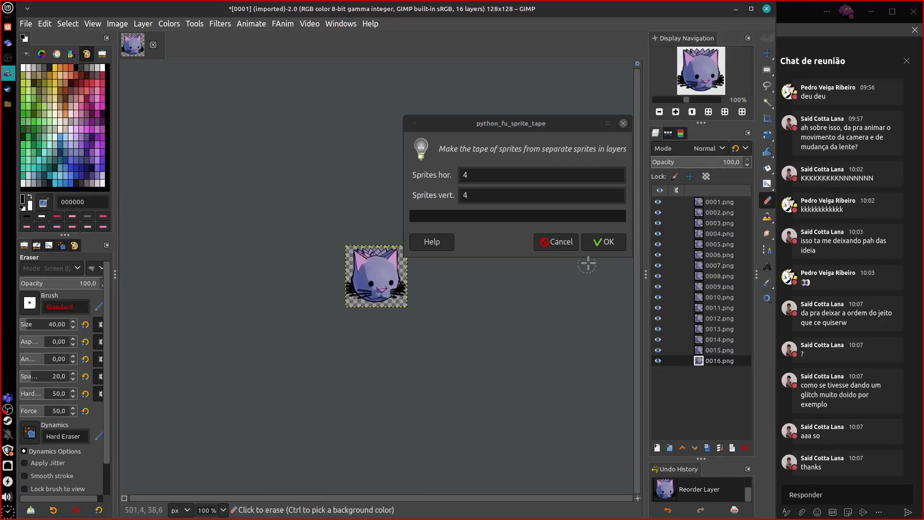
pyautogui.click(603, 241)
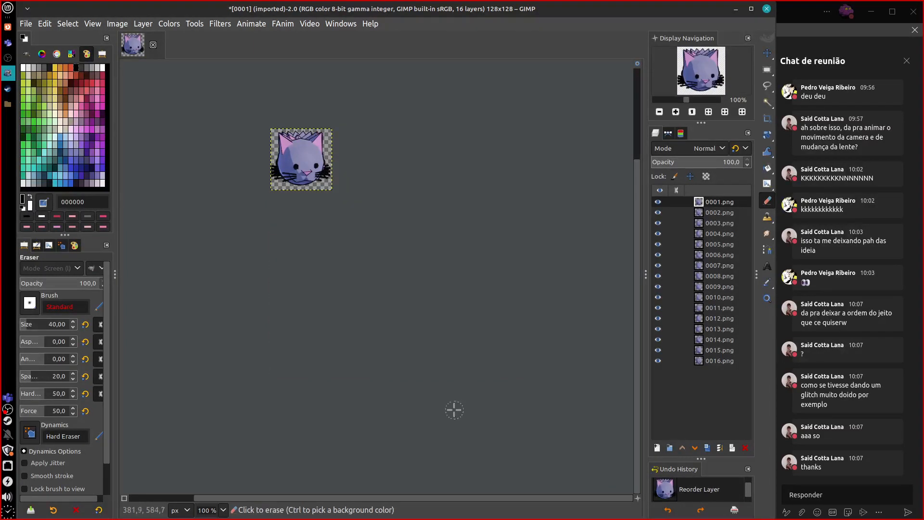
# Open G'MIC-Qt, search its filters for "layers to", and select the Layers to Tiles filter.
pyautogui.click(216, 25)
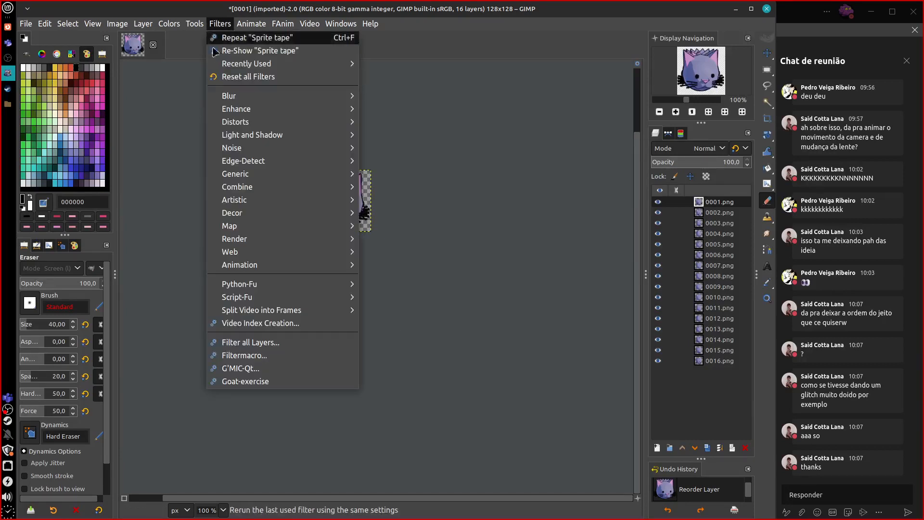
pyautogui.click(268, 370)
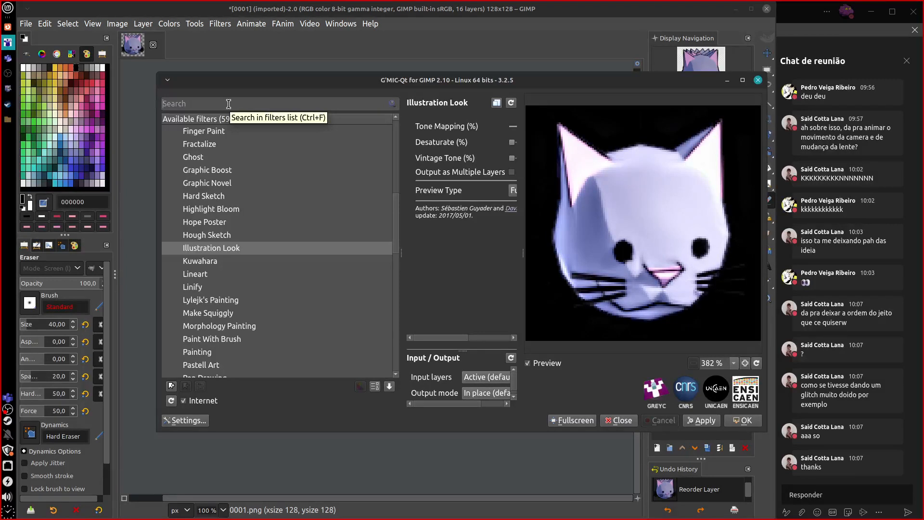
pyautogui.write('la')
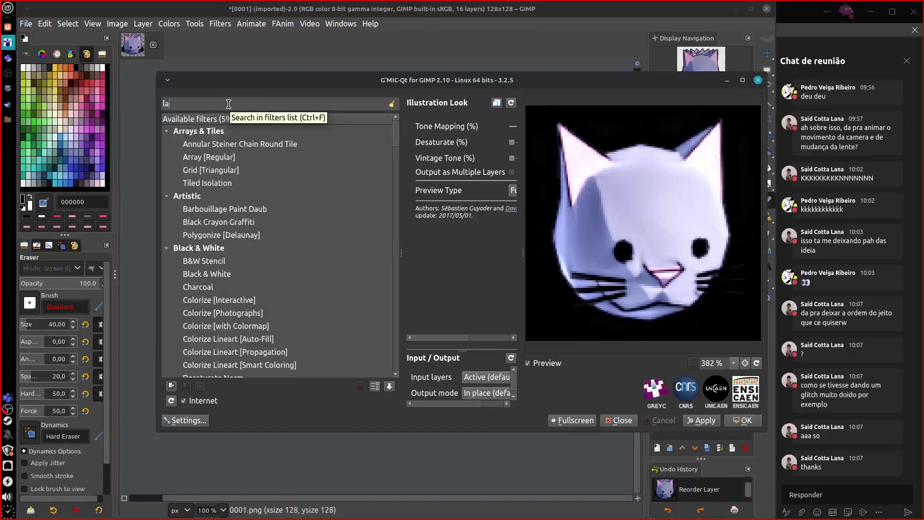
pyautogui.write('yers')
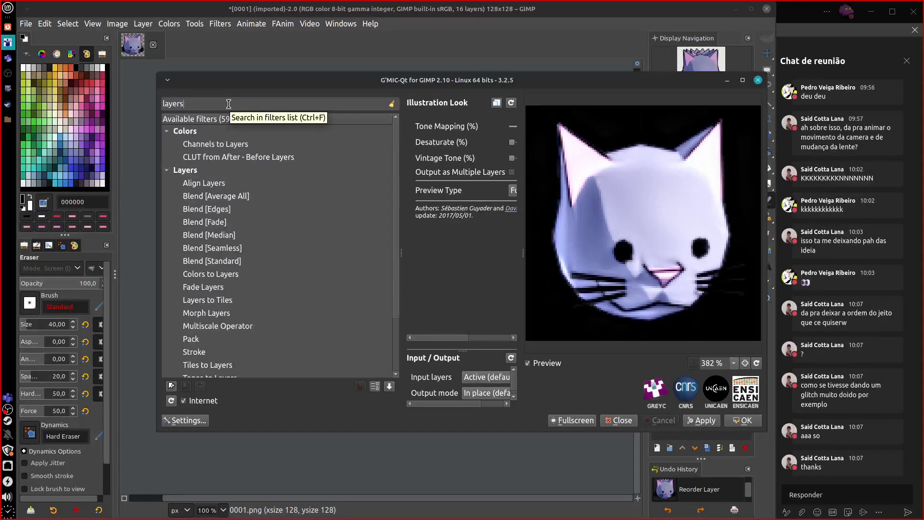
pyautogui.write(' to')
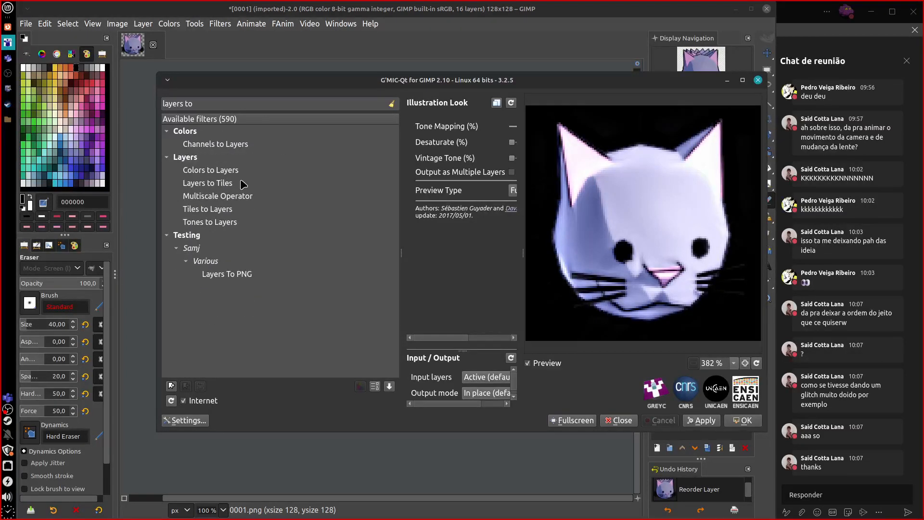
pyautogui.click(195, 184)
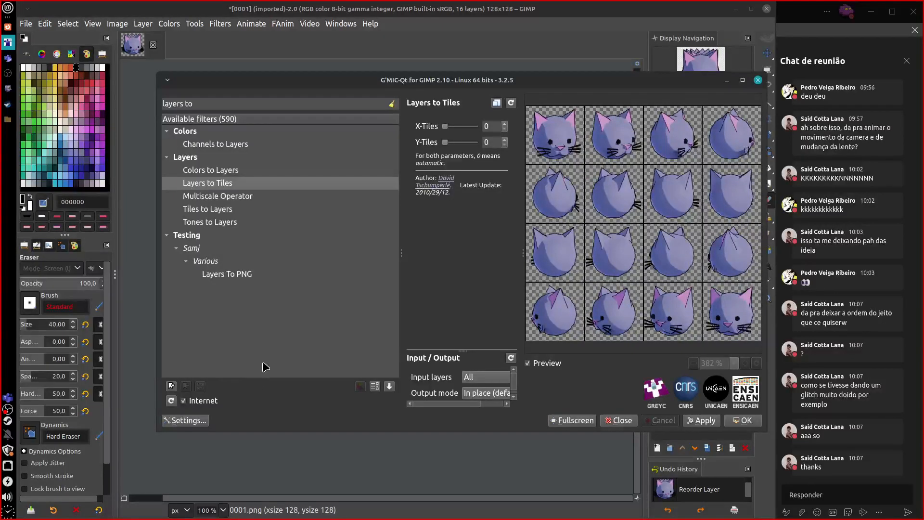
# Set Layers to Tiles to 4 X-Tiles and 4 Y-Tiles and apply it to all the frame layers.
pyautogui.moveTo(568, 87); pyautogui.dragTo(506, 92)
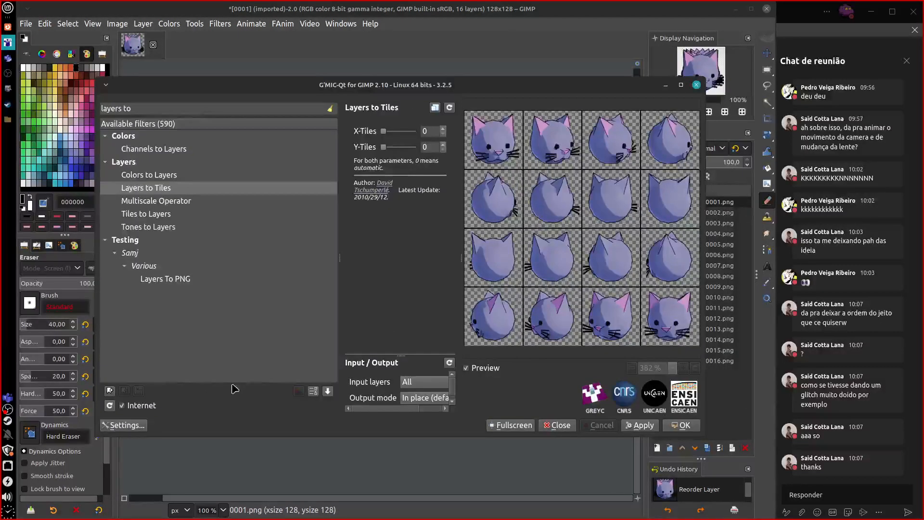
pyautogui.click(443, 129)
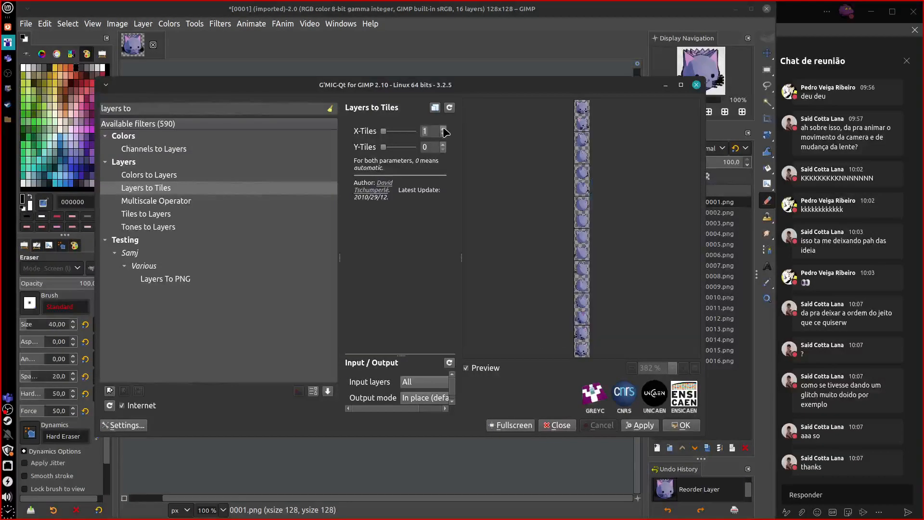
pyautogui.click(443, 129)
pyautogui.click(443, 144)
pyautogui.click(442, 145)
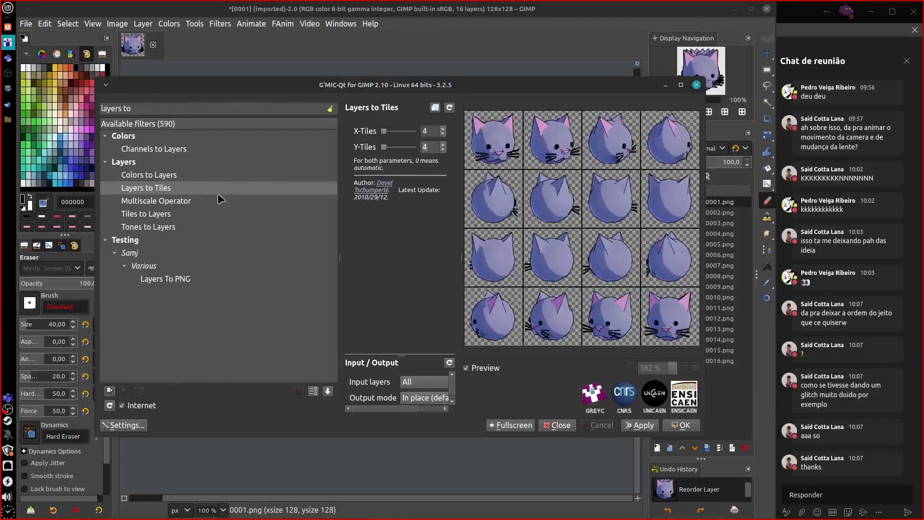
pyautogui.click(680, 431)
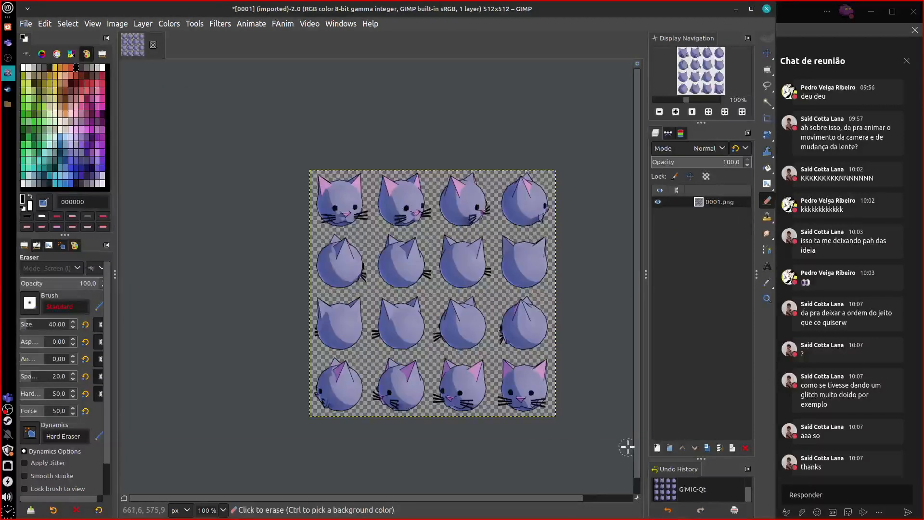
pyautogui.moveTo(509, 447); pyautogui.dragTo(432, 429, button='middle')
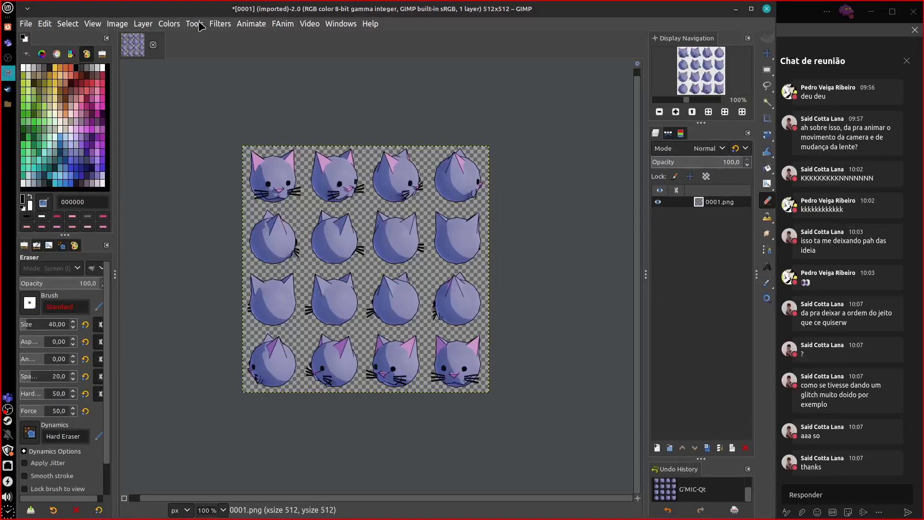
# Export the tiled sprite sheet as CatSprite.png in the home directory, keeping the default PNG options.
pyautogui.click(222, 25)
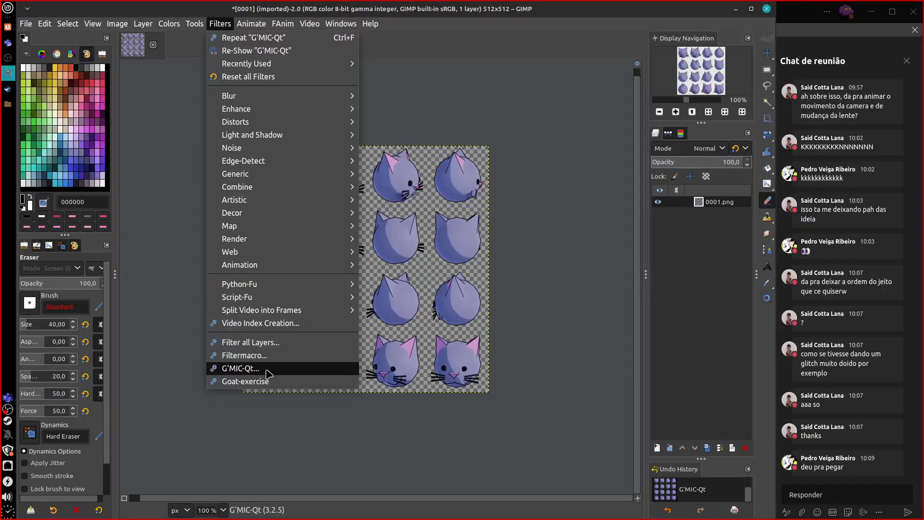
pyautogui.click(243, 447)
pyautogui.click(26, 23)
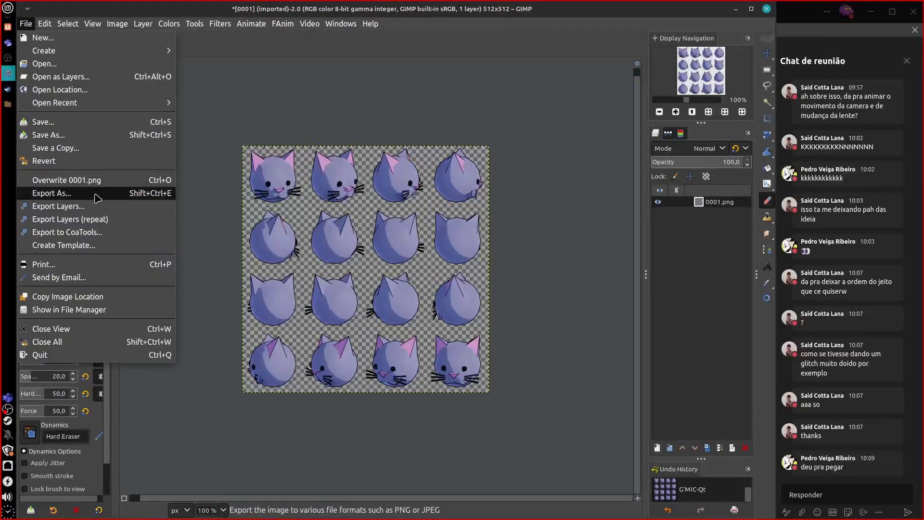
pyautogui.click(51, 193)
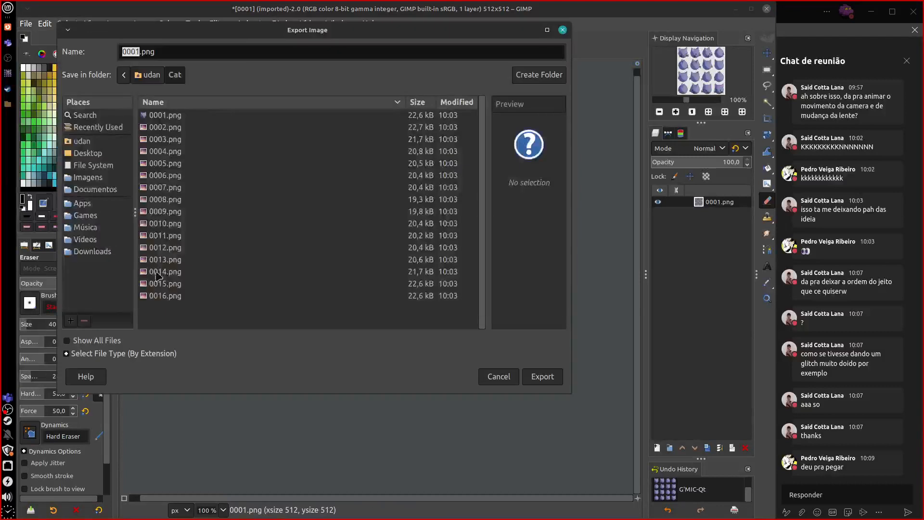
pyautogui.click(148, 75)
pyautogui.write('CatS')
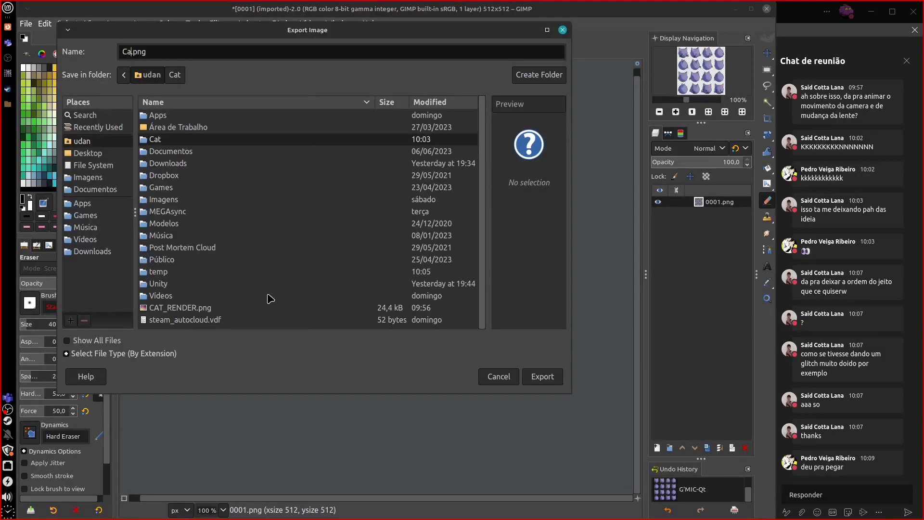
pyautogui.write('prite')
pyautogui.click(542, 376)
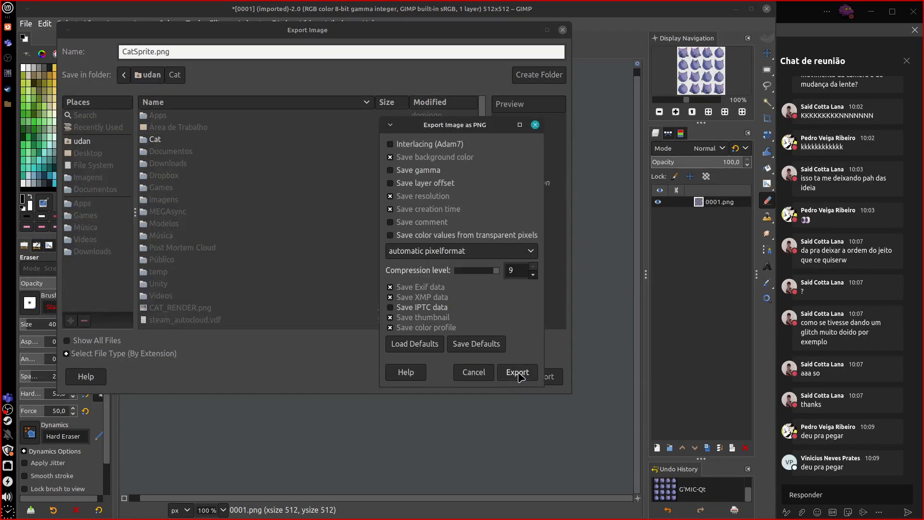
pyautogui.click(519, 375)
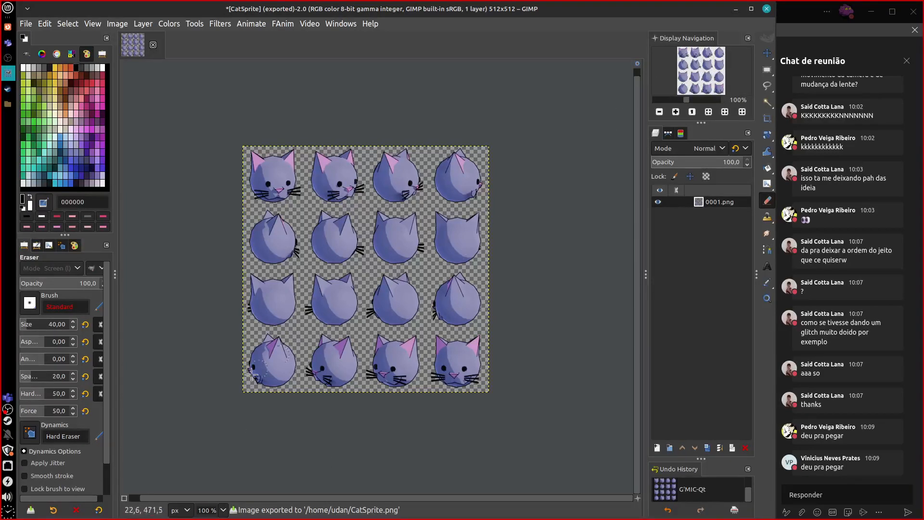
# Quit GIMP, discarding the unsaved changes, and launch Unity Hub.
pyautogui.click(767, 9)
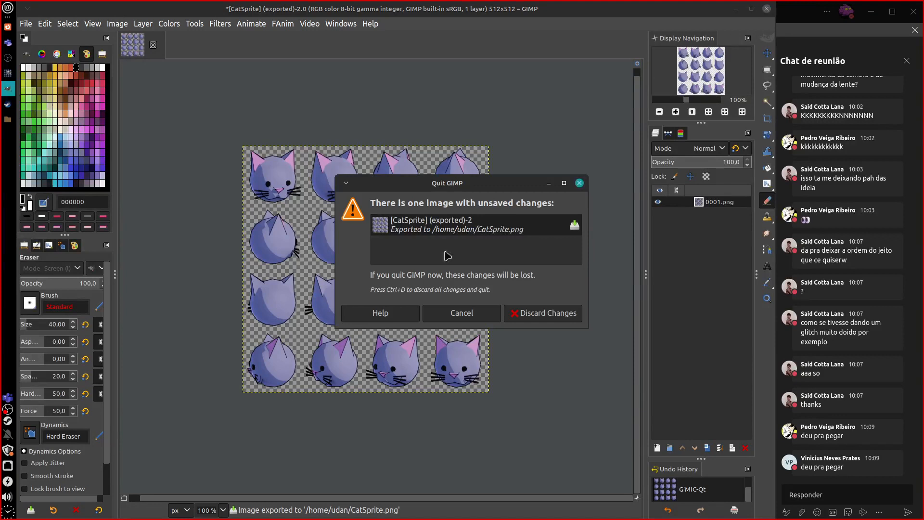
pyautogui.click(510, 316)
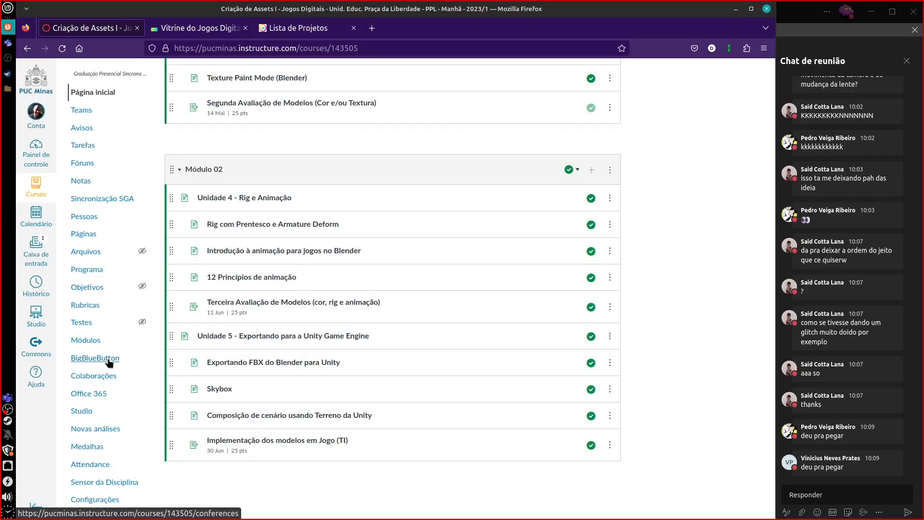
pyautogui.click(8, 8)
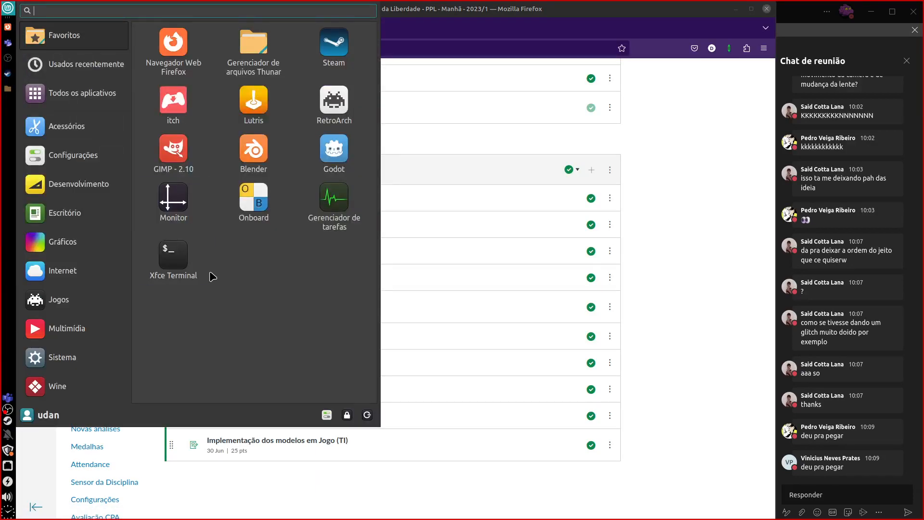
pyautogui.write('uni')
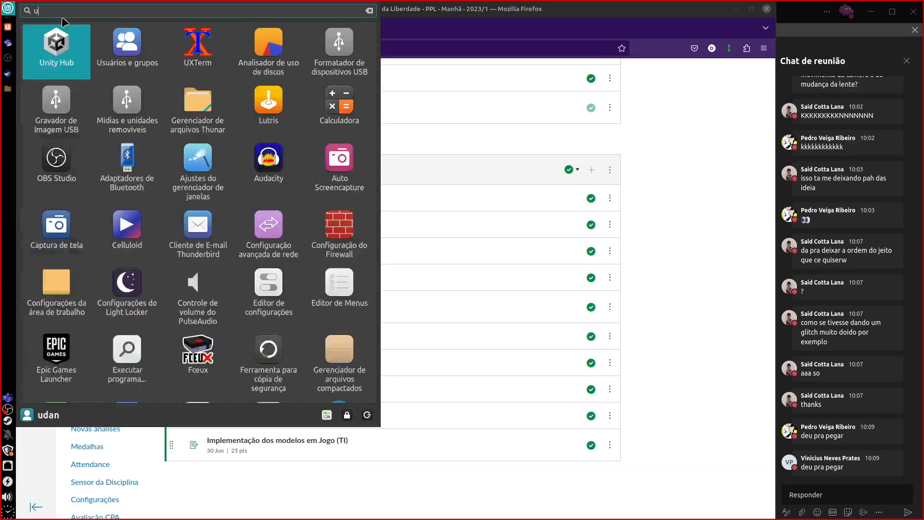
pyautogui.click(61, 54)
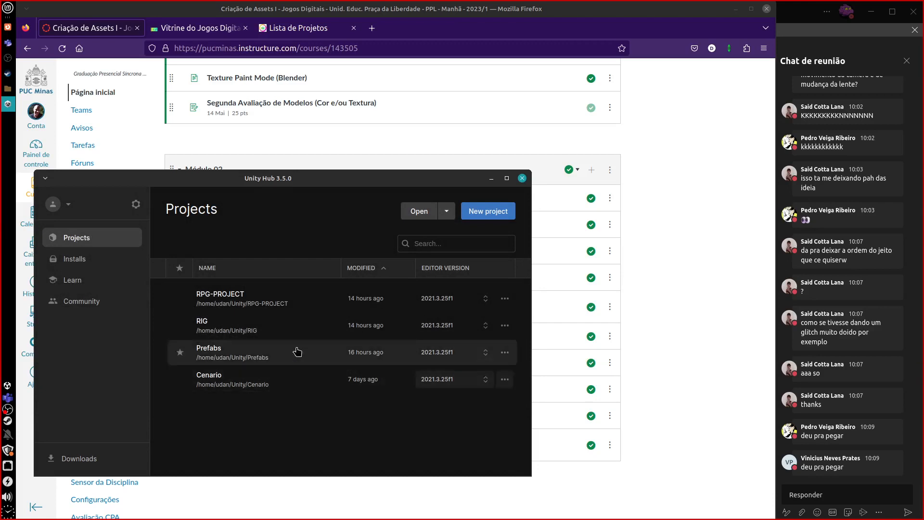
# Create a new Unity project named Sprite from the 3D Core template.
pyautogui.click(487, 211)
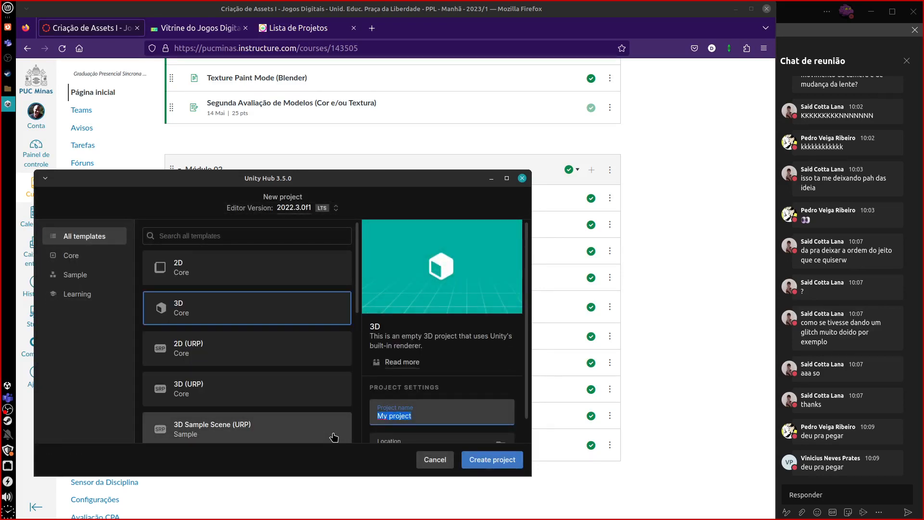
pyautogui.write('Sprite')
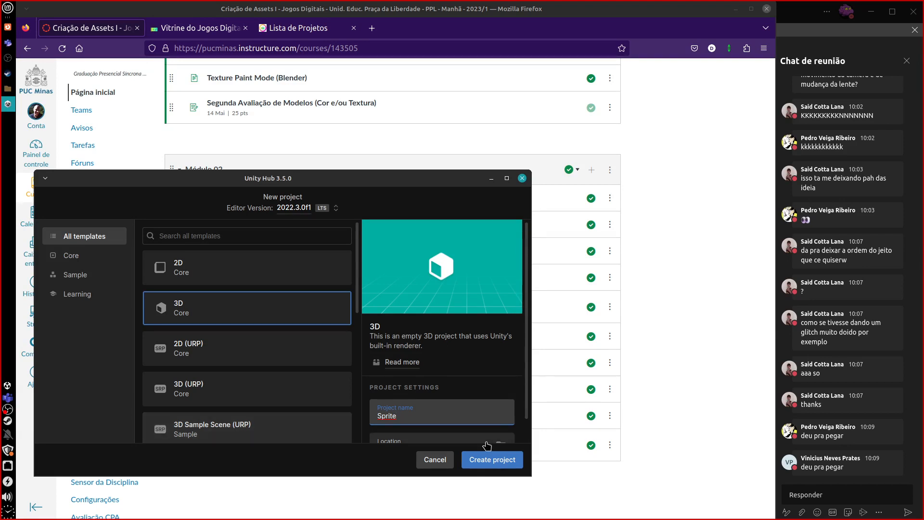
pyautogui.click(492, 459)
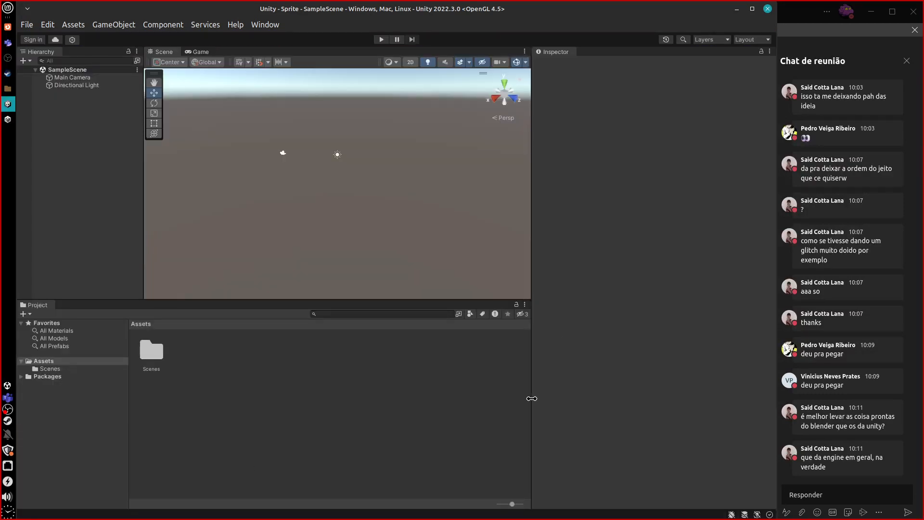
pyautogui.moveTo(531, 400); pyautogui.dragTo(543, 397)
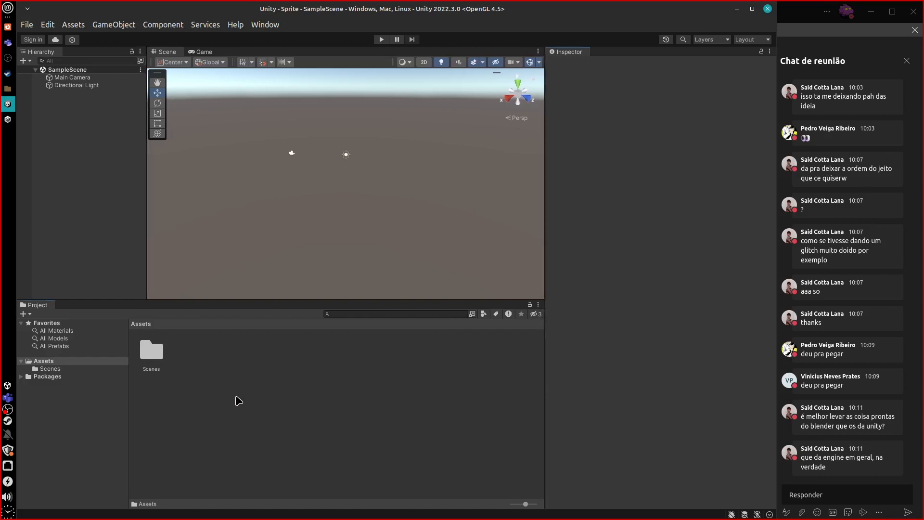
pyautogui.rightClick(237, 399)
pyautogui.moveTo(320, 74)
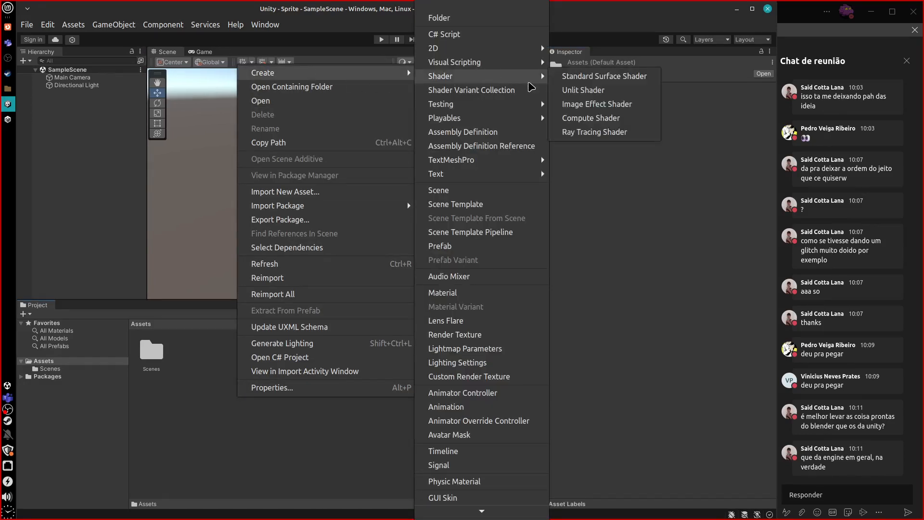
pyautogui.click(228, 471)
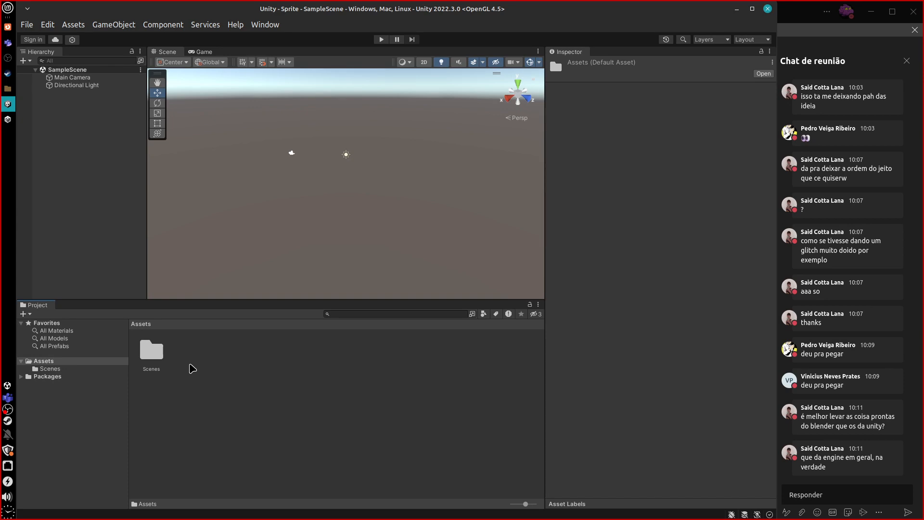
# Import CatSprite.png from the home folder into the project's Assets folder.
pyautogui.click(8, 89)
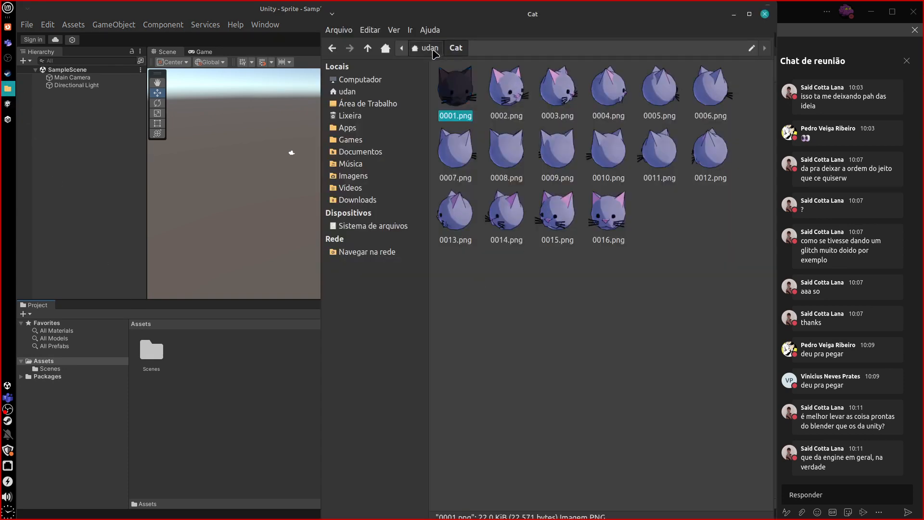
pyautogui.click(432, 50)
pyautogui.moveTo(601, 346); pyautogui.dragTo(216, 450)
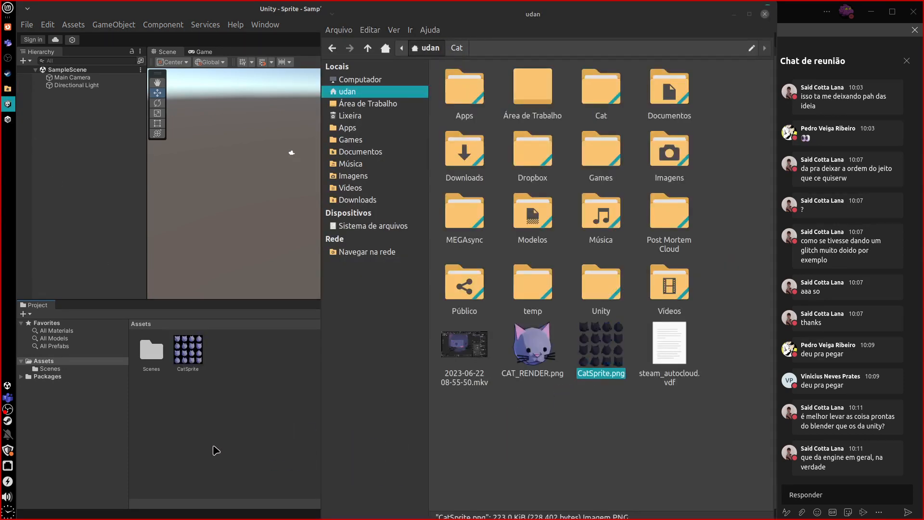
pyautogui.click(732, 16)
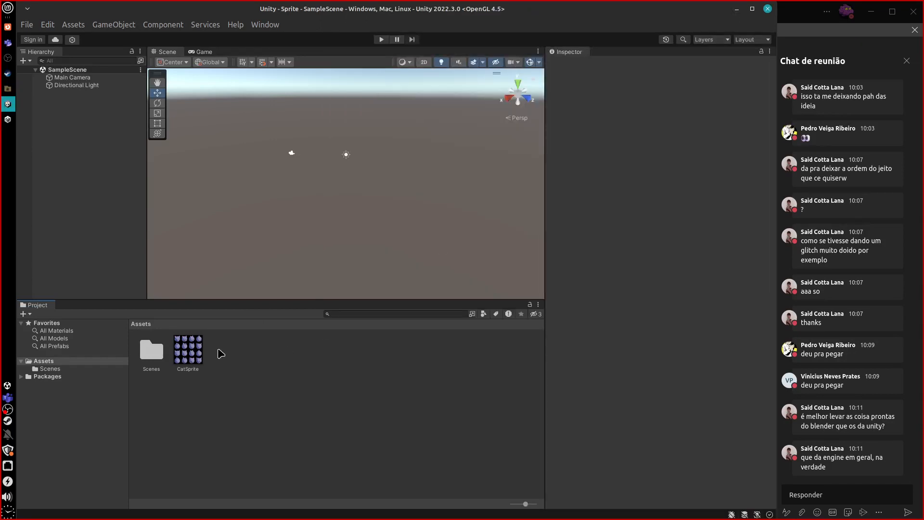
# Enable Alpha Is Transparency in the CatSprite texture's import settings and apply the change.
pyautogui.click(189, 353)
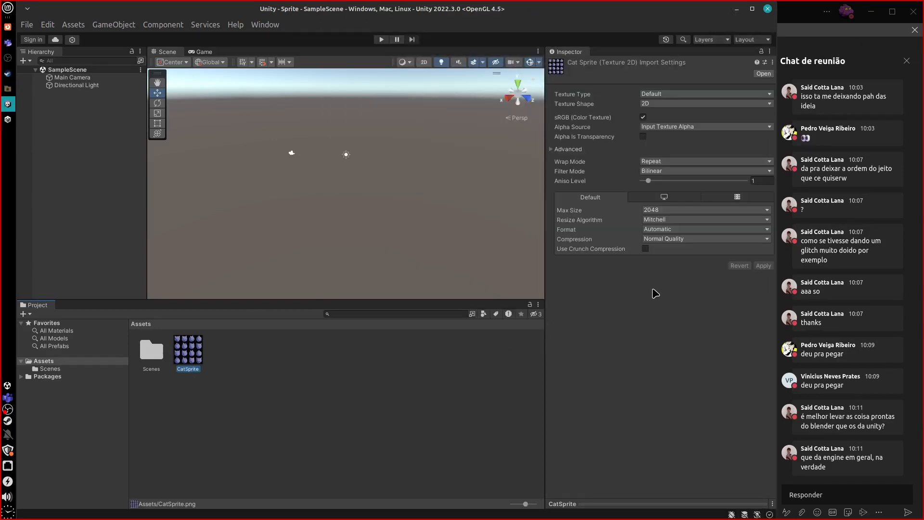
pyautogui.click(643, 137)
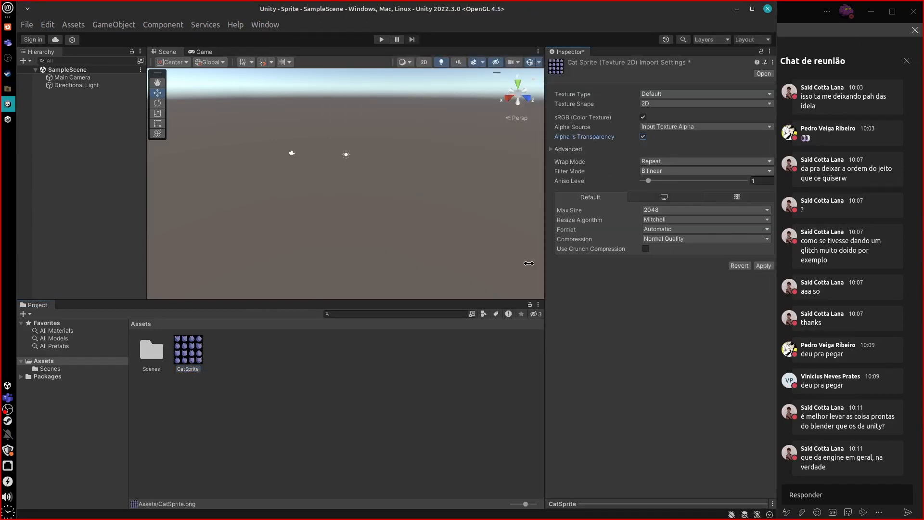
pyautogui.click(768, 268)
# Create a new material named SPRITE in the Assets folder.
pyautogui.rightClick(285, 399)
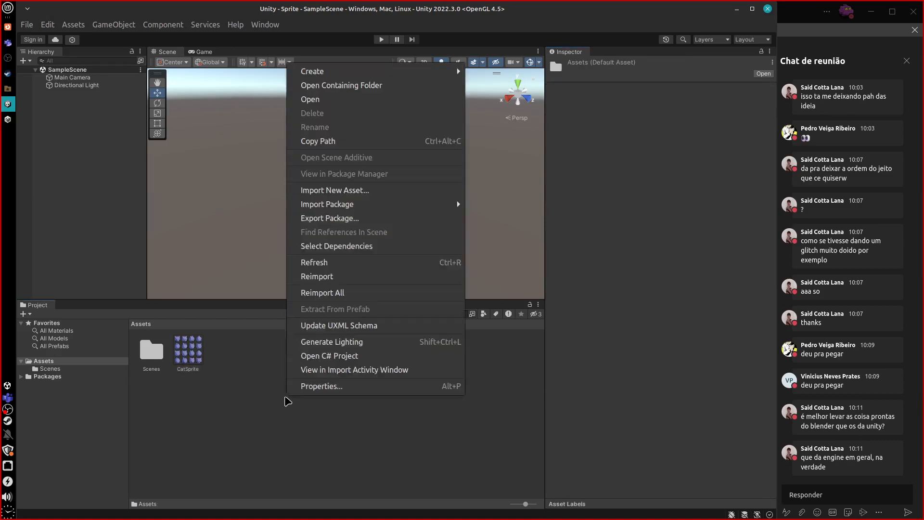
pyautogui.moveTo(422, 74)
pyautogui.click(516, 290)
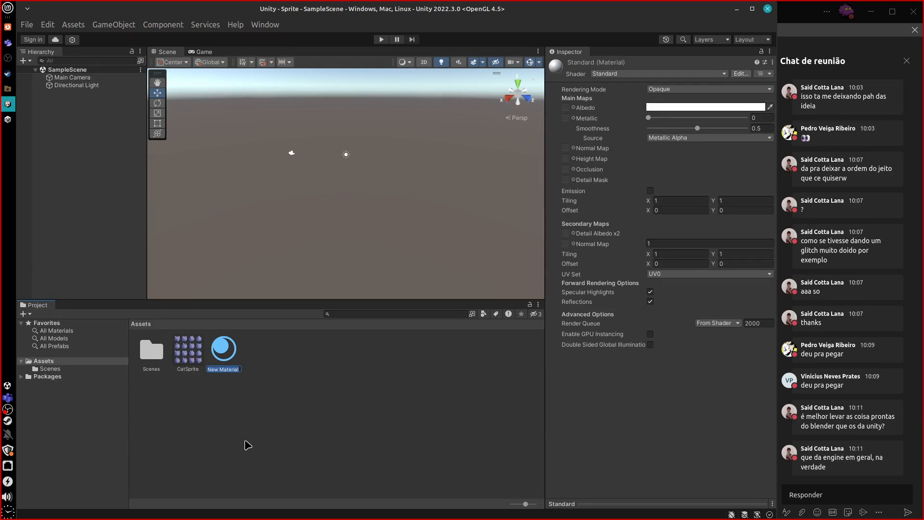
pyautogui.write('SPRITE')
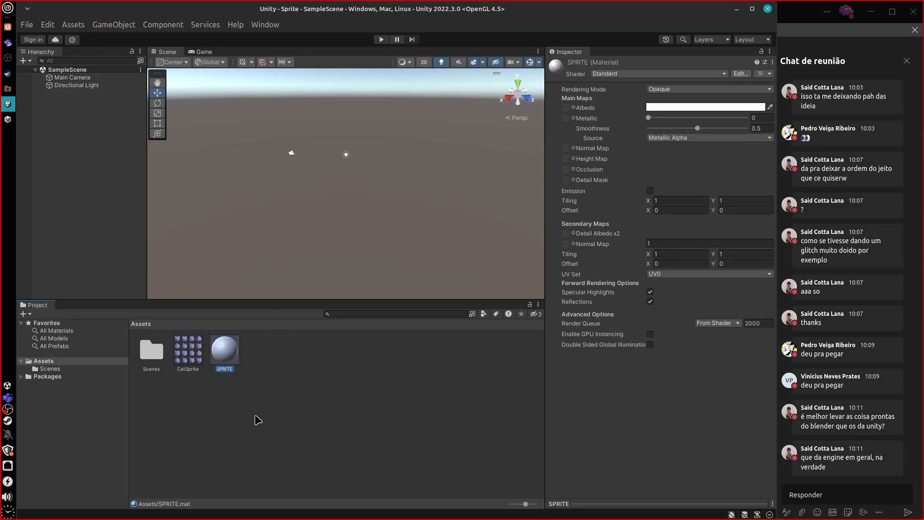
# Add a 3D Plane to the scene and delete it again.
pyautogui.click(114, 24)
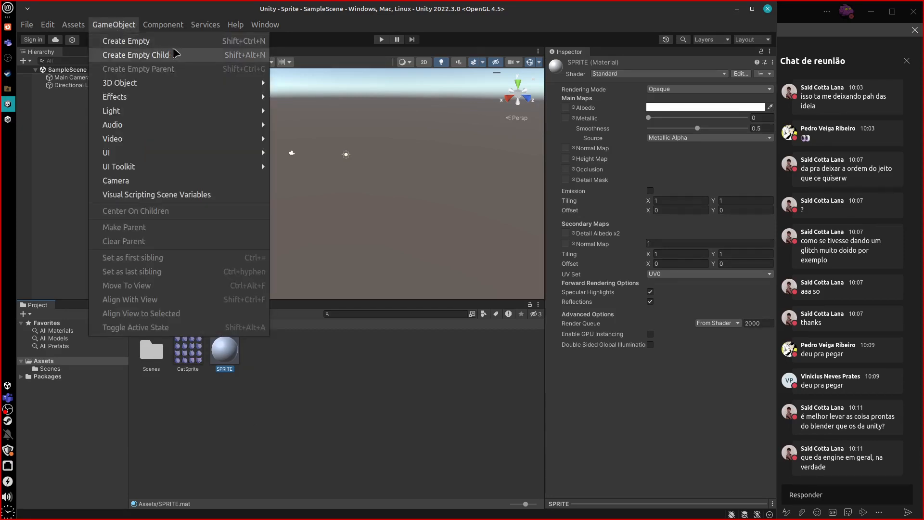
pyautogui.moveTo(171, 113)
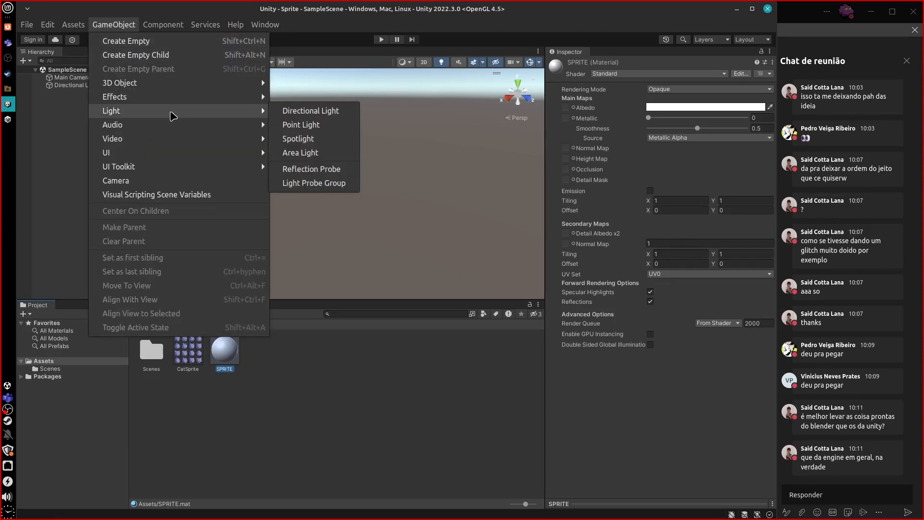
pyautogui.moveTo(231, 87)
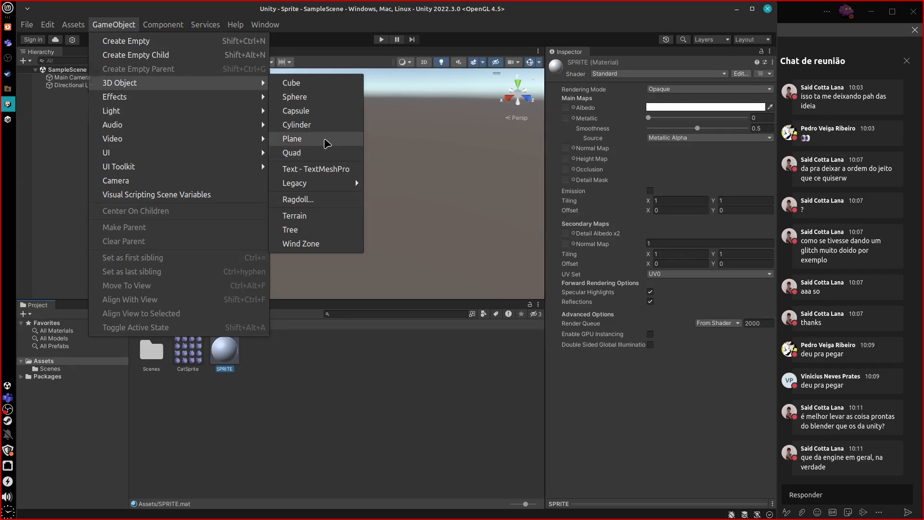
pyautogui.click(292, 139)
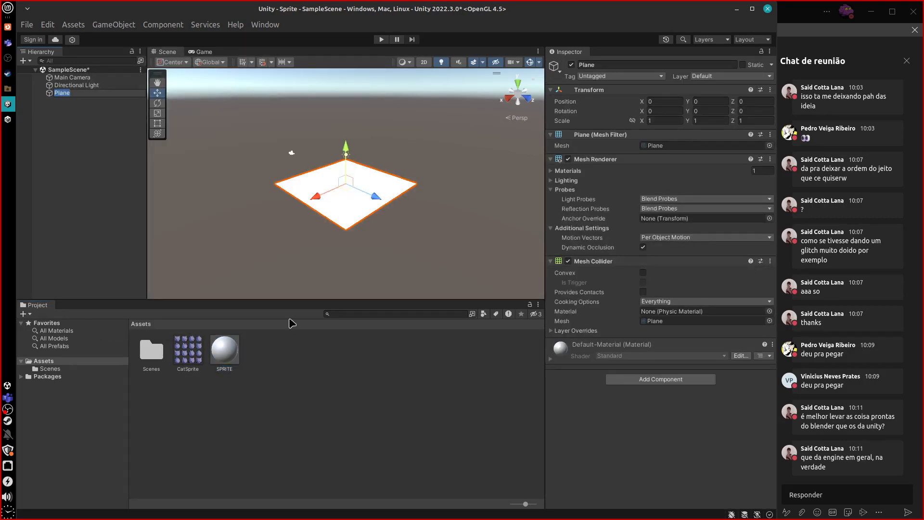
pyautogui.click(93, 144)
pyautogui.hotkey('ctrl', 'z')
pyautogui.press('Delete')
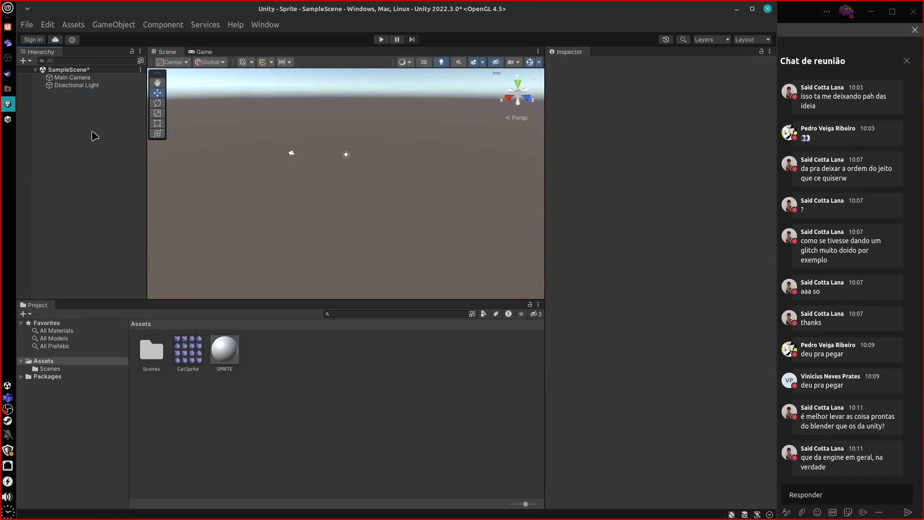
# Add a 3D Quad to SampleScene, keeping its default name.
pyautogui.click(177, 28)
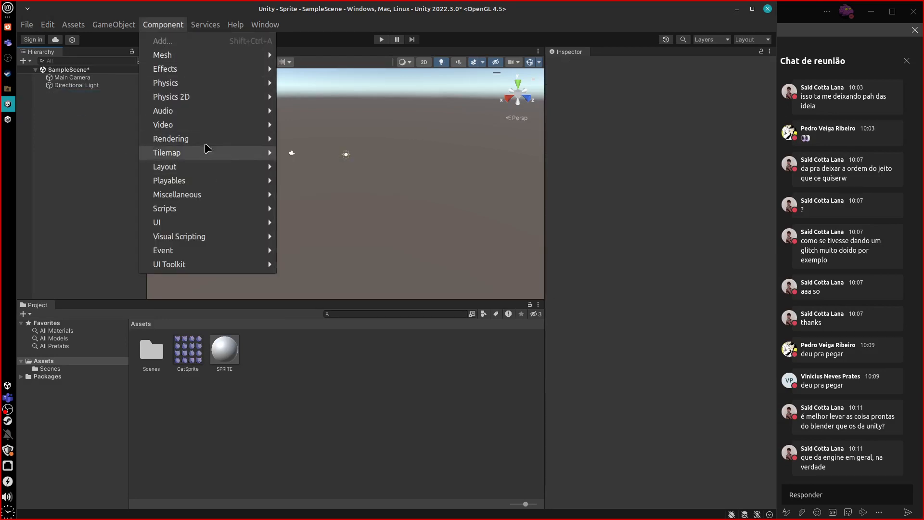
pyautogui.moveTo(126, 27)
pyautogui.moveTo(179, 85)
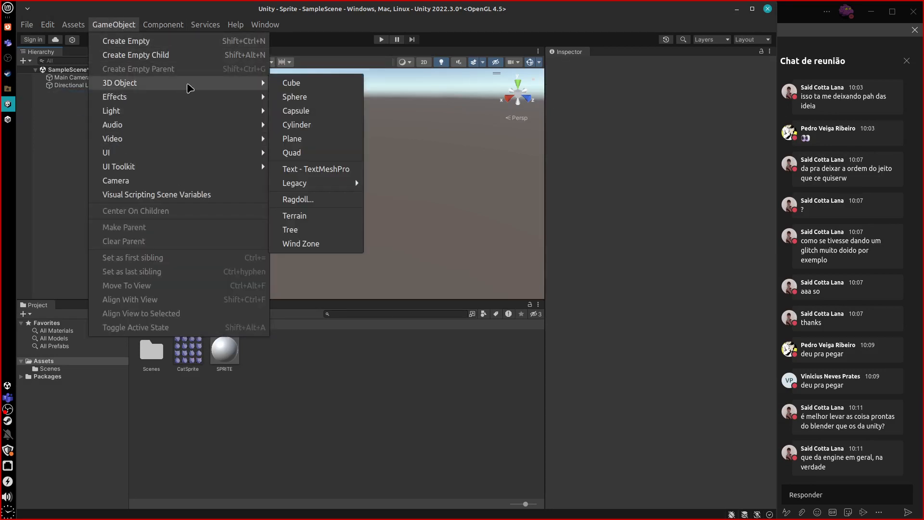
pyautogui.click(329, 156)
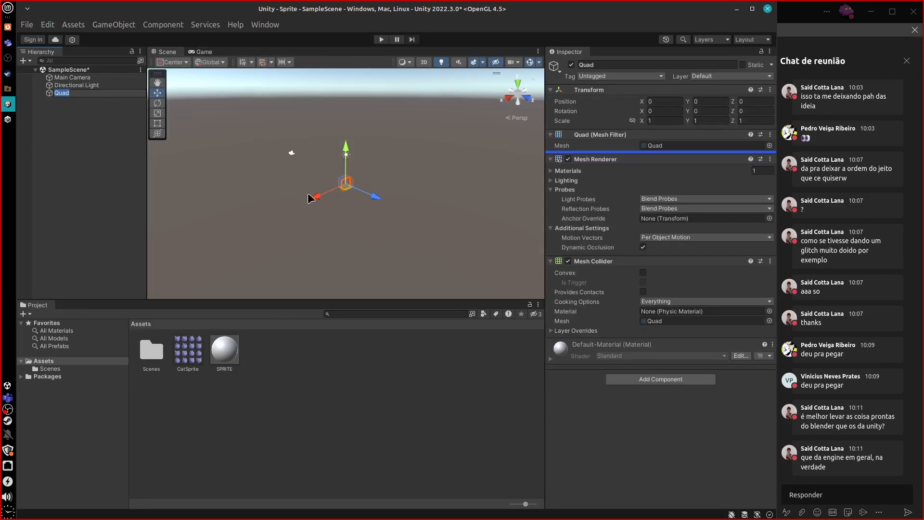
pyautogui.click(288, 427)
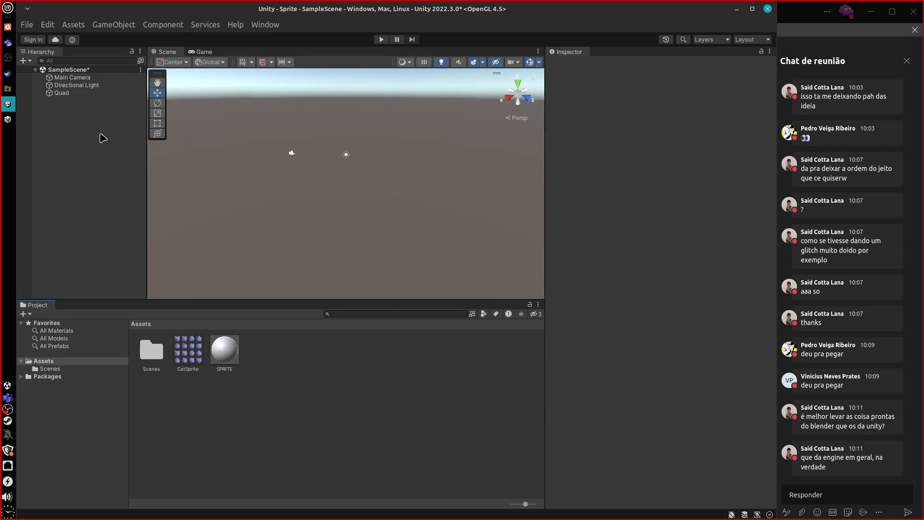
# Frame the Quad with its visible face towards the view and apply the SPRITE material to it.
pyautogui.click(62, 92)
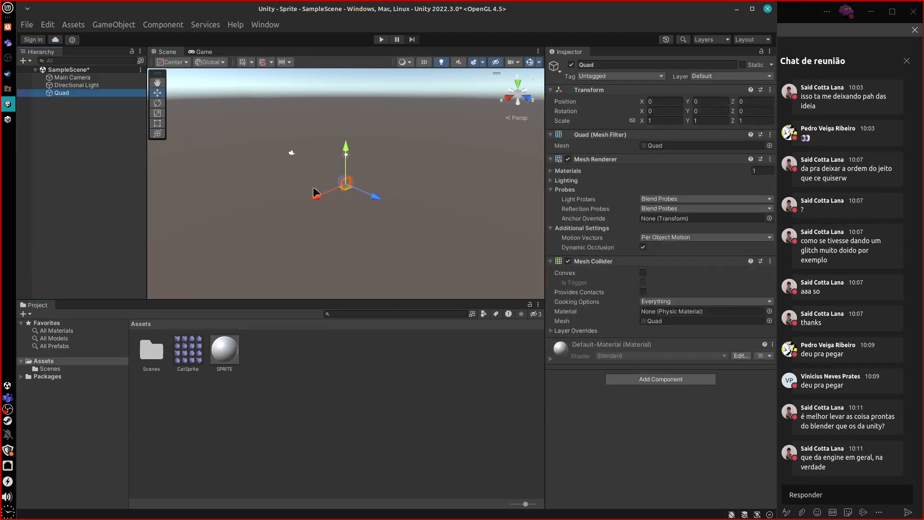
pyautogui.press('f')
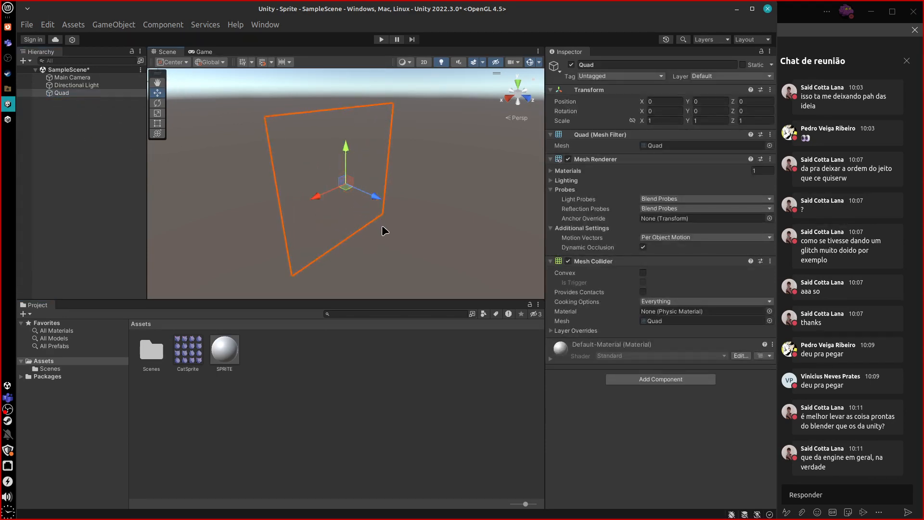
pyautogui.keyDown('alt'); pyautogui.moveTo(329, 254); pyautogui.dragTo(544, 230); pyautogui.keyUp('alt')
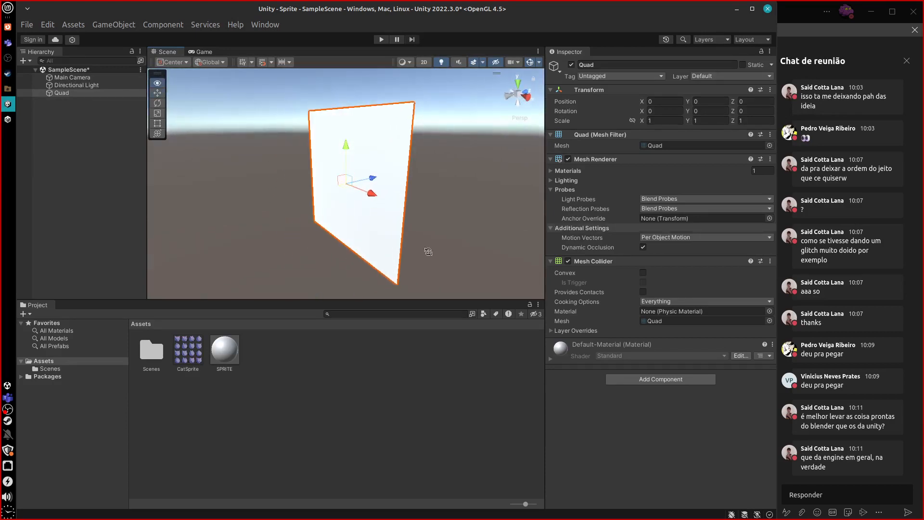
pyautogui.keyDown('alt'); pyautogui.moveTo(429, 251); pyautogui.dragTo(452, 254); pyautogui.keyUp('alt')
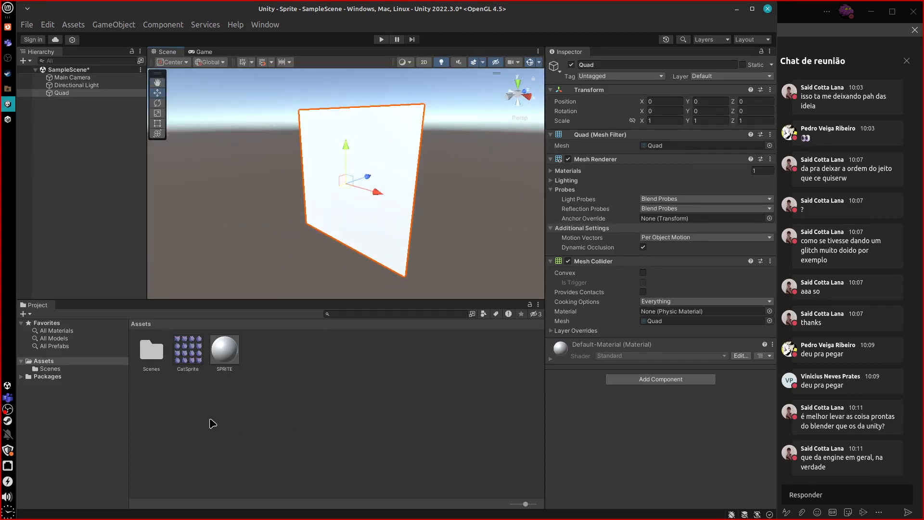
pyautogui.click(226, 357)
pyautogui.moveTo(226, 357); pyautogui.dragTo(374, 208)
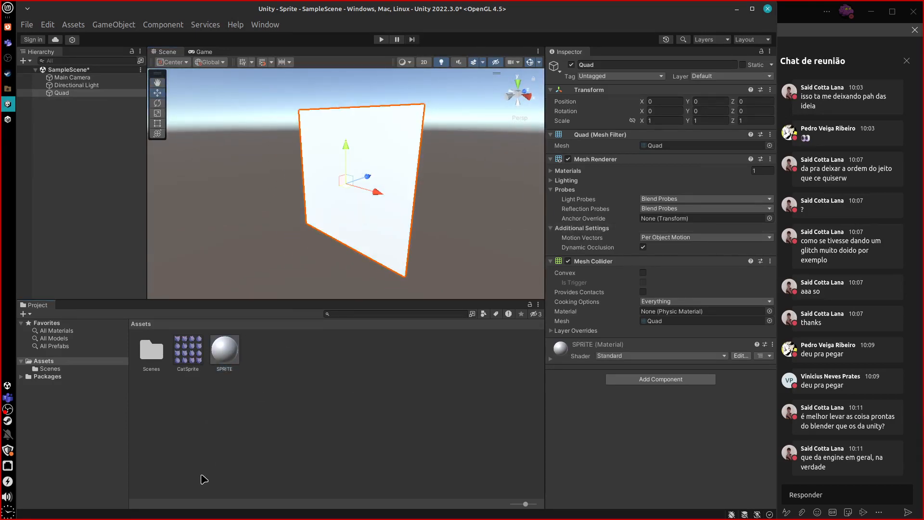
# Expand the SPRITE material's settings on the Quad and assign the CatSprite texture as its Albedo map.
pyautogui.click(551, 359)
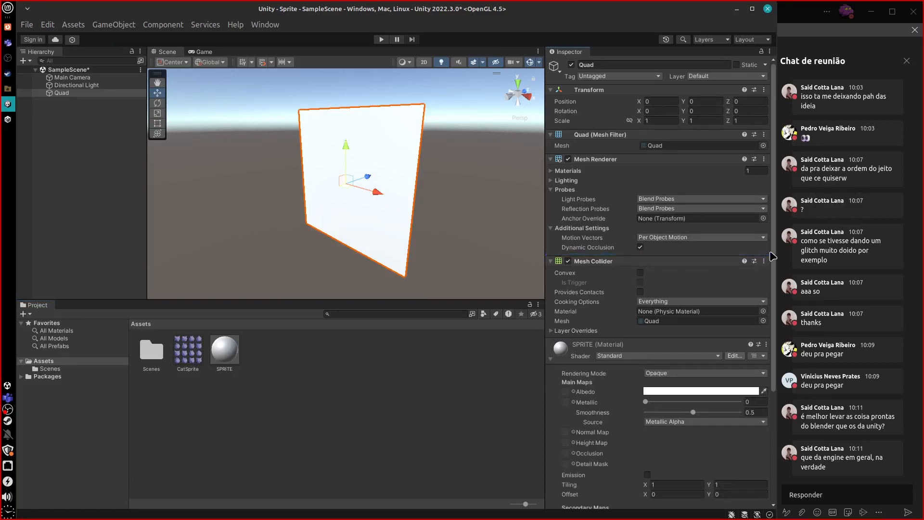
pyautogui.scroll(-5, 772, 256)
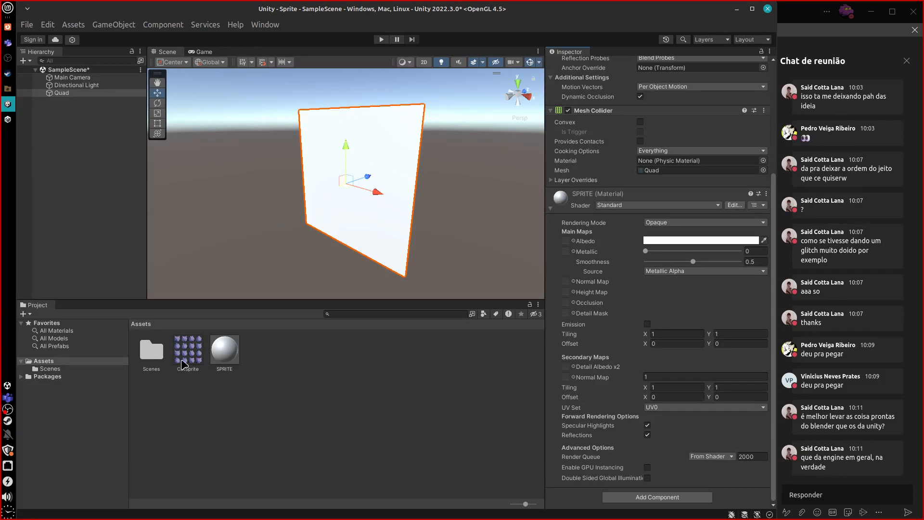
pyautogui.moveTo(188, 354); pyautogui.dragTo(567, 243)
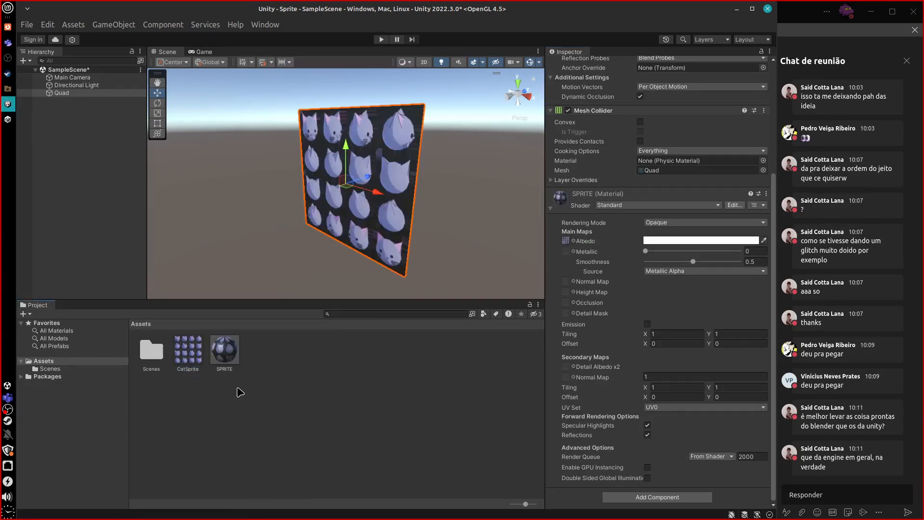
pyautogui.moveTo(191, 353); pyautogui.dragTo(185, 390)
pyautogui.click(573, 312)
pyautogui.click(562, 339)
pyautogui.click(573, 312)
pyautogui.click(524, 396)
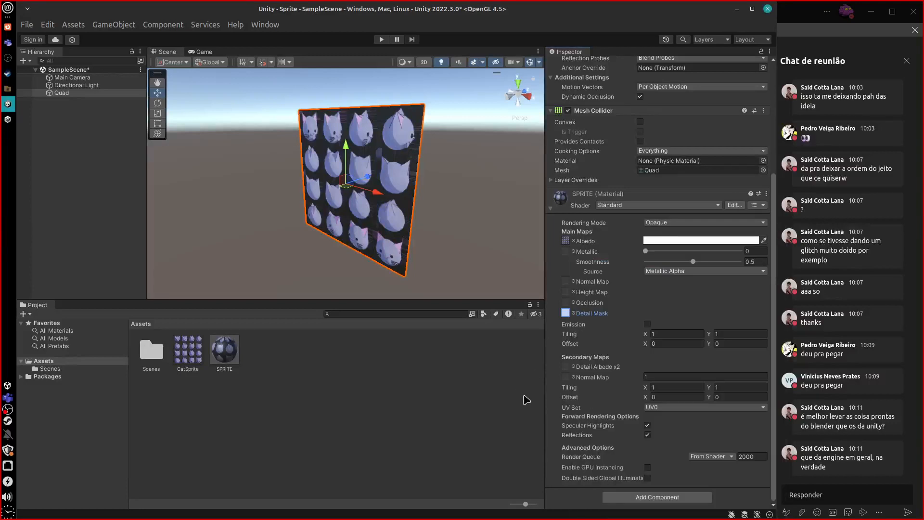
pyautogui.click(569, 316)
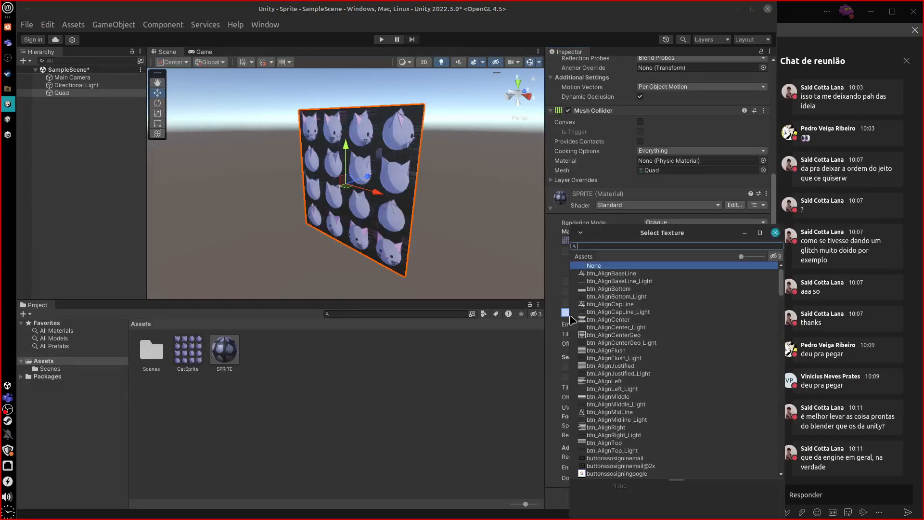
pyautogui.click(500, 392)
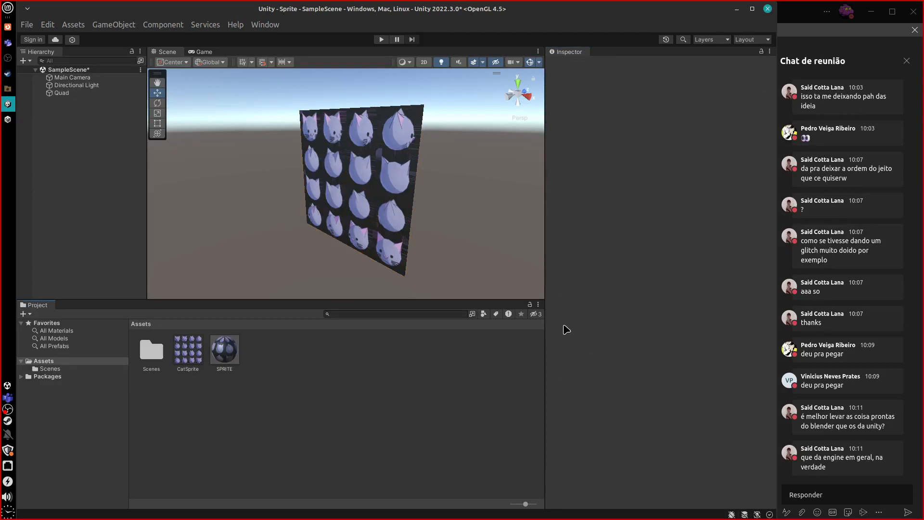
# Enable Emission on the Quad's SPRITE material and assign the CatSprite texture as its emission color map.
pyautogui.click(228, 367)
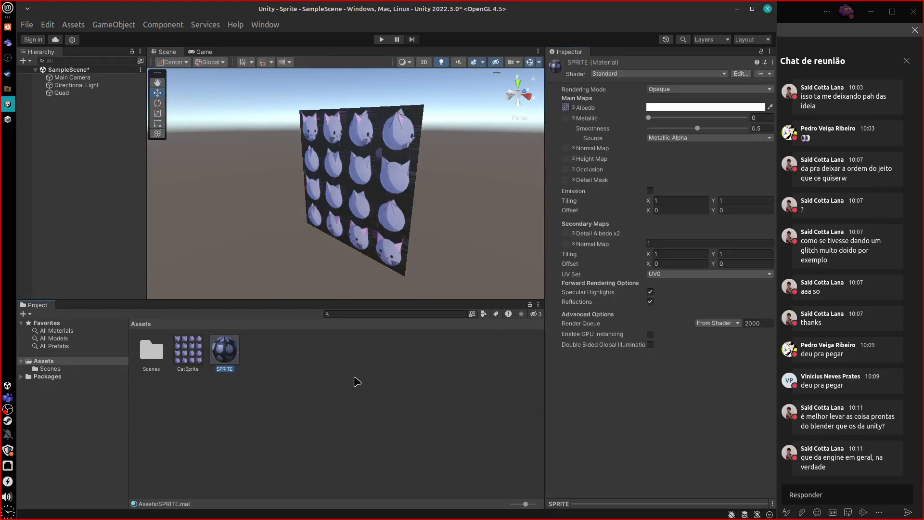
pyautogui.click(332, 259)
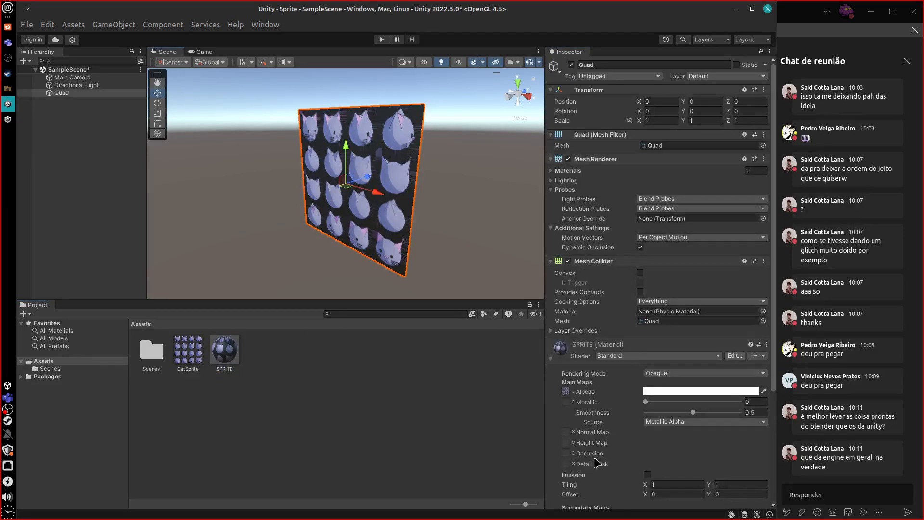
pyautogui.click(646, 474)
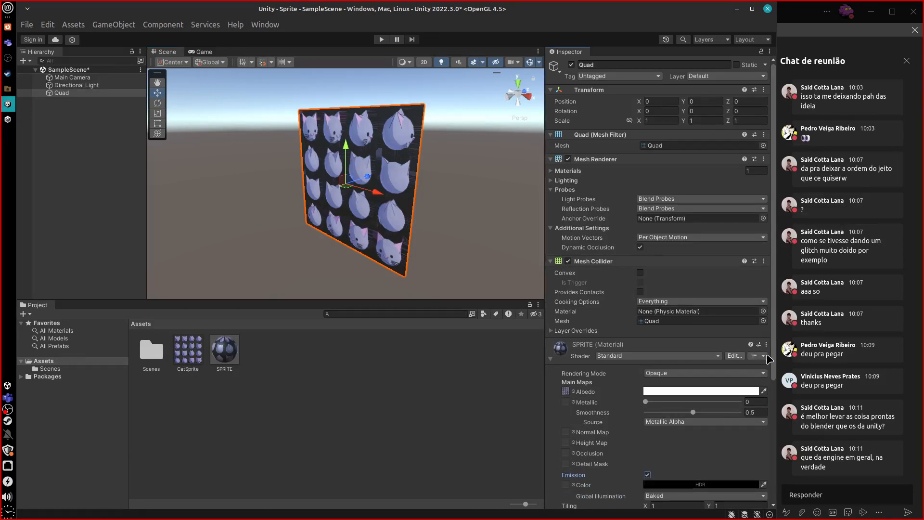
pyautogui.moveTo(773, 357); pyautogui.dragTo(774, 374)
pyautogui.scroll(-5, 773, 374)
pyautogui.moveTo(187, 350); pyautogui.dragTo(566, 354)
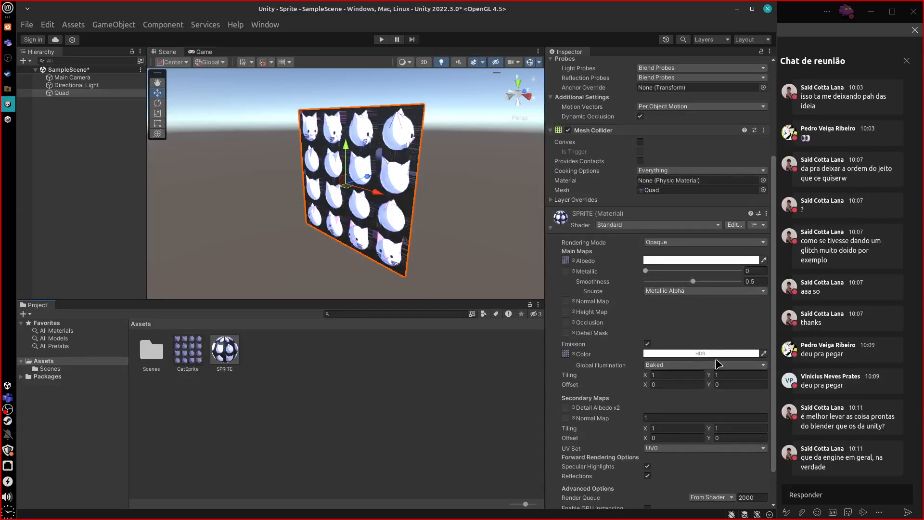
# Change the SPRITE material's Albedo color to black (000000).
pyautogui.click(701, 260)
pyautogui.click(653, 247)
pyautogui.click(701, 260)
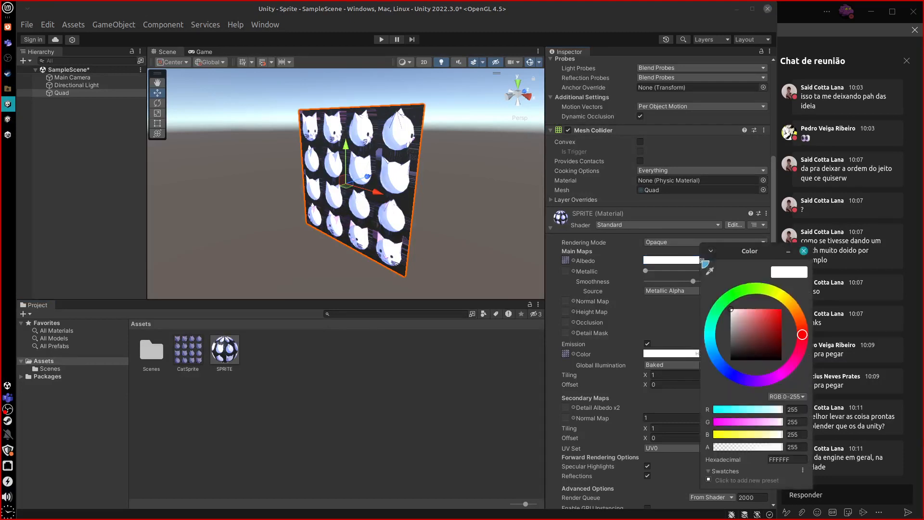
pyautogui.moveTo(733, 317); pyautogui.dragTo(731, 368)
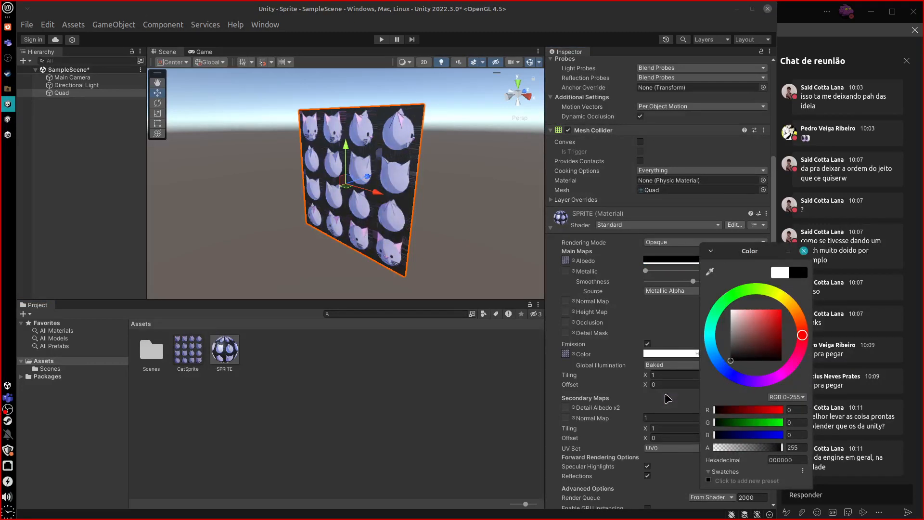
# Set the SPRITE material's rendering mode to Cutout and face the Quad straight on.
pyautogui.click(693, 246)
pyautogui.click(694, 242)
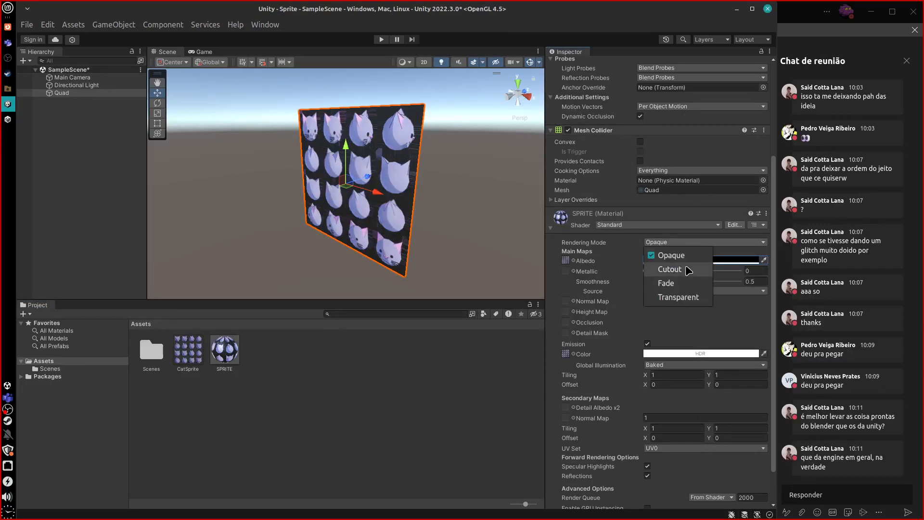
pyautogui.click(686, 269)
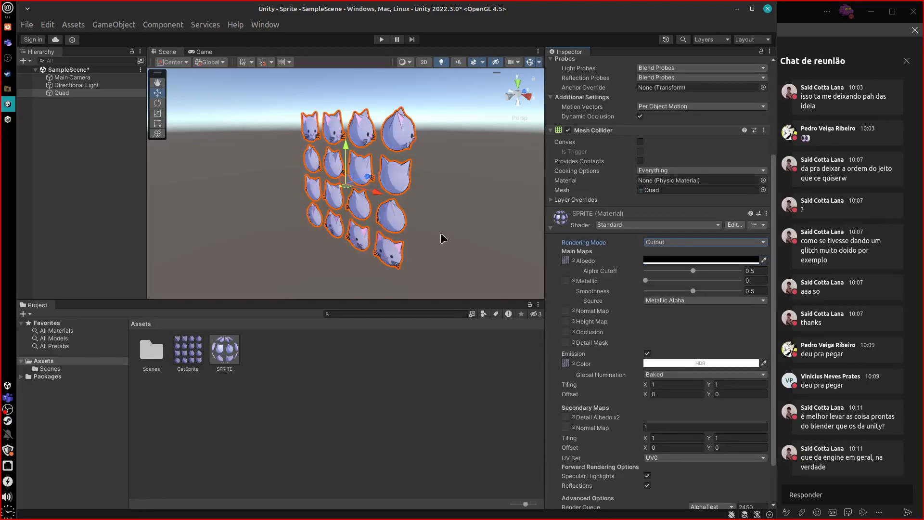
pyautogui.keyDown('alt'); pyautogui.moveTo(438, 259); pyautogui.dragTo(535, 243); pyautogui.keyUp('alt')
# Set the SPRITE material's main map tiling to 0.25 in both X and Y.
pyautogui.click(674, 386)
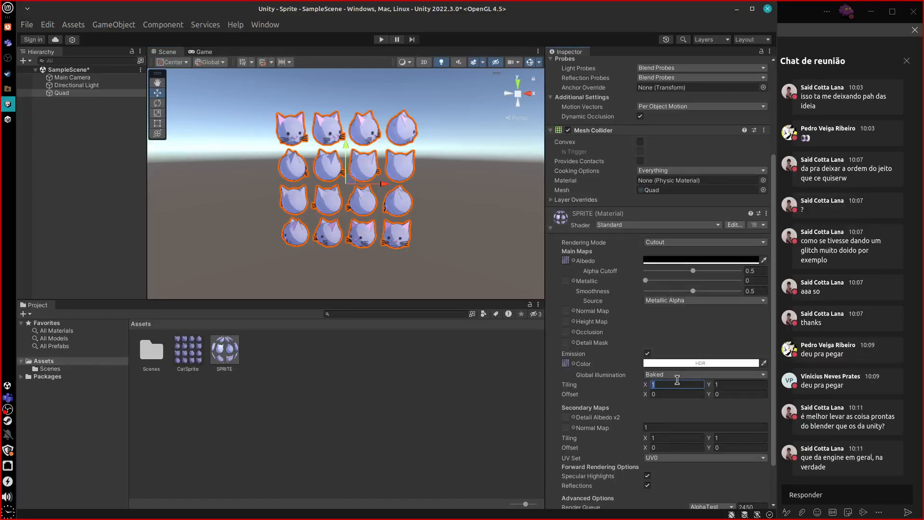
pyautogui.write('0.25')
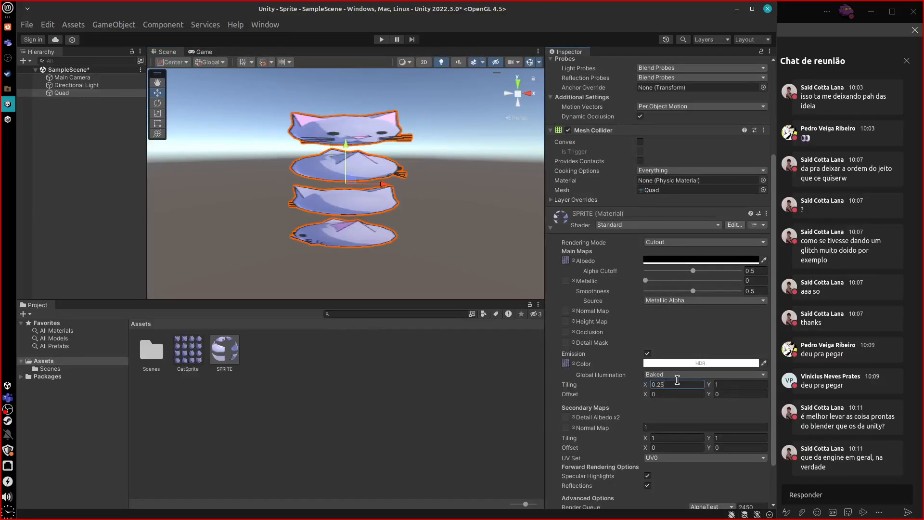
pyautogui.click(727, 383)
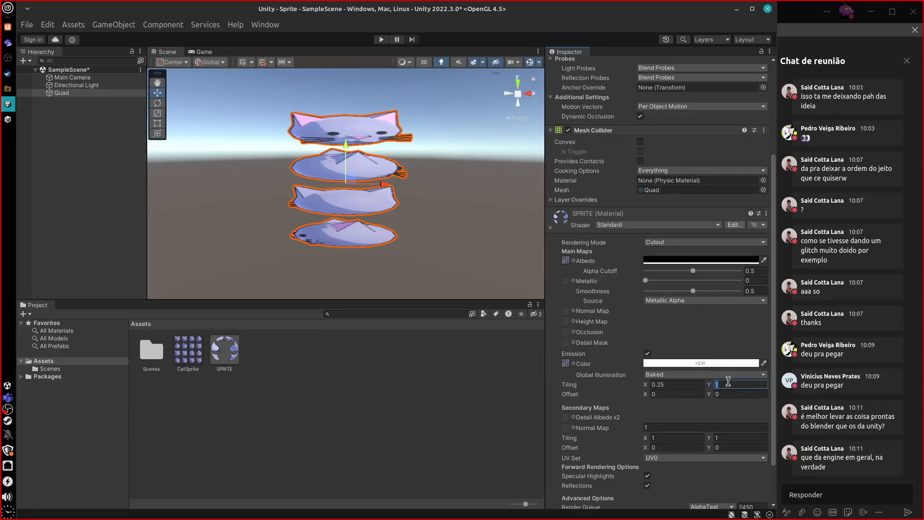
pyautogui.write('0.25')
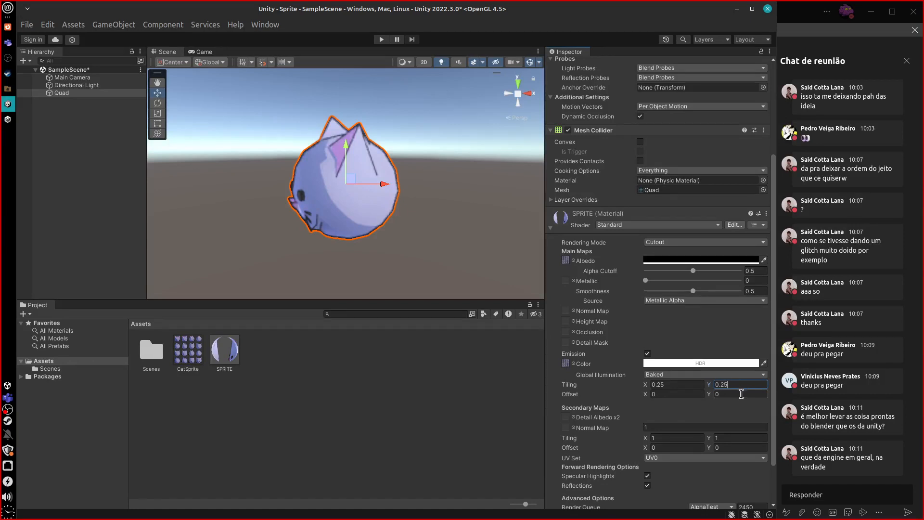
# Try main map X offsets of 0.25, 0.5 and 0.75 on the SPRITE material and reset the offset to 0.
pyautogui.click(665, 395)
pyautogui.moveTo(399, 241); pyautogui.dragTo(495, 231, button='right')
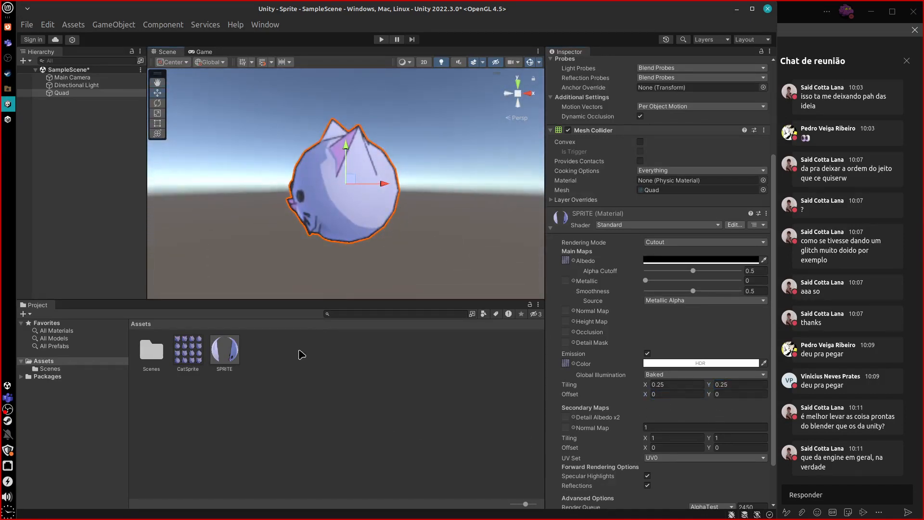
pyautogui.click(667, 394)
pyautogui.write('0.25')
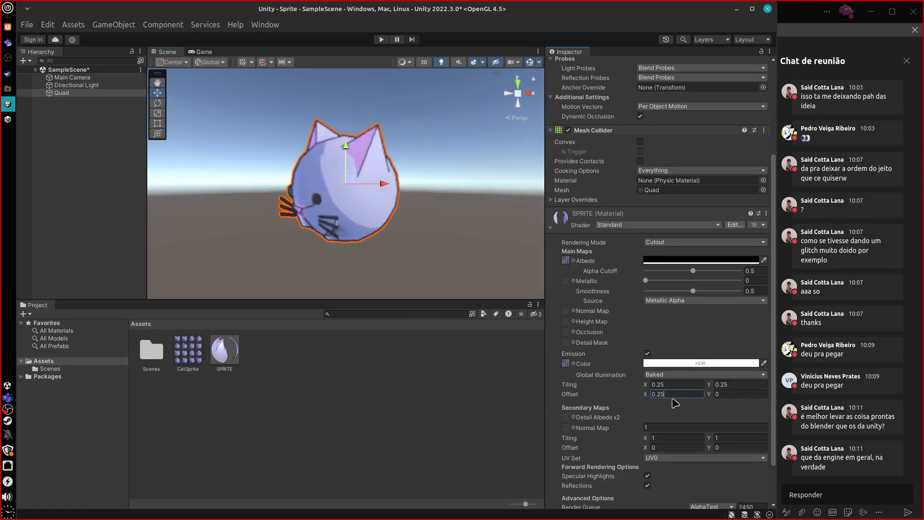
pyautogui.press('Return')
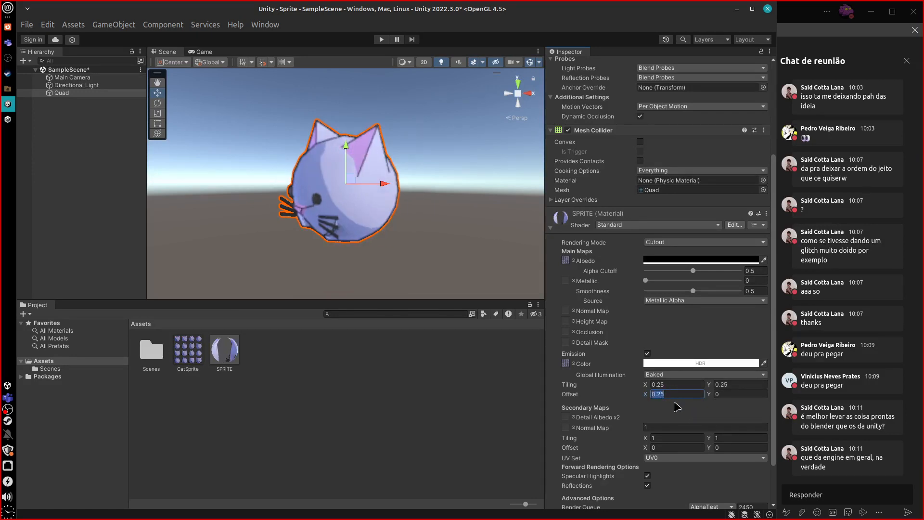
pyautogui.write('0')
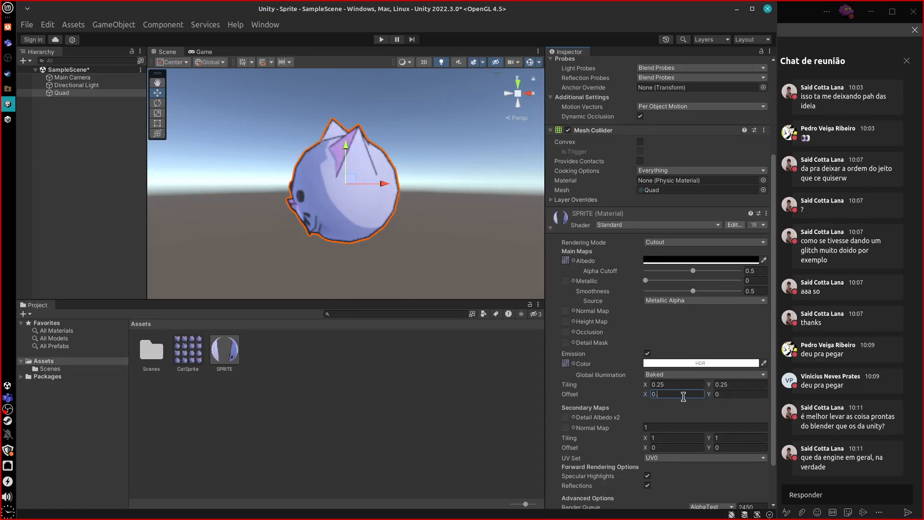
pyautogui.write('.5')
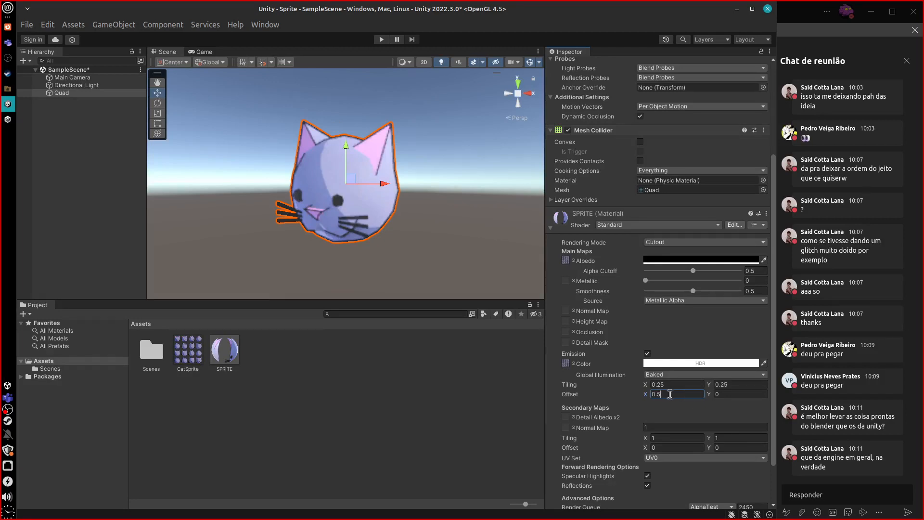
pyautogui.press('BackSpace')
pyautogui.write('7')
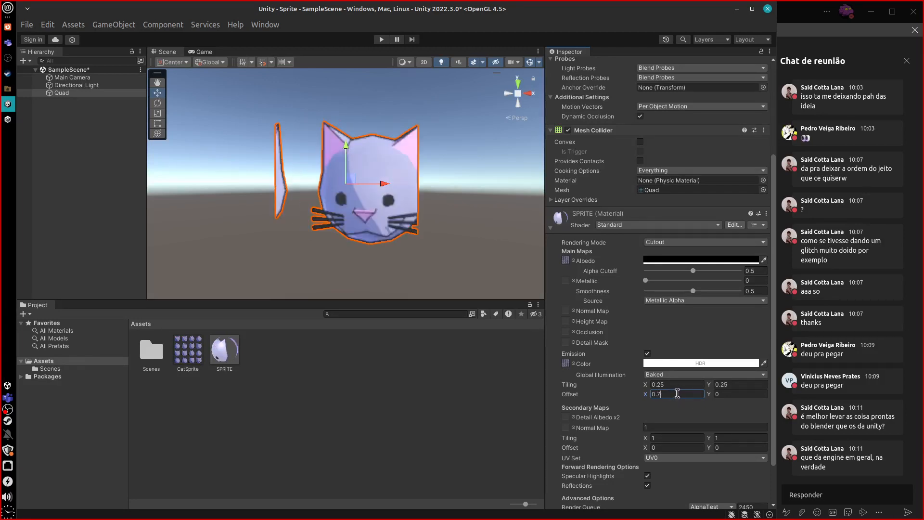
pyautogui.write('5')
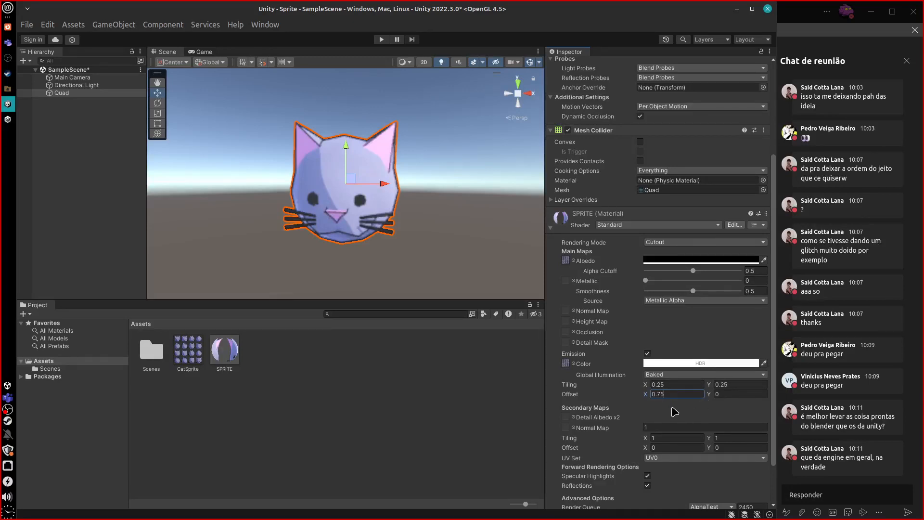
pyautogui.press('BackSpace')
pyautogui.press('BackSpace')
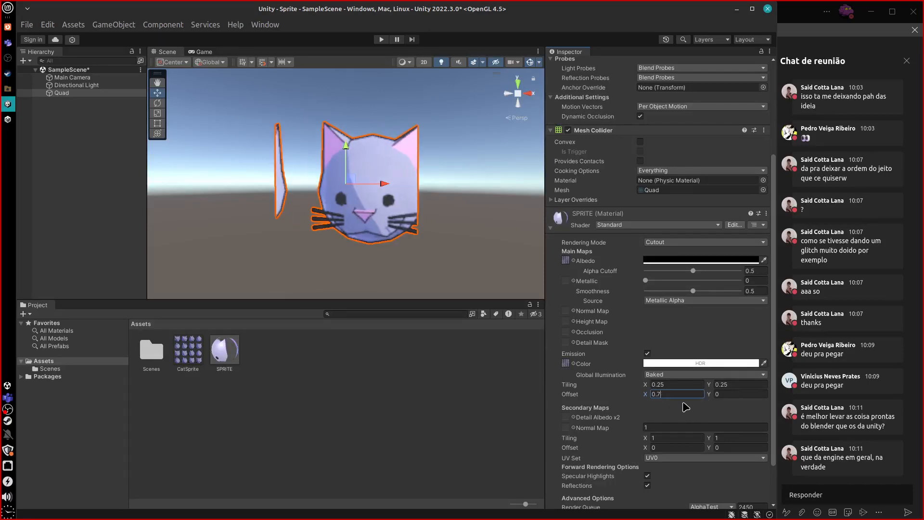
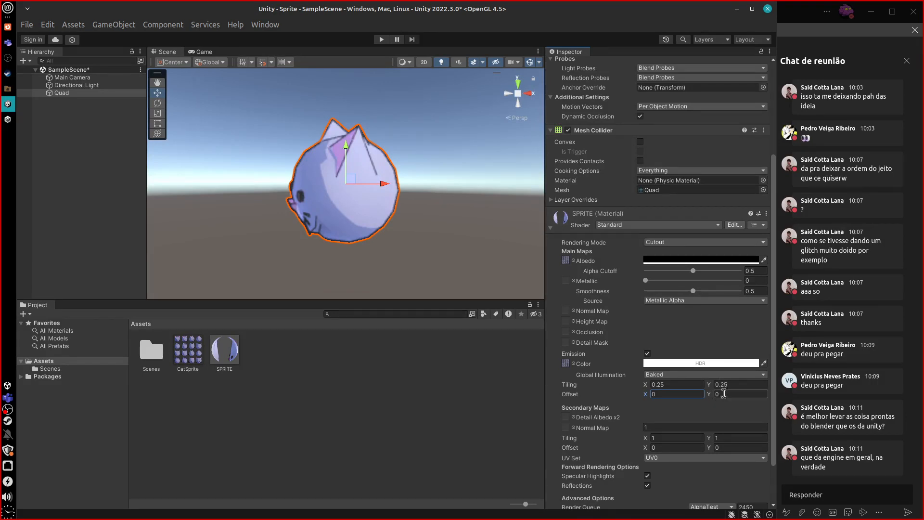
# Try main map Y offsets of 0.25 and 0.75 on the SPRITE material and reset the offset to 0.
pyautogui.click(727, 396)
pyautogui.write('0.5')
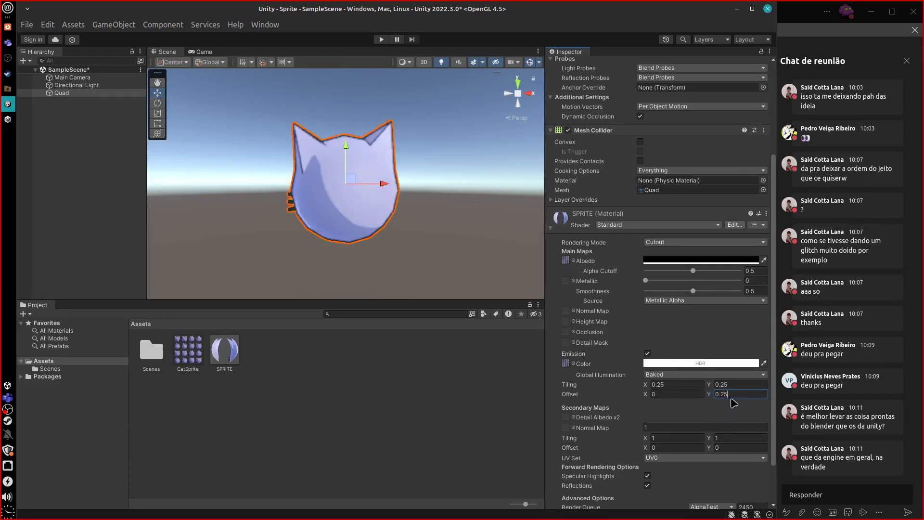
pyautogui.press('BackSpace')
pyautogui.press('BackSpace')
pyautogui.write('7')
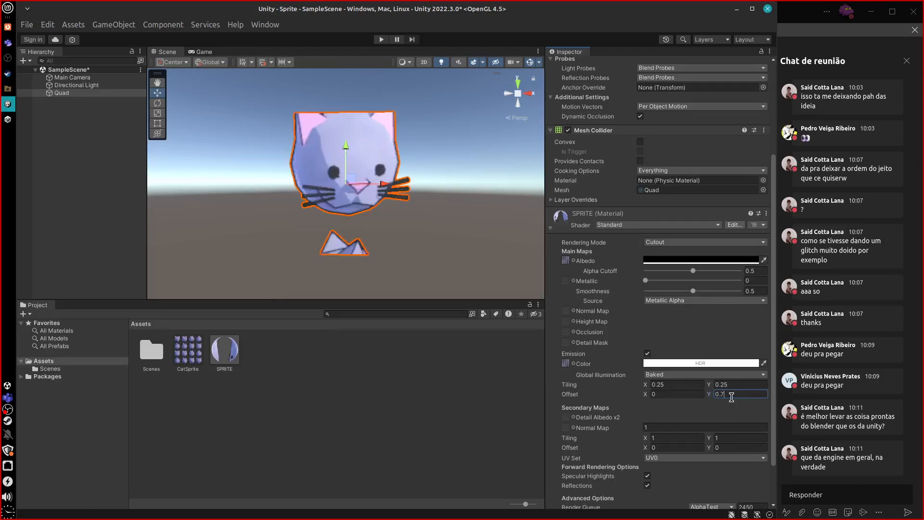
pyautogui.write('5')
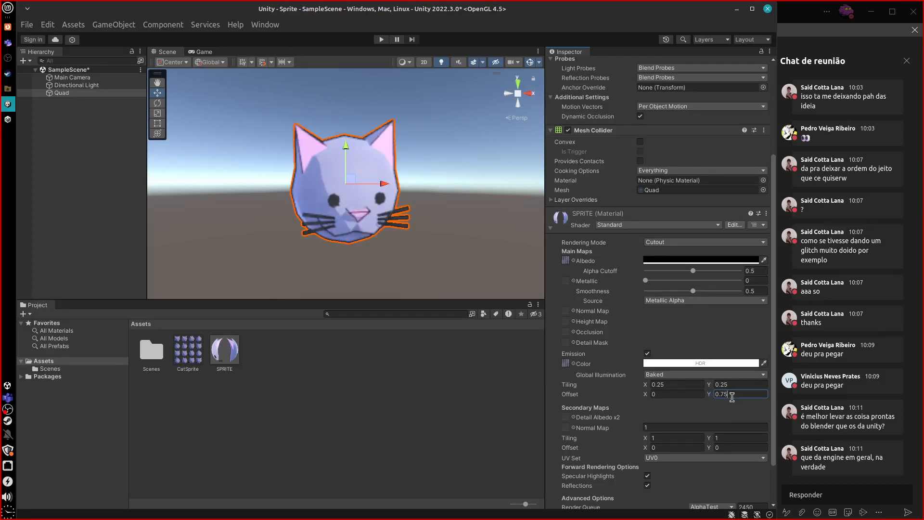
pyautogui.press('BackSpace')
pyautogui.press('BackSpace')
pyautogui.press('BackSpace')
pyautogui.press('BackSpace')
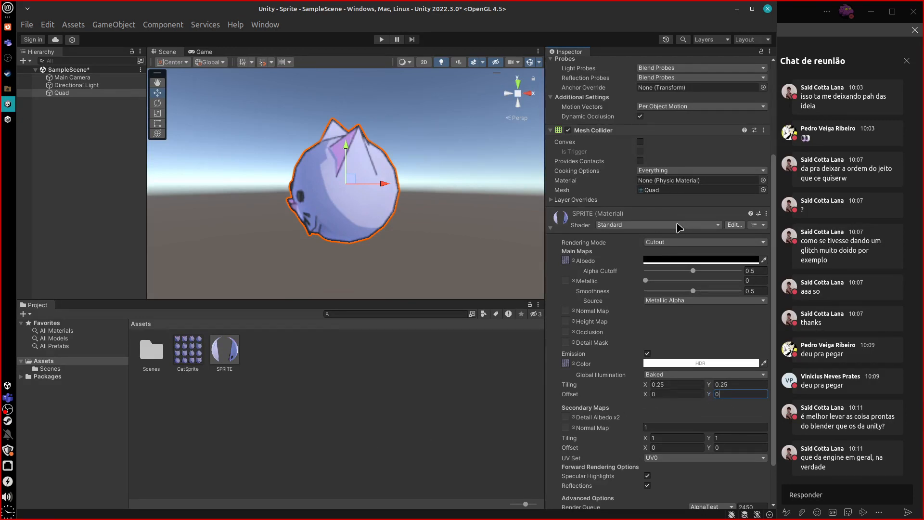
# Switch the SPRITE material's shader to Sprites/Default.
pyautogui.click(669, 226)
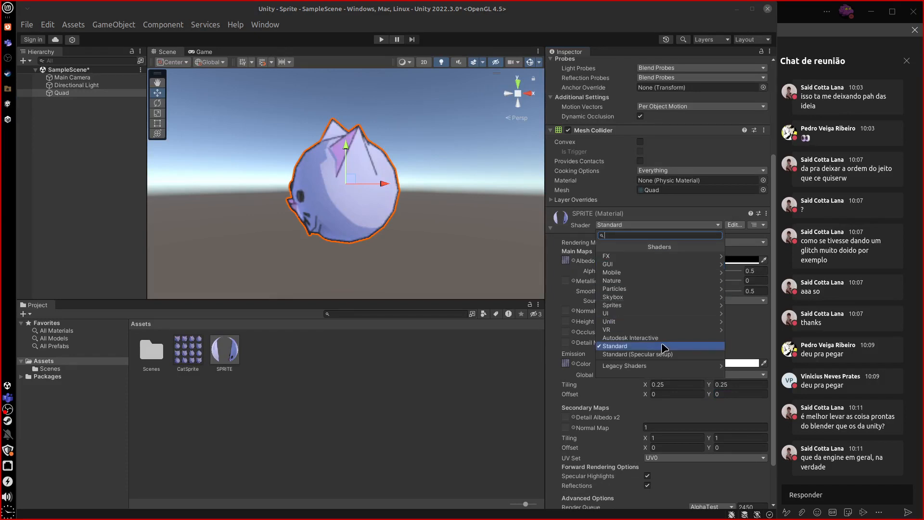
pyautogui.click(662, 306)
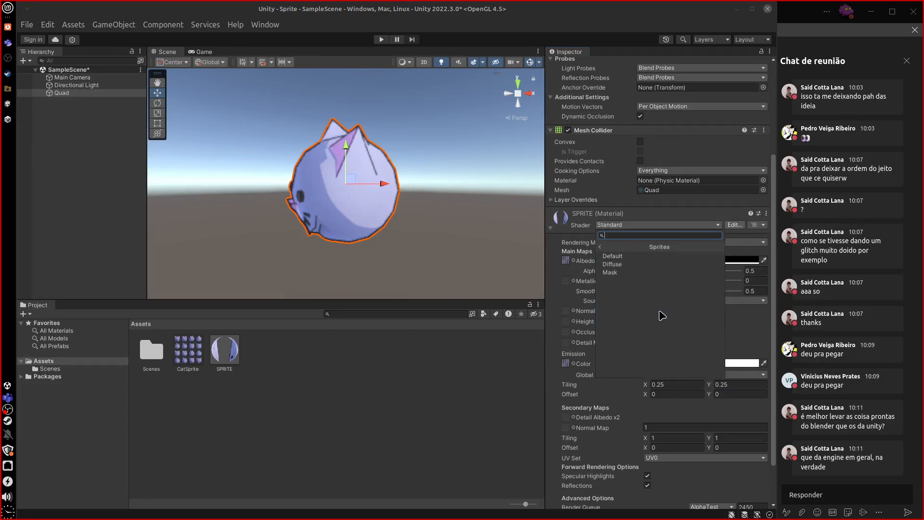
pyautogui.click(650, 256)
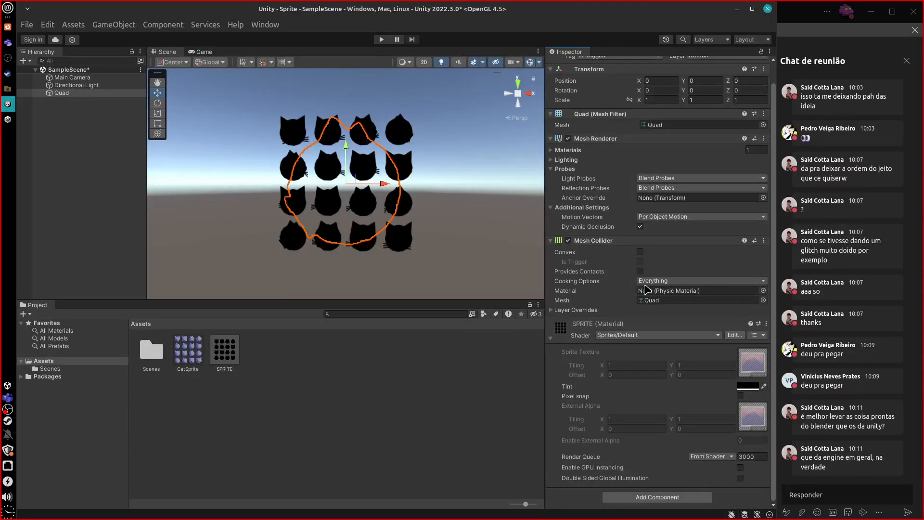
pyautogui.click(780, 320)
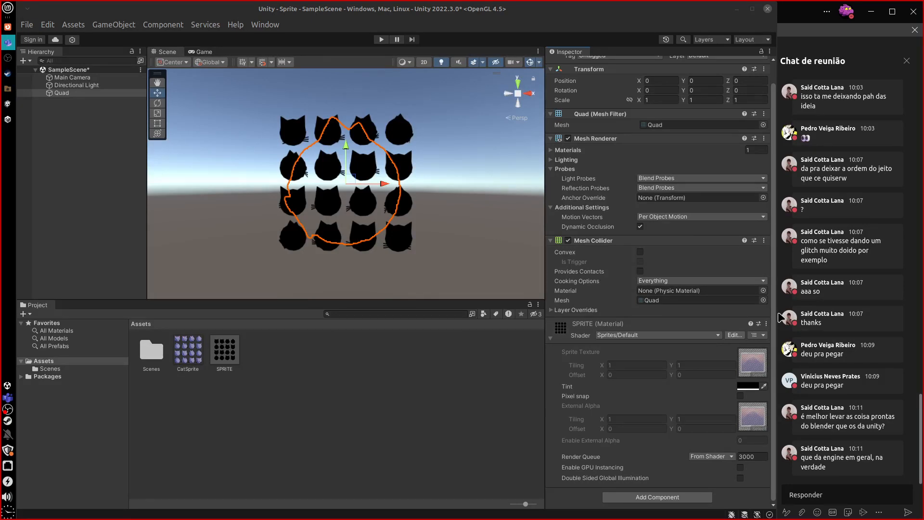
# Try the Sprites/Diffuse shader on the SPRITE material and return it to Sprites/Default.
pyautogui.click(681, 335)
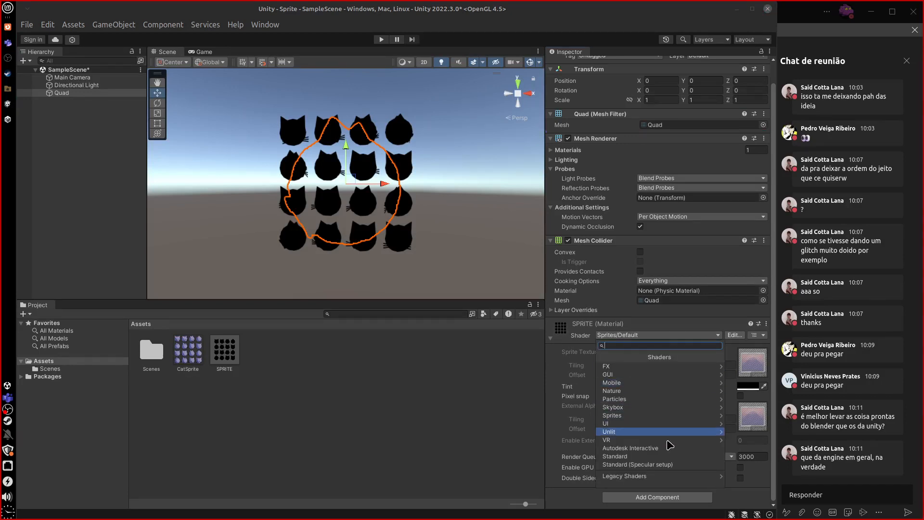
pyautogui.click(665, 415)
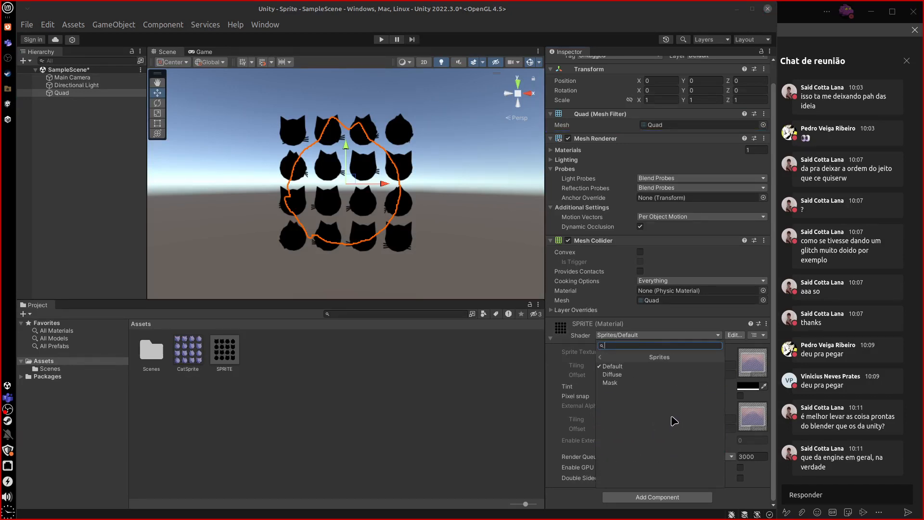
pyautogui.click(665, 375)
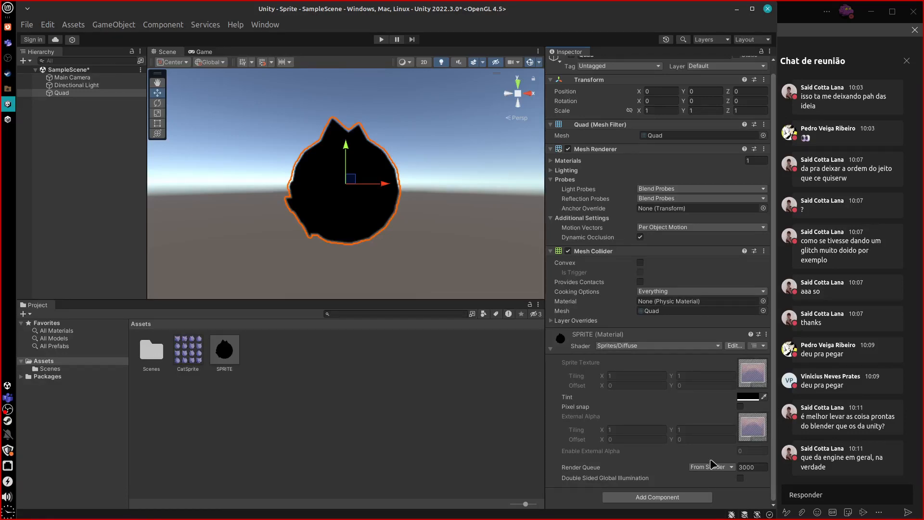
pyautogui.click(714, 346)
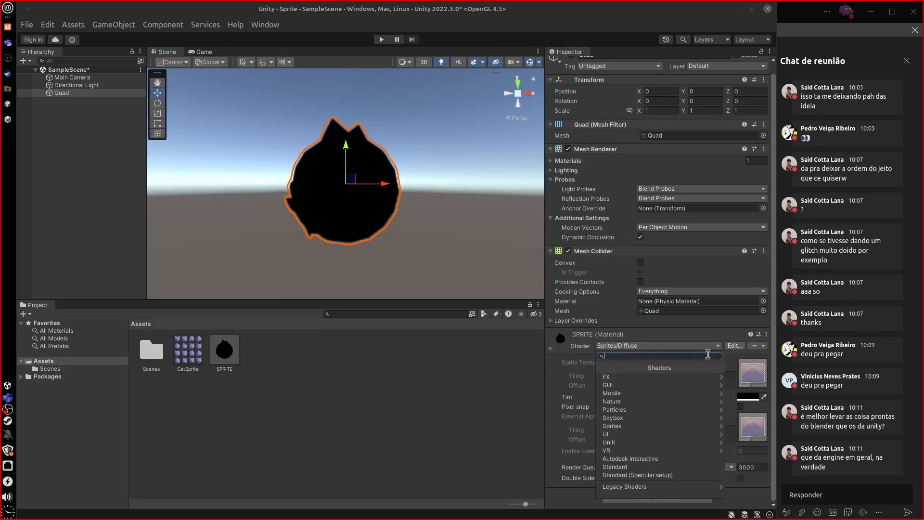
pyautogui.click(690, 426)
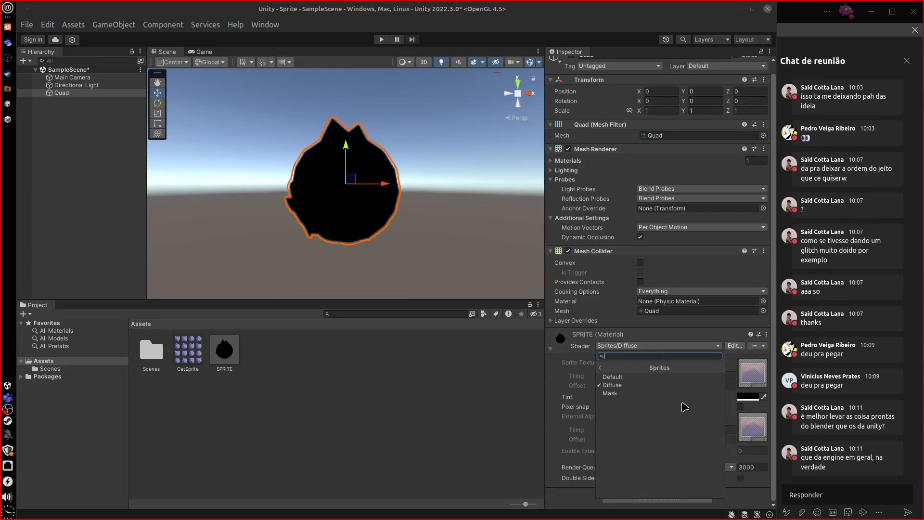
pyautogui.click(668, 377)
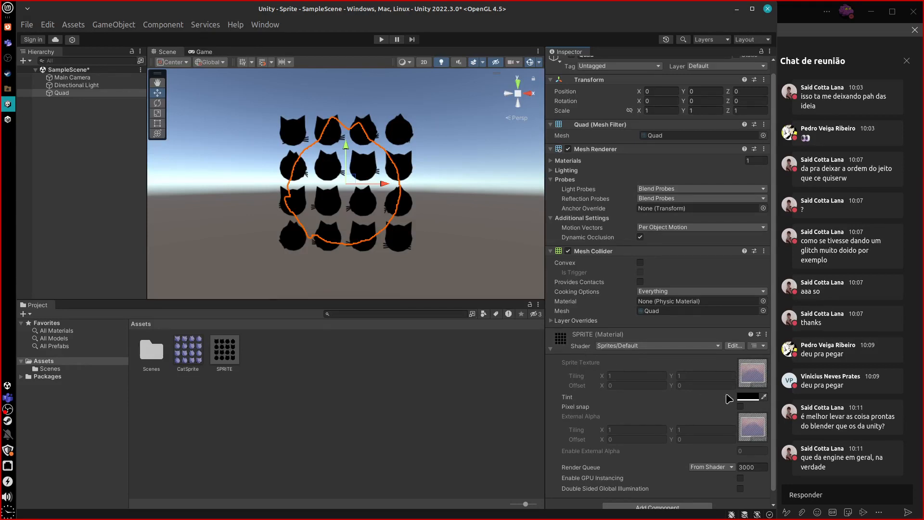
# Search the available shaders and switch the SPRITE material's shader back to Standard.
pyautogui.click(645, 339)
pyautogui.click(646, 356)
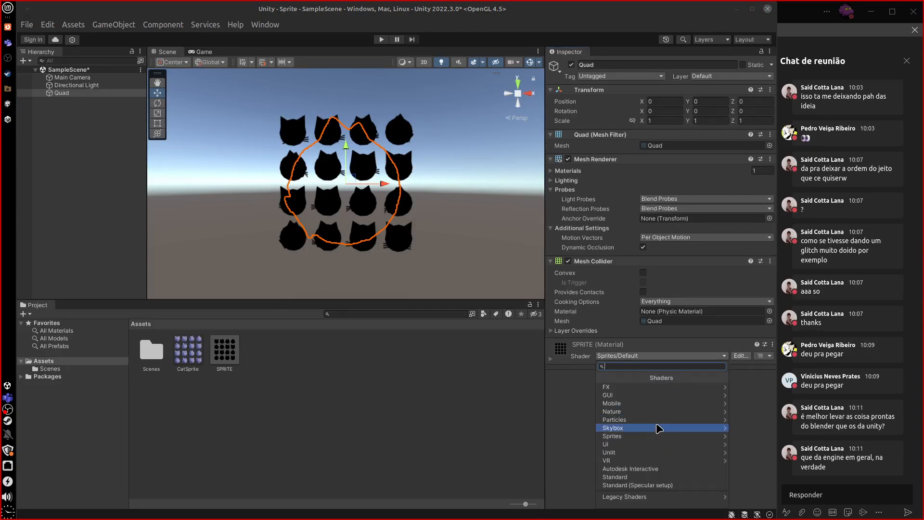
pyautogui.write('fli')
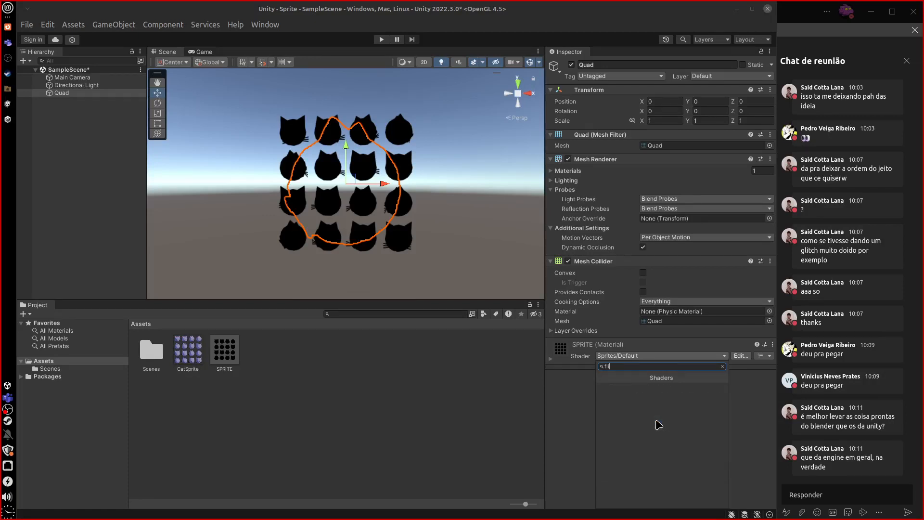
pyautogui.press('BackSpace')
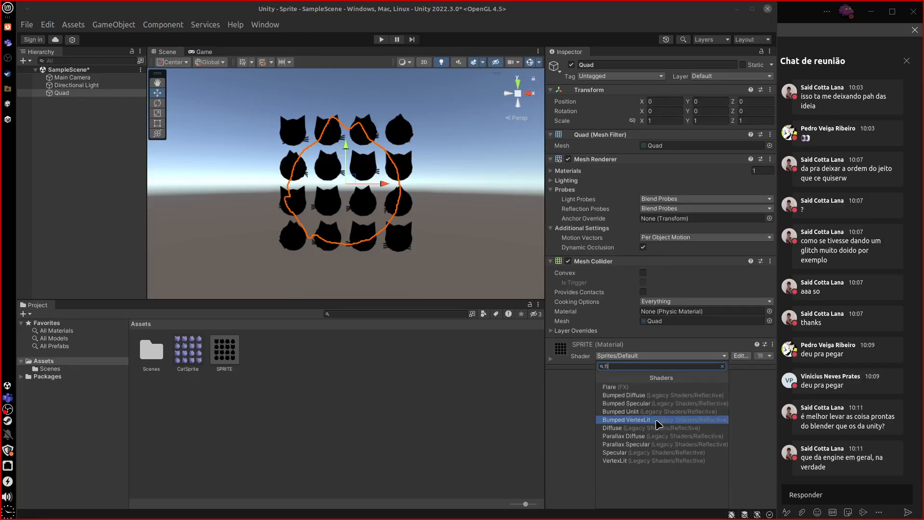
pyautogui.press('BackSpace')
pyautogui.press('BackSpace')
pyautogui.write('s')
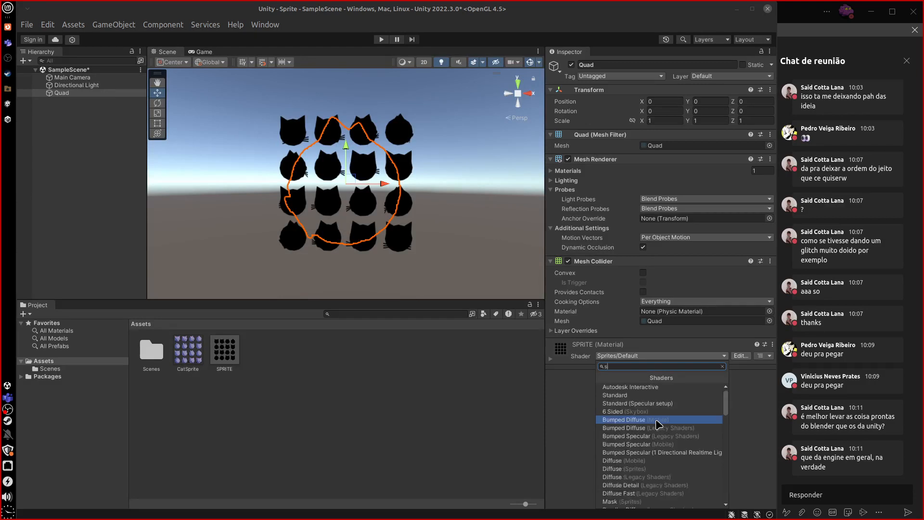
pyautogui.write('pr')
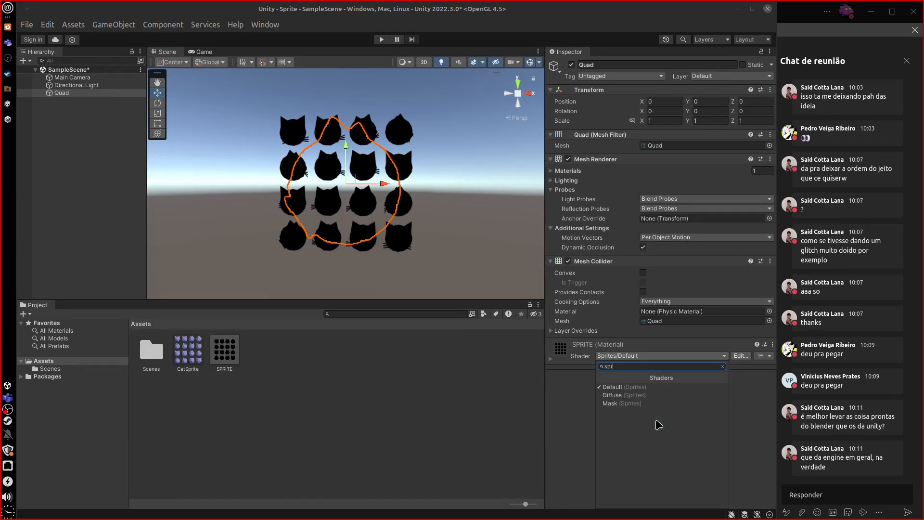
pyautogui.press('BackSpace')
pyautogui.press('BackSpace')
pyautogui.press('BackSpace')
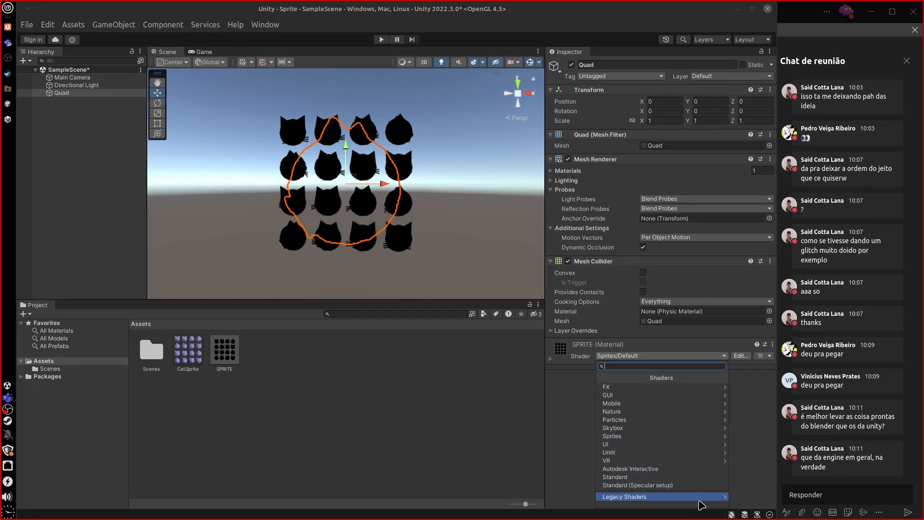
pyautogui.click(689, 479)
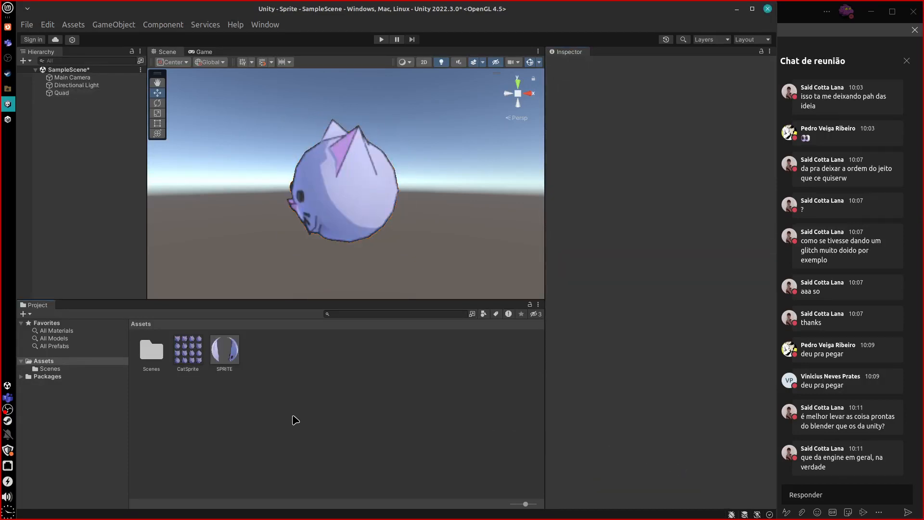
# Open the CatSprite image in the image viewer, examine the order of the frames in its grid, and close it.
pyautogui.click(187, 350)
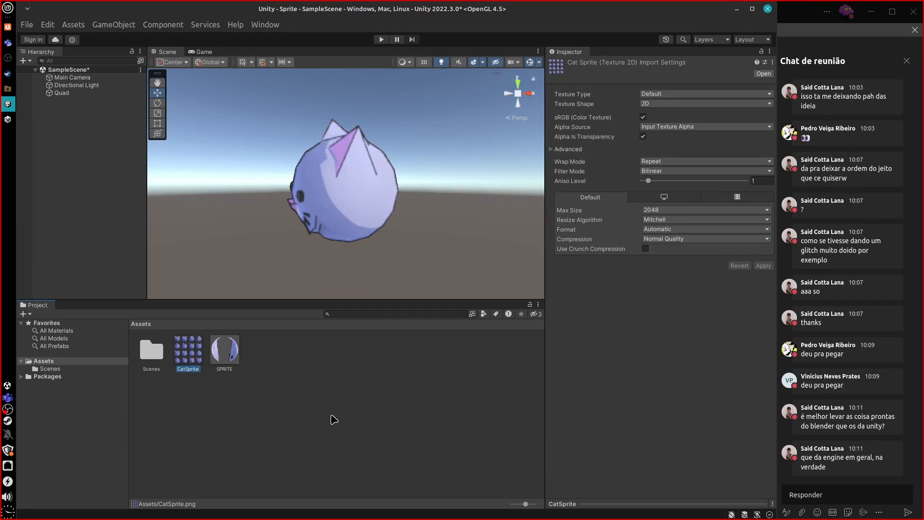
pyautogui.doubleClick(191, 359)
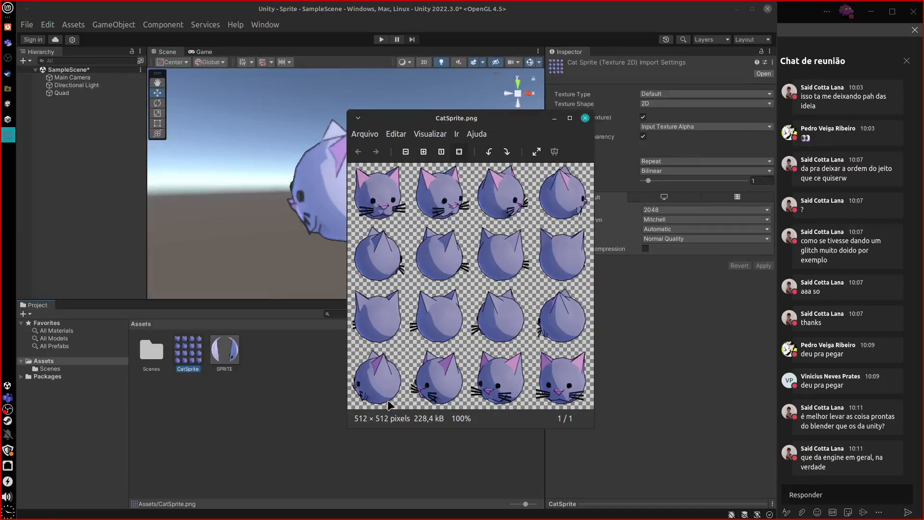
pyautogui.click(381, 380)
pyautogui.click(584, 117)
pyautogui.click(230, 385)
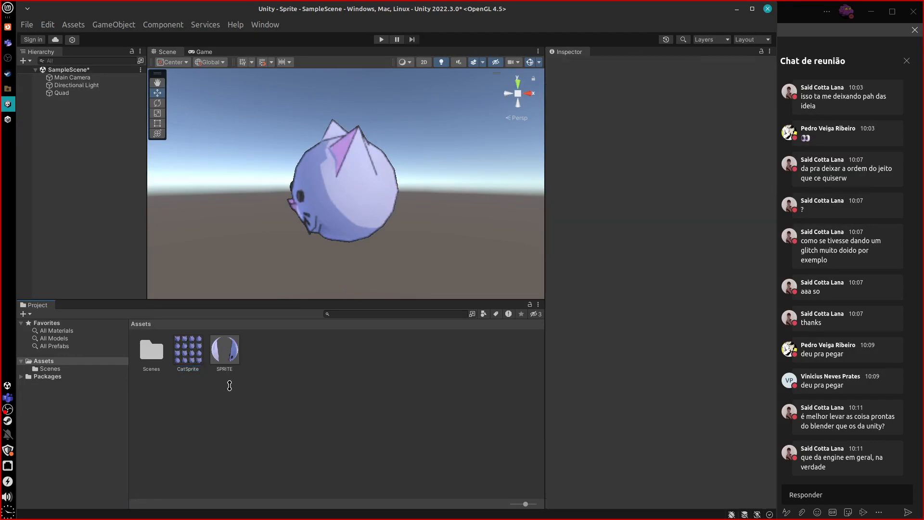
# Set the SPRITE material's main map Y offset to 0.75.
pyautogui.click(224, 356)
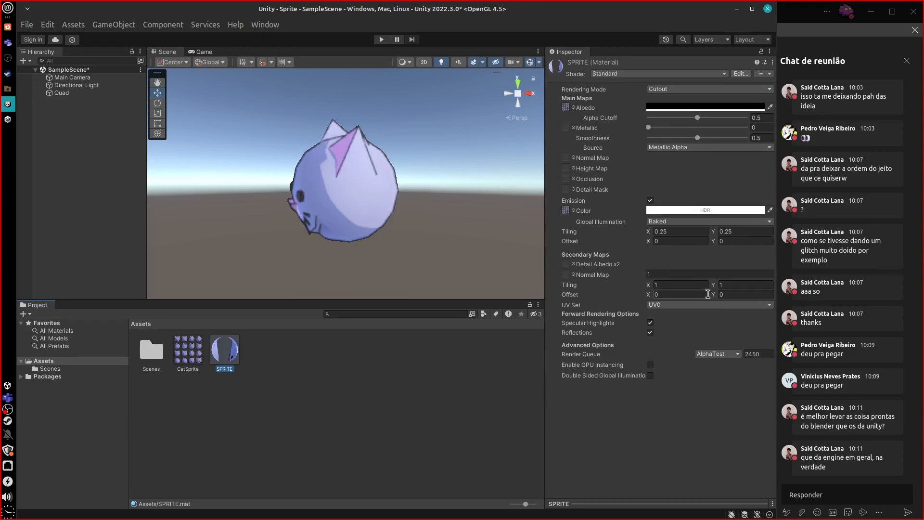
pyautogui.click(734, 240)
pyautogui.write('0.75')
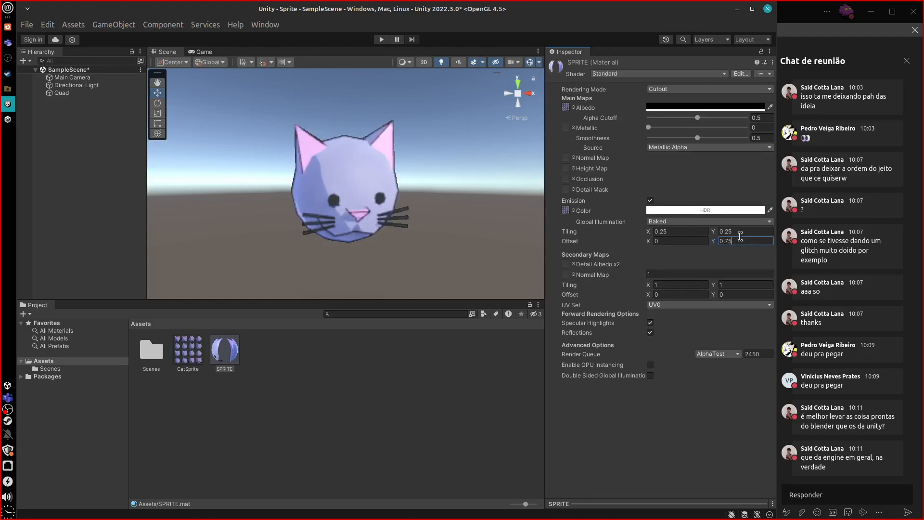
pyautogui.press('Return')
# Open the Animation window, reposition it and minimise it.
pyautogui.click(277, 28)
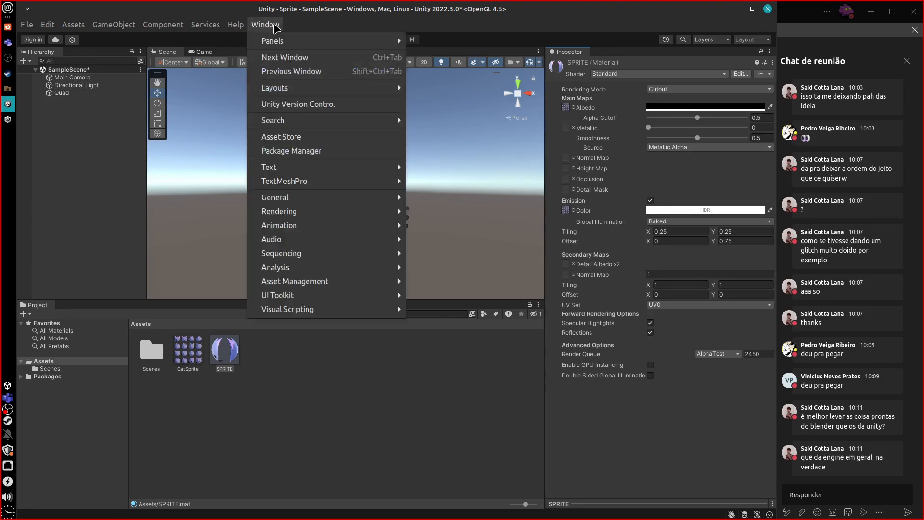
pyautogui.moveTo(341, 286)
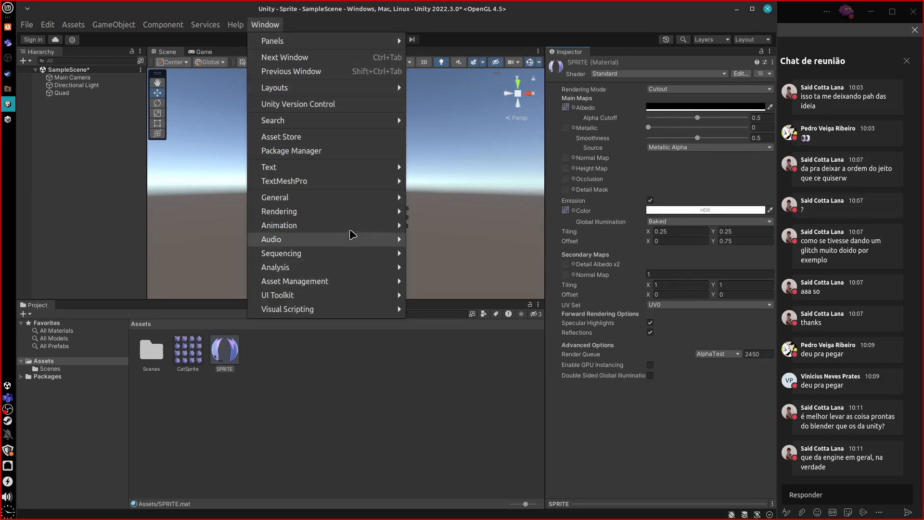
pyautogui.moveTo(399, 226)
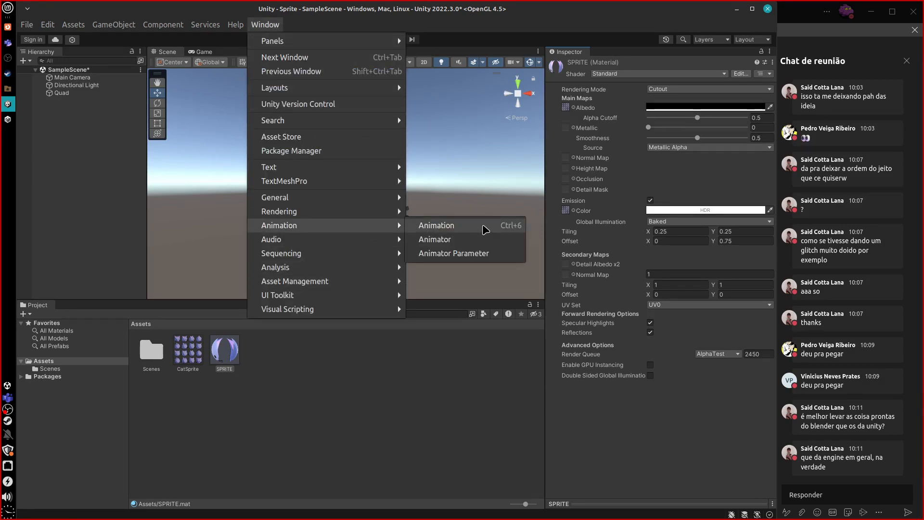
pyautogui.click(483, 230)
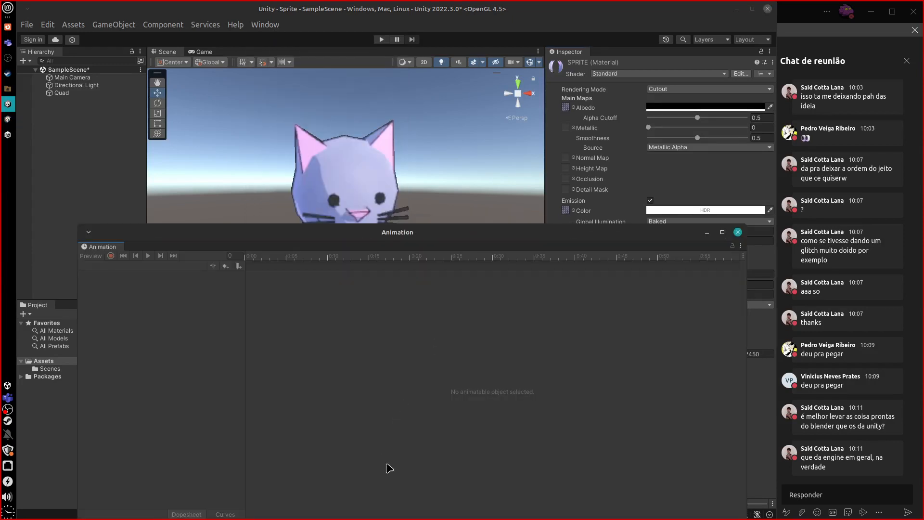
pyautogui.moveTo(439, 236); pyautogui.dragTo(500, 215)
pyautogui.click(760, 208)
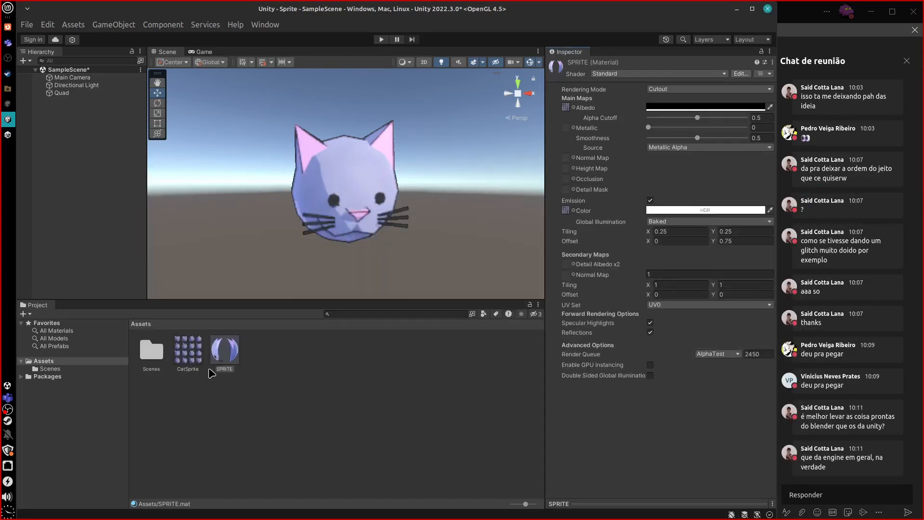
# Select the cat quad, close the Animation window and add an Animation component to the quad.
pyautogui.click(354, 185)
pyautogui.click(792, 211)
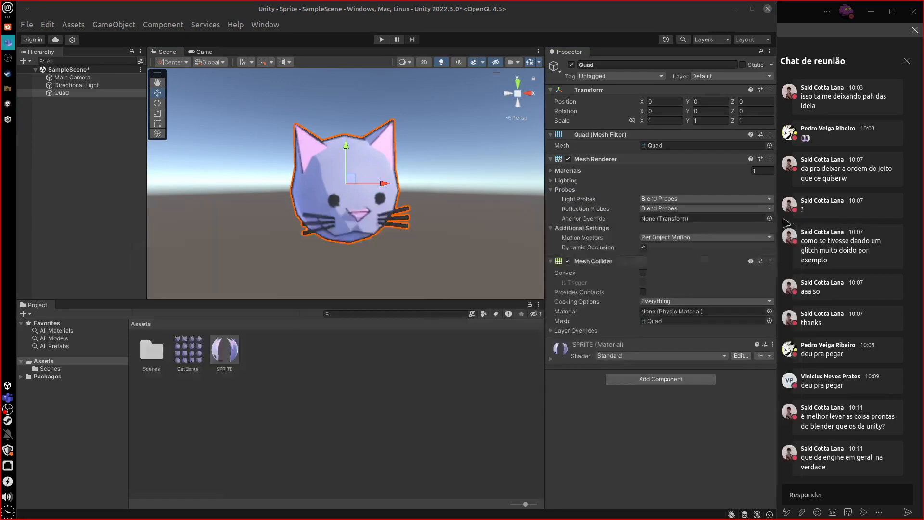
pyautogui.click(660, 379)
pyautogui.write('anim')
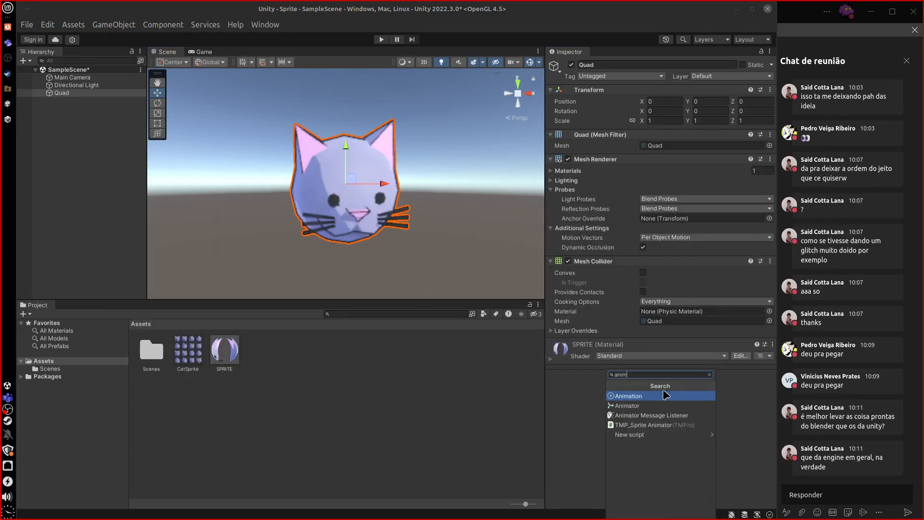
pyautogui.click(665, 395)
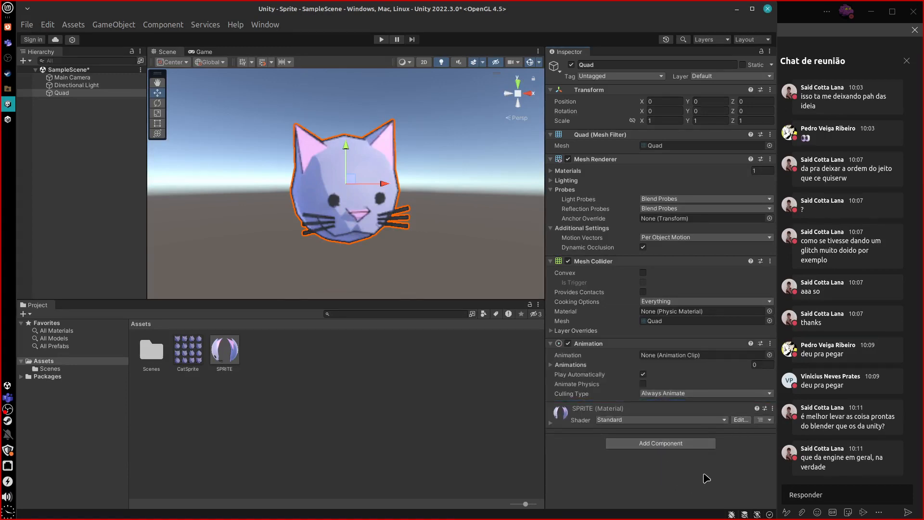
# Check the selectable clips for the quad's Animation component and add an empty entry to its Animations list.
pyautogui.click(769, 355)
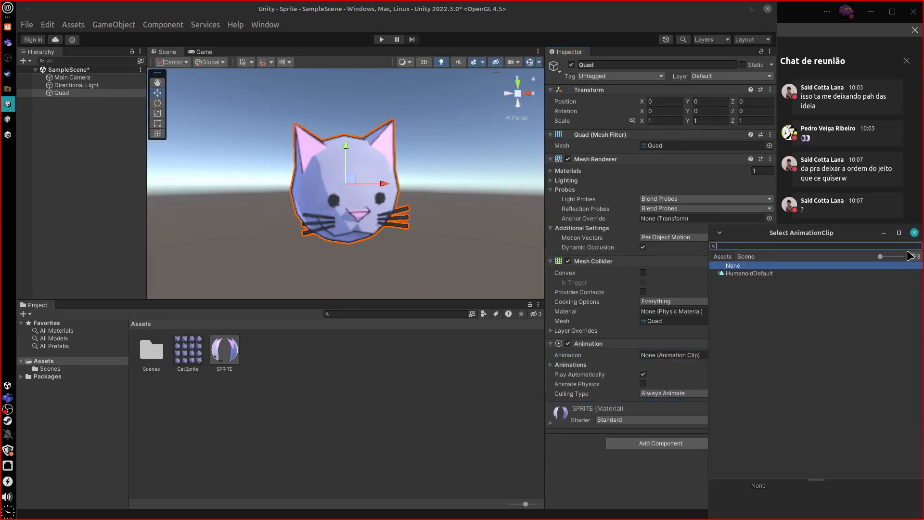
pyautogui.click(913, 232)
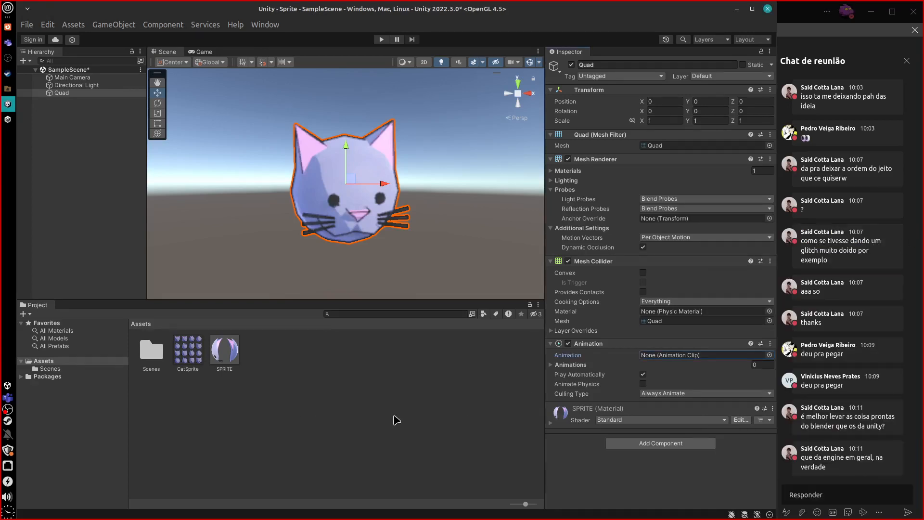
pyautogui.click(567, 367)
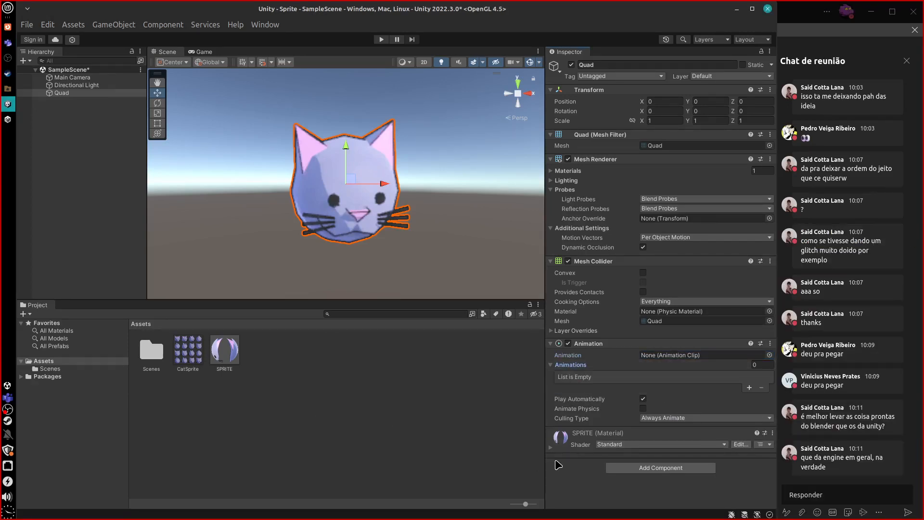
pyautogui.click(749, 387)
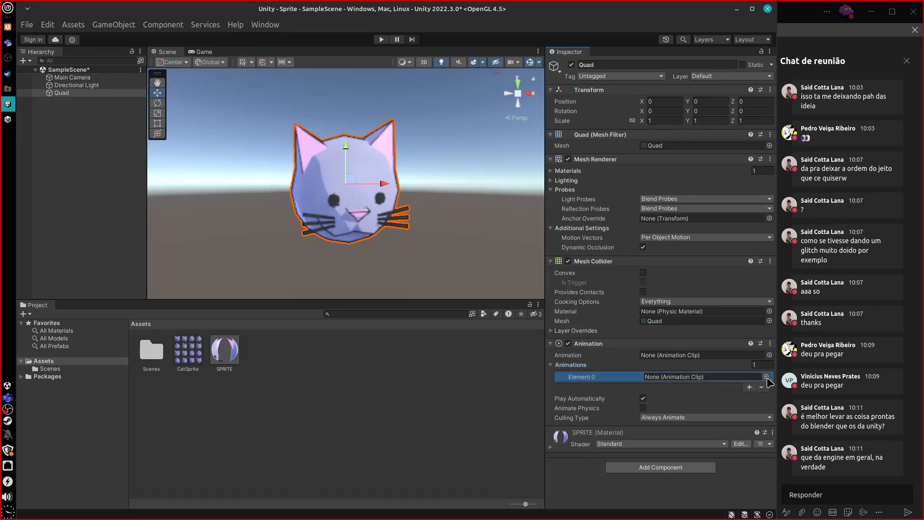
# Create an animation clip named SPRITE in the Assets folder.
pyautogui.rightClick(287, 386)
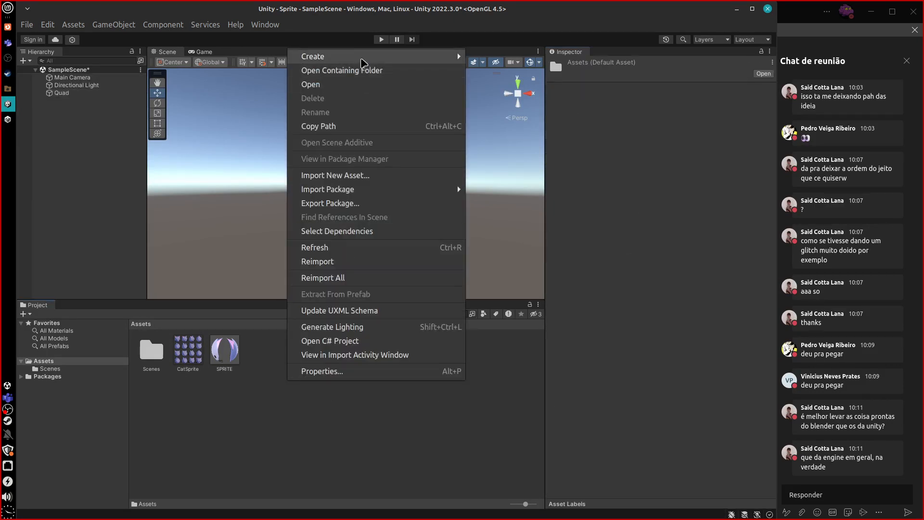
pyautogui.moveTo(428, 57)
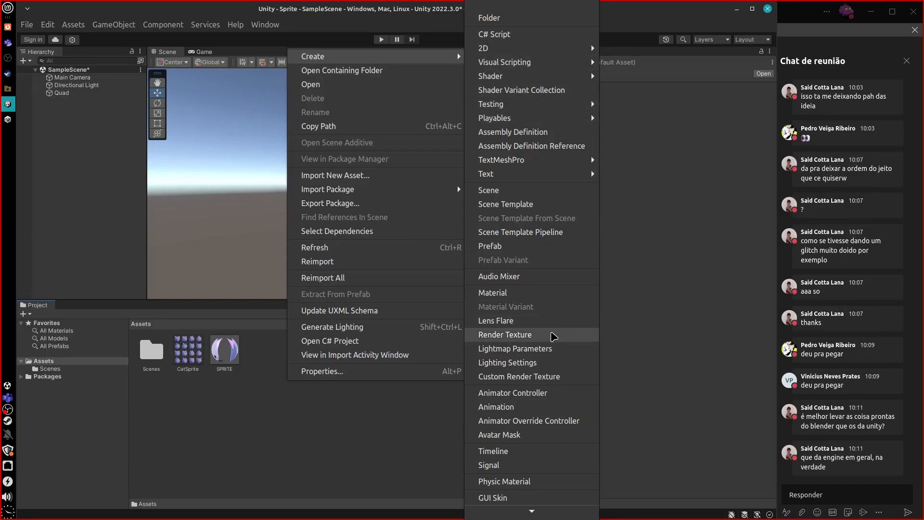
pyautogui.click(542, 409)
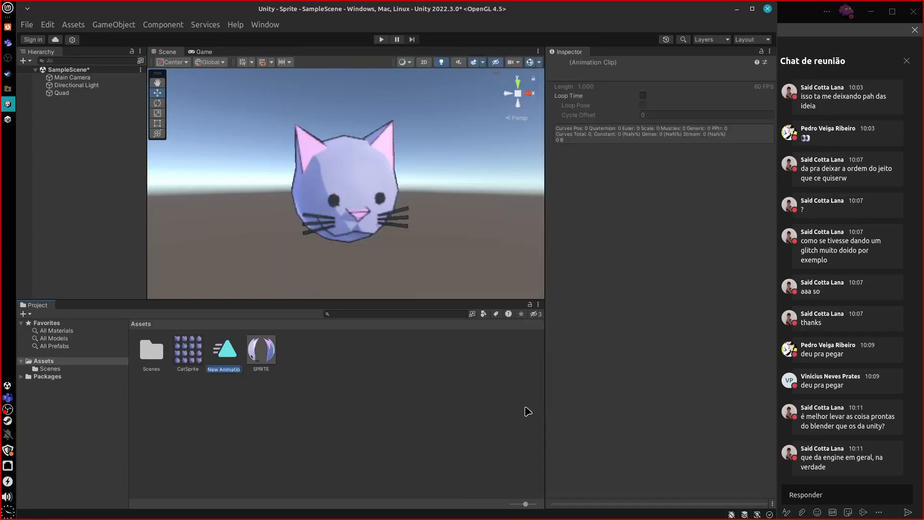
pyautogui.write('SPRITE')
pyautogui.press('Return')
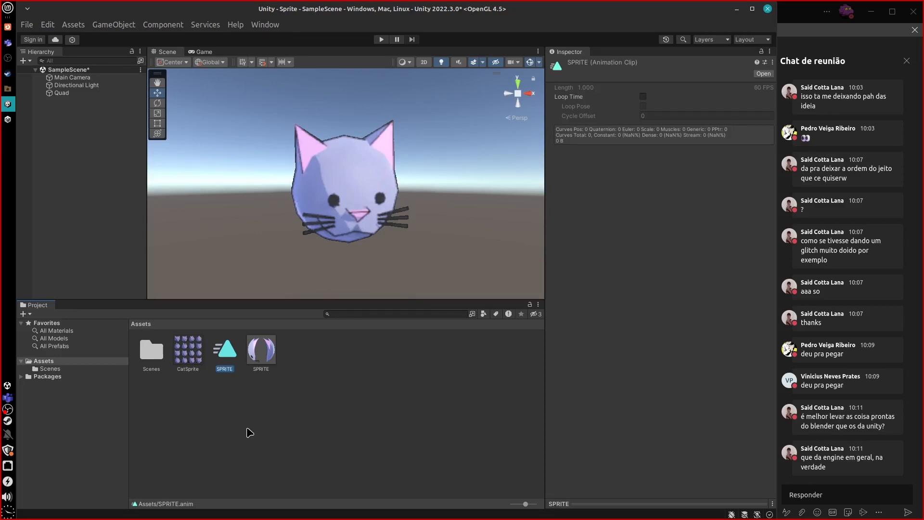
# Assign the SPRITE clip to the quad's Animation component and remove the empty entry from its Animations list.
pyautogui.click(260, 356)
pyautogui.click(187, 360)
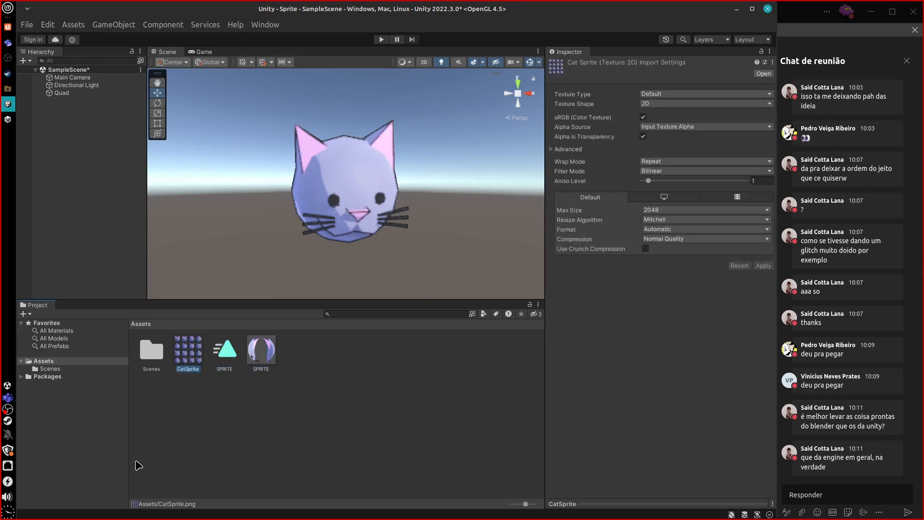
pyautogui.click(347, 200)
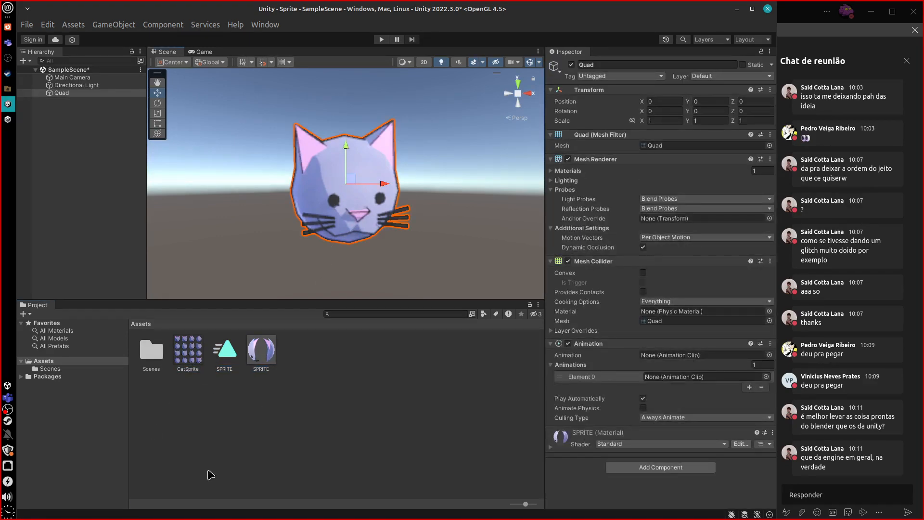
pyautogui.moveTo(224, 360); pyautogui.dragTo(673, 359)
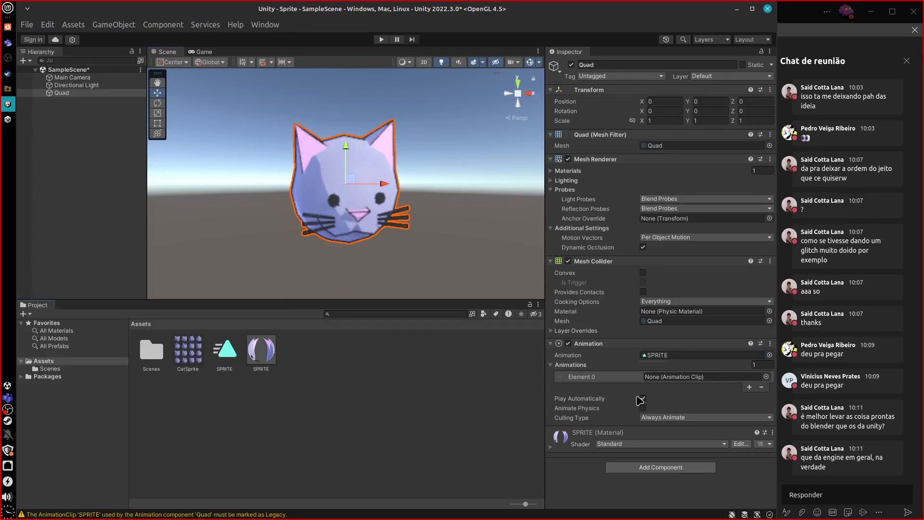
pyautogui.click(761, 387)
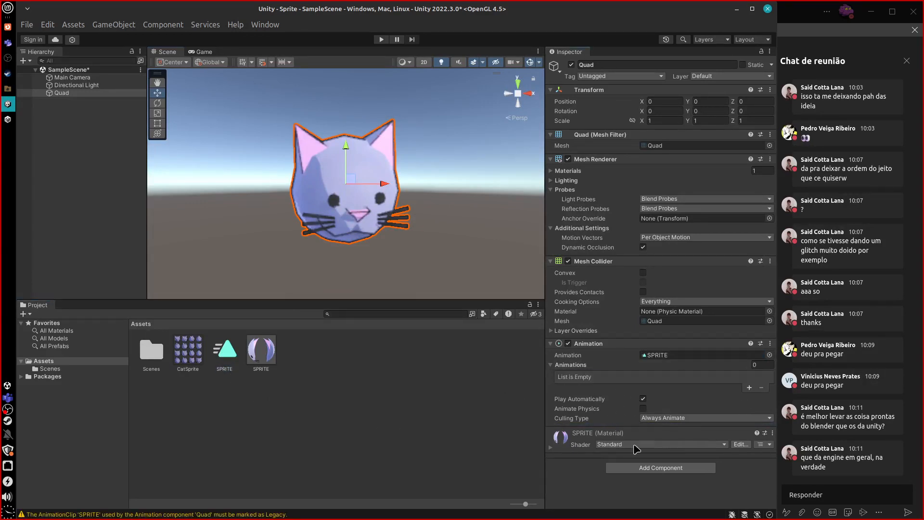
# Open the quad's SPRITE clip for animating and create an animation clip for it by overwriting SPRITE.anim in the Assets folder.
pyautogui.click(650, 357)
pyautogui.doubleClick(650, 357)
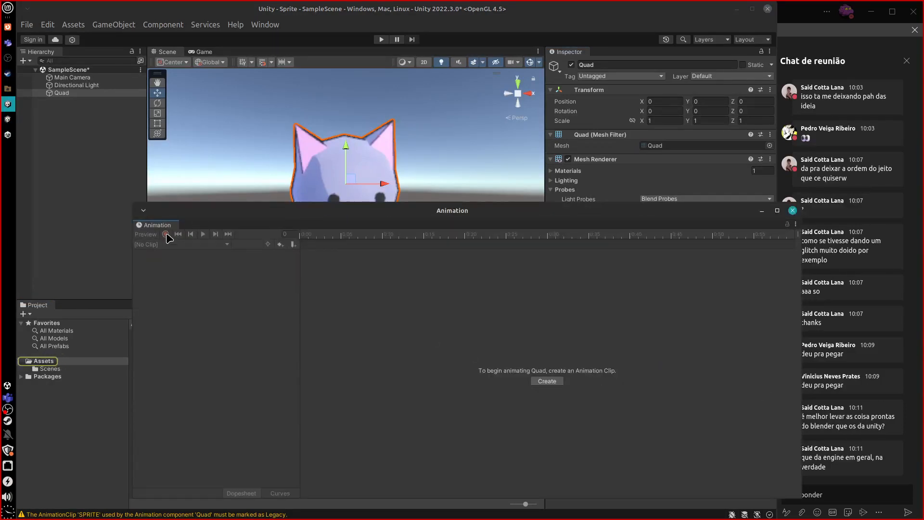
pyautogui.click(552, 381)
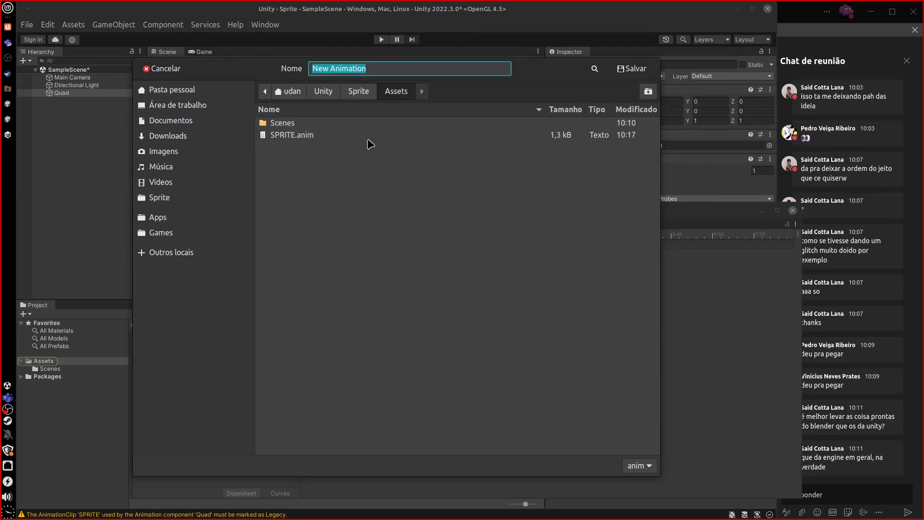
pyautogui.write('S')
pyautogui.press('BackSpace')
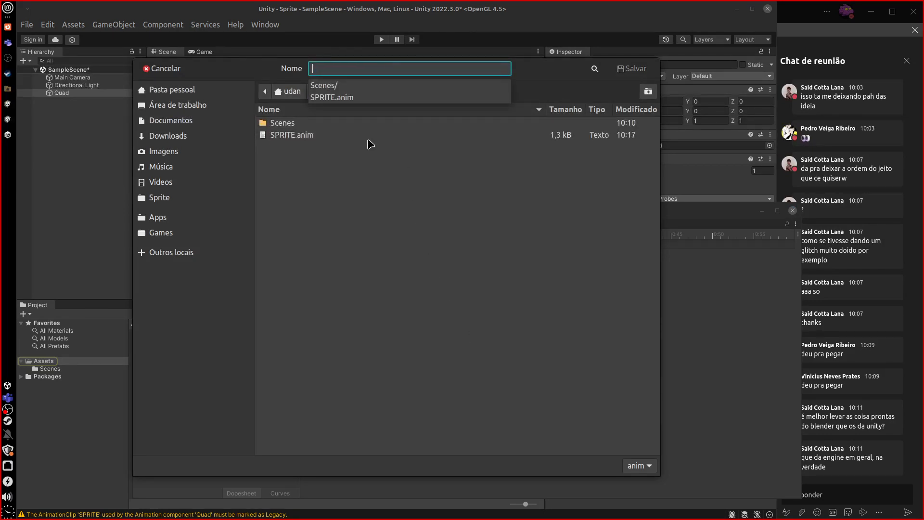
pyautogui.click(306, 138)
pyautogui.click(303, 136)
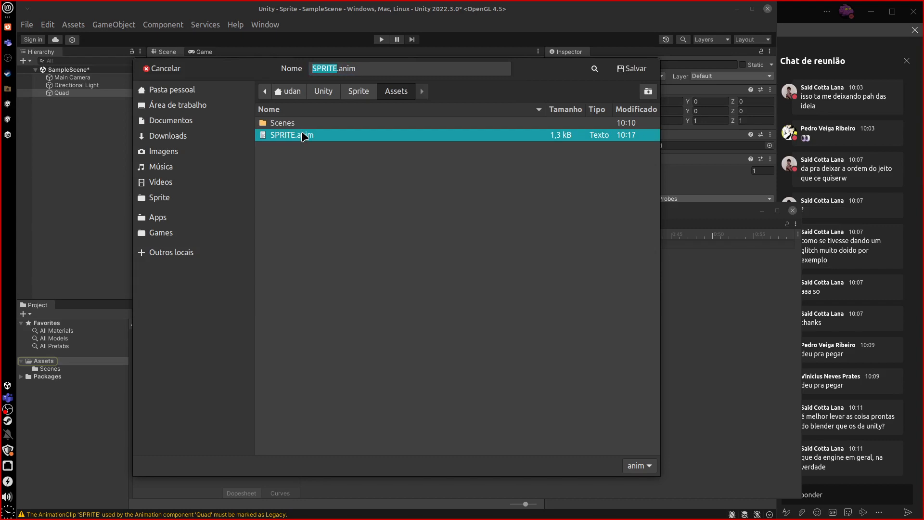
pyautogui.click(631, 68)
pyautogui.click(497, 304)
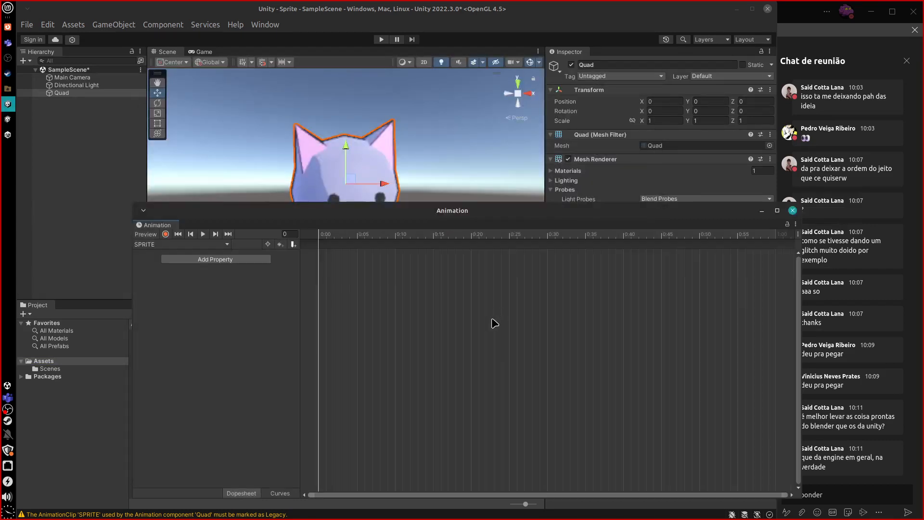
# Start recording keyframes in the SPRITE clip and move the Animation window clear of the Scene view and Inspector.
pyautogui.moveTo(362, 211); pyautogui.dragTo(271, 332)
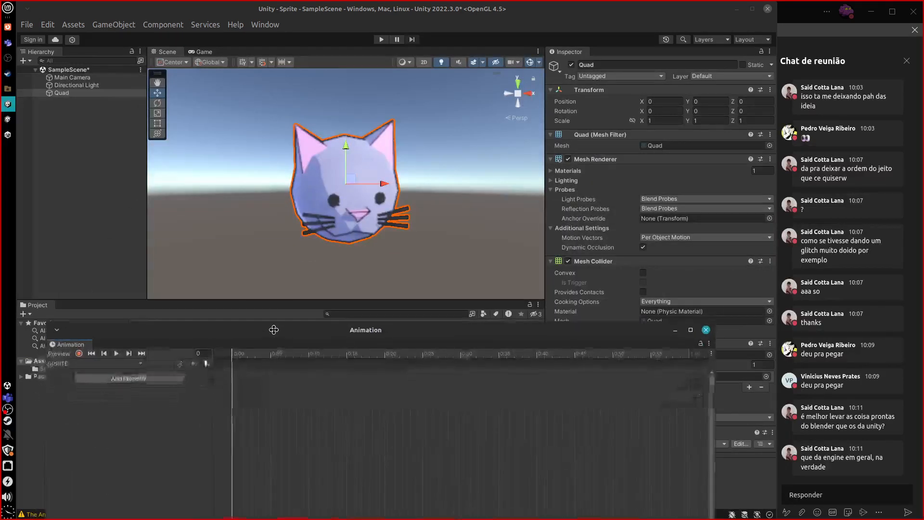
pyautogui.click(76, 355)
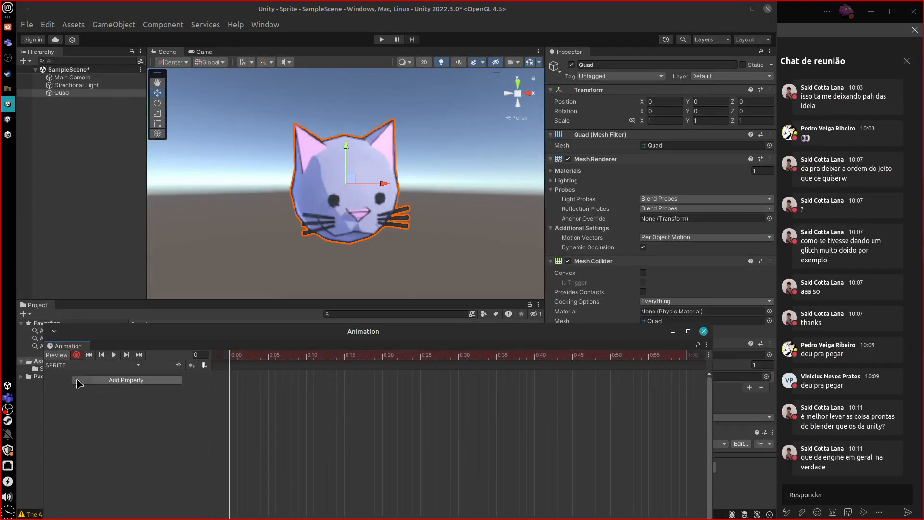
pyautogui.moveTo(626, 331); pyautogui.dragTo(444, 307)
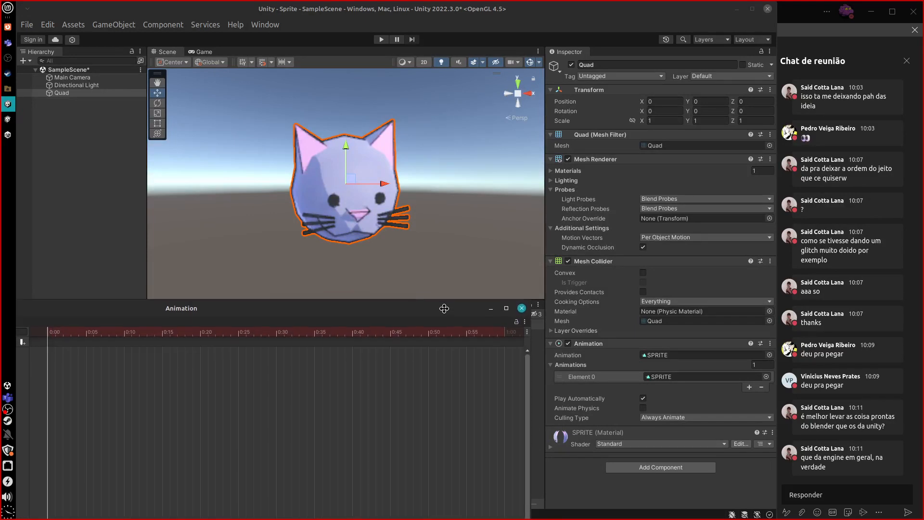
pyautogui.click(704, 355)
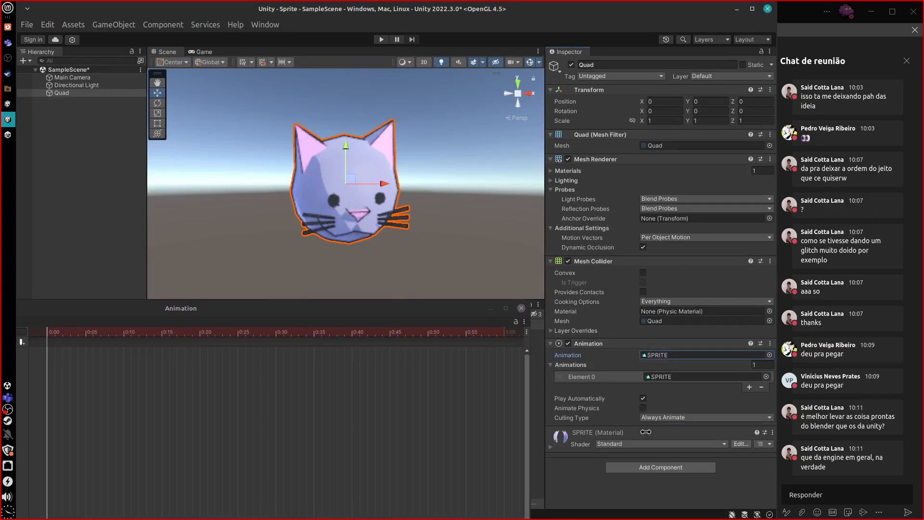
# Expand the SPRITE material's properties and key its main offset at frame 0 with X 0 and Y 0.75.
pyautogui.click(554, 443)
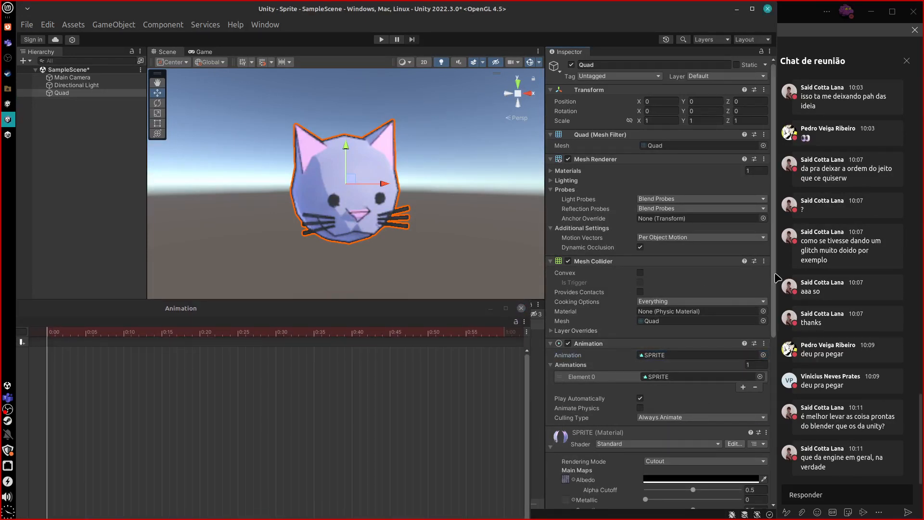
pyautogui.moveTo(774, 274); pyautogui.dragTo(758, 438)
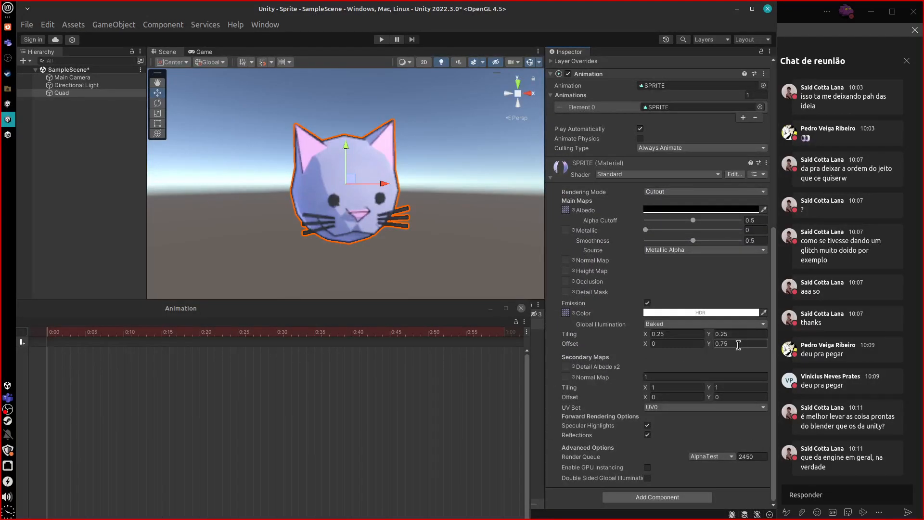
pyautogui.click(664, 344)
pyautogui.write('1')
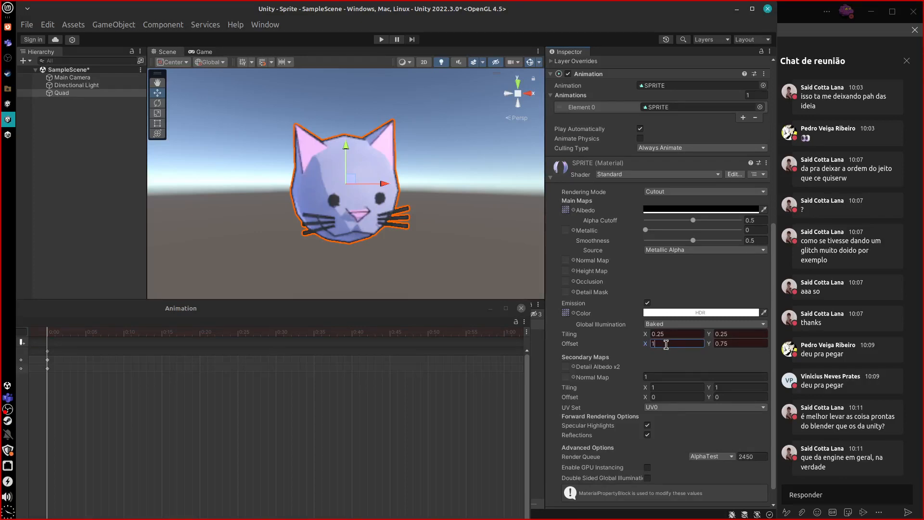
pyautogui.press('Return')
# Key the material's main offset X at 0.25 on frame 1.
pyautogui.moveTo(52, 332); pyautogui.dragTo(54, 333)
pyautogui.click(659, 343)
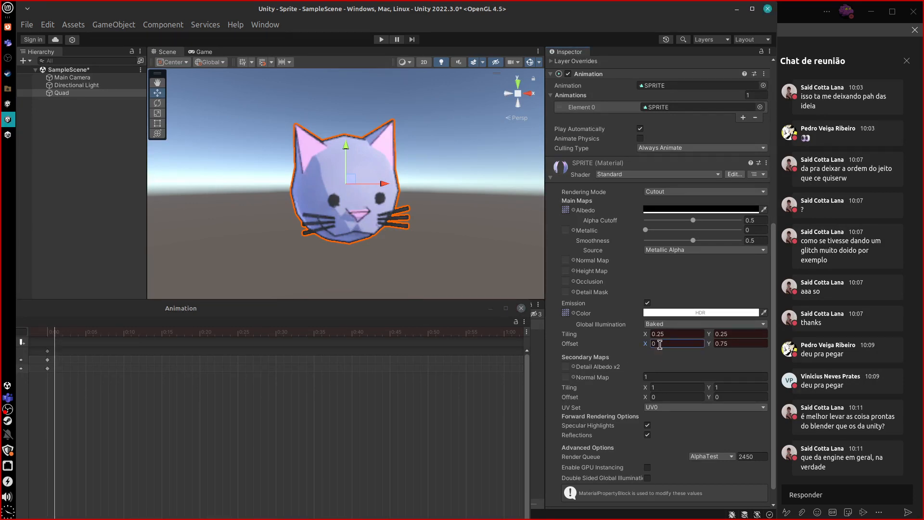
pyautogui.doubleClick(662, 345)
pyautogui.write('0.25')
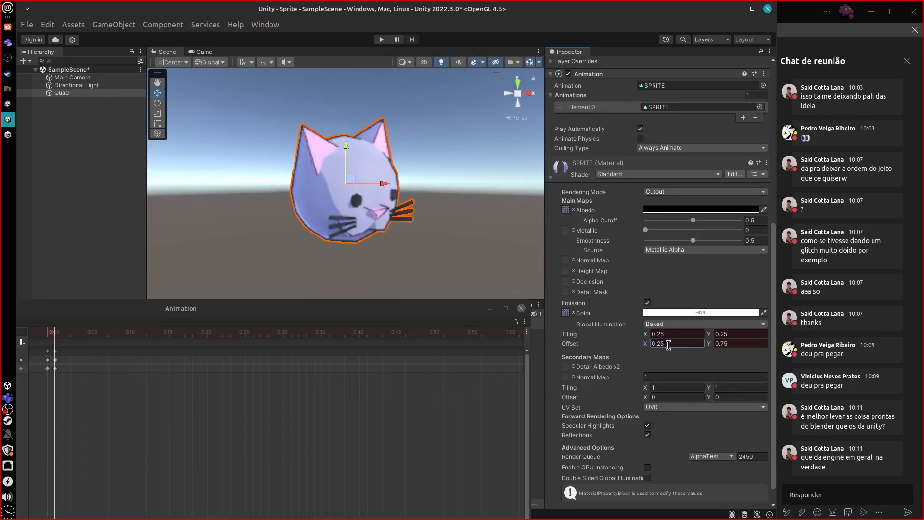
# Key the material's main offset X at 0.5 on frame 2.
pyautogui.click(62, 332)
pyautogui.click(673, 347)
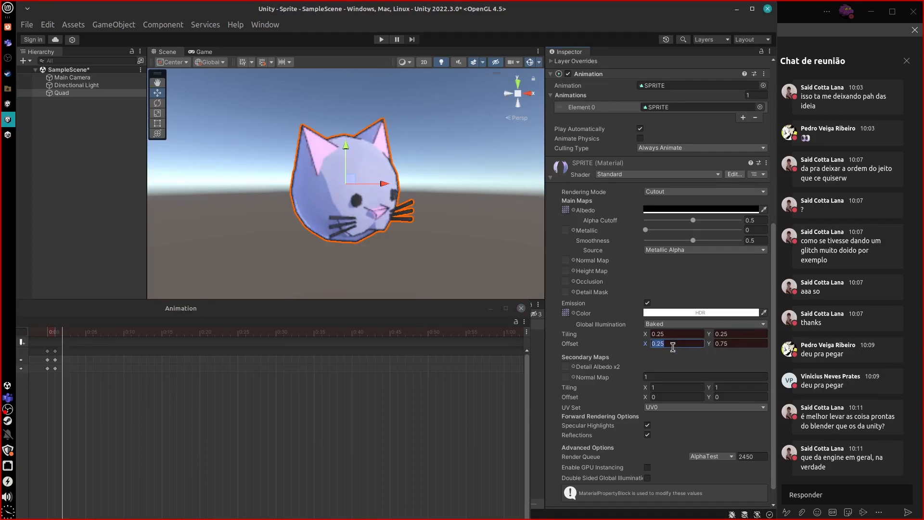
pyautogui.press('BackSpace')
pyautogui.press('BackSpace')
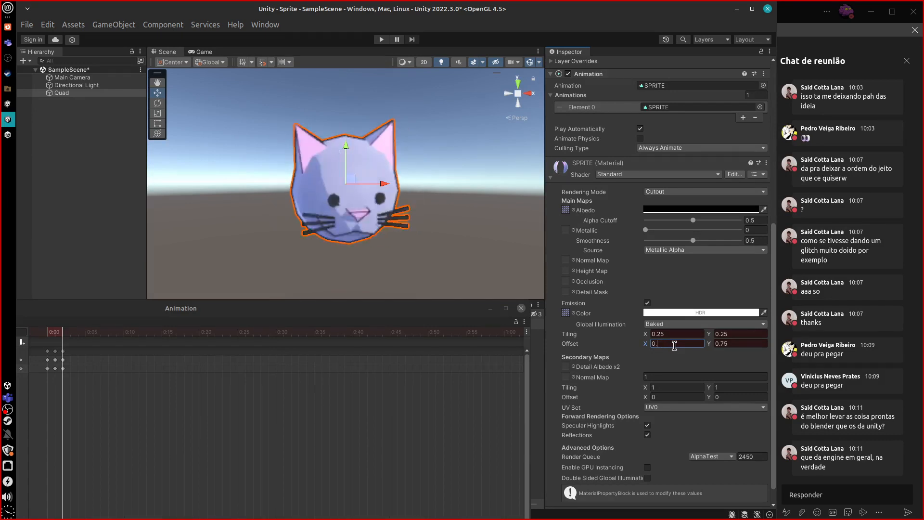
pyautogui.write('5')
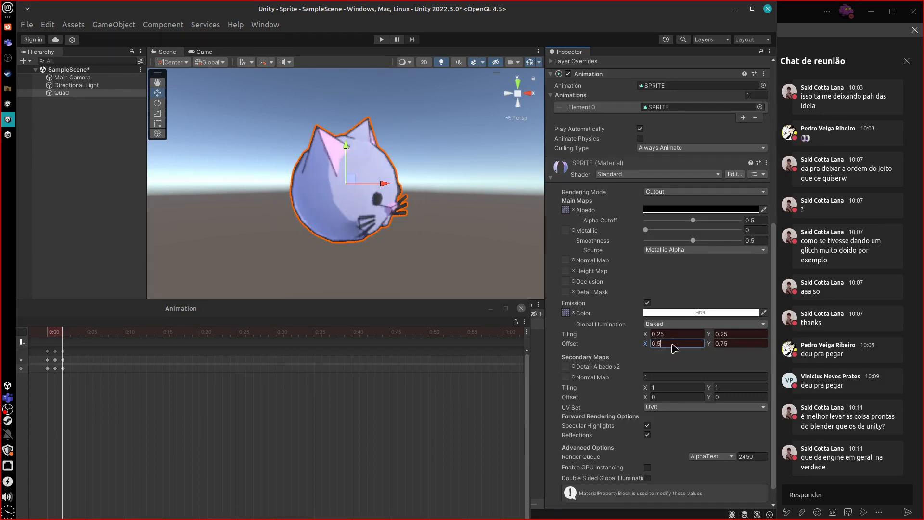
pyautogui.doubleClick(673, 344)
pyautogui.doubleClick(673, 343)
pyautogui.click(120, 351)
# Key the material's main offset X at 0.75 on frame 3.
pyautogui.click(71, 335)
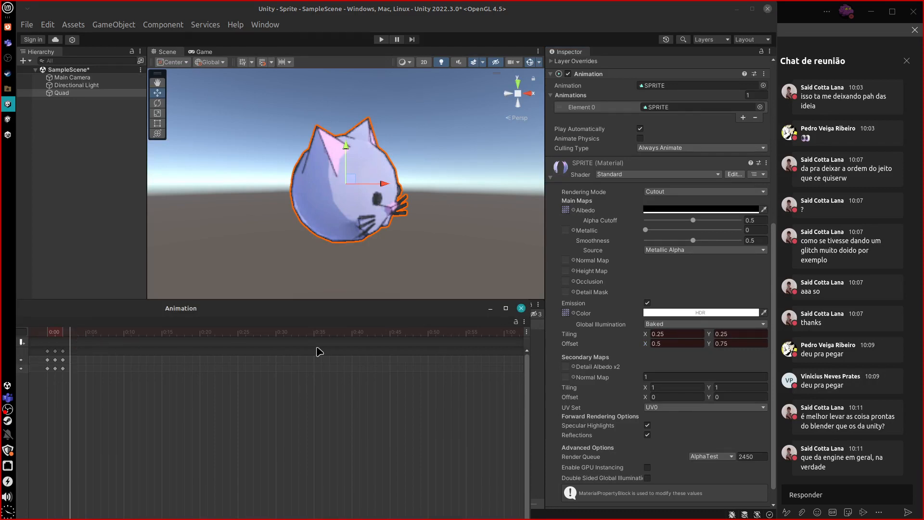
pyautogui.click(667, 344)
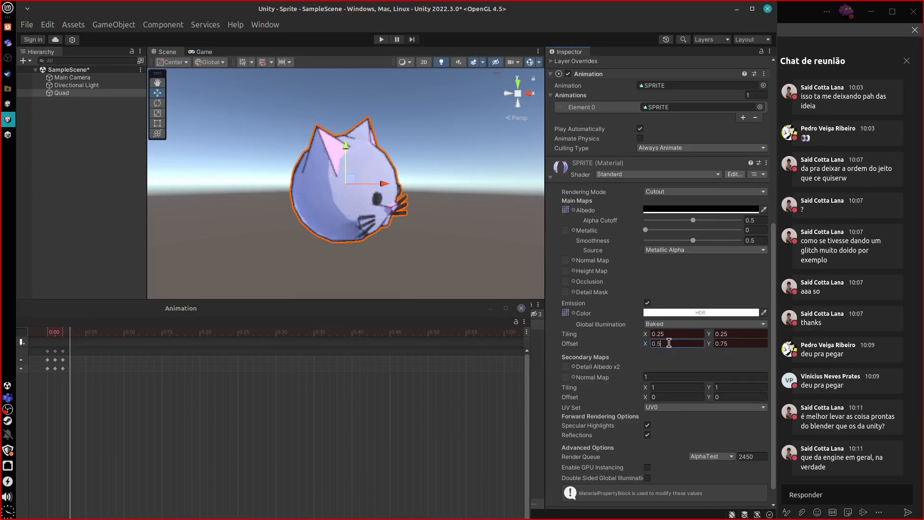
pyautogui.press('BackSpace')
pyautogui.press('BackSpace')
pyautogui.write('.75')
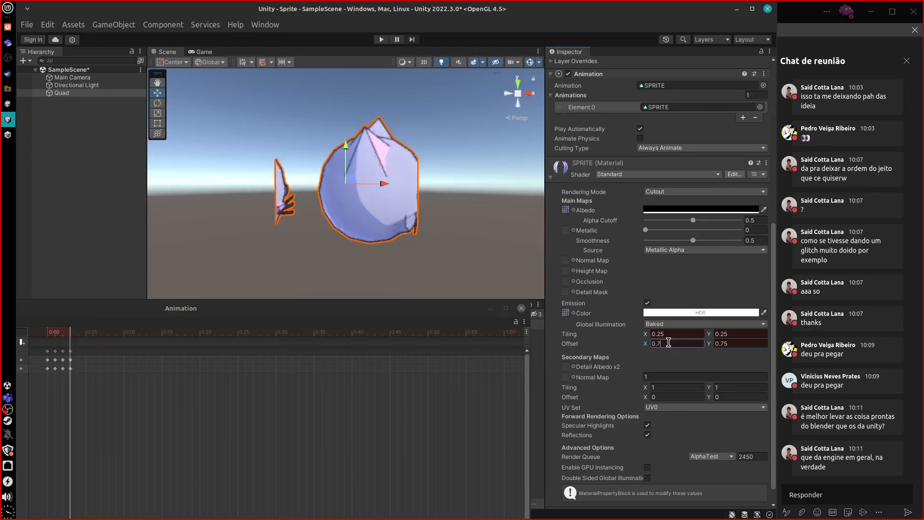
# On frame 4, key the material's main offset at X 0 and Y 0.5 to start the sheet's second row.
pyautogui.click(77, 336)
pyautogui.click(670, 344)
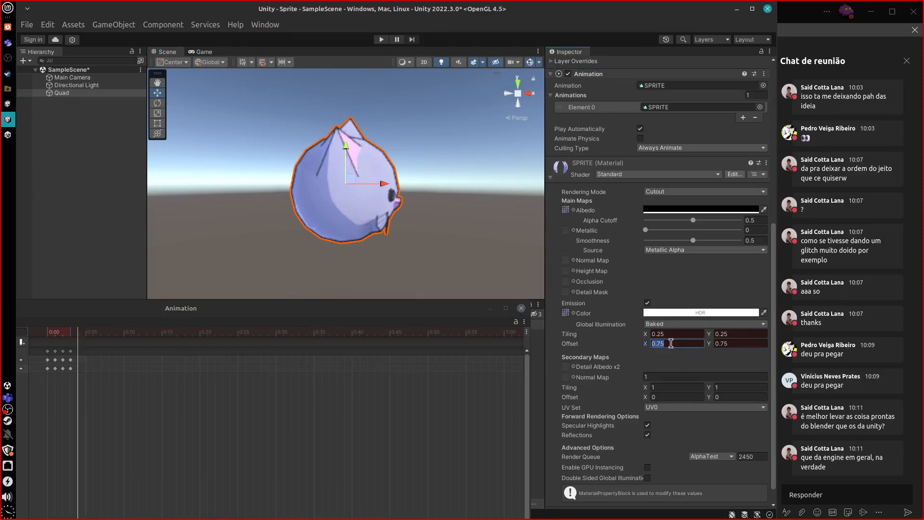
pyautogui.write('0')
pyautogui.click(737, 343)
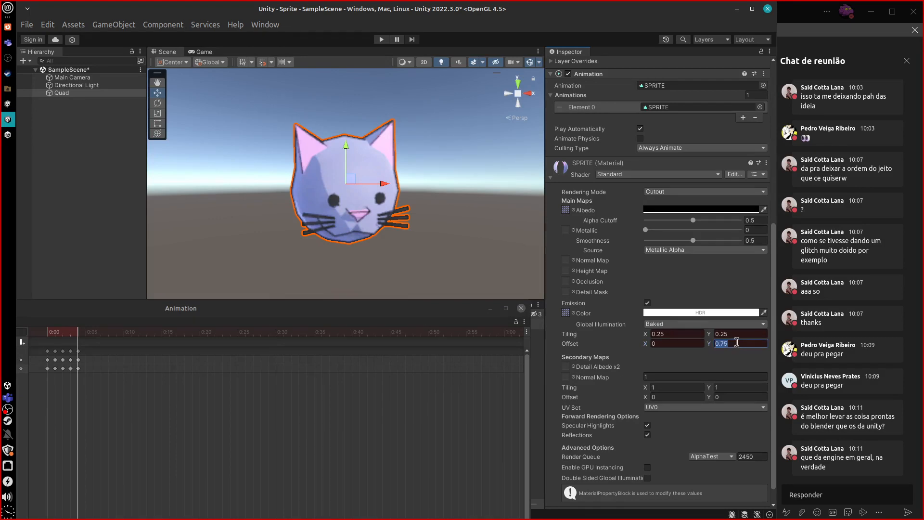
pyautogui.press('BackSpace')
pyautogui.press('BackSpace')
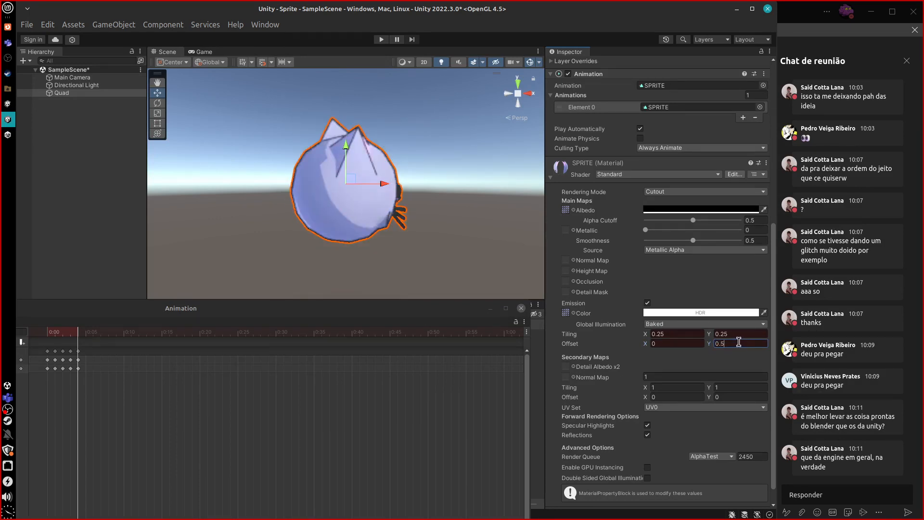
# Key the material's main offset X at 0.25 on frame 5.
pyautogui.click(86, 340)
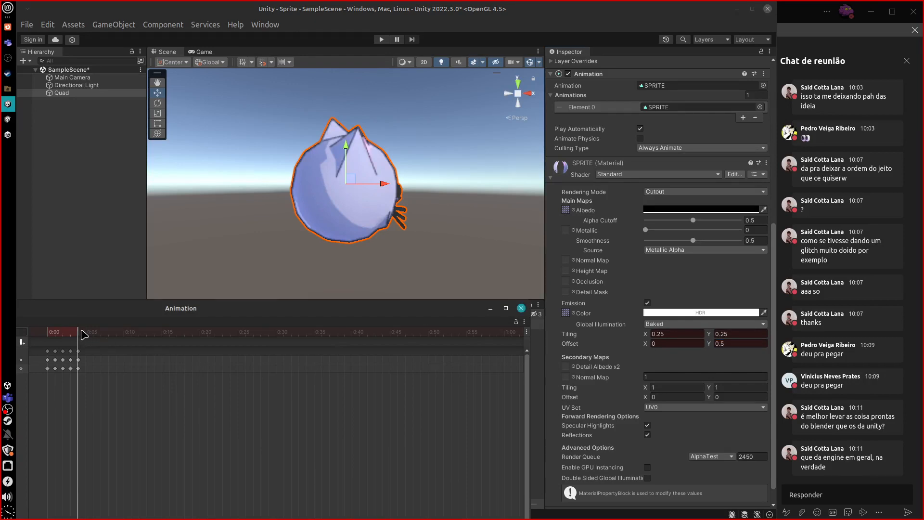
pyautogui.click(669, 343)
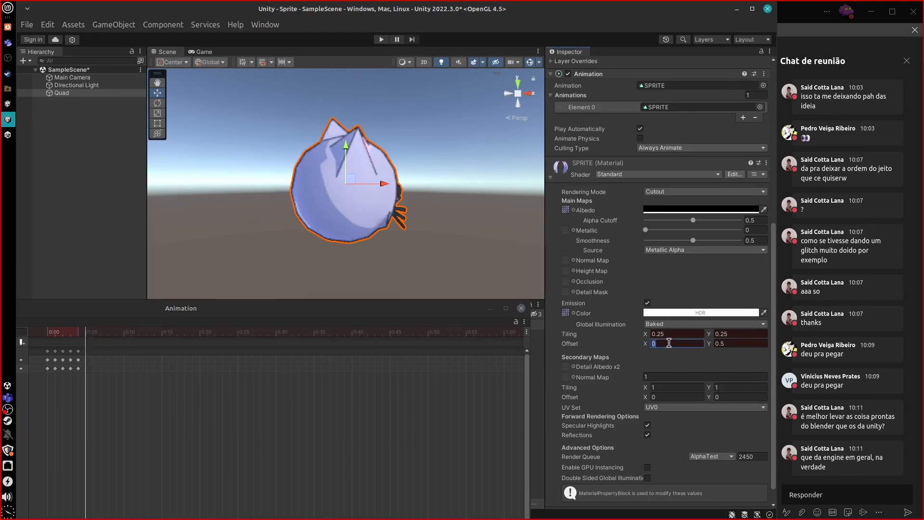
pyautogui.write('0.25')
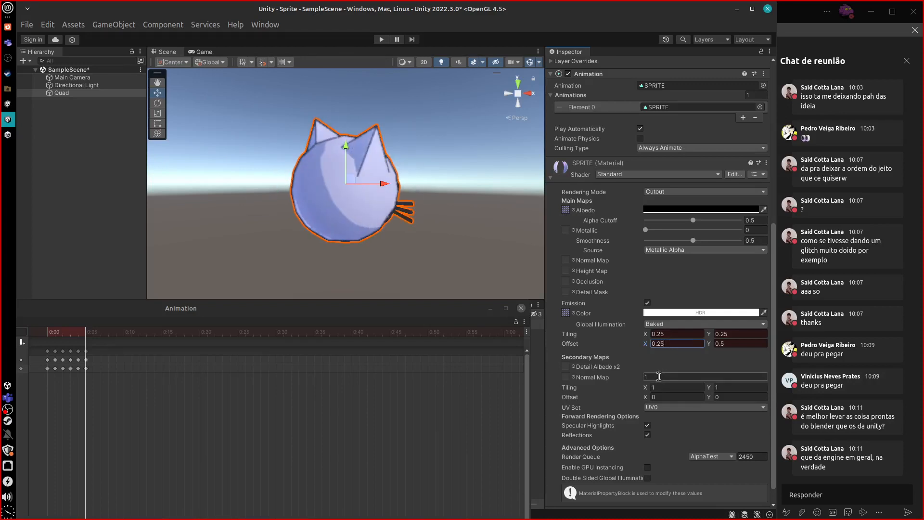
# Key the material's main offset X at 0.5 on frame 6.
pyautogui.click(93, 336)
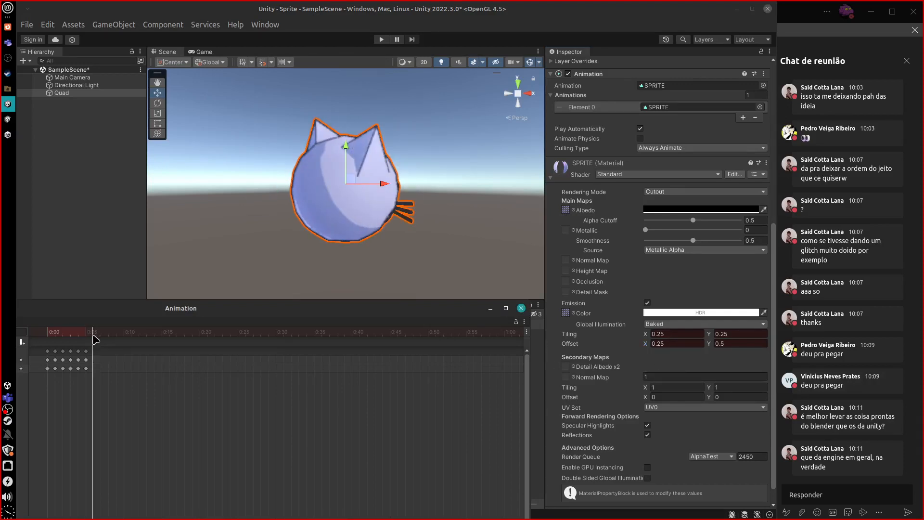
pyautogui.click(679, 343)
pyautogui.write('0.2')
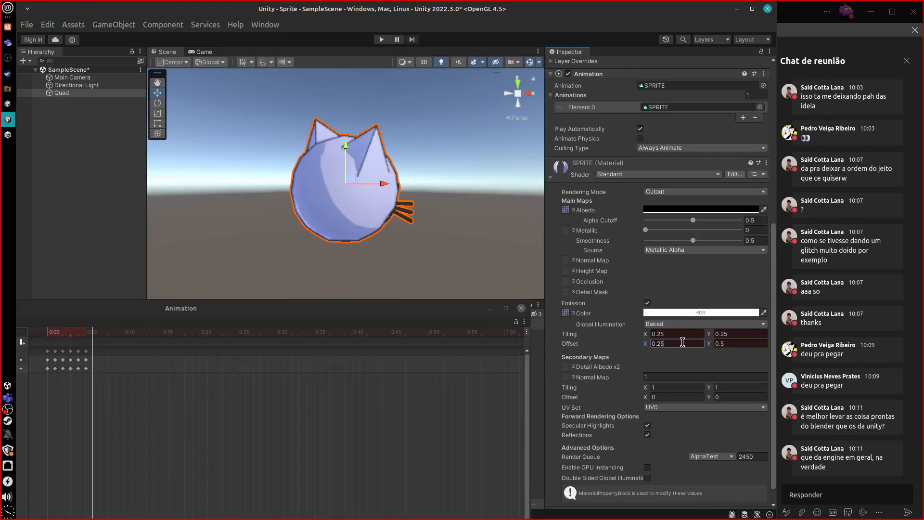
pyautogui.press('BackSpace')
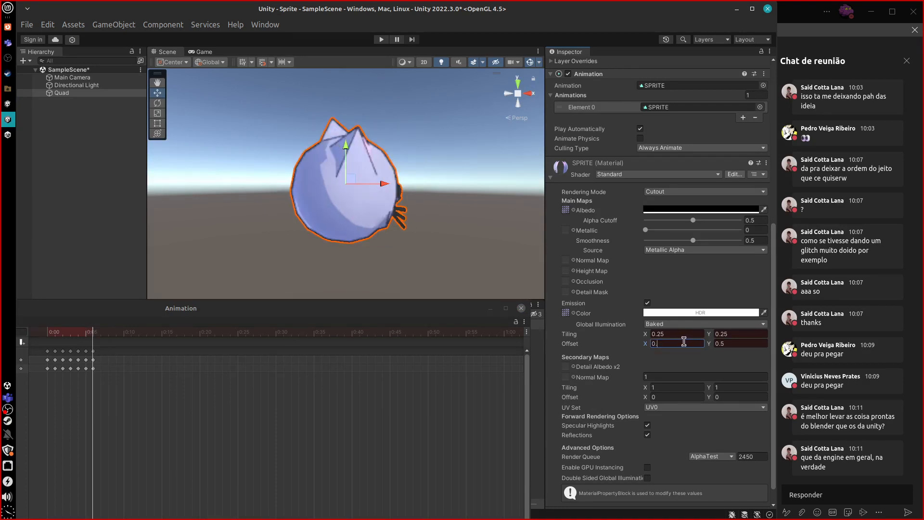
pyautogui.write('5')
pyautogui.click(172, 387)
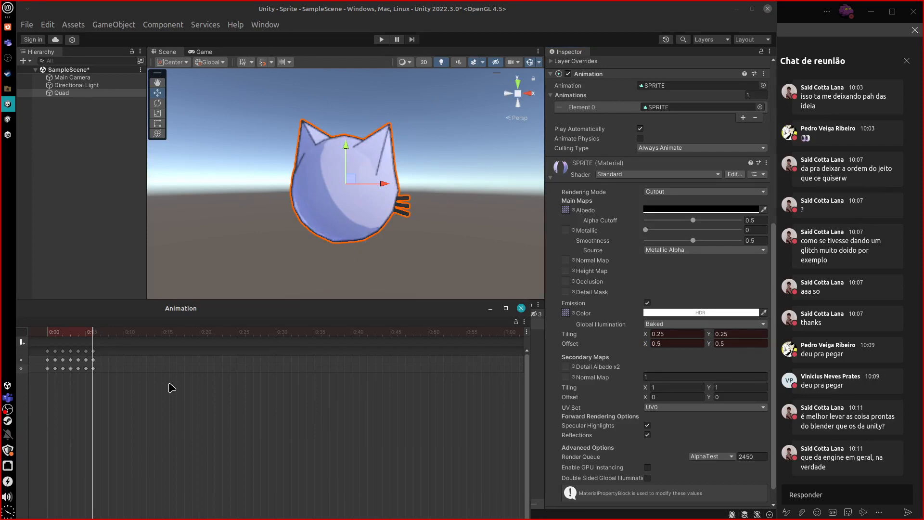
# Key the material's main offset X at 0.75 on frame 7.
pyautogui.click(99, 332)
pyautogui.click(668, 344)
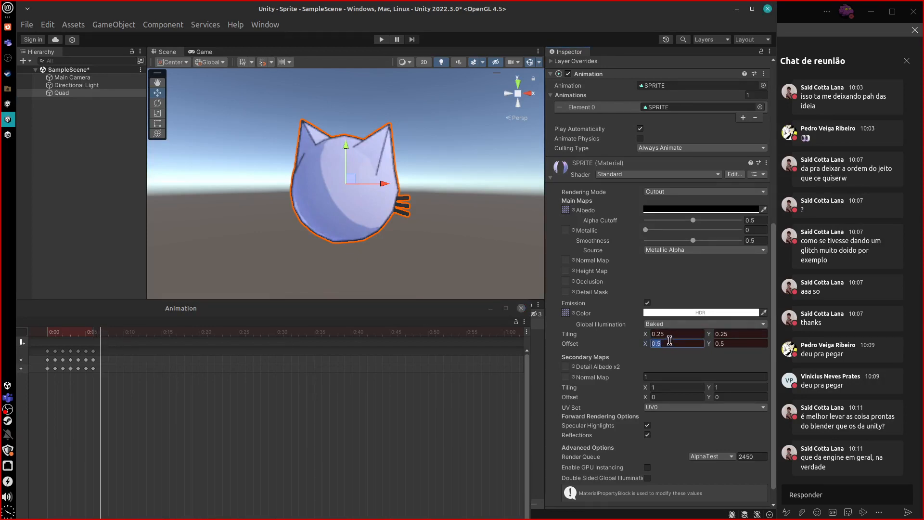
pyautogui.write('0.25')
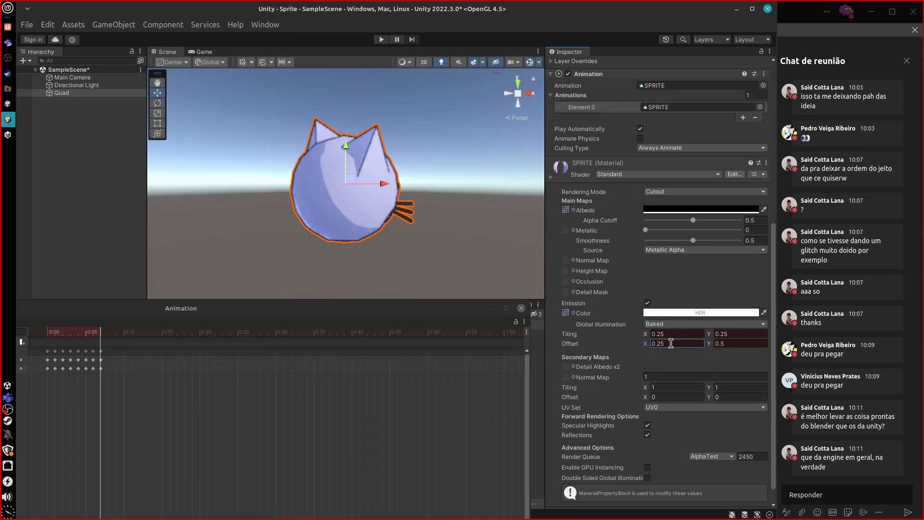
pyautogui.moveTo(105, 333); pyautogui.dragTo(101, 352)
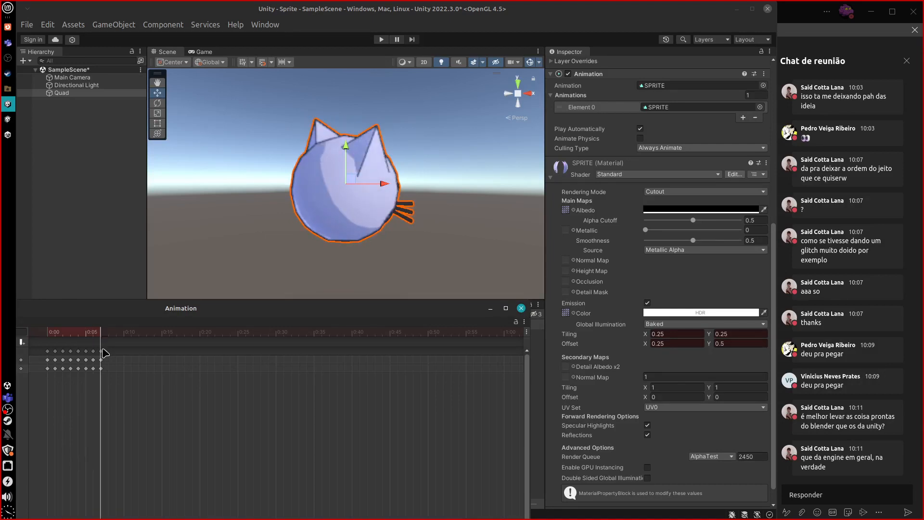
pyautogui.click(670, 343)
pyautogui.write('0.')
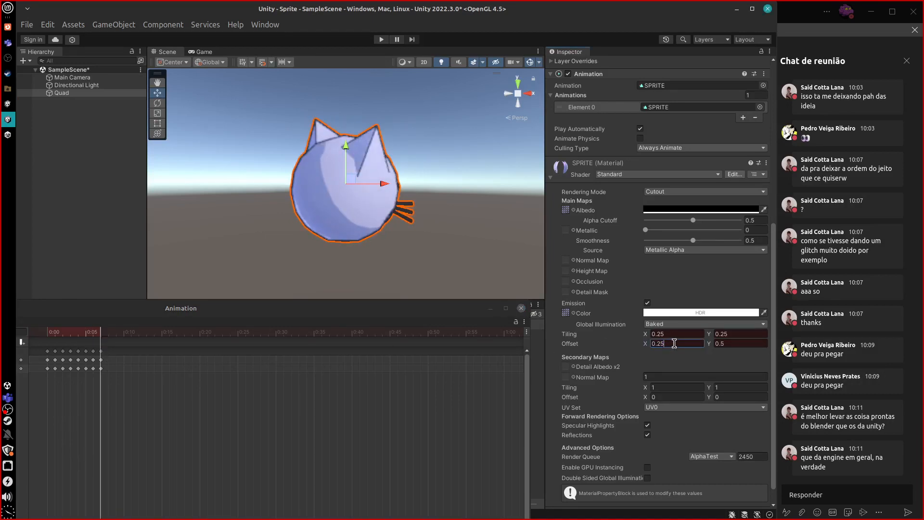
pyautogui.write('75')
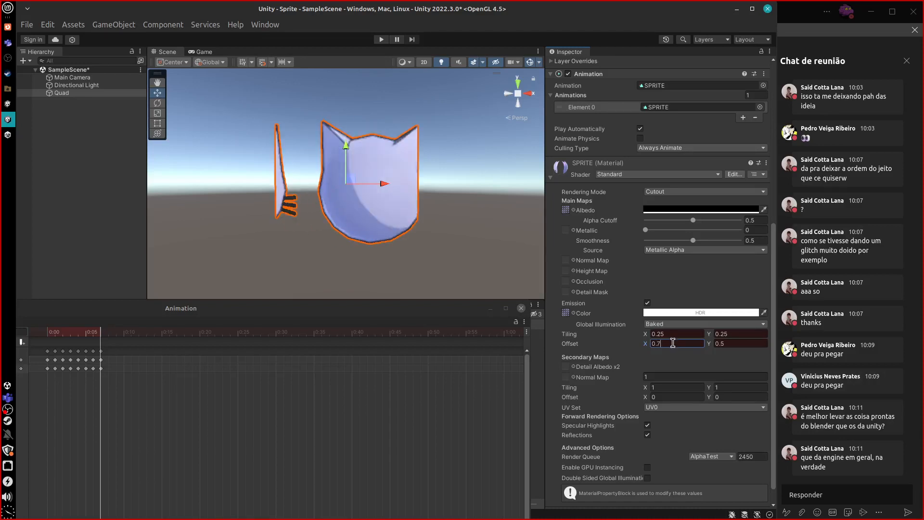
# Key the material's main offset X at 0 on frame 8.
pyautogui.click(107, 333)
pyautogui.click(670, 342)
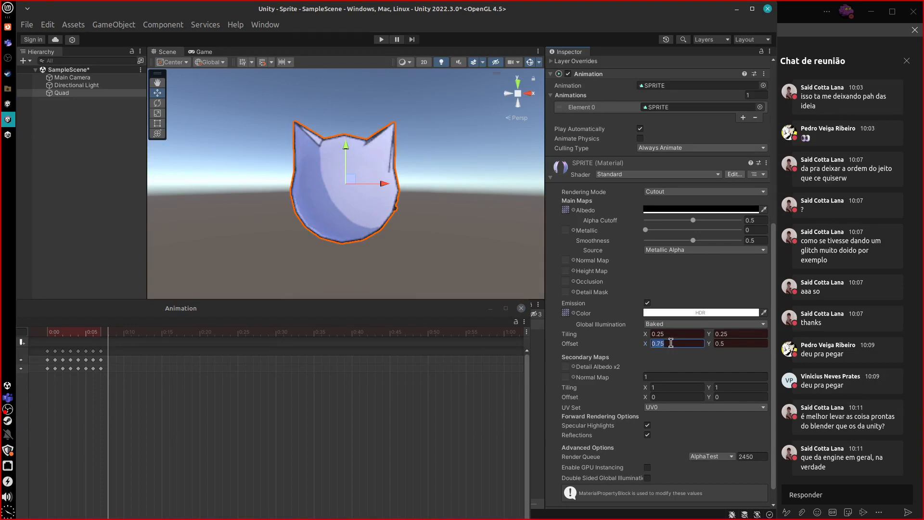
pyautogui.write('0')
pyautogui.click(732, 342)
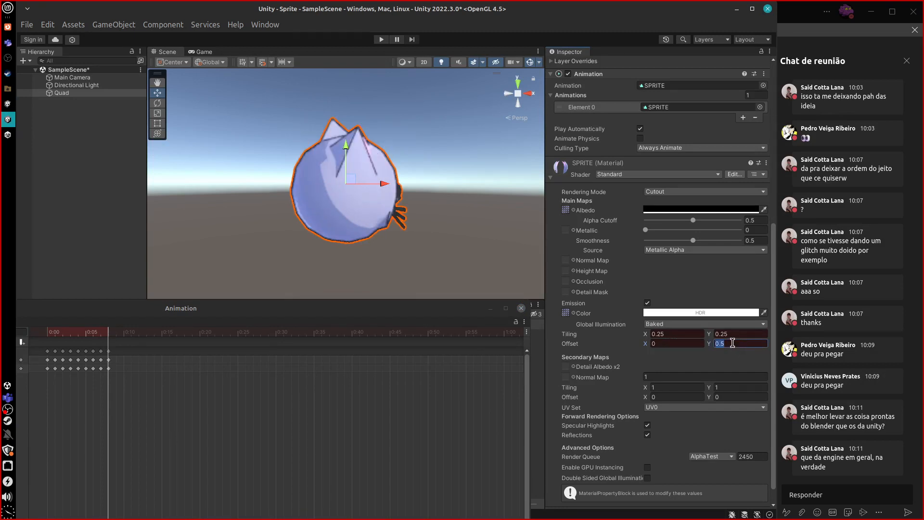
pyautogui.press('BackSpace')
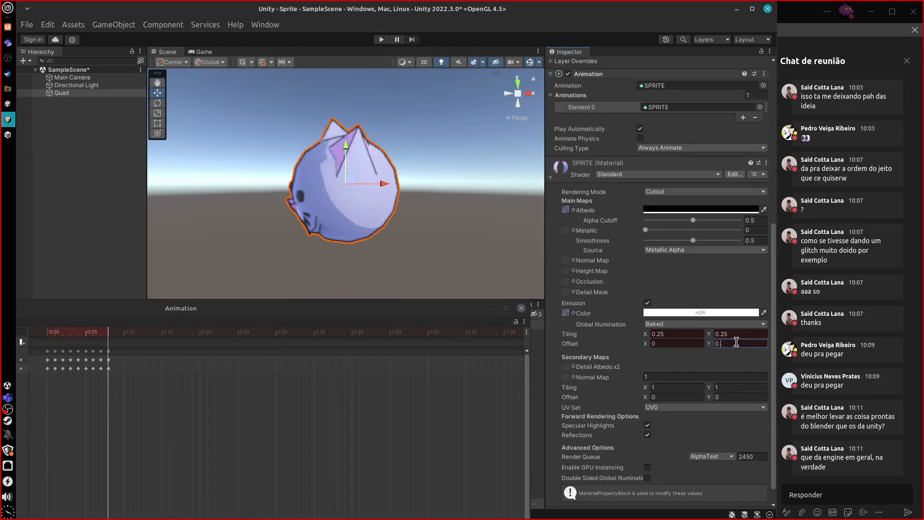
pyautogui.write('75')
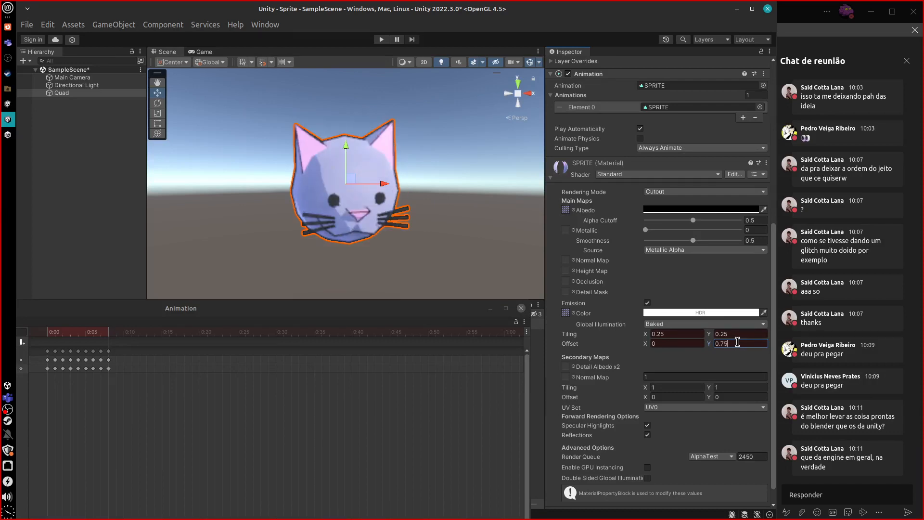
pyautogui.click(226, 381)
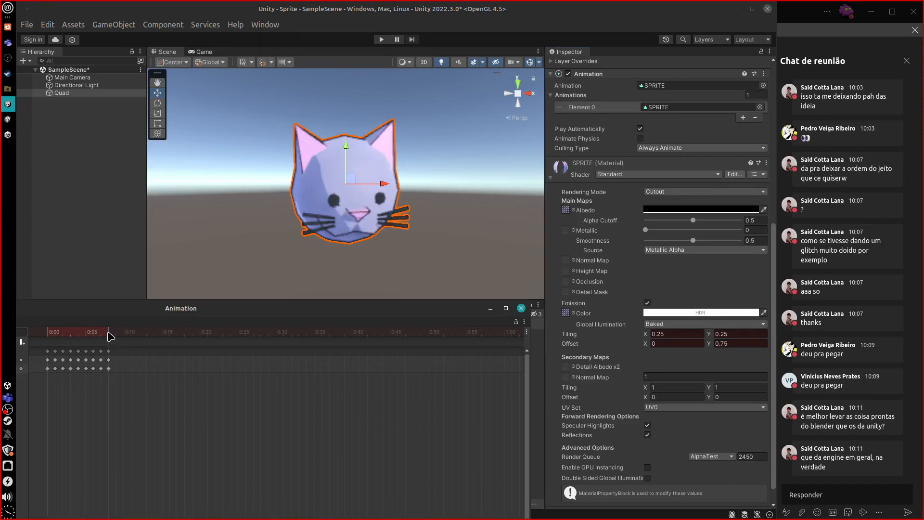
# Set the main offset Y to 0.25 on frame 8 to start the sheet's third row.
pyautogui.moveTo(110, 337)
pyautogui.mouseDown()
pyautogui.moveTo(102, 338)
pyautogui.moveTo(111, 339)
pyautogui.mouseUp()
pyautogui.click(739, 343)
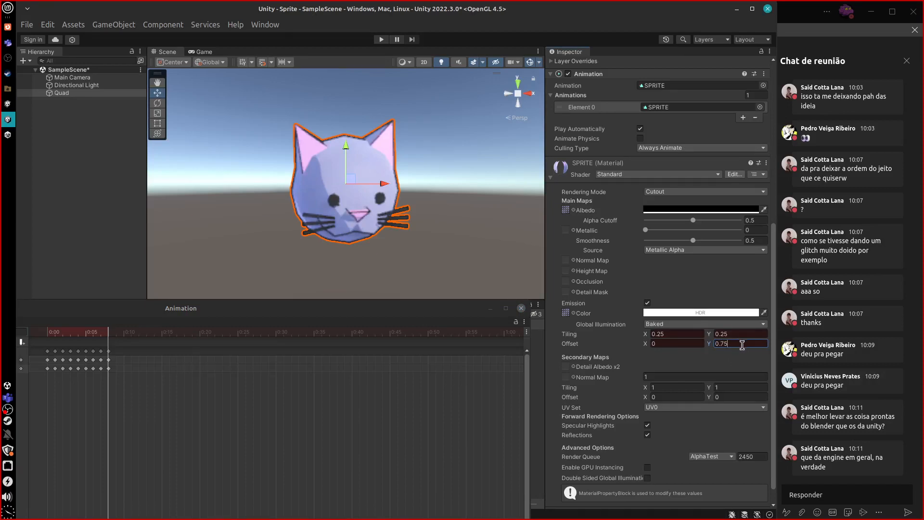
pyautogui.press('BackSpace')
pyautogui.press('BackSpace')
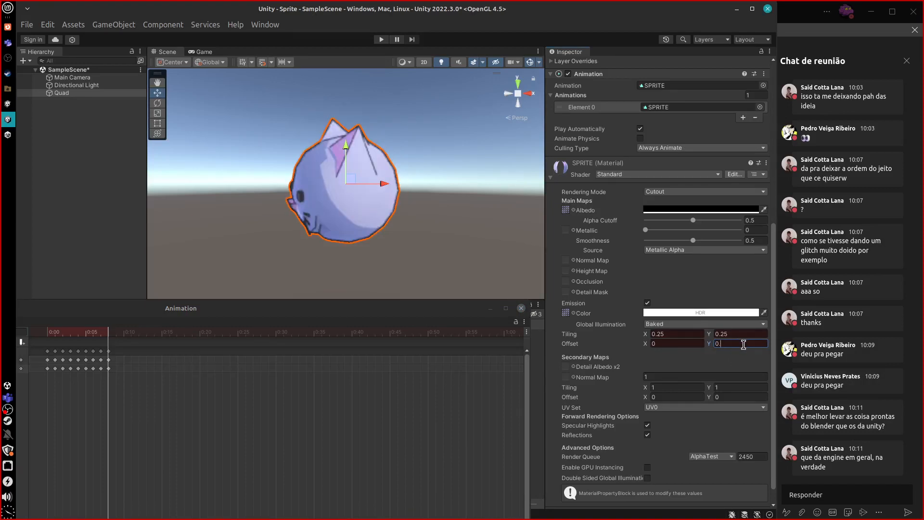
pyautogui.write('25')
pyautogui.press('Return')
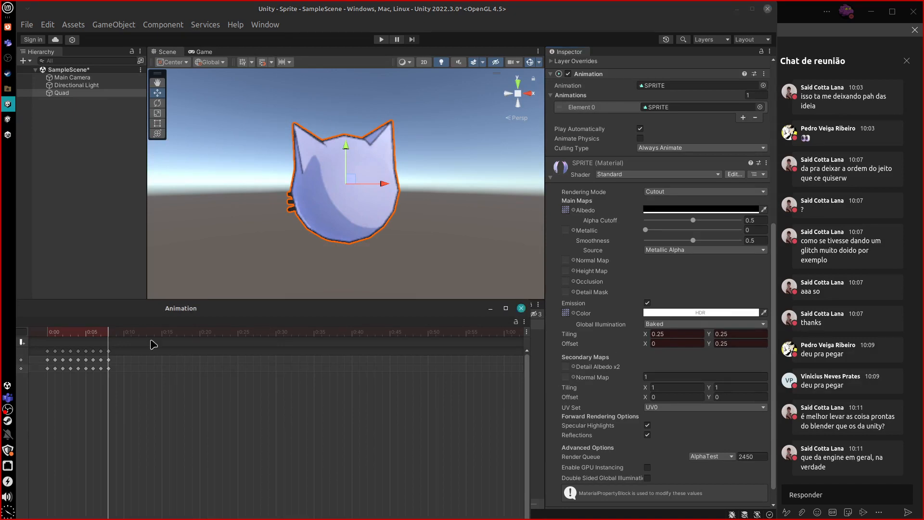
# Key the material's main offset X at 0.25 on frame 9.
pyautogui.moveTo(107, 332); pyautogui.dragTo(114, 393)
pyautogui.click(117, 334)
pyautogui.click(668, 344)
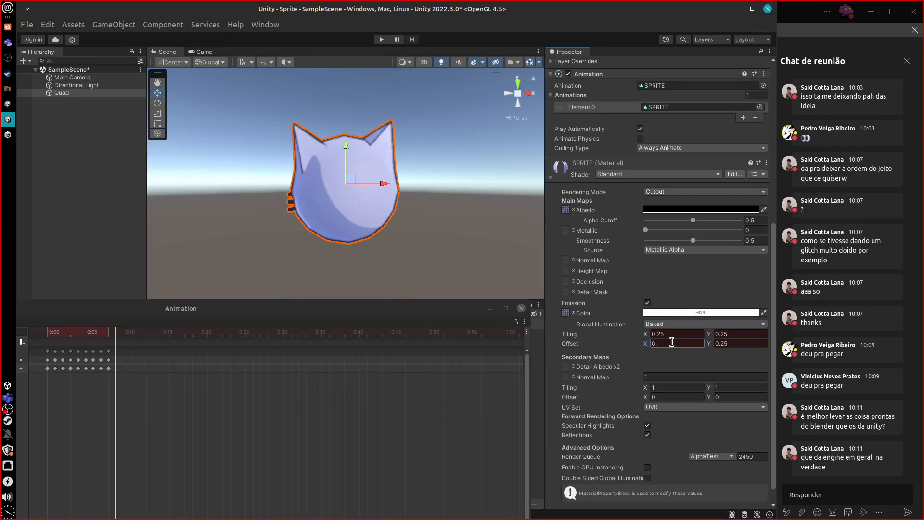
pyautogui.write('0.25')
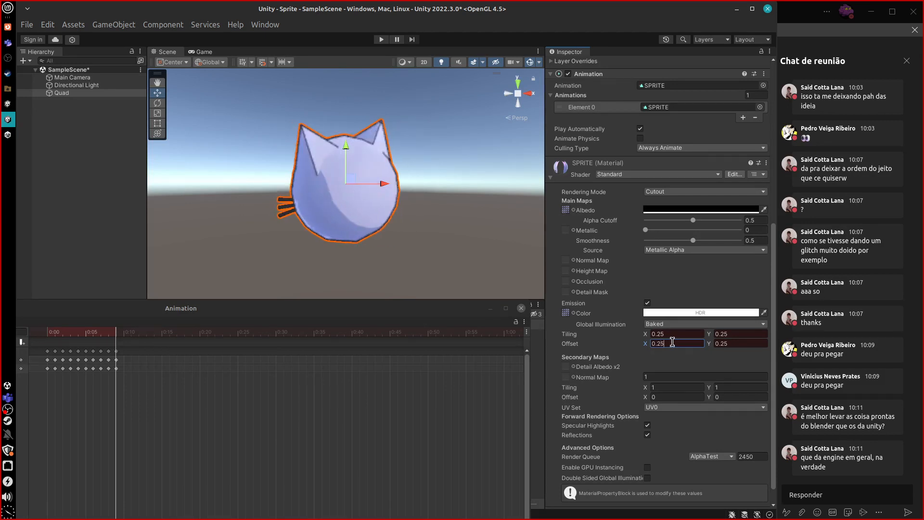
# Key the material's main offset X at 0.5 on frame 10.
pyautogui.click(124, 336)
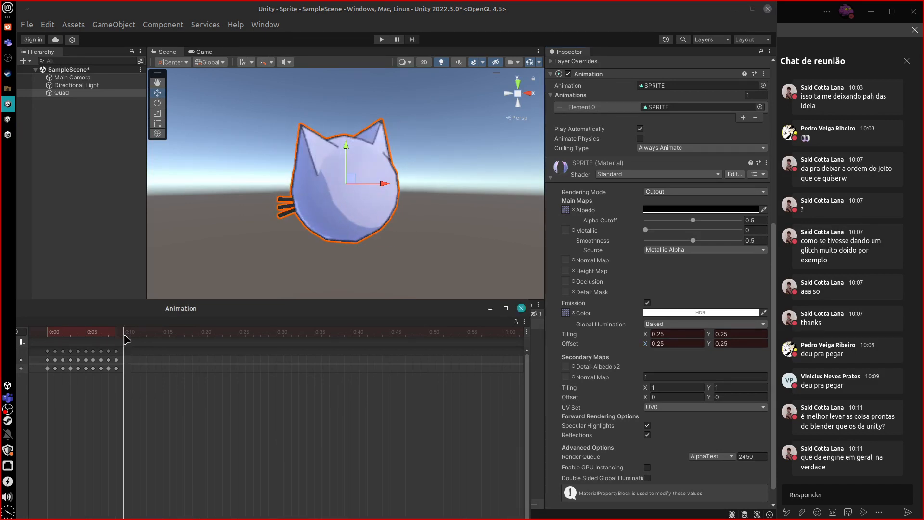
pyautogui.click(673, 343)
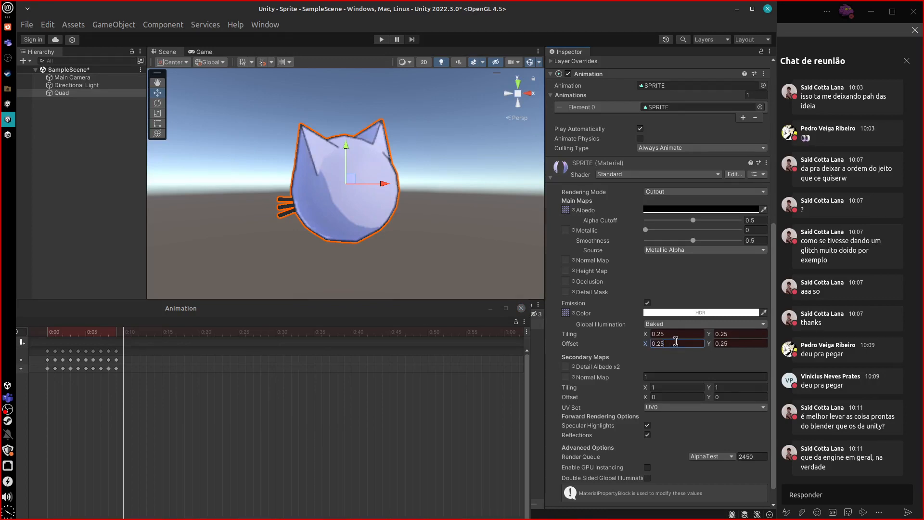
pyautogui.press('BackSpace')
pyautogui.press('BackSpace')
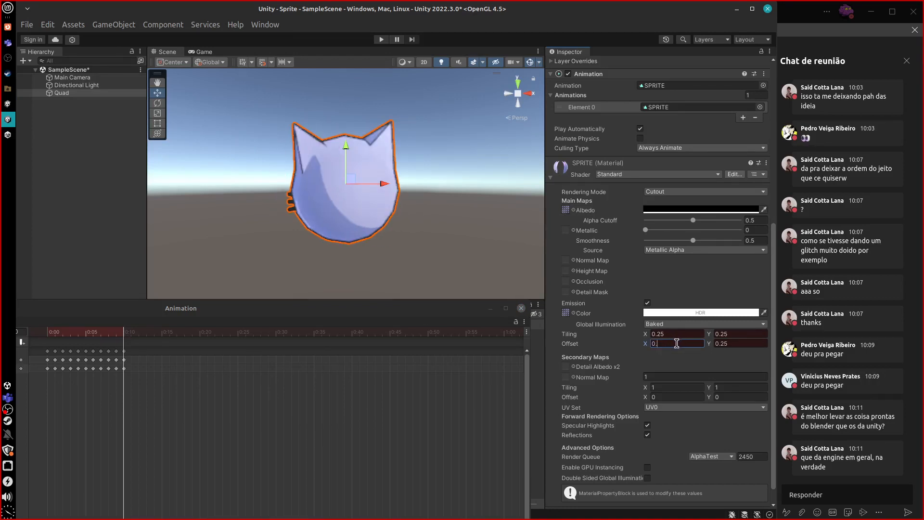
pyautogui.write('5')
pyautogui.click(123, 343)
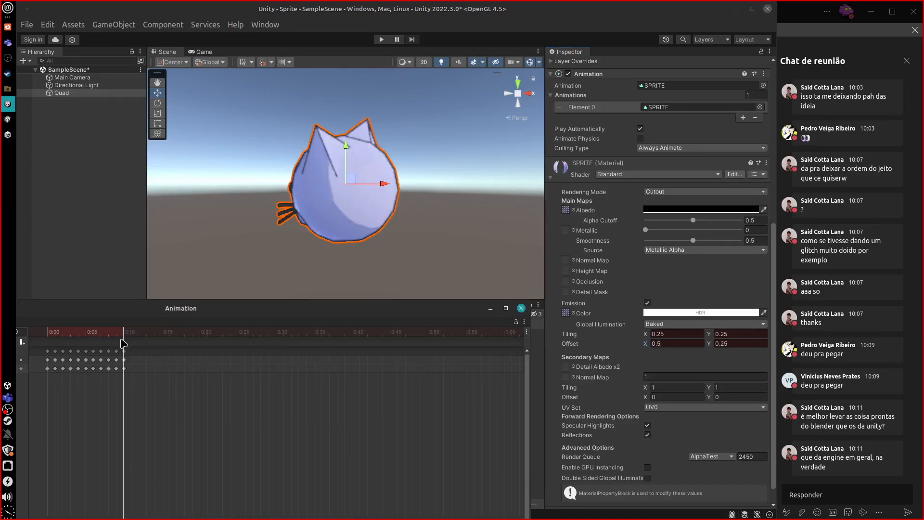
# Key the material's main offset X at 0.75 on frame 11.
pyautogui.click(131, 336)
pyautogui.click(678, 343)
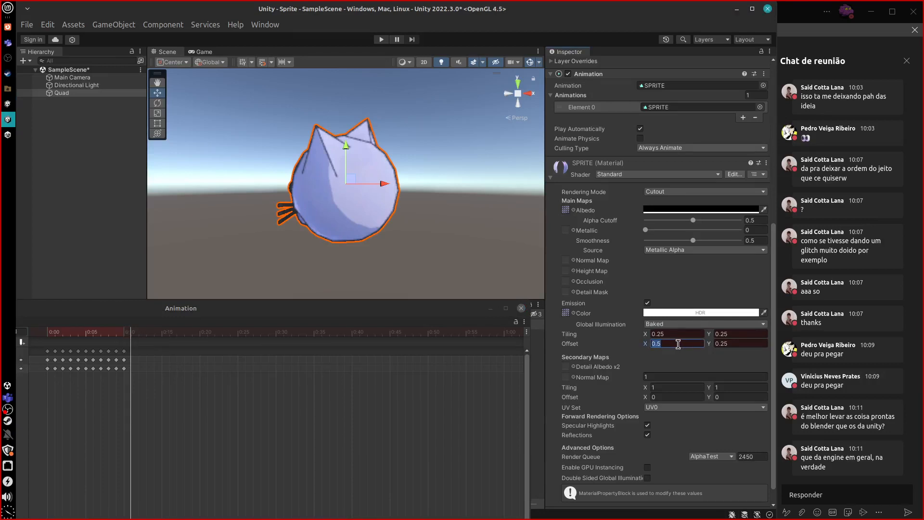
pyautogui.write('0.')
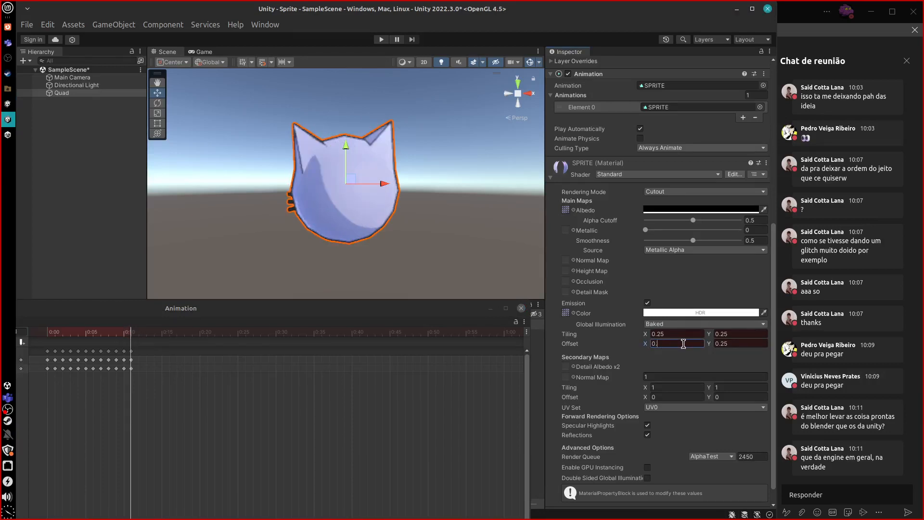
pyautogui.write('75')
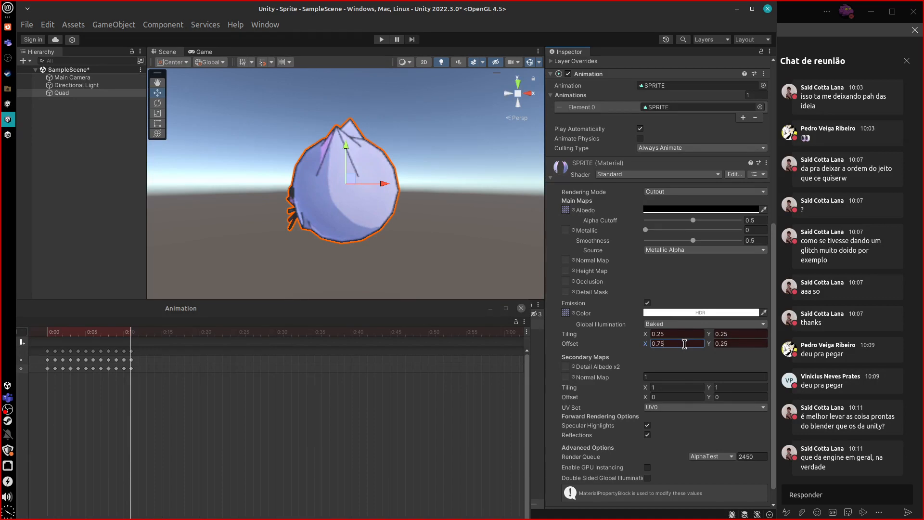
pyautogui.click(370, 356)
# On frame 12, key the material's main offset at X 0 and Y 0 to start the sheet's last row.
pyautogui.moveTo(131, 332); pyautogui.dragTo(138, 356)
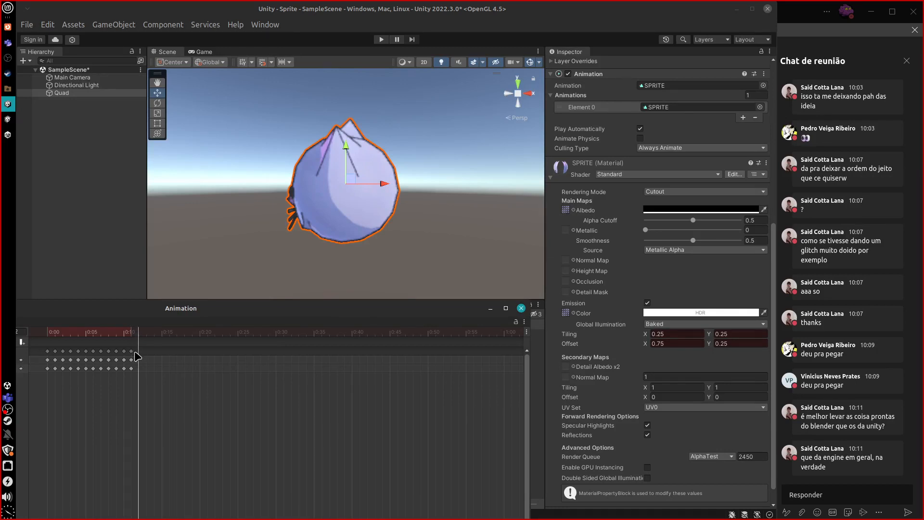
pyautogui.click(667, 343)
pyautogui.write('0')
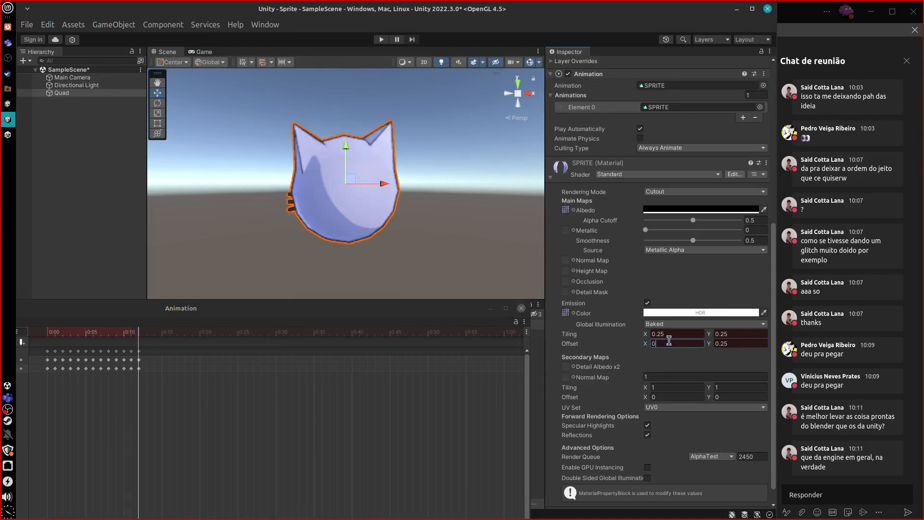
pyautogui.click(737, 343)
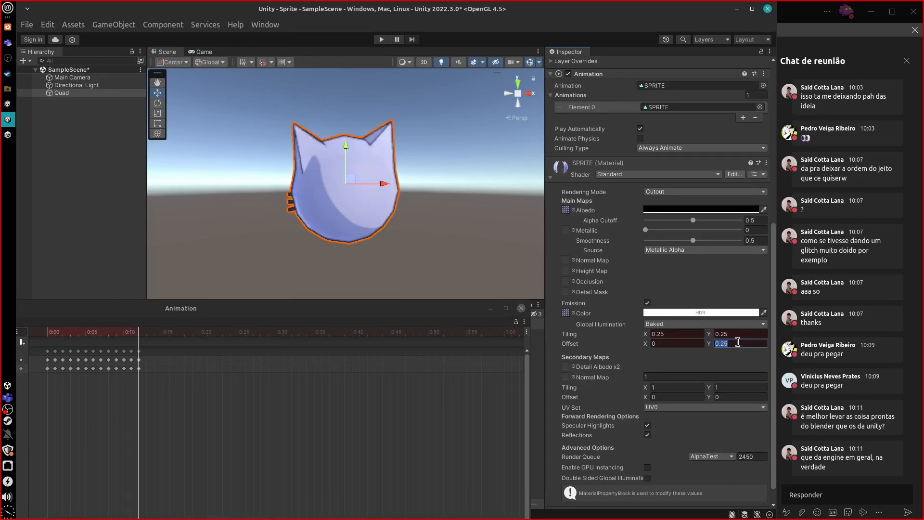
pyautogui.write('0')
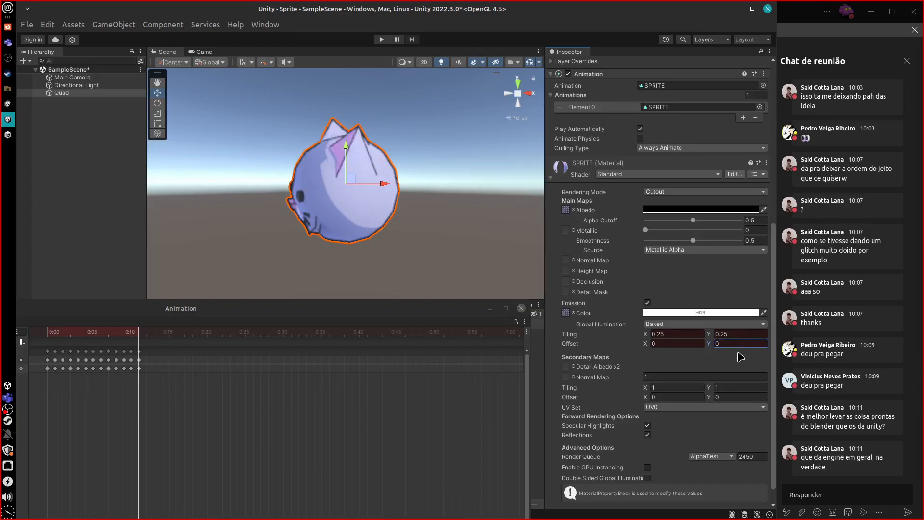
pyautogui.press('Return')
# Key the material's main offset X at 0.25 on frame 13.
pyautogui.click(145, 333)
pyautogui.click(677, 342)
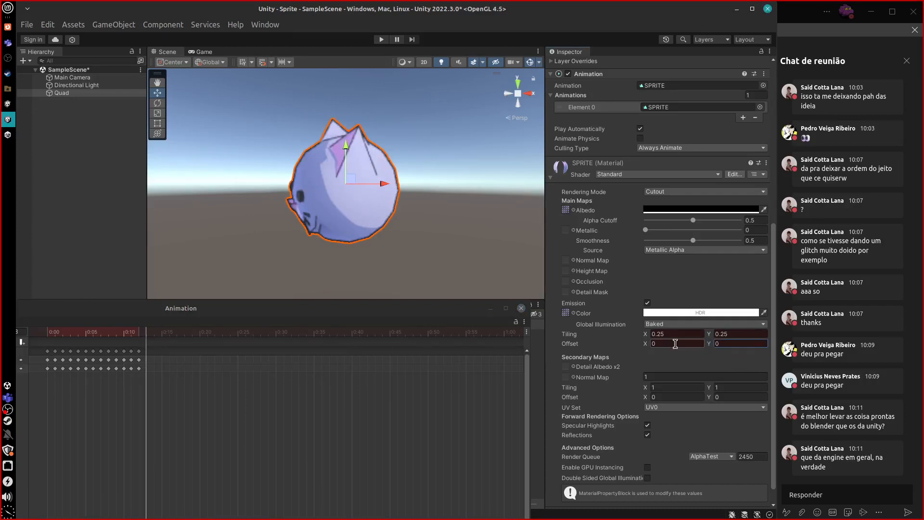
pyautogui.write('0.25')
pyautogui.click(394, 347)
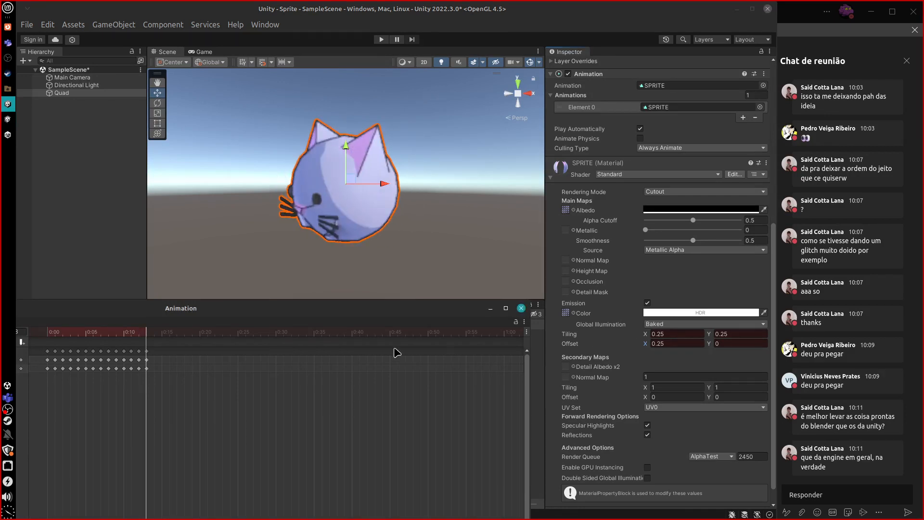
# Key the material's main offset X at 0.5 on frame 14.
pyautogui.click(153, 333)
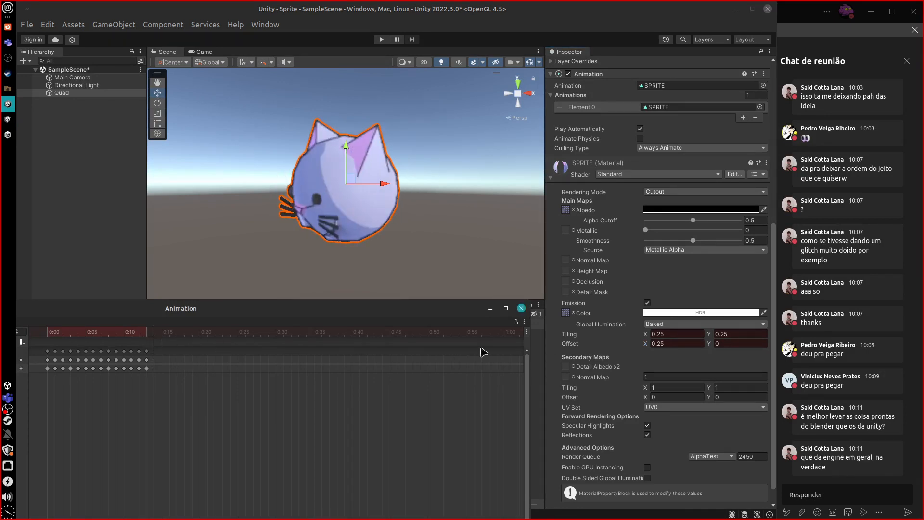
pyautogui.click(684, 342)
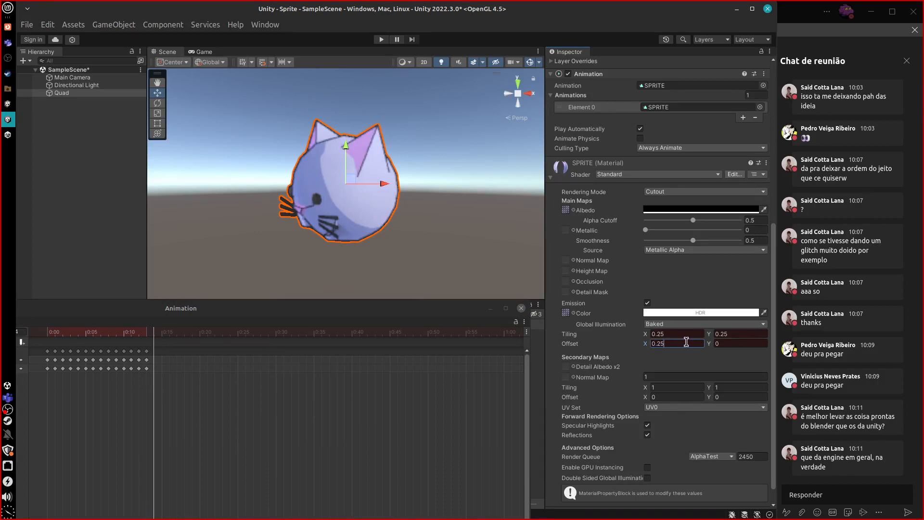
pyautogui.press('BackSpace')
pyautogui.press('BackSpace')
pyautogui.press('BackSpace')
pyautogui.write('.5')
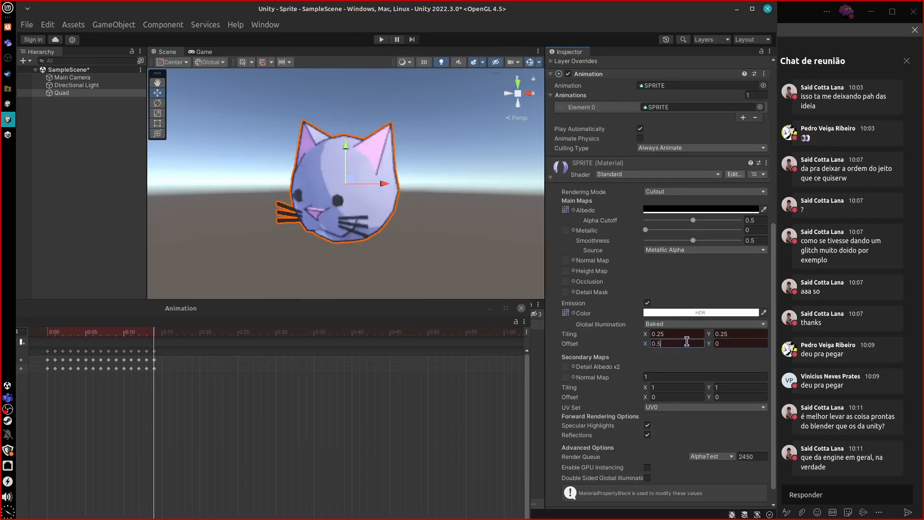
pyautogui.press('Return')
# Key the material's main offset X at 0.75 on frame 15.
pyautogui.click(162, 334)
pyautogui.click(677, 343)
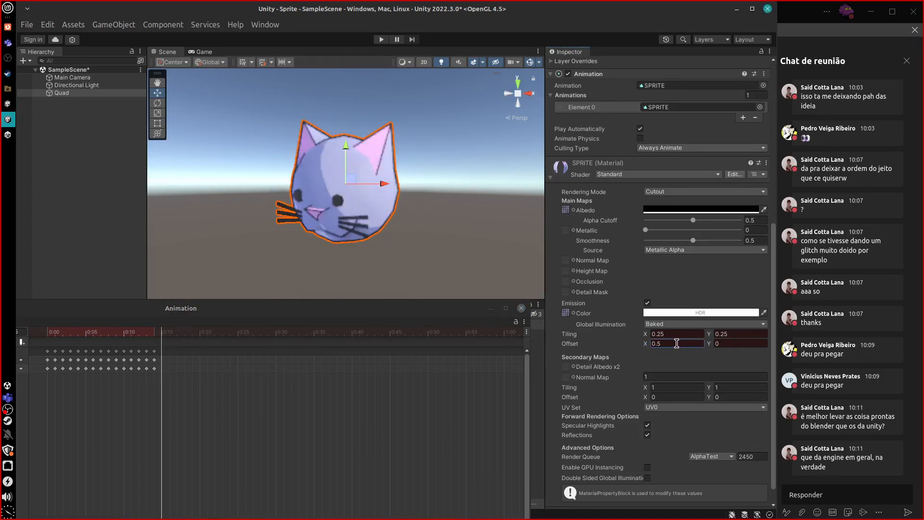
pyautogui.press('BackSpace')
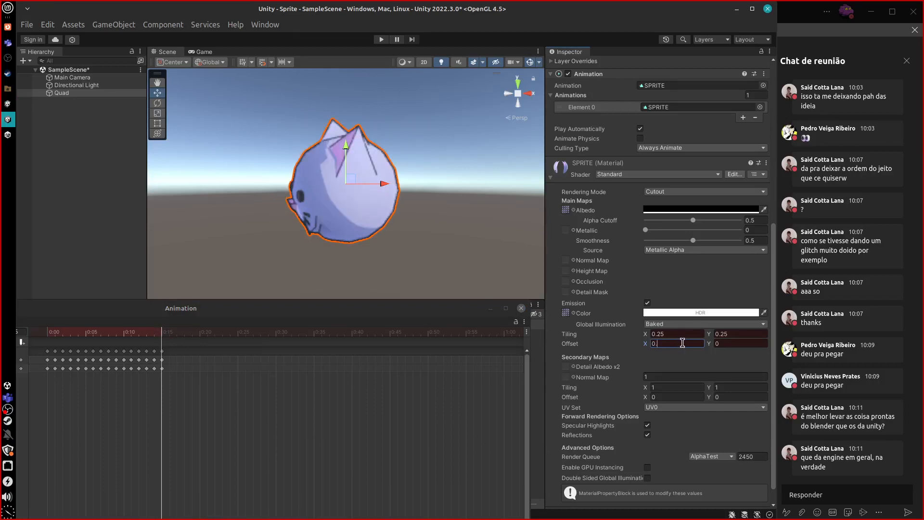
pyautogui.write('75')
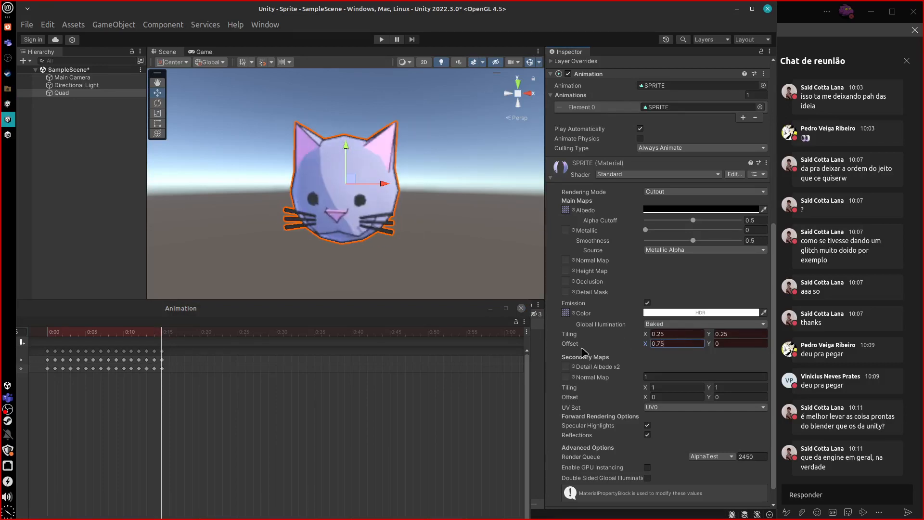
# Scrub the animation back to frame 0, select all its keyframes and set both tangents to Constant.
pyautogui.moveTo(159, 338); pyautogui.dragTo(68, 350)
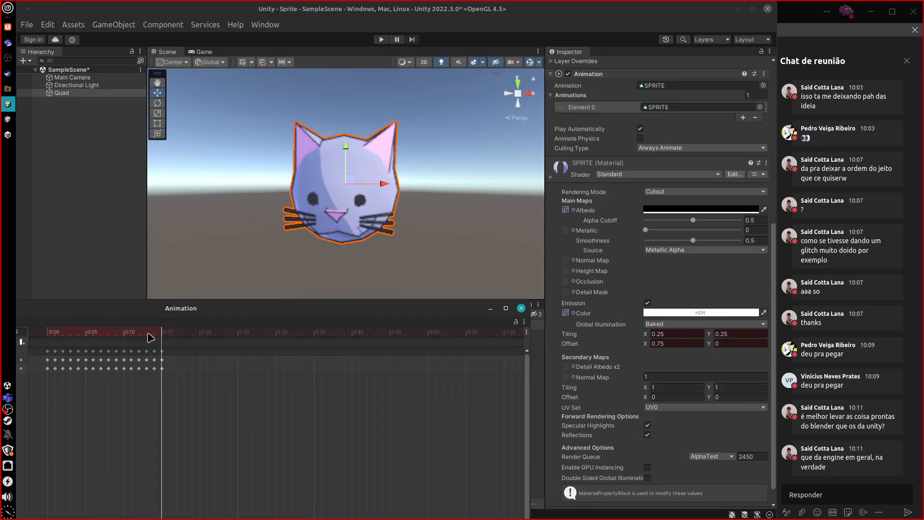
pyautogui.moveTo(148, 334); pyautogui.dragTo(51, 393)
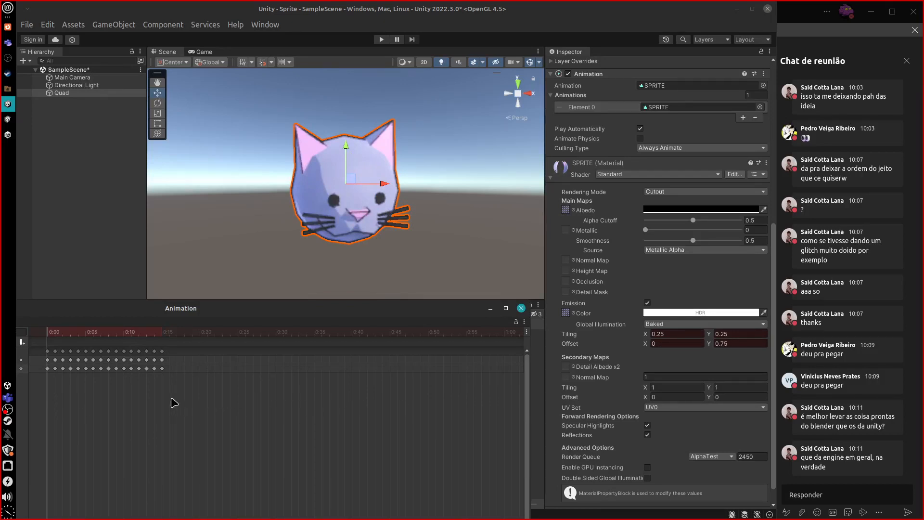
pyautogui.moveTo(175, 403); pyautogui.dragTo(45, 348)
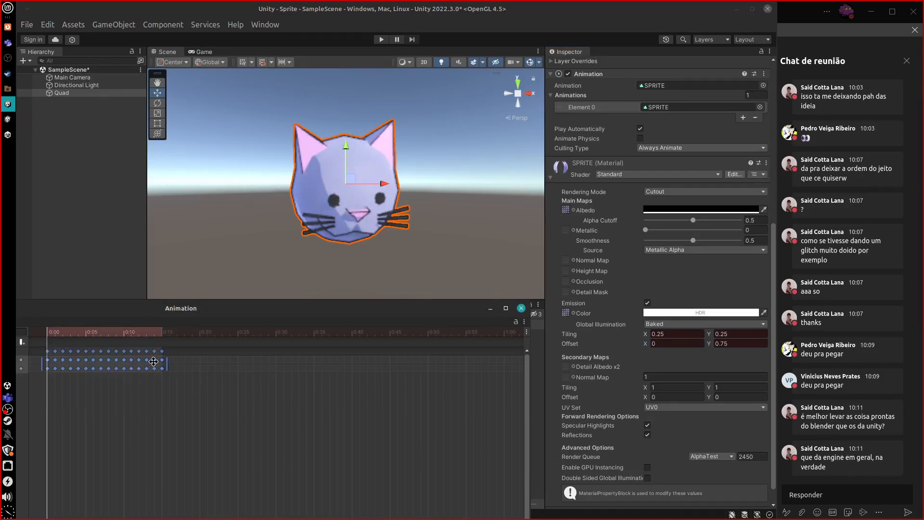
pyautogui.moveTo(197, 316); pyautogui.dragTo(336, 239)
pyautogui.rightClick(279, 288)
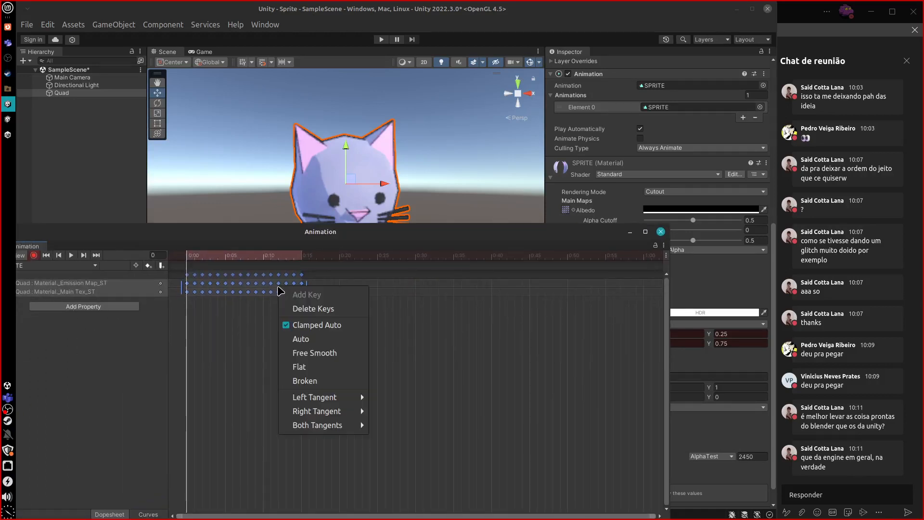
pyautogui.moveTo(357, 431)
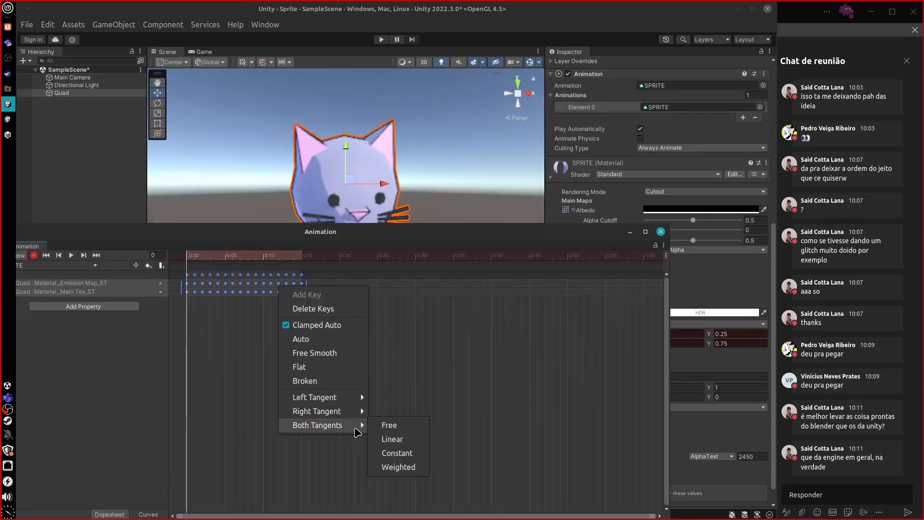
pyautogui.click(416, 453)
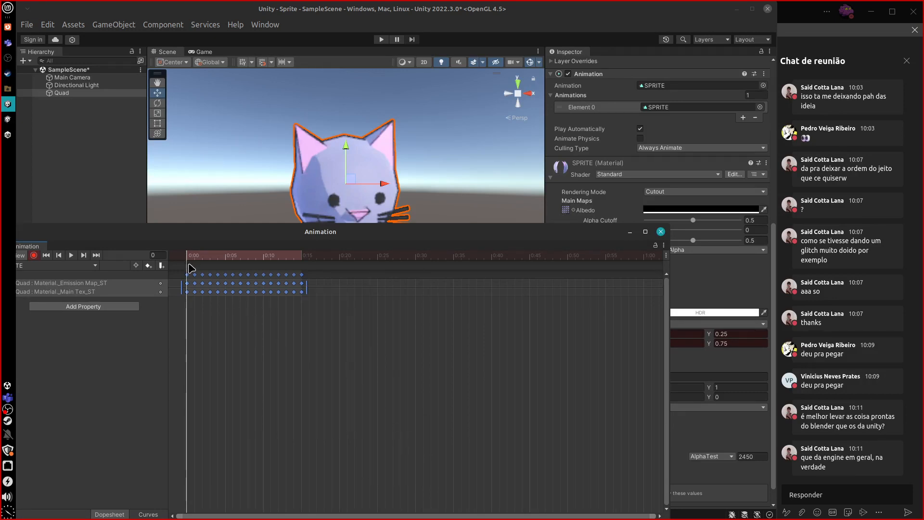
# Scrub through the sprite animation's first frames and play it to check how the cat head spins.
pyautogui.moveTo(197, 262); pyautogui.dragTo(276, 280)
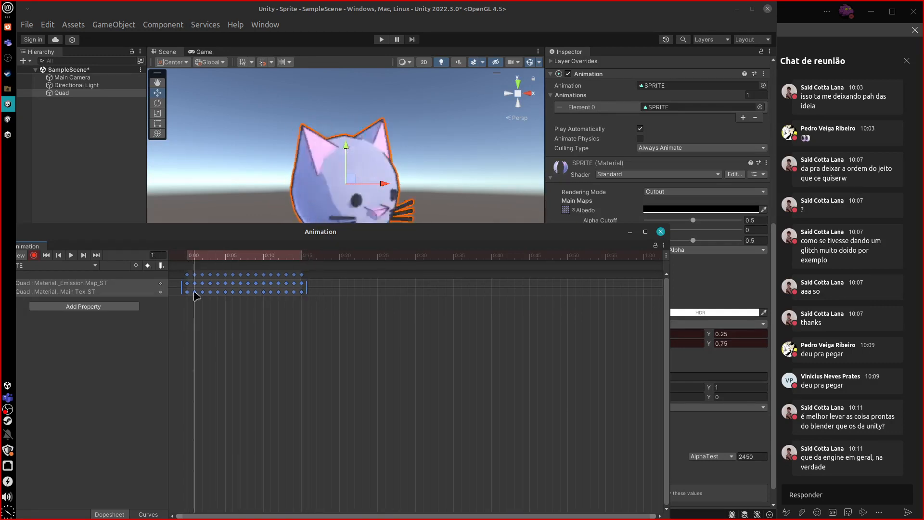
pyautogui.moveTo(226, 229); pyautogui.dragTo(252, 237)
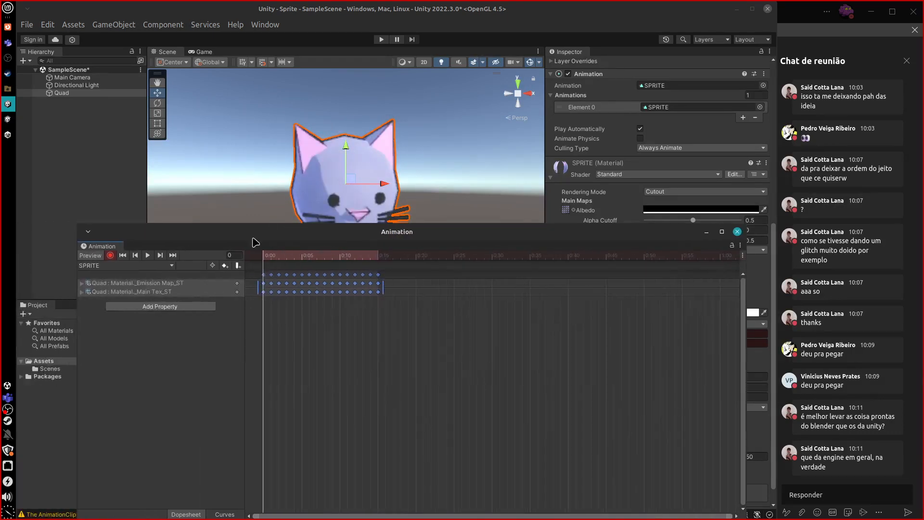
pyautogui.click(148, 255)
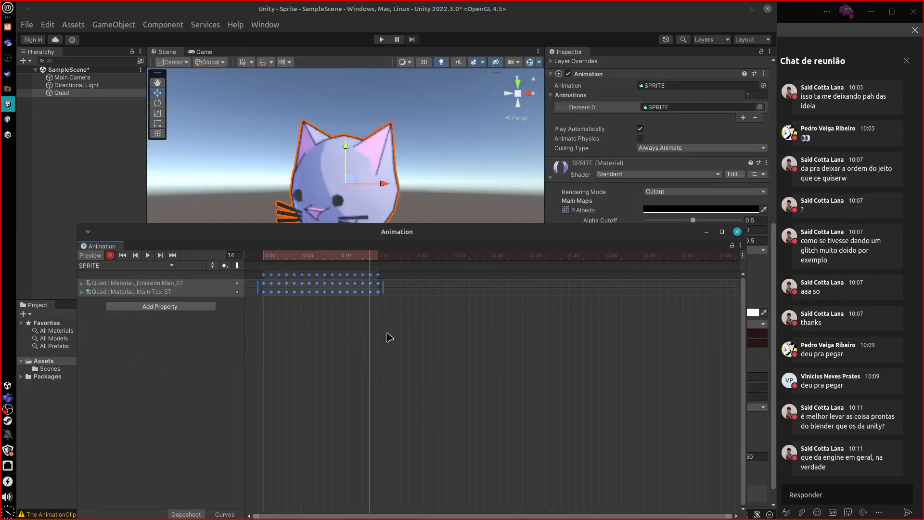
# Slow the animation by stretching all its keyframes until the last one sits at about 1:21, and preview the playback.
pyautogui.moveTo(383, 288); pyautogui.dragTo(612, 323)
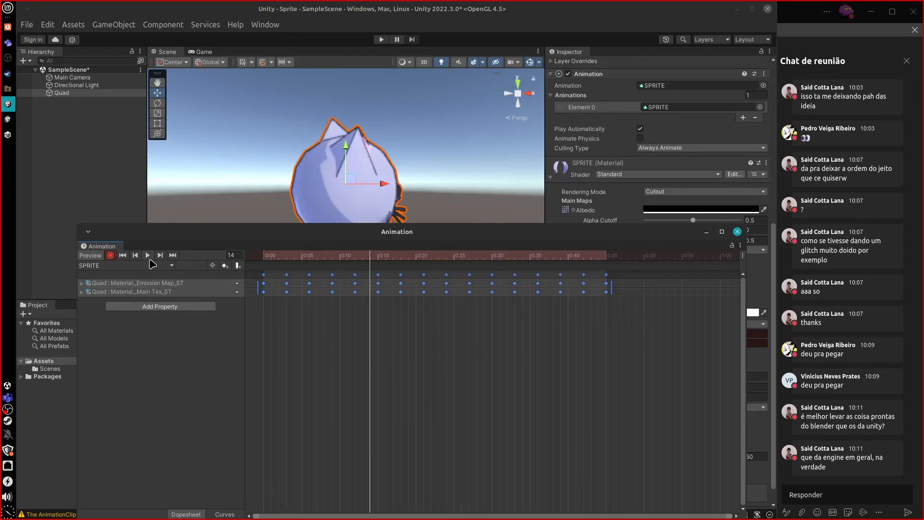
pyautogui.click(147, 255)
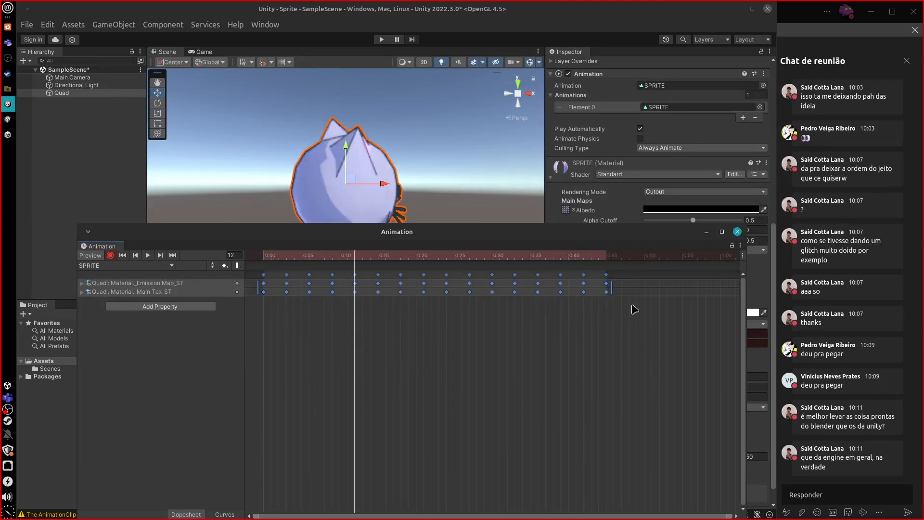
pyautogui.moveTo(614, 389); pyautogui.dragTo(579, 297, button='middle')
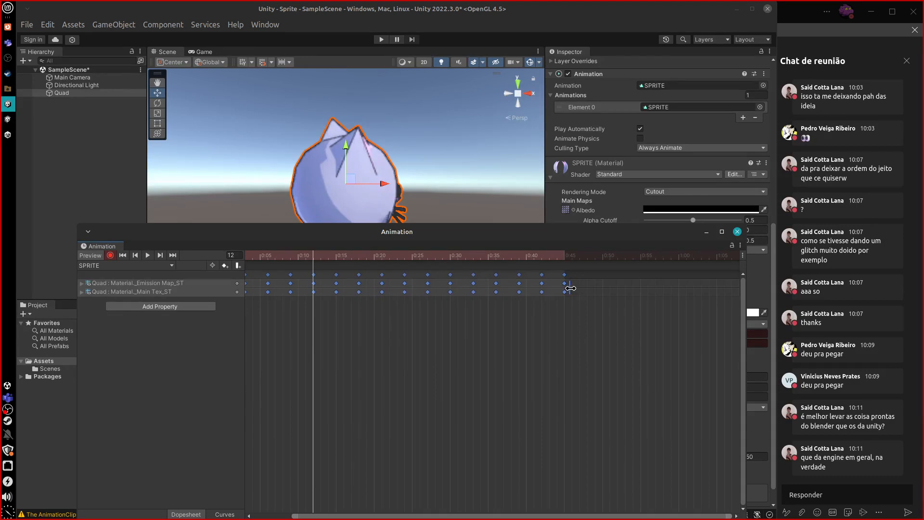
pyautogui.moveTo(570, 288); pyautogui.dragTo(738, 292)
pyautogui.moveTo(583, 440); pyautogui.dragTo(422, 409, button='middle')
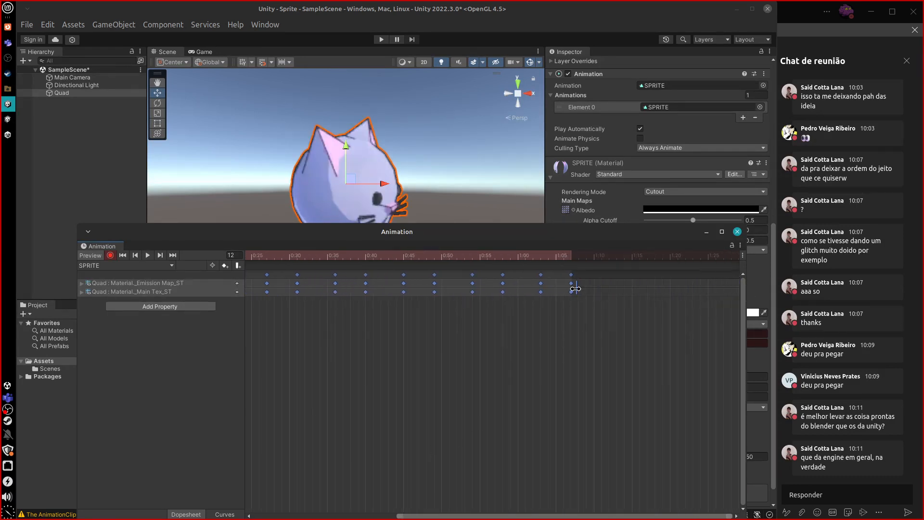
pyautogui.moveTo(576, 289); pyautogui.dragTo(683, 290)
pyautogui.click(147, 255)
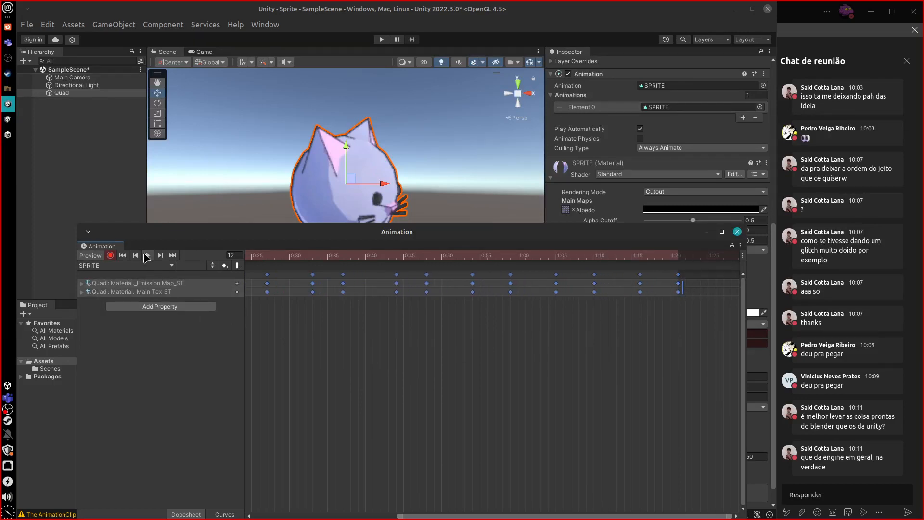
# Move the Animation window clear of the quad to watch the playback, and scrub the animation to frame 25.
pyautogui.moveTo(455, 232); pyautogui.dragTo(447, 275)
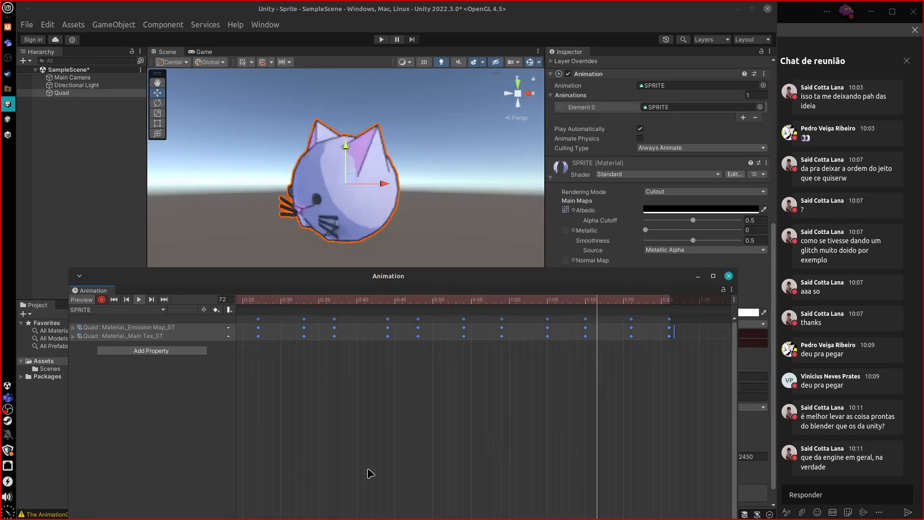
pyautogui.moveTo(406, 279); pyautogui.dragTo(385, 361)
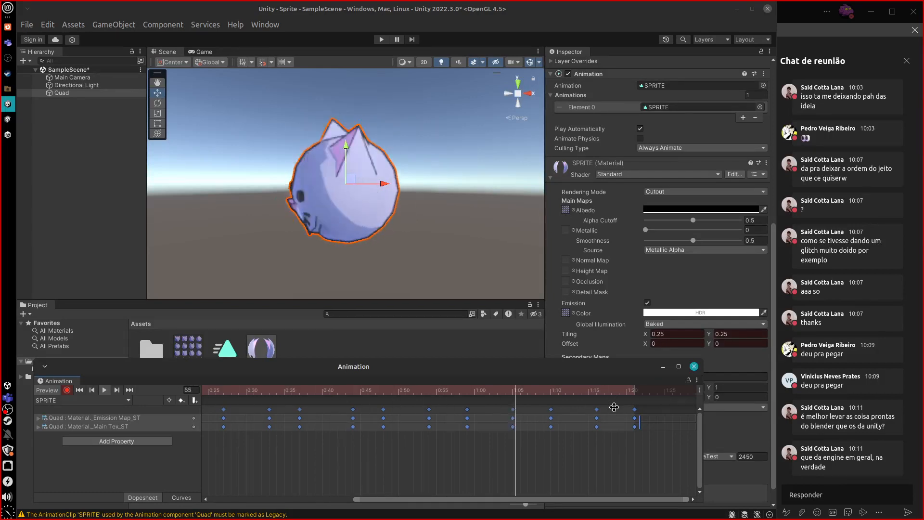
pyautogui.moveTo(428, 366); pyautogui.dragTo(418, 342)
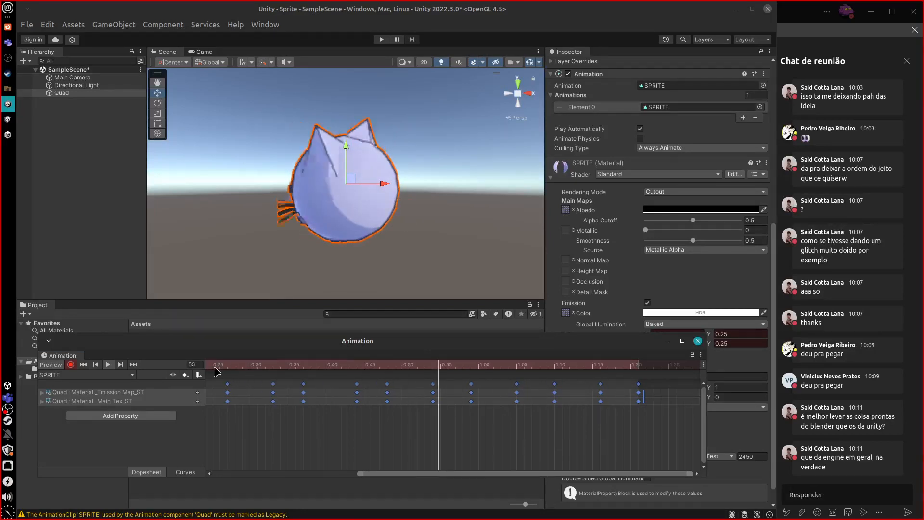
pyautogui.click(384, 268)
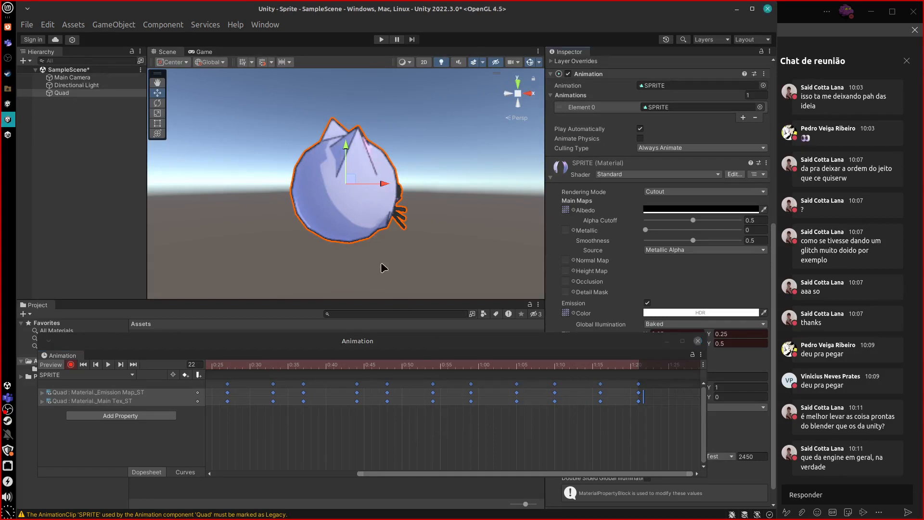
pyautogui.click(461, 390)
pyautogui.moveTo(460, 368); pyautogui.dragTo(210, 381)
pyautogui.moveTo(421, 474); pyautogui.dragTo(249, 487)
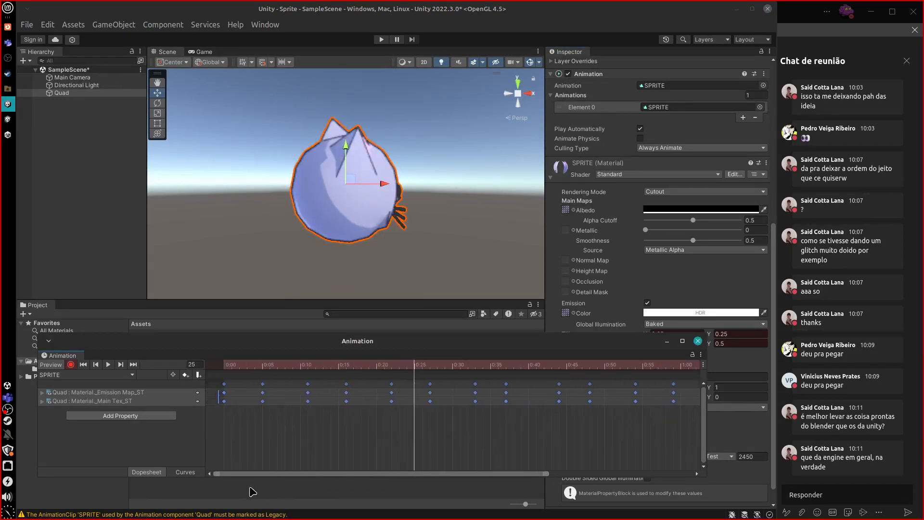
# Open the CatSprite texture in the image viewer, examine the order of its frames and close it.
pyautogui.click(666, 340)
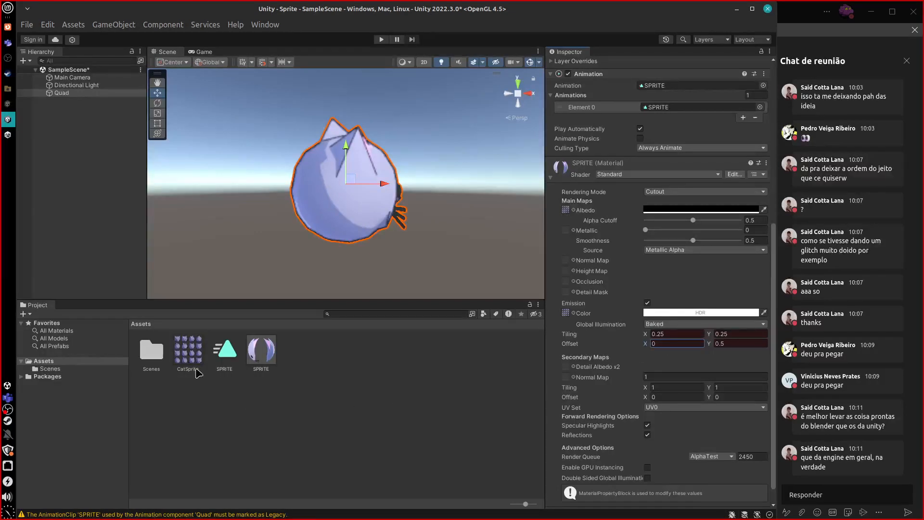
pyautogui.click(196, 370)
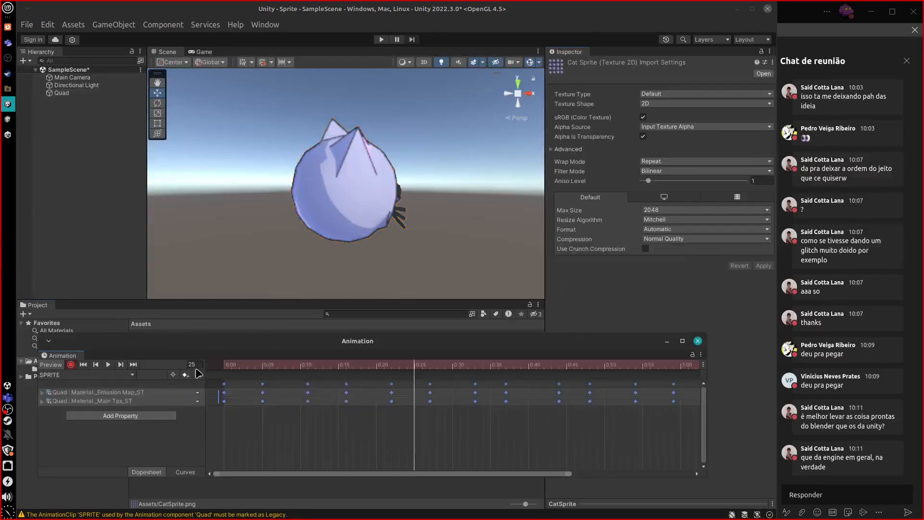
pyautogui.click(667, 341)
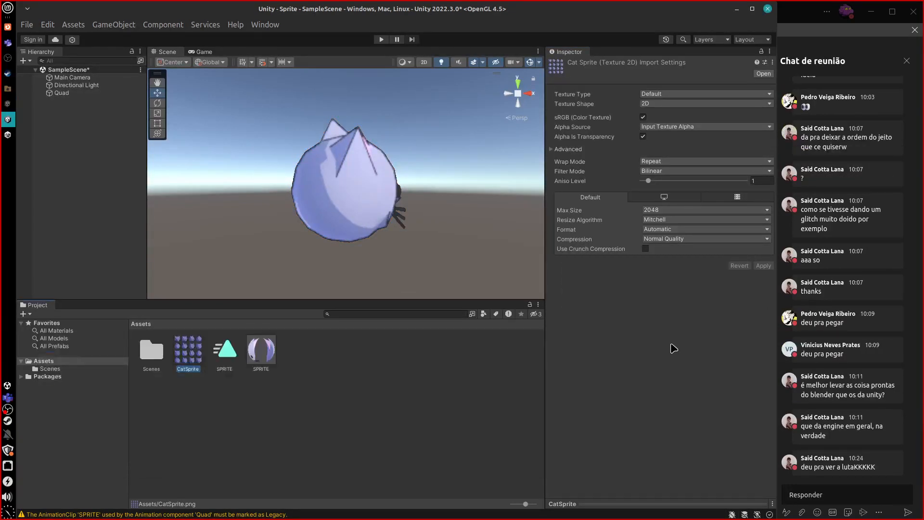
pyautogui.click(203, 392)
pyautogui.doubleClick(188, 353)
pyautogui.click(461, 134)
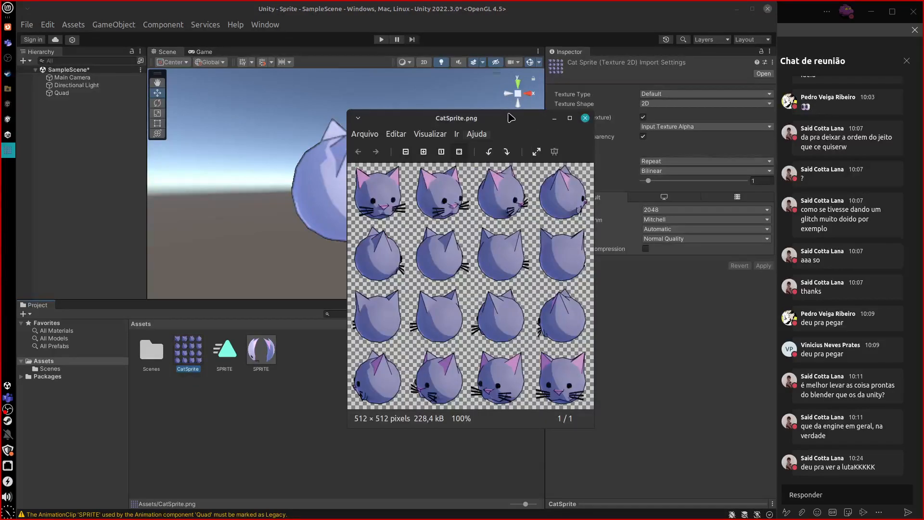
pyautogui.keyDown('alt'); pyautogui.moveTo(394, 350); pyautogui.dragTo(547, 397); pyautogui.keyUp('alt')
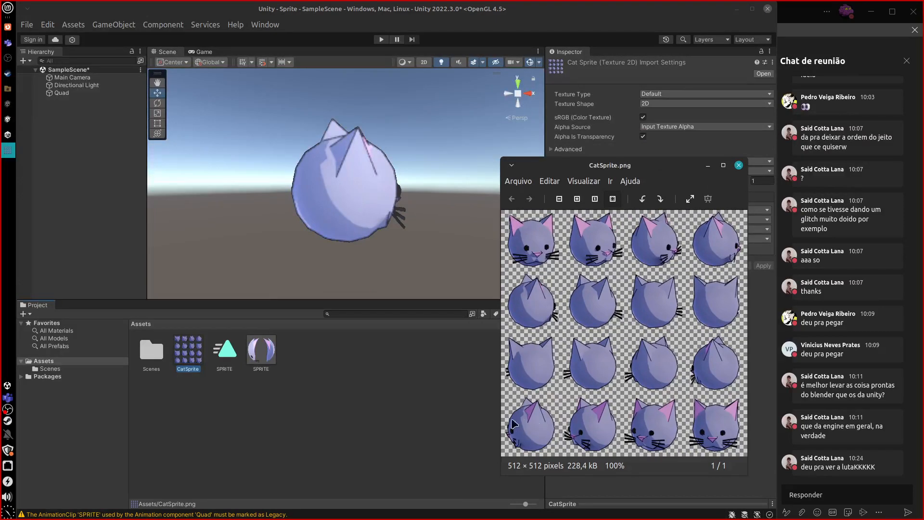
pyautogui.click(492, 460)
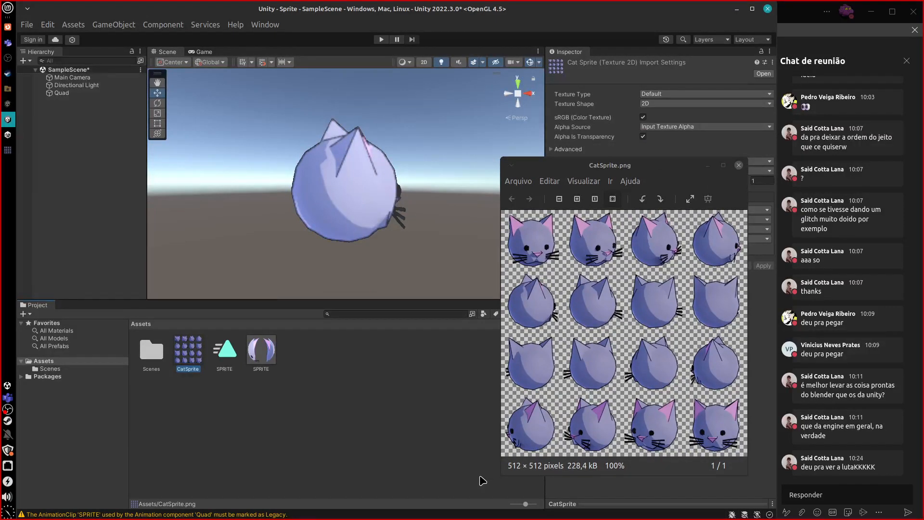
pyautogui.click(508, 371)
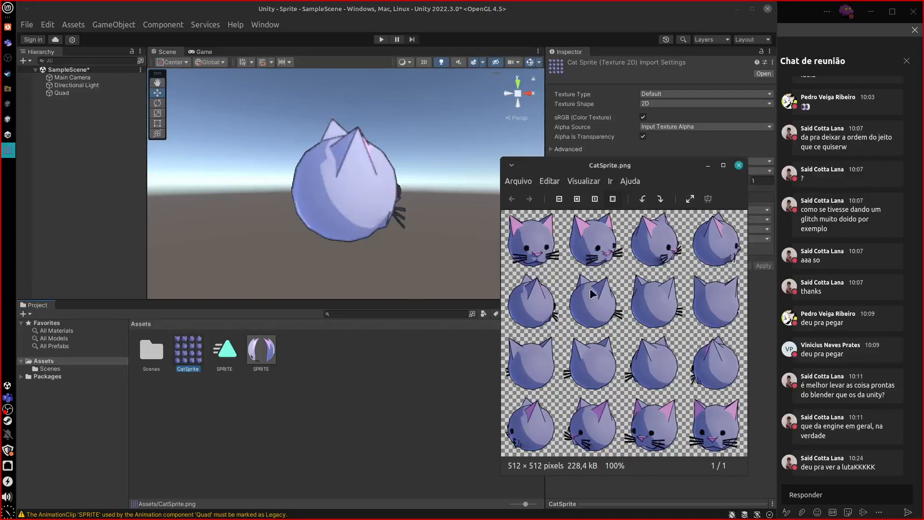
pyautogui.moveTo(653, 166); pyautogui.dragTo(520, 189)
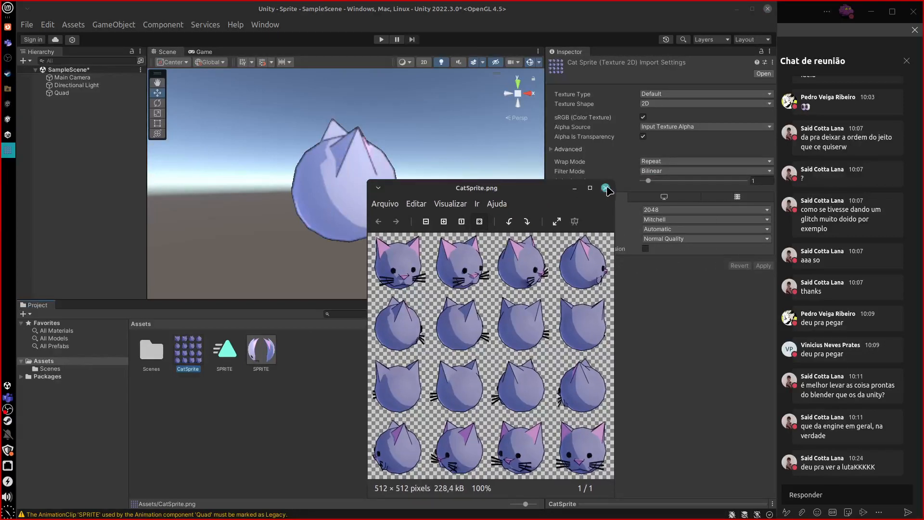
pyautogui.click(605, 188)
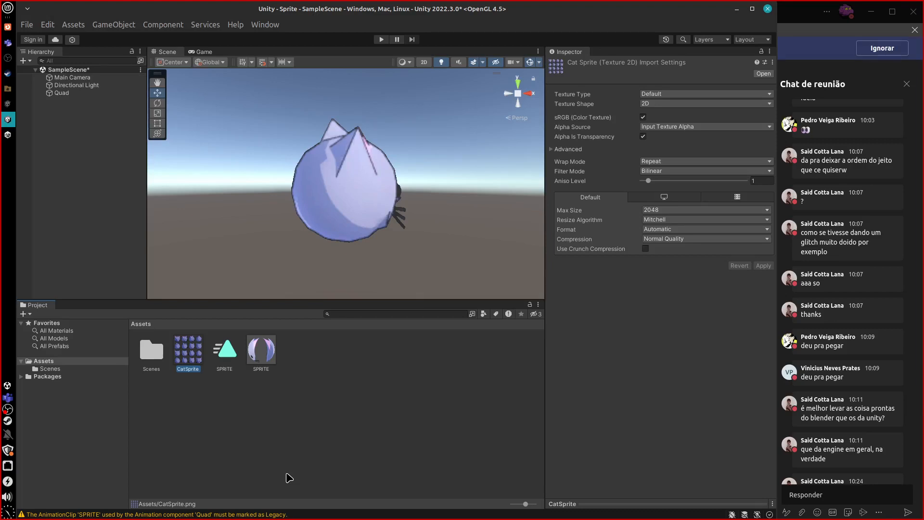
pyautogui.click(14, 40)
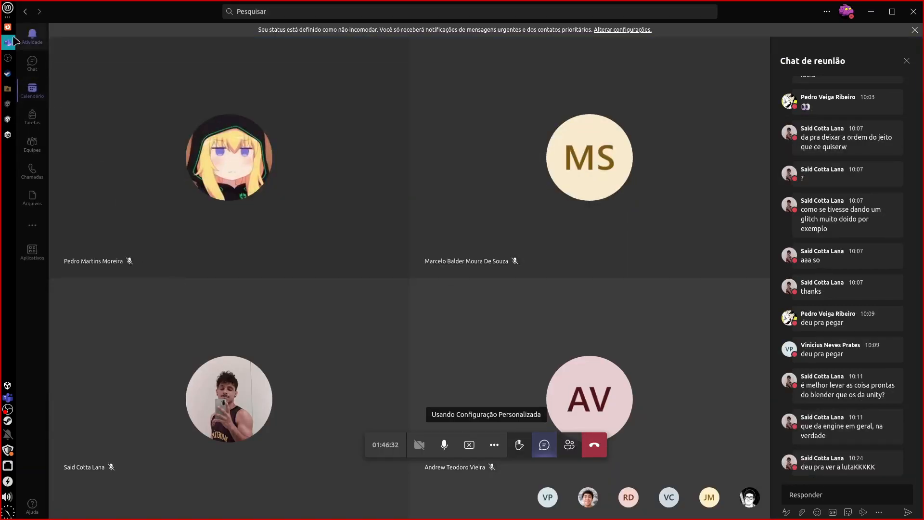
pyautogui.click(8, 27)
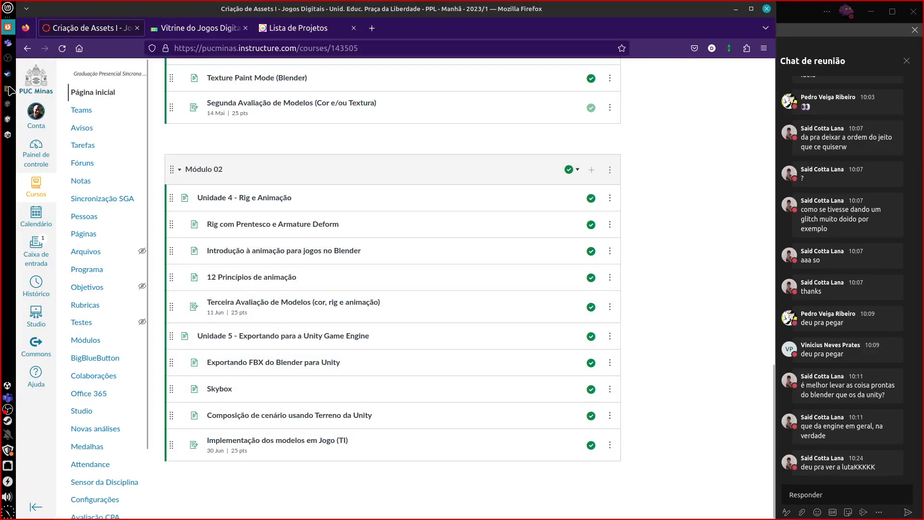
pyautogui.click(7, 120)
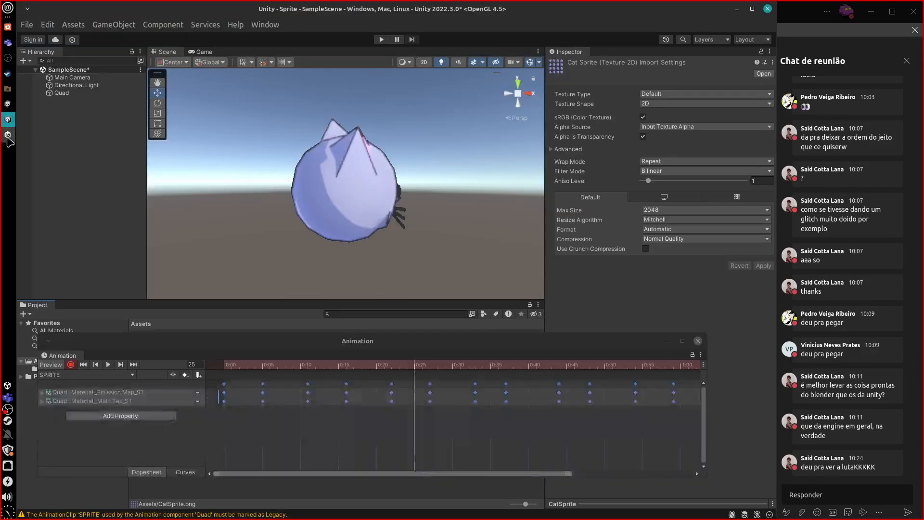
# Fit the whole animation in the timeline, play it from near its start to review it, and close the Animation window.
pyautogui.click(460, 445)
pyautogui.moveTo(414, 365); pyautogui.dragTo(285, 461)
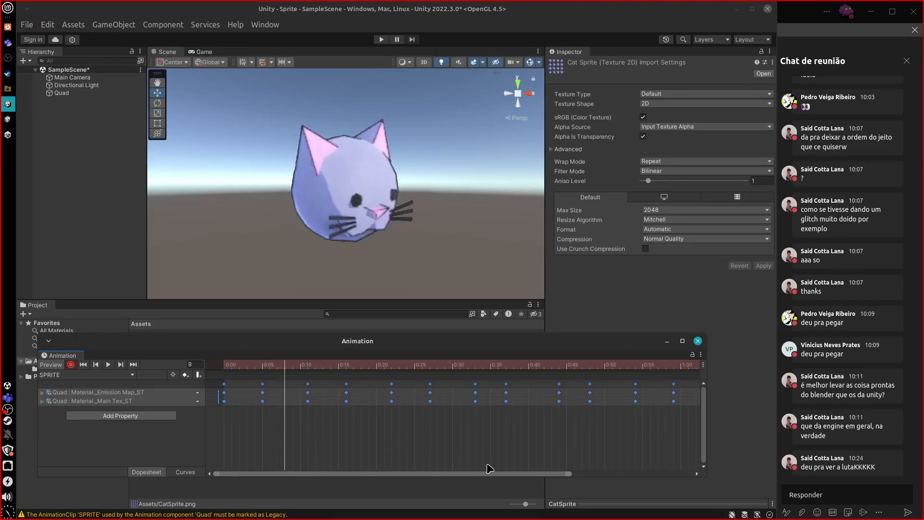
pyautogui.moveTo(572, 474); pyautogui.dragTo(705, 475)
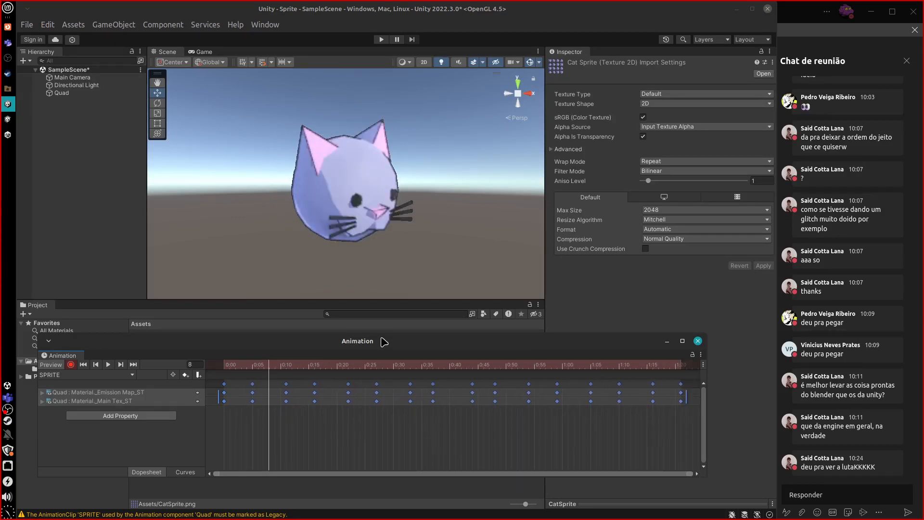
pyautogui.moveTo(383, 341); pyautogui.dragTo(399, 354)
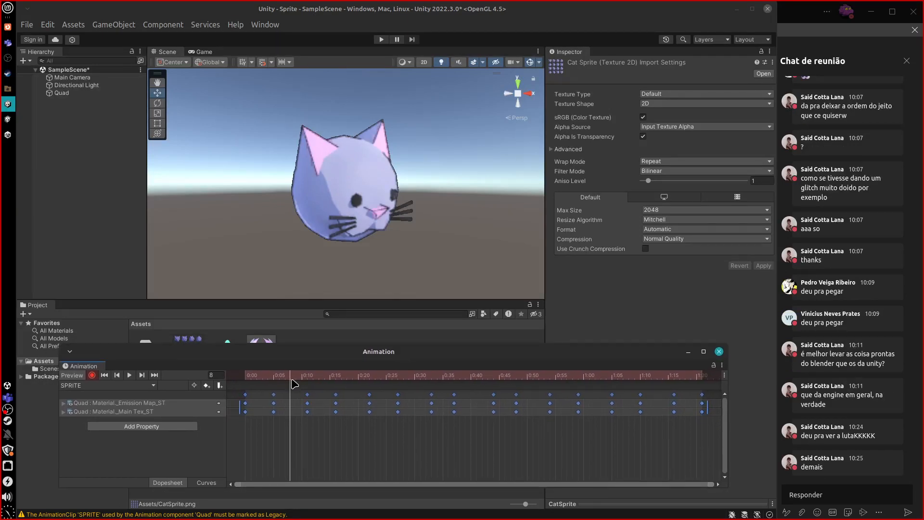
pyautogui.moveTo(294, 383); pyautogui.dragTo(255, 389)
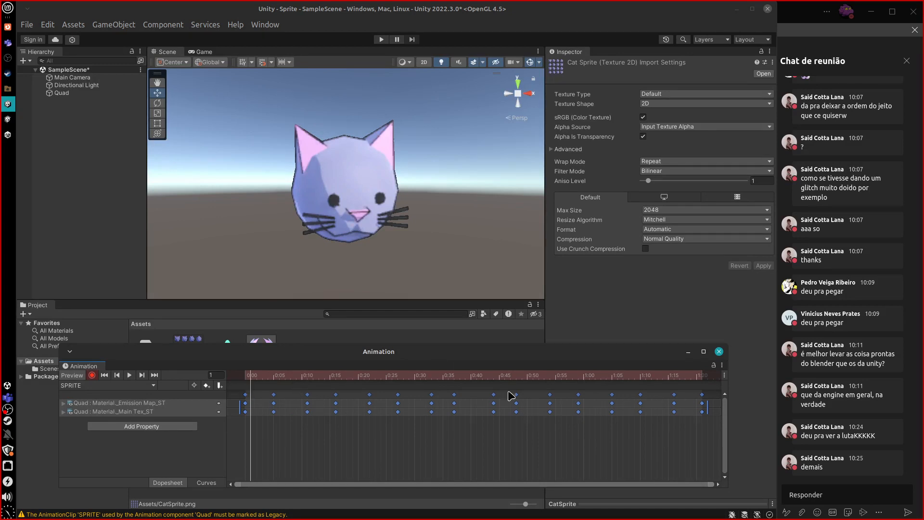
pyautogui.click(129, 376)
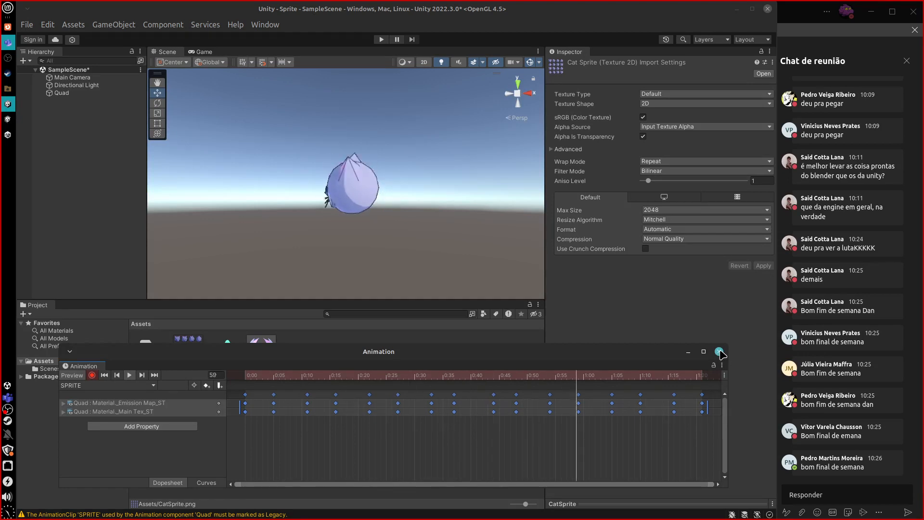
pyautogui.click(719, 352)
pyautogui.click(289, 414)
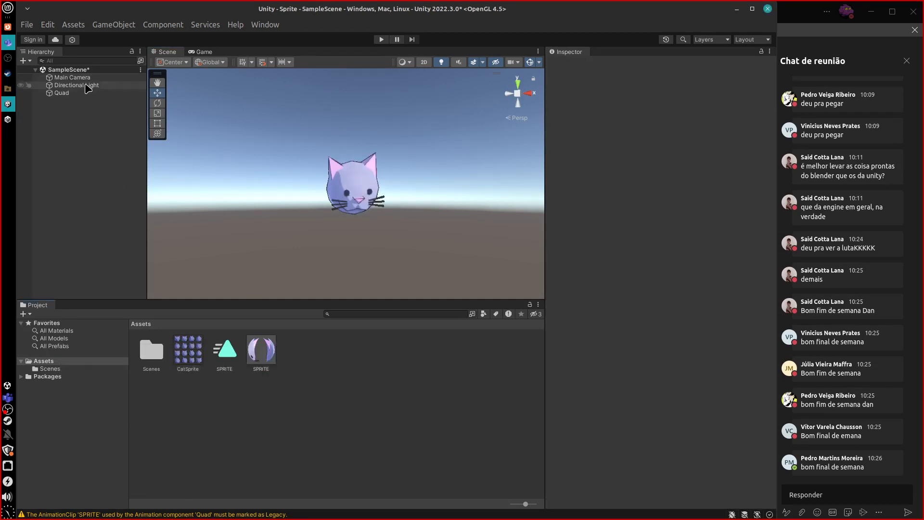
# Add a new 3D Quad object to the scene and name it Static.
pyautogui.click(114, 24)
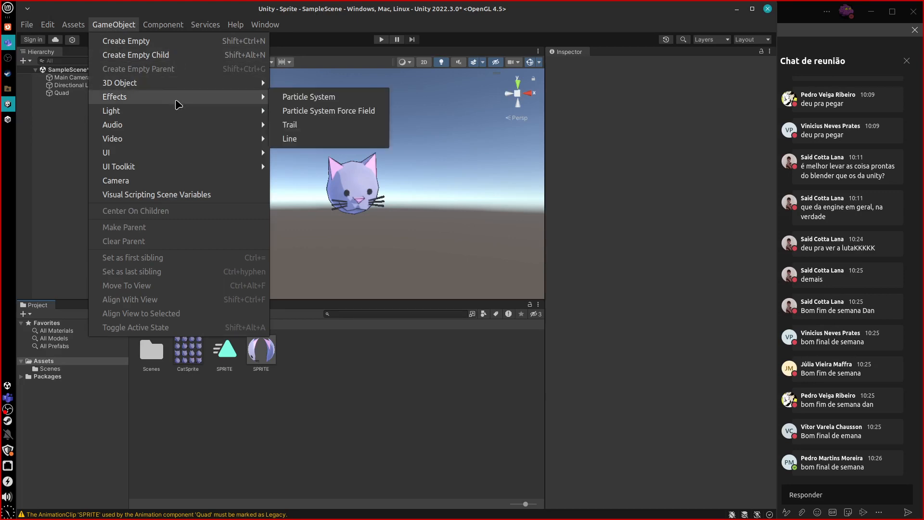
pyautogui.moveTo(185, 83)
pyautogui.click(291, 152)
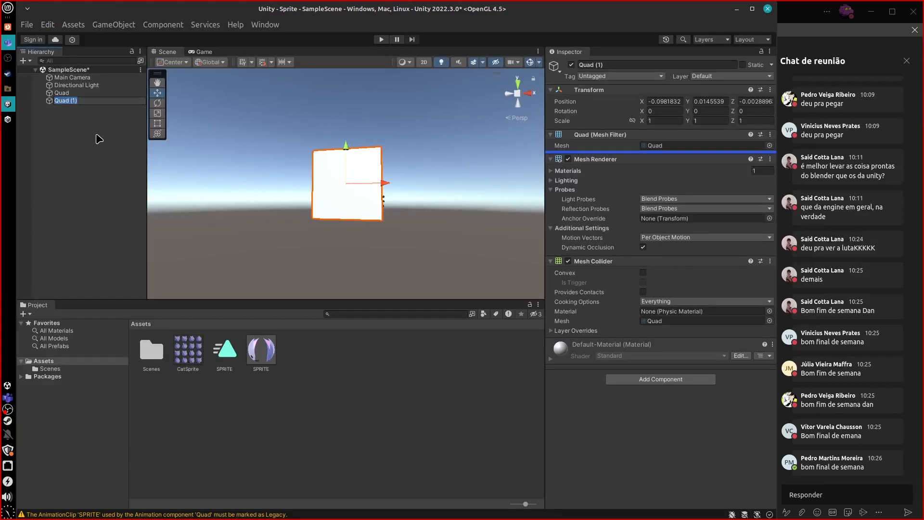
pyautogui.write('Static')
pyautogui.press('Return')
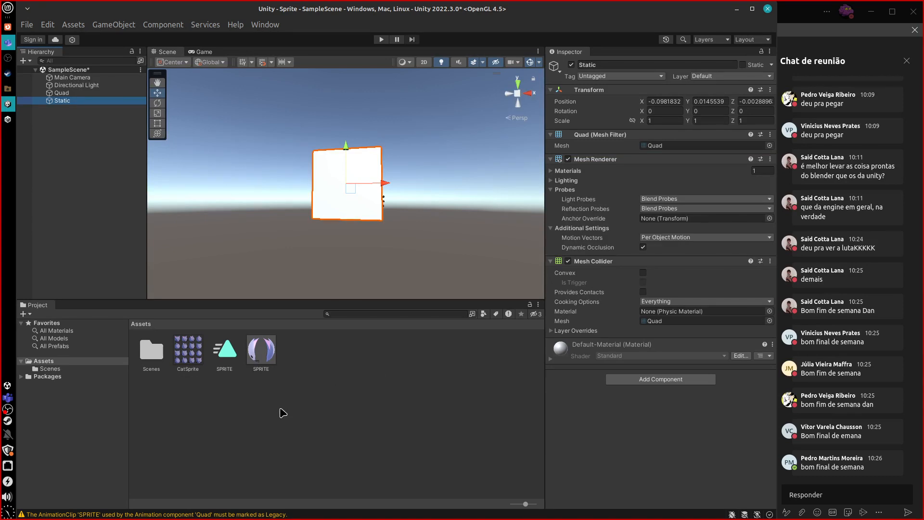
# Import CAT_RENDER.png from the home folder into the project's Assets, and apply Alpha Is Transparency to the texture.
pyautogui.click(7, 89)
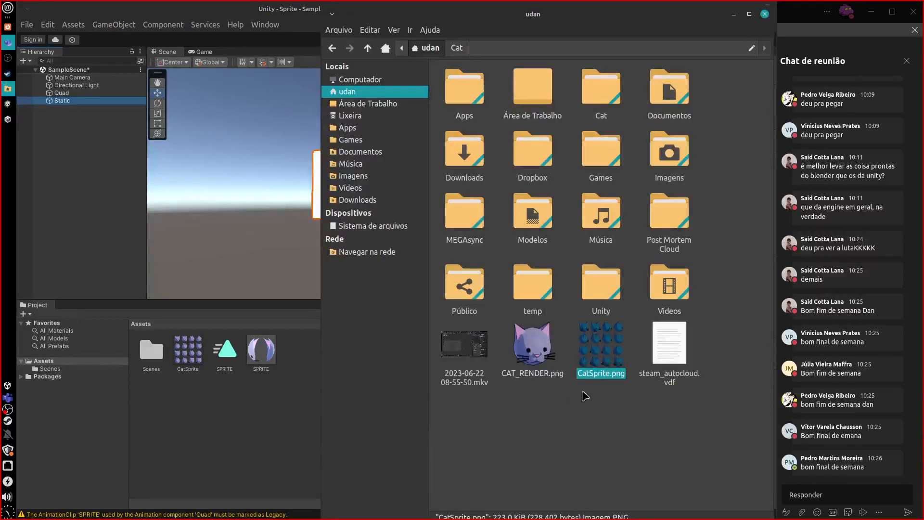
pyautogui.moveTo(532, 344); pyautogui.dragTo(263, 445)
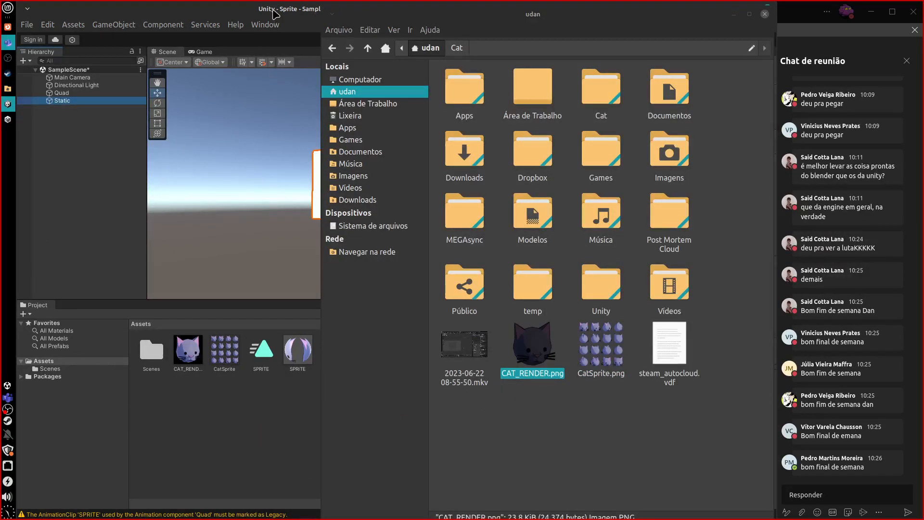
pyautogui.click(275, 13)
pyautogui.click(188, 351)
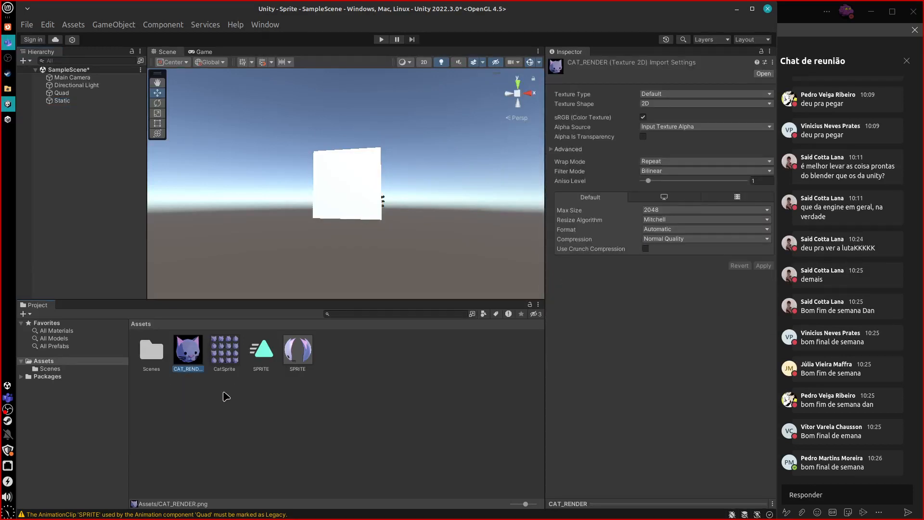
pyautogui.click(643, 137)
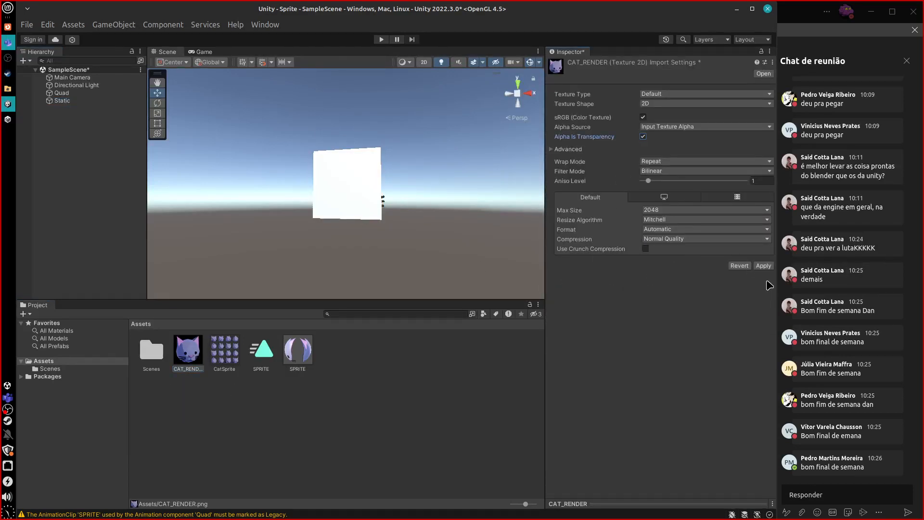
pyautogui.click(764, 266)
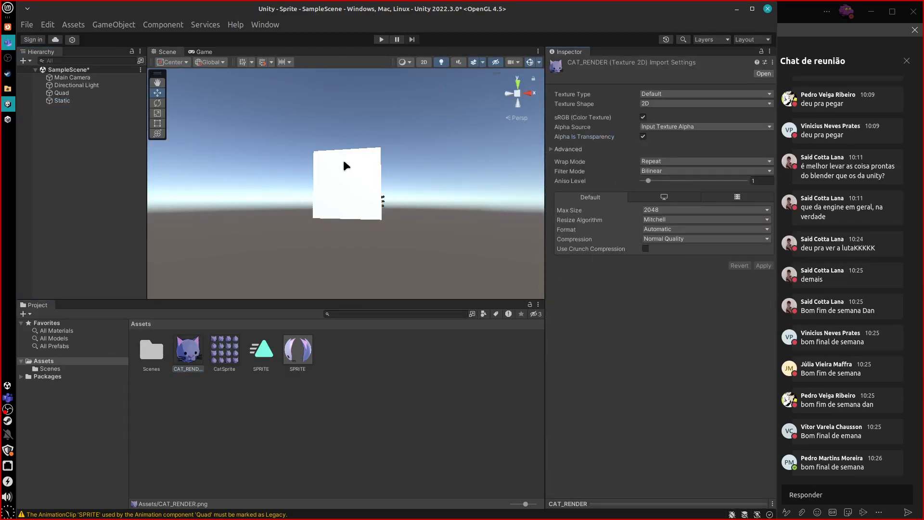
# Create a new material named STatic in Assets and try to apply it to the Static quad.
pyautogui.rightClick(359, 408)
pyautogui.moveTo(437, 89)
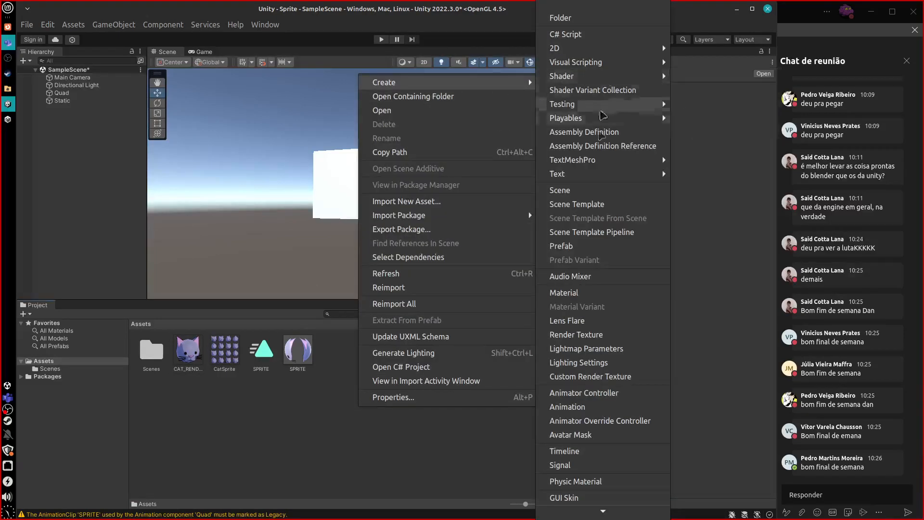
pyautogui.click(601, 293)
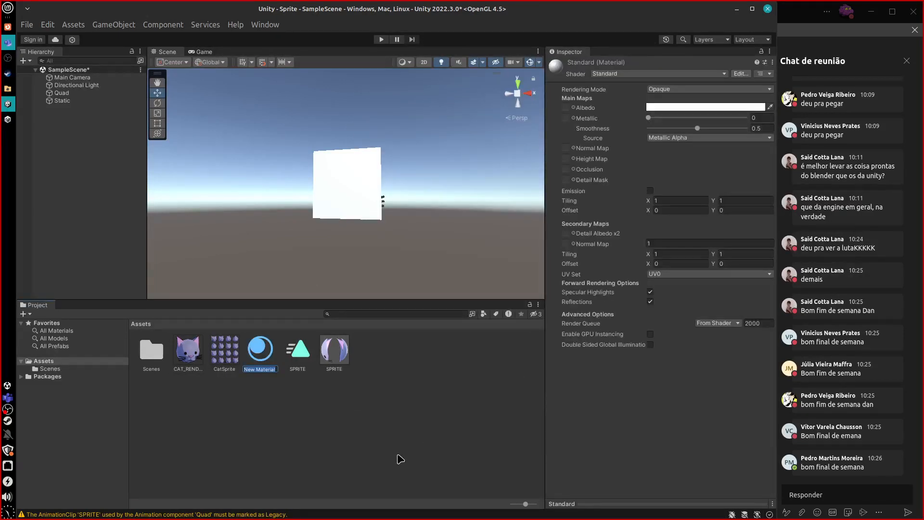
pyautogui.write('STatic')
pyautogui.press('Return')
pyautogui.moveTo(336, 356); pyautogui.dragTo(351, 181)
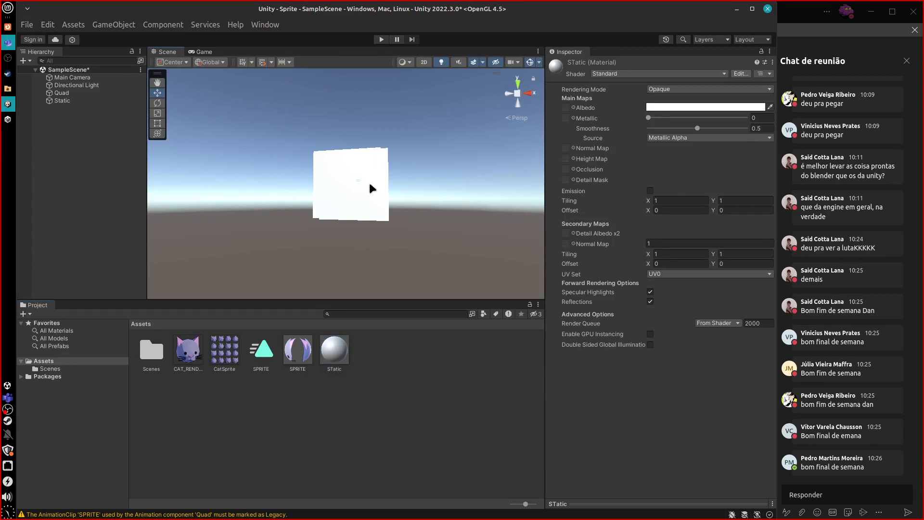
# Move the Static quad clear of the original one to X -1.635, Y 0.008, and reapply the SPRITE material to the original quad.
pyautogui.click(364, 162)
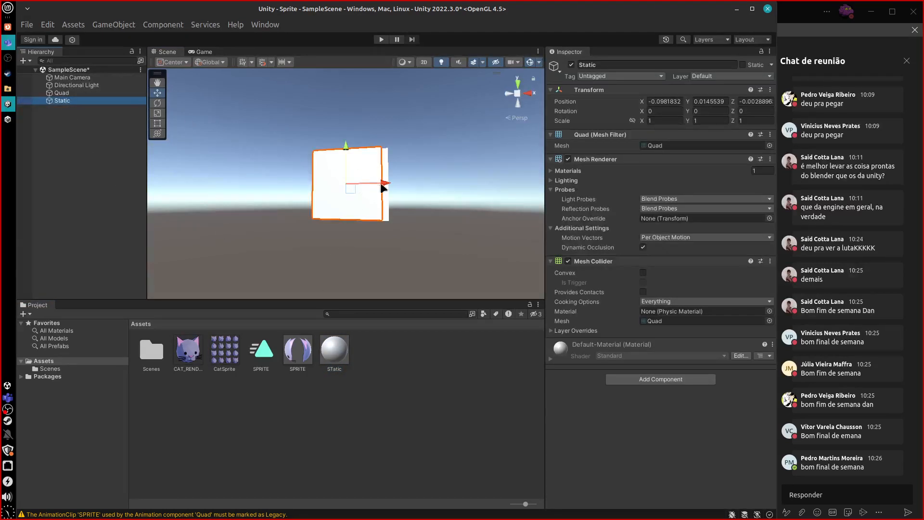
pyautogui.moveTo(384, 183); pyautogui.dragTo(287, 184)
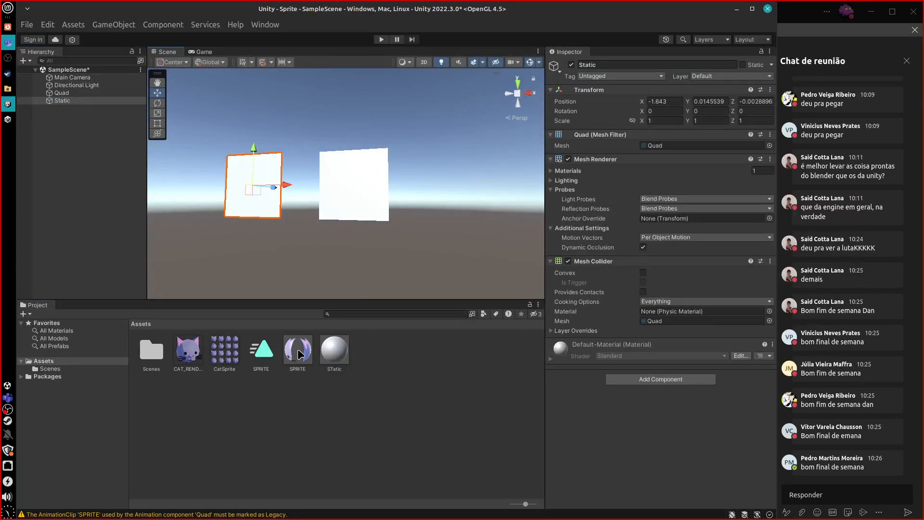
pyautogui.moveTo(299, 355); pyautogui.dragTo(358, 197)
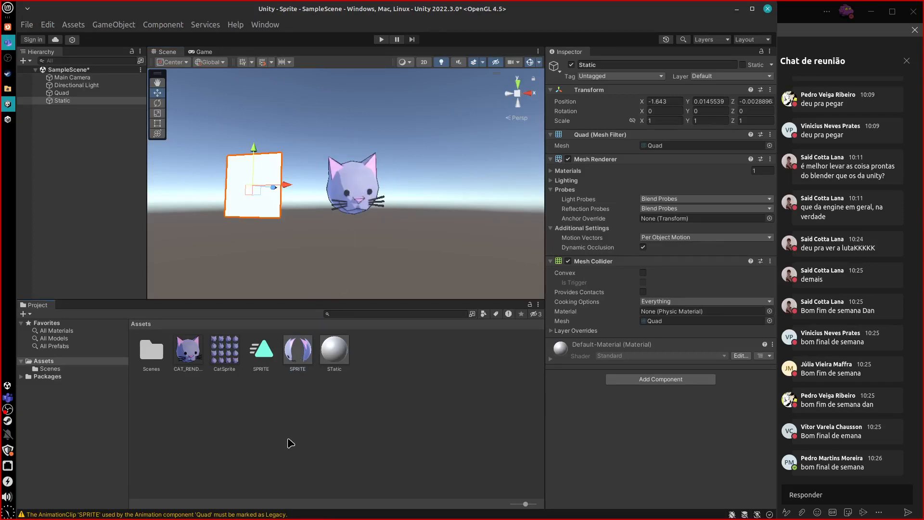
pyautogui.moveTo(251, 197); pyautogui.dragTo(252, 198)
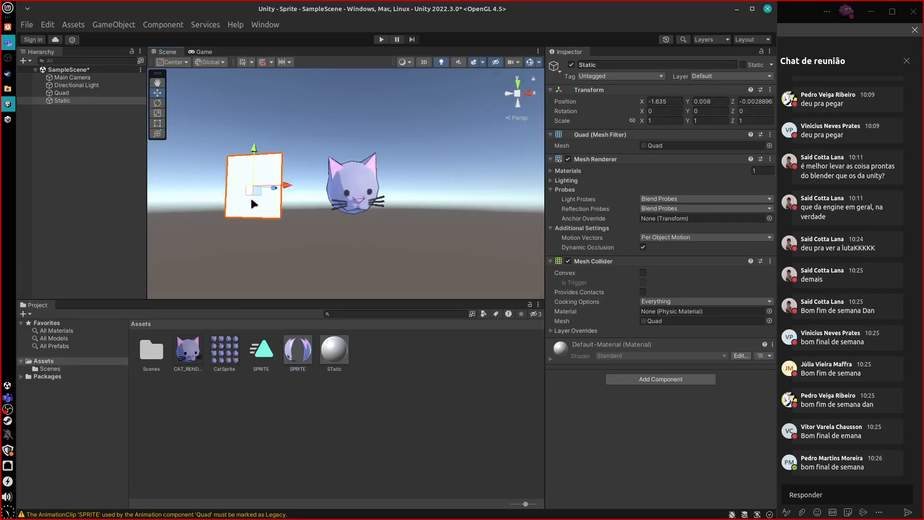
# Apply the STatic material to the Static quad and assign CAT_RENDER as the material's Albedo texture.
pyautogui.click(552, 358)
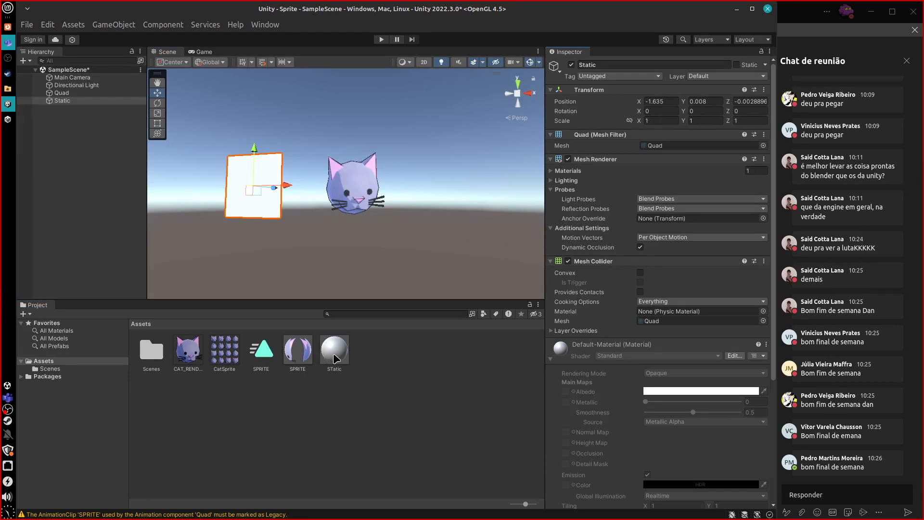
pyautogui.moveTo(335, 359); pyautogui.dragTo(251, 218)
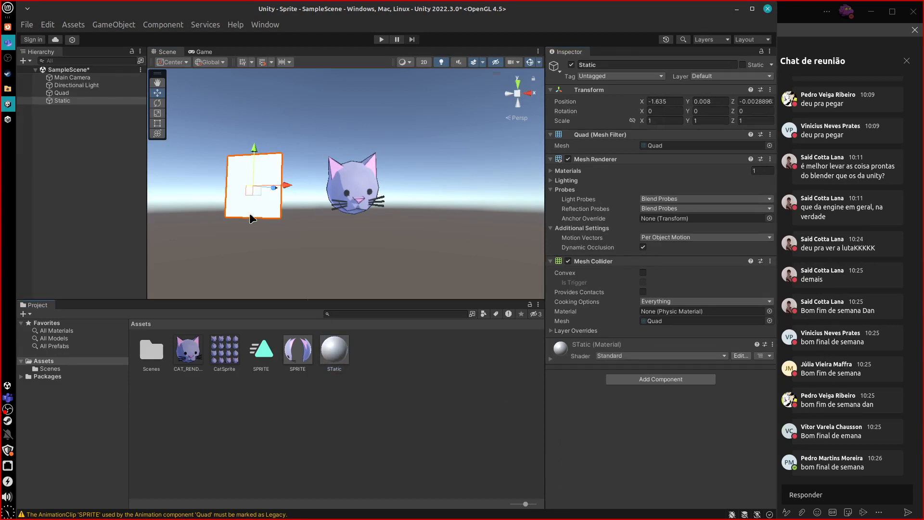
pyautogui.click(551, 358)
pyautogui.scroll(-4, 775, 332)
pyautogui.scroll(-2, 774, 332)
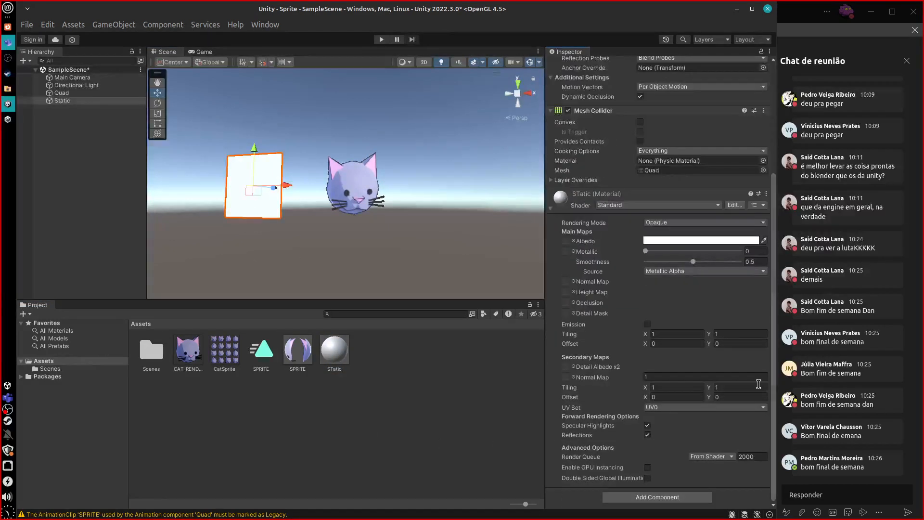
pyautogui.moveTo(190, 359); pyautogui.dragTo(566, 241)
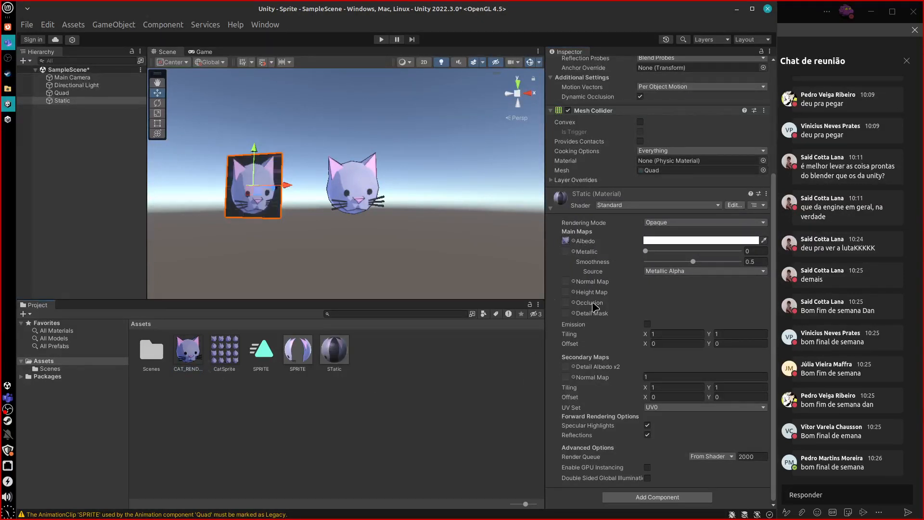
# Set the STatic material's Rendering Mode to Cutout and enable Emission with CAT_RENDER as the emission texture.
pyautogui.click(691, 223)
pyautogui.click(683, 249)
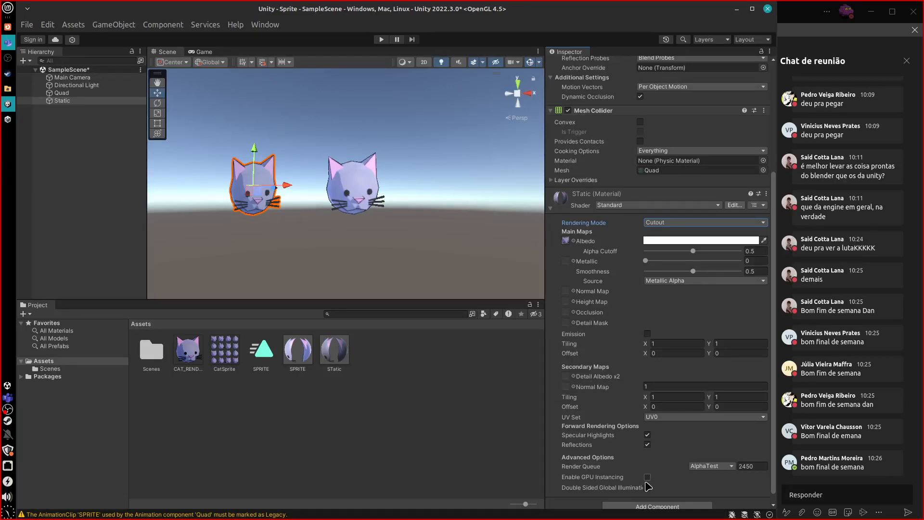
pyautogui.click(647, 333)
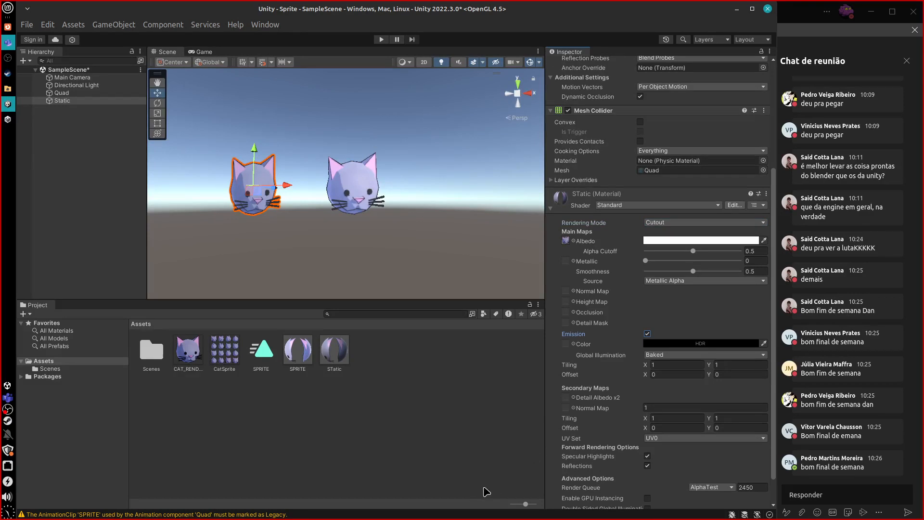
pyautogui.moveTo(188, 355); pyautogui.dragTo(566, 344)
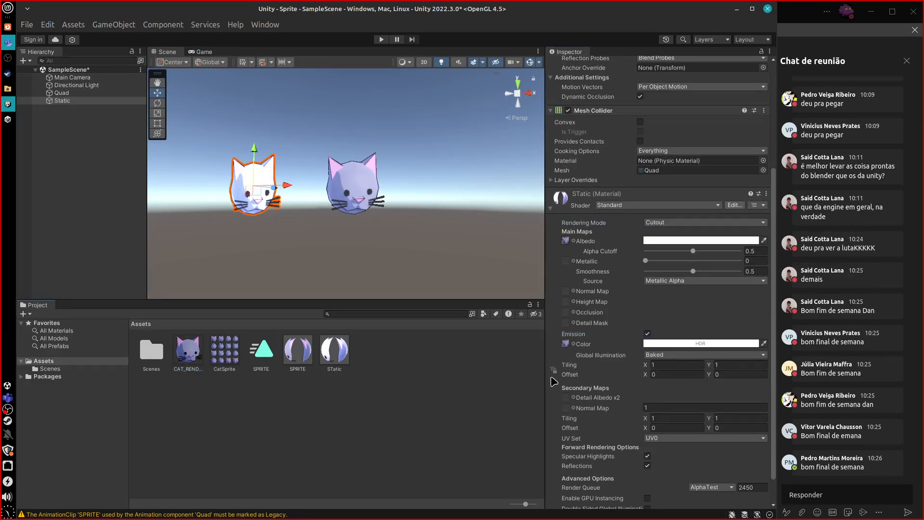
# Set the STatic material's Albedo color to black (000000).
pyautogui.click(673, 240)
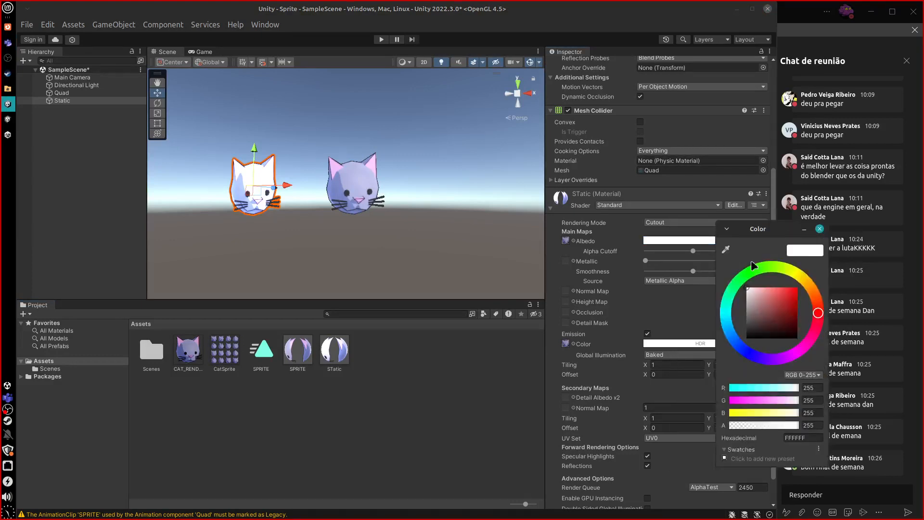
pyautogui.moveTo(780, 309); pyautogui.dragTo(775, 339)
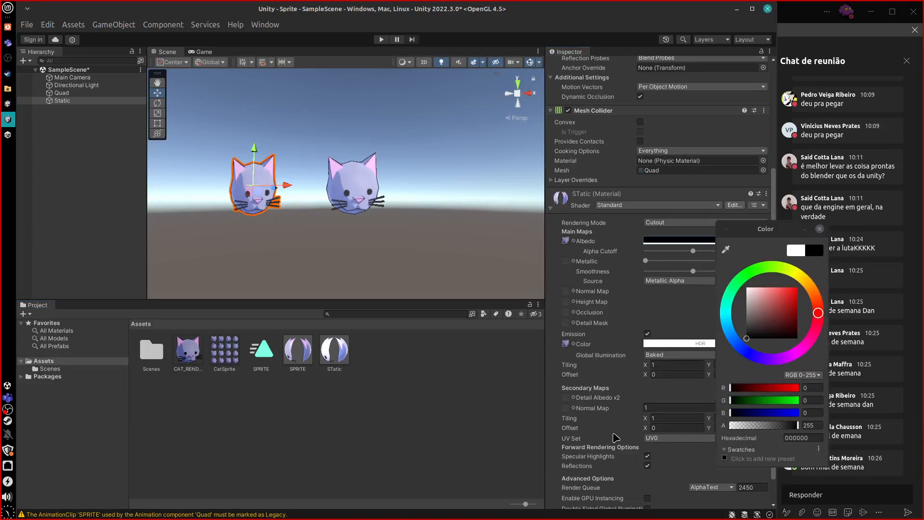
pyautogui.click(456, 512)
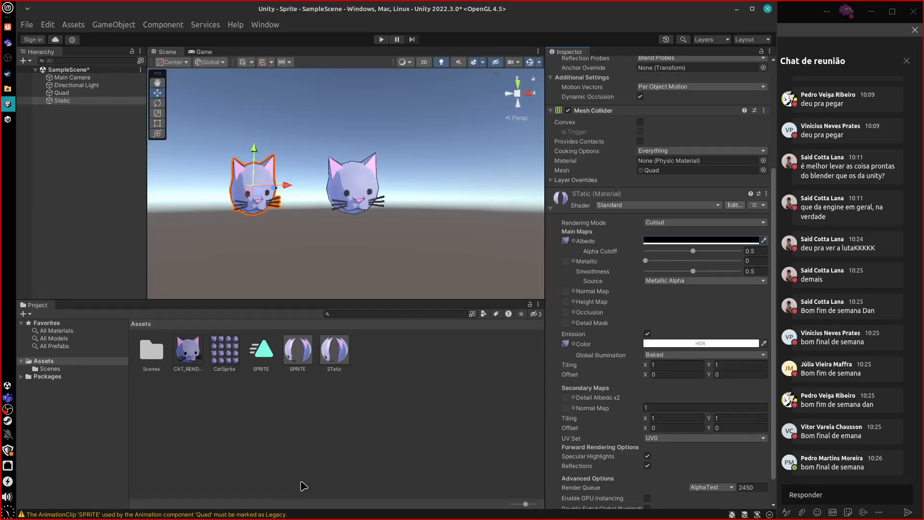
# Set the STatic material's Alpha Cutoff to 0.471 and its Smoothness to 1.
pyautogui.moveTo(693, 251)
pyautogui.mouseDown()
pyautogui.moveTo(638, 264)
pyautogui.moveTo(710, 259)
pyautogui.moveTo(644, 263)
pyautogui.mouseUp()
pyautogui.moveTo(693, 271); pyautogui.dragTo(630, 272)
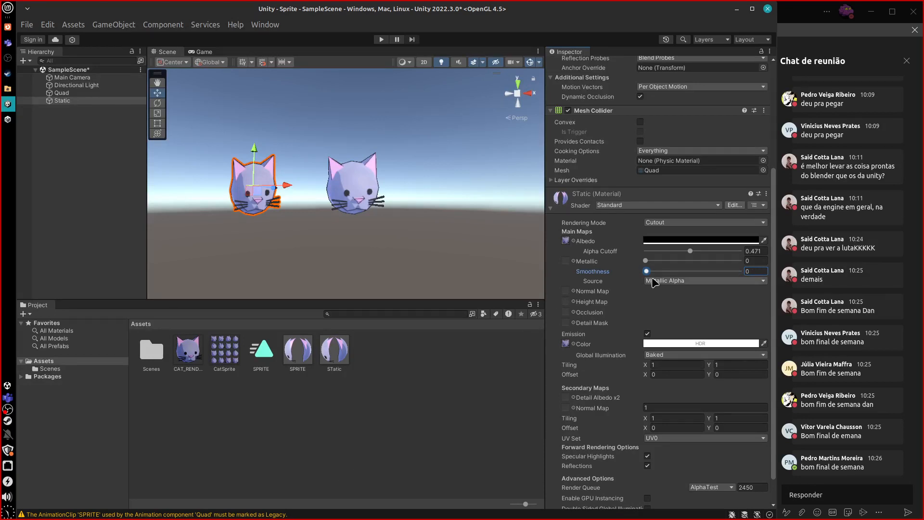
pyautogui.moveTo(646, 271); pyautogui.dragTo(775, 279)
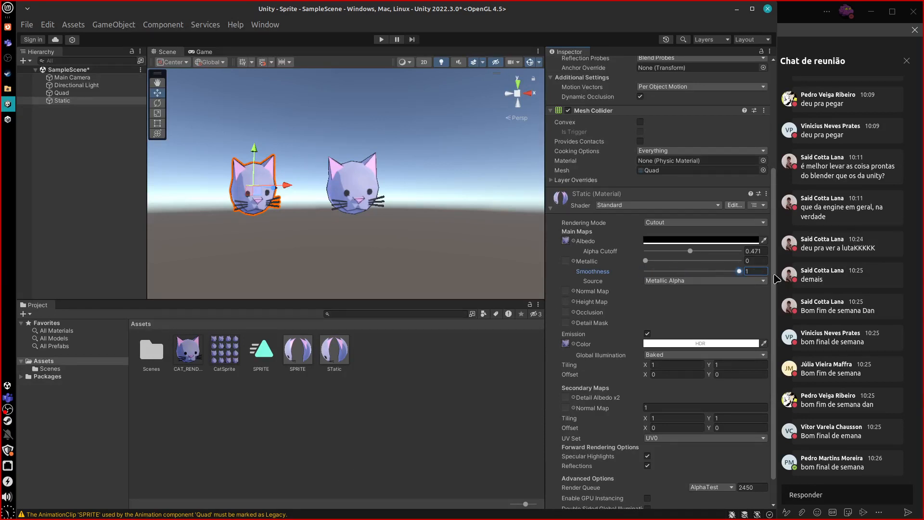
# Compare the SPRITE and STatic material settings, and set the SPRITE material's Smoothness to 1.
pyautogui.click(225, 356)
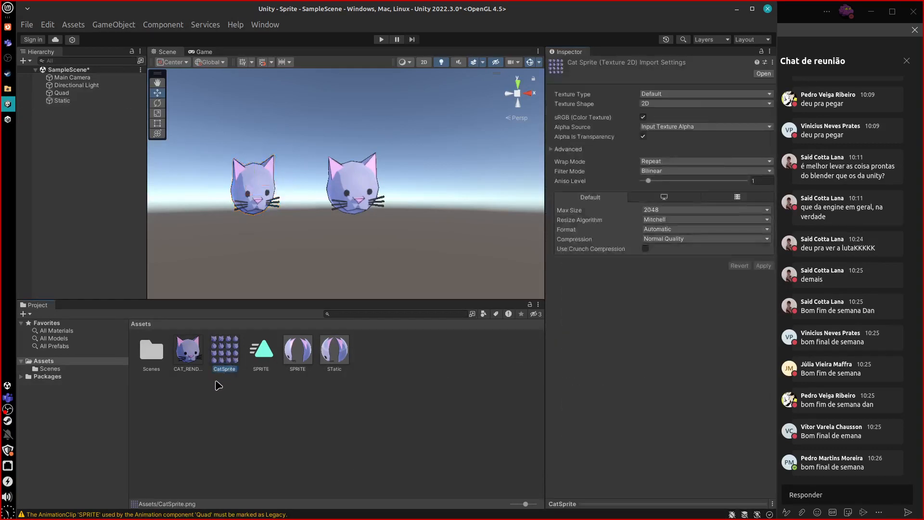
pyautogui.click(298, 355)
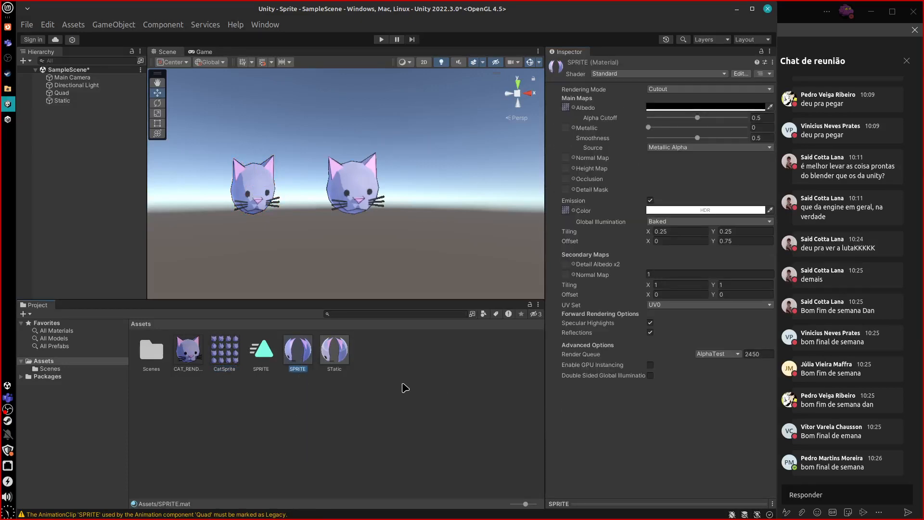
pyautogui.click(334, 354)
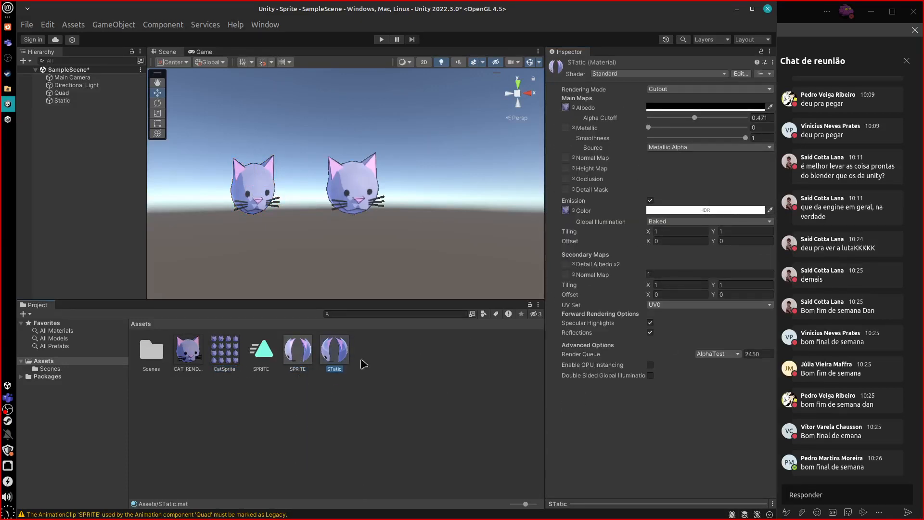
pyautogui.click(299, 369)
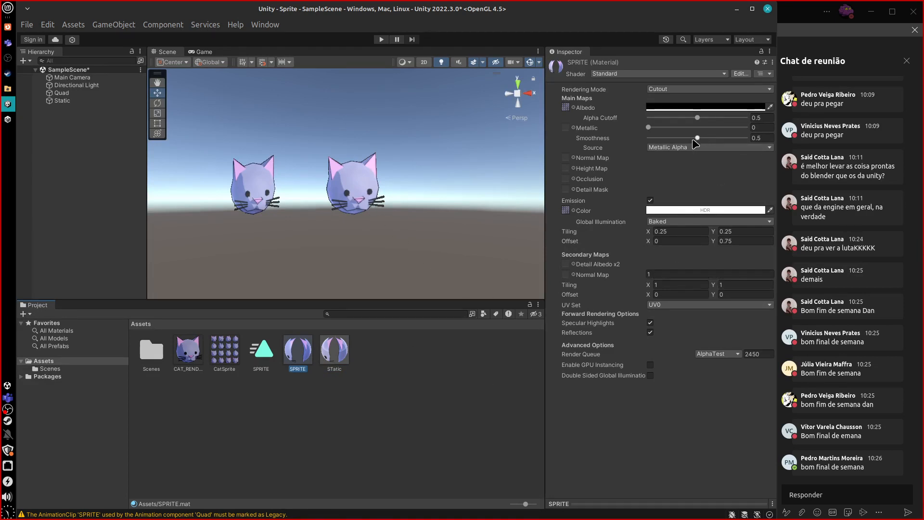
pyautogui.moveTo(696, 138); pyautogui.dragTo(774, 140)
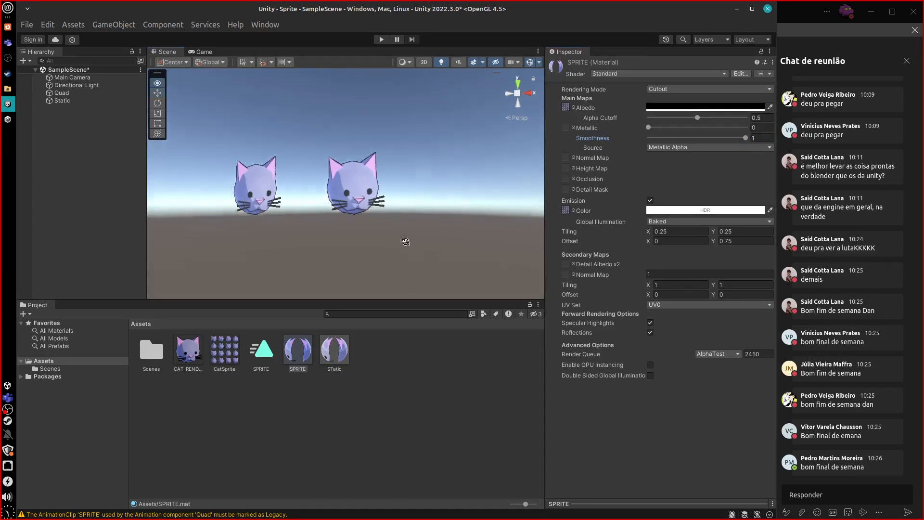
# Find the animation clip used by the original quad and set the SPRITE clip's Wrap Mode to Loop.
pyautogui.click(351, 193)
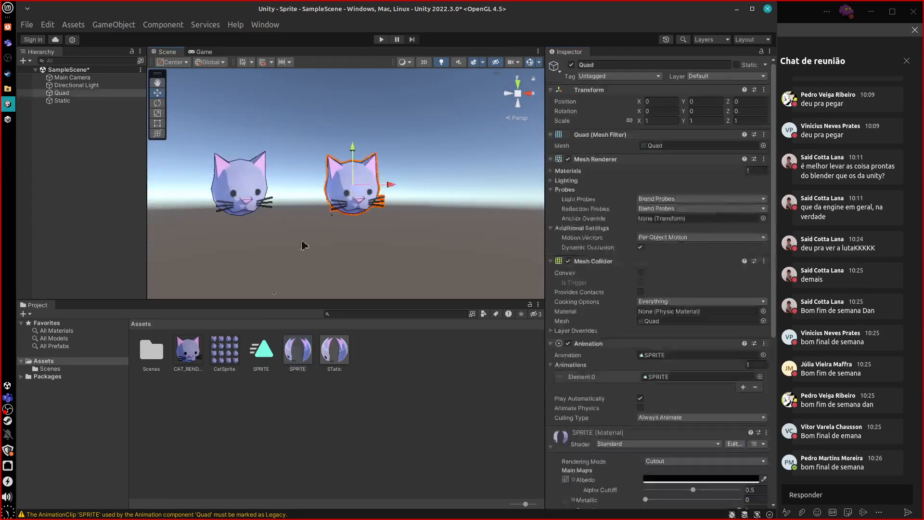
pyautogui.scroll(-5, 765, 337)
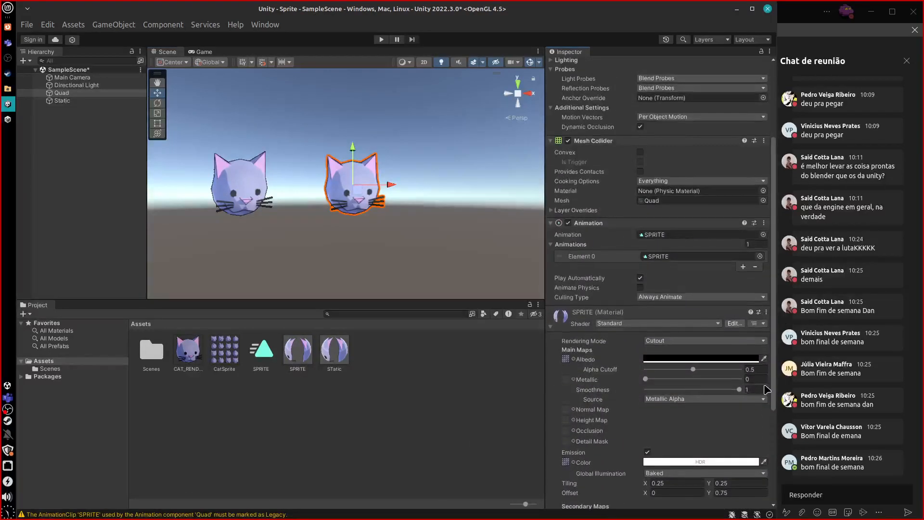
pyautogui.click(663, 260)
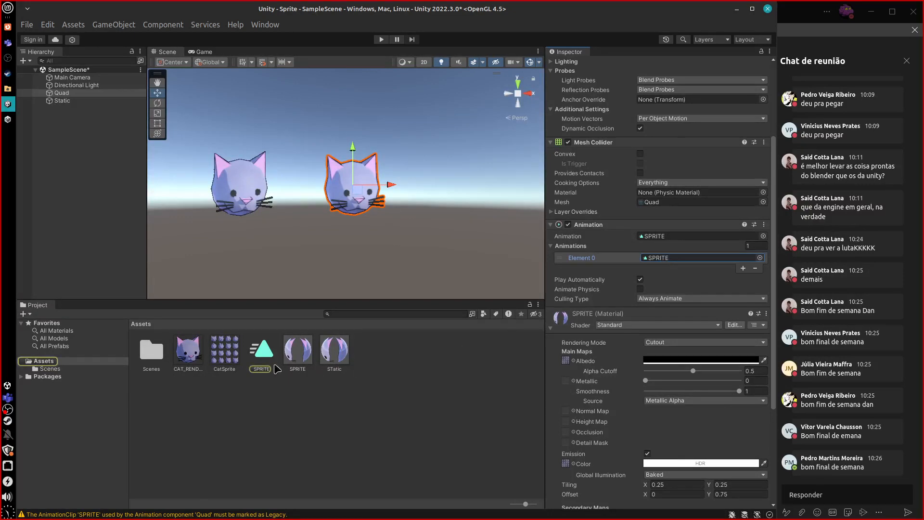
pyautogui.click(261, 351)
pyautogui.click(697, 100)
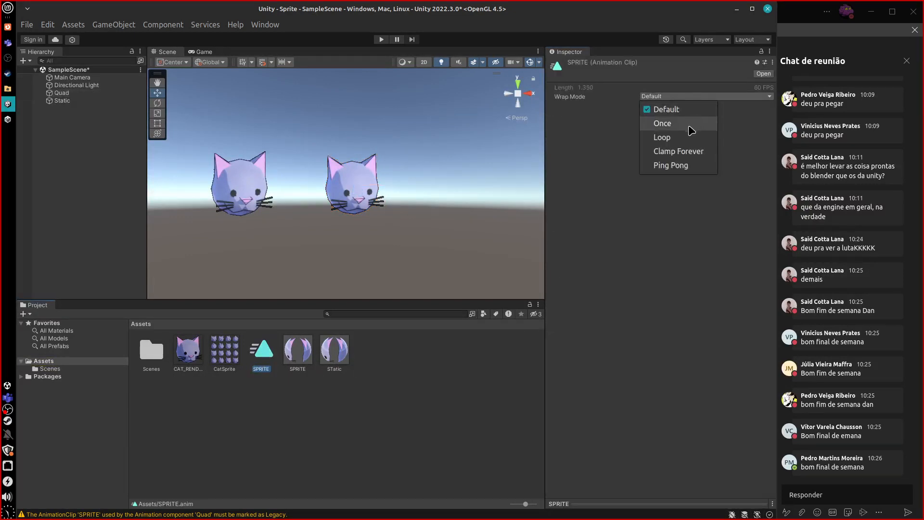
pyautogui.click(654, 136)
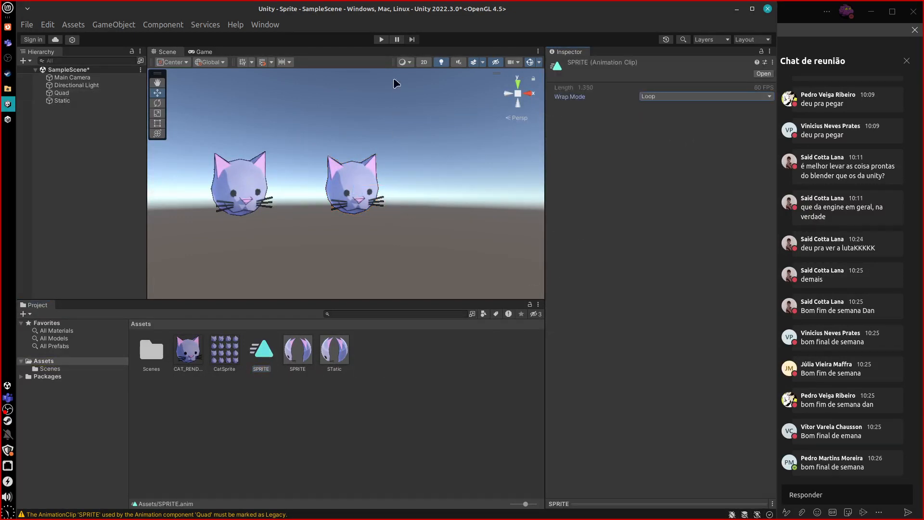
# Narrow the Main Camera's Field of View to about 25.93 to frame both cat heads closer.
pyautogui.click(74, 77)
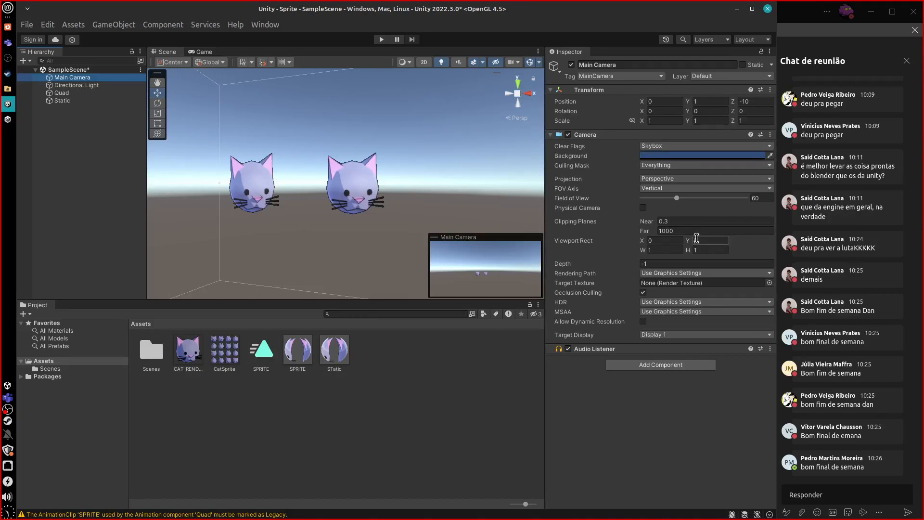
pyautogui.moveTo(676, 198); pyautogui.dragTo(654, 210)
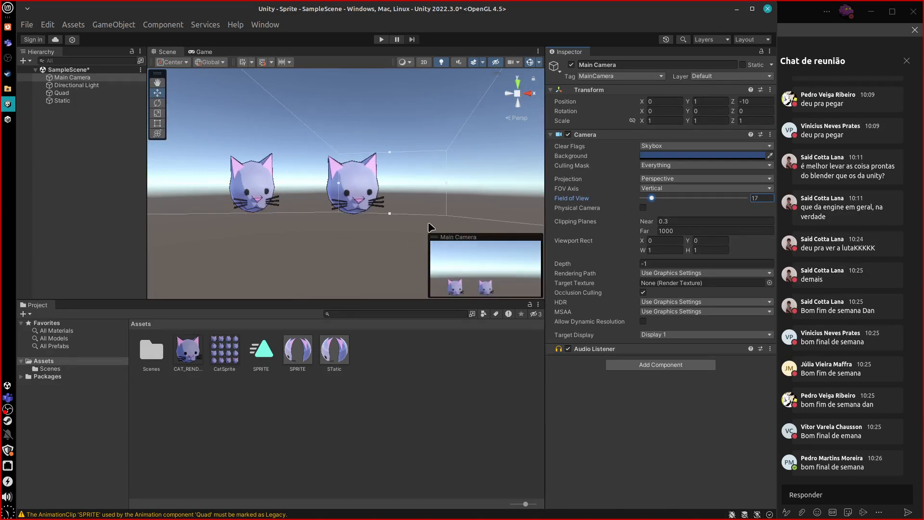
pyautogui.moveTo(390, 214); pyautogui.dragTo(354, 230)
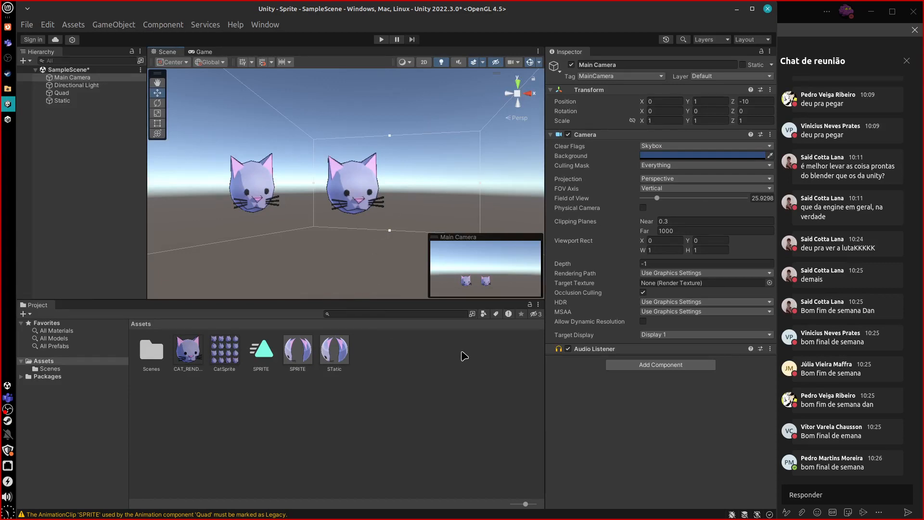
# Run the scene in Play mode to watch the looping sprite animation beside the static cat head.
pyautogui.click(381, 39)
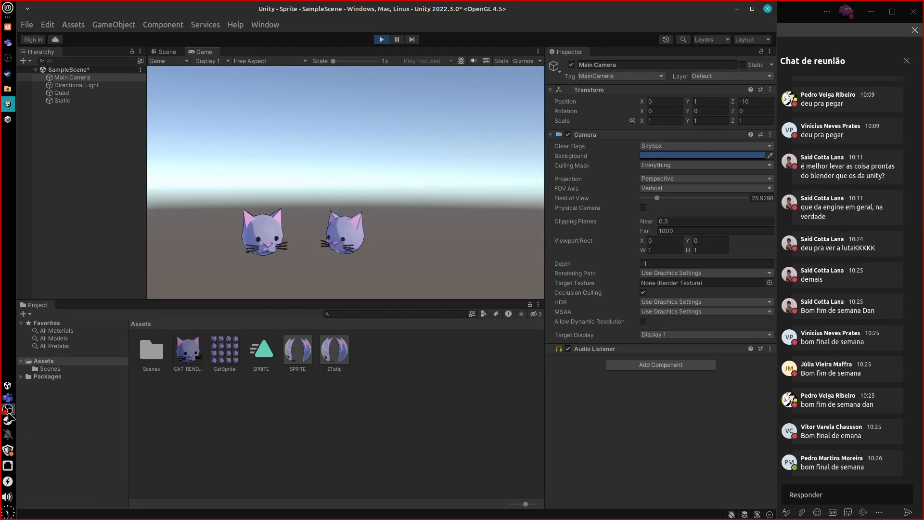
pyautogui.rightClick(9, 411)
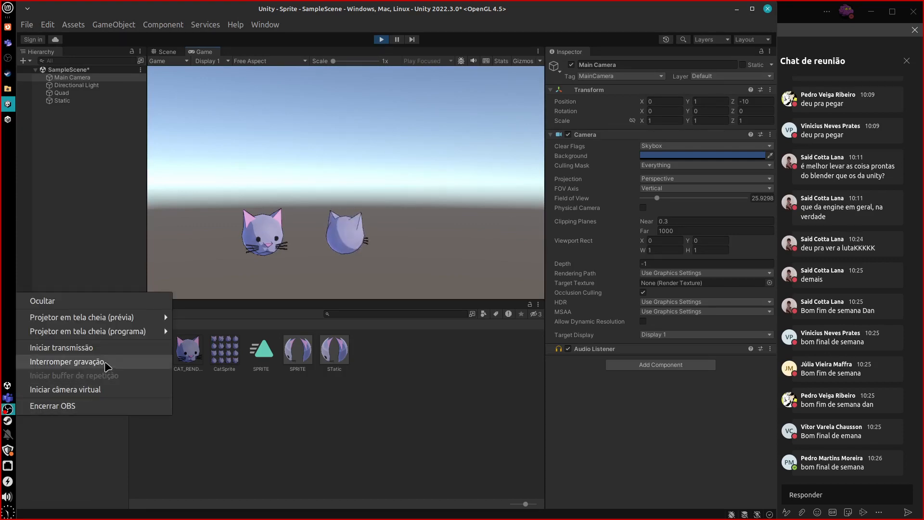